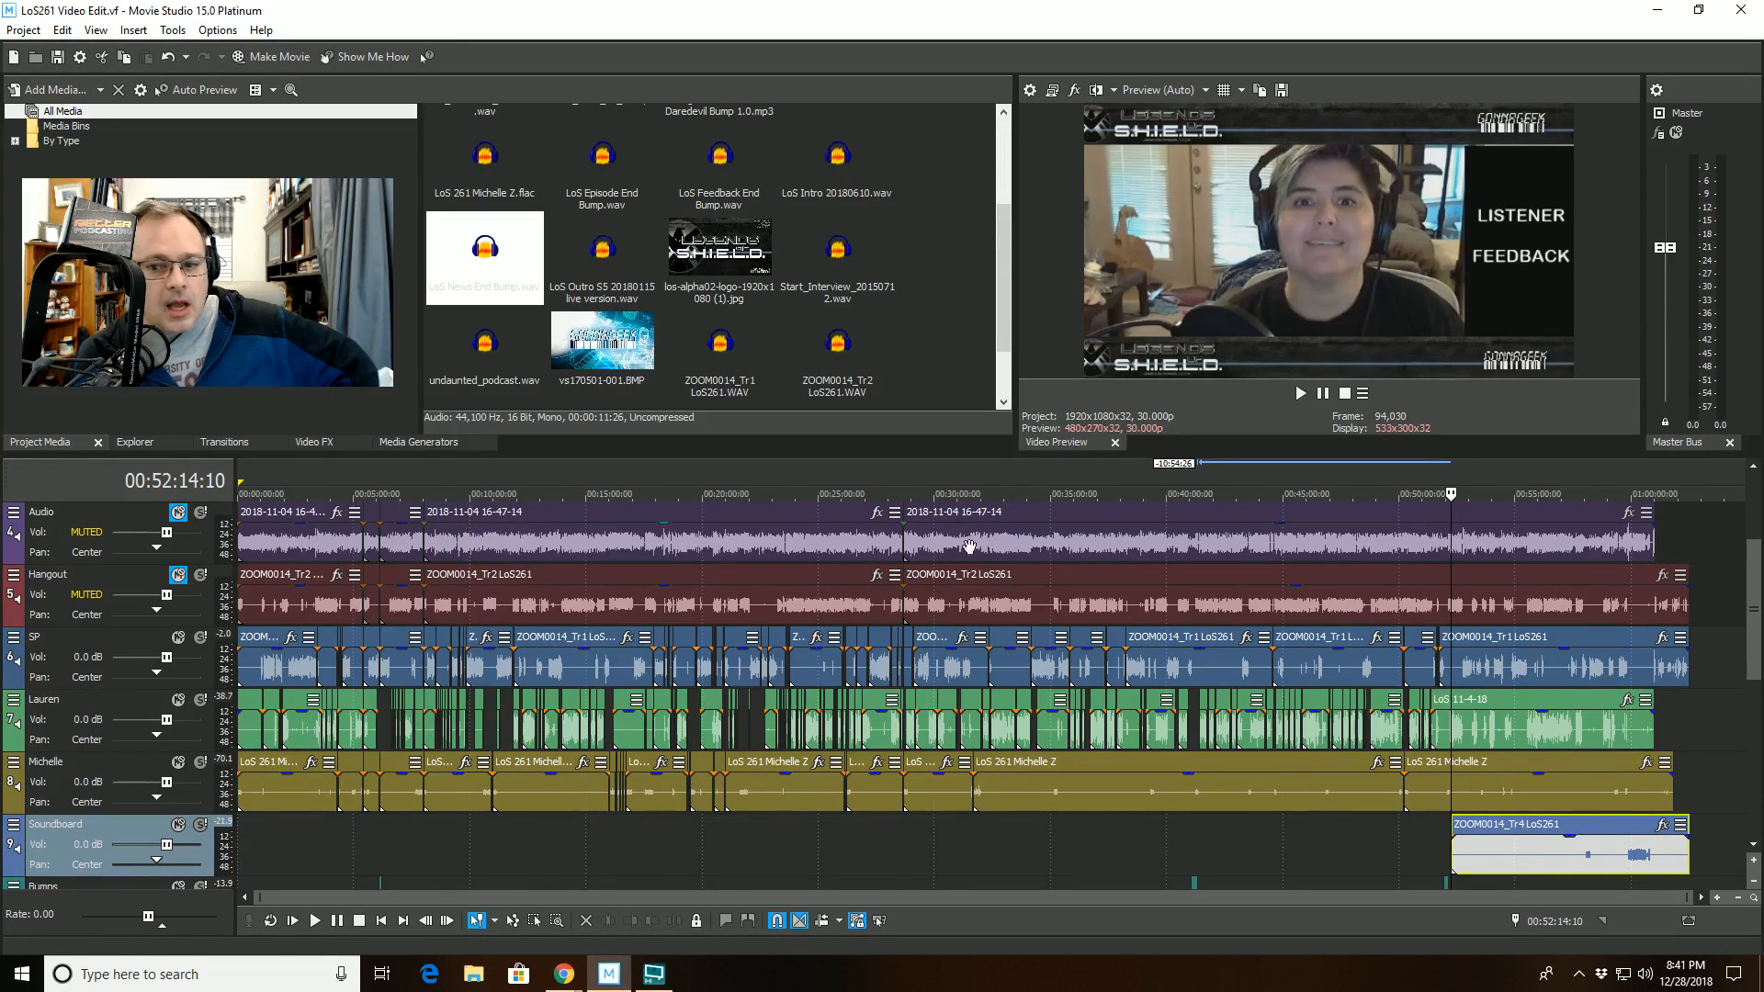
- Look over the episode's video track, the muted Audio and Hangout reference tracks and the ZOOM0014_Tr4 LoS261 clip on the Soundboard track
{"action": "left_click", "coordinate": [1754, 469]}
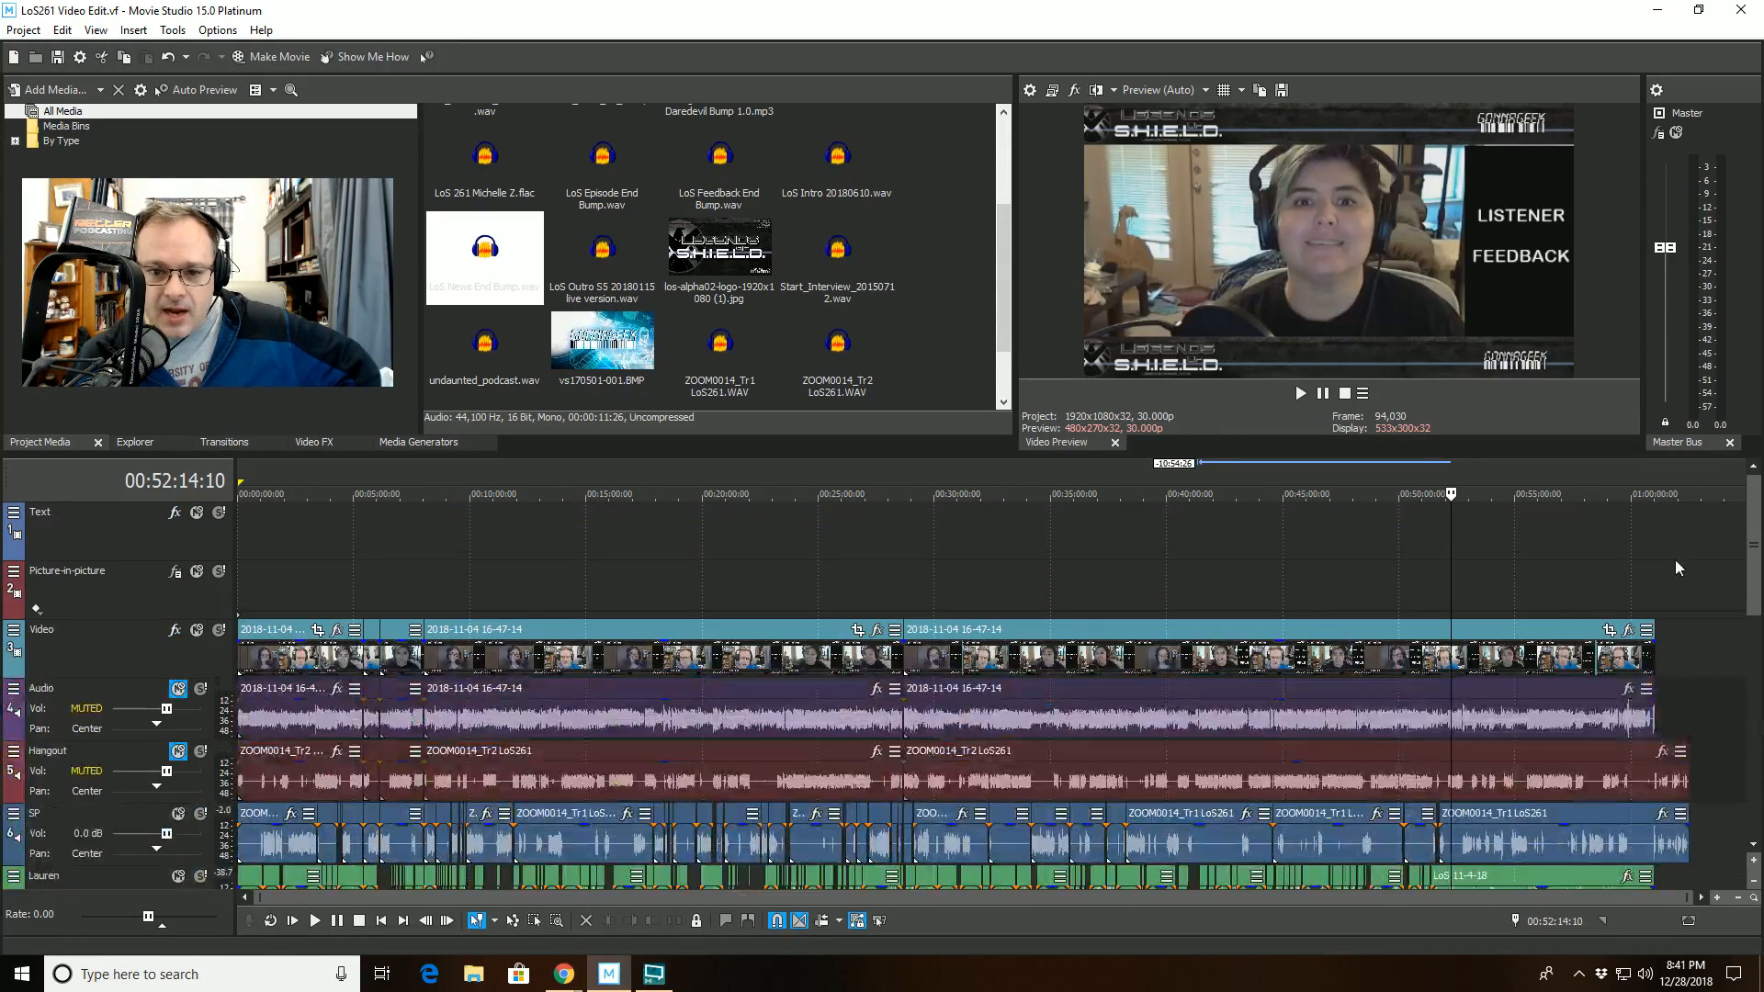
{"action": "scroll", "coordinate": [1748, 621], "scroll_direction": "down", "scroll_amount": 1}
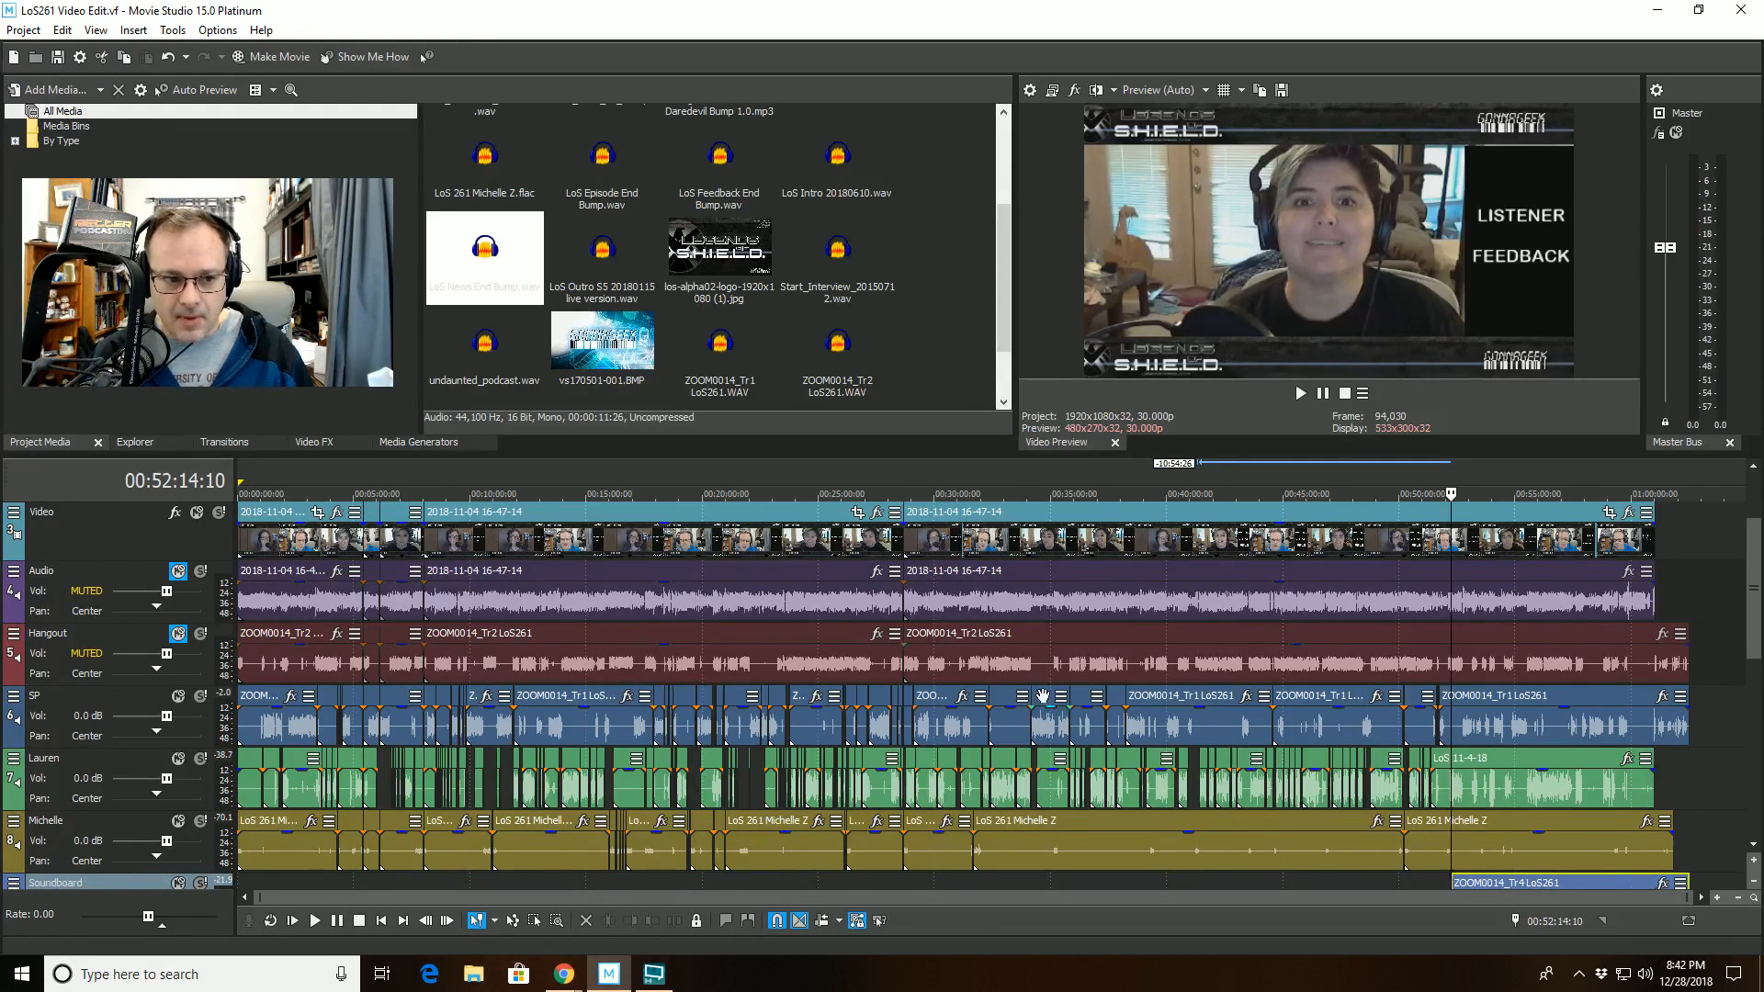
{"action": "left_click", "coordinate": [1188, 725]}
{"action": "left_click", "coordinate": [1232, 663]}
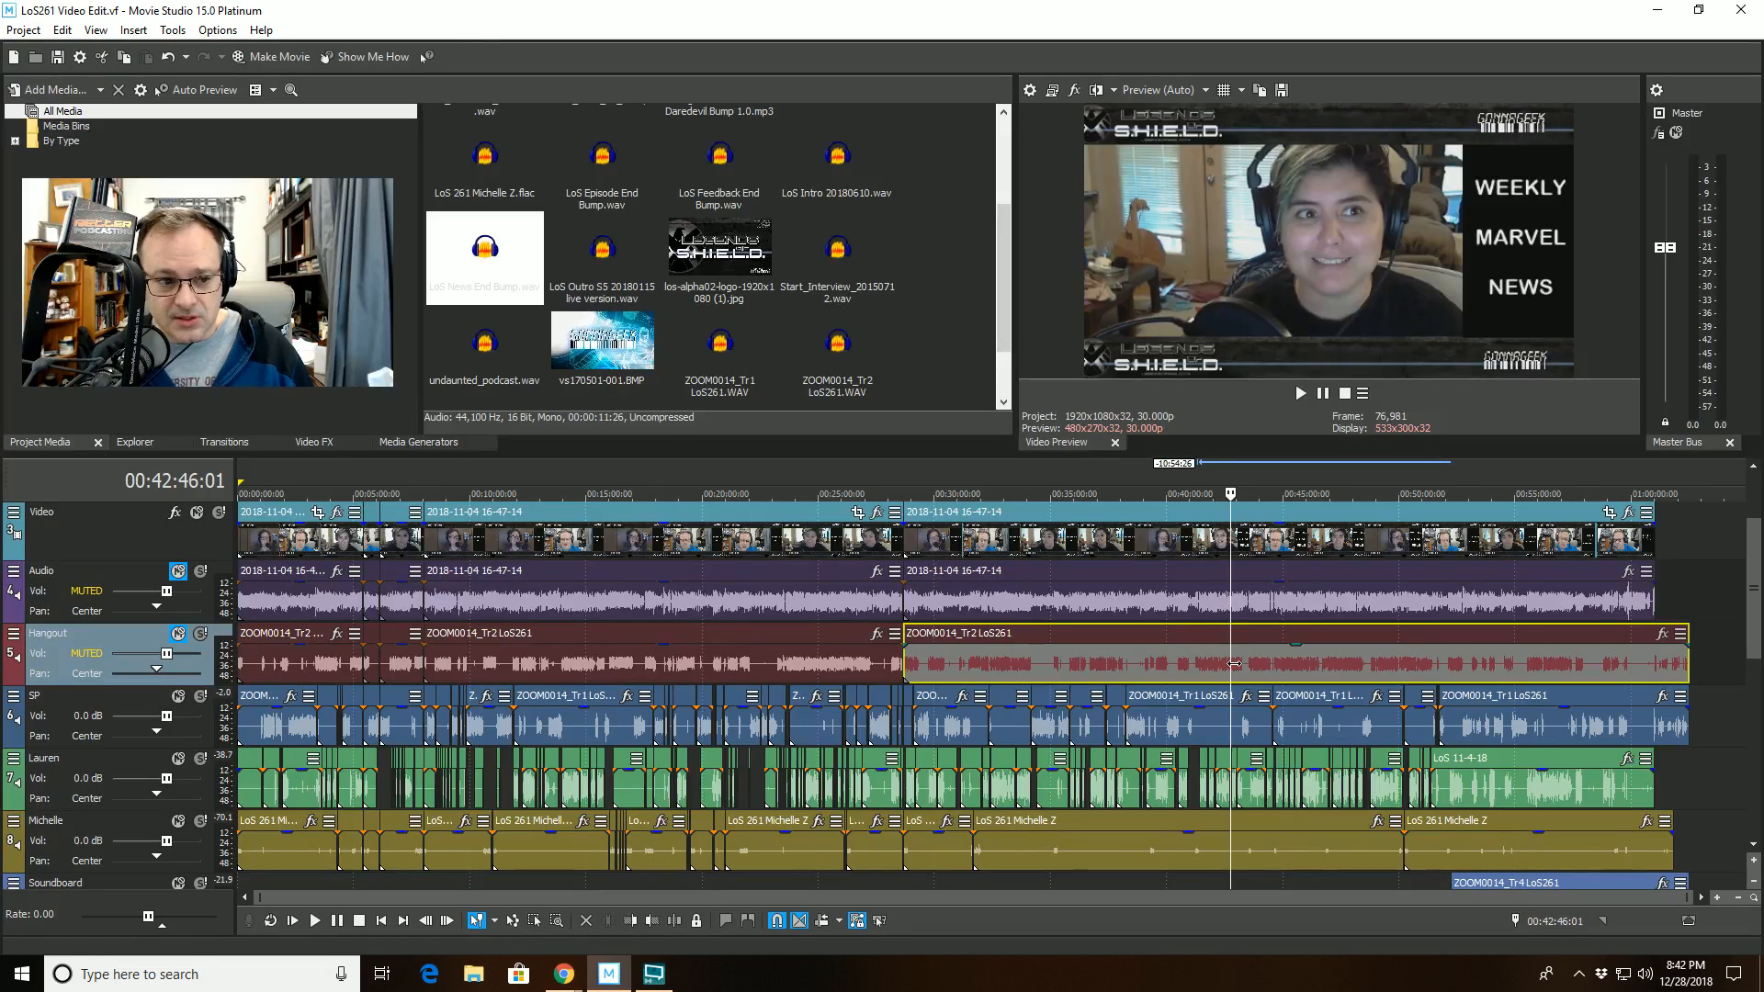
{"action": "scroll", "coordinate": [1752, 567], "scroll_direction": "down", "scroll_amount": 1}
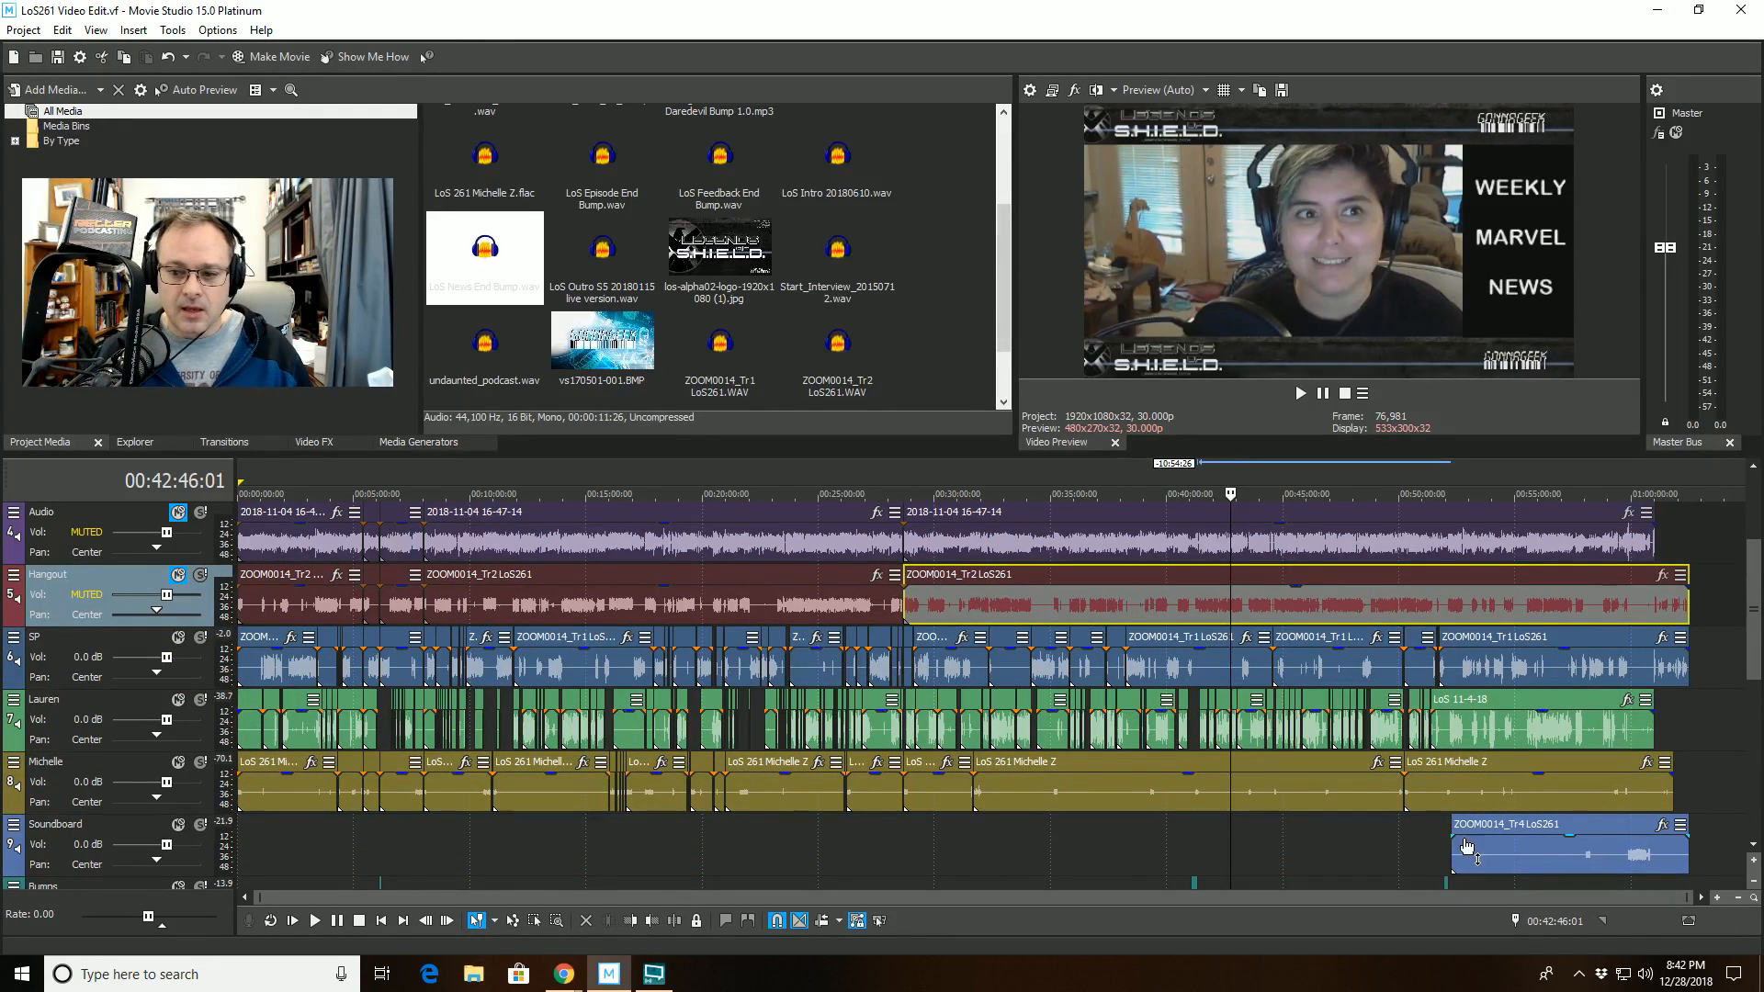
{"action": "left_click", "coordinate": [1503, 842]}
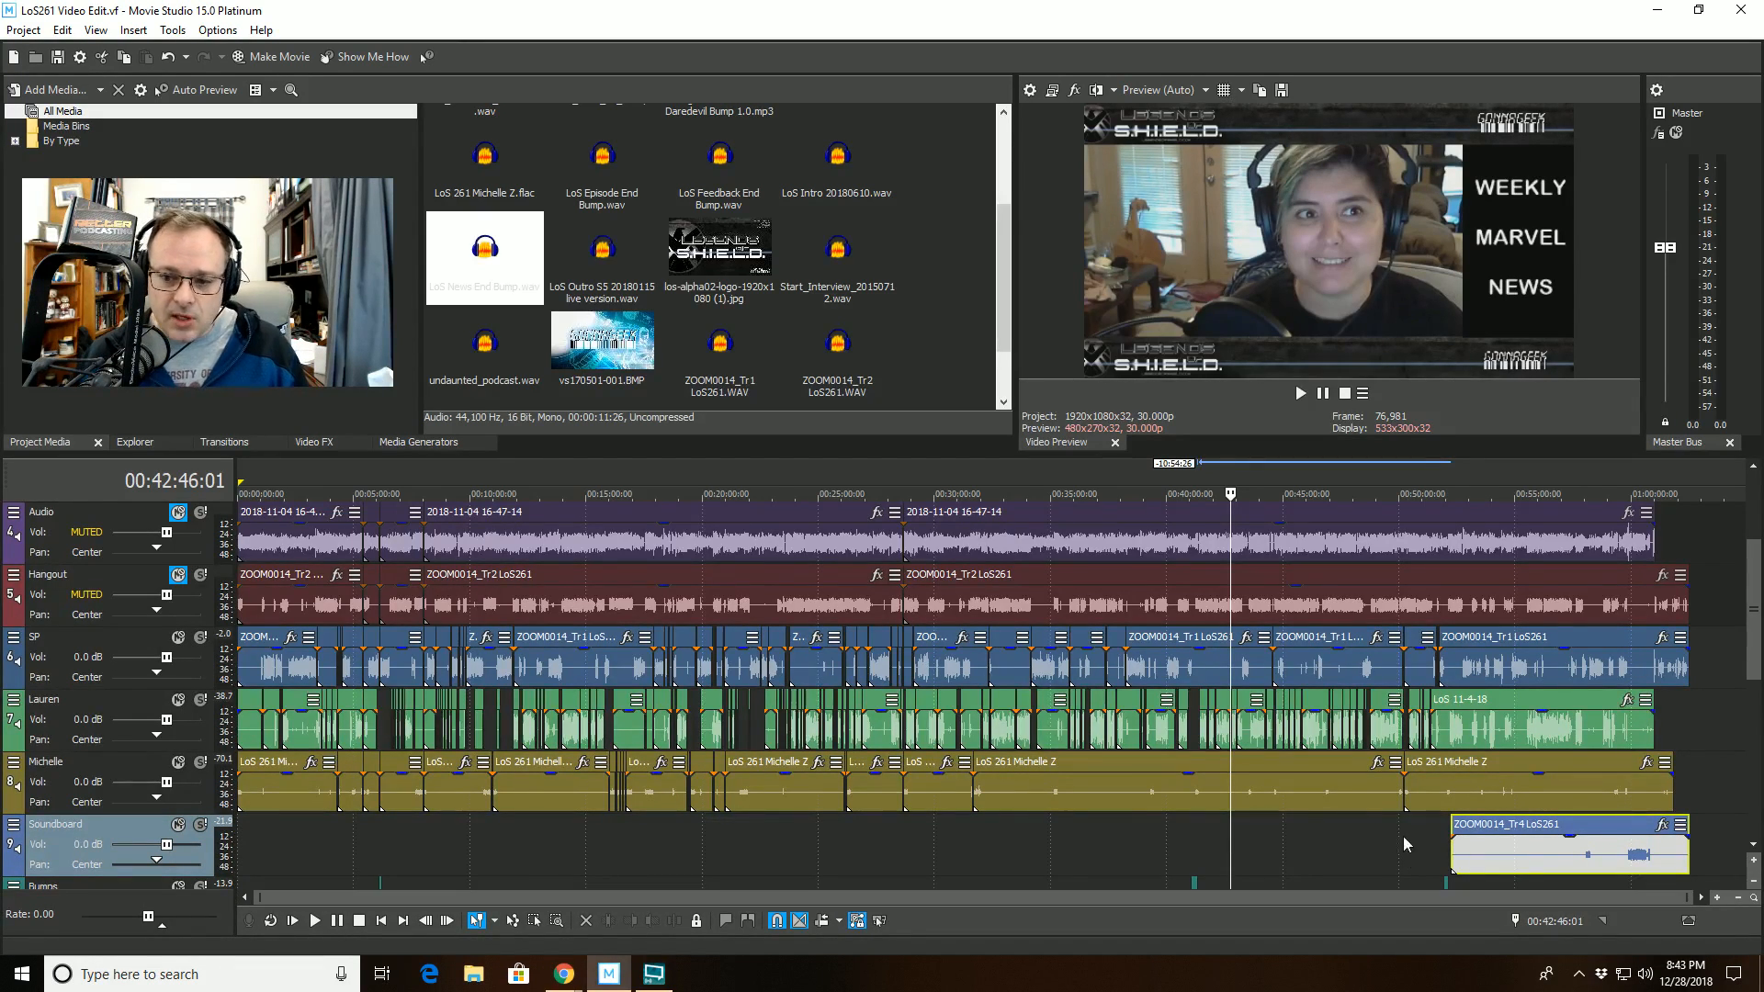
- Examine the three hosts' separate voice recordings on tracks 6 to 8 near the end of the episode
{"action": "left_click", "coordinate": [1490, 730]}
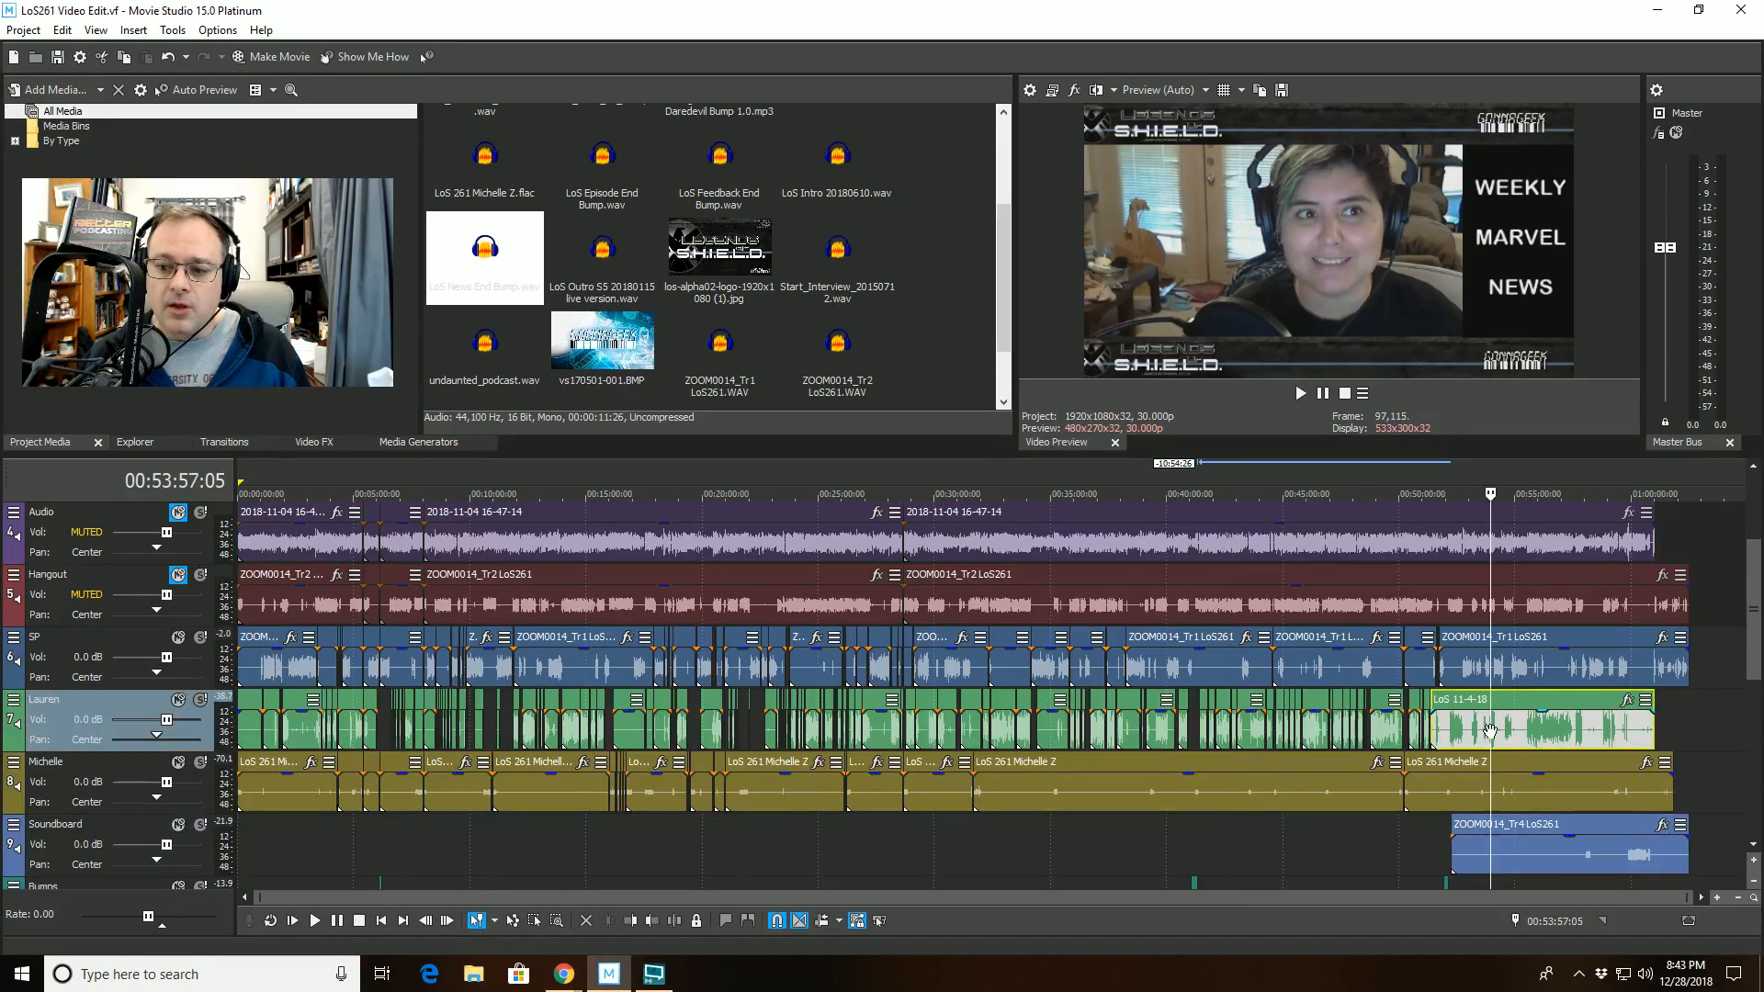
{"action": "left_click", "coordinate": [1433, 788]}
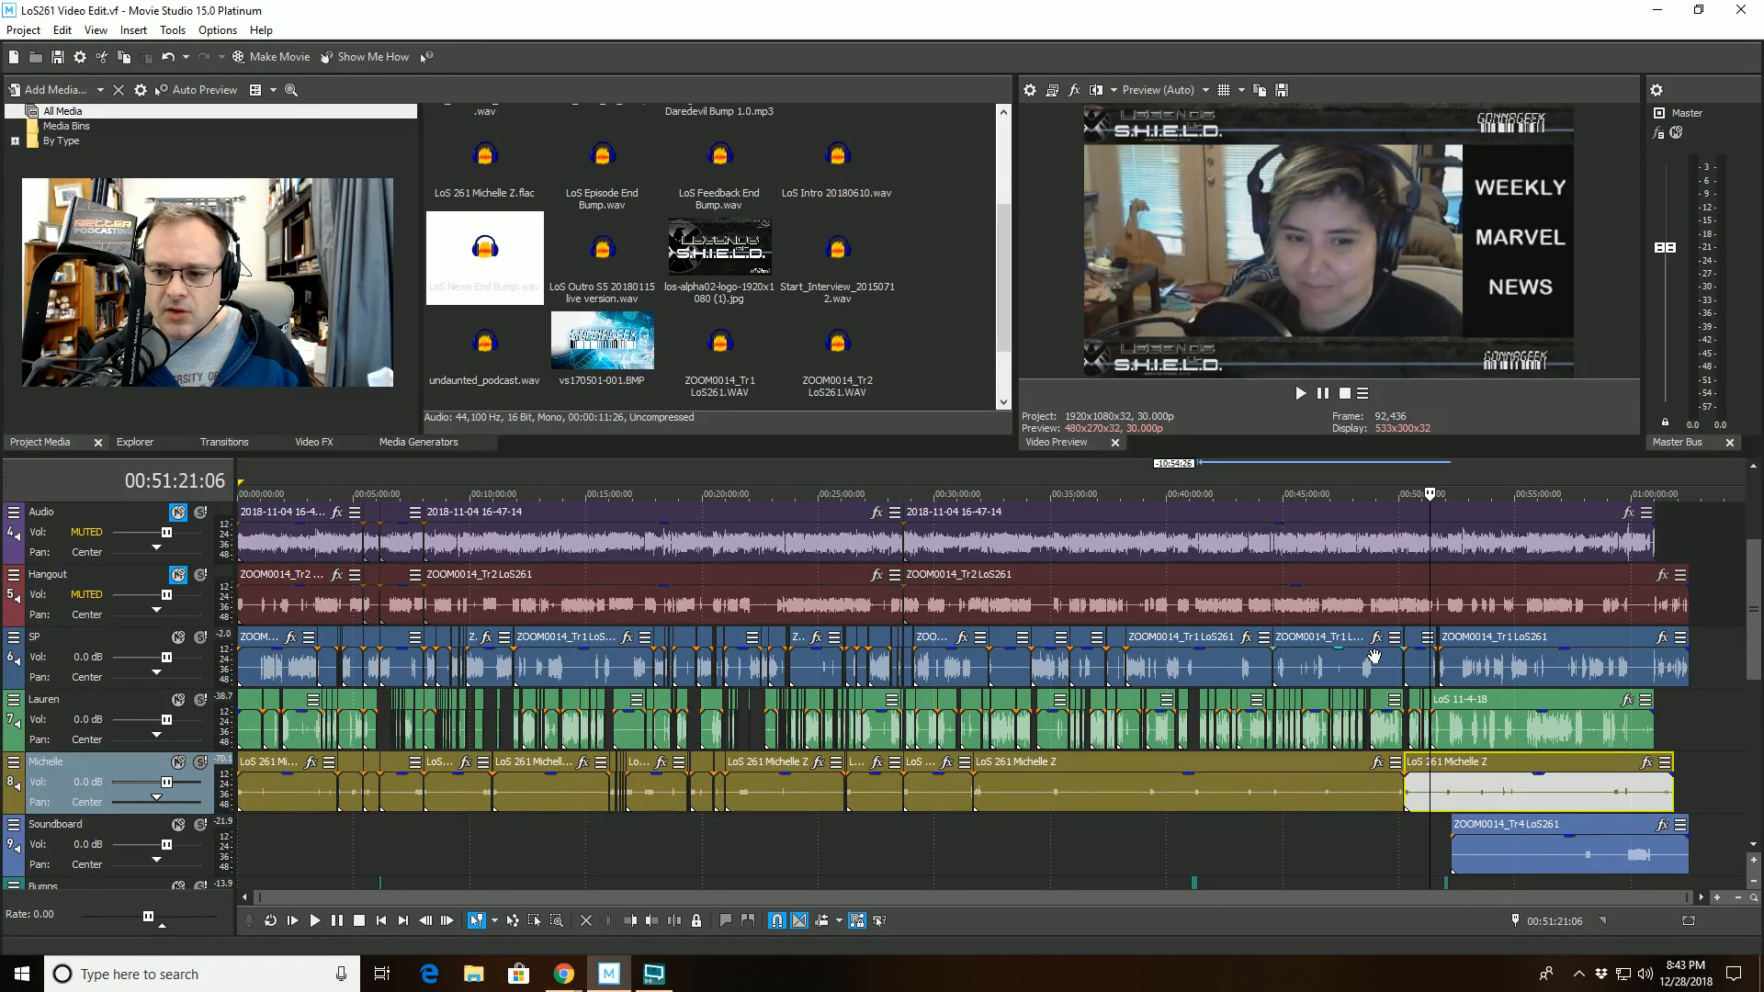
{"action": "left_click", "coordinate": [1508, 659]}
{"action": "left_click", "coordinate": [1553, 738]}
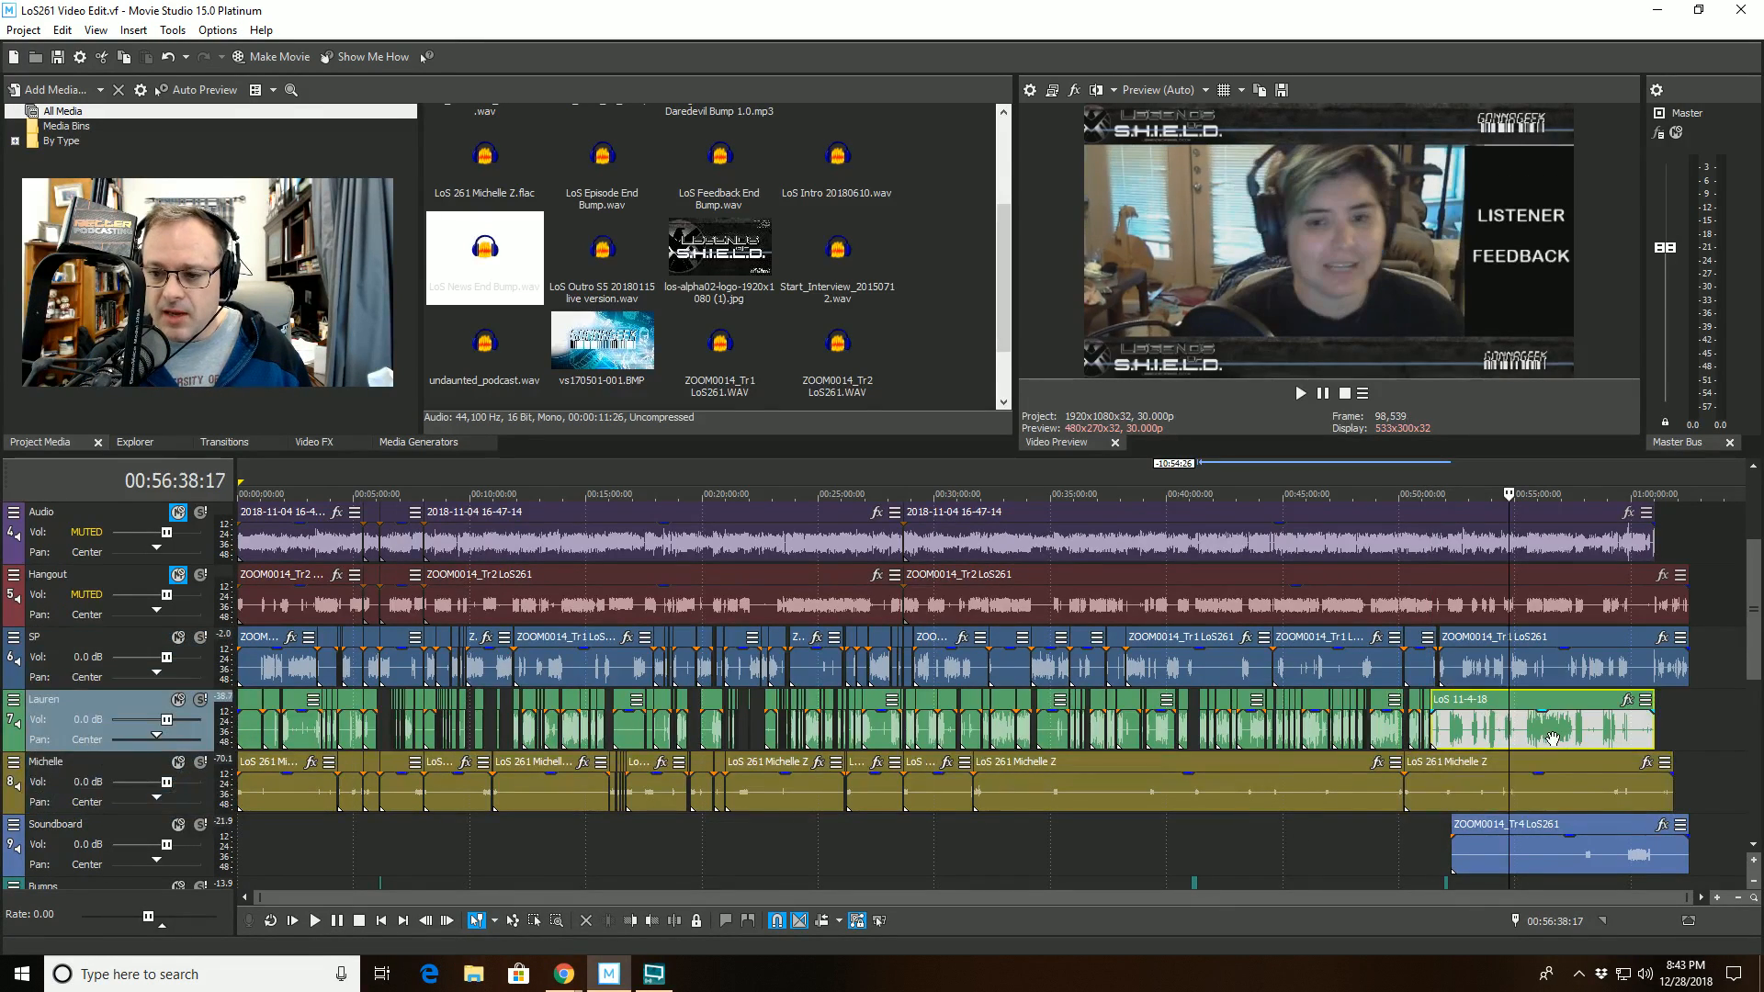
{"action": "left_click", "coordinate": [1554, 781]}
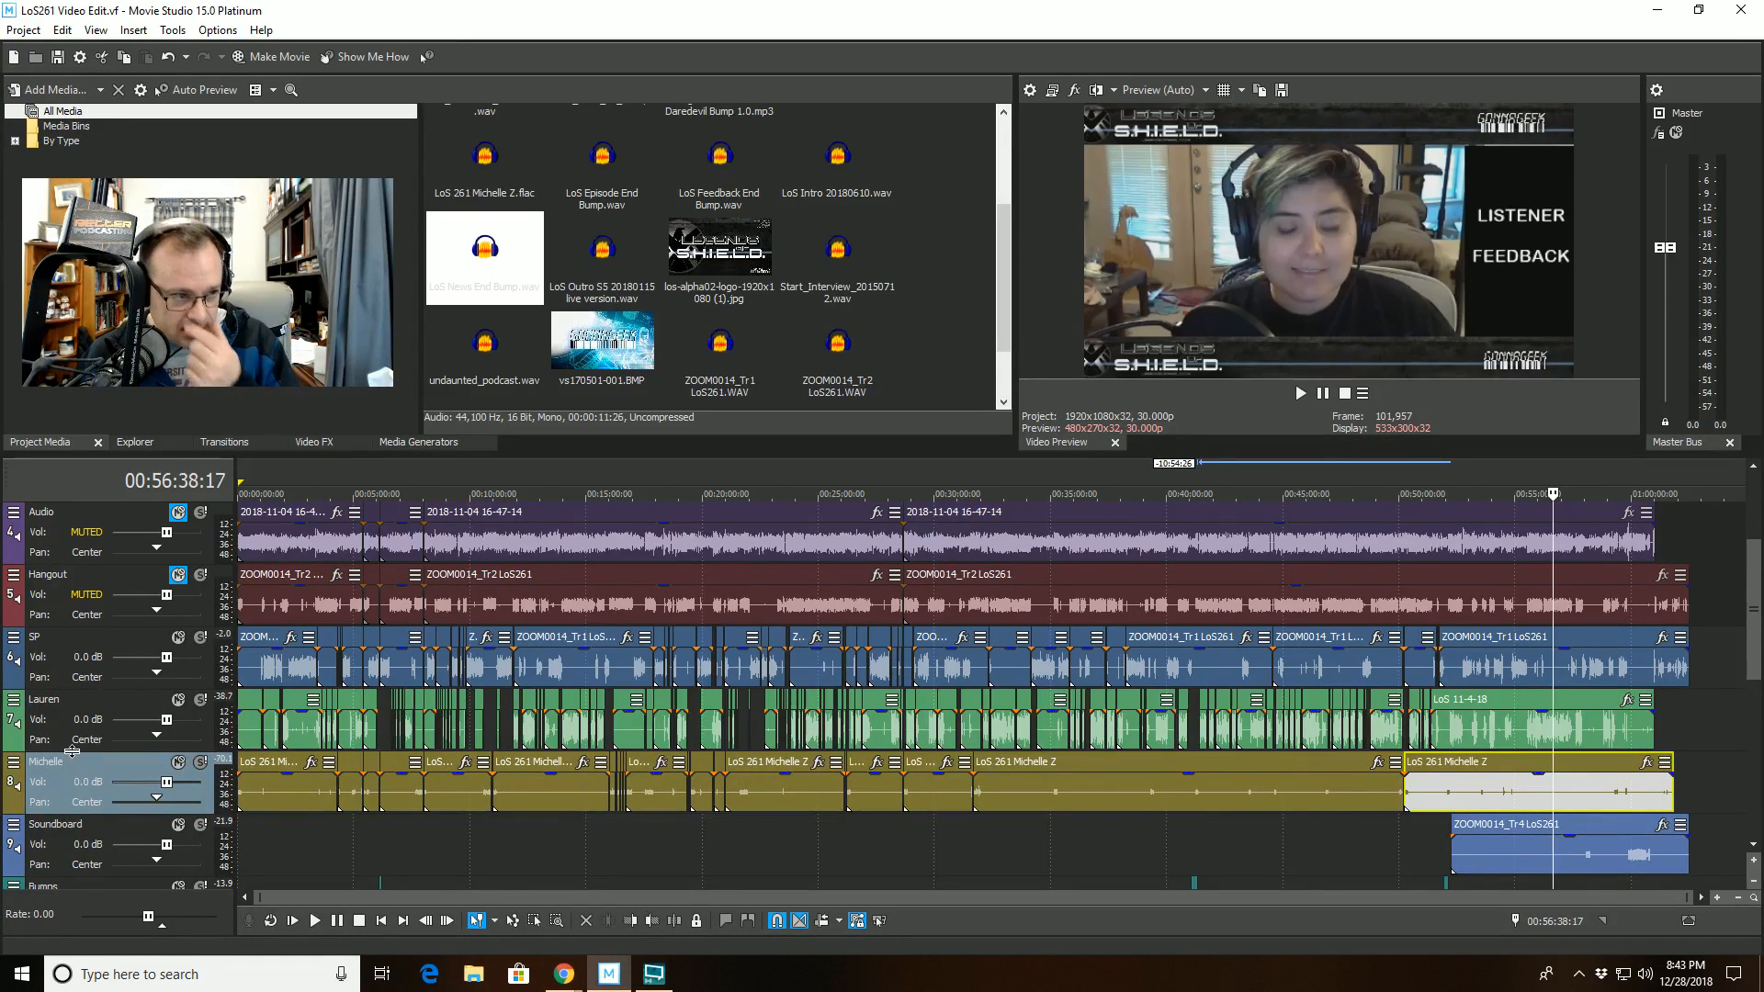
- Inspect the Track Noise Gate and iZotope RX 5 De-click effects on track 8 and the GMax effect on the master bus
{"action": "left_click", "coordinate": [14, 762]}
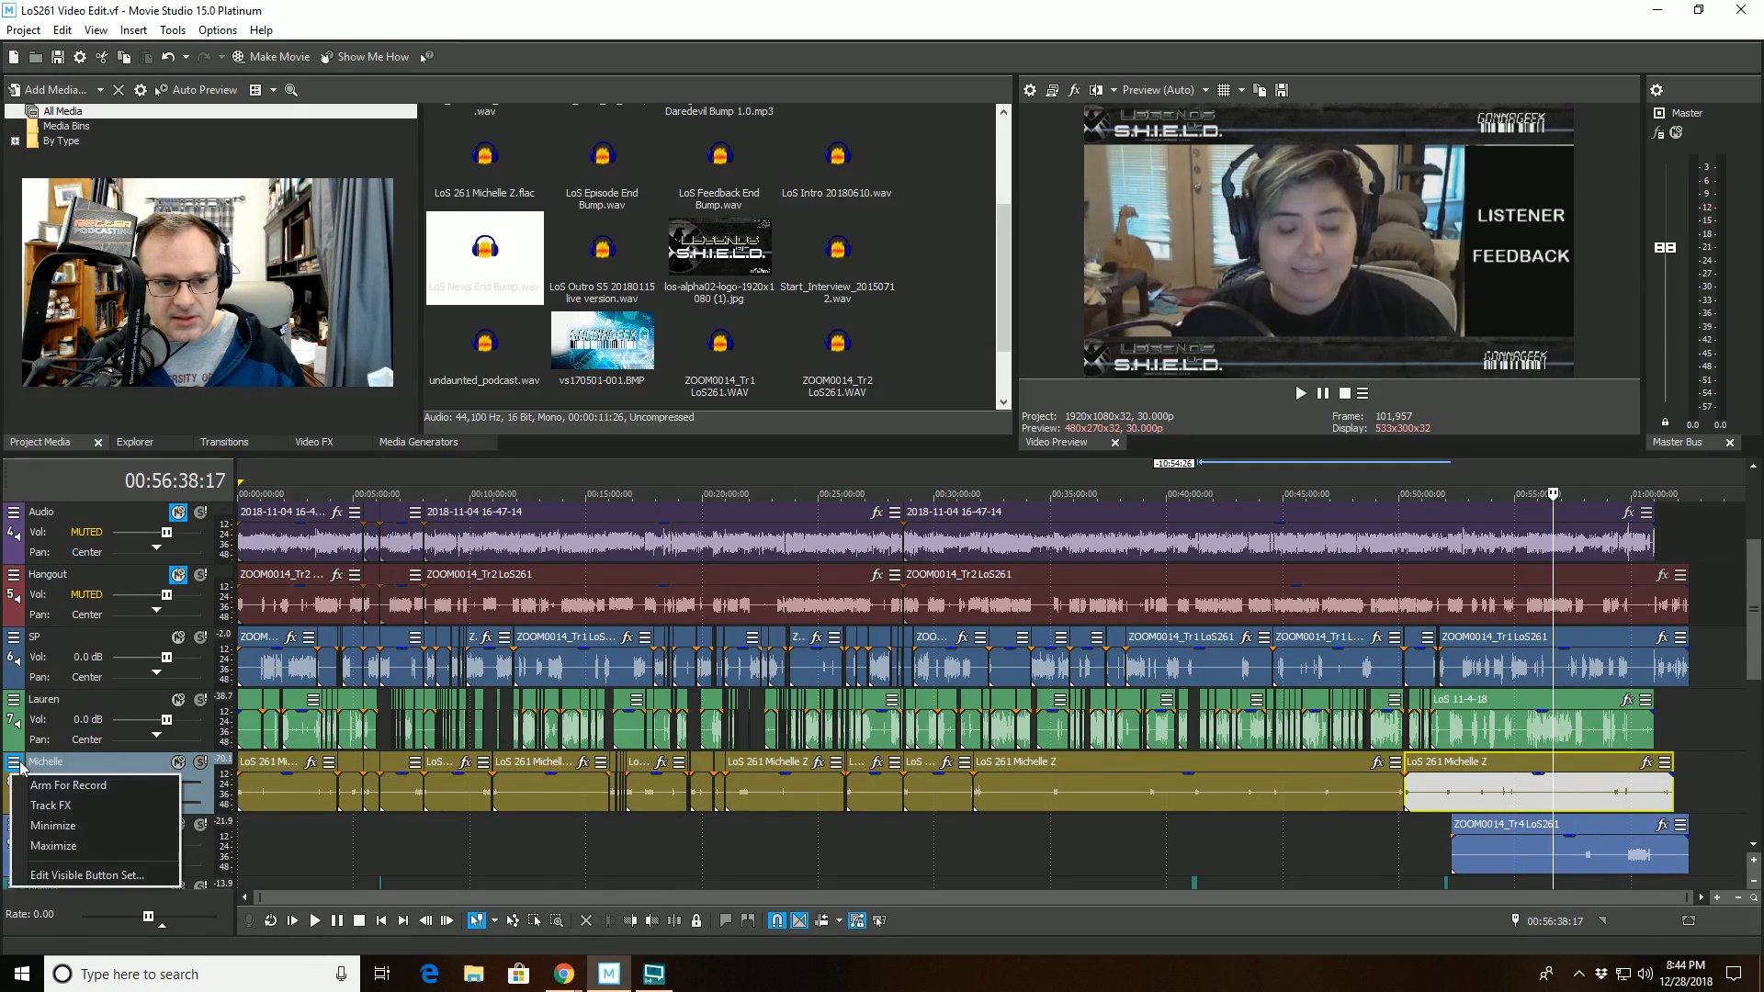
{"action": "left_click", "coordinate": [35, 804]}
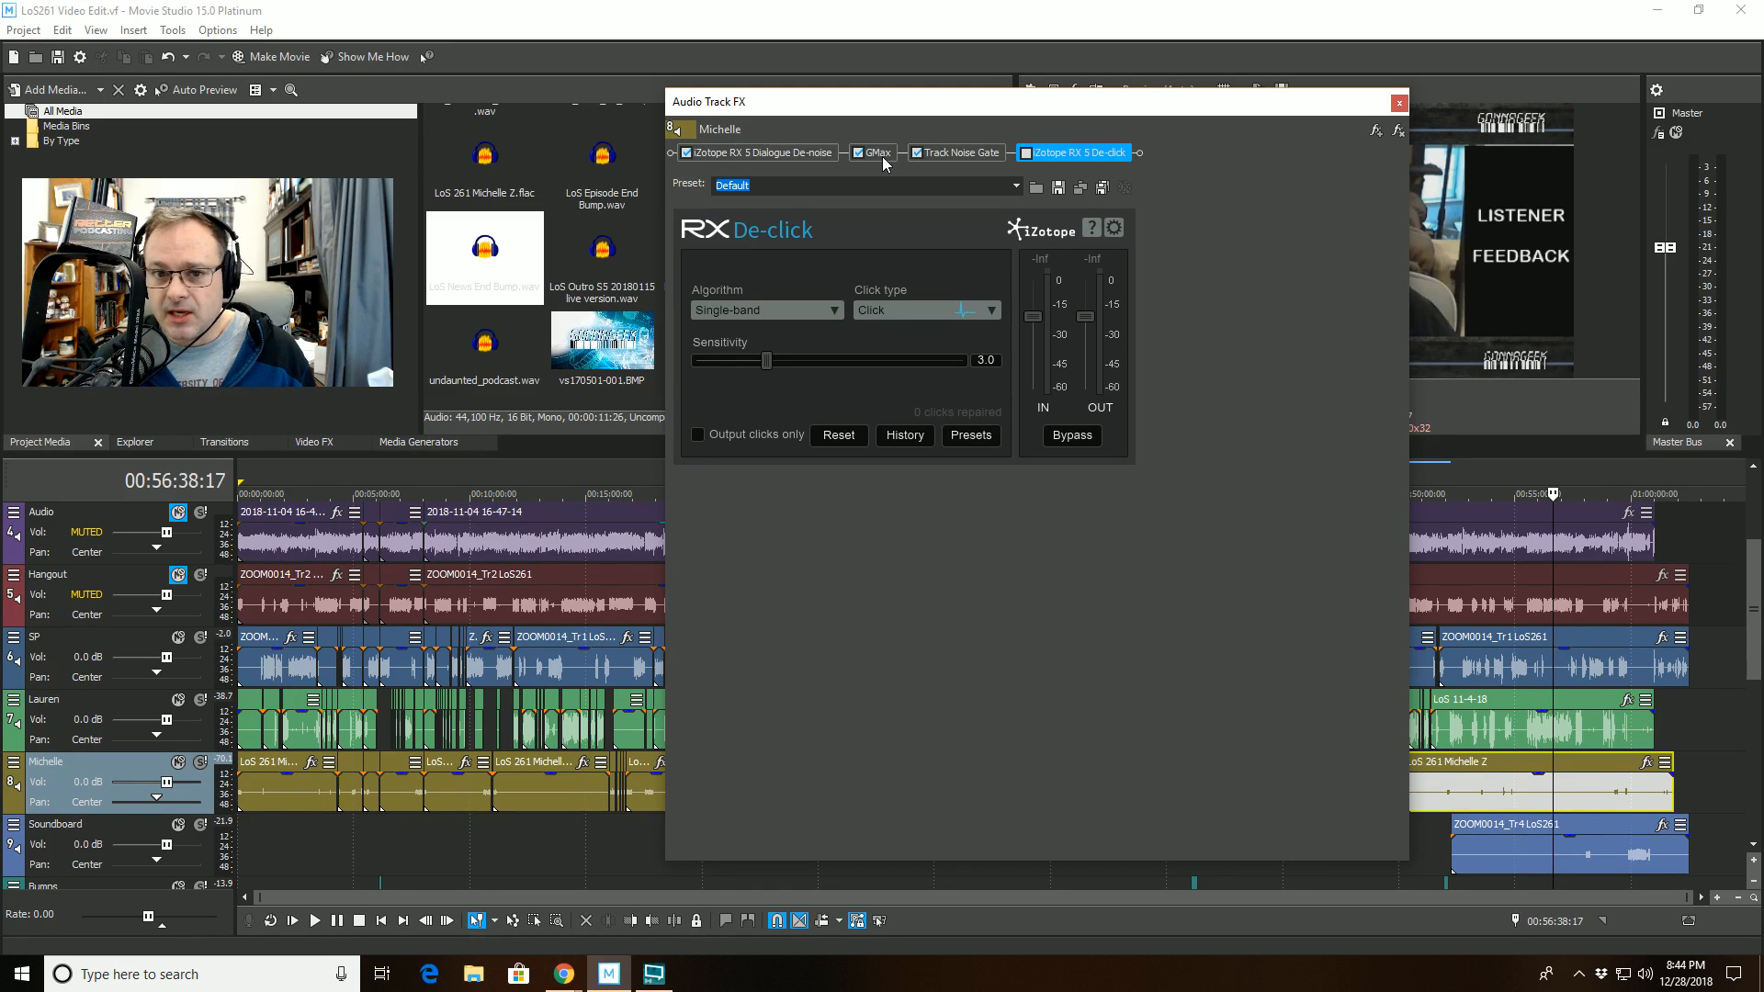
{"action": "left_click", "coordinate": [969, 160]}
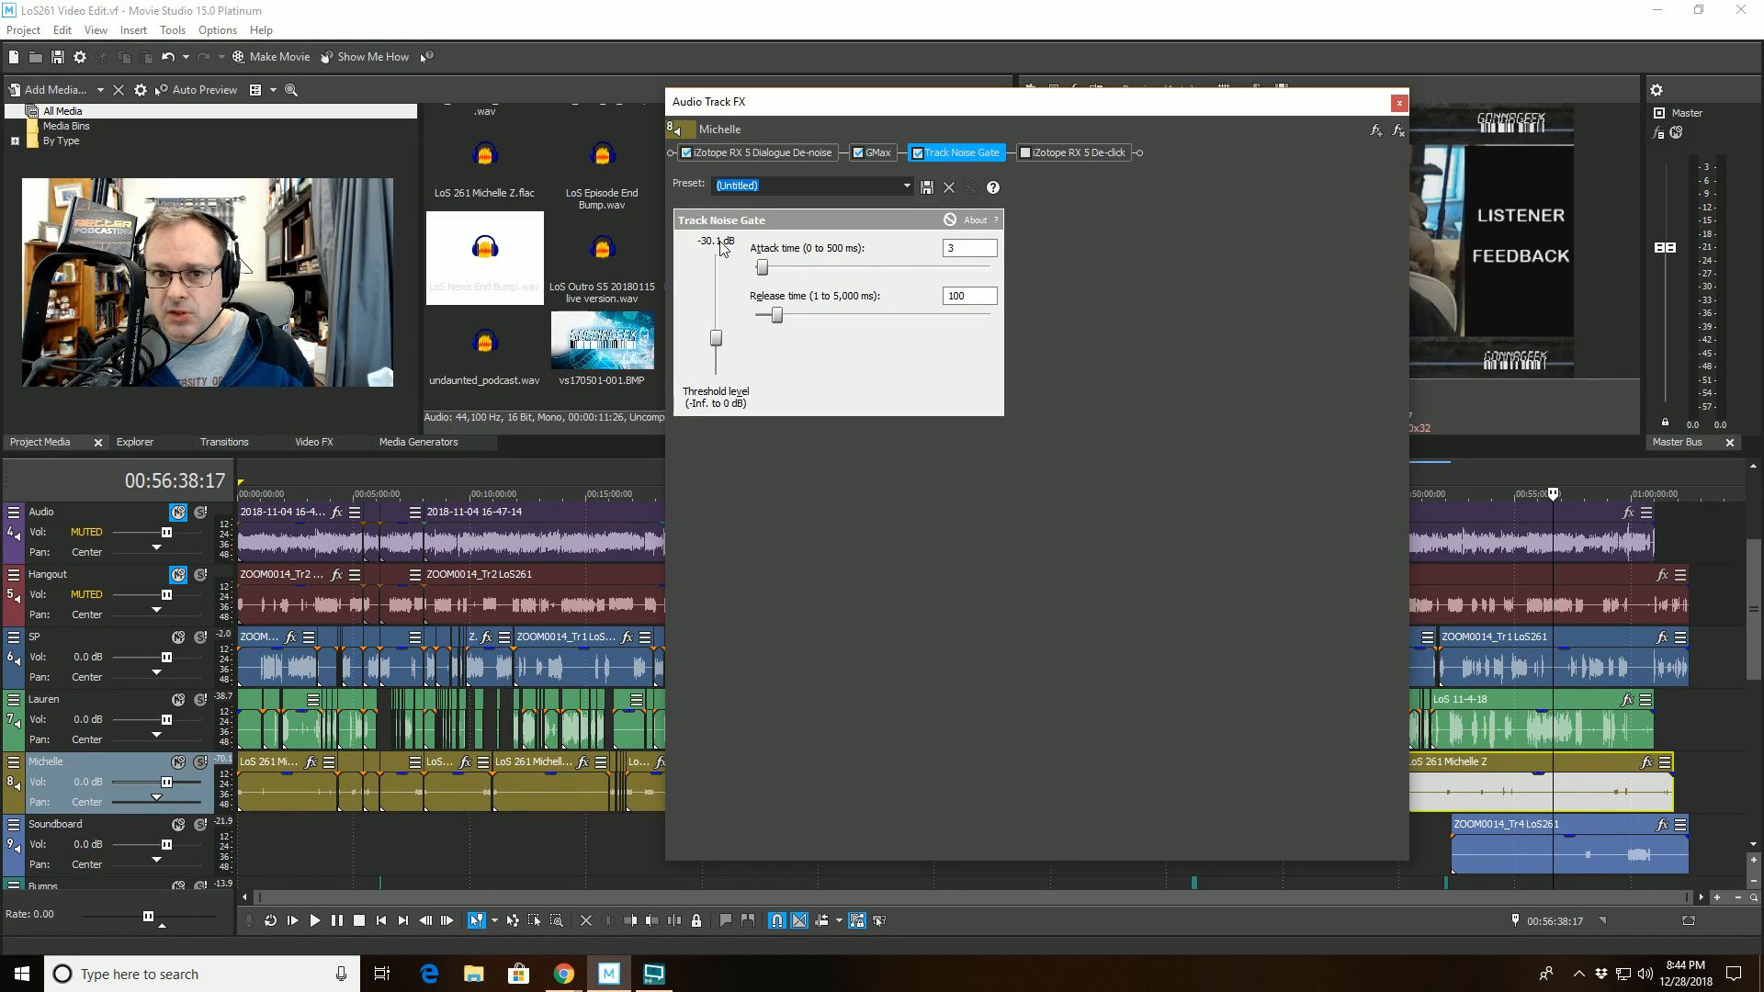
{"action": "left_click", "coordinate": [1079, 152]}
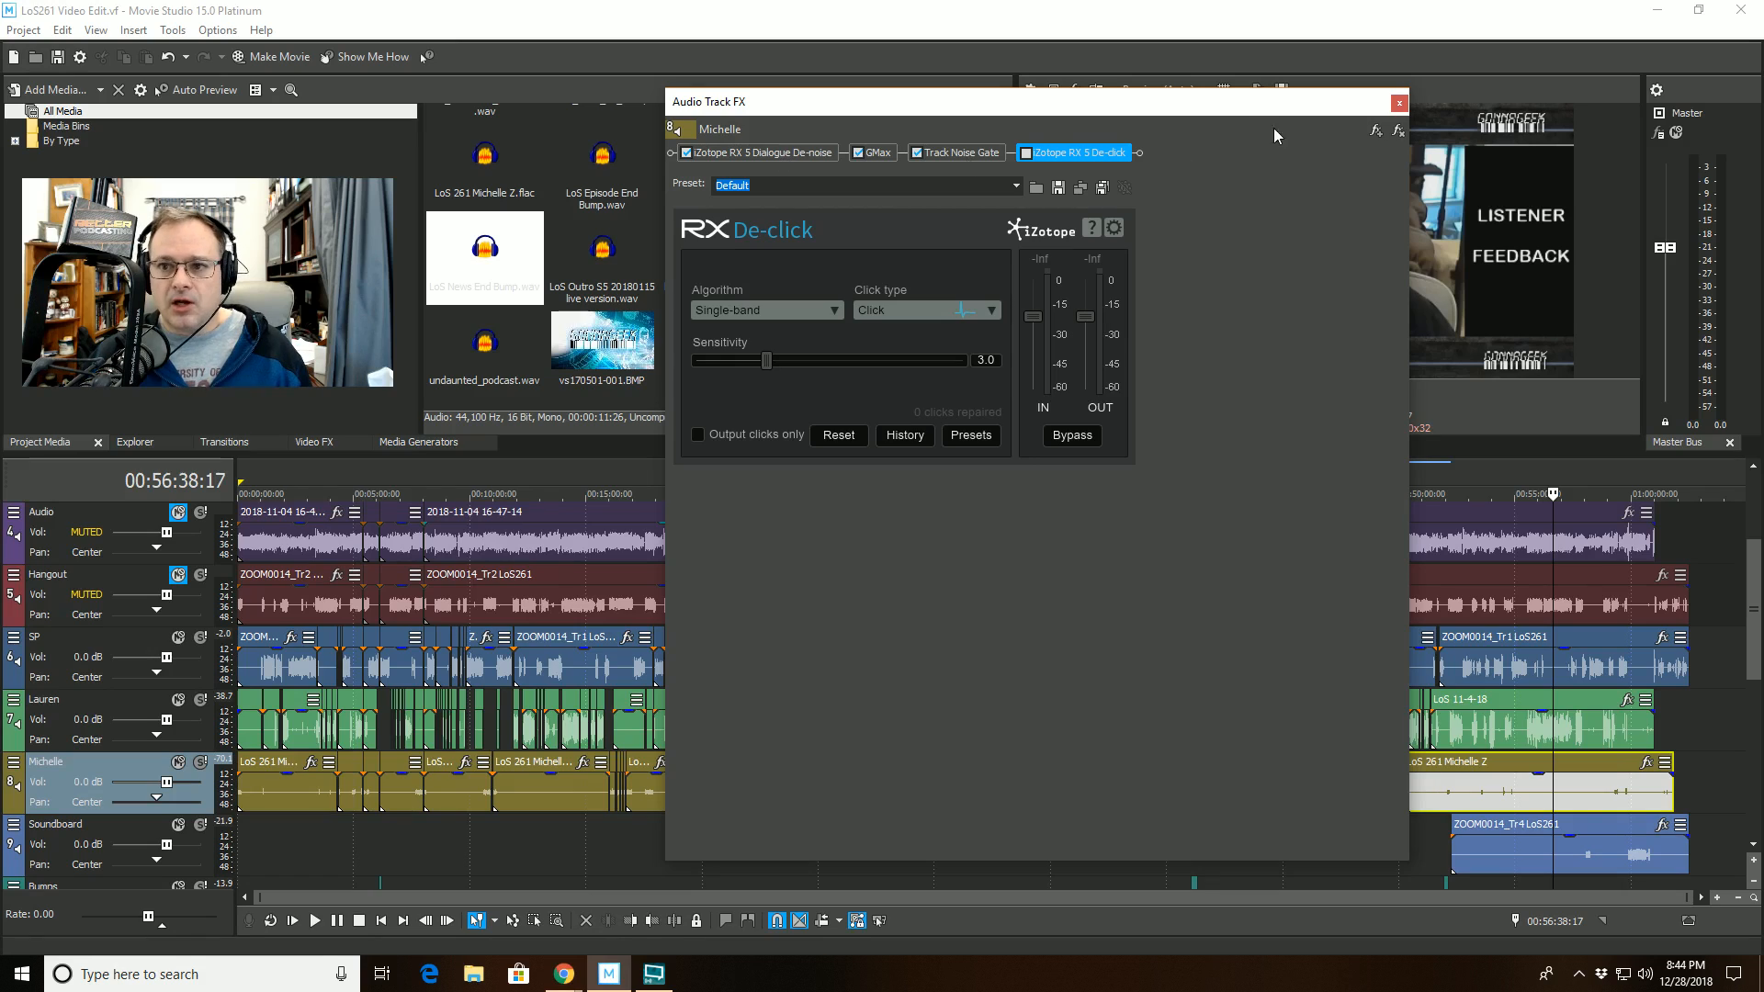
{"action": "left_click", "coordinate": [1398, 102]}
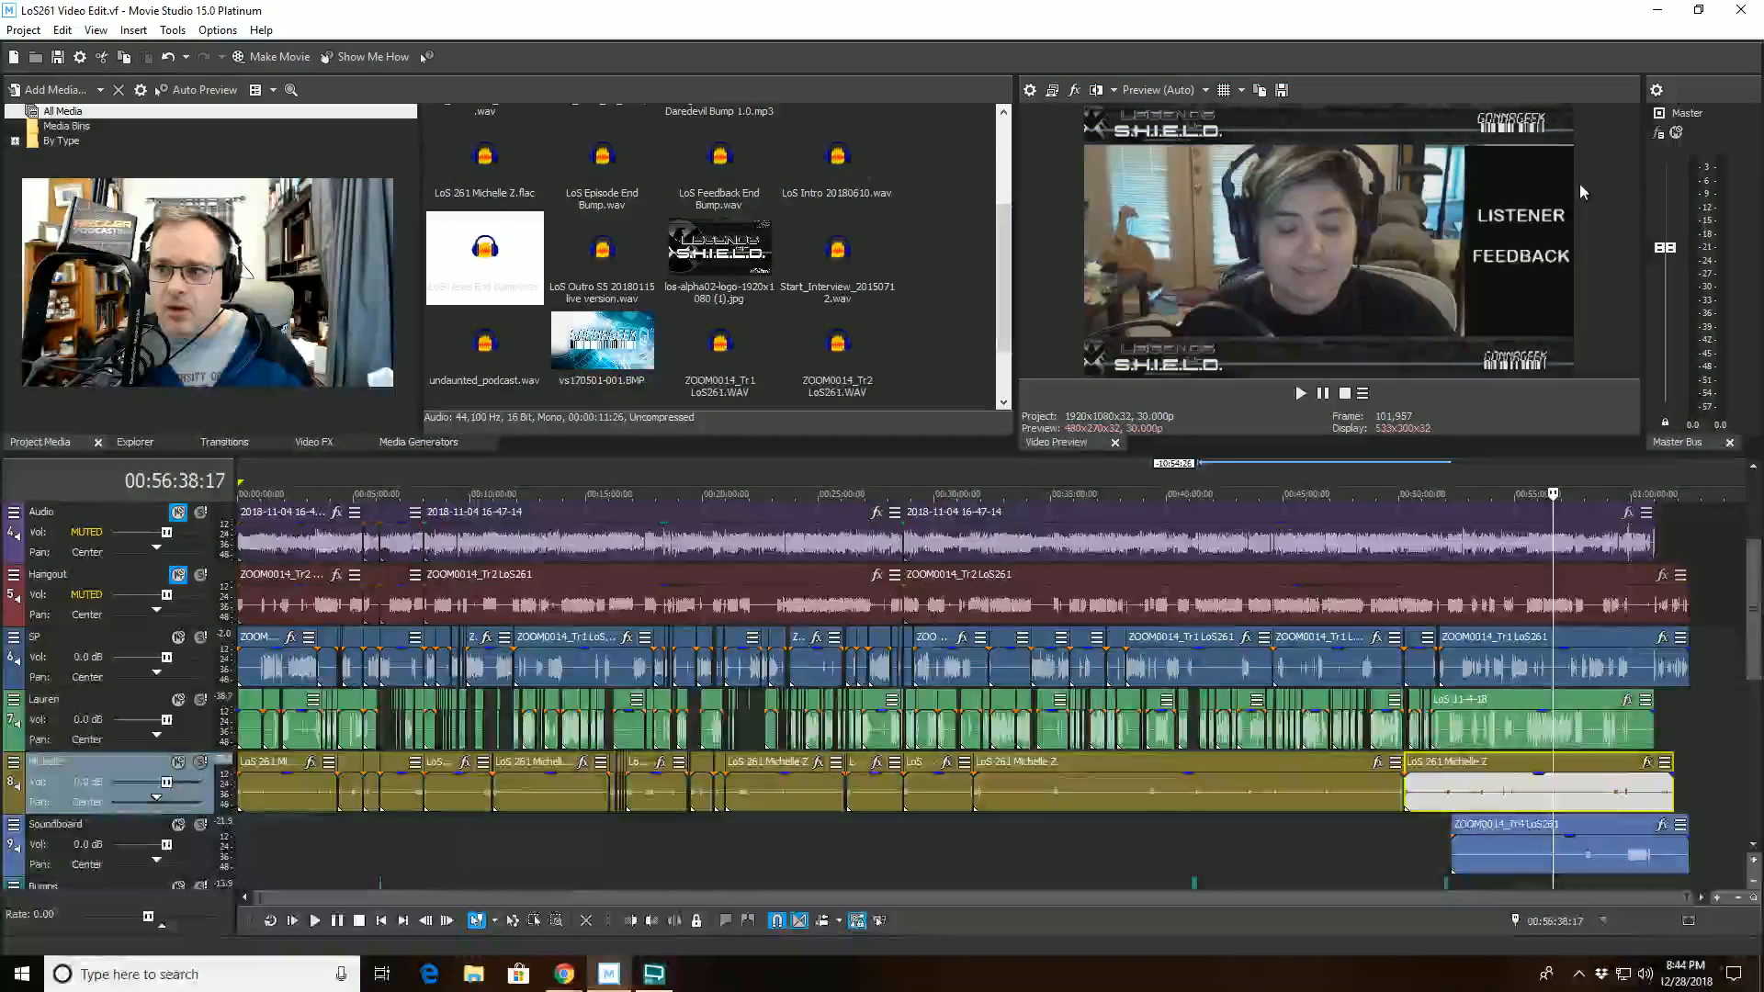
{"action": "left_click", "coordinate": [1657, 132]}
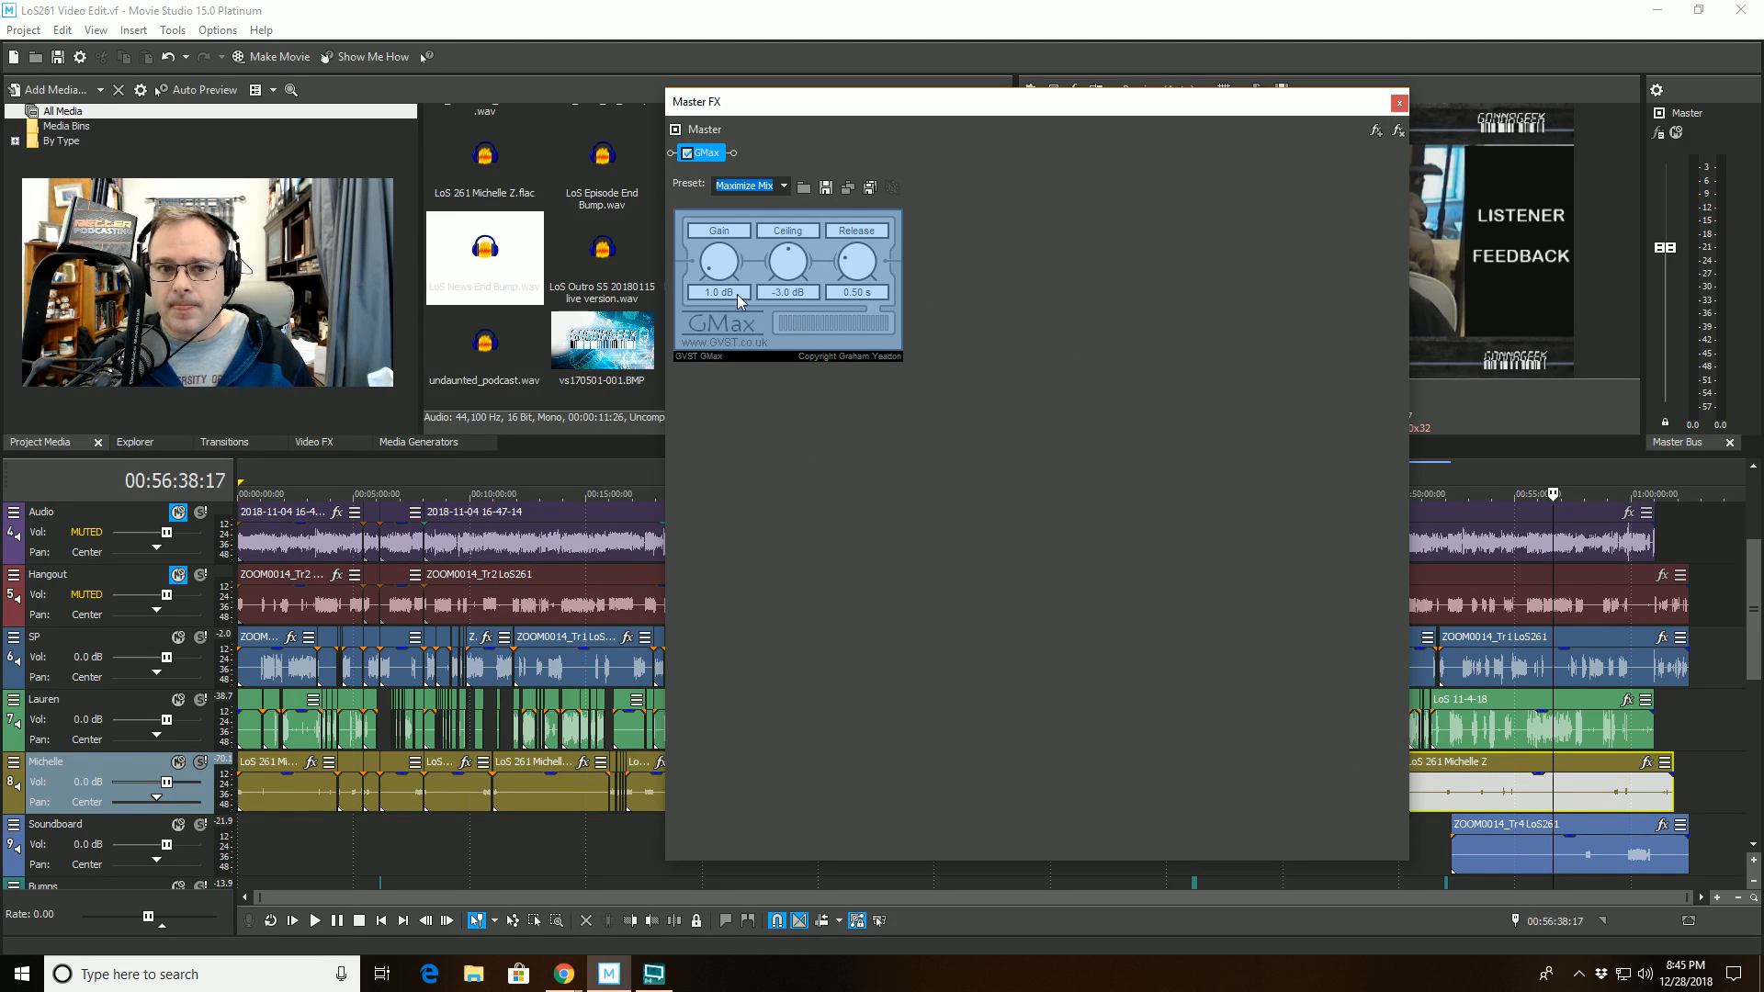
{"action": "left_click", "coordinate": [1398, 102]}
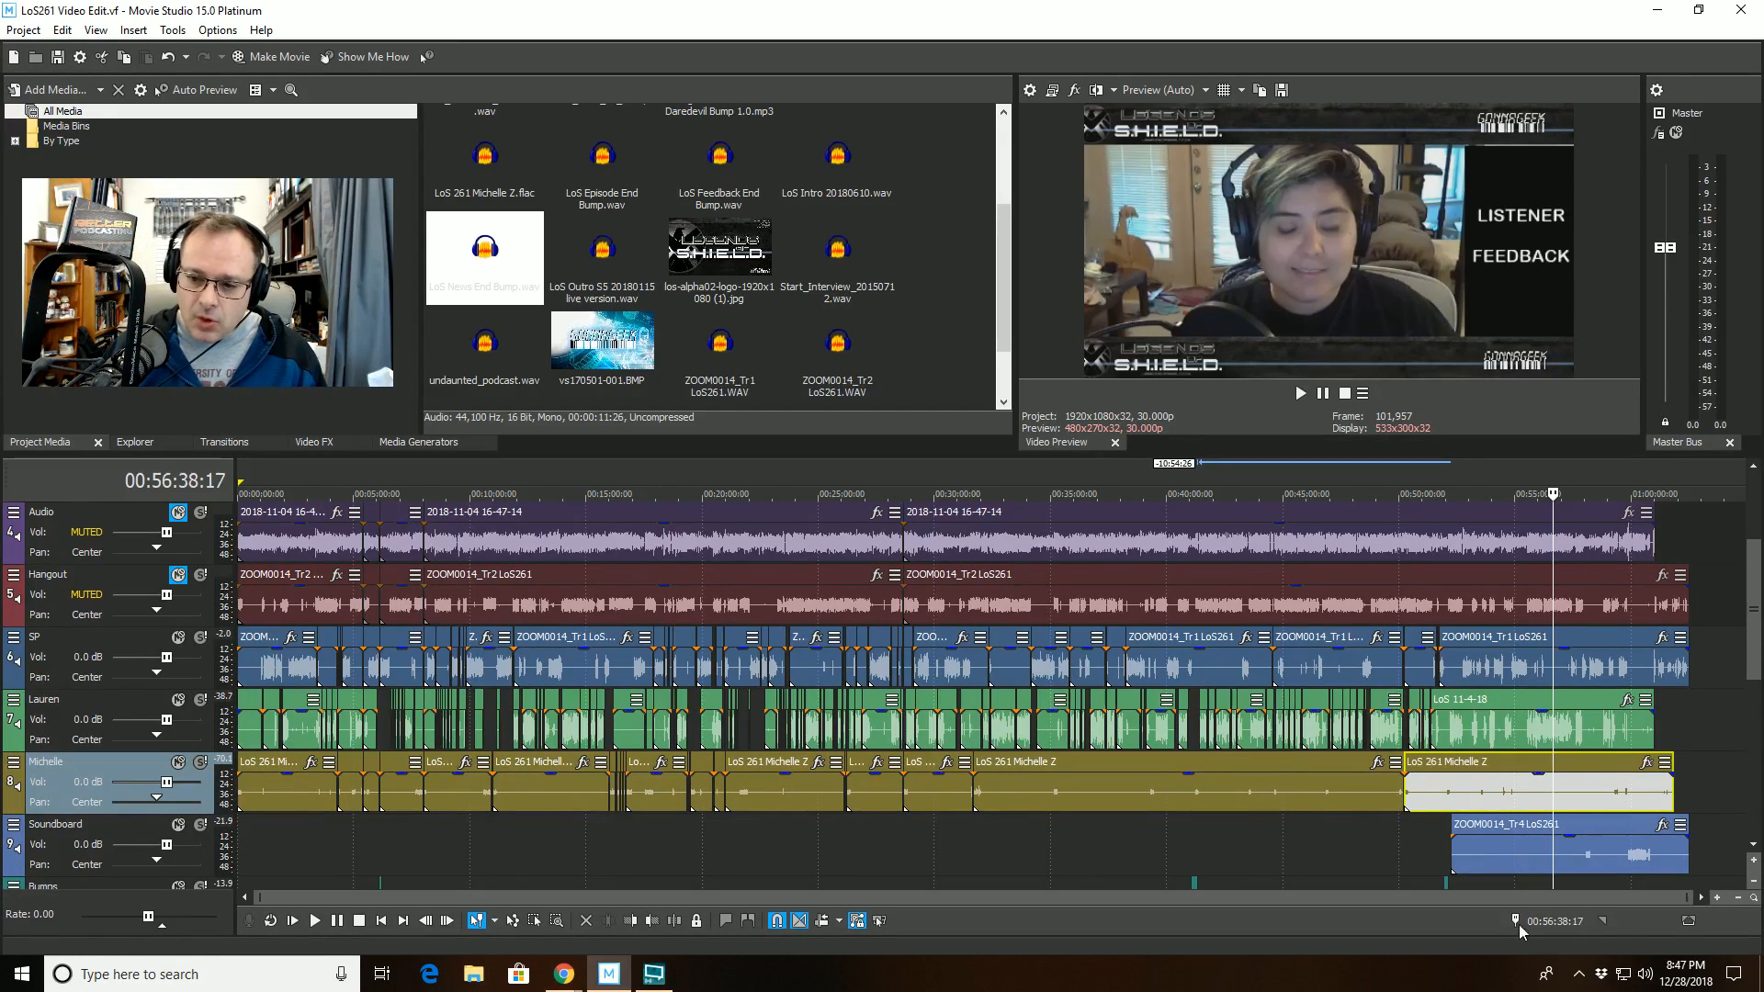
- Play back the transition around the LoS News End Bump clip, starting from 00:51:56:26
{"action": "left_click", "coordinate": [1438, 849]}
{"action": "scroll", "coordinate": [1082, 853], "scroll_direction": "up", "scroll_amount": 5}
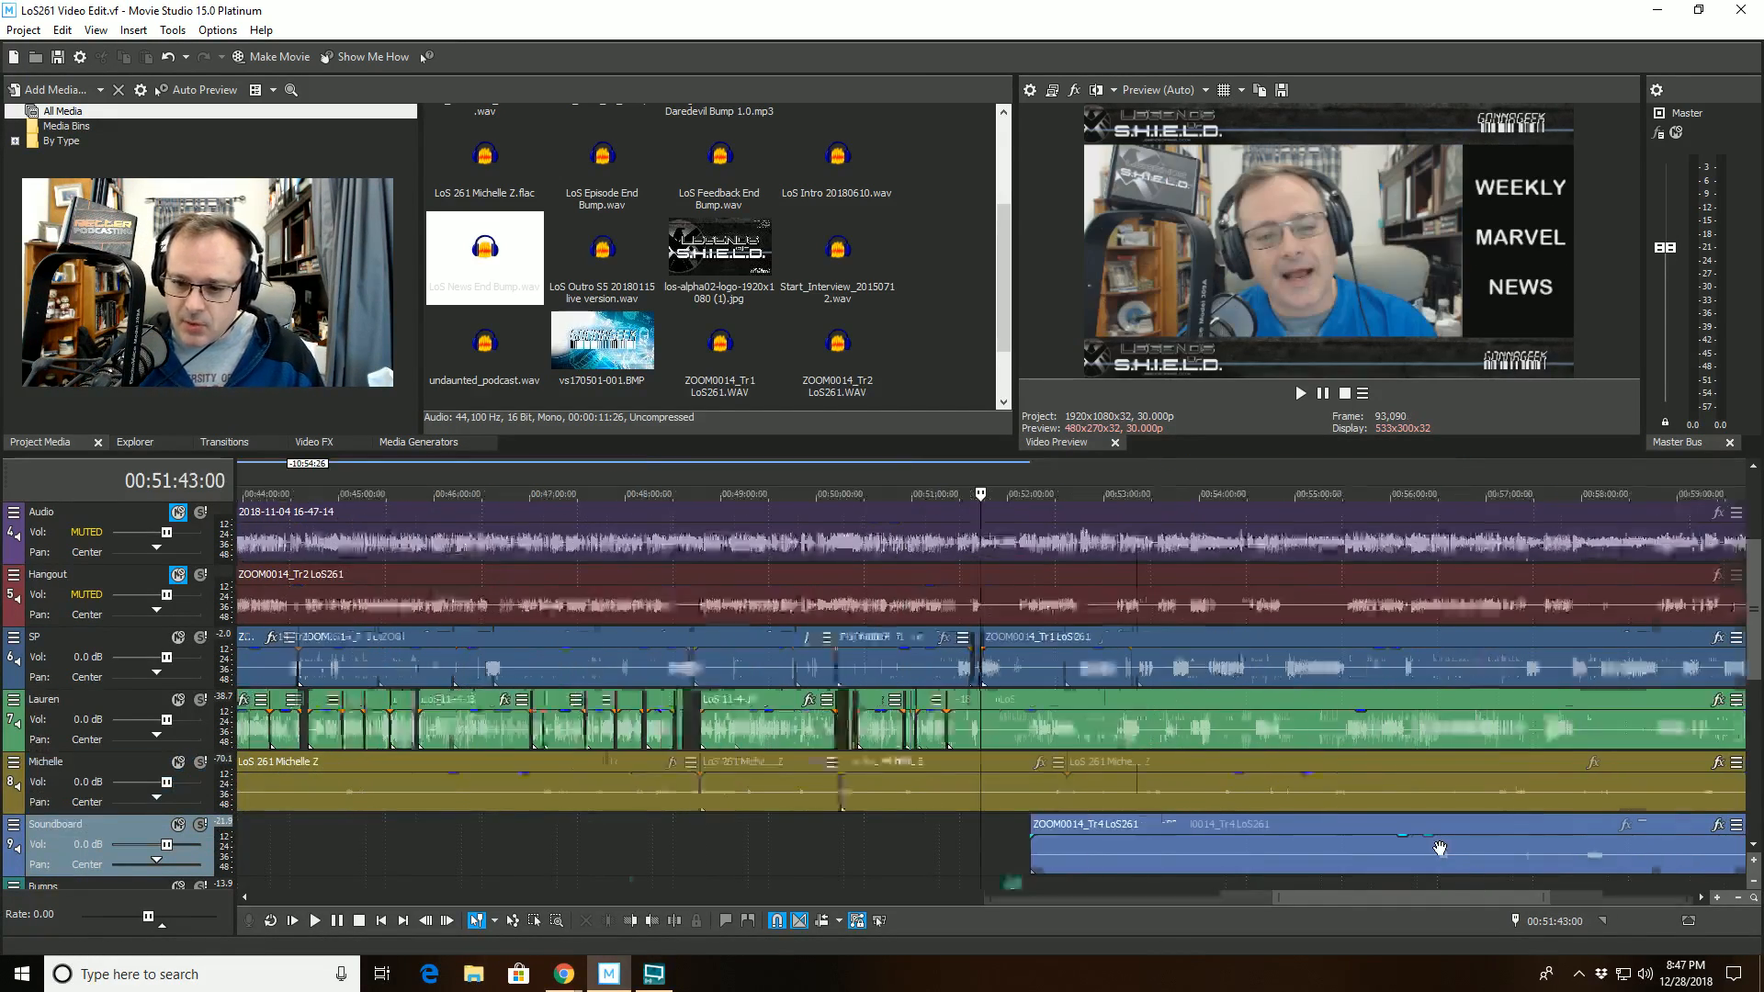
{"action": "left_click", "coordinate": [1039, 828]}
{"action": "scroll", "coordinate": [1039, 828], "scroll_direction": "up", "scroll_amount": 4}
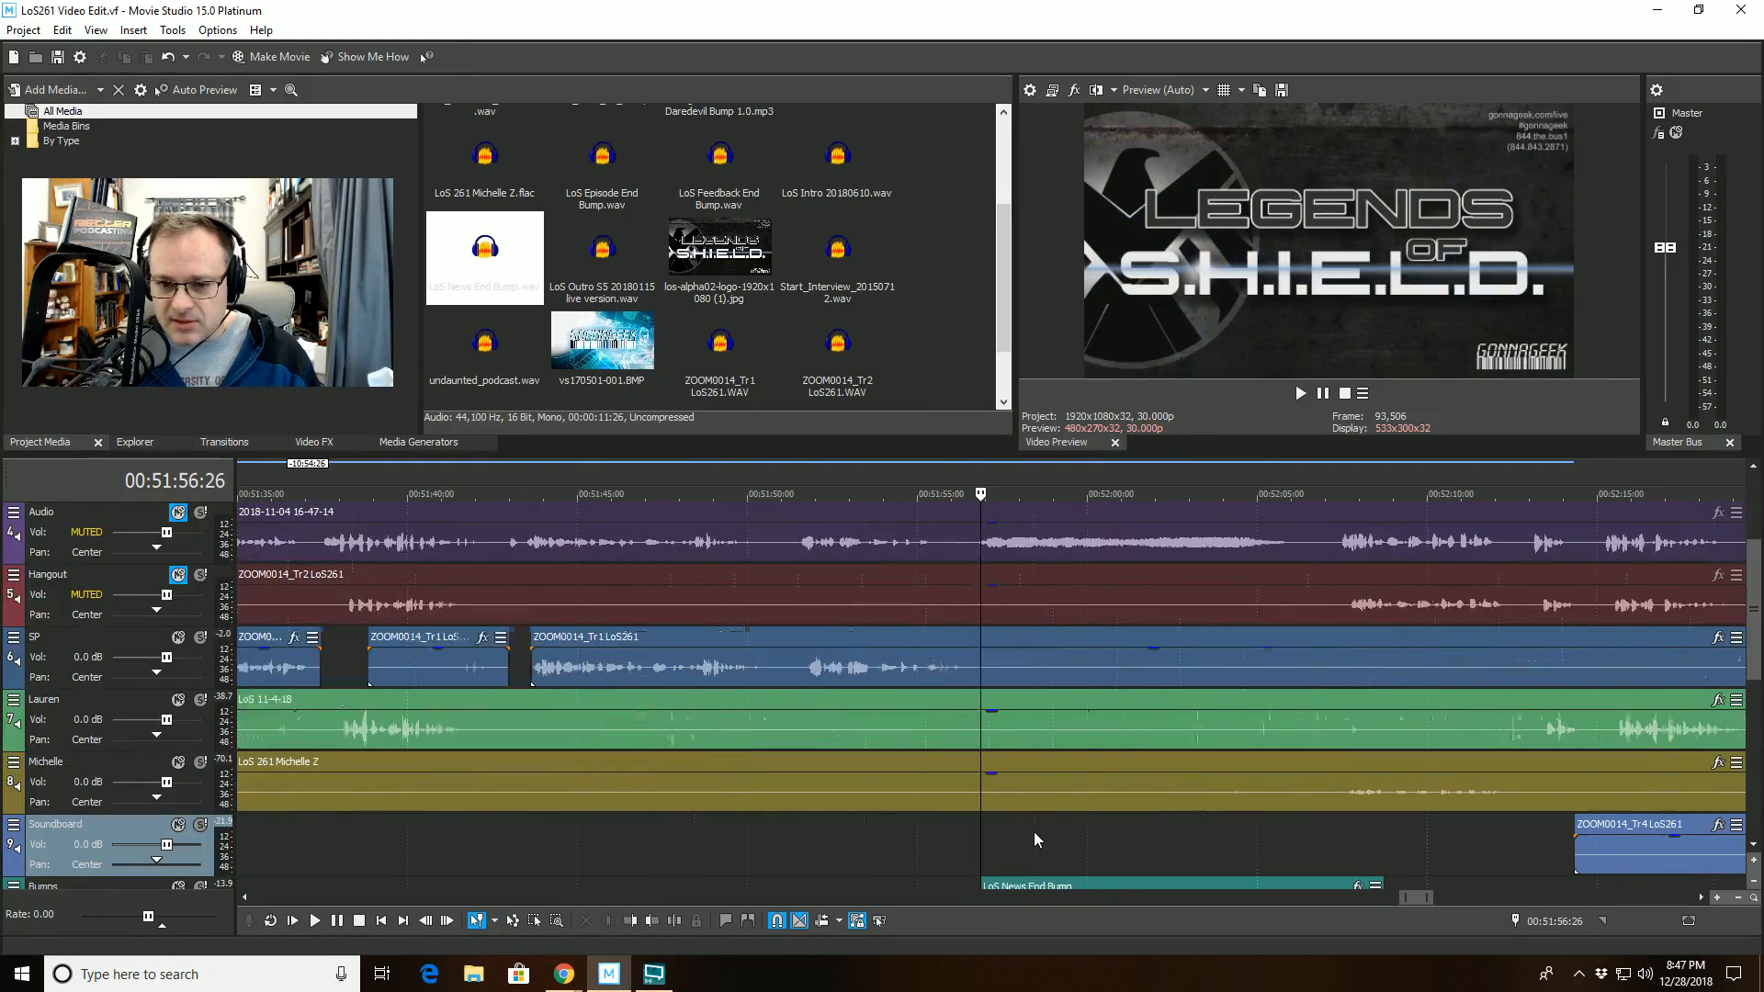
{"action": "left_click", "coordinate": [314, 921]}
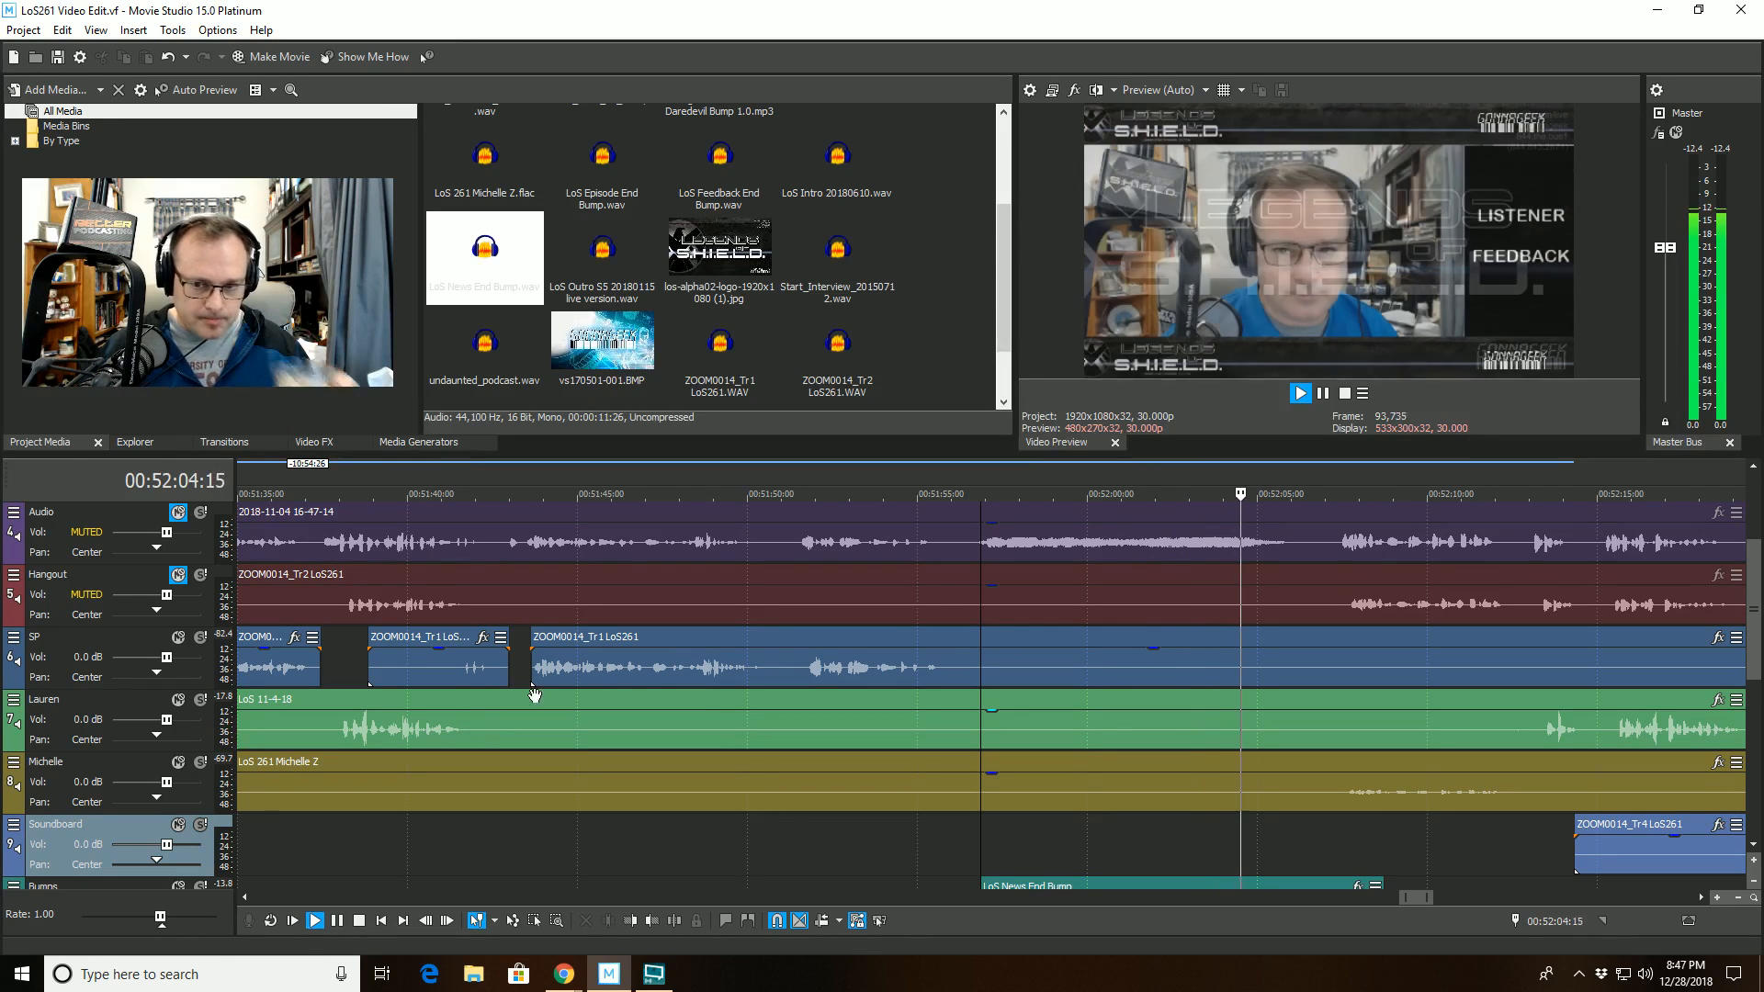
{"action": "key", "text": "space"}
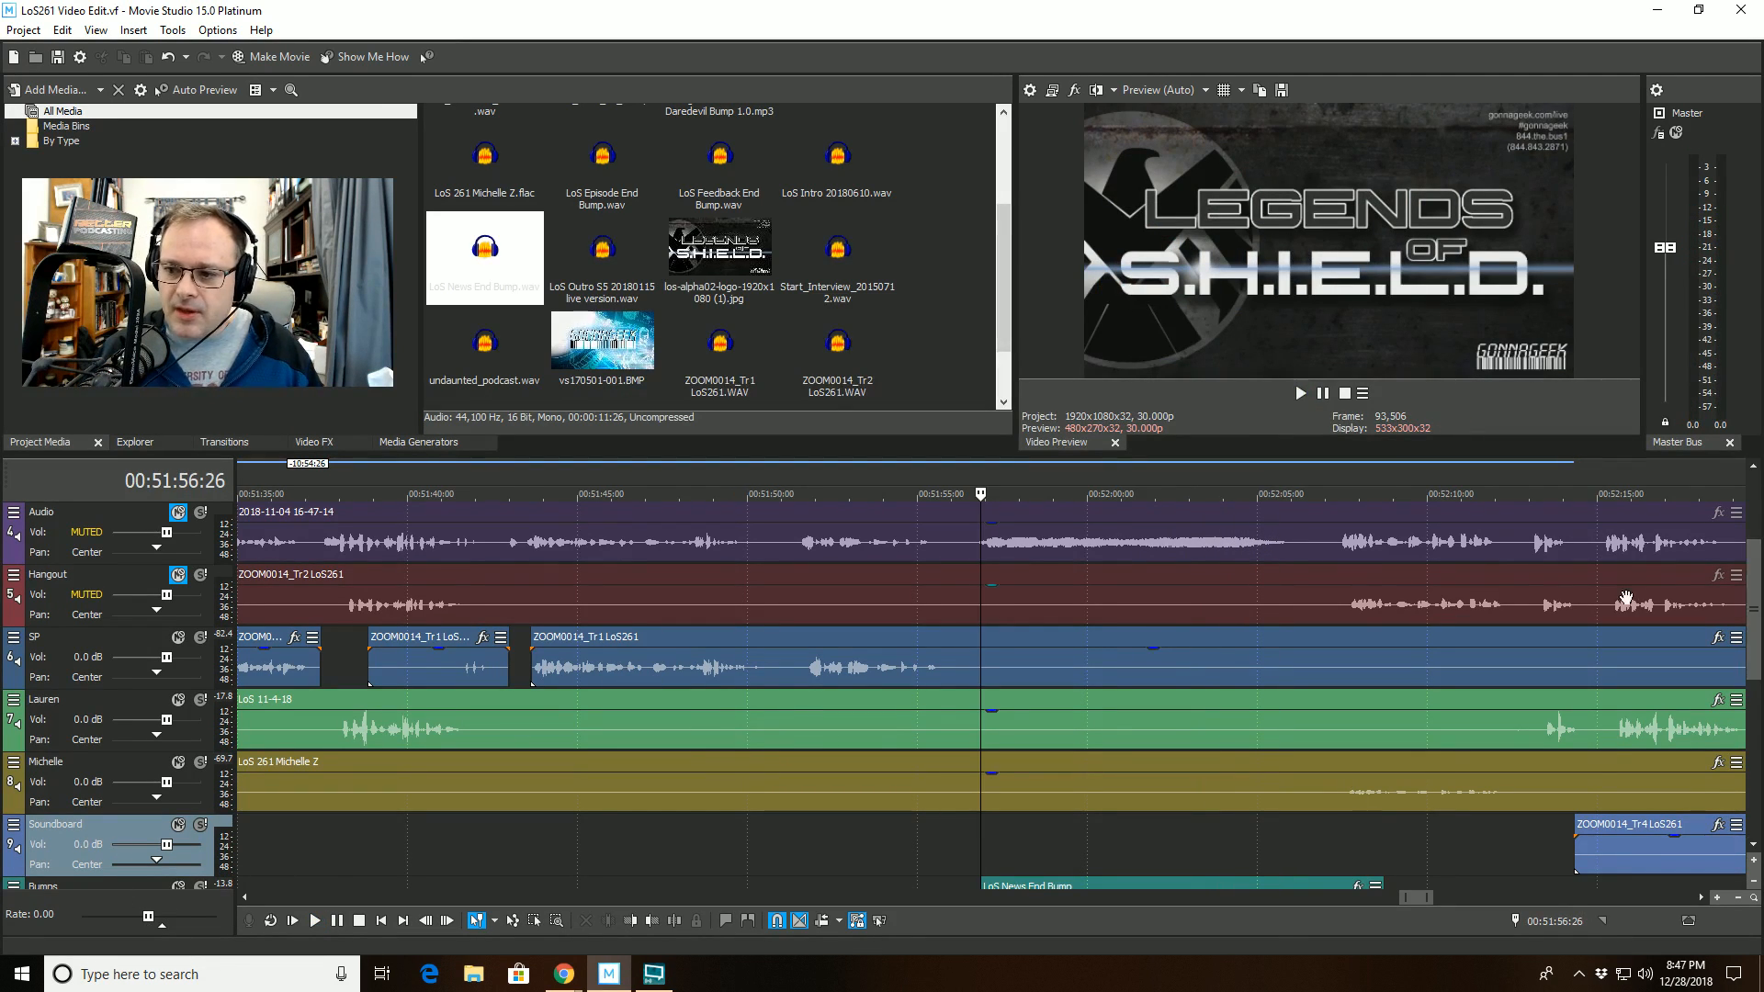
- Mute the Bumps track and play the same transition from 00:51:56:26 to hear the voice tracks alone
{"action": "scroll", "coordinate": [1752, 576], "scroll_direction": "down", "scroll_amount": 1}
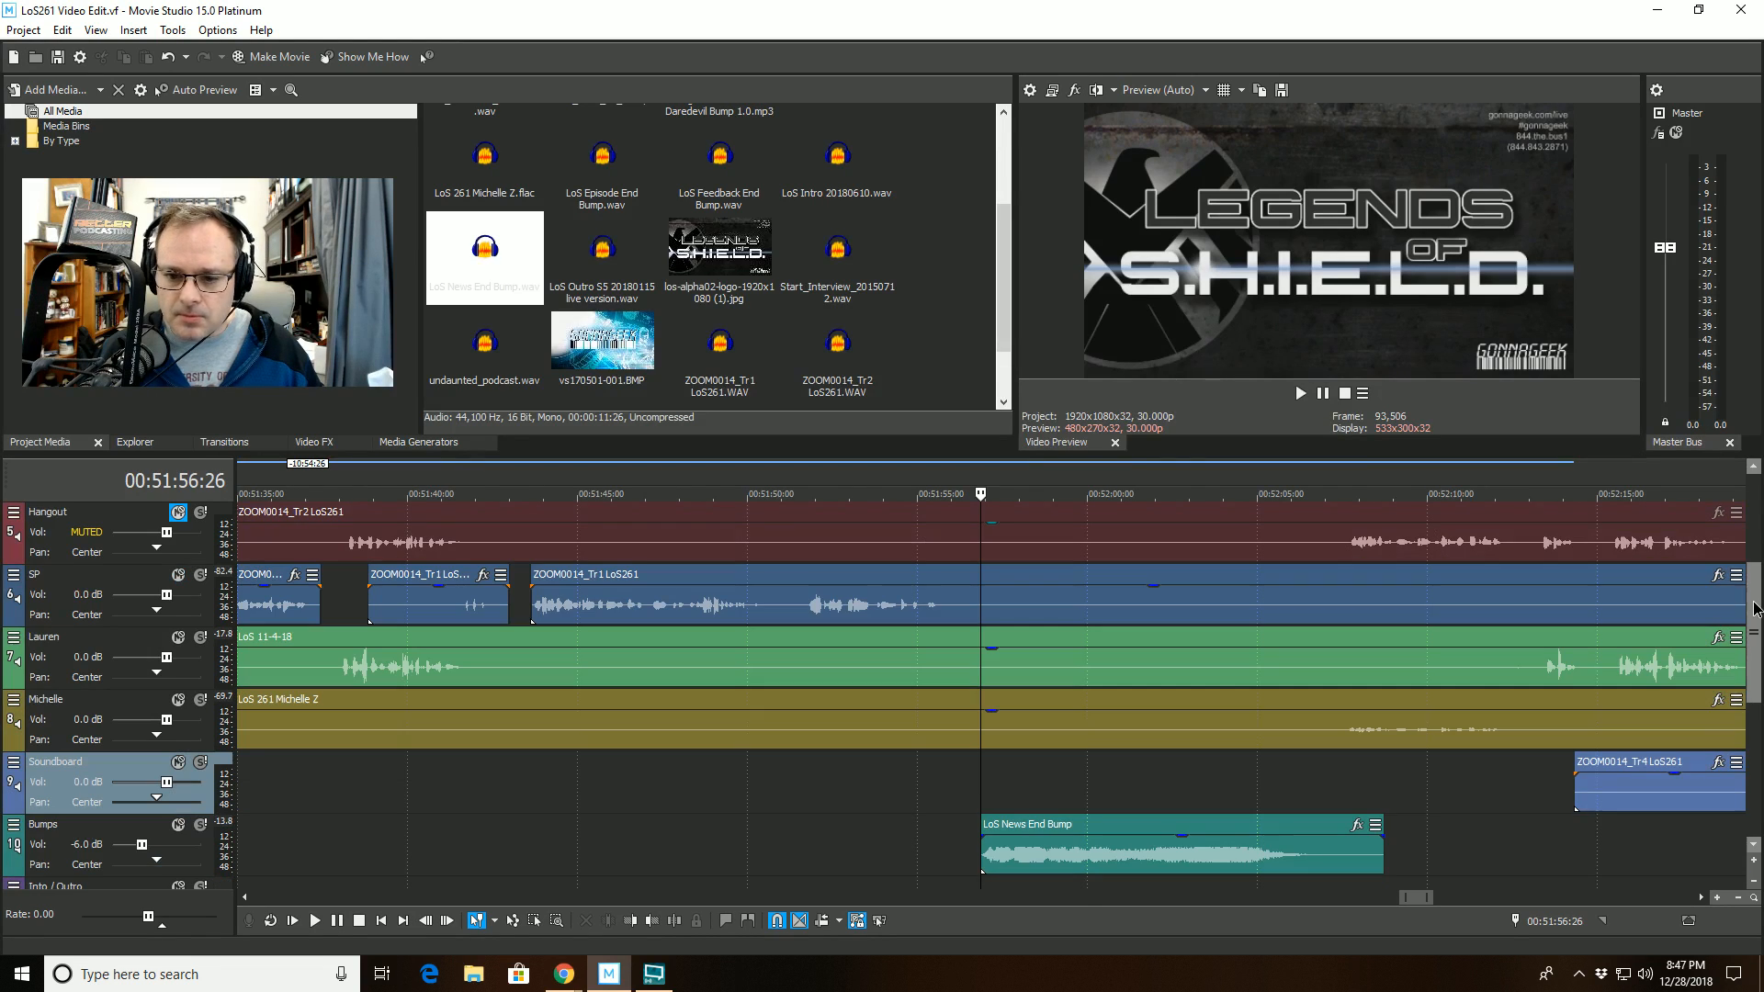
{"action": "left_click", "coordinate": [178, 826]}
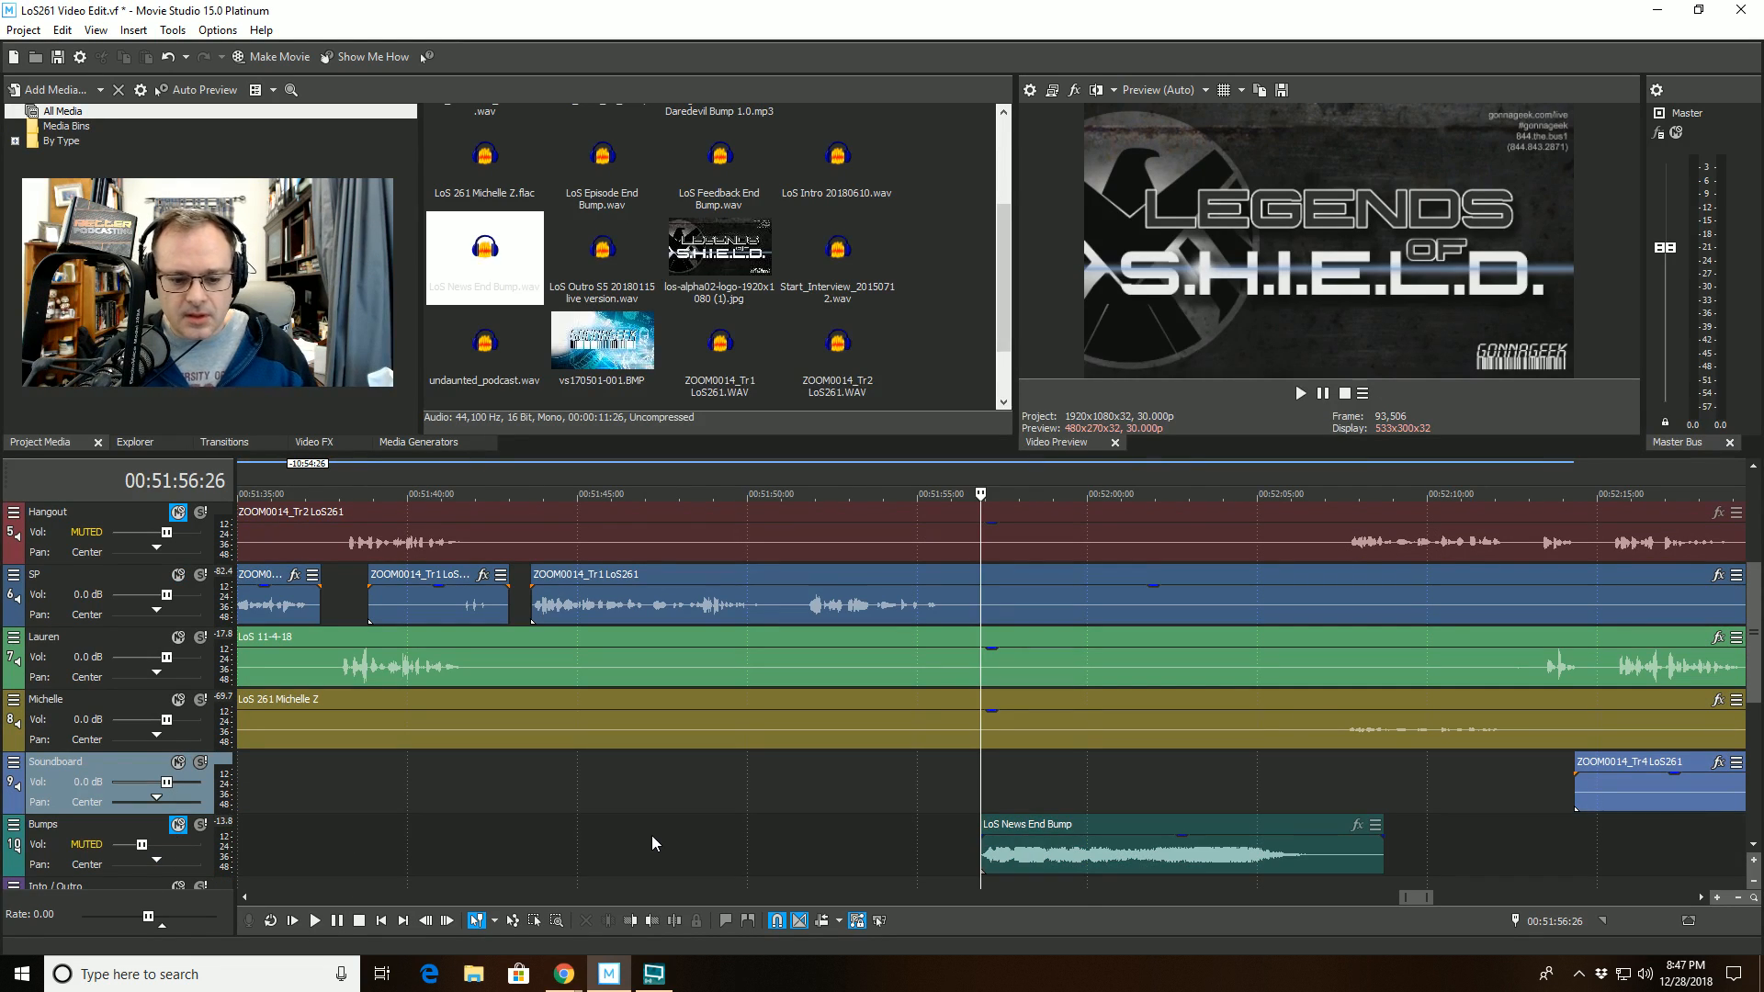
{"action": "key", "text": "space"}
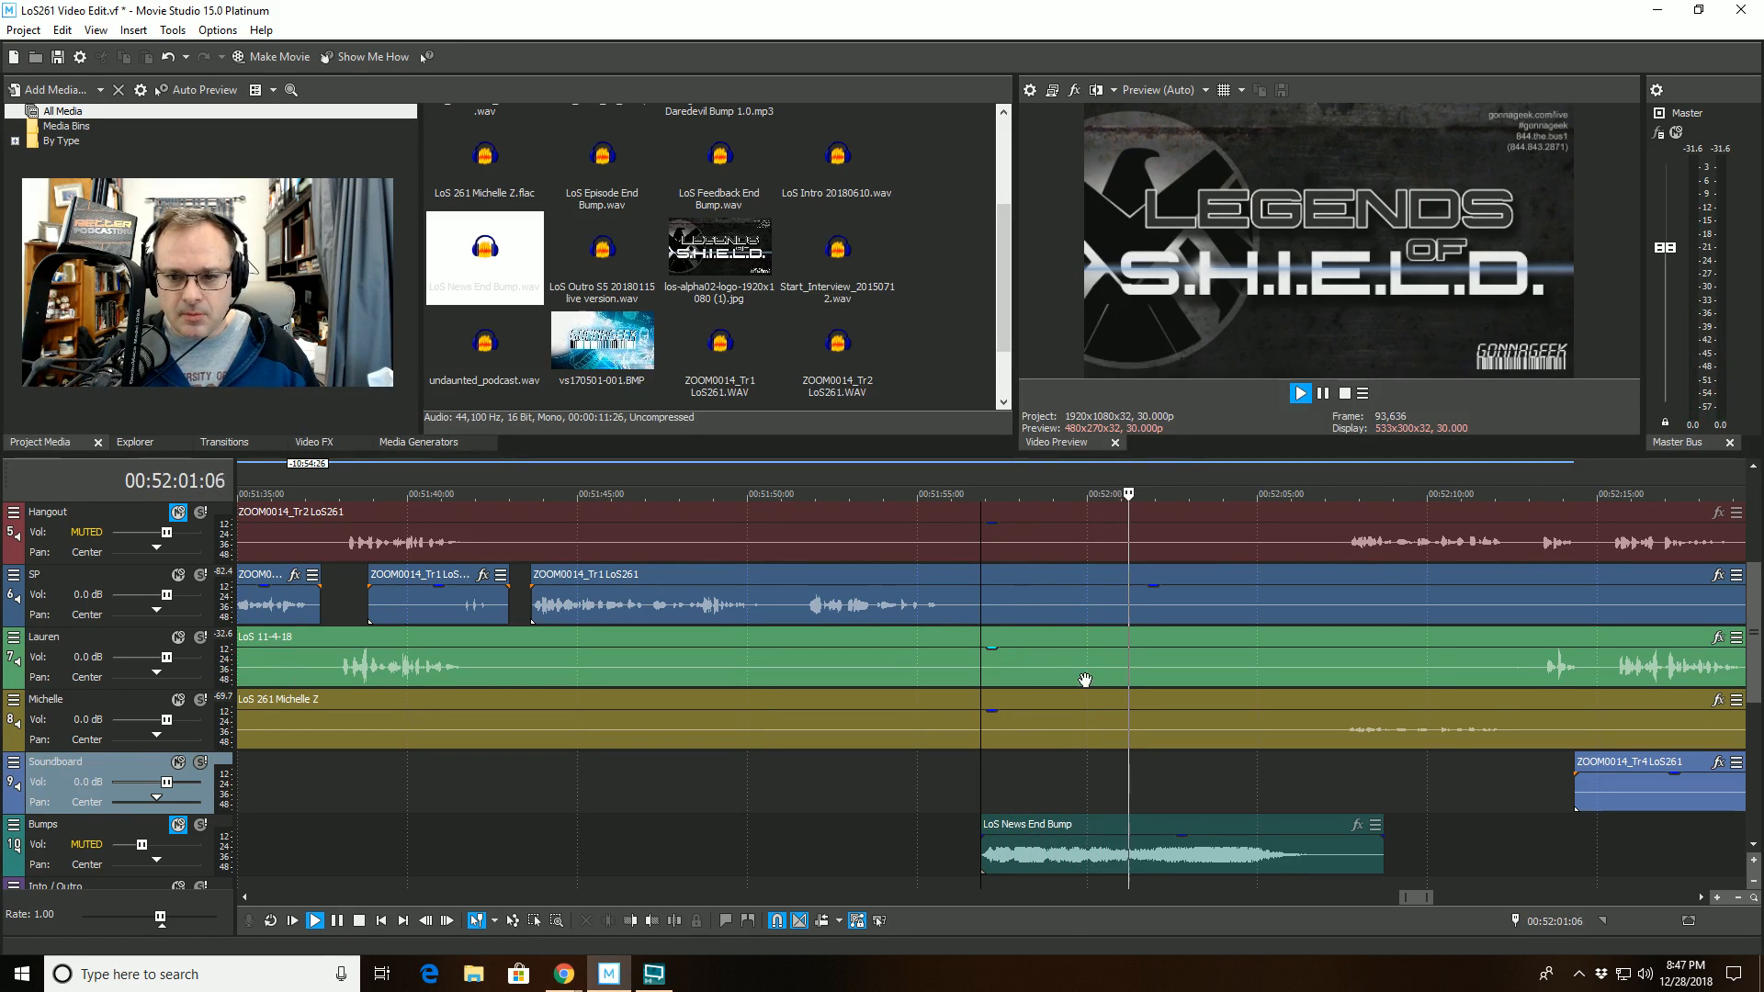
- Split the LoS 11-4-18 clip on track 7 at 00:51:59:02 and trim the start of its second part to 00:52:07:08
{"action": "left_click", "coordinate": [1055, 658]}
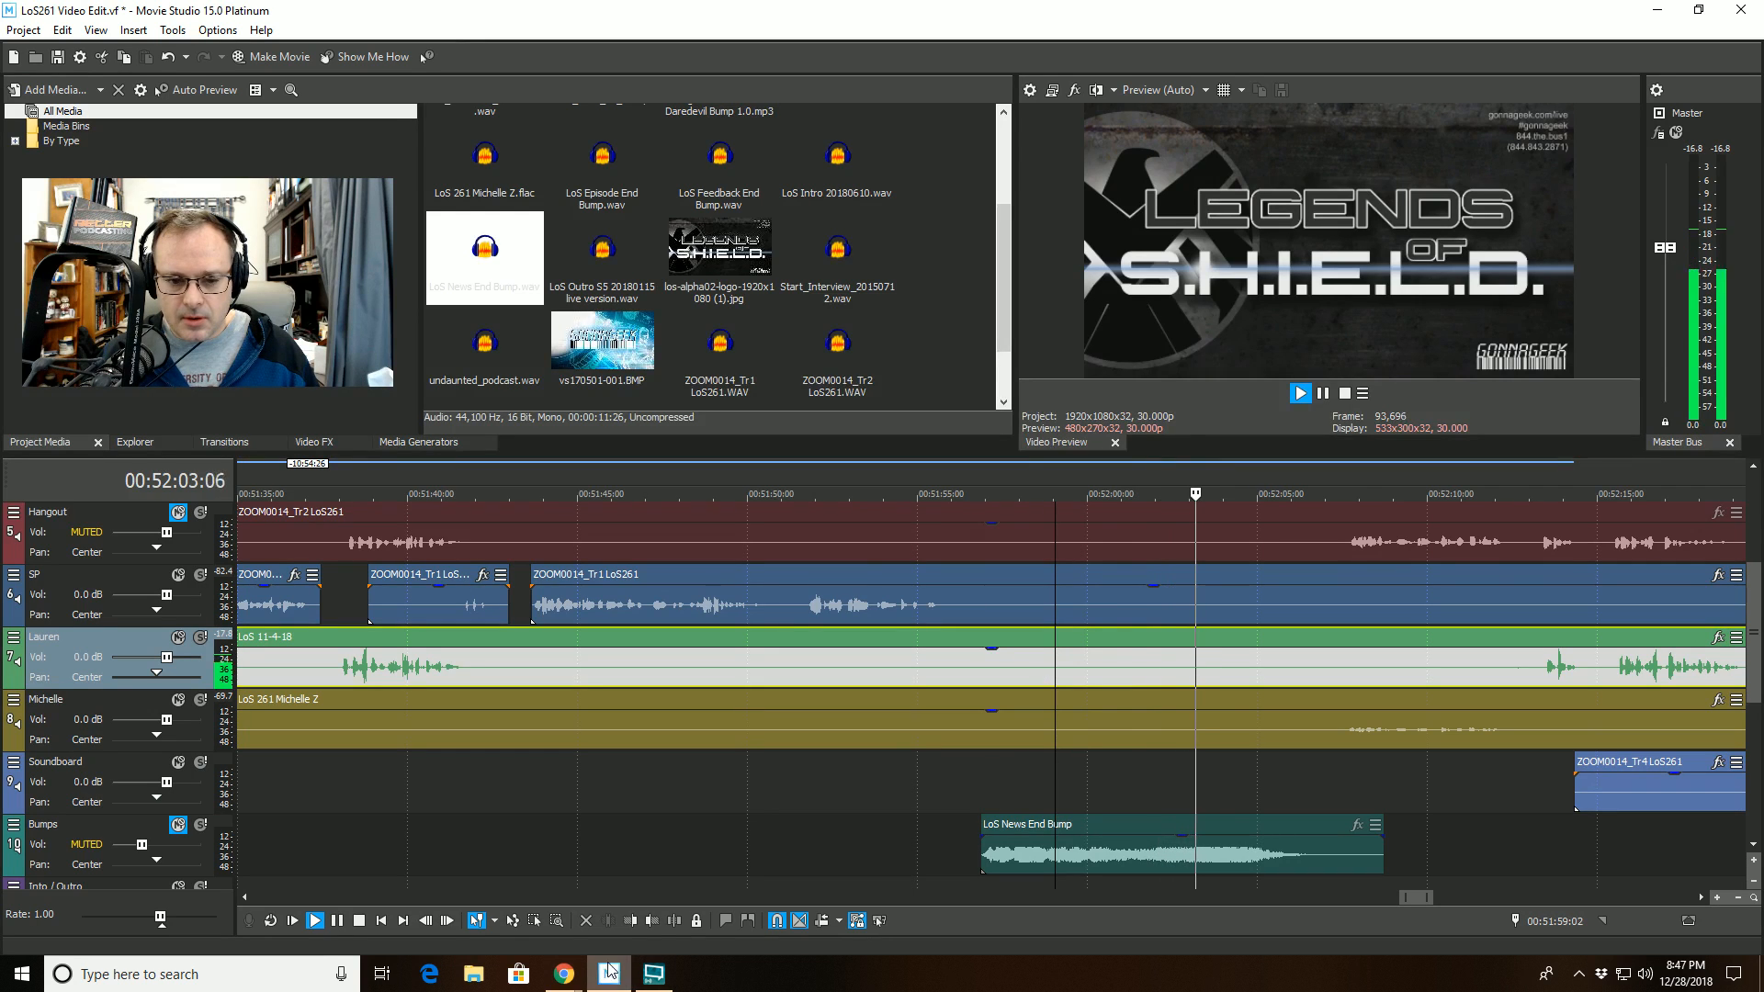
{"action": "key", "text": "s"}
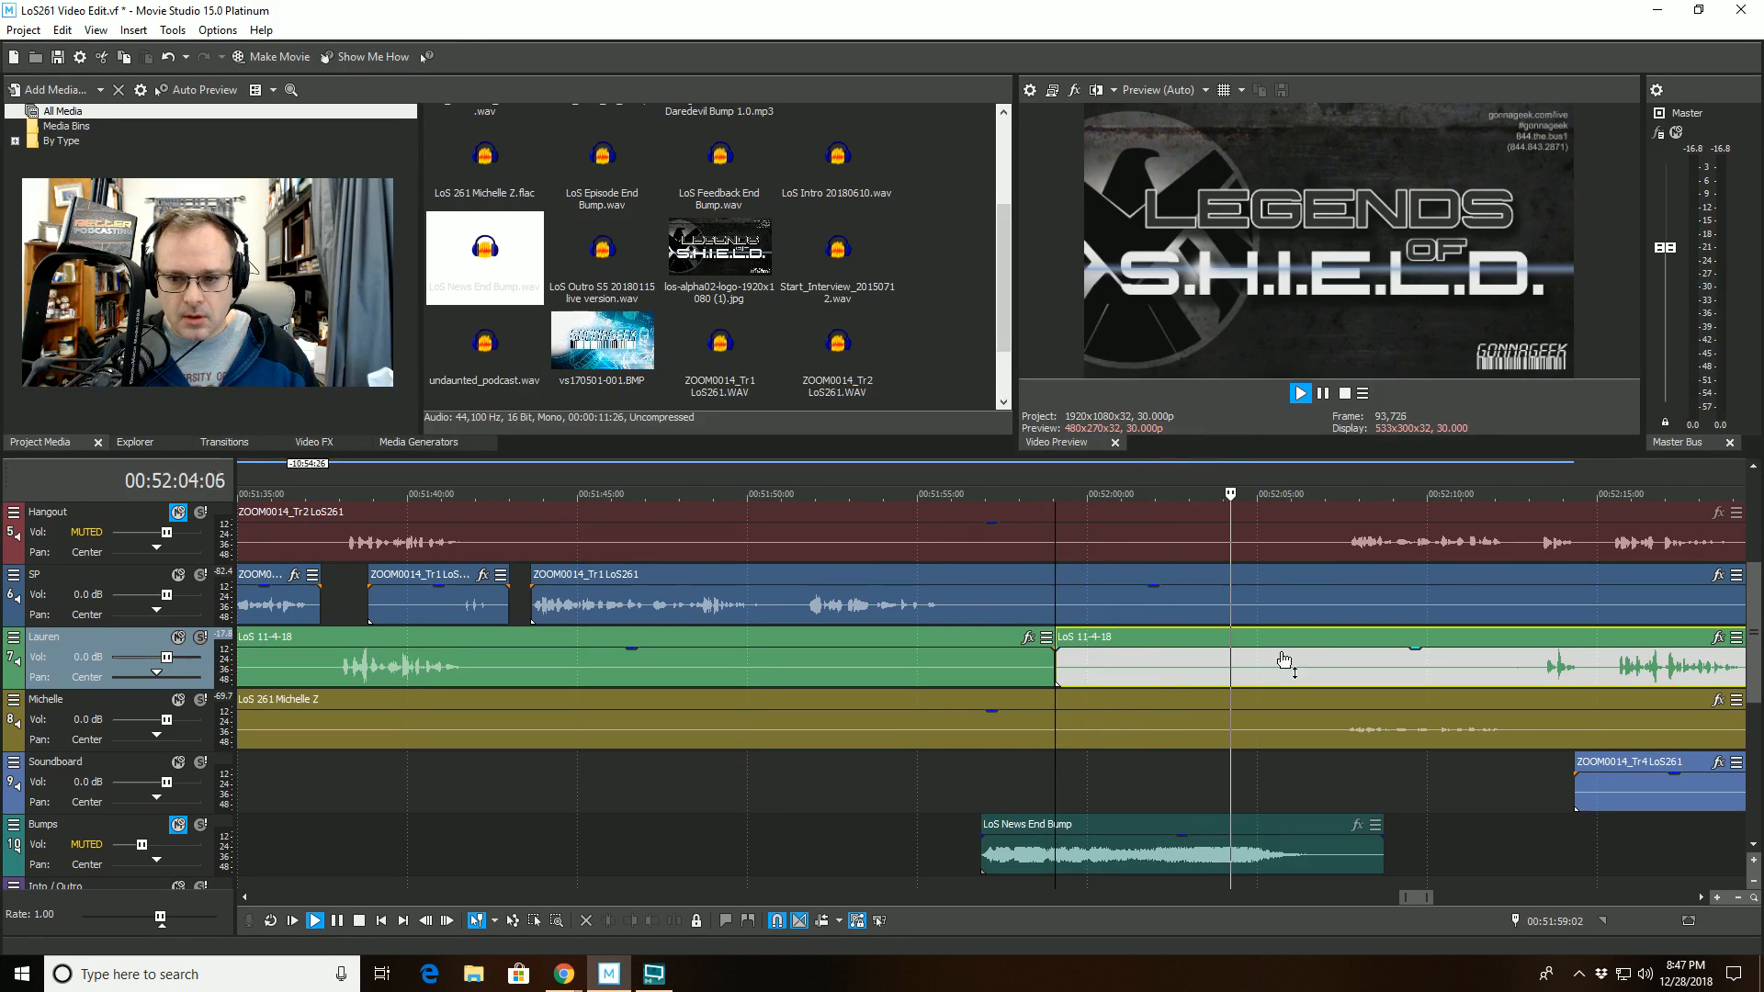
{"action": "left_click", "coordinate": [1334, 658]}
{"action": "key", "text": "space"}
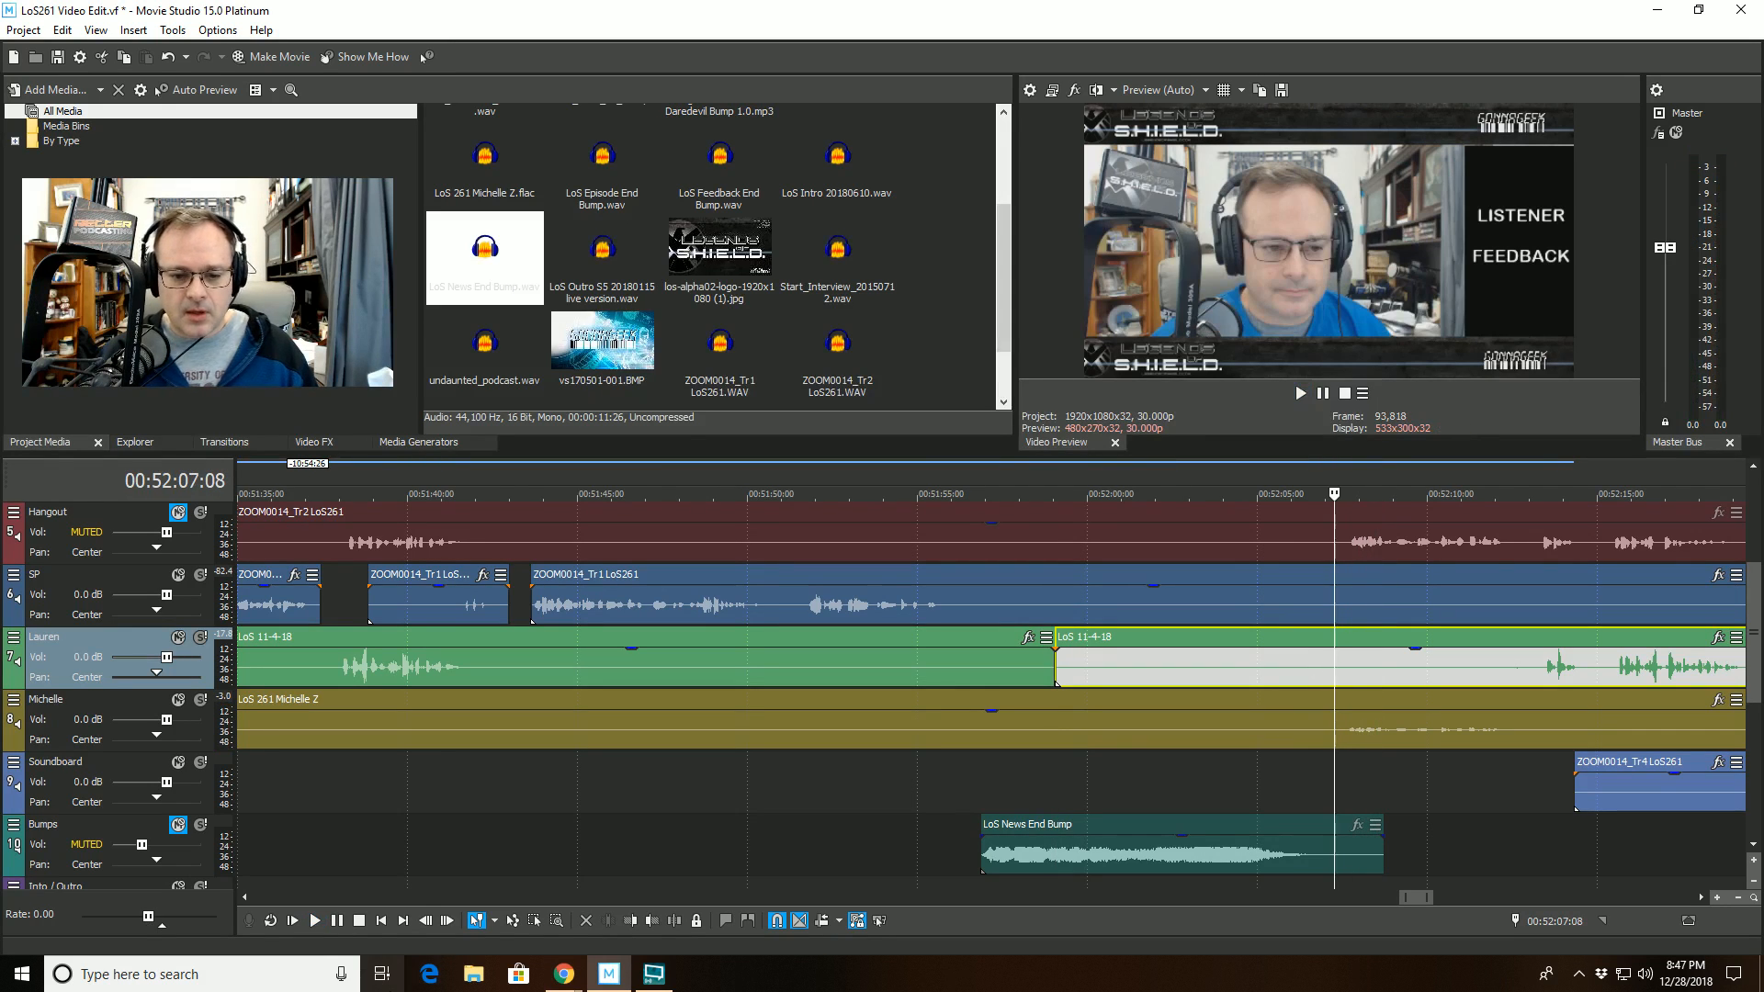
{"action": "left_click", "coordinate": [622, 924]}
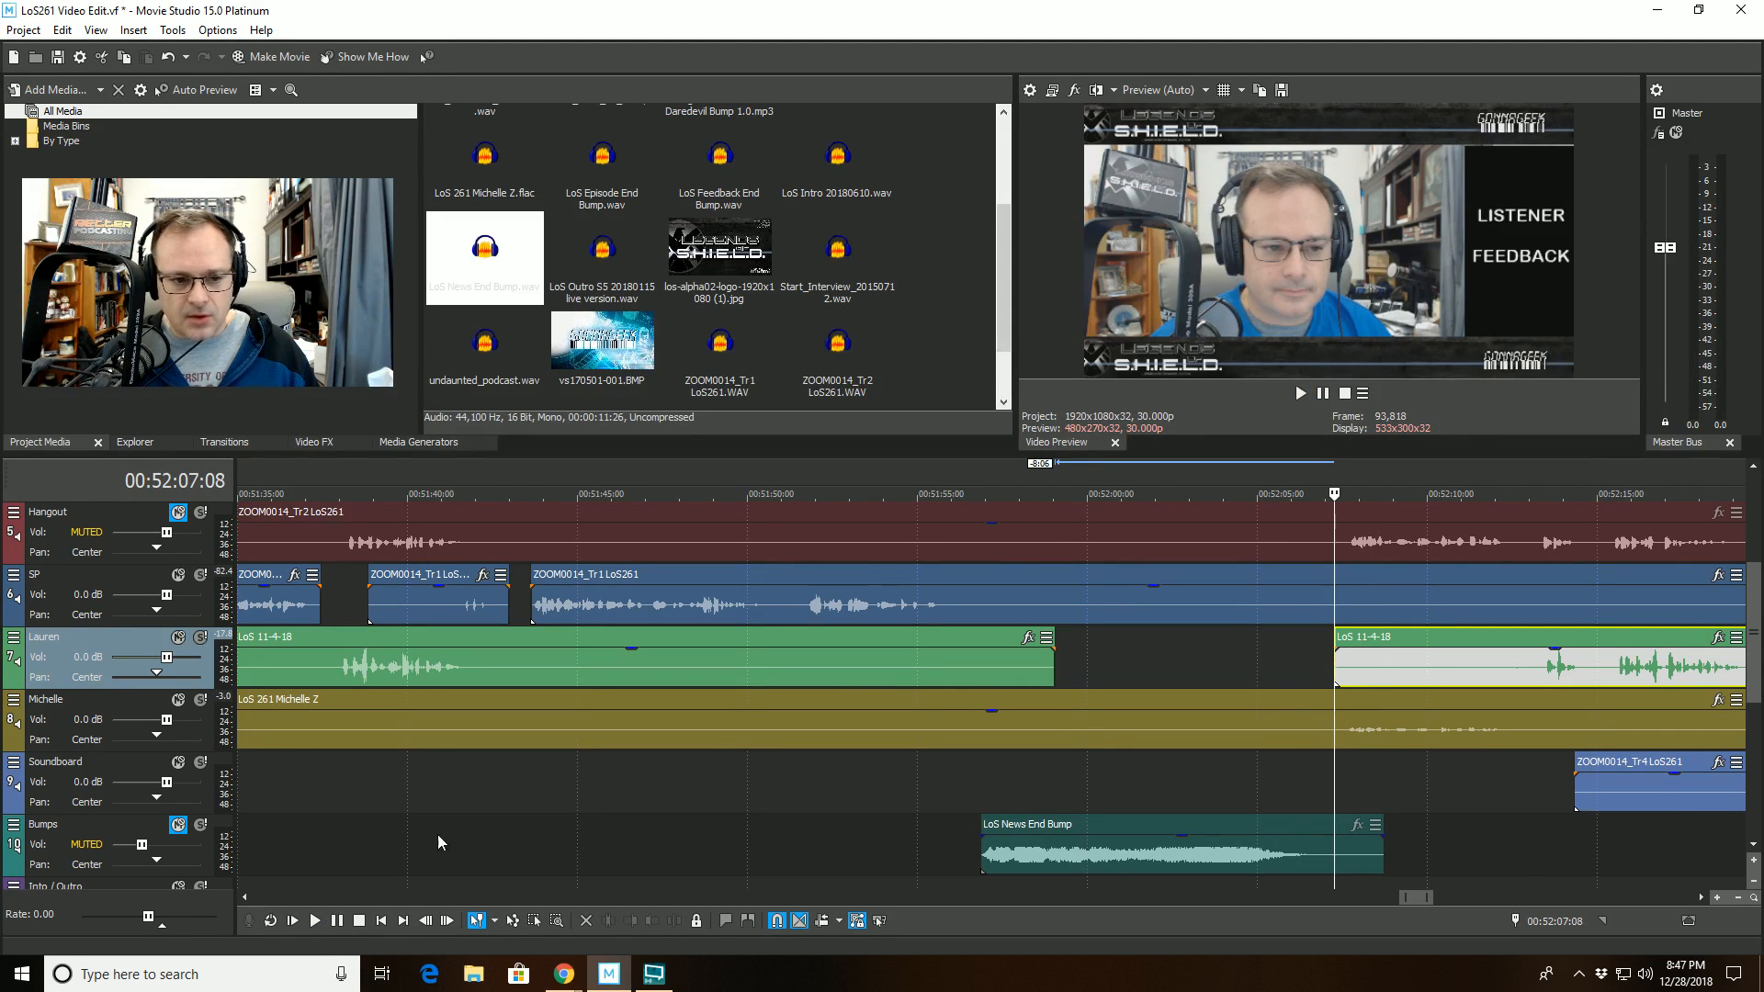
- Unmute the Bumps track and play back the cleaned transition from 00:51:55:10
{"action": "left_click", "coordinate": [180, 824]}
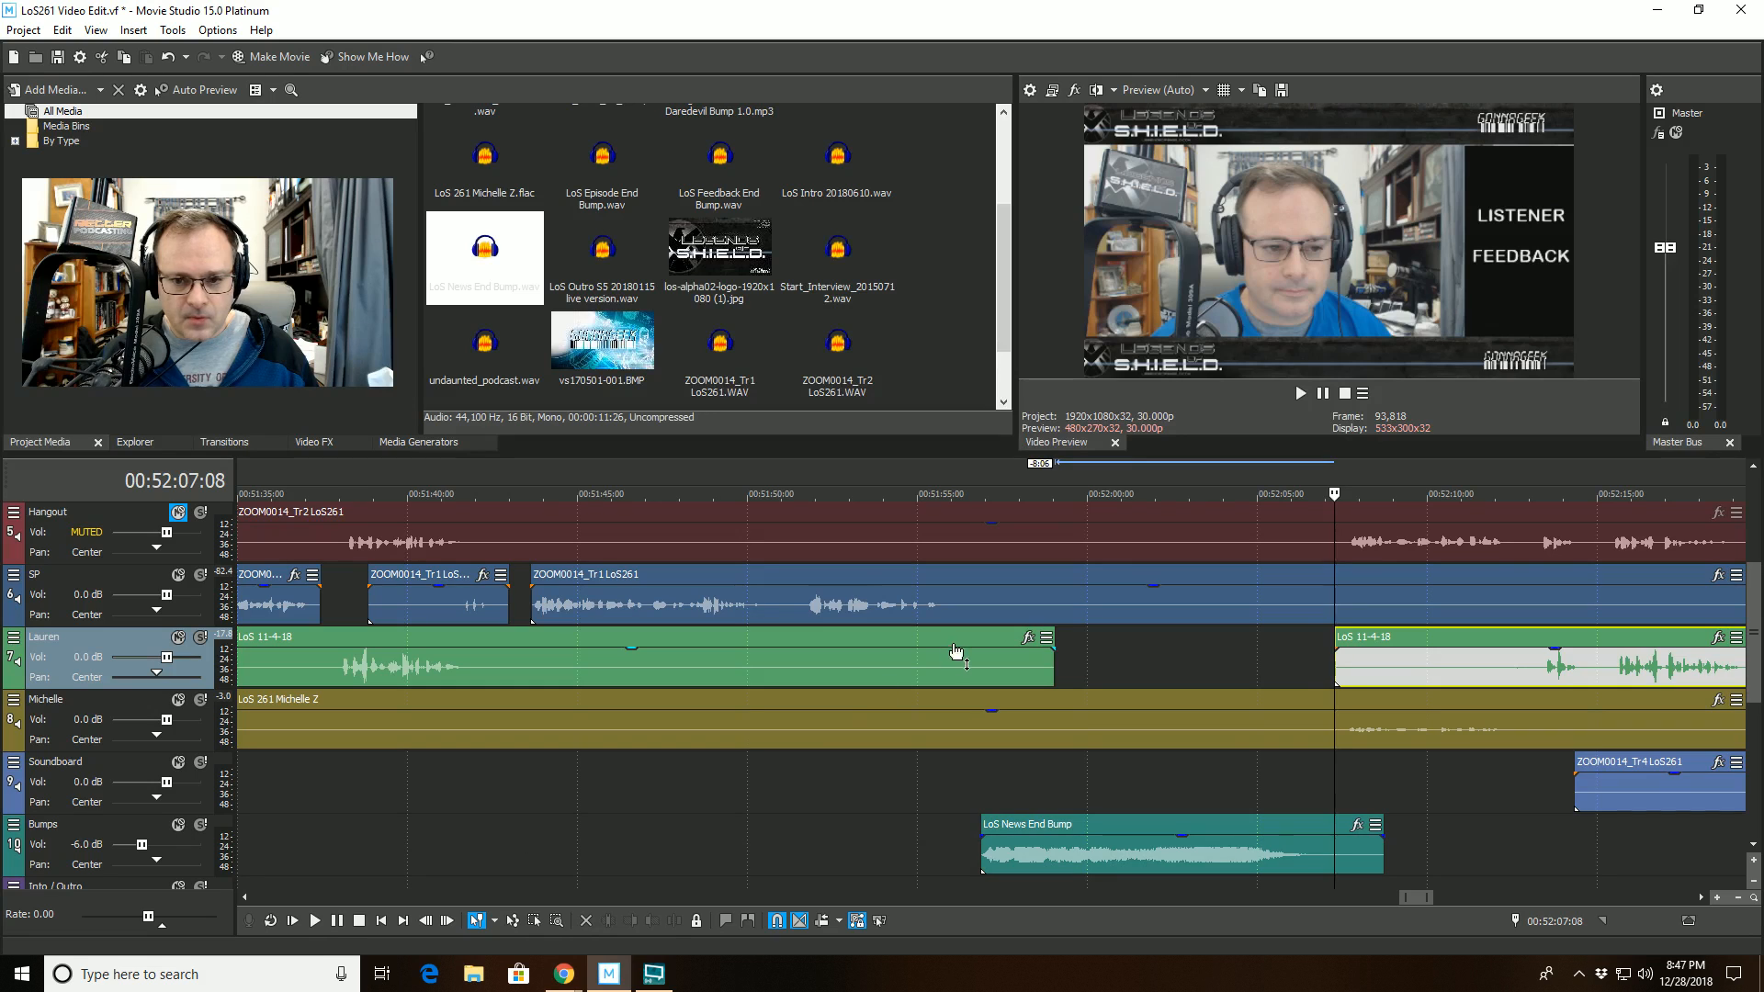
{"action": "left_click", "coordinate": [928, 493]}
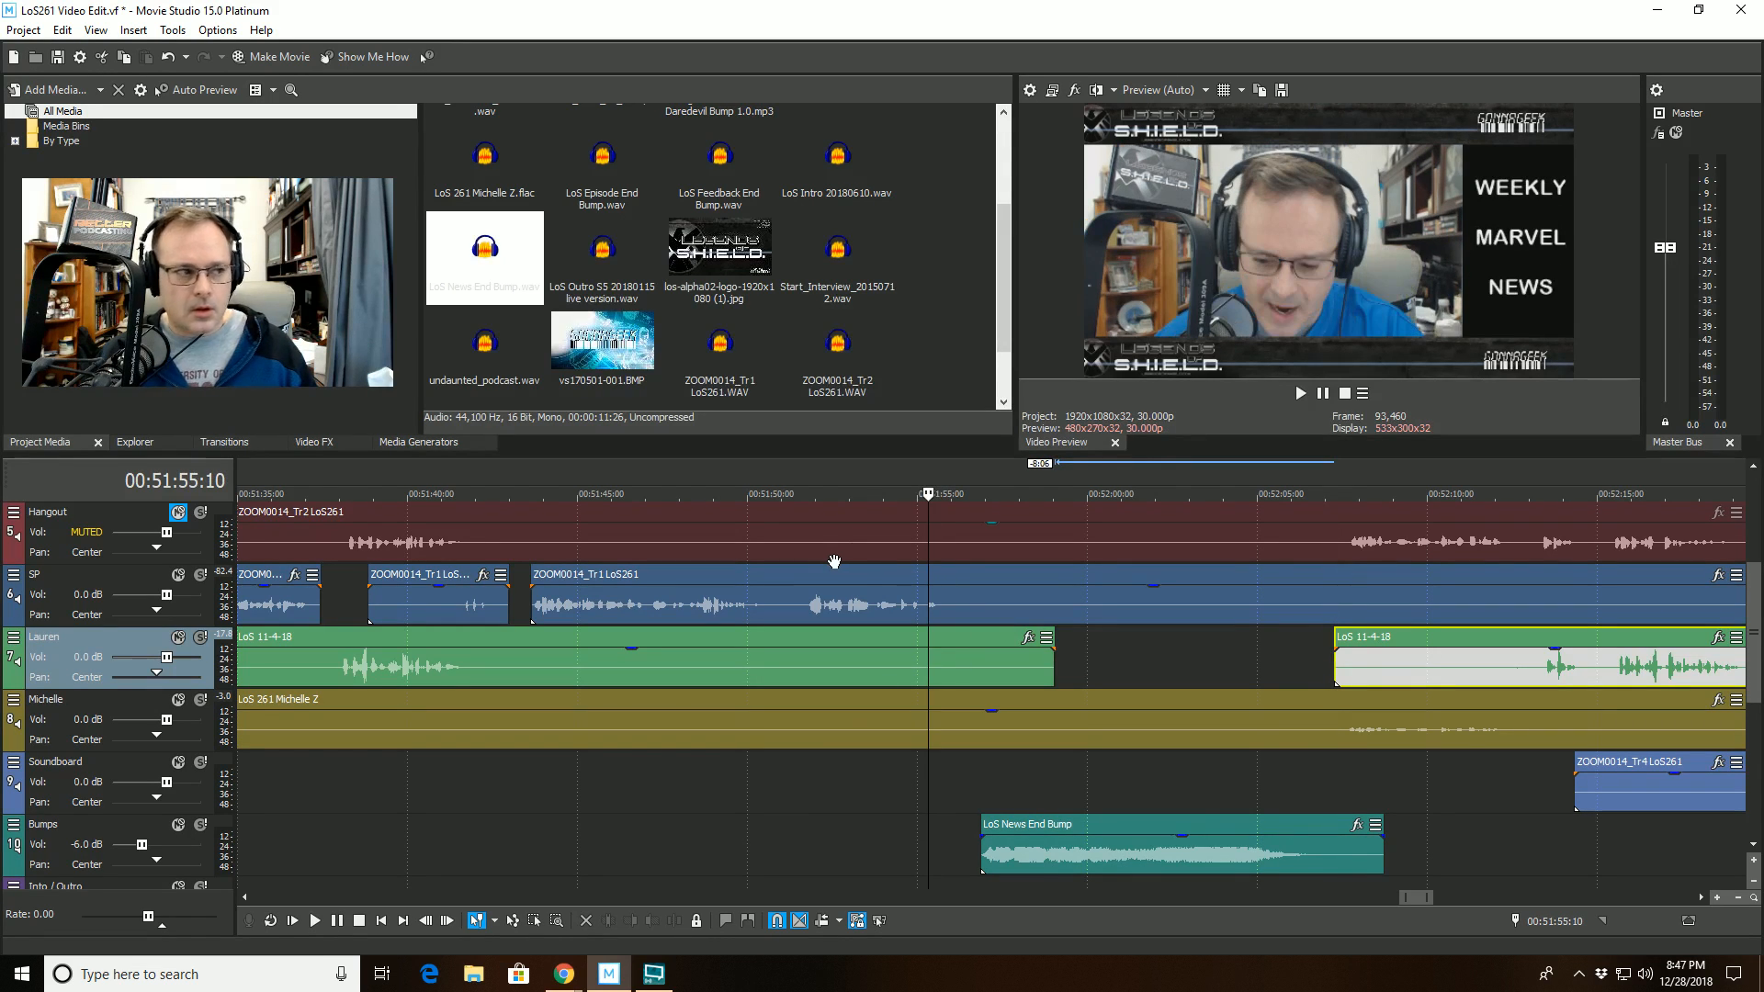
{"action": "key", "text": "space"}
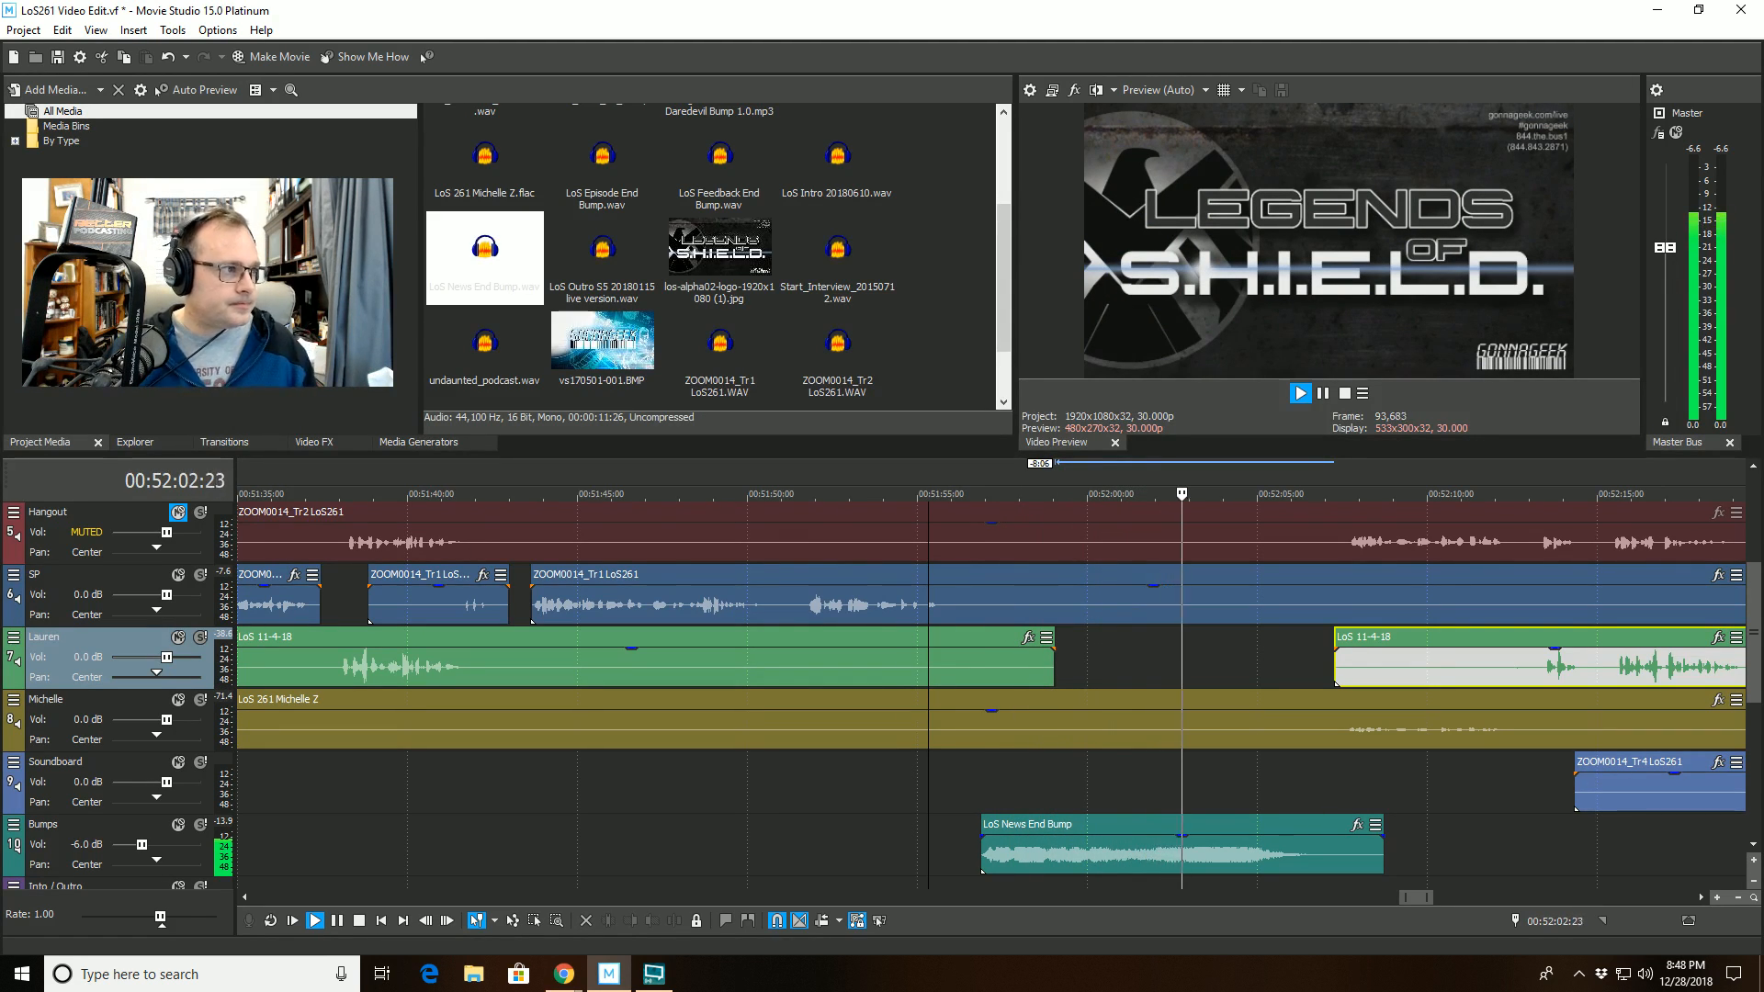
- Trim the start of the LoS 11-4-18 clip after the gap on track 7 to 00:52:13:03, just before its first speech
{"action": "key", "text": "alt+Tab"}
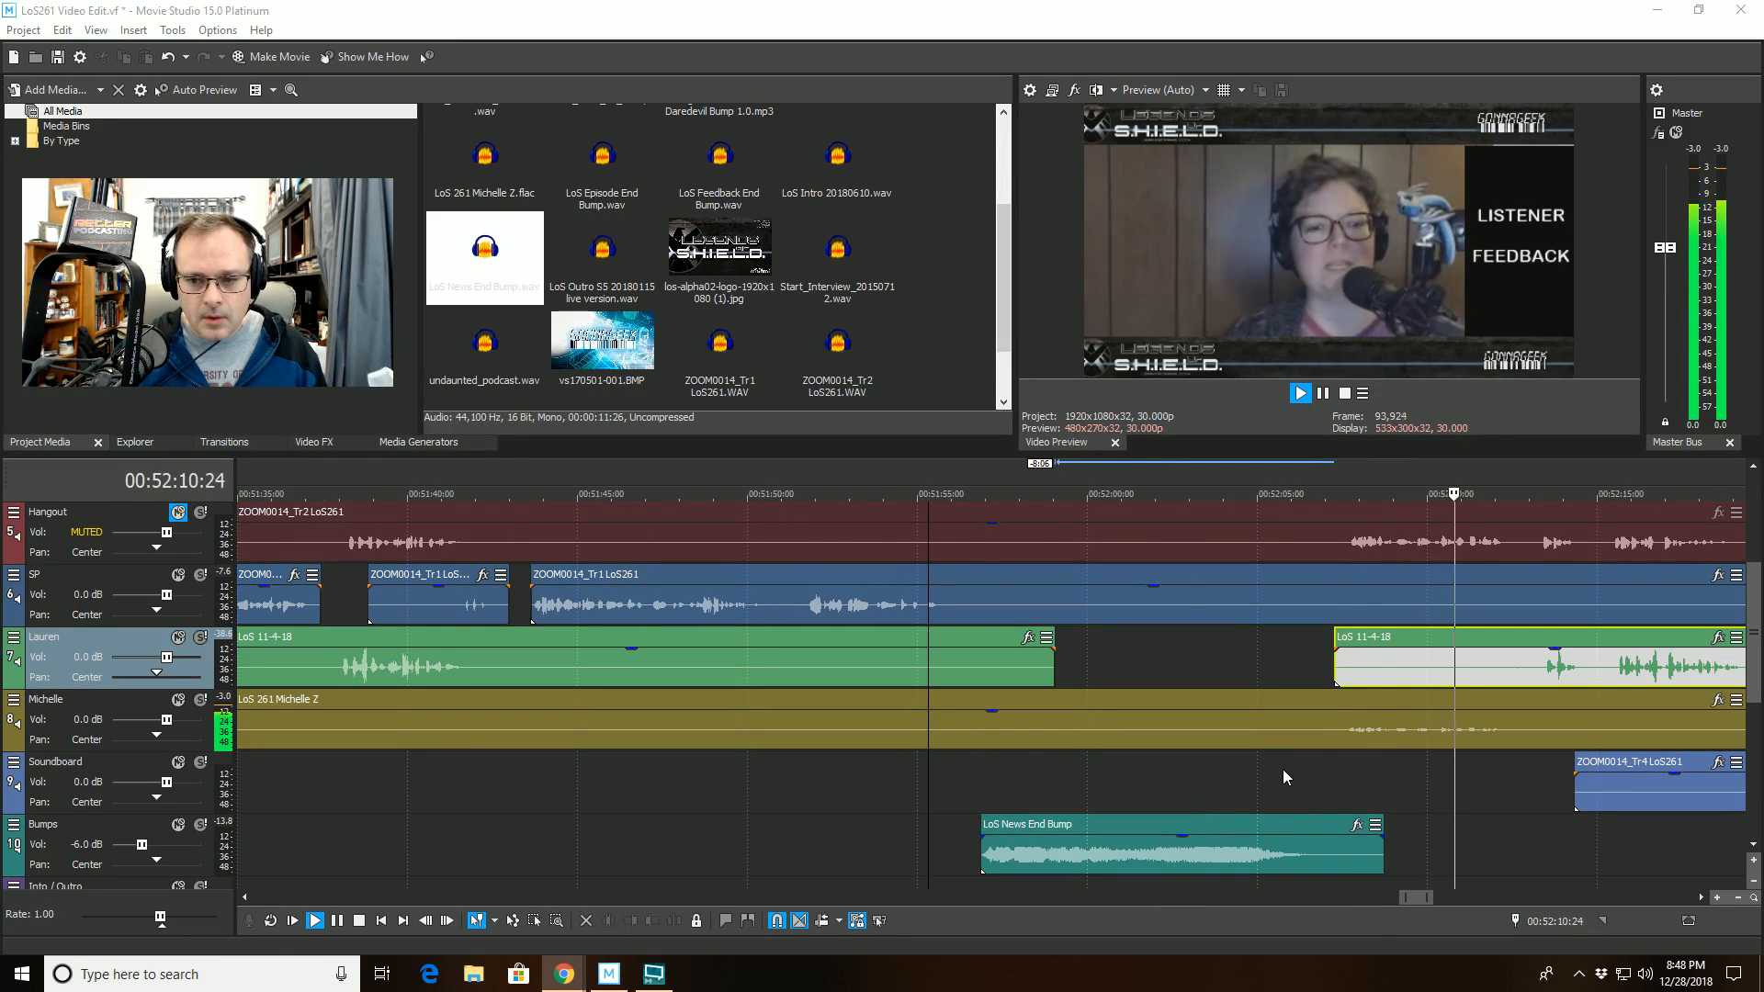
{"action": "scroll", "coordinate": [1282, 769], "scroll_direction": "up", "scroll_amount": 2}
{"action": "scroll", "coordinate": [1278, 768], "scroll_direction": "down", "scroll_amount": 2}
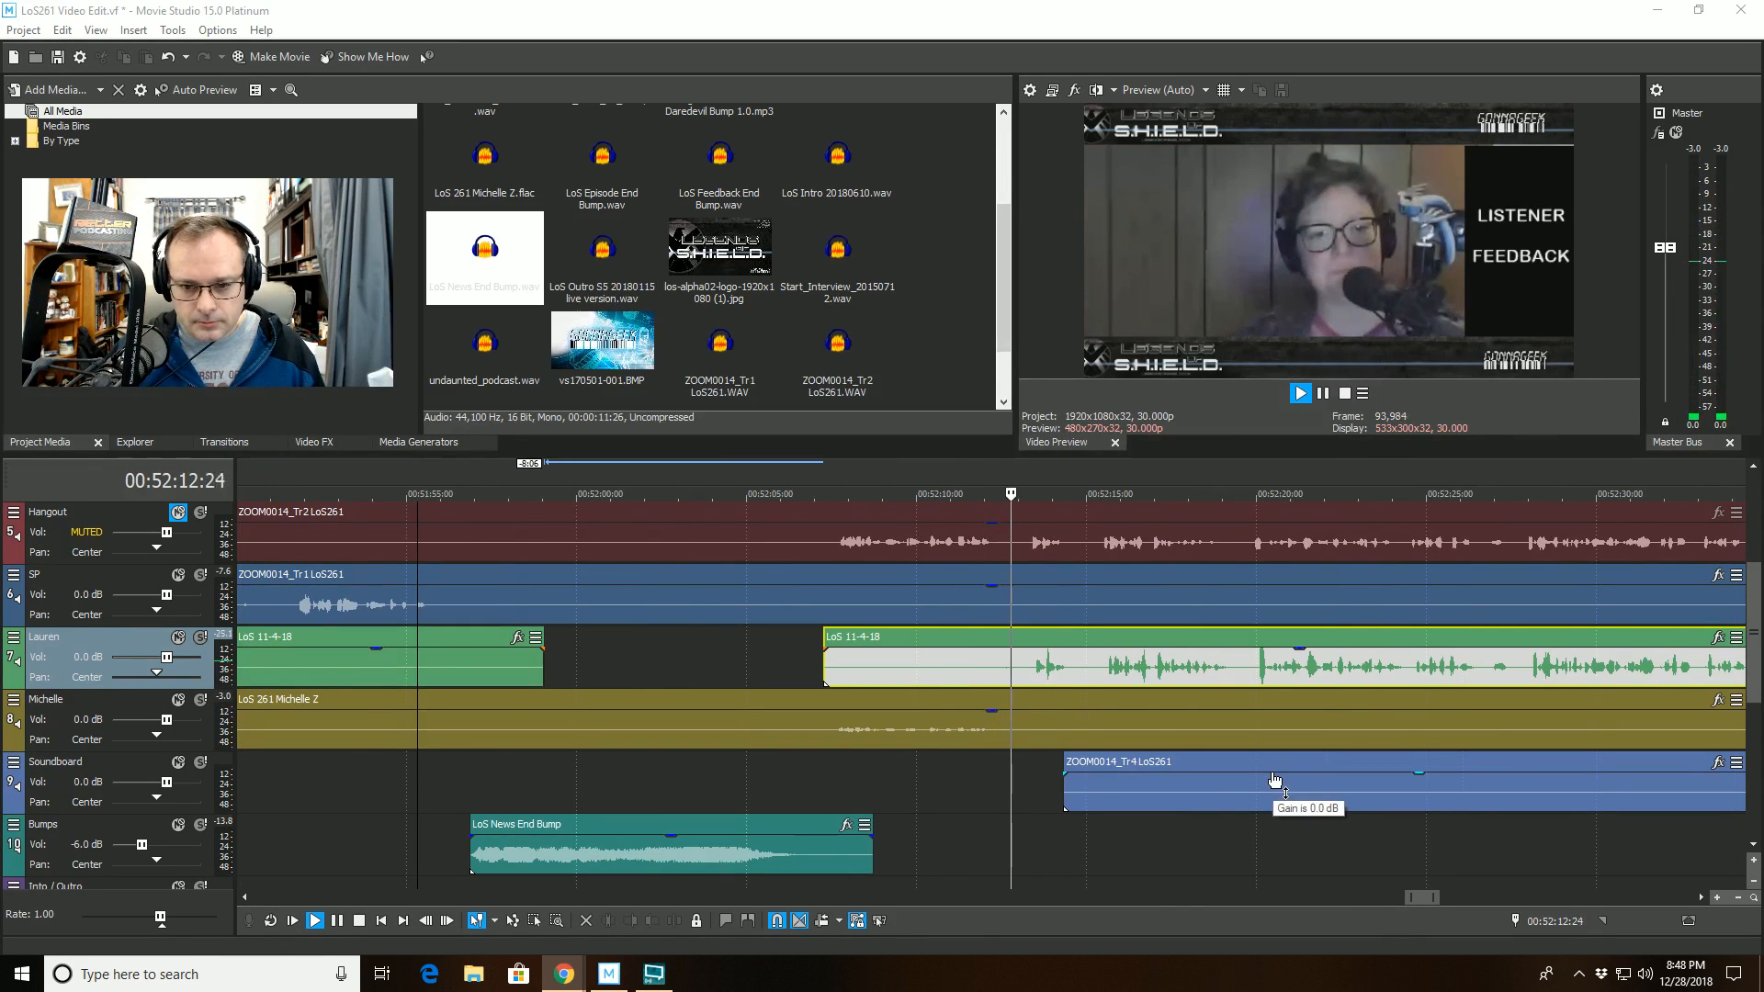
{"action": "left_click", "coordinate": [1020, 640]}
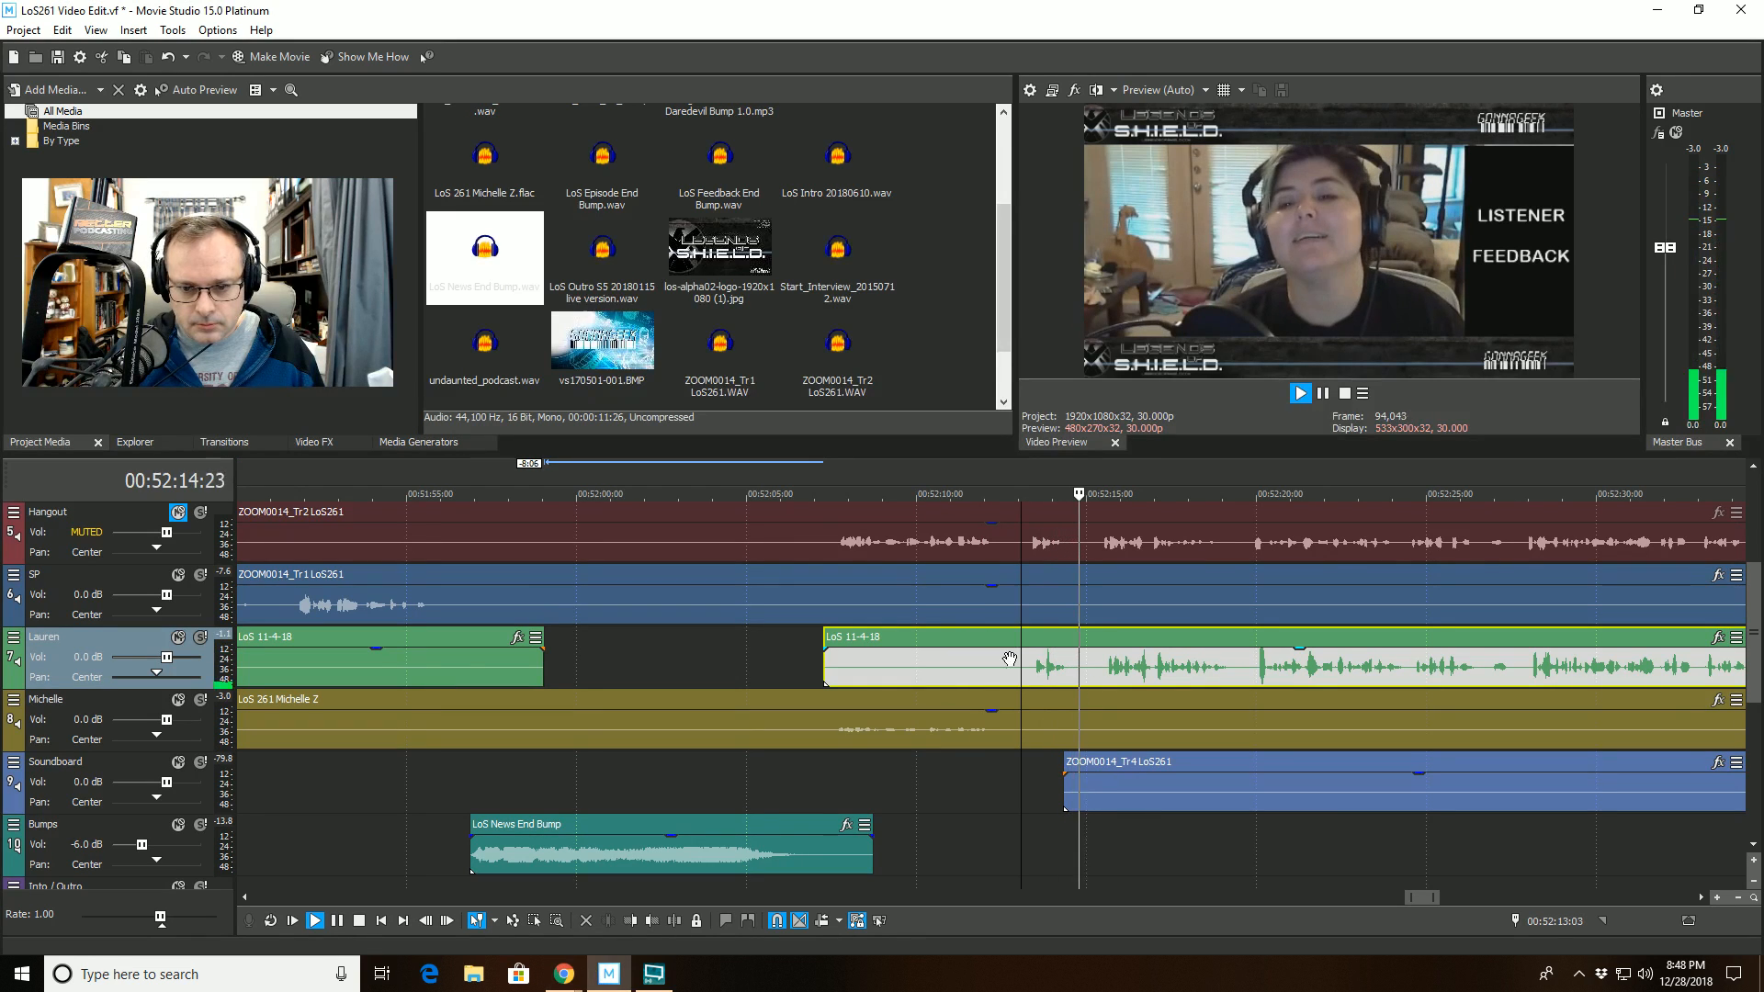
{"action": "left_click", "coordinate": [626, 922]}
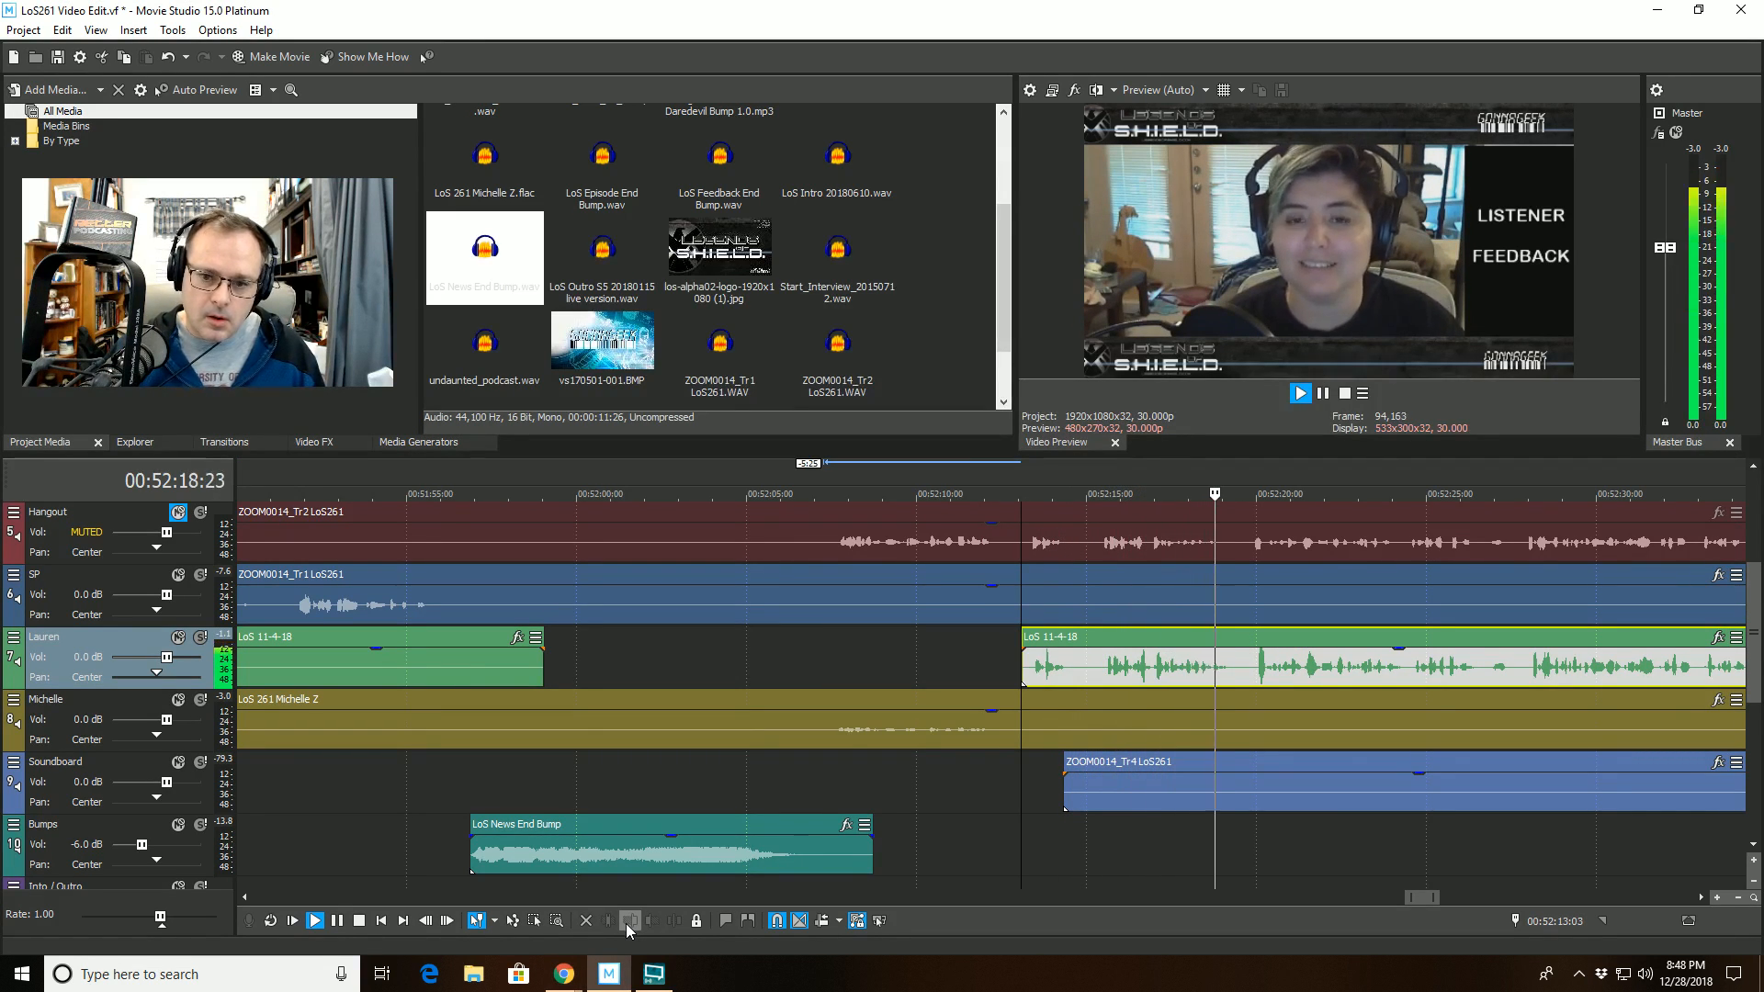
{"action": "left_click", "coordinate": [965, 649]}
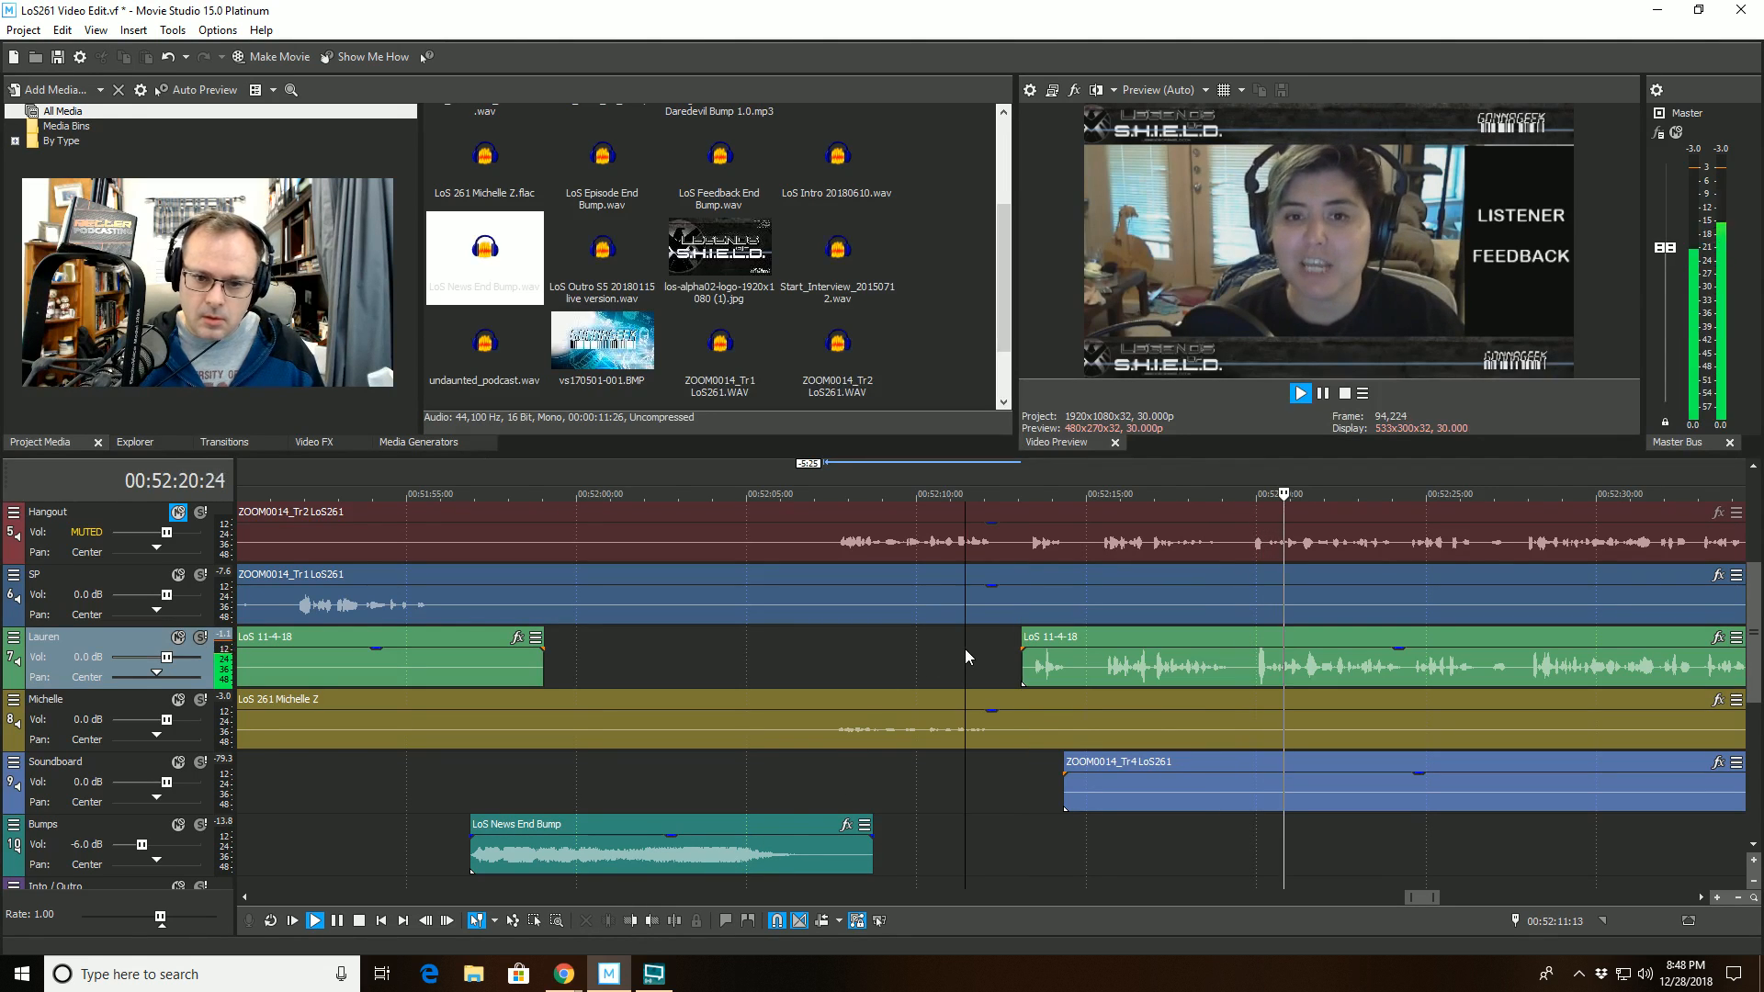
- Play back from 00:52:10:16 and mark the pause from 00:52:12:04 to 00:52:13:03 before the LoS 11-4-18 clip
{"action": "key", "text": "space"}
{"action": "scroll", "coordinate": [990, 653], "scroll_direction": "up", "scroll_amount": 1}
{"action": "scroll", "coordinate": [990, 652], "scroll_direction": "up", "scroll_amount": 2}
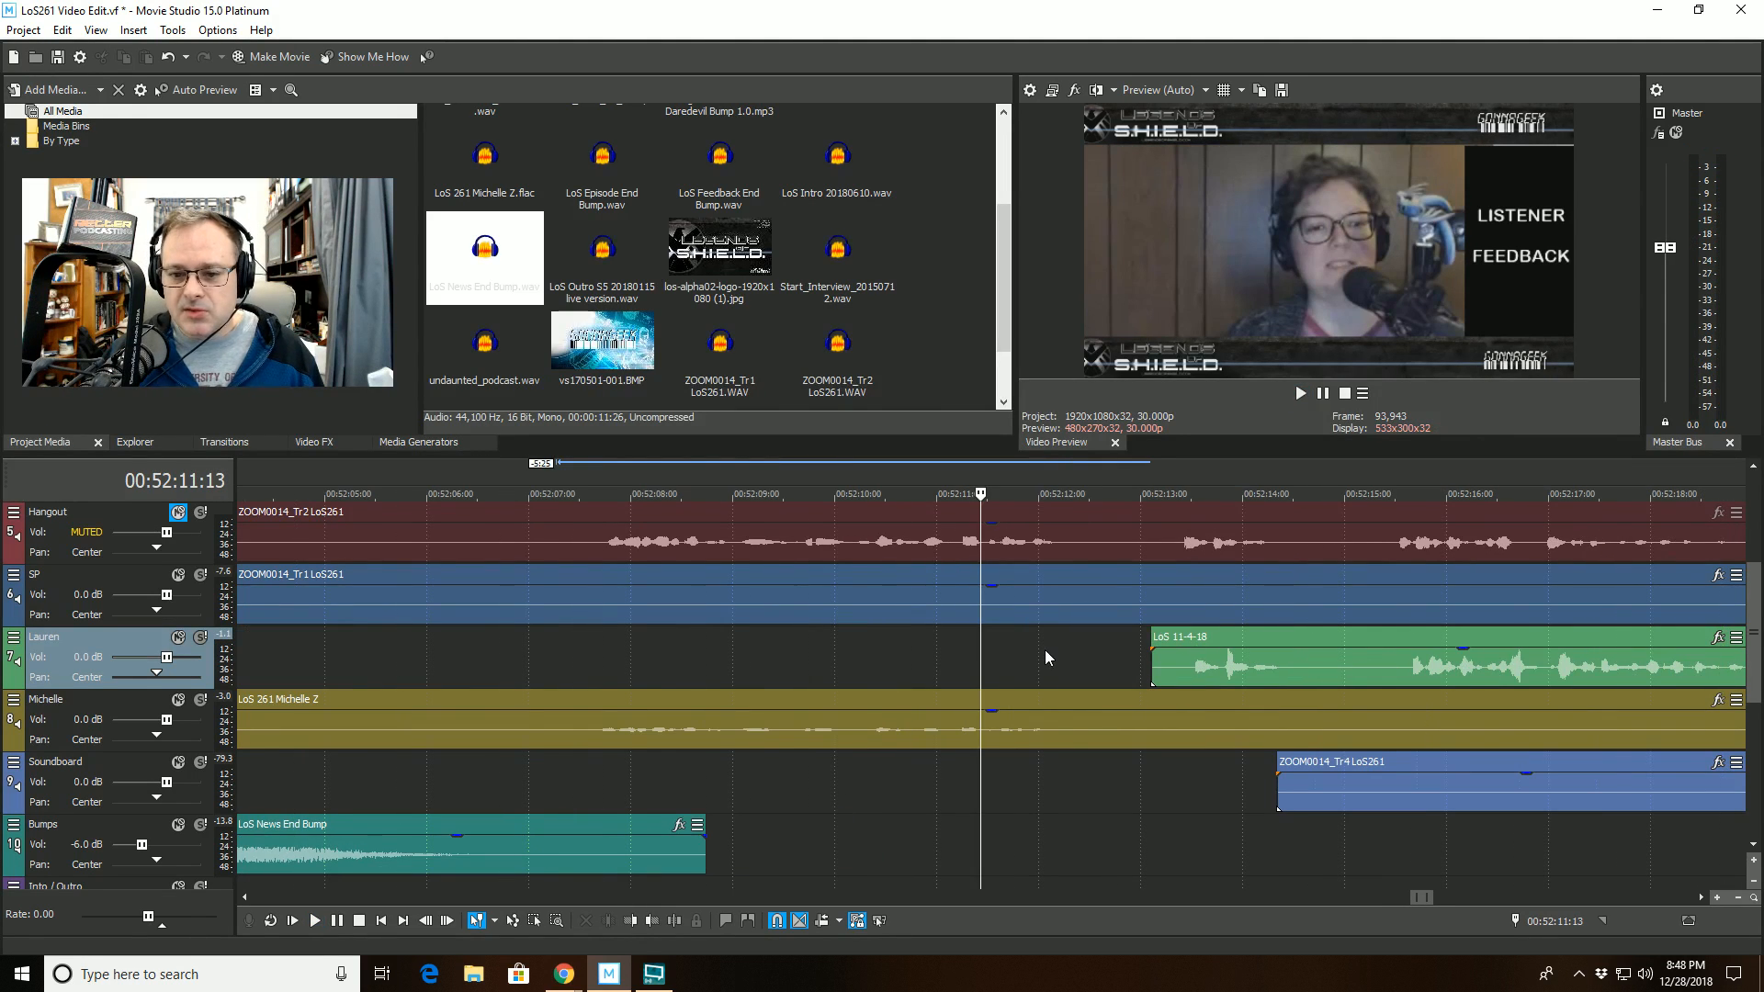
{"action": "left_click", "coordinate": [1043, 786]}
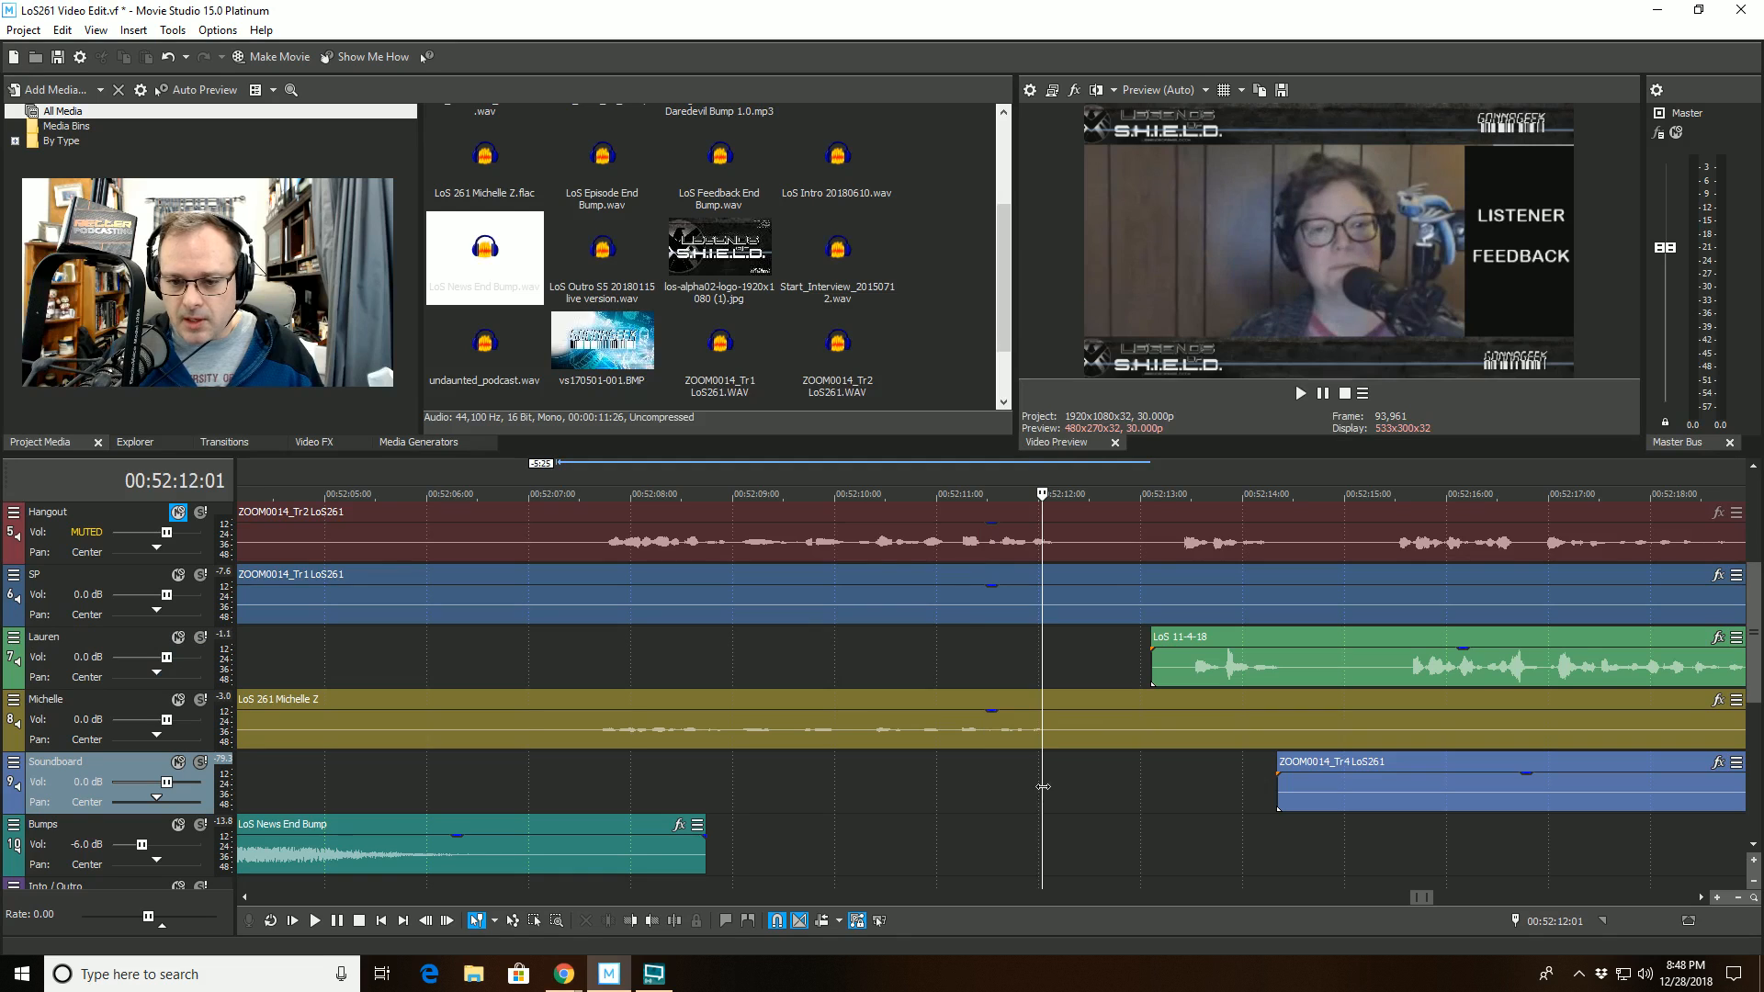
{"action": "left_click", "coordinate": [889, 801]}
{"action": "key", "text": "space"}
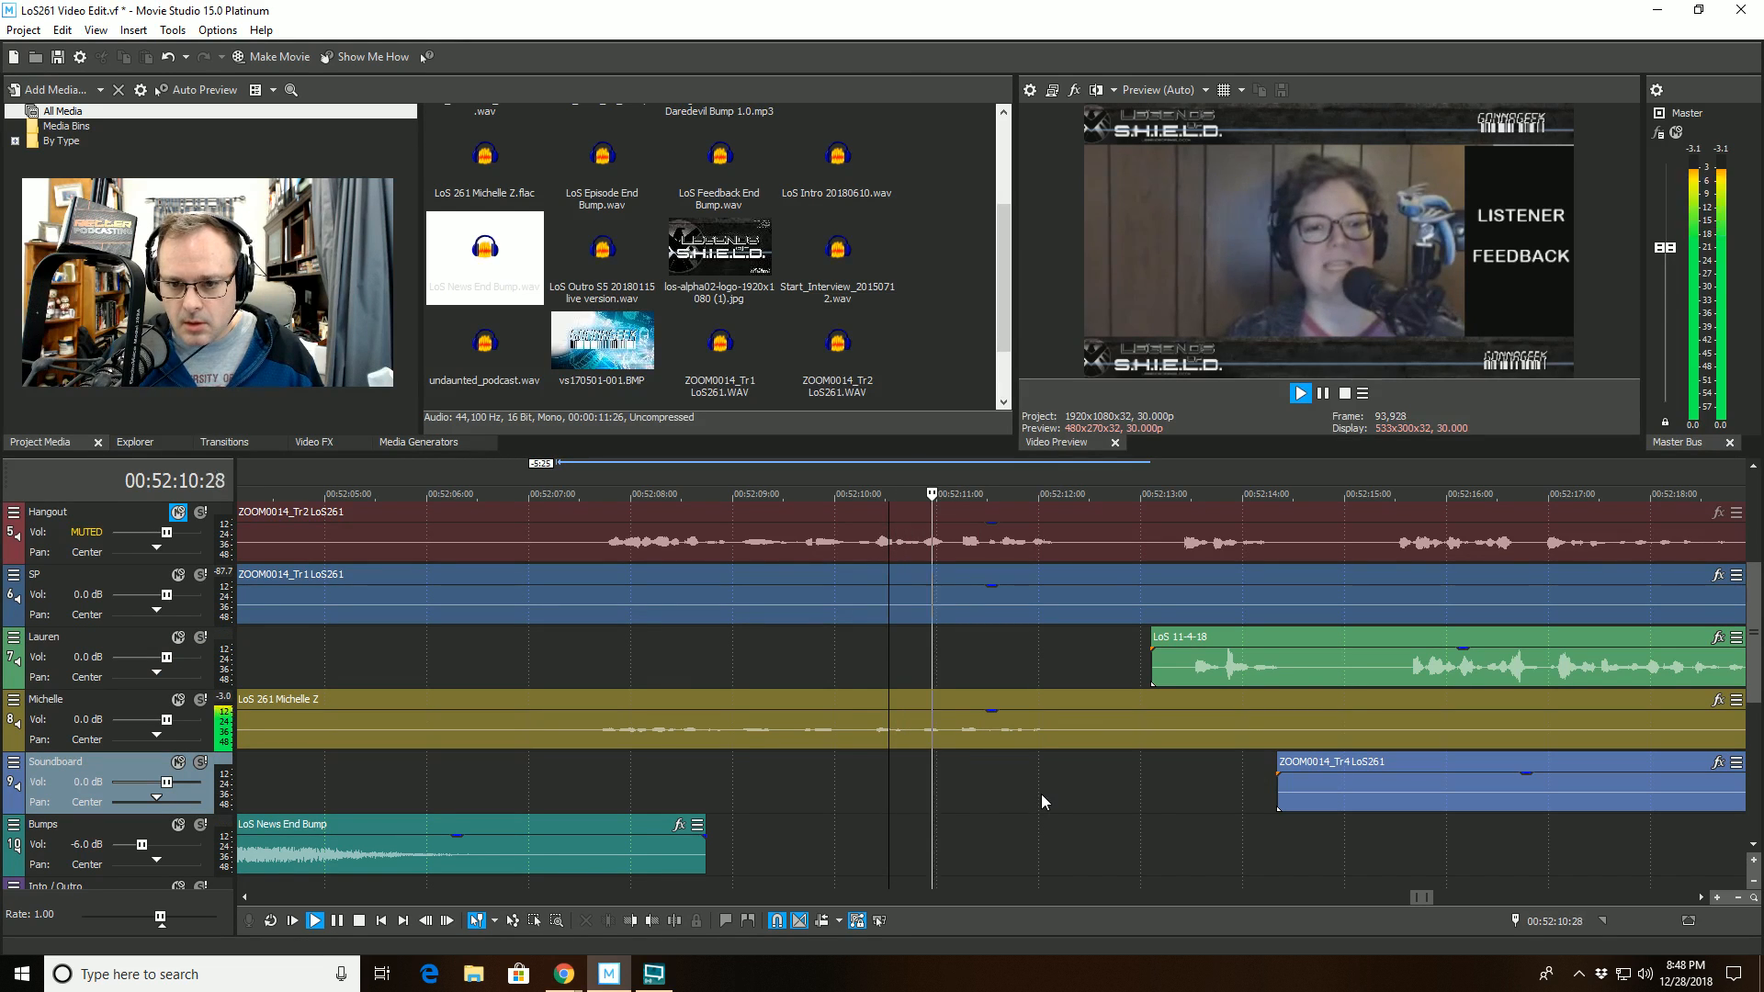
{"action": "key", "text": "space"}
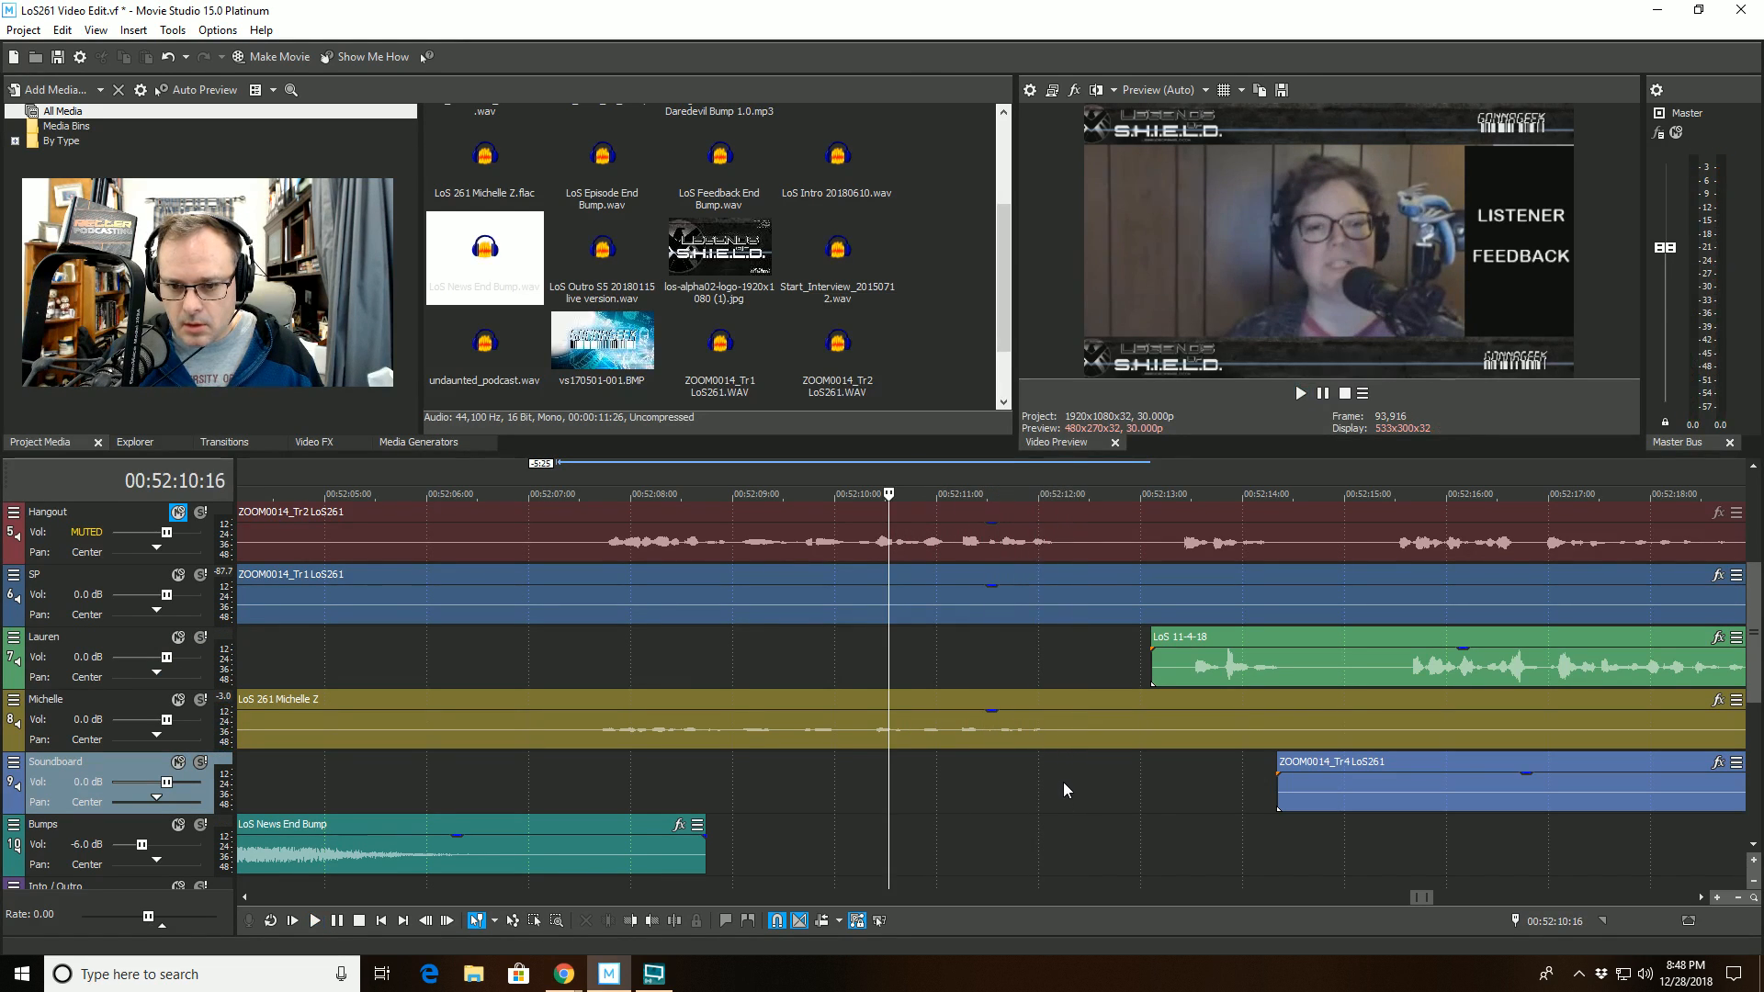
{"action": "left_click", "coordinate": [1059, 780]}
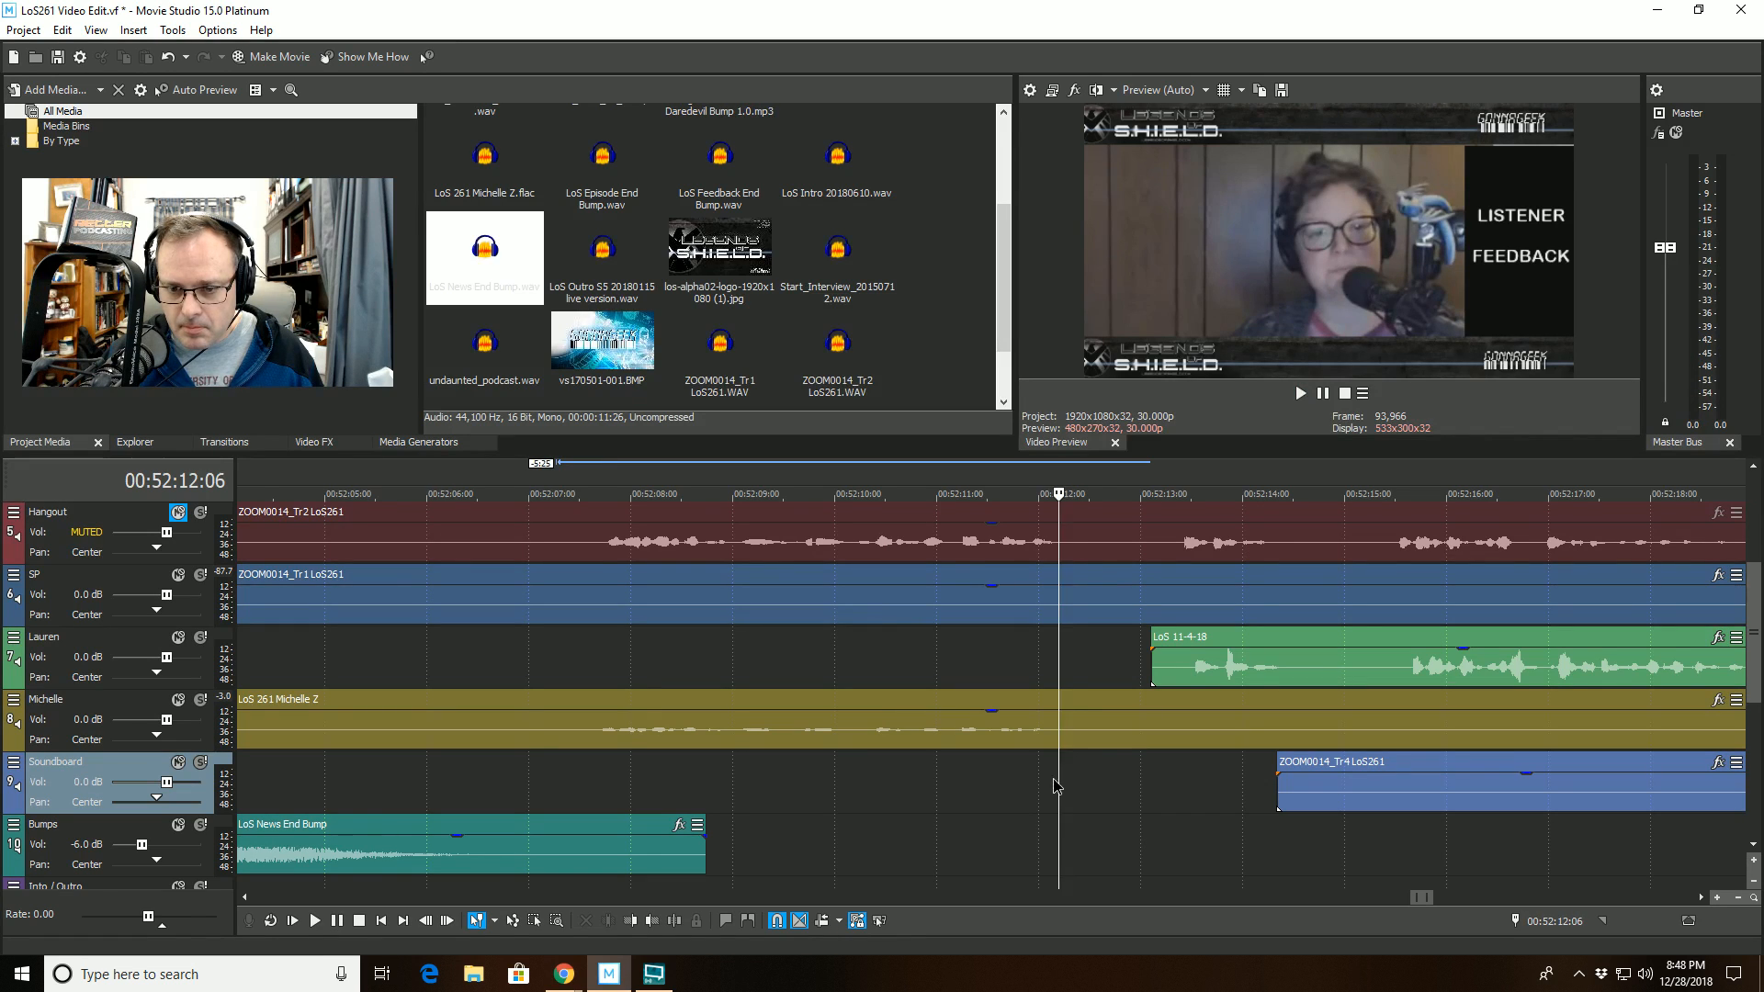
{"action": "left_click_drag", "start_coordinate": [1053, 781], "coordinate": [1149, 785]}
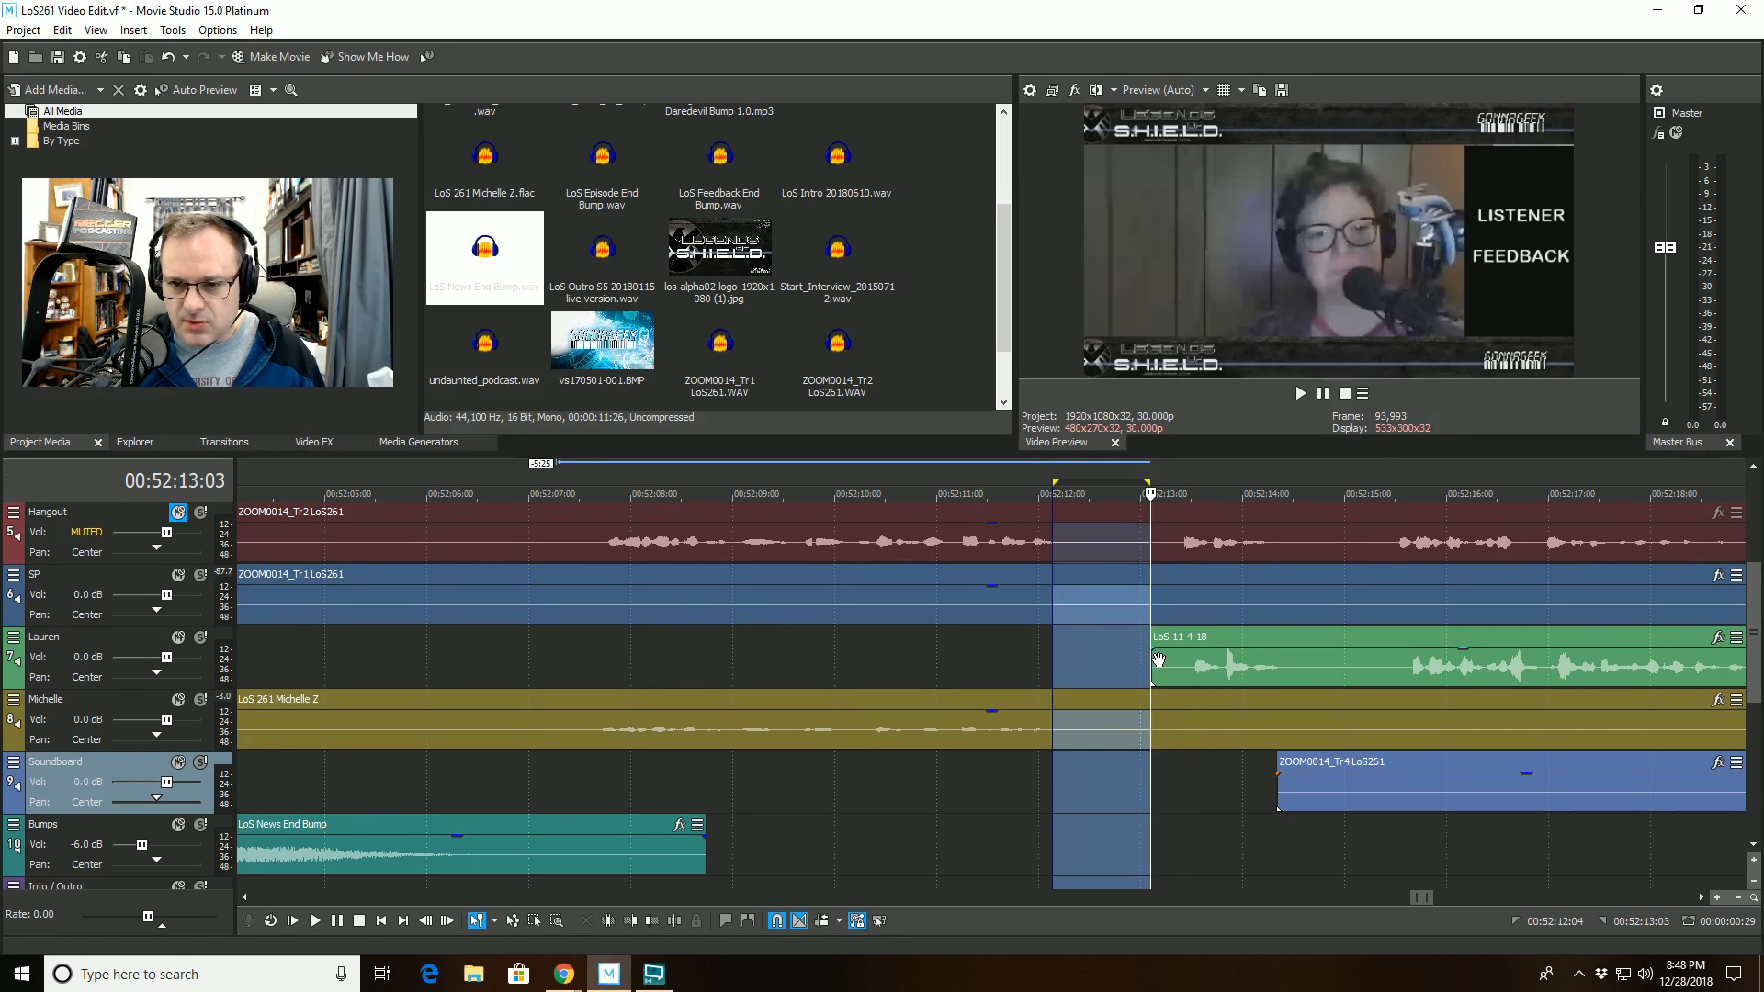
- Split the continuous clips on tracks 5, 6 and 8 at 00:52:13:03, where the LoS 11-4-18 clip on track 7 starts
{"action": "left_click", "coordinate": [1158, 660]}
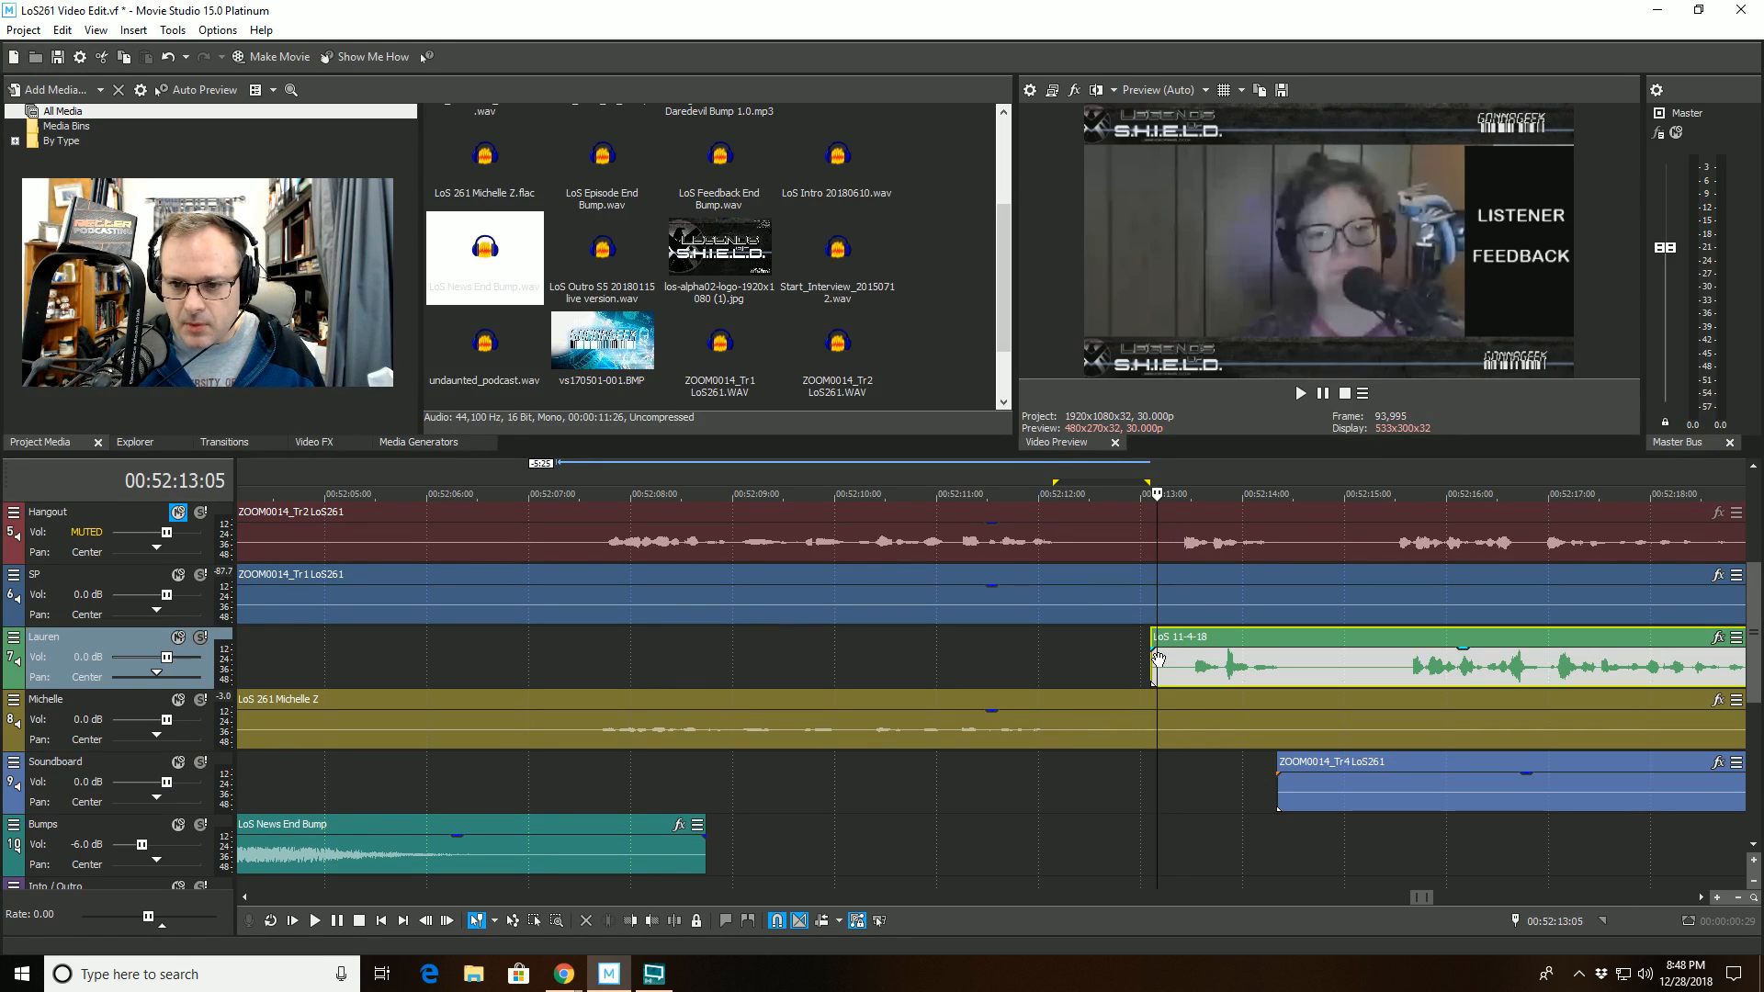
{"action": "left_click", "coordinate": [1145, 843]}
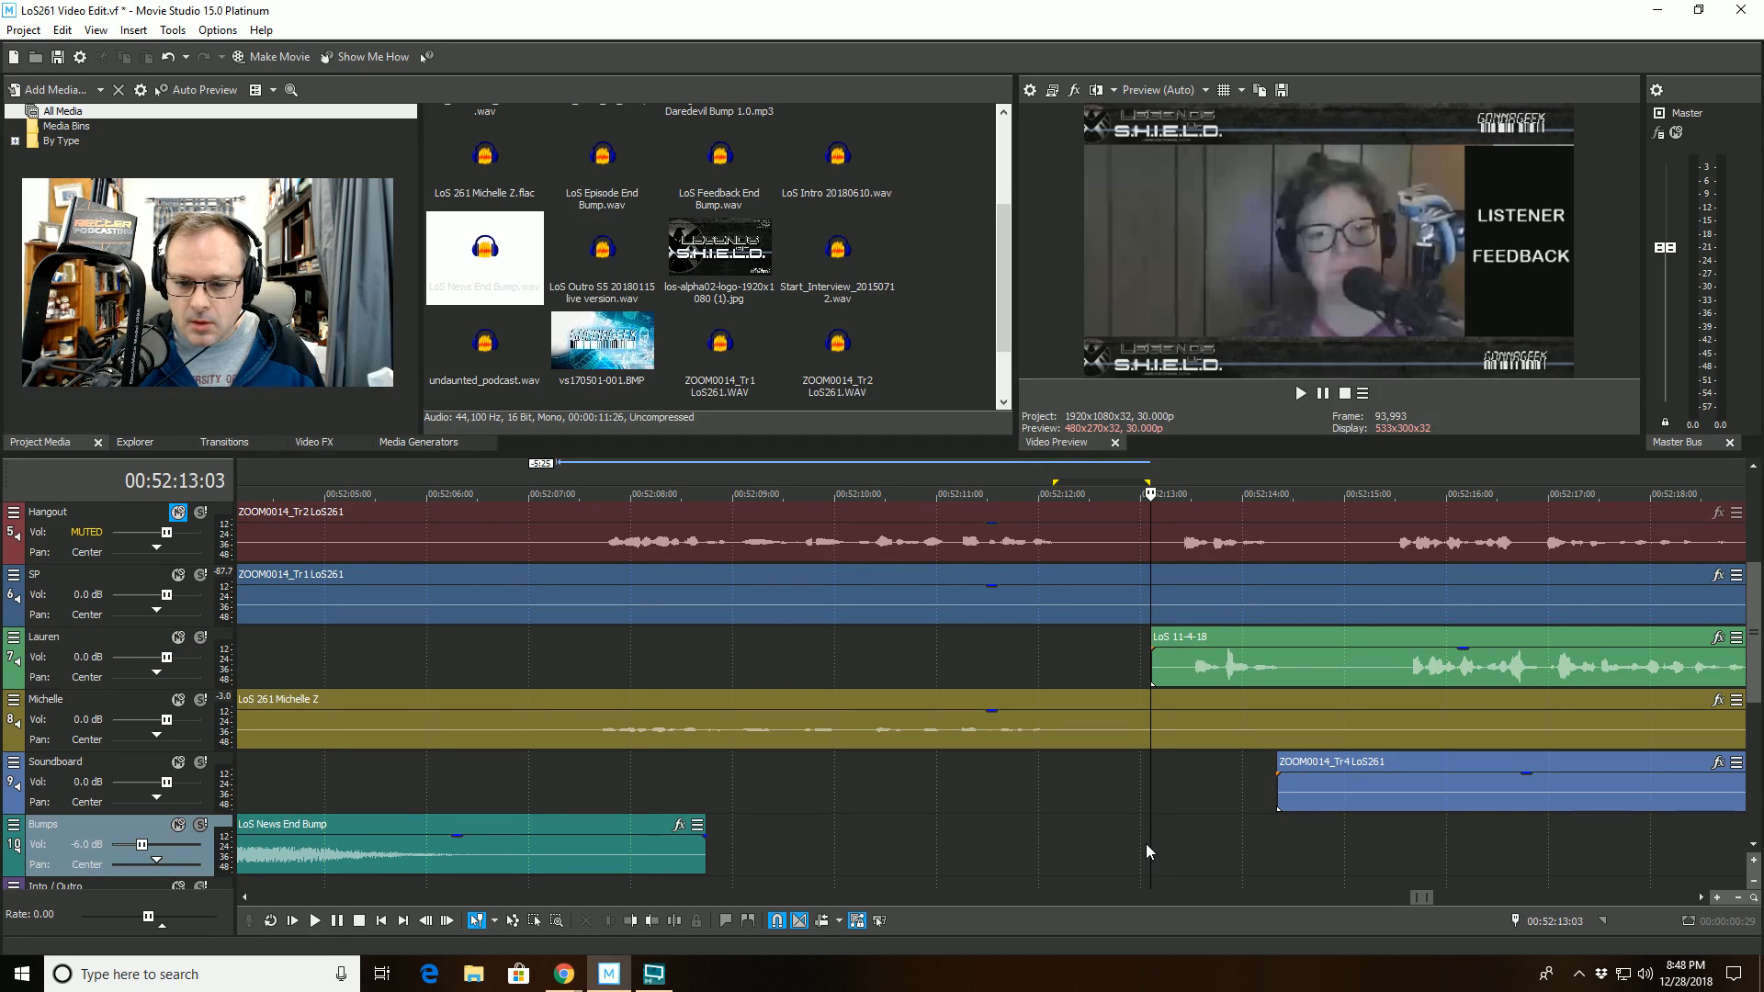
{"action": "left_click", "coordinate": [676, 921]}
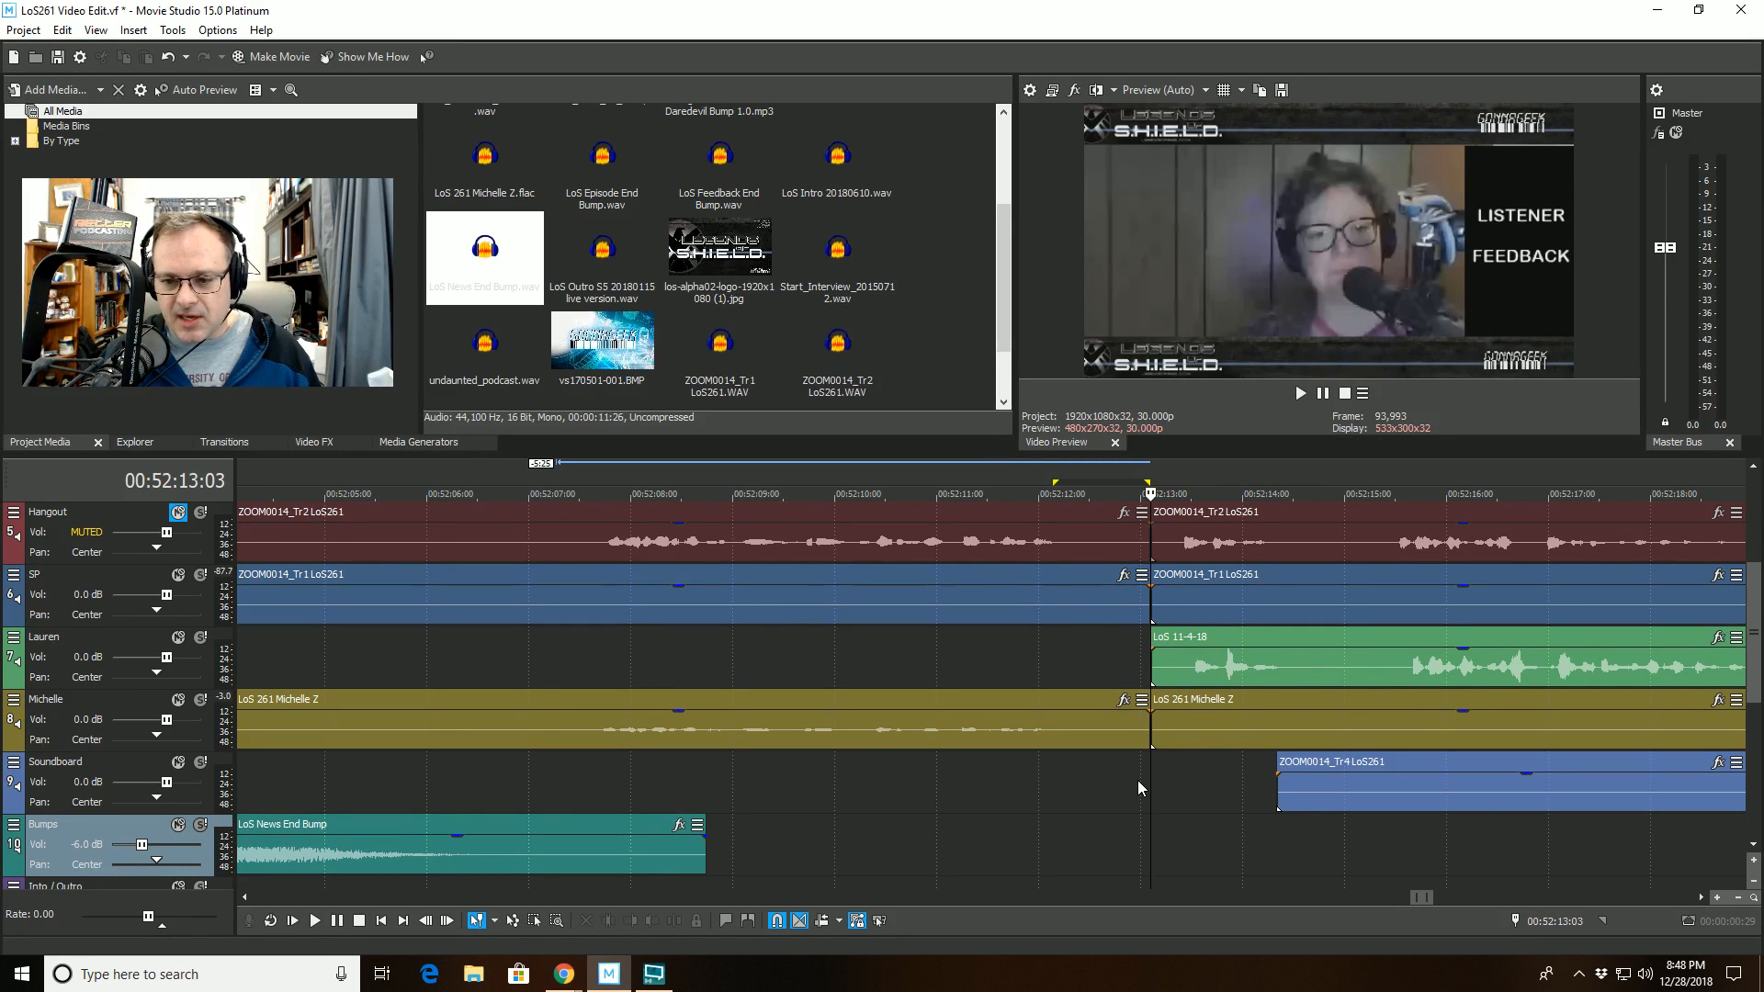
{"action": "key", "text": "space"}
{"action": "key", "text": "space"}
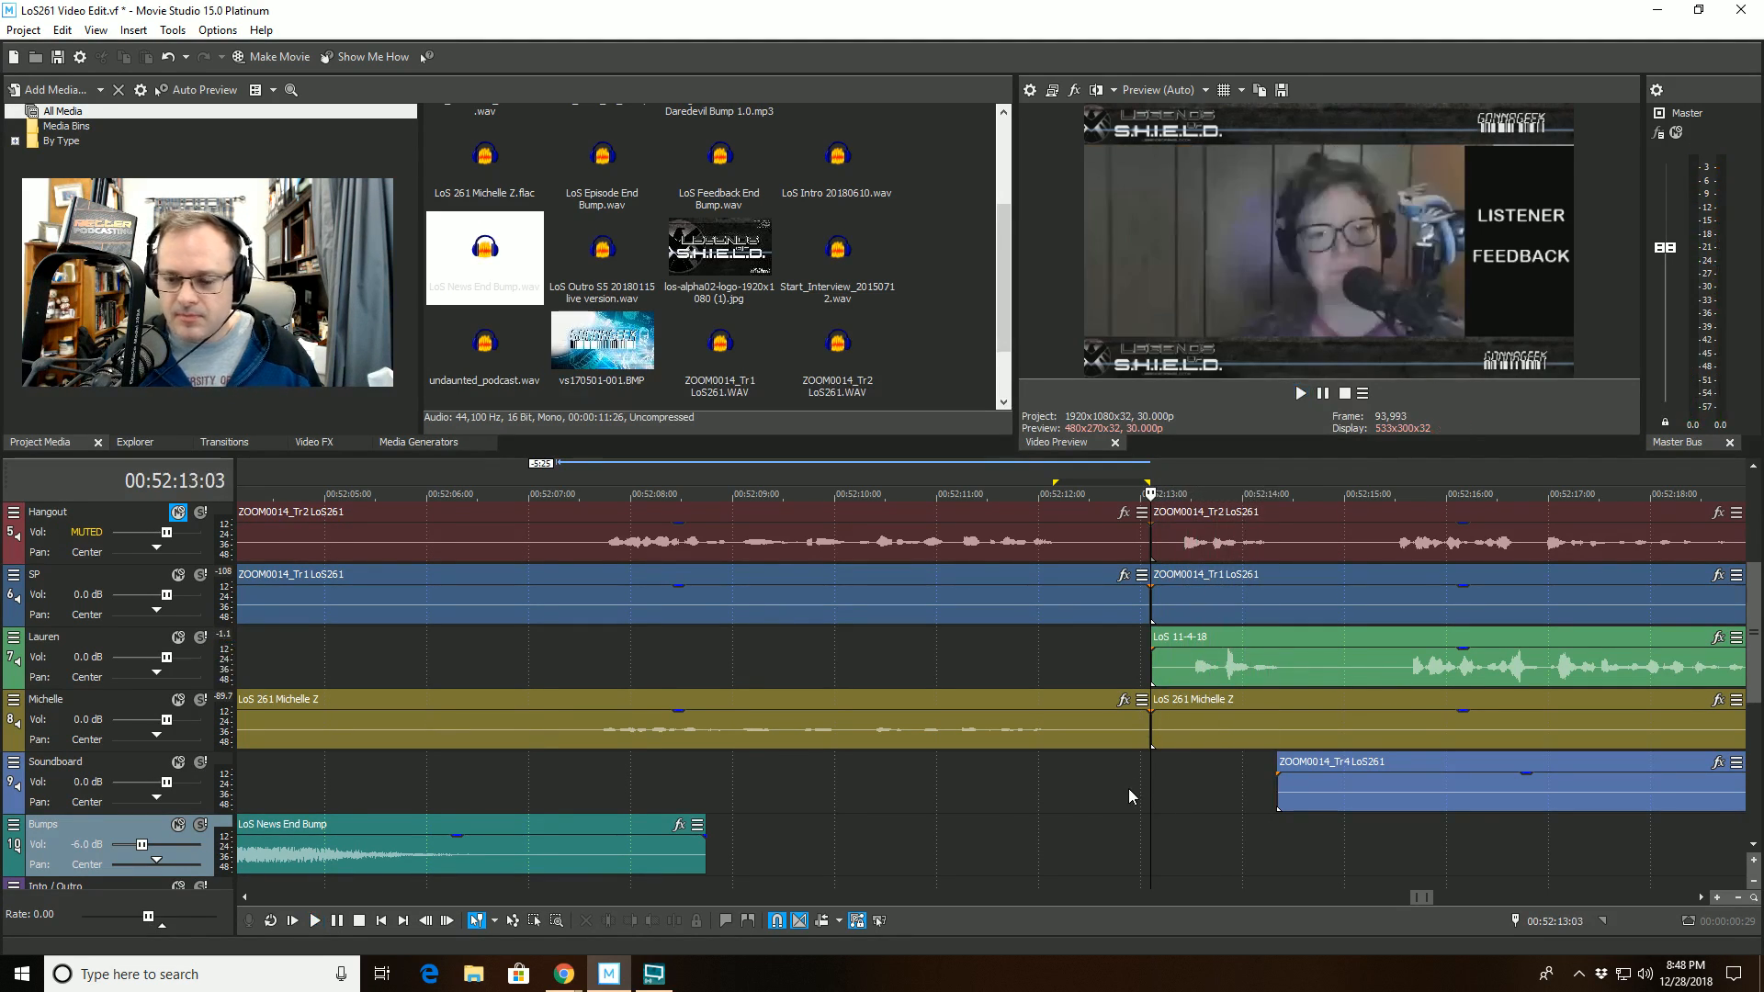
- Trim the start of the clips after the split on tracks 5 to 9 to 00:52:15:12, just before the next speech
{"action": "left_click", "coordinate": [1403, 836]}
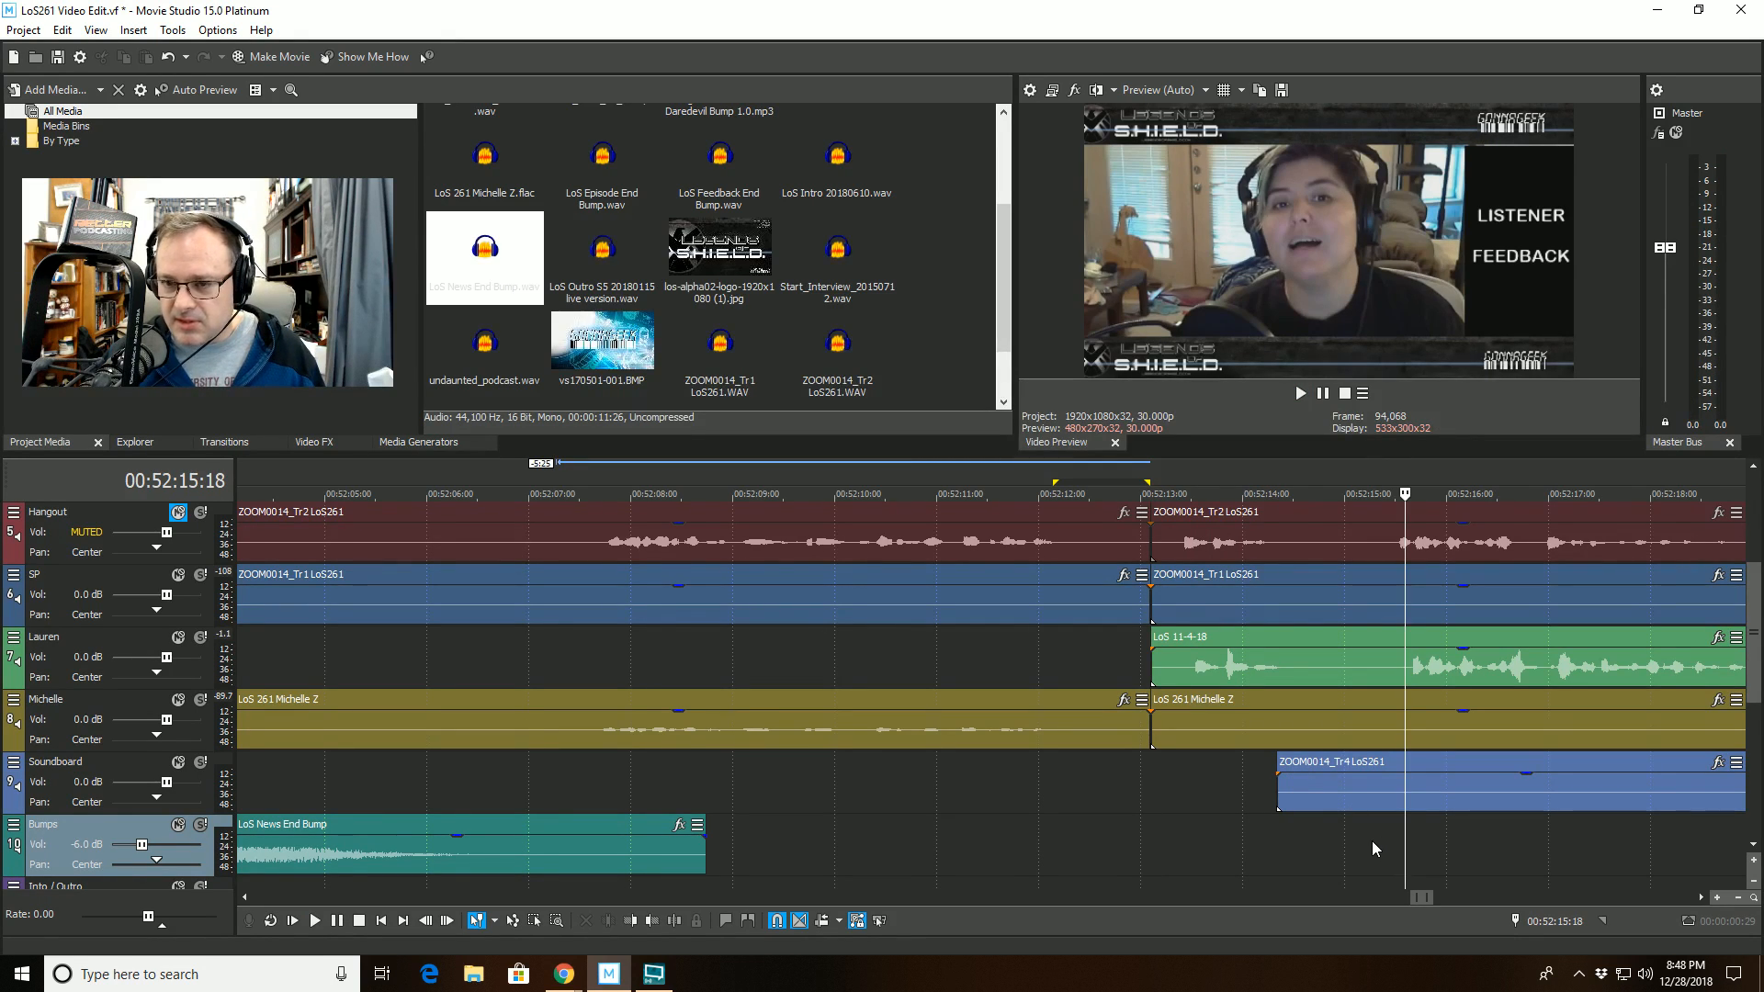
{"action": "left_click", "coordinate": [1385, 829]}
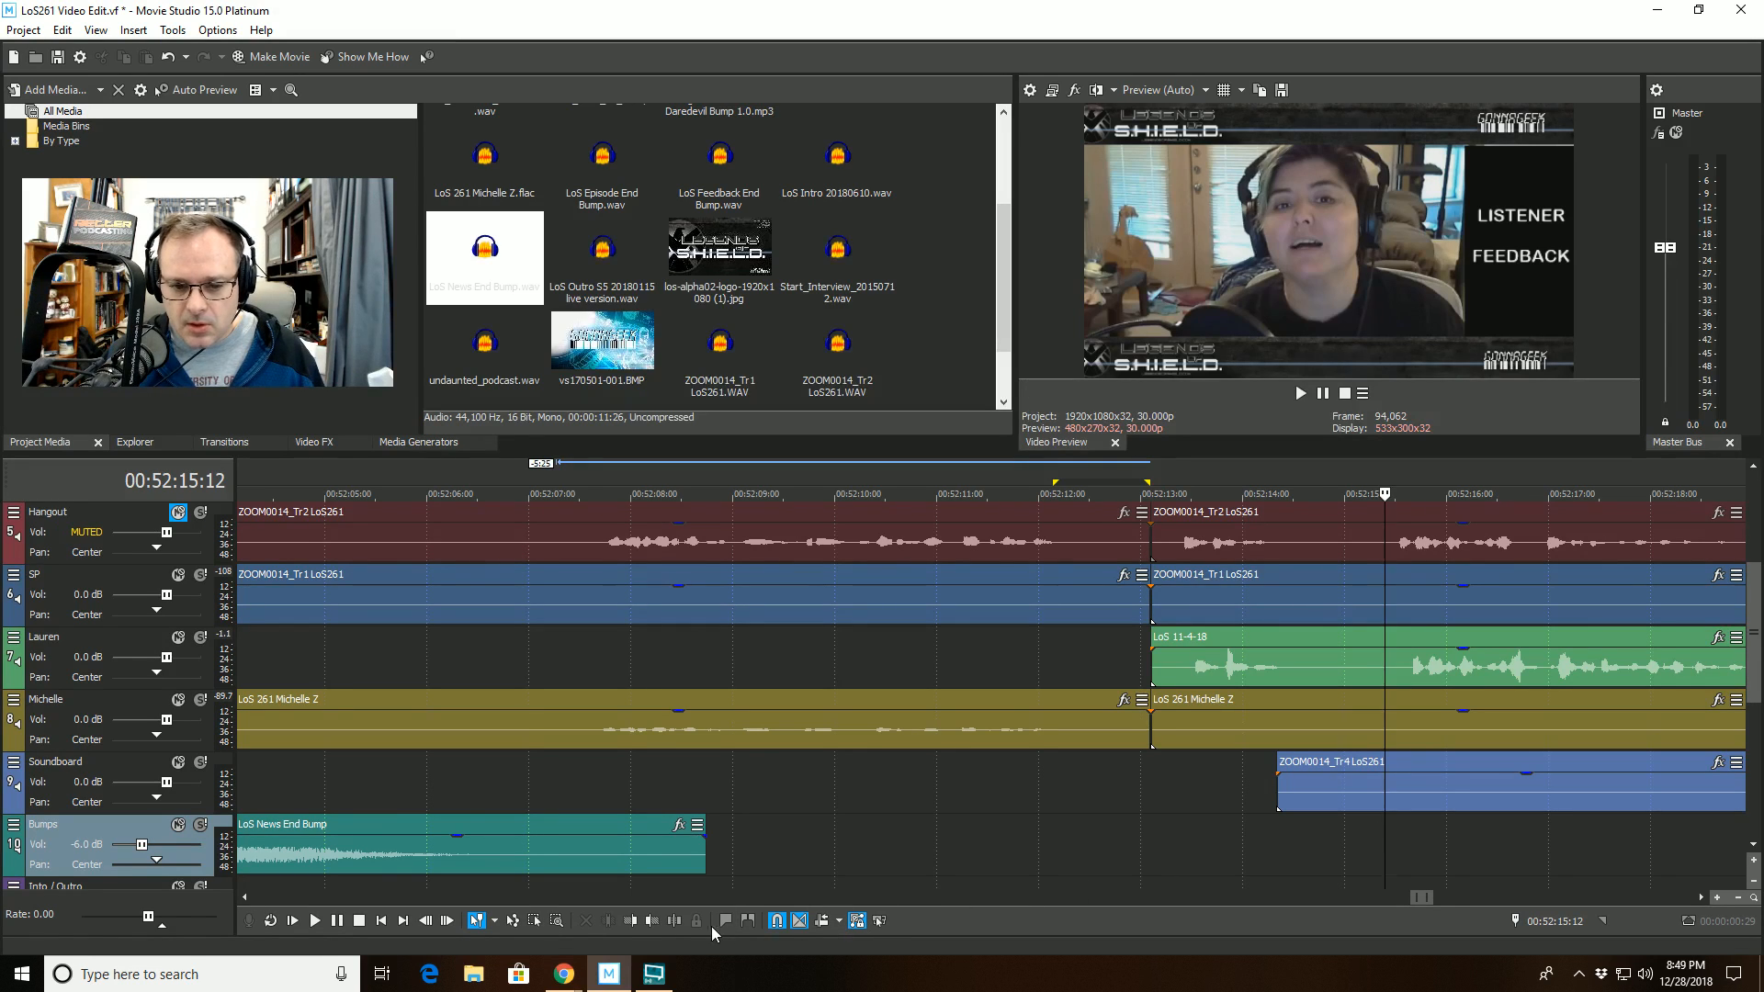
{"action": "left_click", "coordinate": [634, 922]}
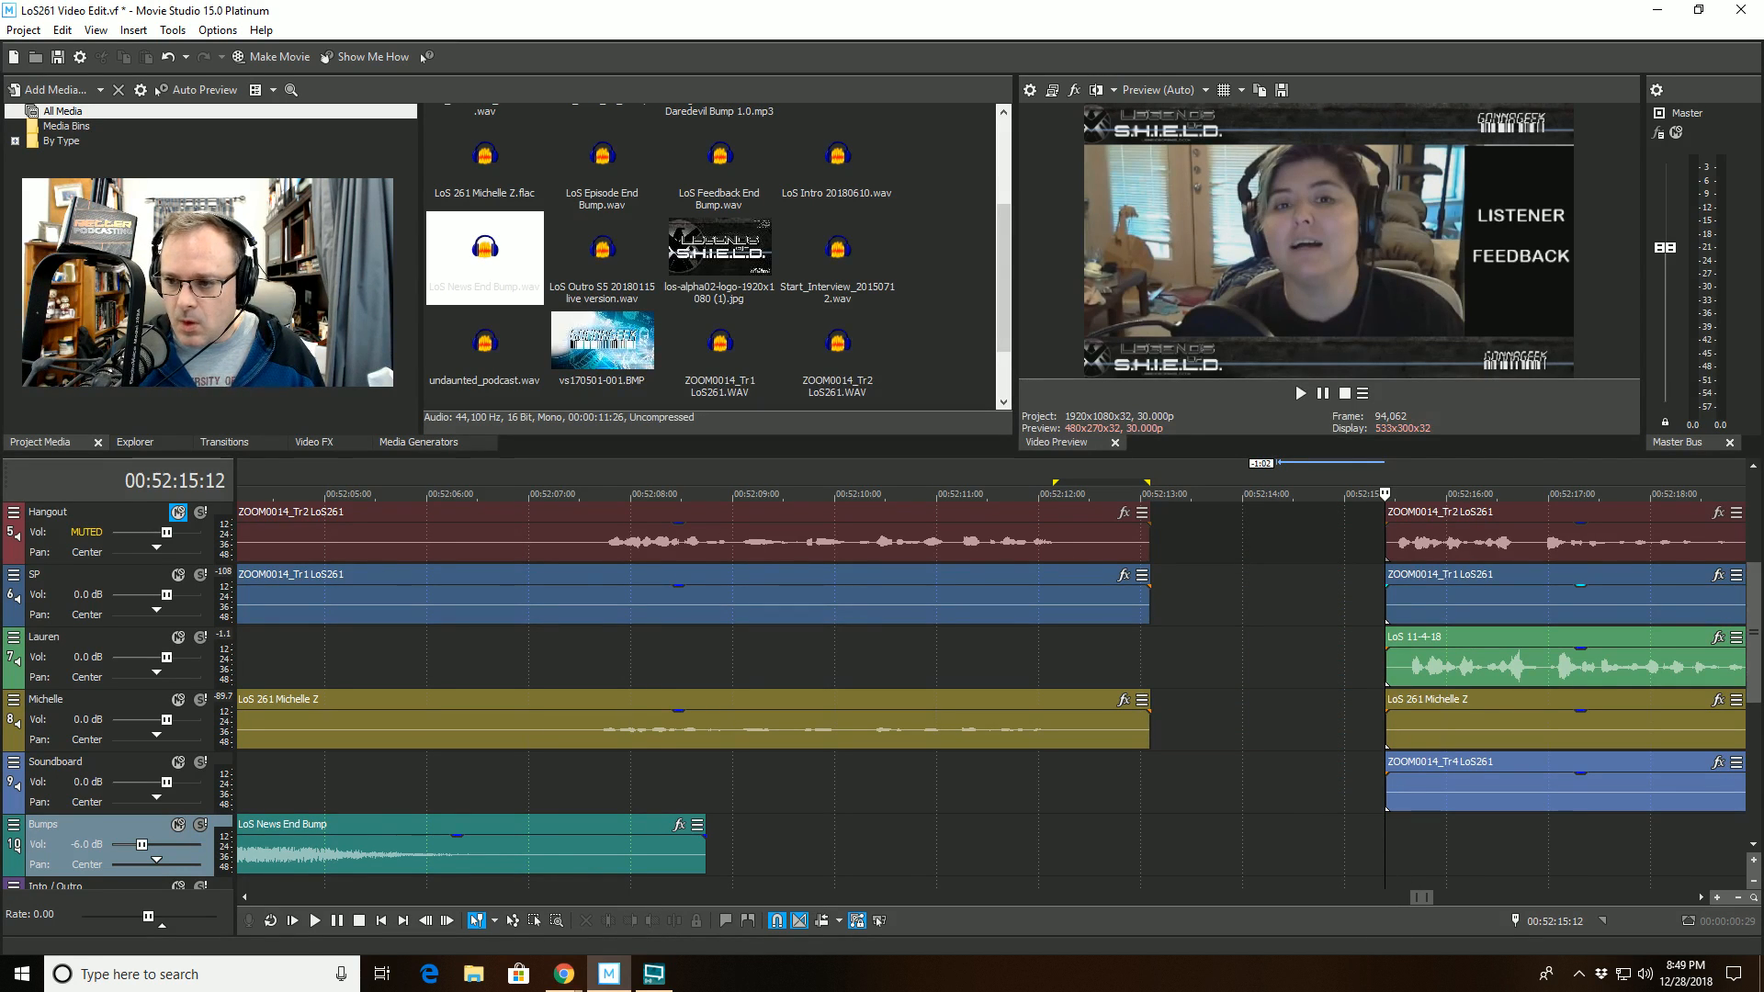
{"action": "mouse_move", "coordinate": [1755, 619]}
{"action": "left_mouse_down"}
{"action": "mouse_move", "coordinate": [1743, 541]}
{"action": "mouse_move", "coordinate": [1743, 640]}
{"action": "left_mouse_up"}
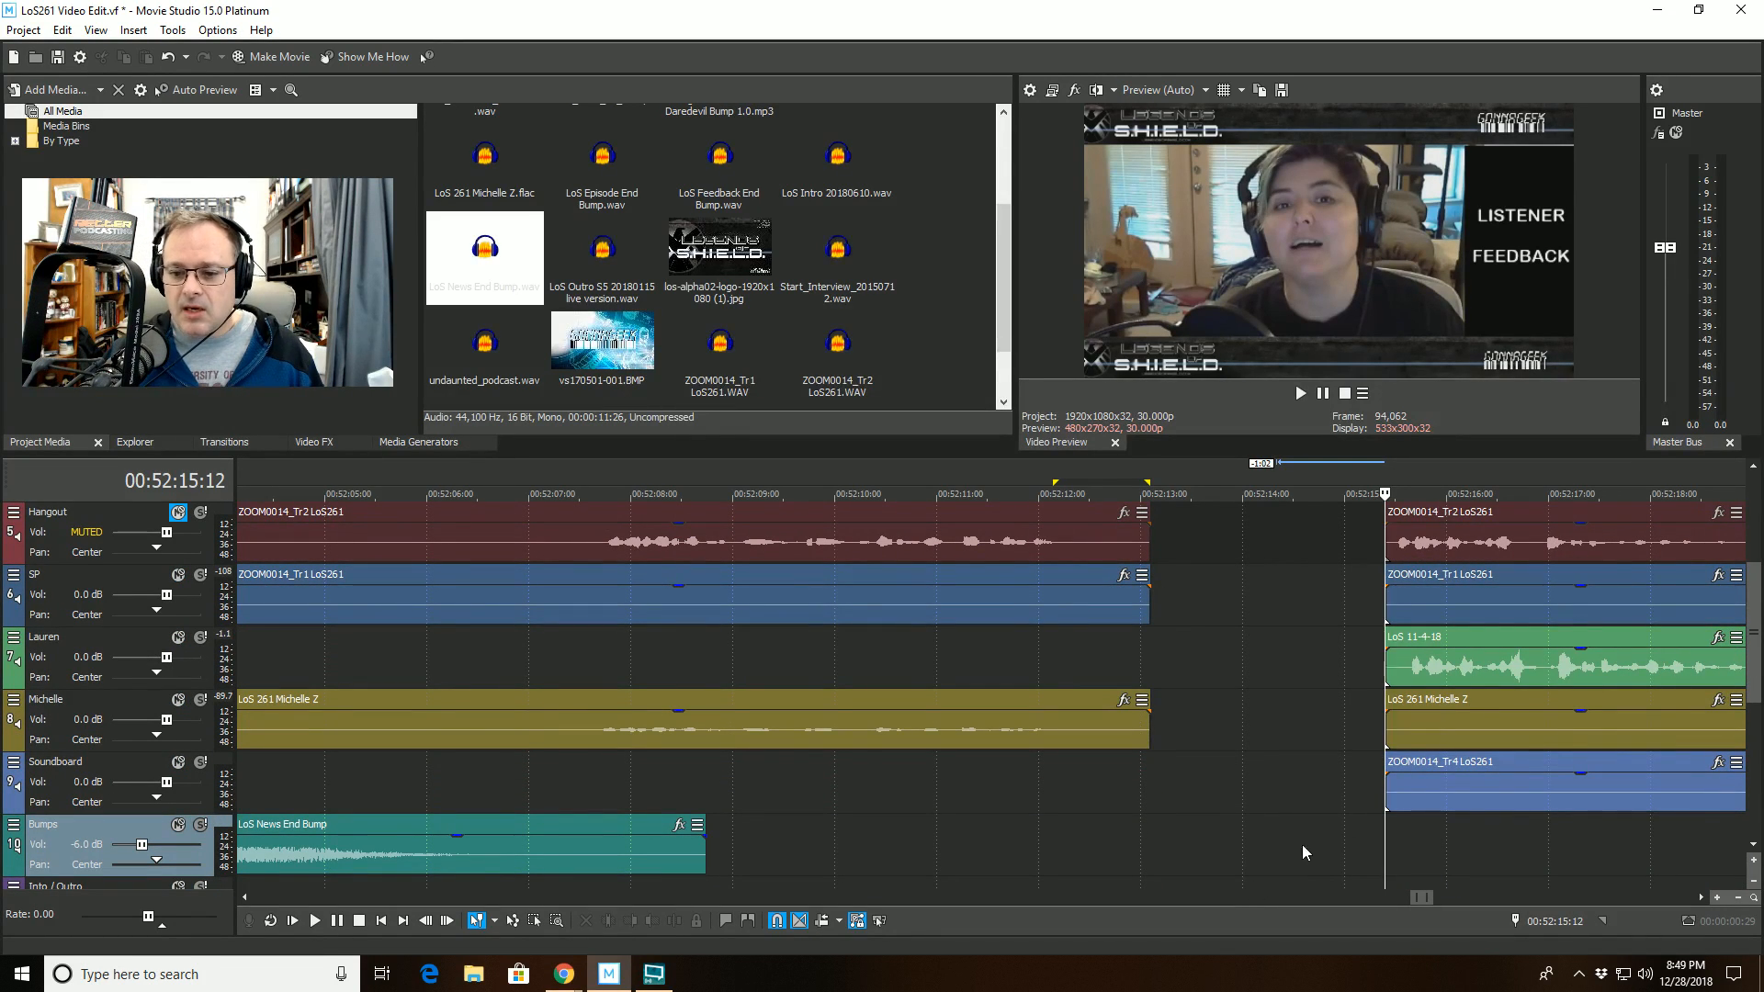
- Select all events after the cursor on all tracks and move them back to 00:52:13:03 to close the gap
{"action": "right_click", "coordinate": [1277, 850]}
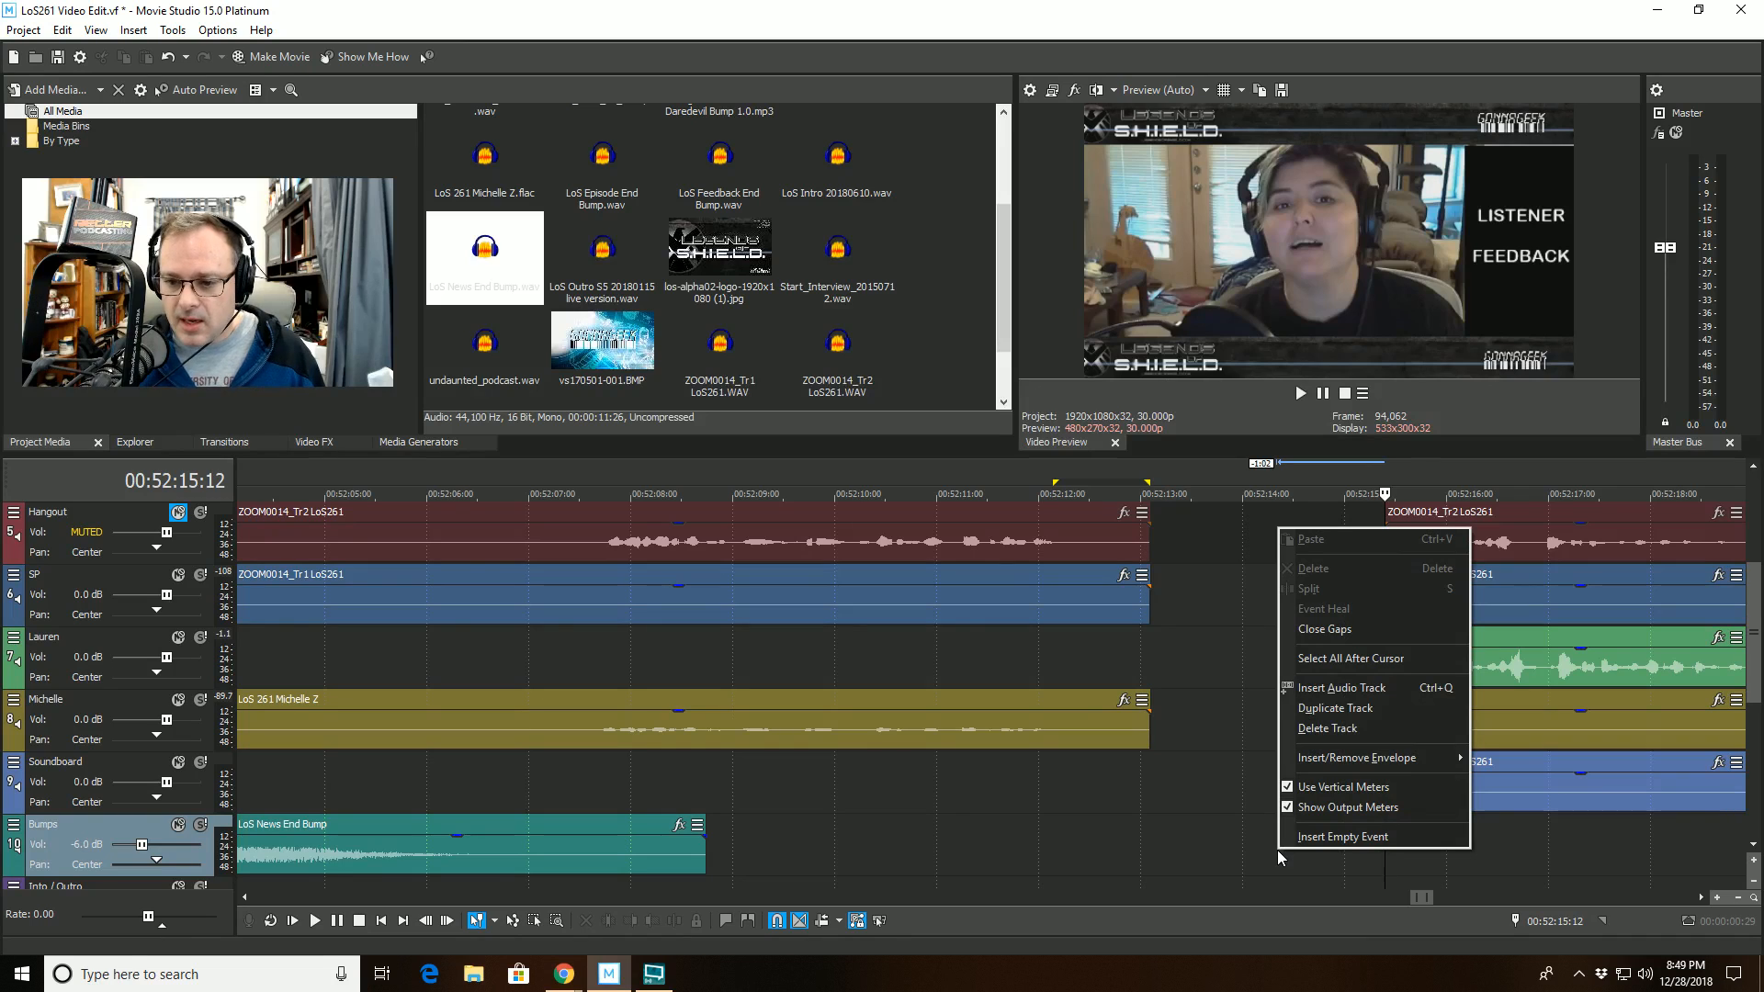
{"action": "left_click", "coordinate": [1337, 658]}
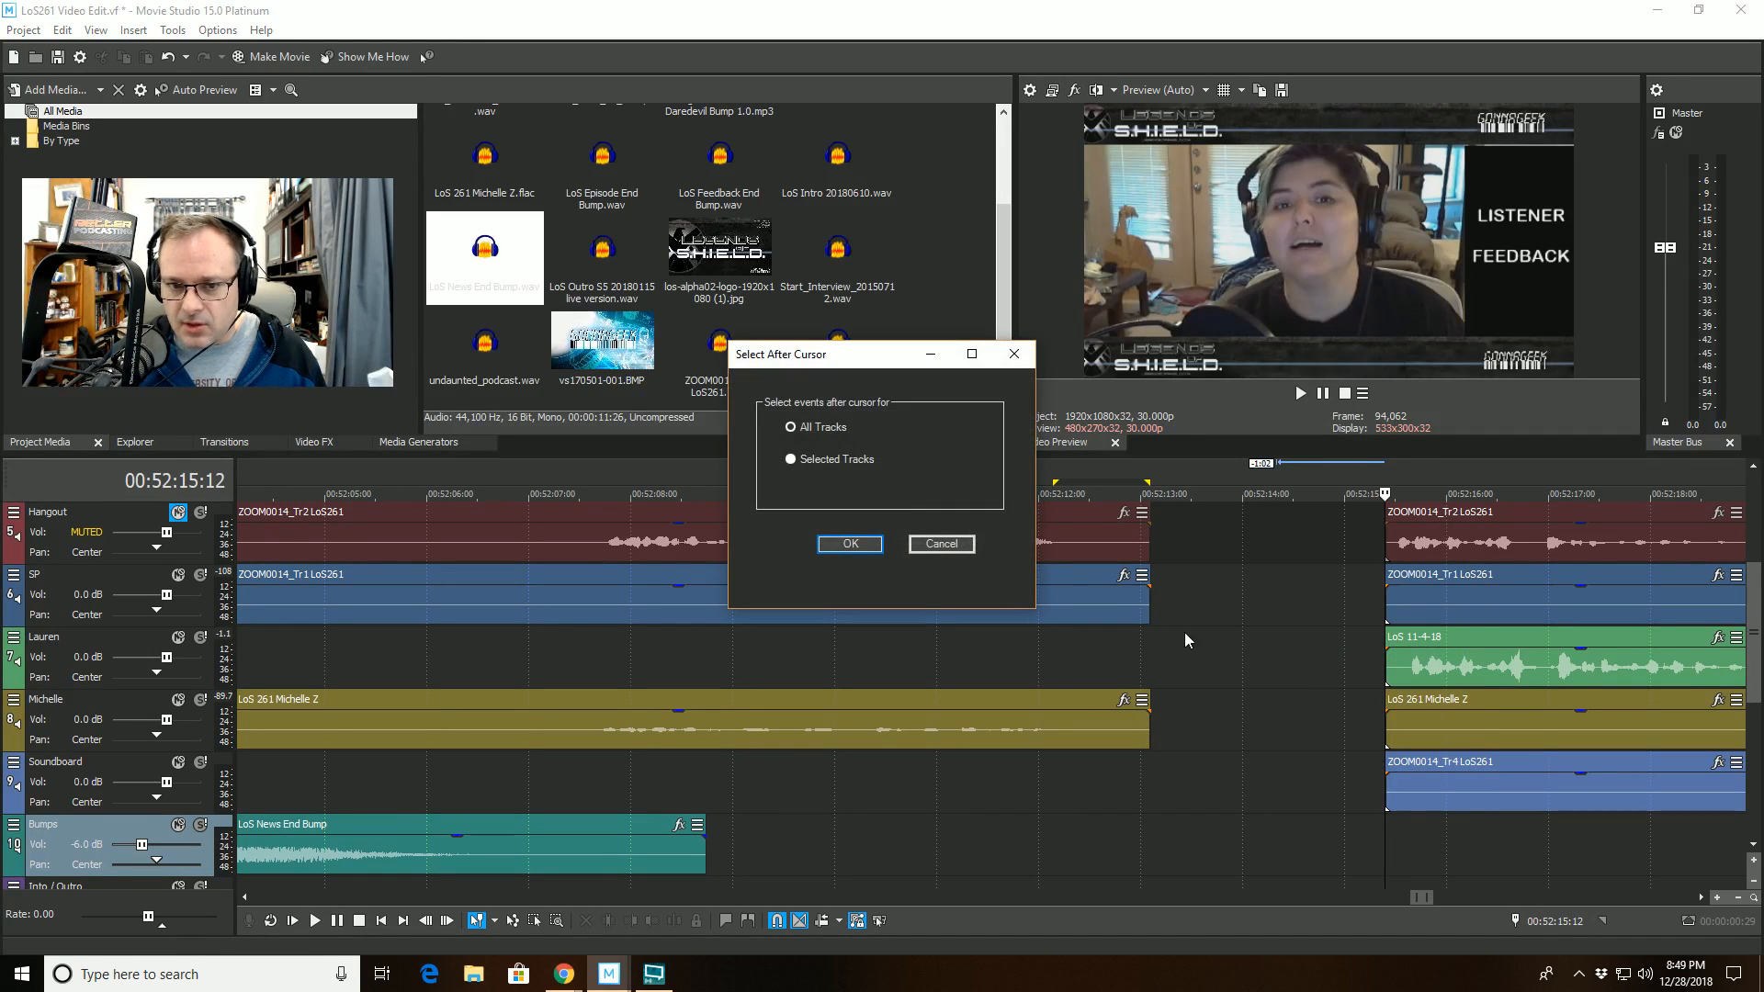
{"action": "left_click", "coordinate": [850, 544]}
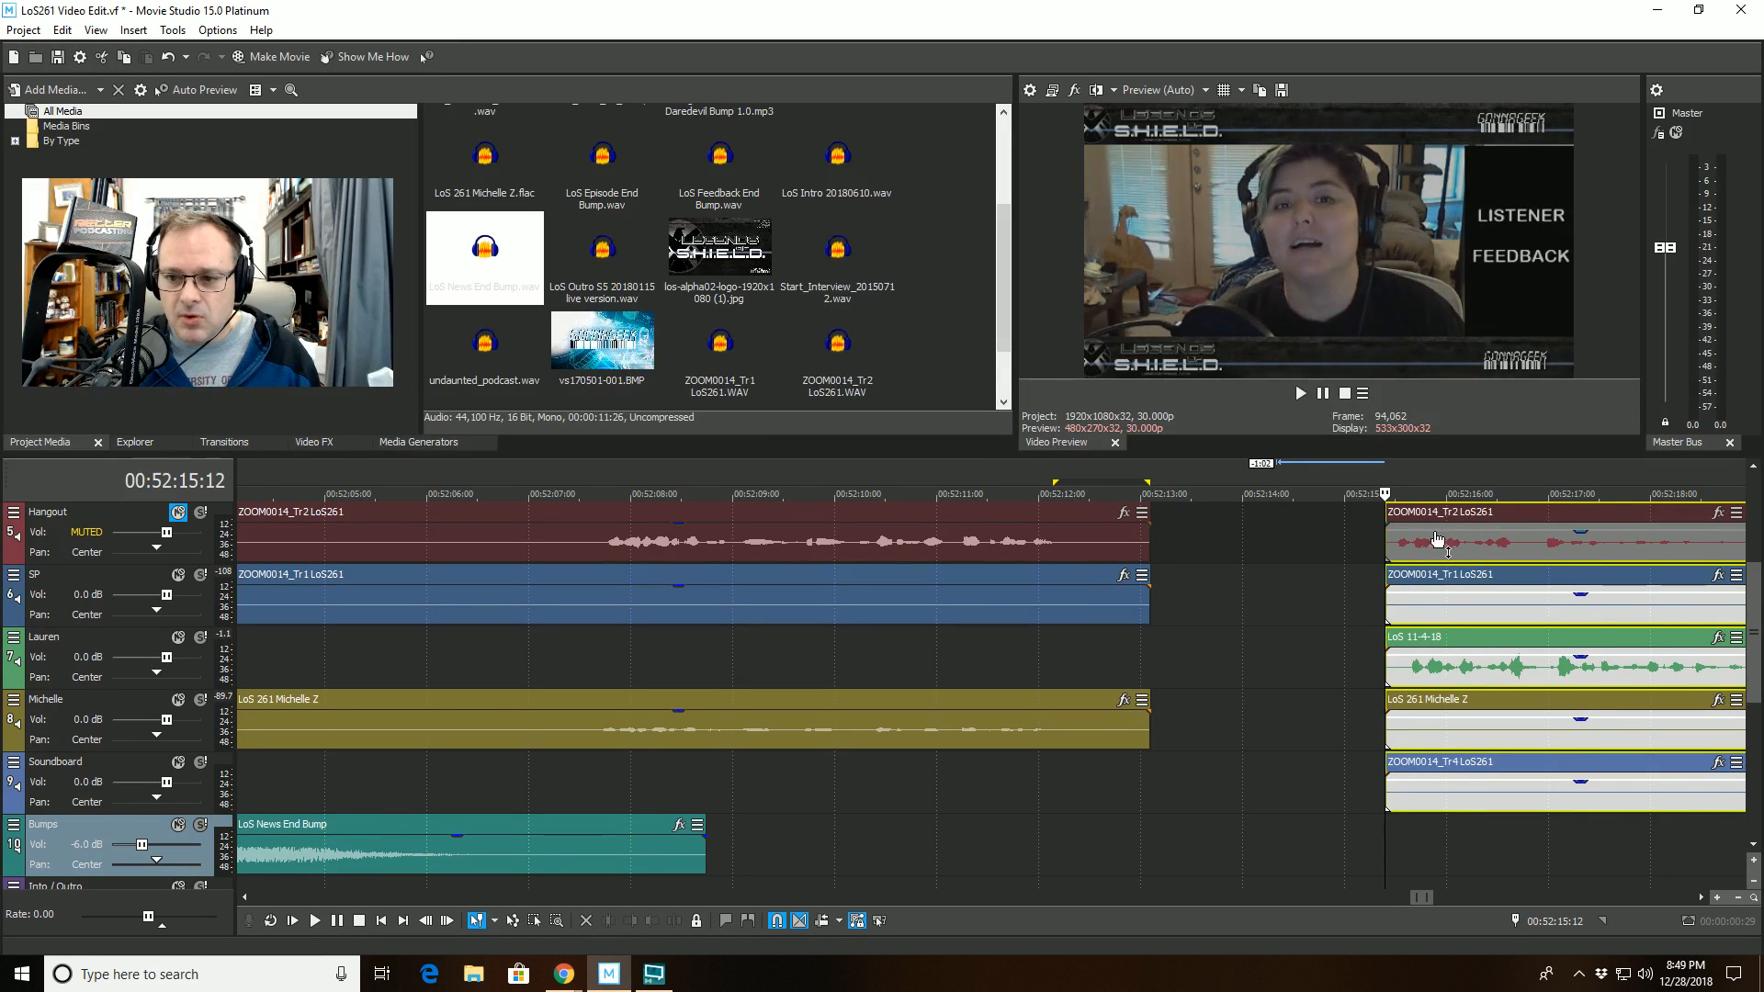
{"action": "left_click_drag", "start_coordinate": [1501, 521], "coordinate": [1286, 521]}
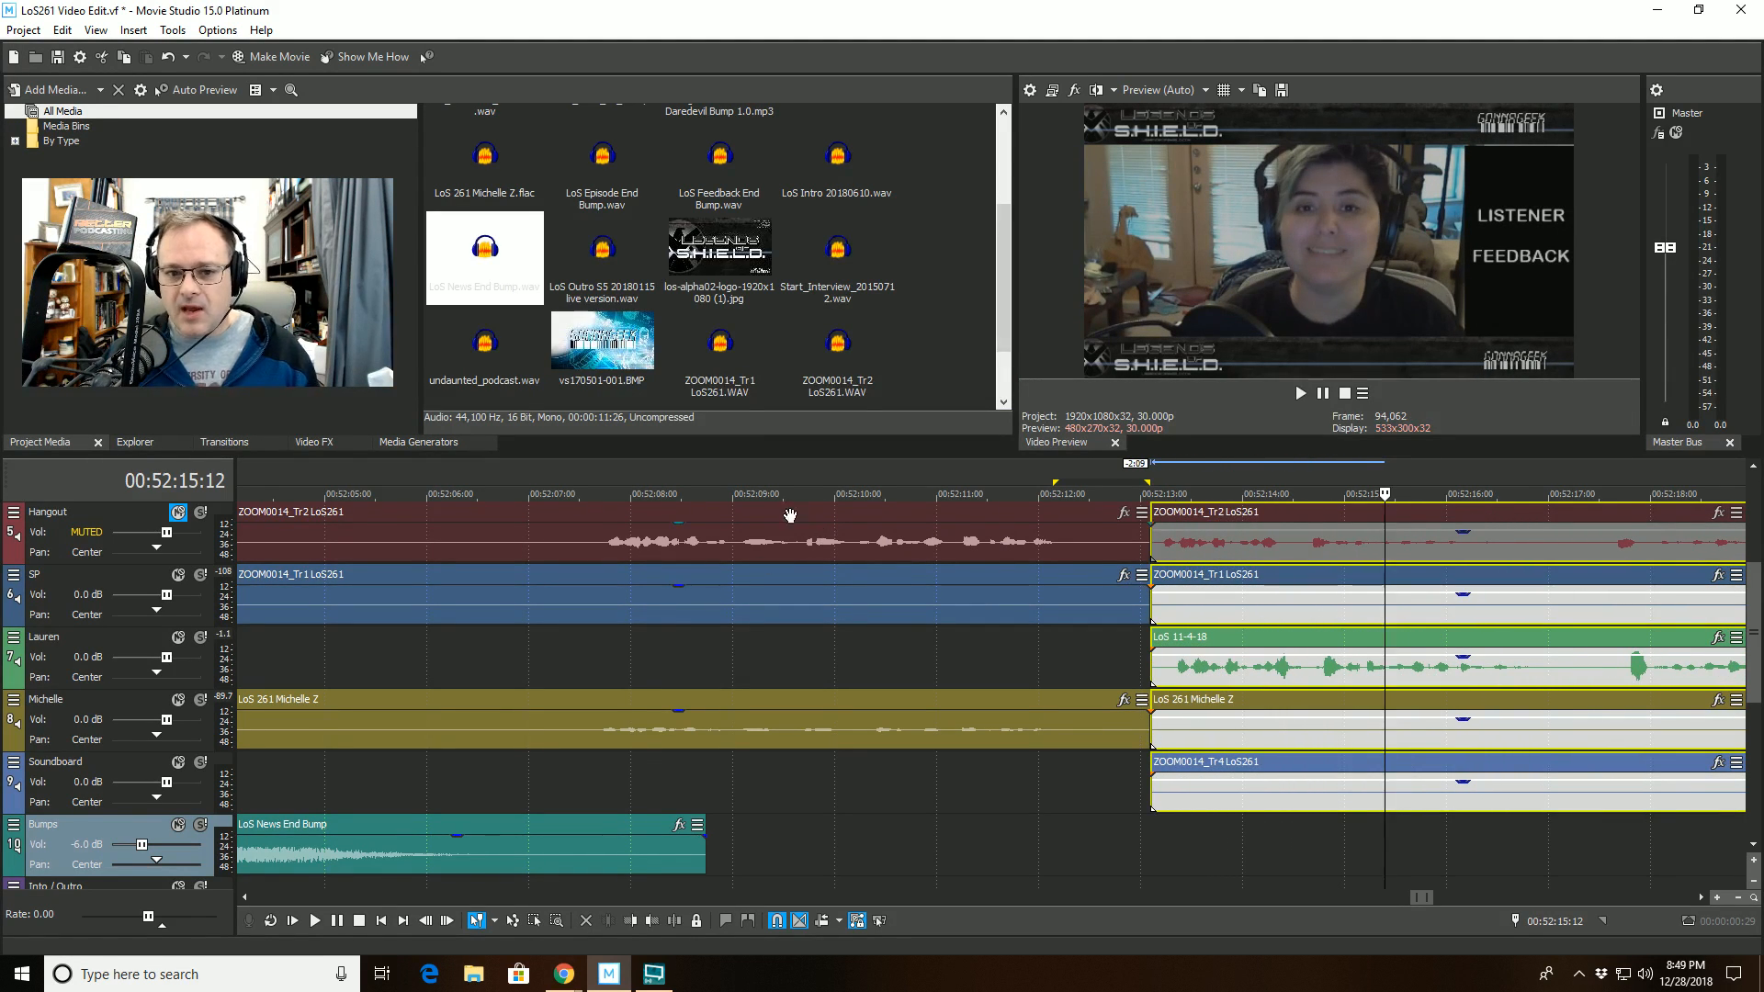
- Play back the closed-up transition from 00:52:09:04 to check the edit
{"action": "left_click", "coordinate": [747, 495]}
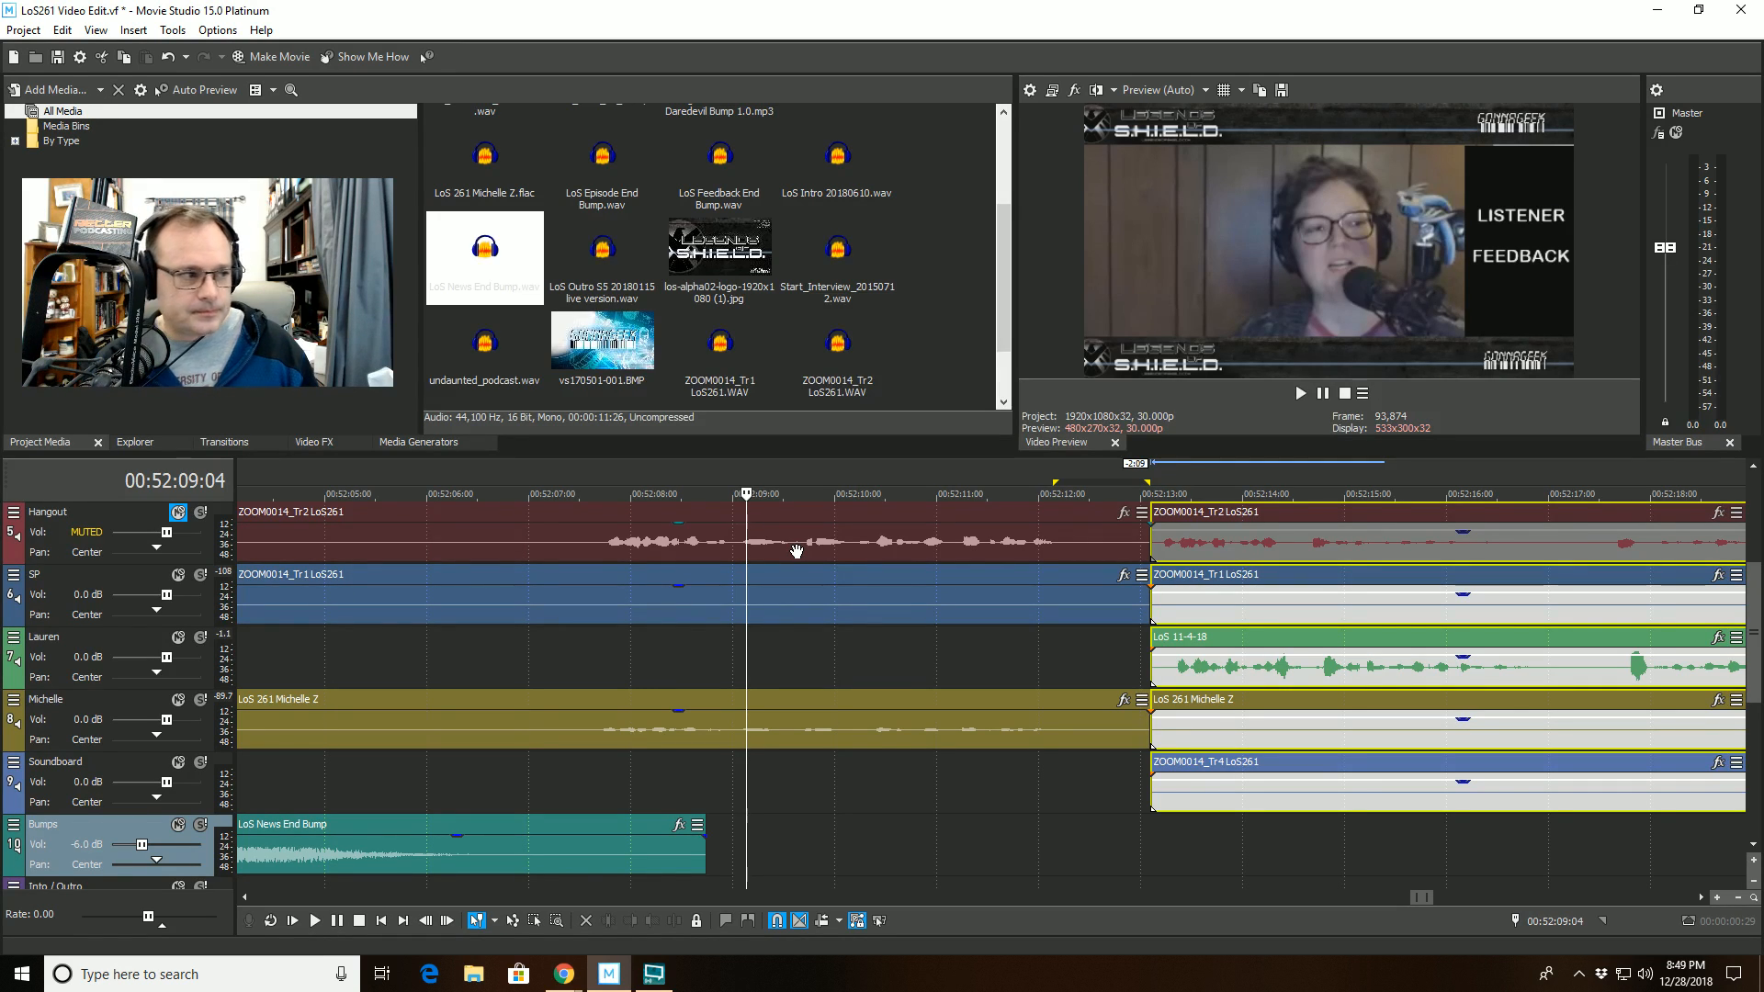
{"action": "key", "text": "space"}
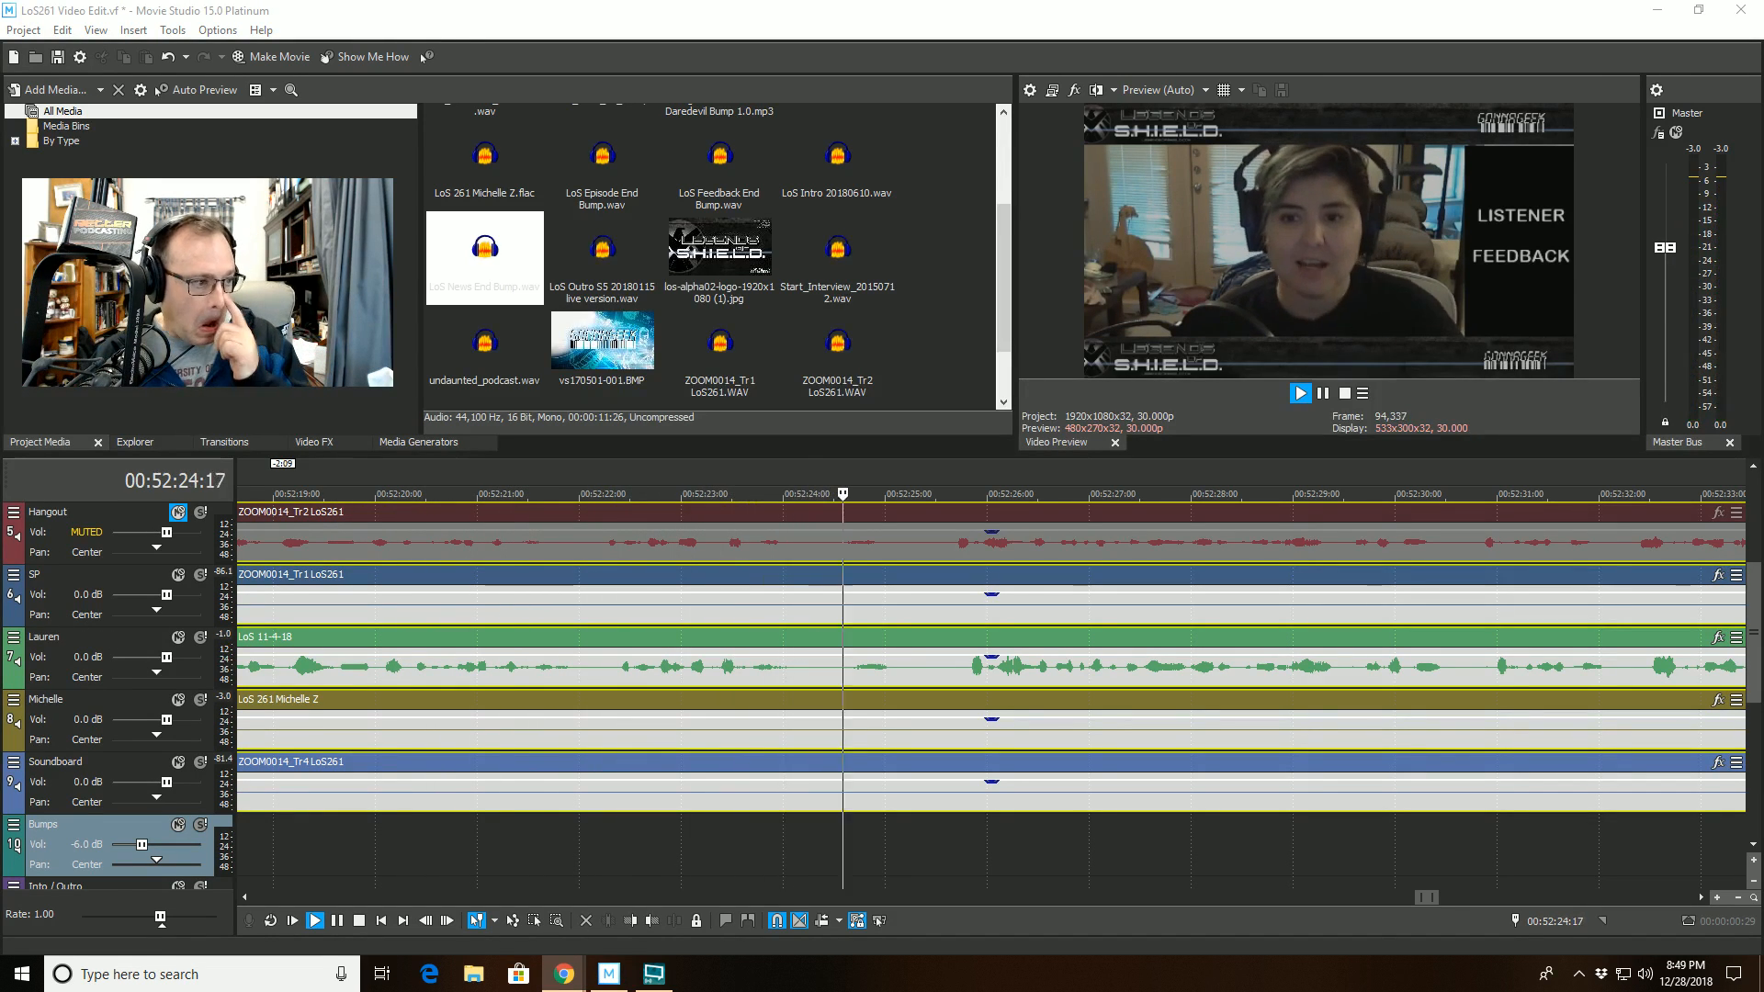
{"action": "key", "text": "space"}
- Split the LoS 11-4-18 clip on track 7 at 00:52:24:13 and trim the start of its second part to 00:52:25:08
{"action": "left_click", "coordinate": [817, 669]}
{"action": "left_click", "coordinate": [673, 922]}
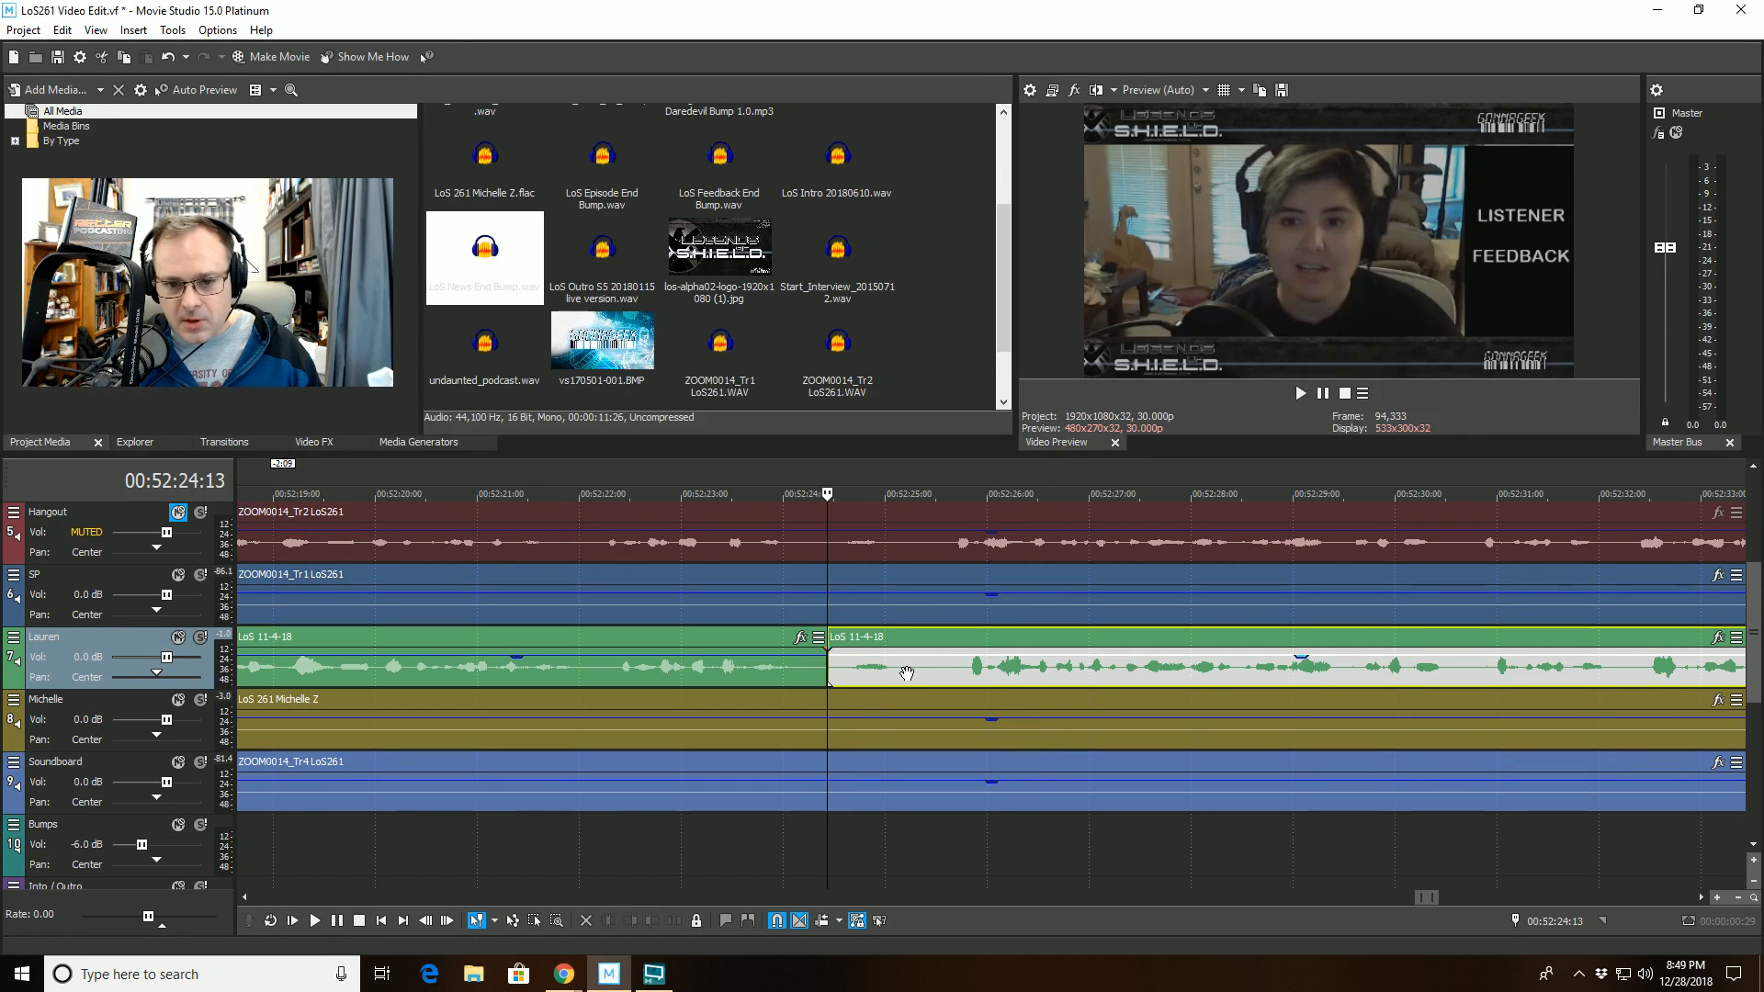
{"action": "left_click", "coordinate": [910, 670]}
{"action": "left_click", "coordinate": [631, 921]}
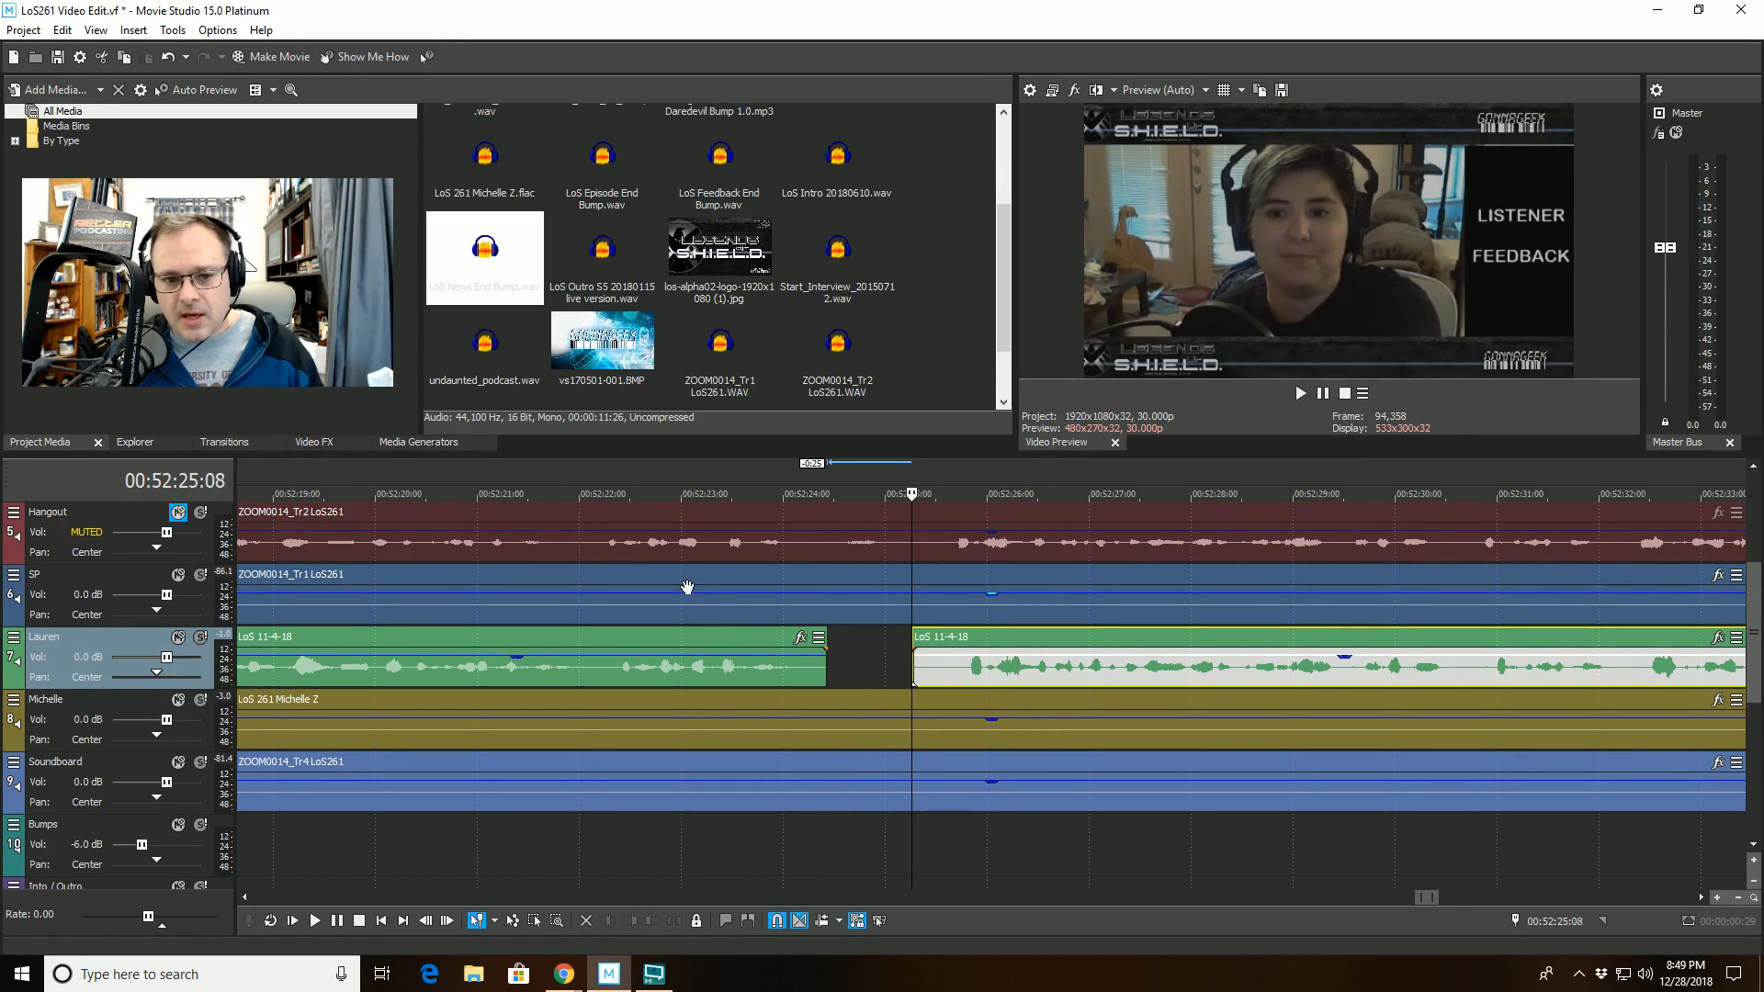
- During playback from 00:52:22:29, reset the gain of the clips on tracks 5, 6, 8, 9 and the later track 7 clip to 0.0 dB
{"action": "left_click", "coordinate": [677, 579]}
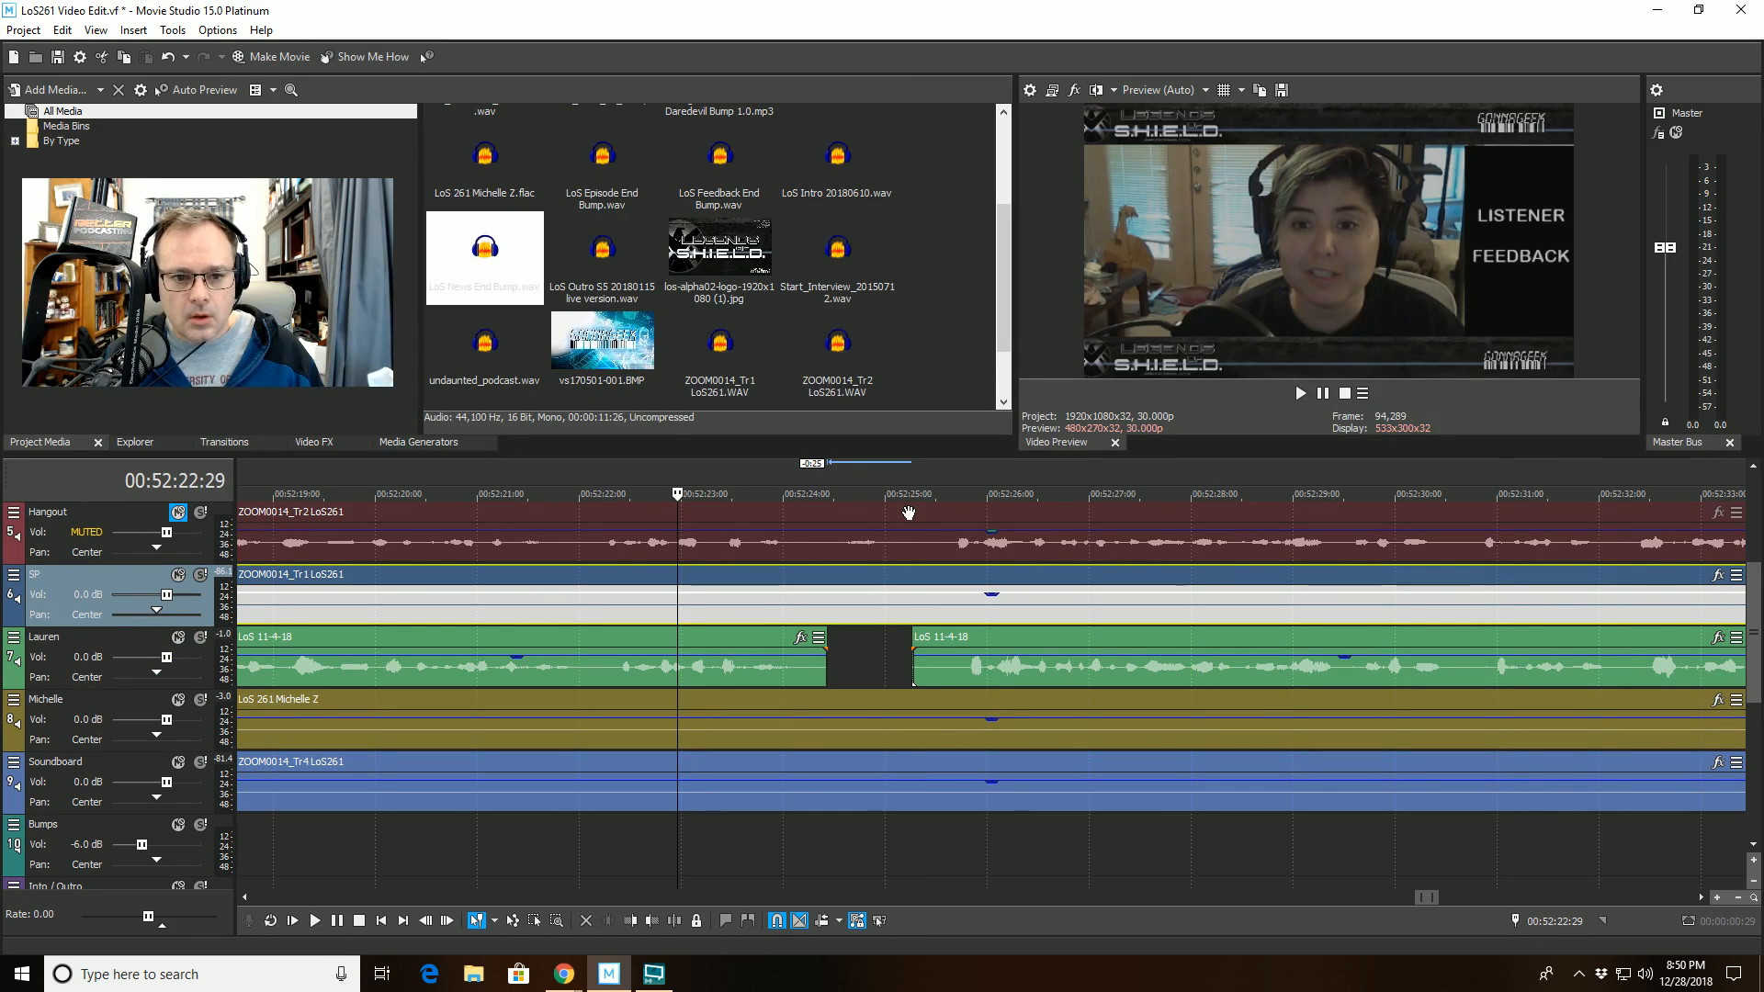
{"action": "key", "text": "space"}
{"action": "left_click", "coordinate": [990, 522]}
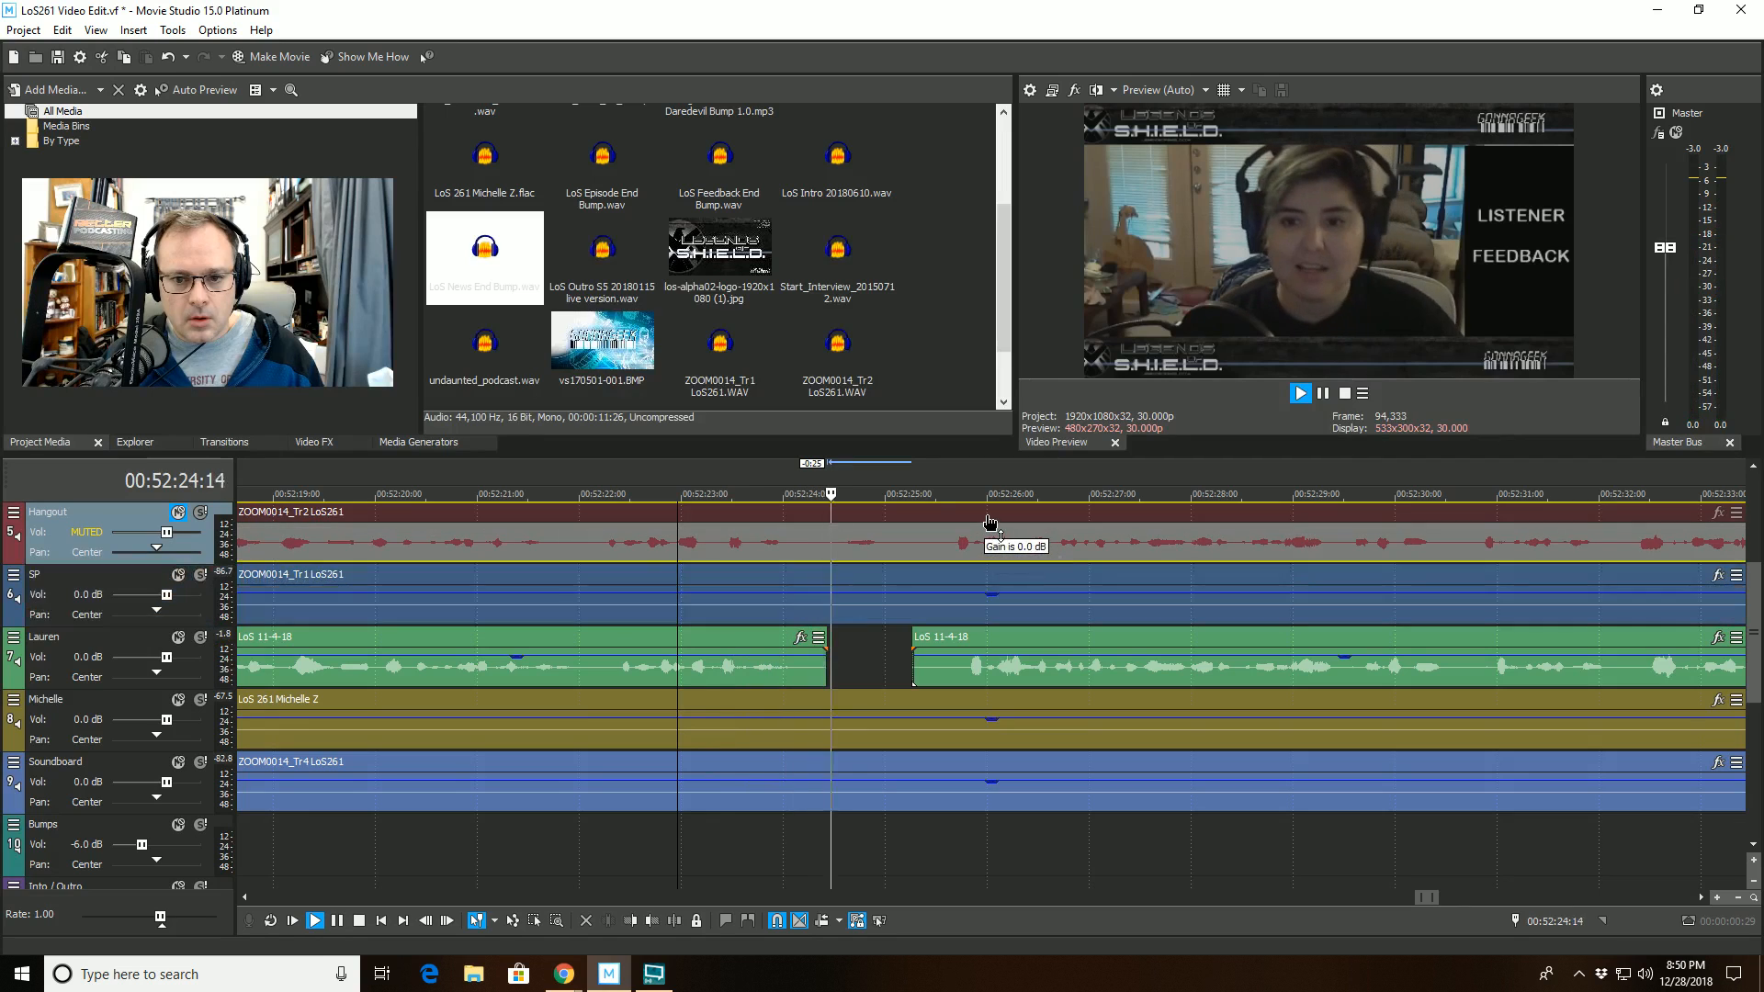
{"action": "left_click", "coordinate": [987, 589]}
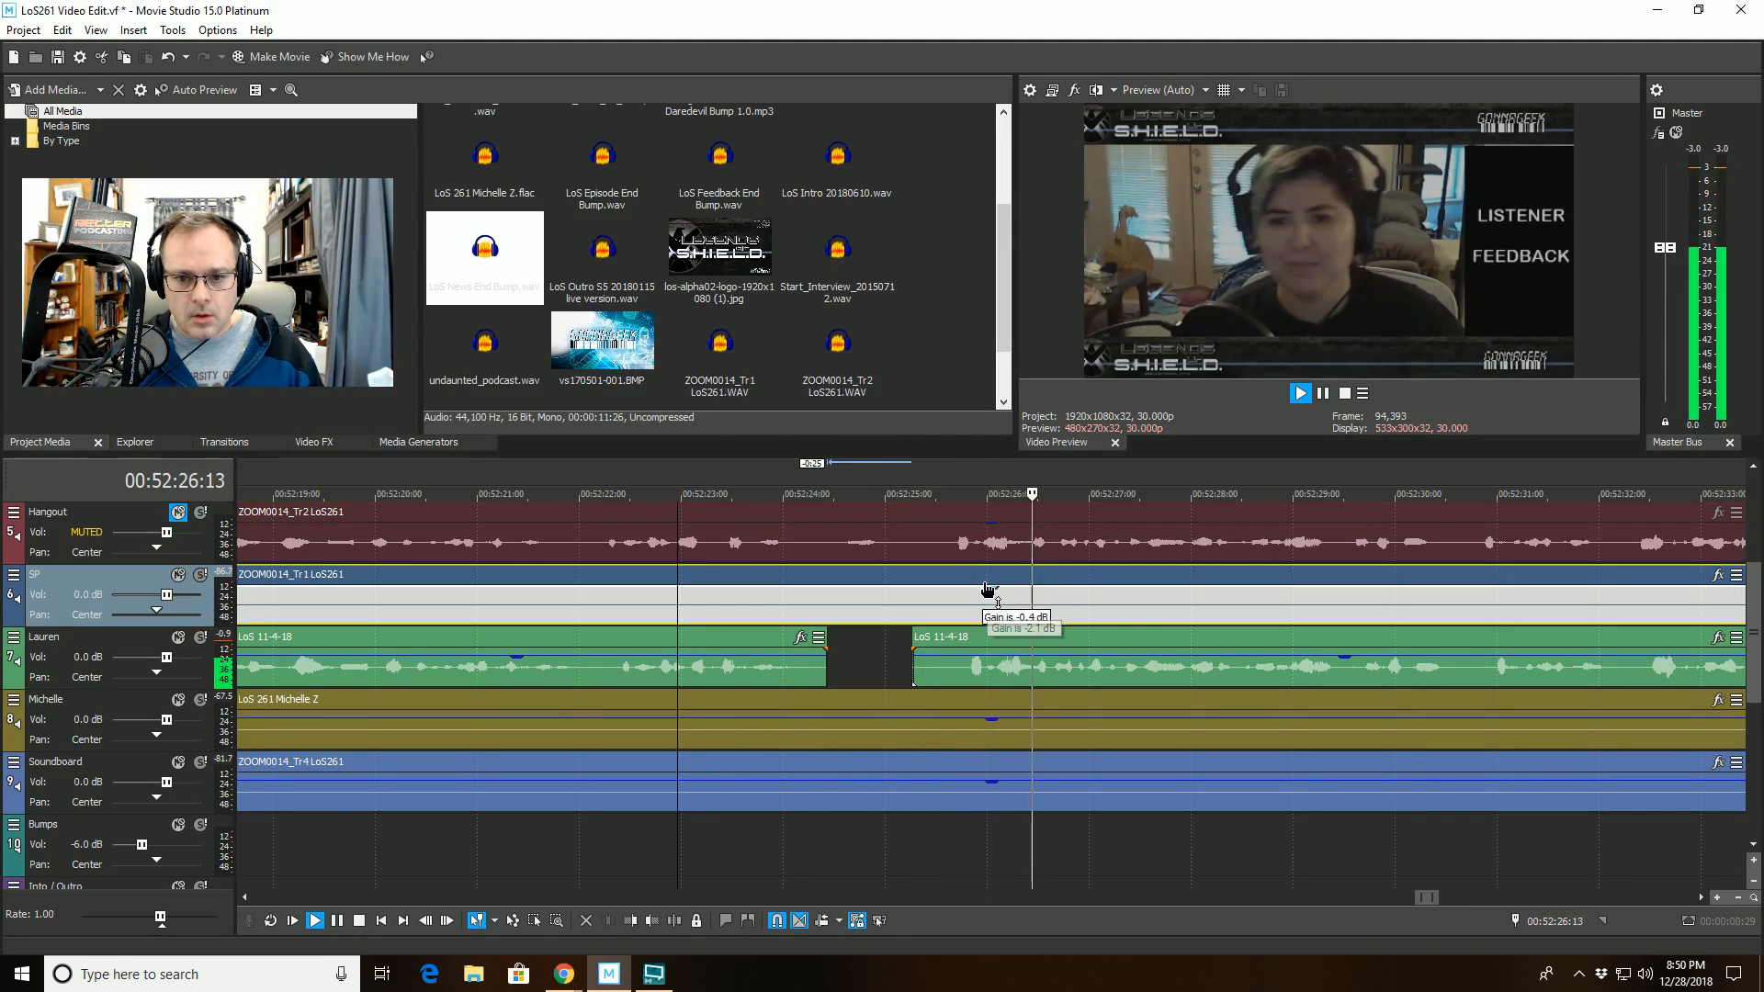
{"action": "left_click", "coordinate": [1355, 666]}
{"action": "left_click", "coordinate": [996, 701]}
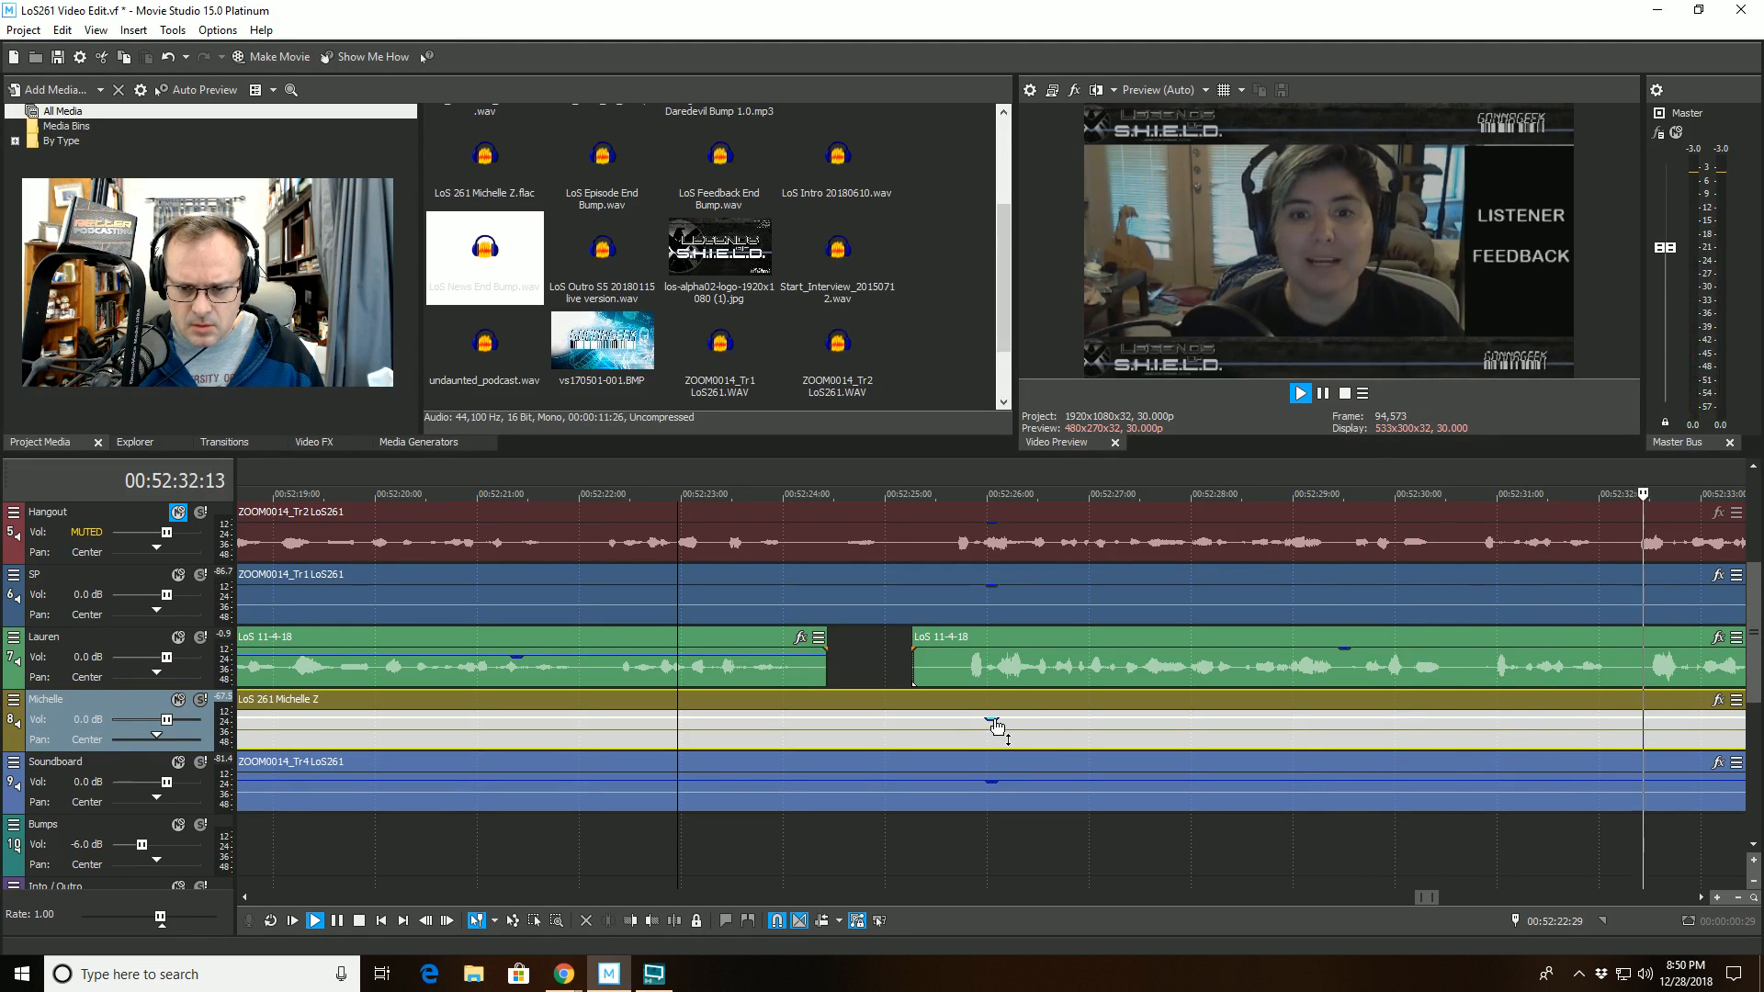
{"action": "left_click_drag", "start_coordinate": [992, 721], "coordinate": [993, 701]}
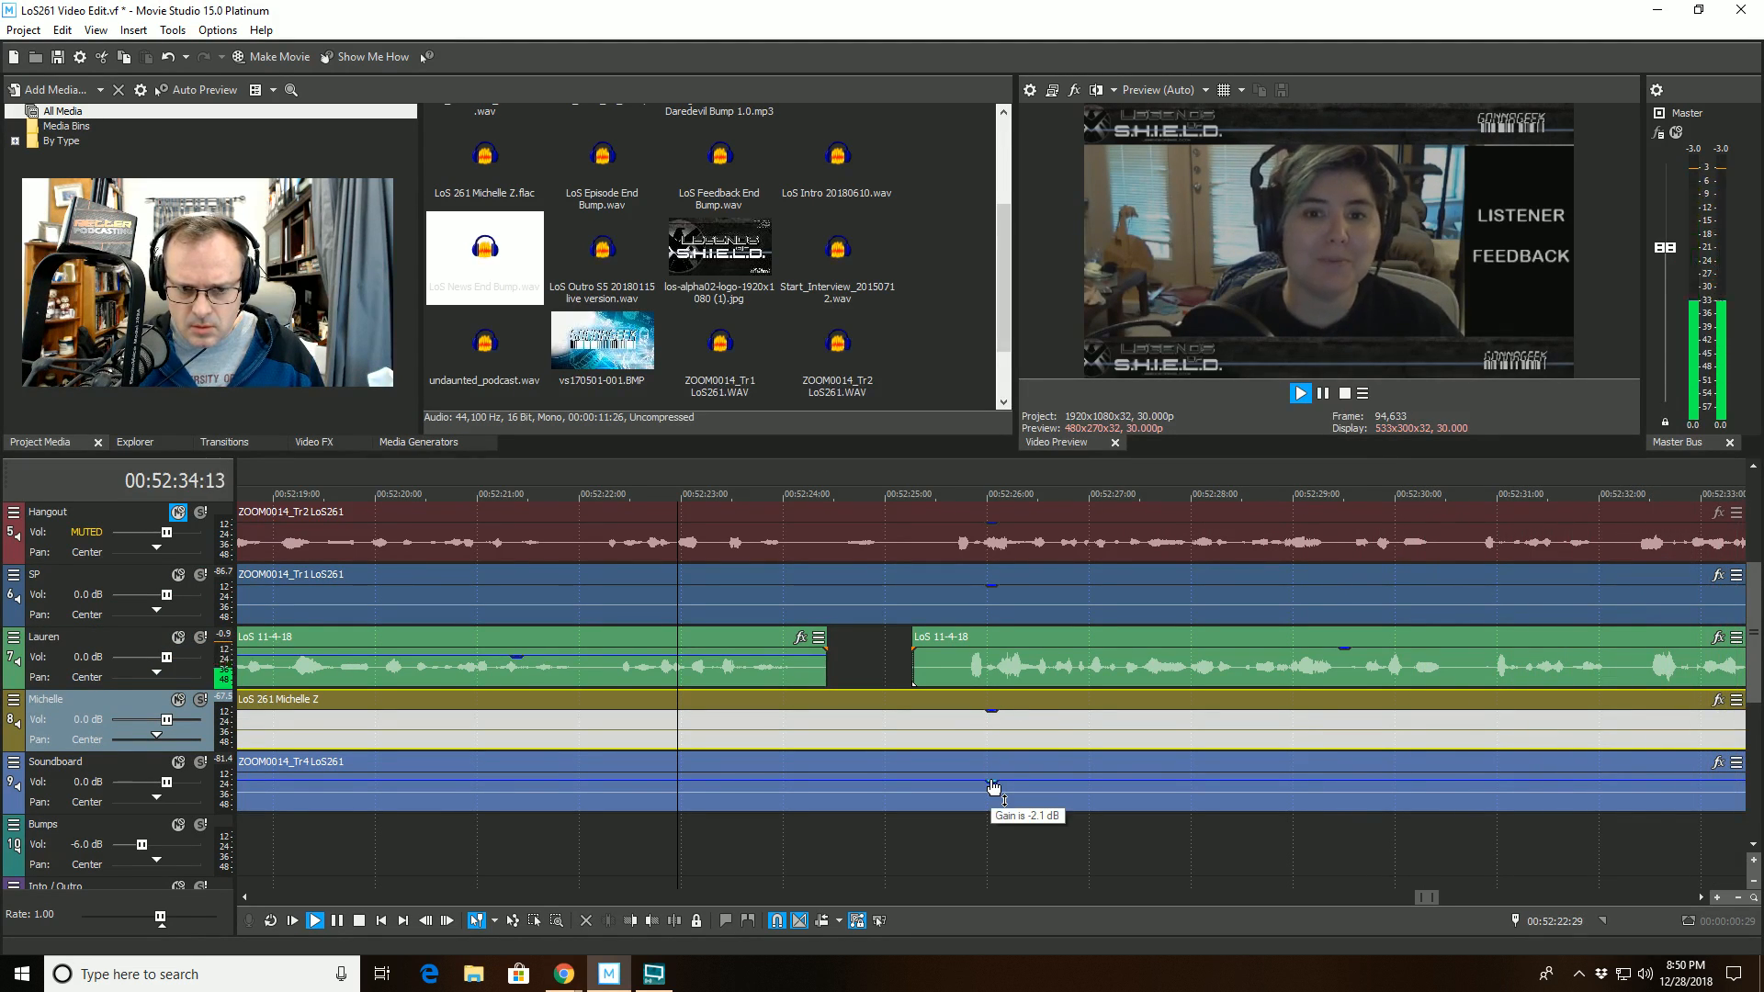
{"action": "left_click_drag", "start_coordinate": [993, 788], "coordinate": [995, 761]}
- Continue playback from 00:52:36:09 and reset the gain of the LoS 11-4-18 clip before the new gap on track 7 to 0.0 dB
{"action": "scroll", "coordinate": [1064, 760], "scroll_direction": "down", "scroll_amount": 3}
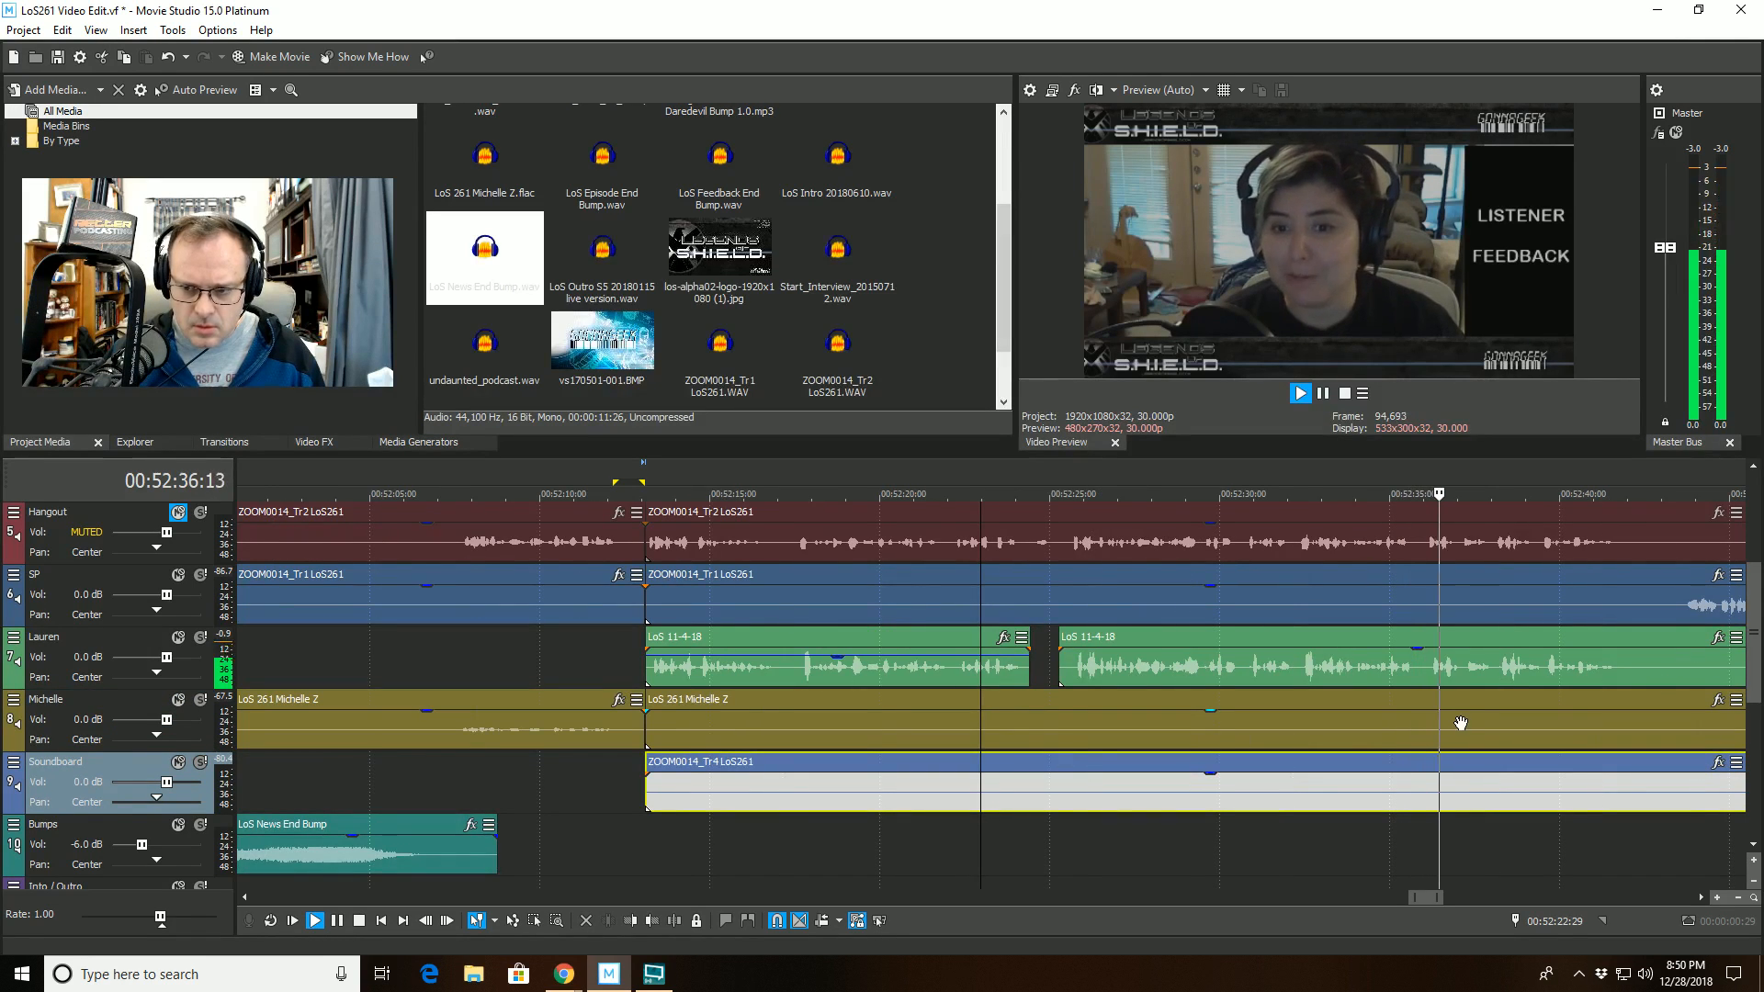
{"action": "left_click", "coordinate": [1420, 723]}
{"action": "key", "text": "space"}
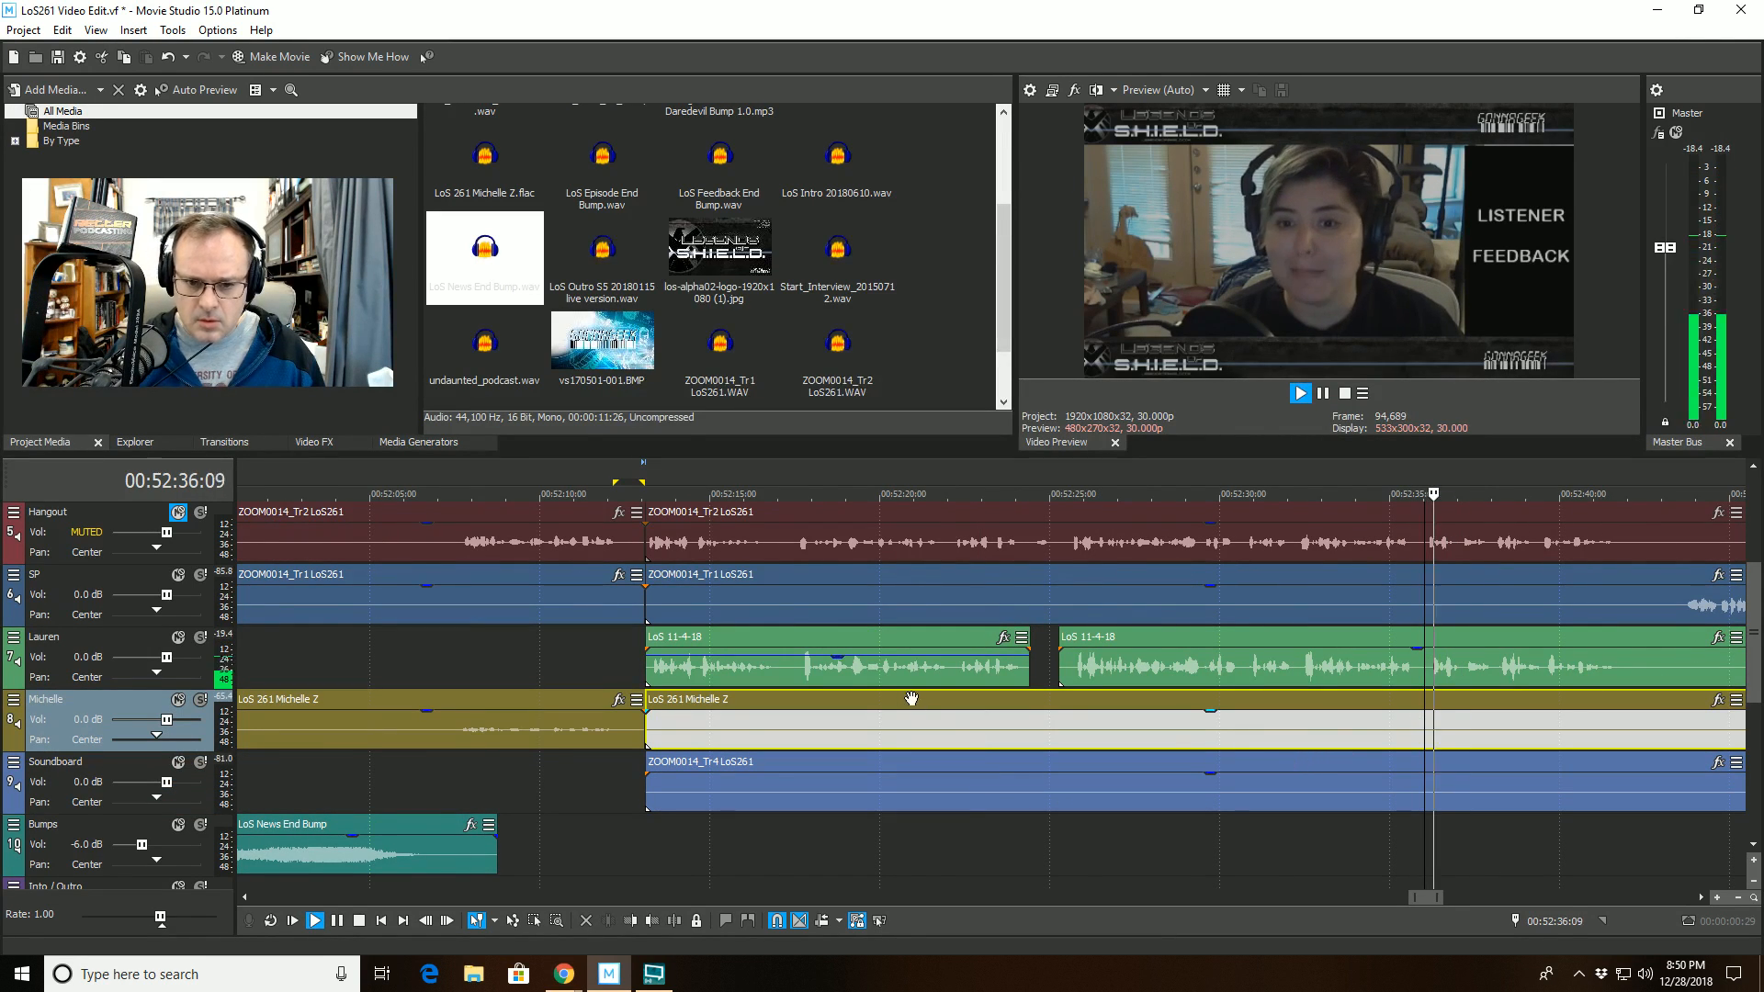
{"action": "left_click", "coordinate": [840, 654]}
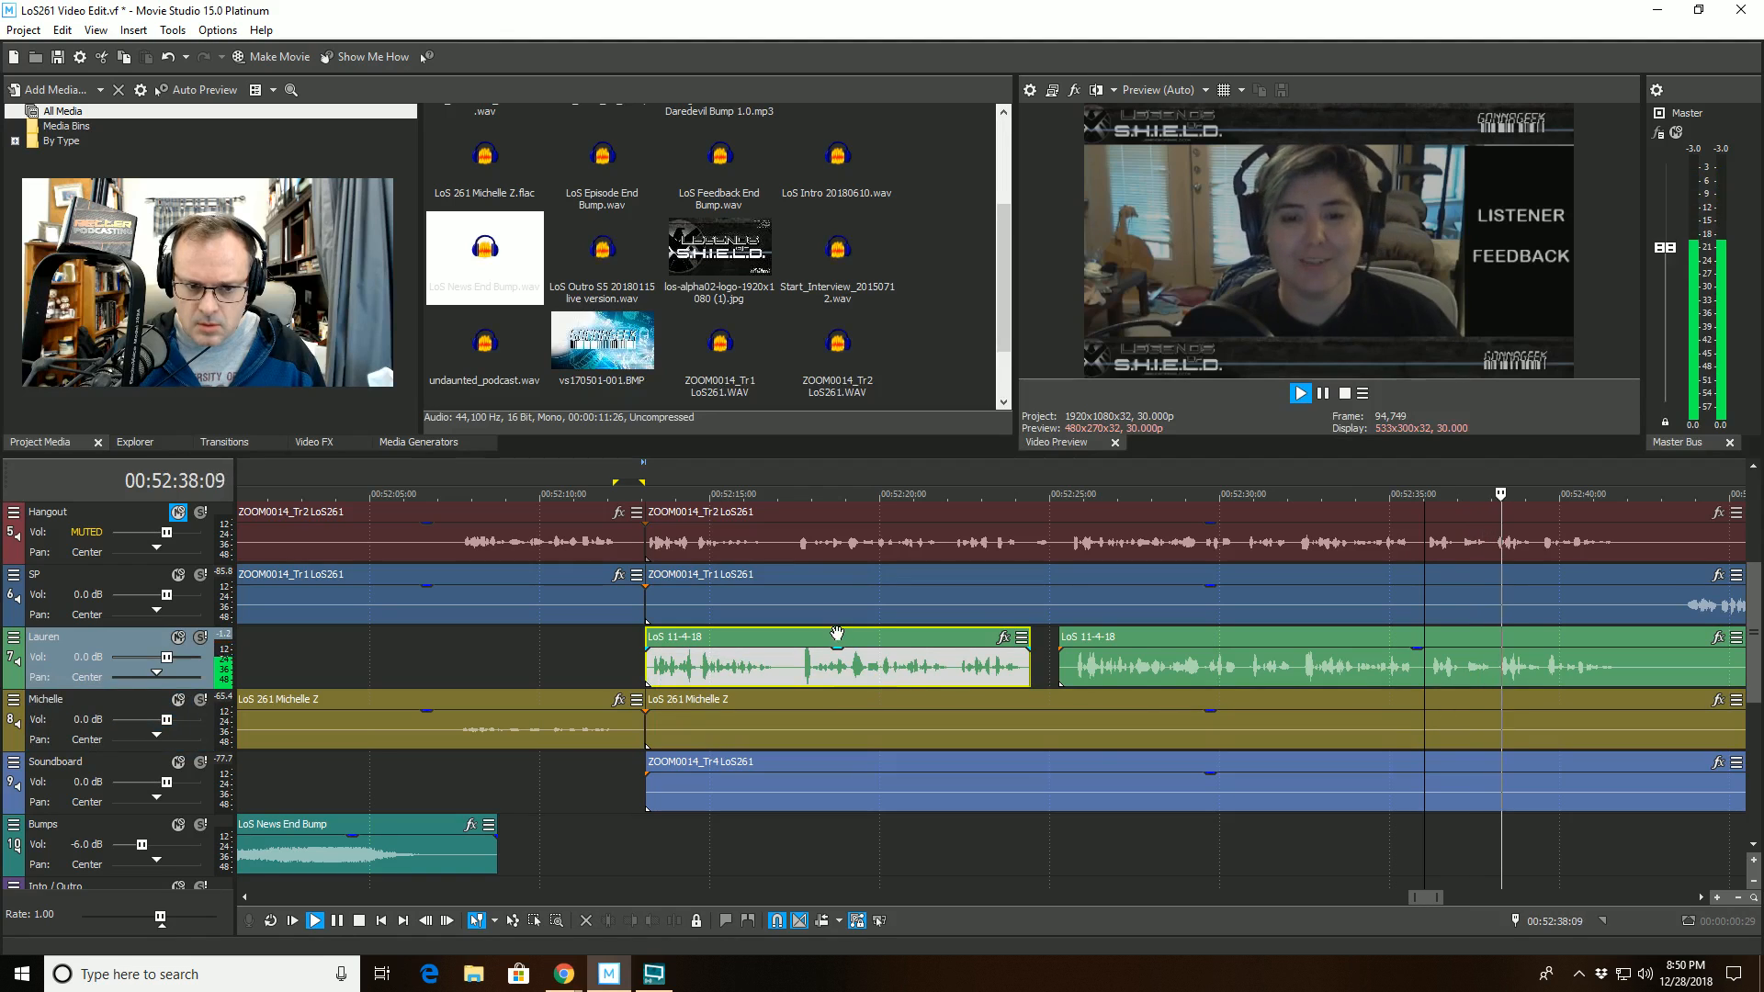
- Split the ZOOM0014_Tr1 LoS261 clip on track 6 at 00:52:58:16 and trim the start of its second part to 00:52:58:24
{"action": "scroll", "coordinate": [1160, 746], "scroll_direction": "down", "scroll_amount": 2}
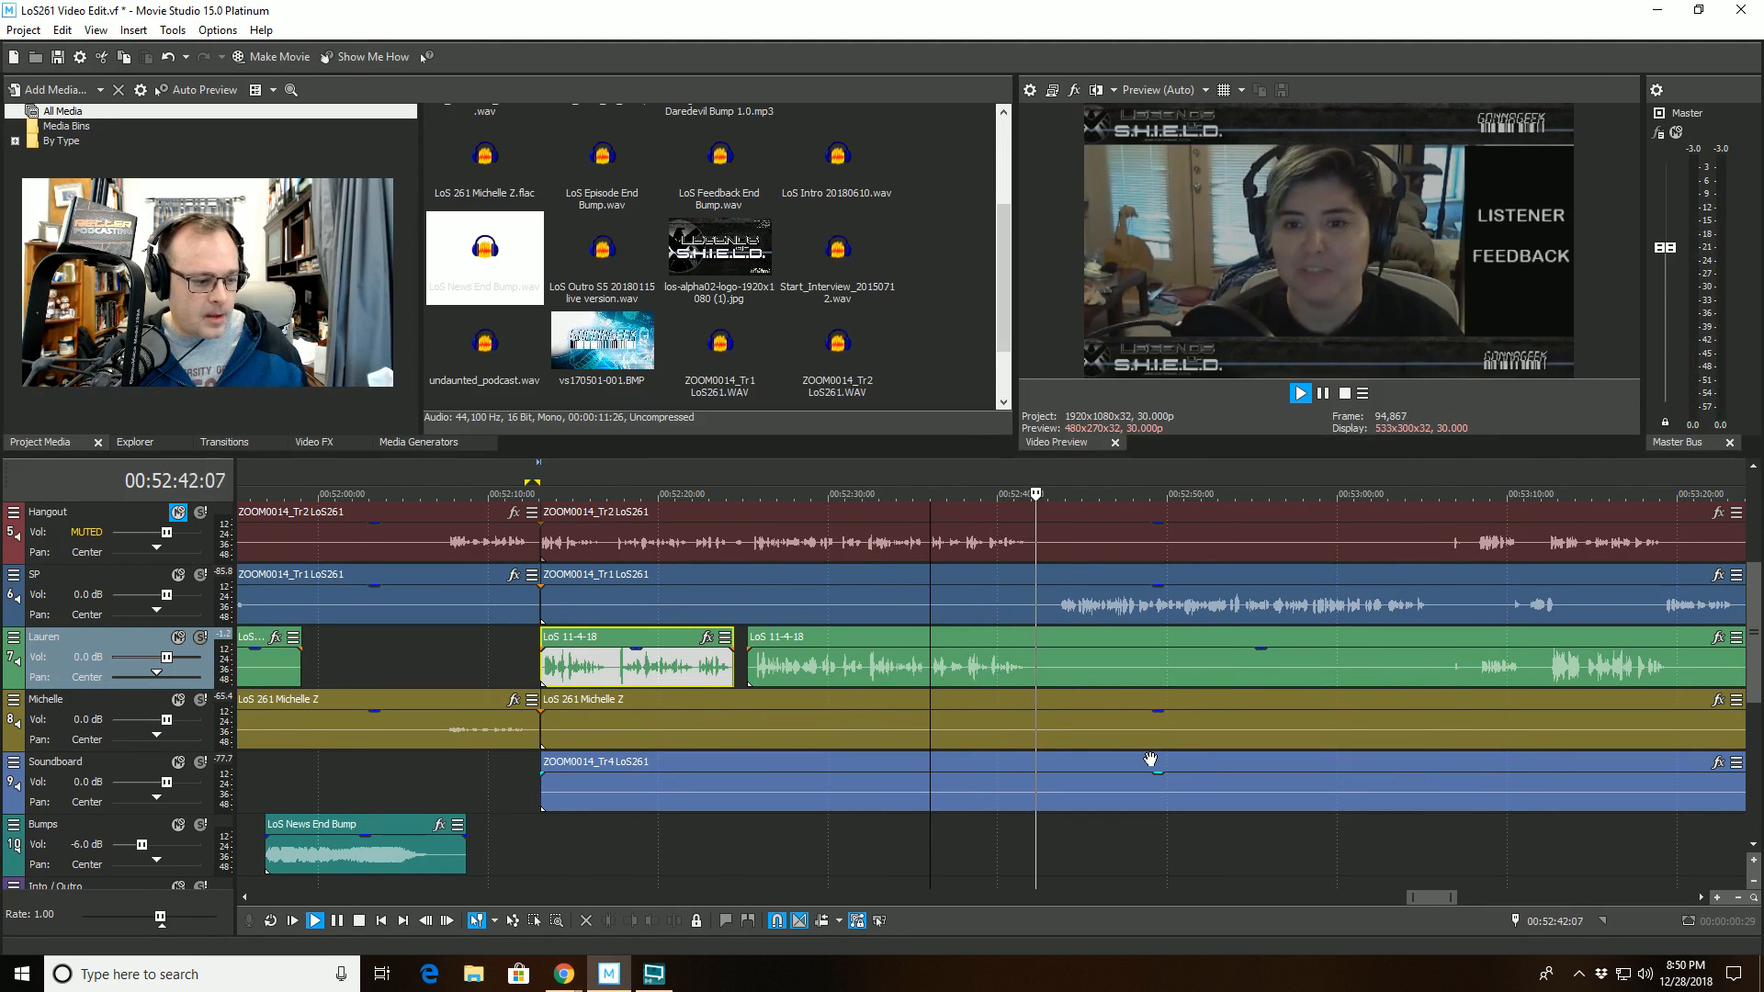
{"action": "scroll", "coordinate": [1116, 766], "scroll_direction": "up", "scroll_amount": 6}
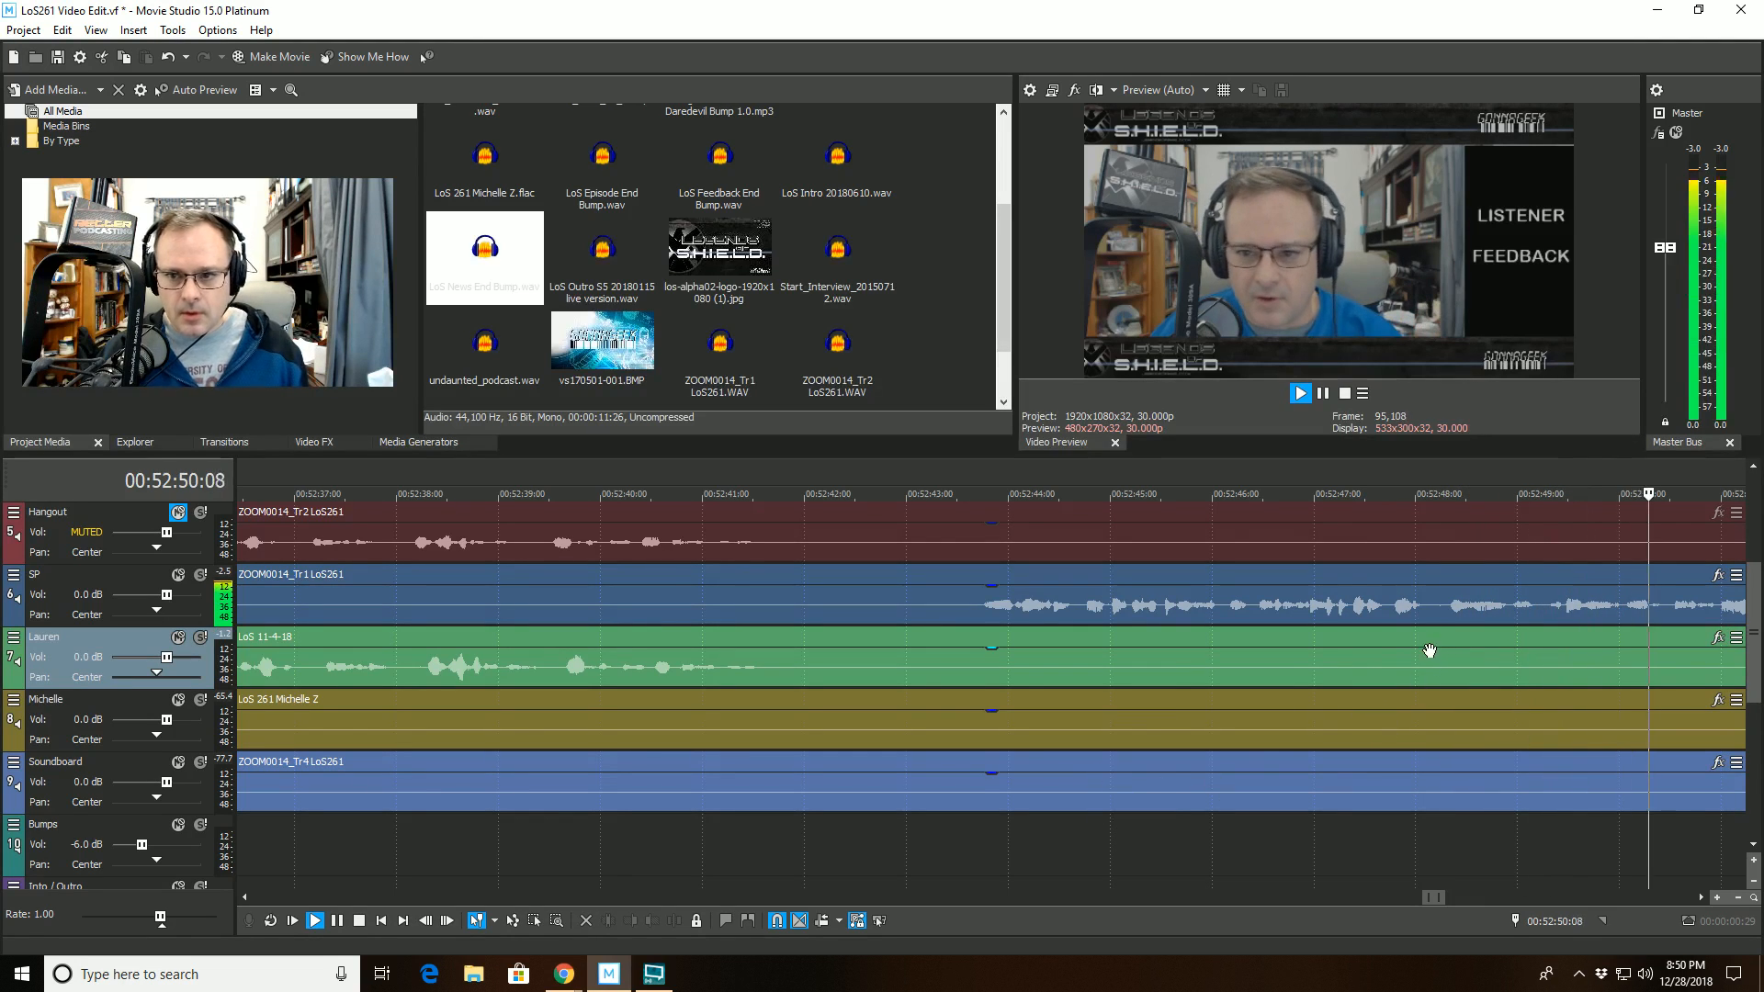
{"action": "scroll", "coordinate": [1337, 689], "scroll_direction": "down", "scroll_amount": 4}
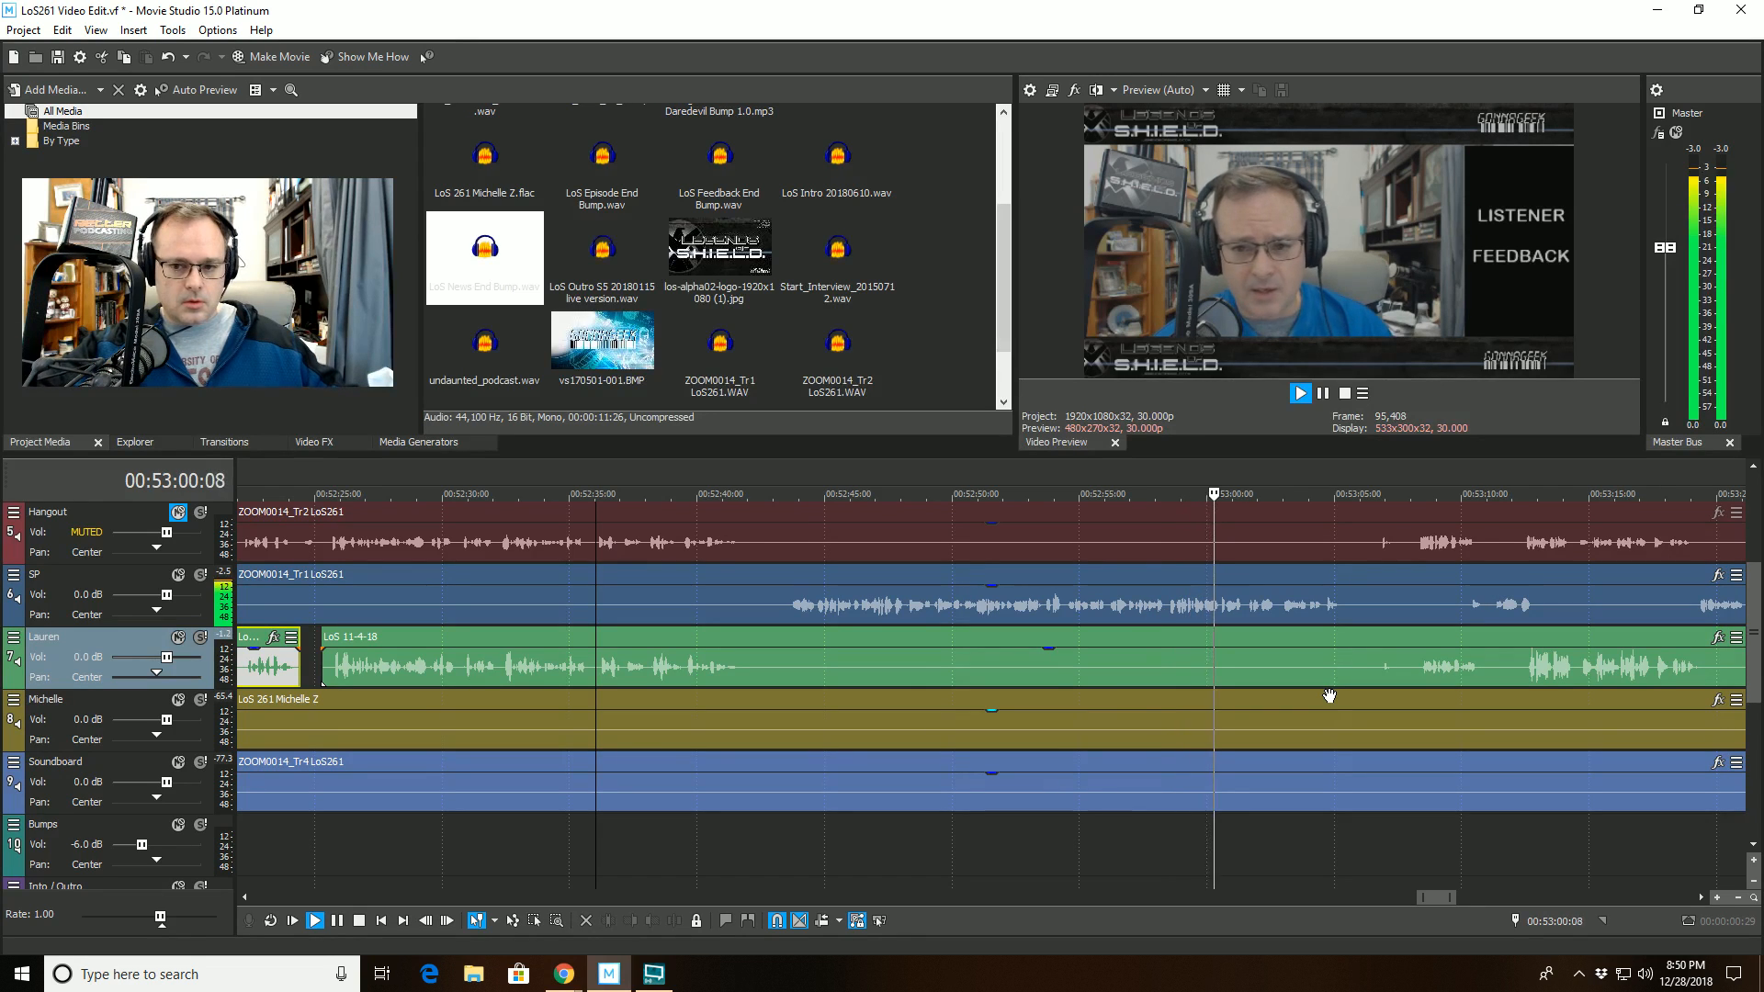
{"action": "left_click", "coordinate": [1161, 516]}
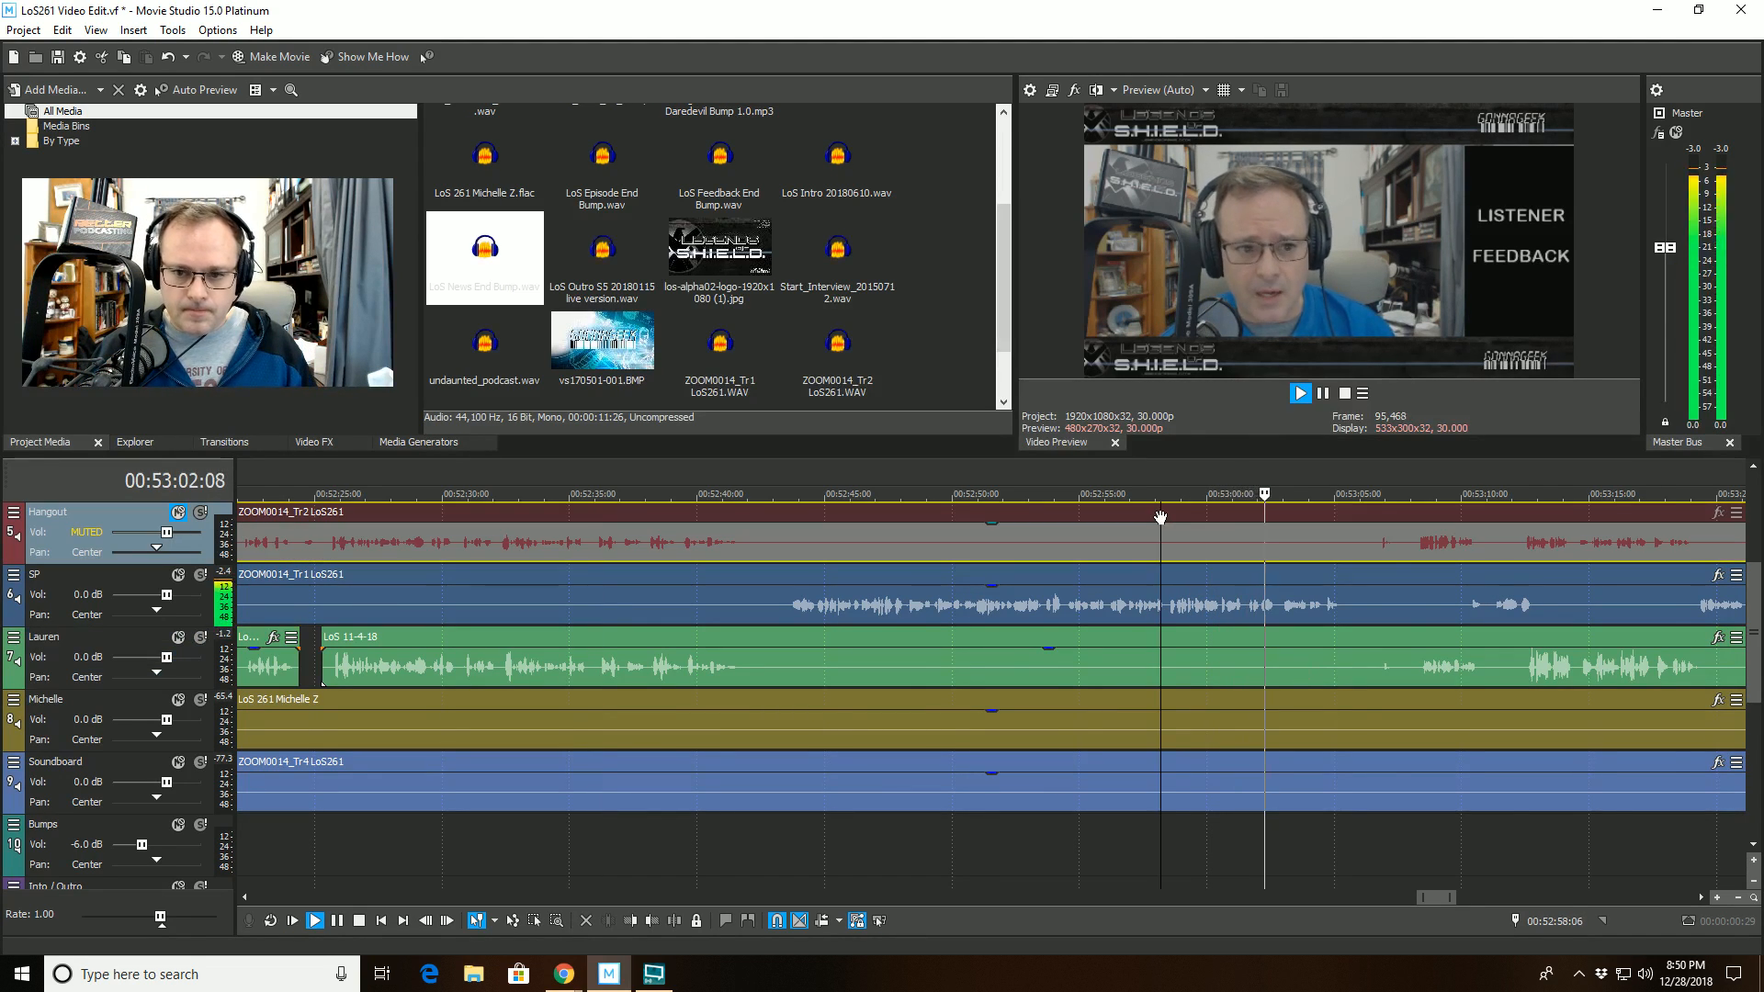
{"action": "key", "text": "space"}
{"action": "scroll", "coordinate": [1136, 576], "scroll_direction": "up", "scroll_amount": 2}
{"action": "scroll", "coordinate": [1111, 632], "scroll_direction": "up", "scroll_amount": 3}
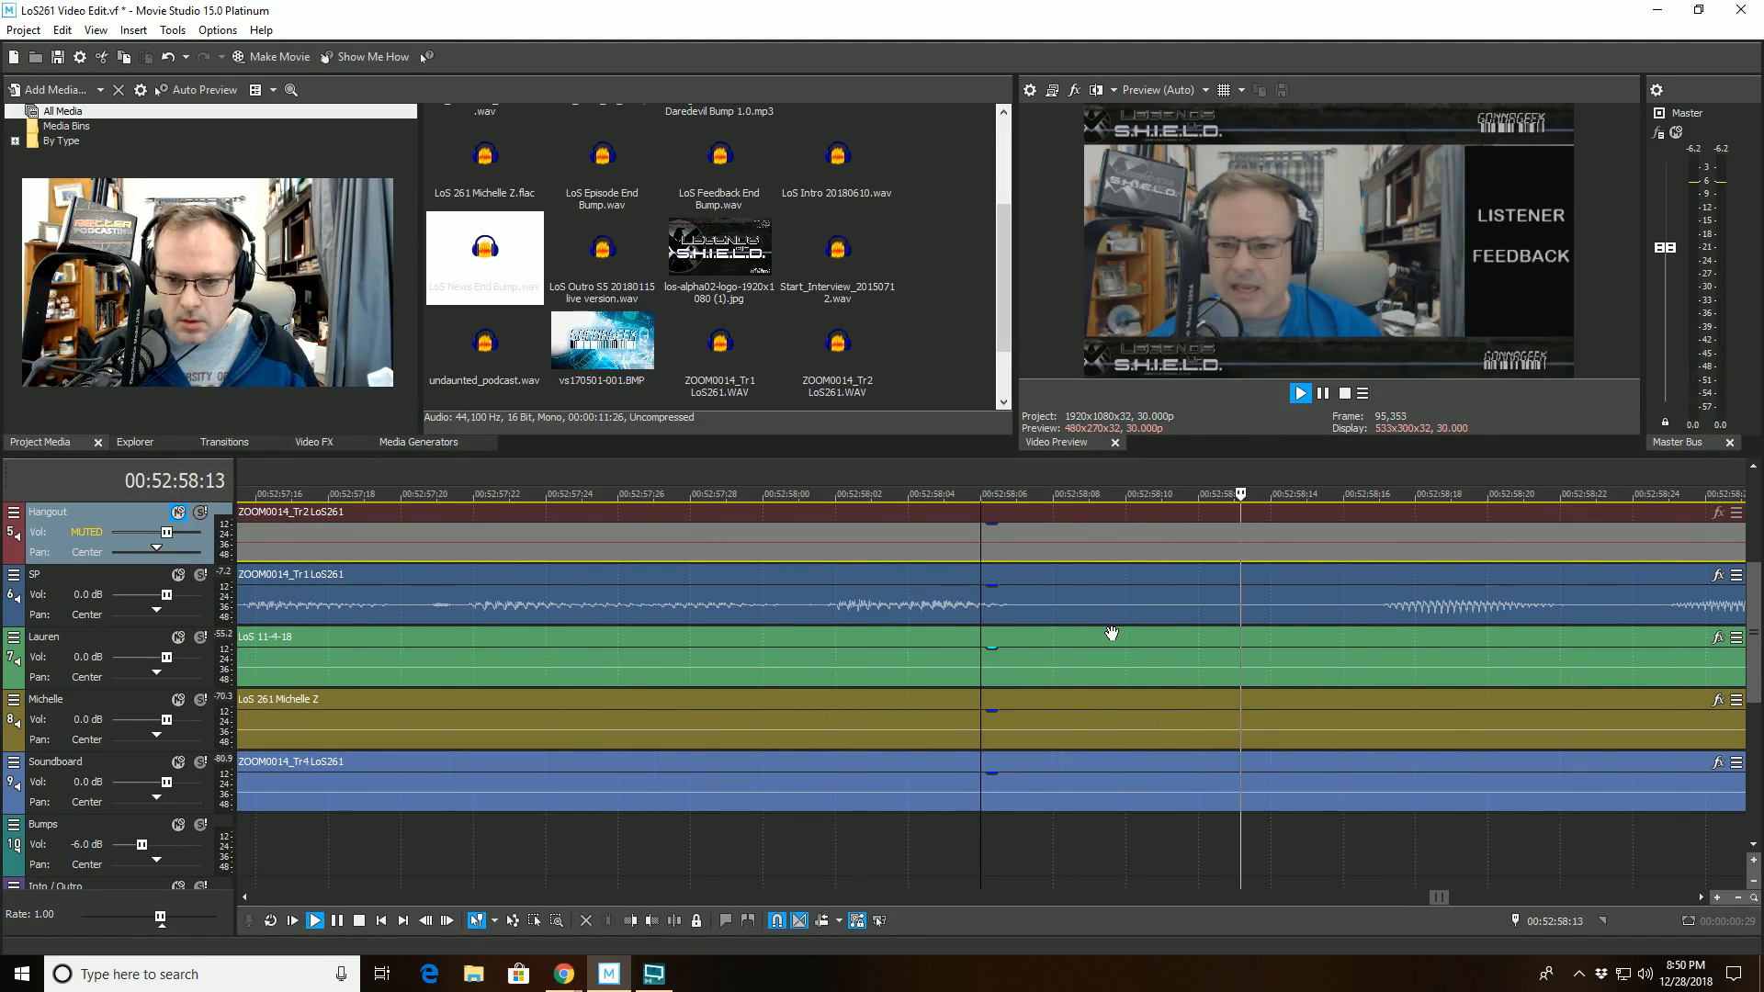
{"action": "left_click", "coordinate": [1345, 592]}
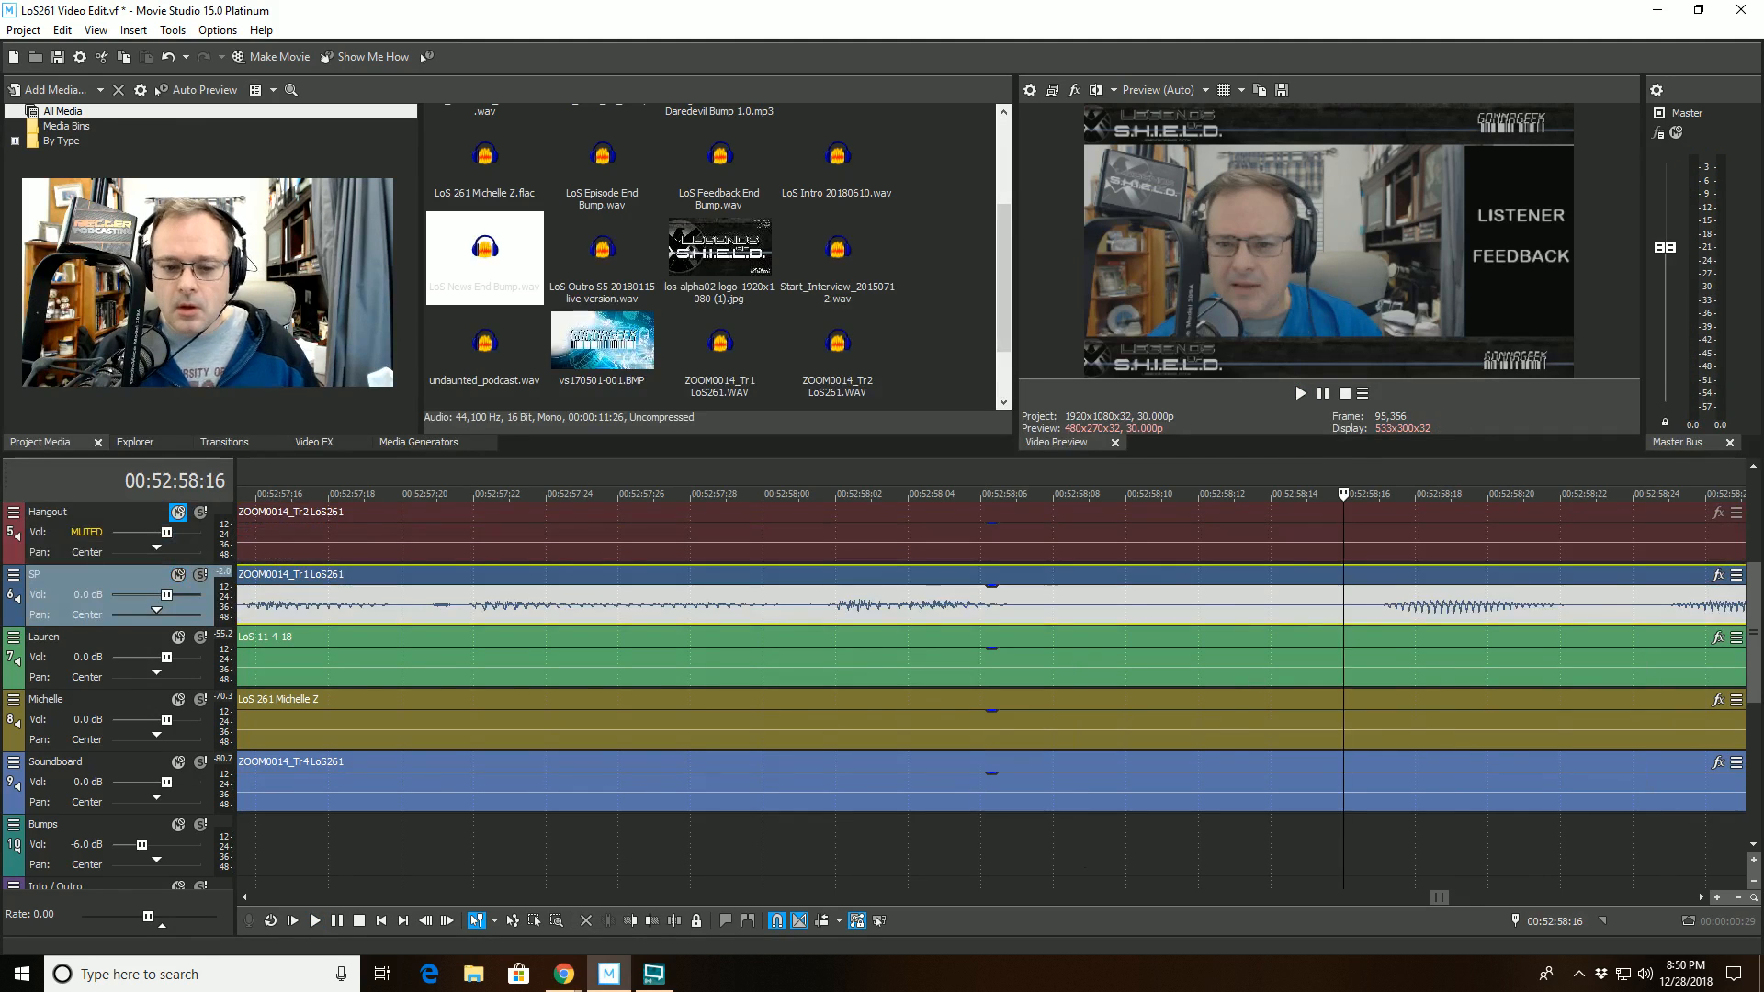
{"action": "left_click", "coordinate": [675, 920]}
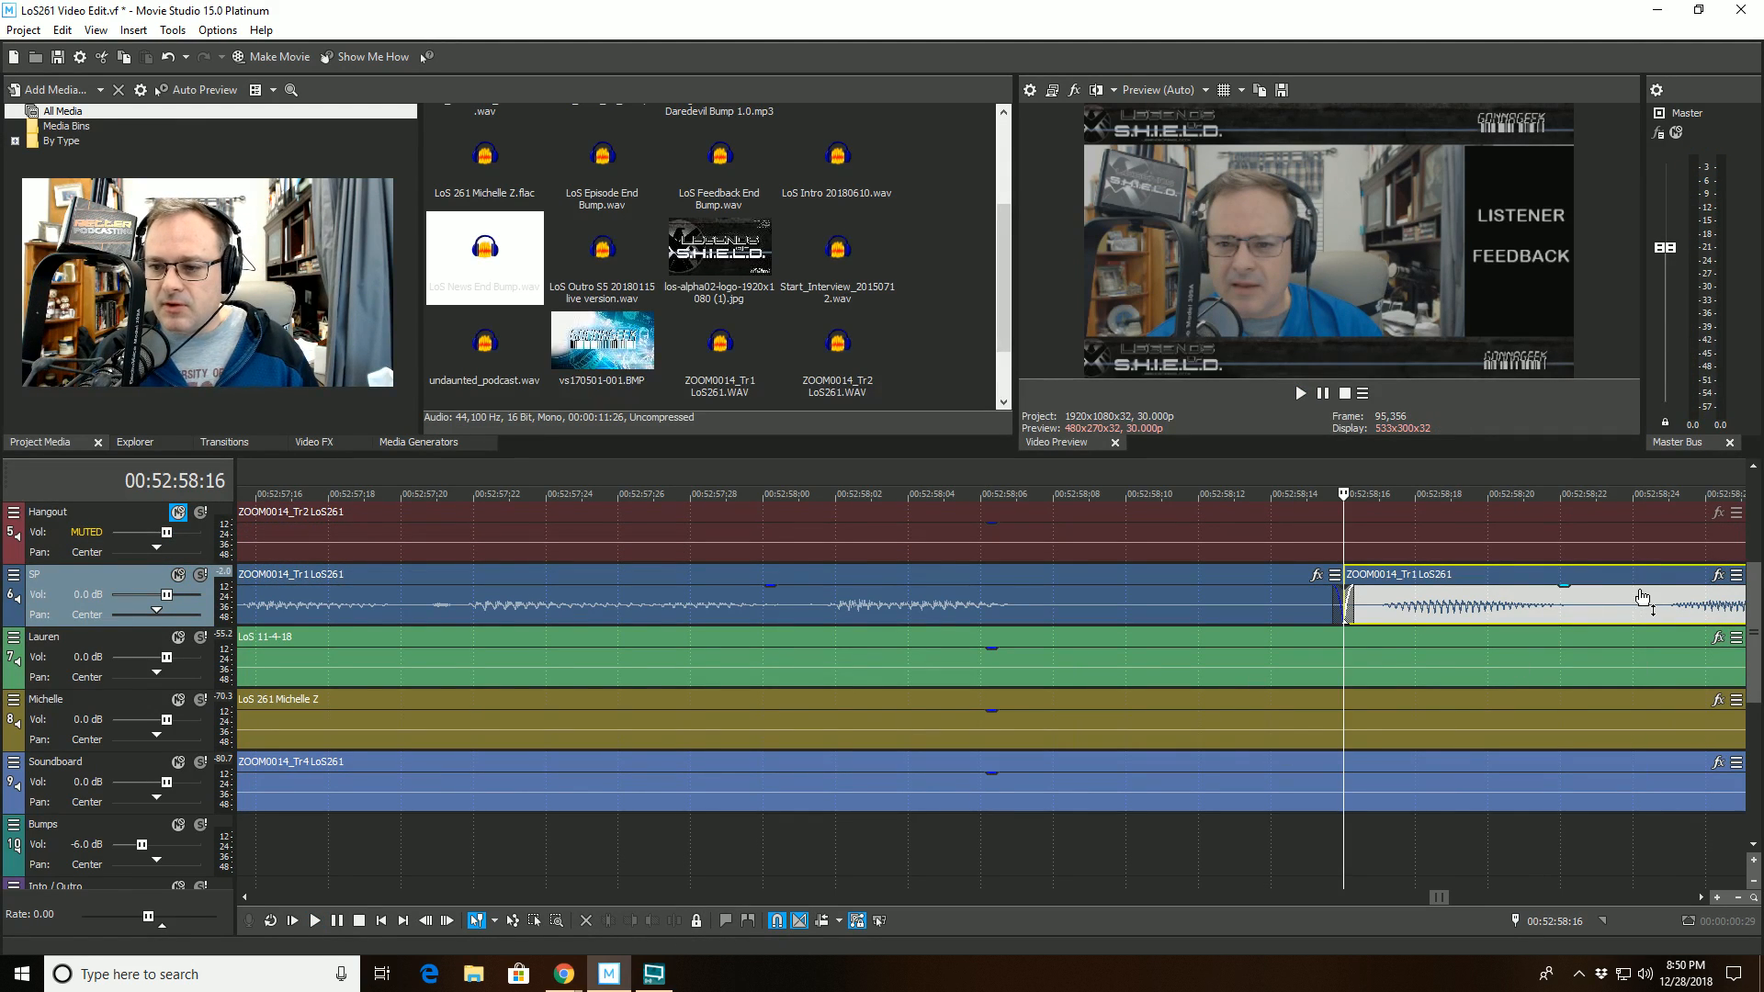
{"action": "left_click", "coordinate": [1632, 578]}
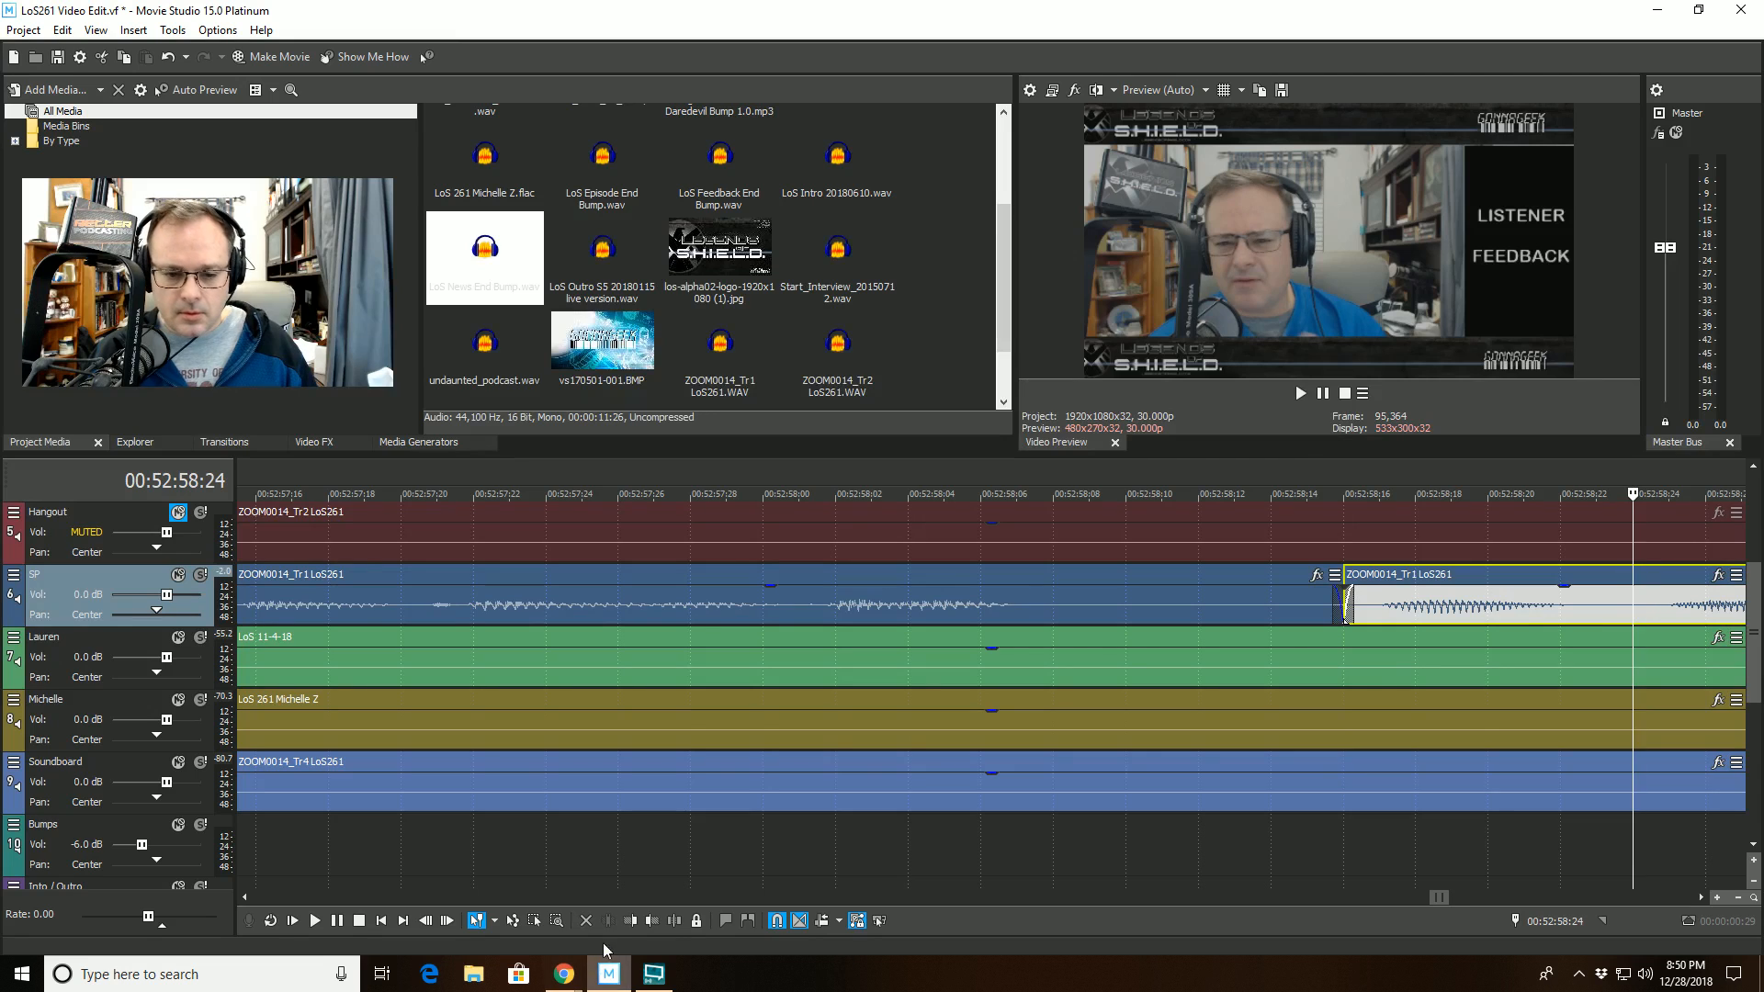
{"action": "left_click", "coordinate": [630, 920]}
- Play back from 00:52:57:27 to check the track 6 cut and review the following conversation for unwanted sounds
{"action": "left_click", "coordinate": [654, 536]}
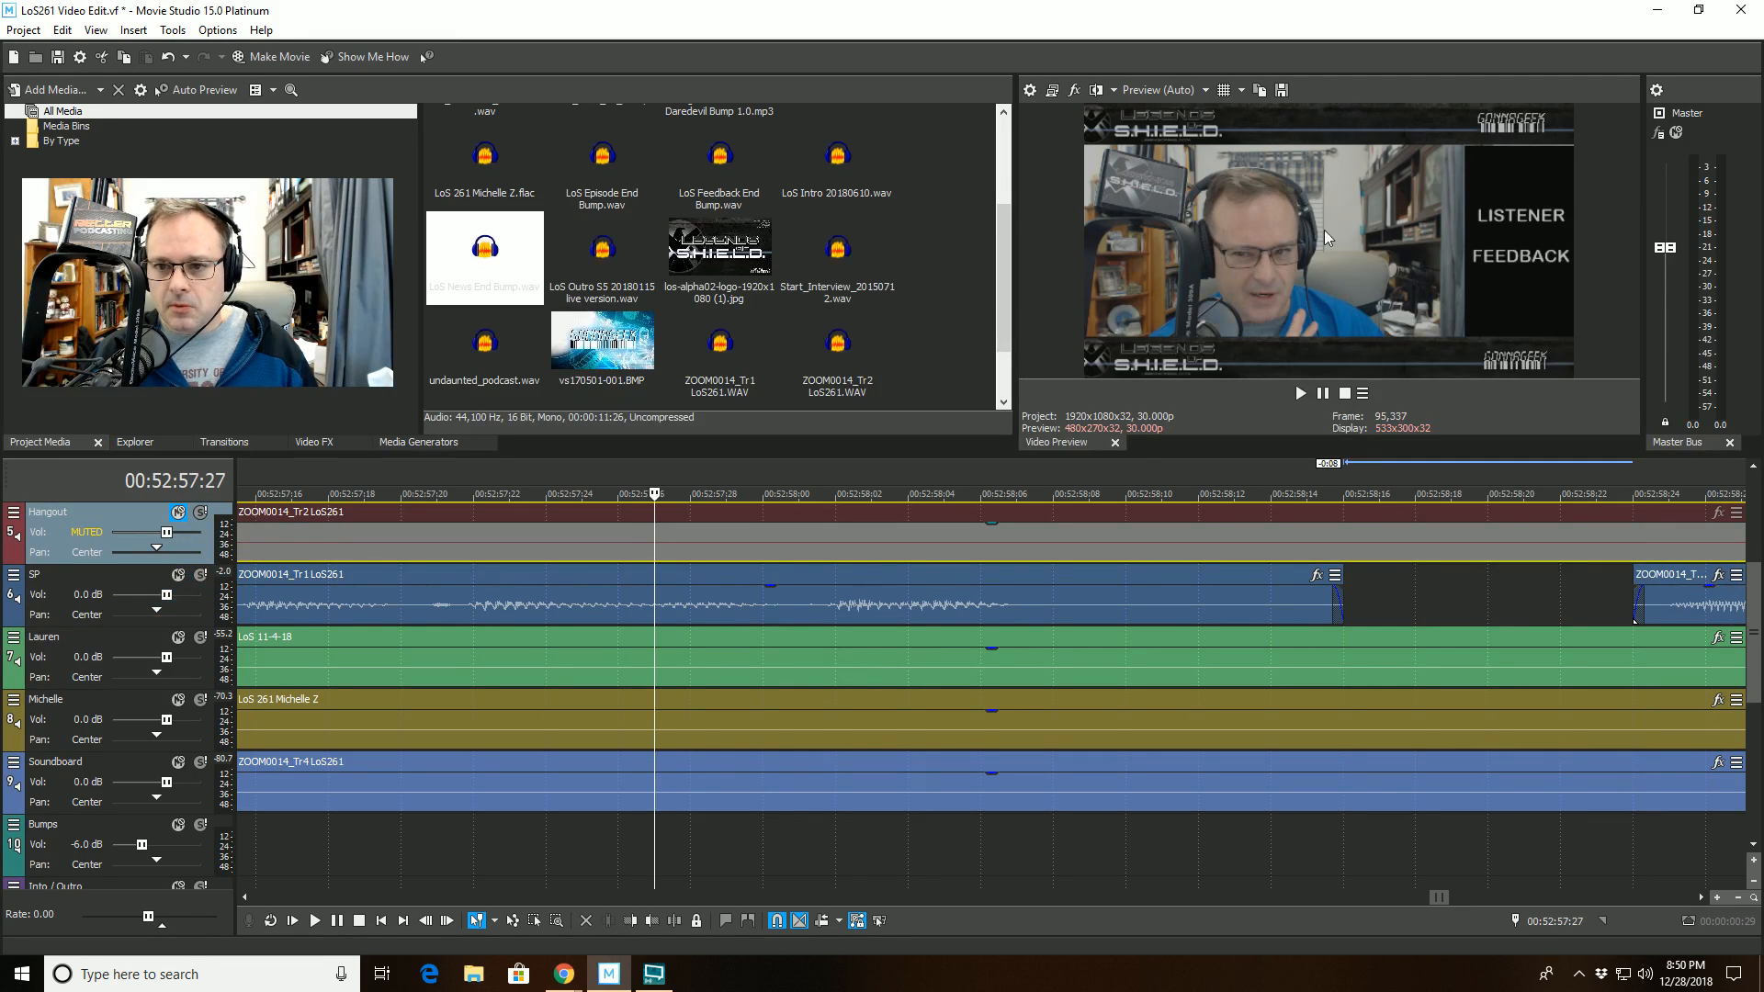
{"action": "key", "text": "space"}
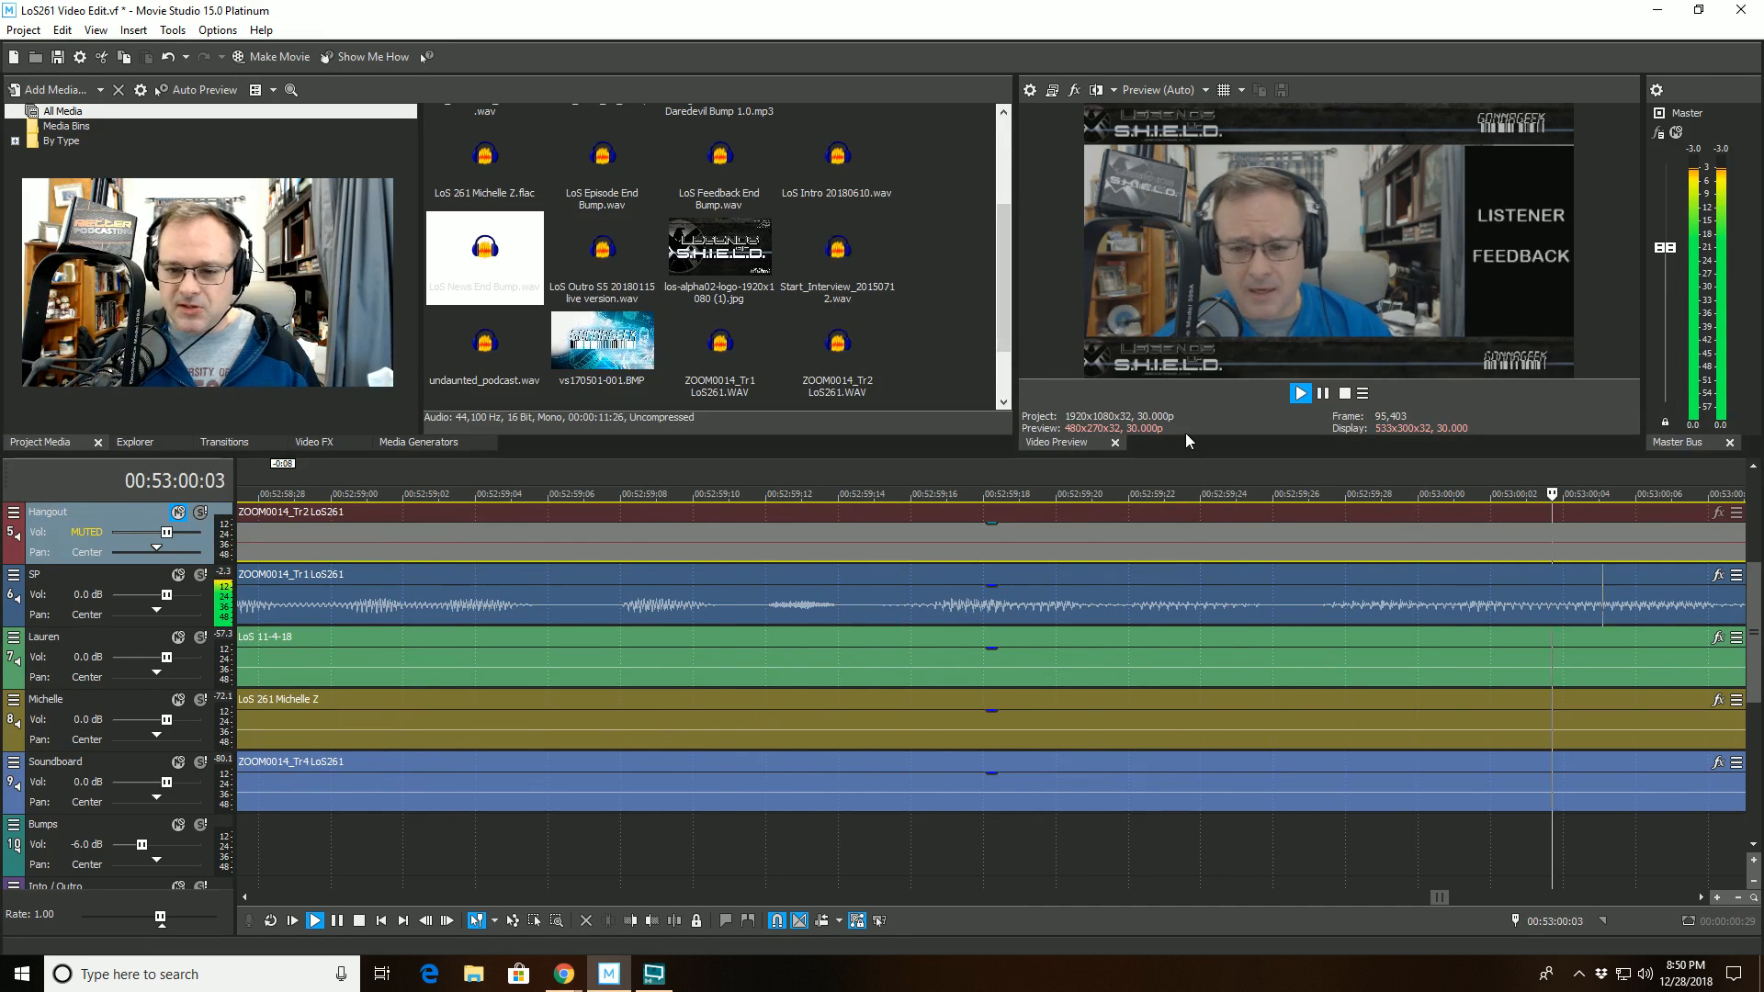
{"action": "scroll", "coordinate": [1138, 588], "scroll_direction": "down", "scroll_amount": 5}
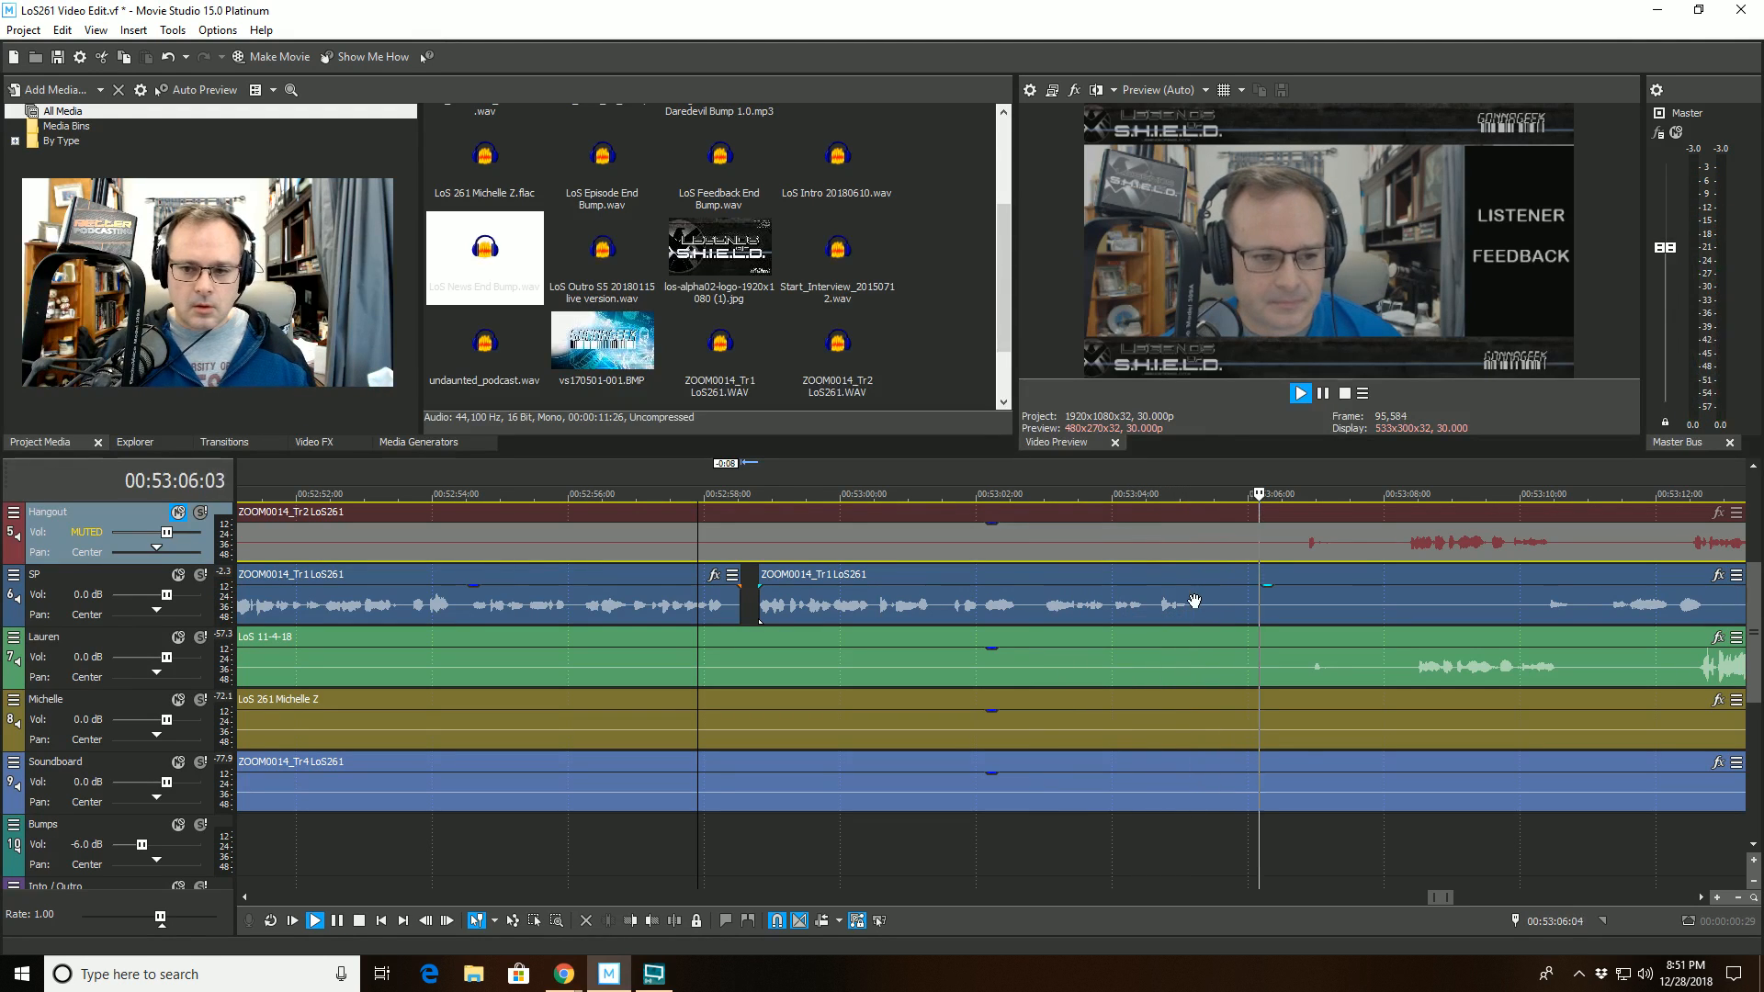
{"action": "scroll", "coordinate": [1274, 666], "scroll_direction": "down", "scroll_amount": 2}
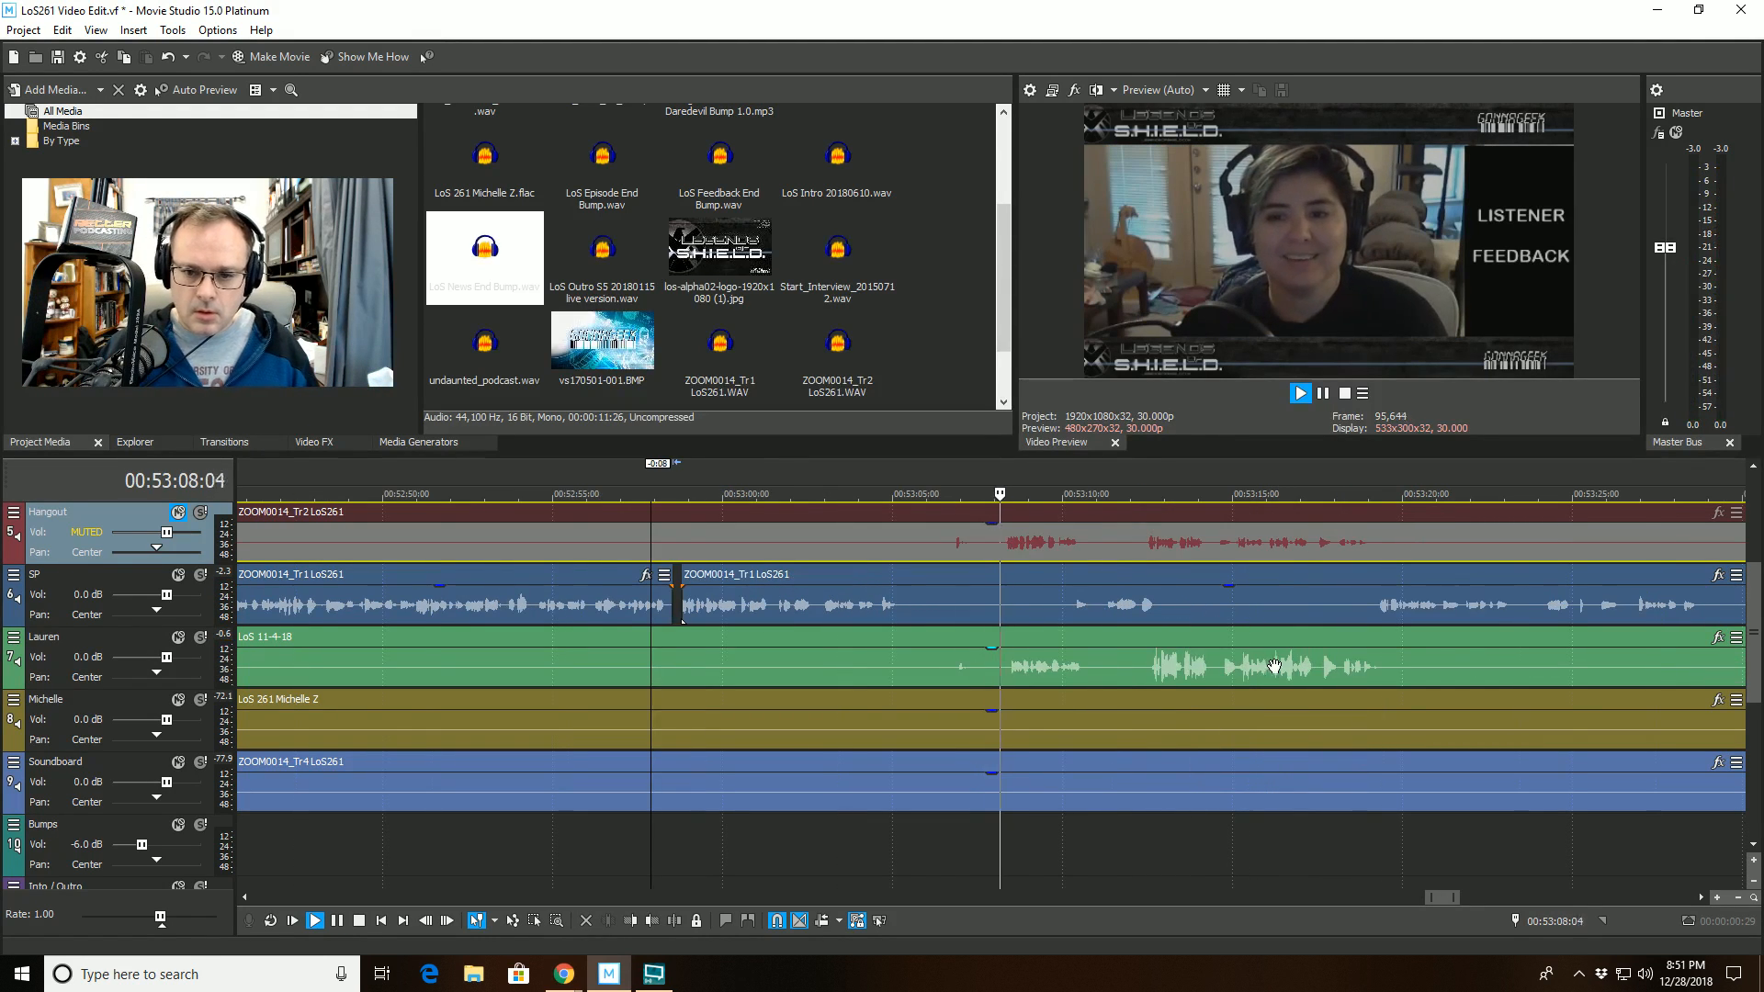
{"action": "scroll", "coordinate": [1274, 666], "scroll_direction": "up", "scroll_amount": 4}
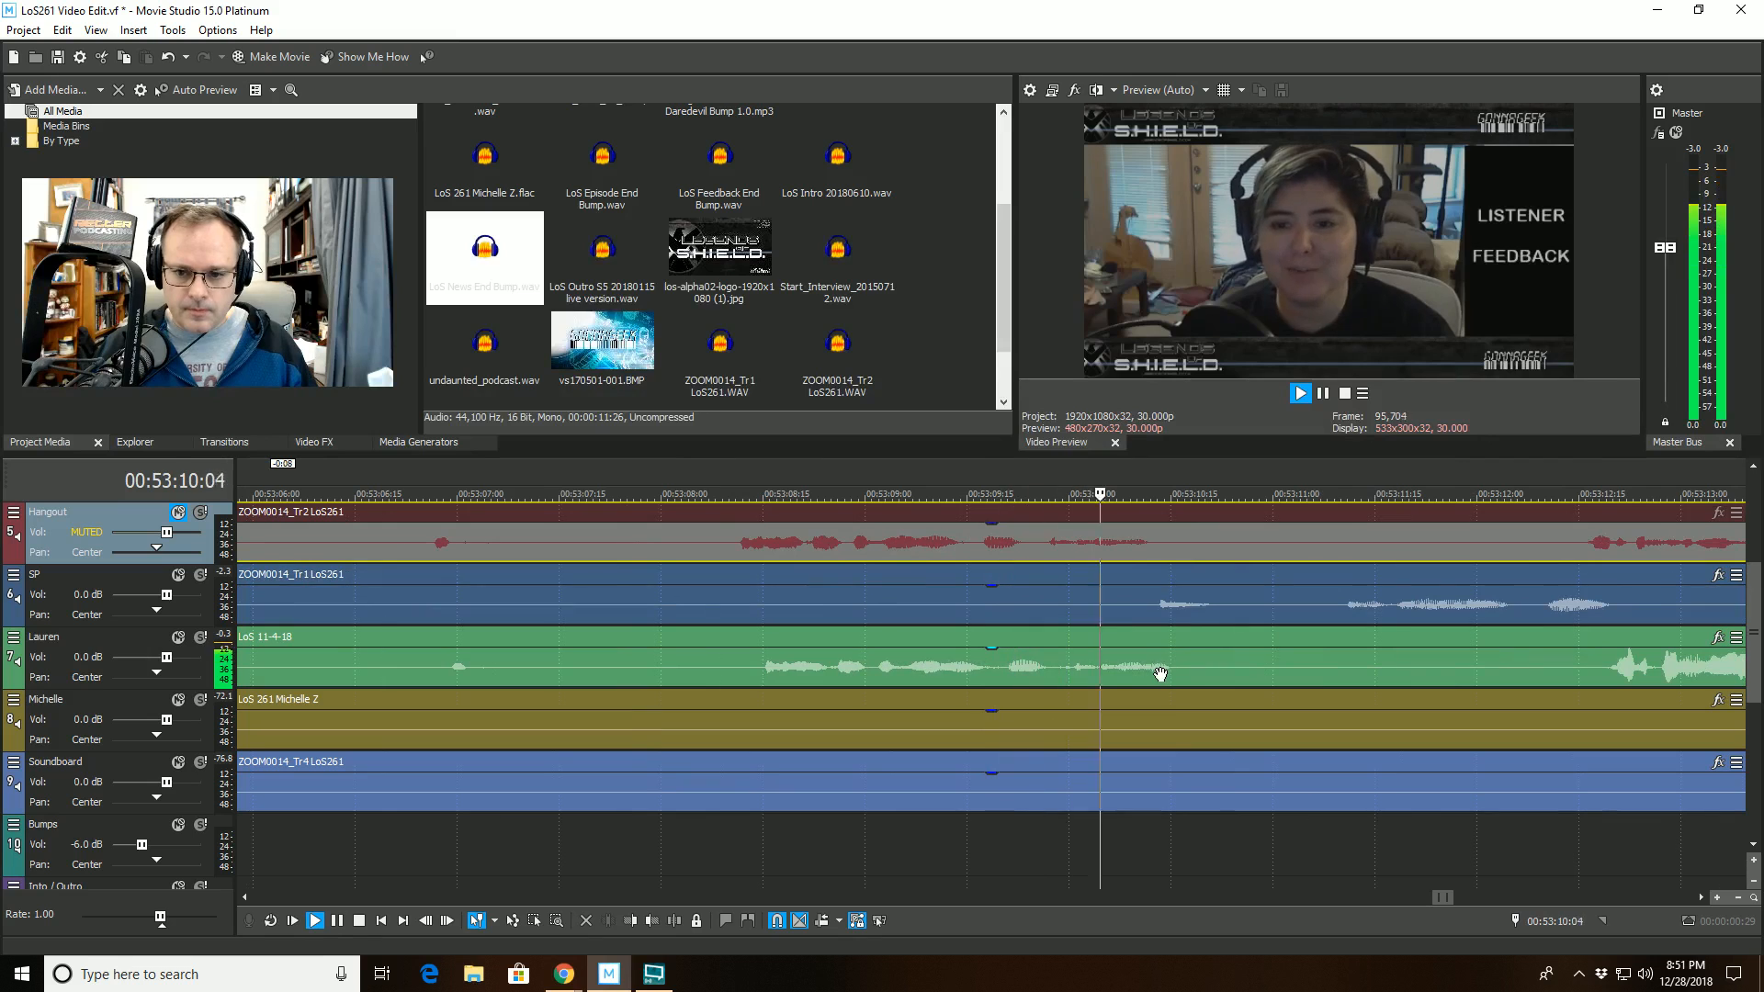
{"action": "scroll", "coordinate": [1140, 612], "scroll_direction": "down", "scroll_amount": 3}
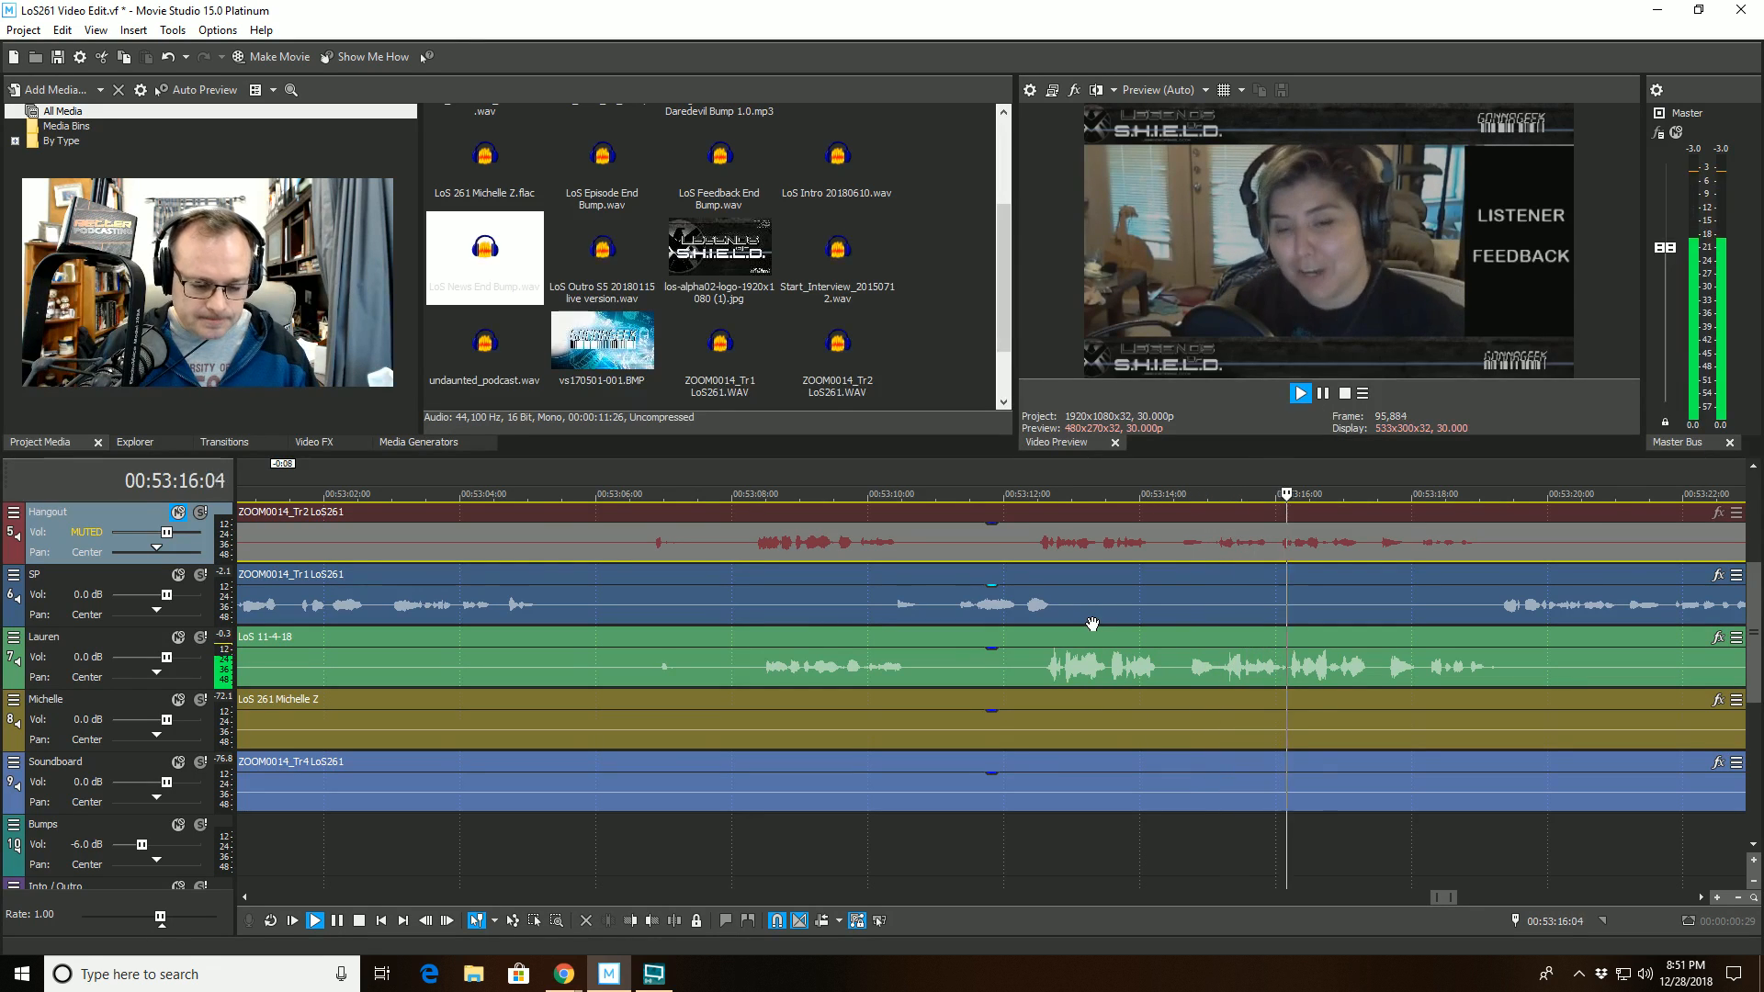
{"action": "scroll", "coordinate": [1092, 624], "scroll_direction": "down", "scroll_amount": 2}
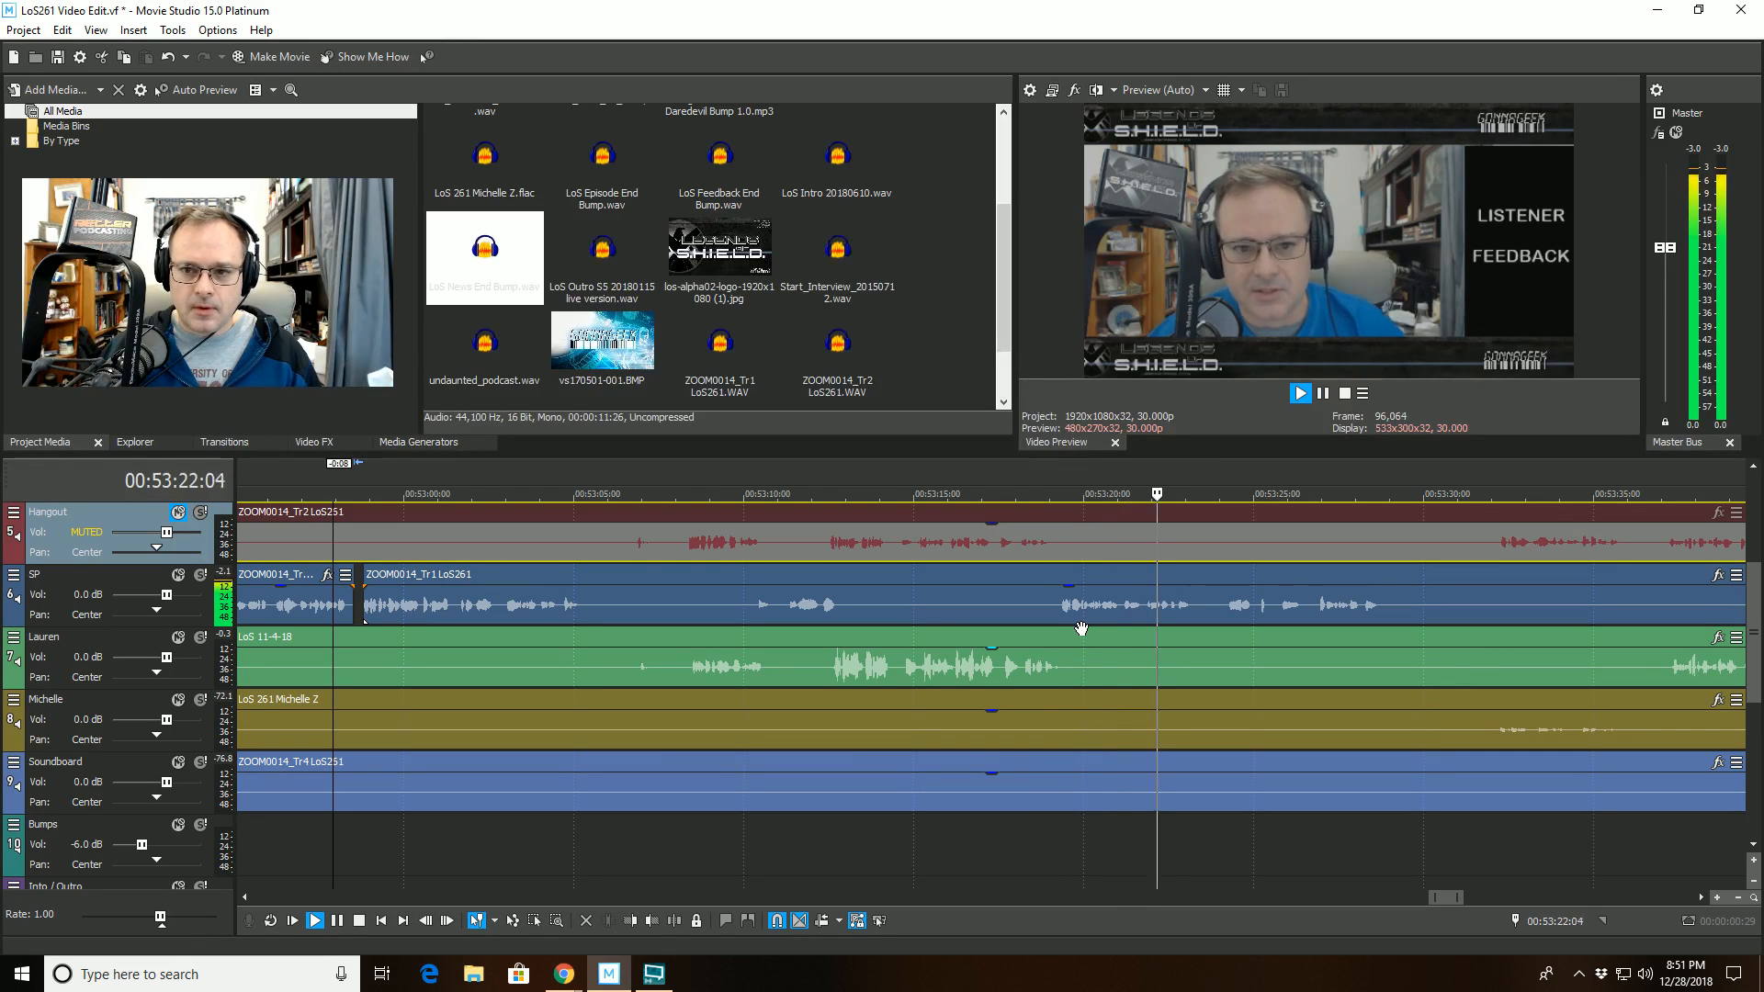
{"action": "scroll", "coordinate": [1075, 630], "scroll_direction": "down", "scroll_amount": 1}
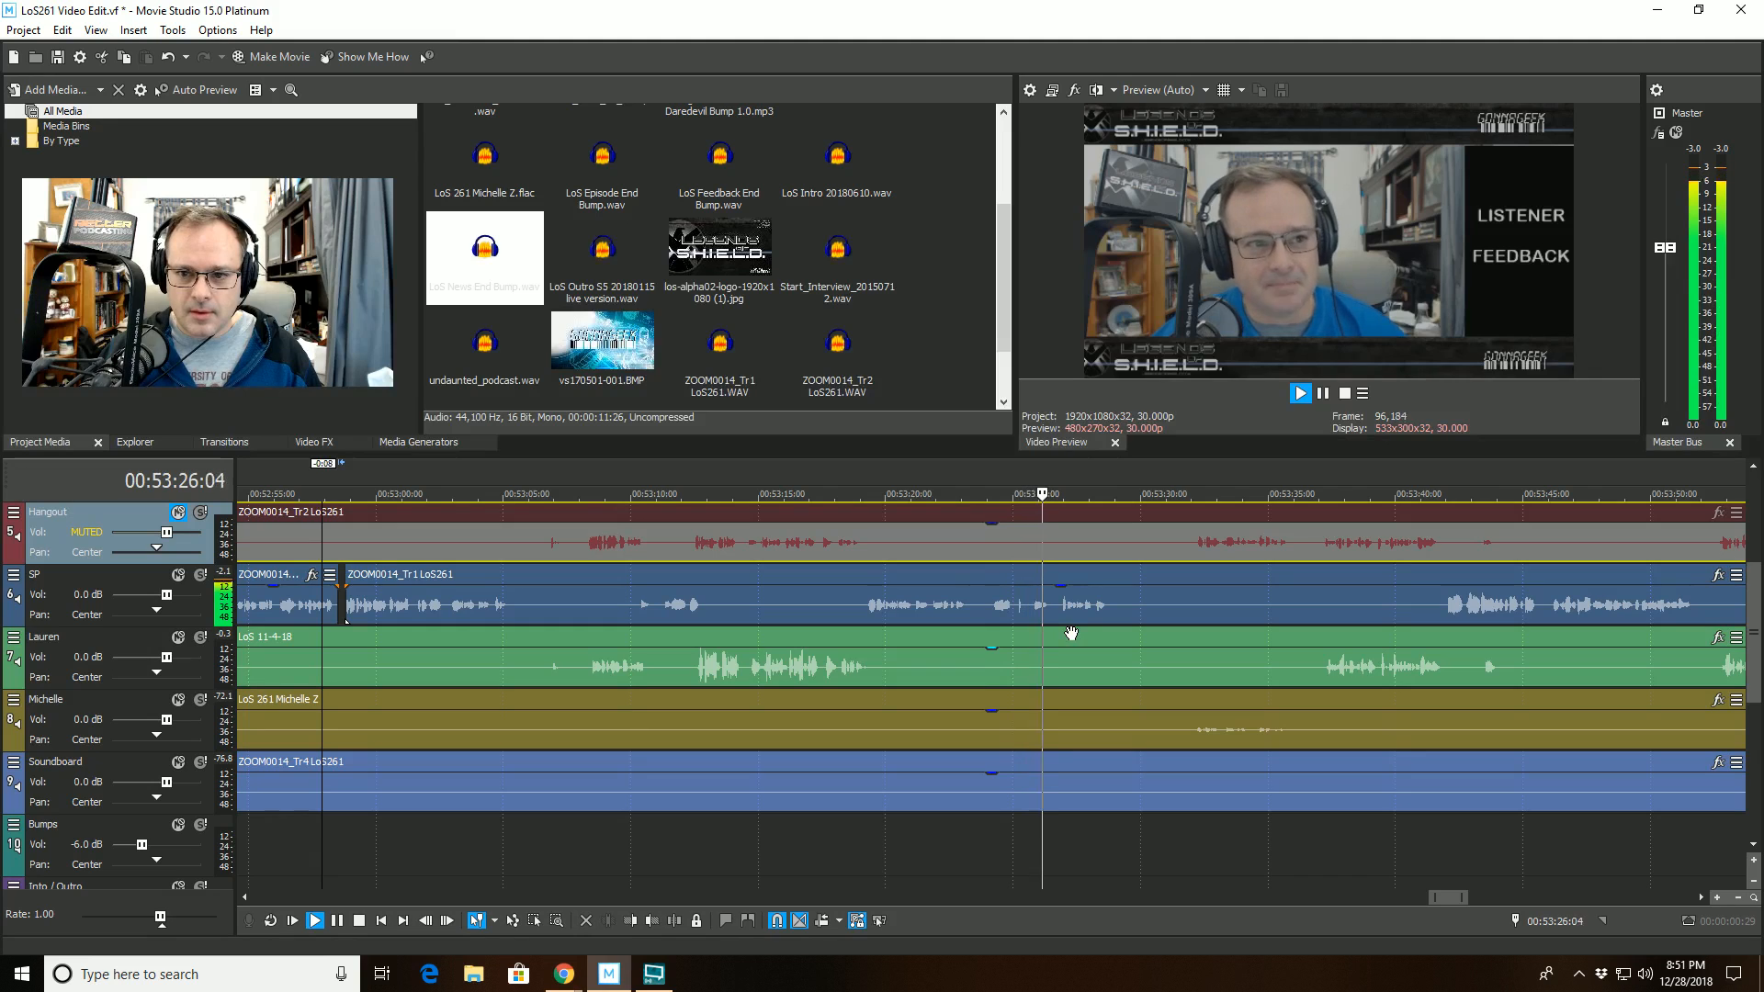
{"action": "scroll", "coordinate": [1067, 632], "scroll_direction": "down", "scroll_amount": 2}
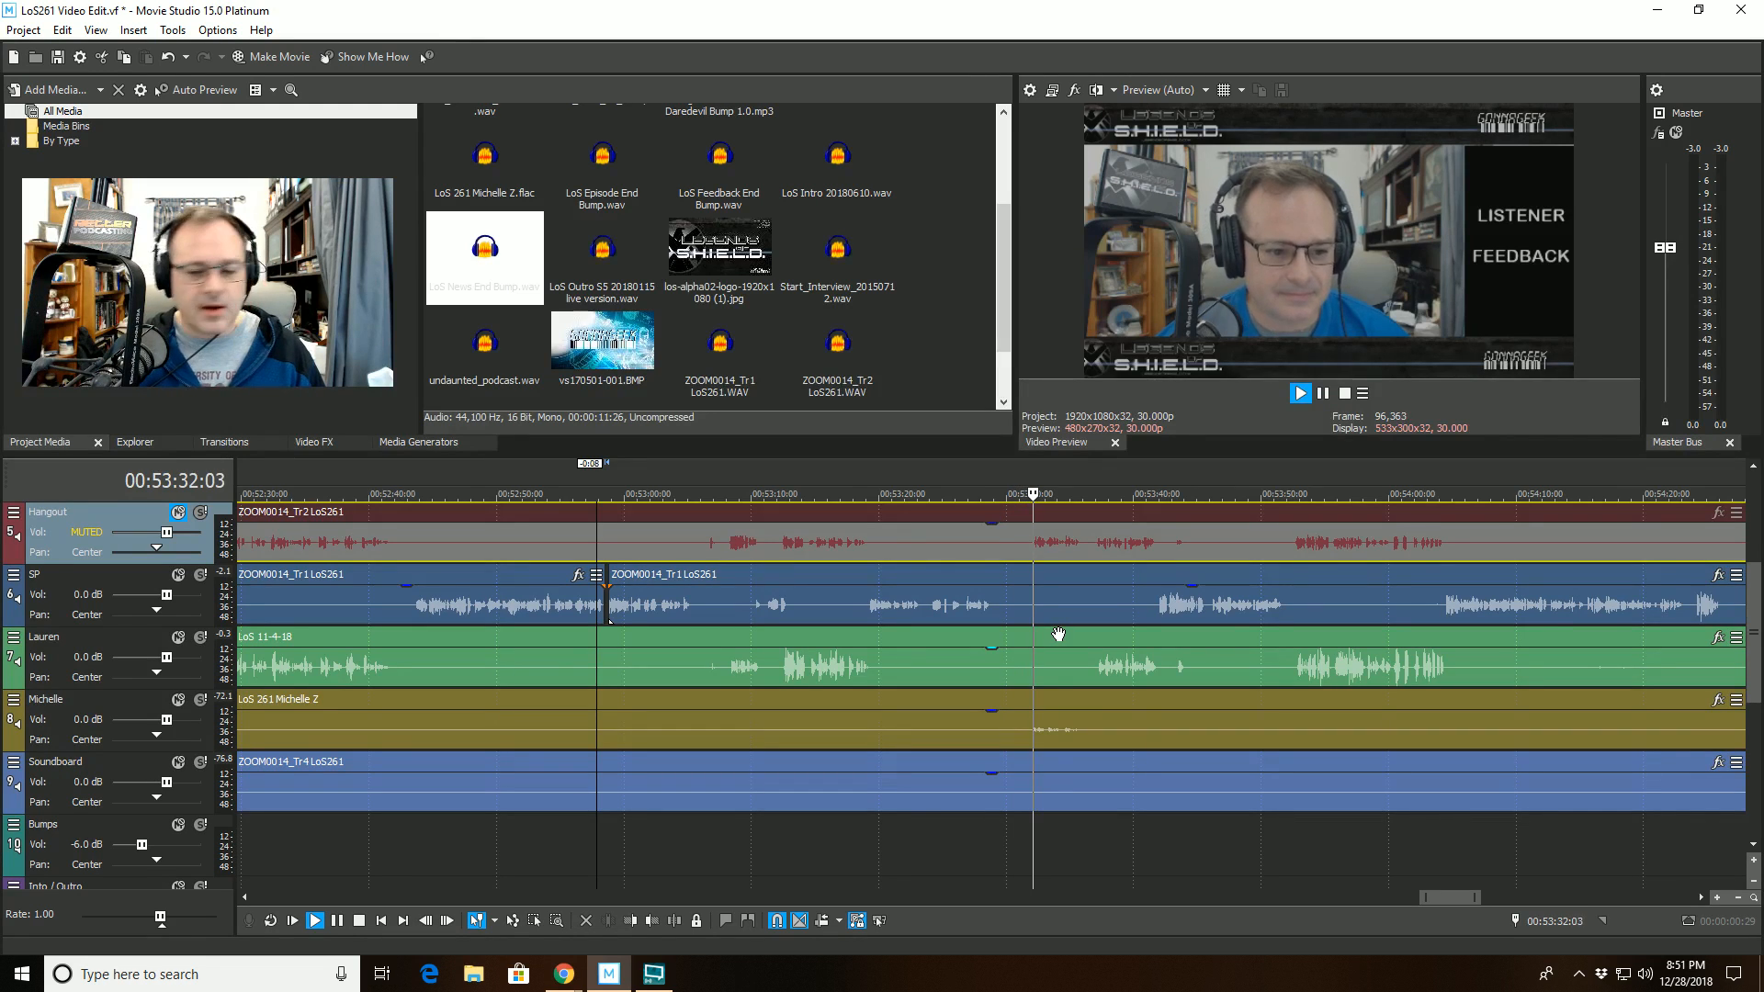
- Replay from 00:53:31:07, split the LoS 11-4-18 clip on track 7 at 00:53:33:19 and trim the start of its second part to 00:53:37:00
{"action": "left_click", "coordinate": [1021, 654]}
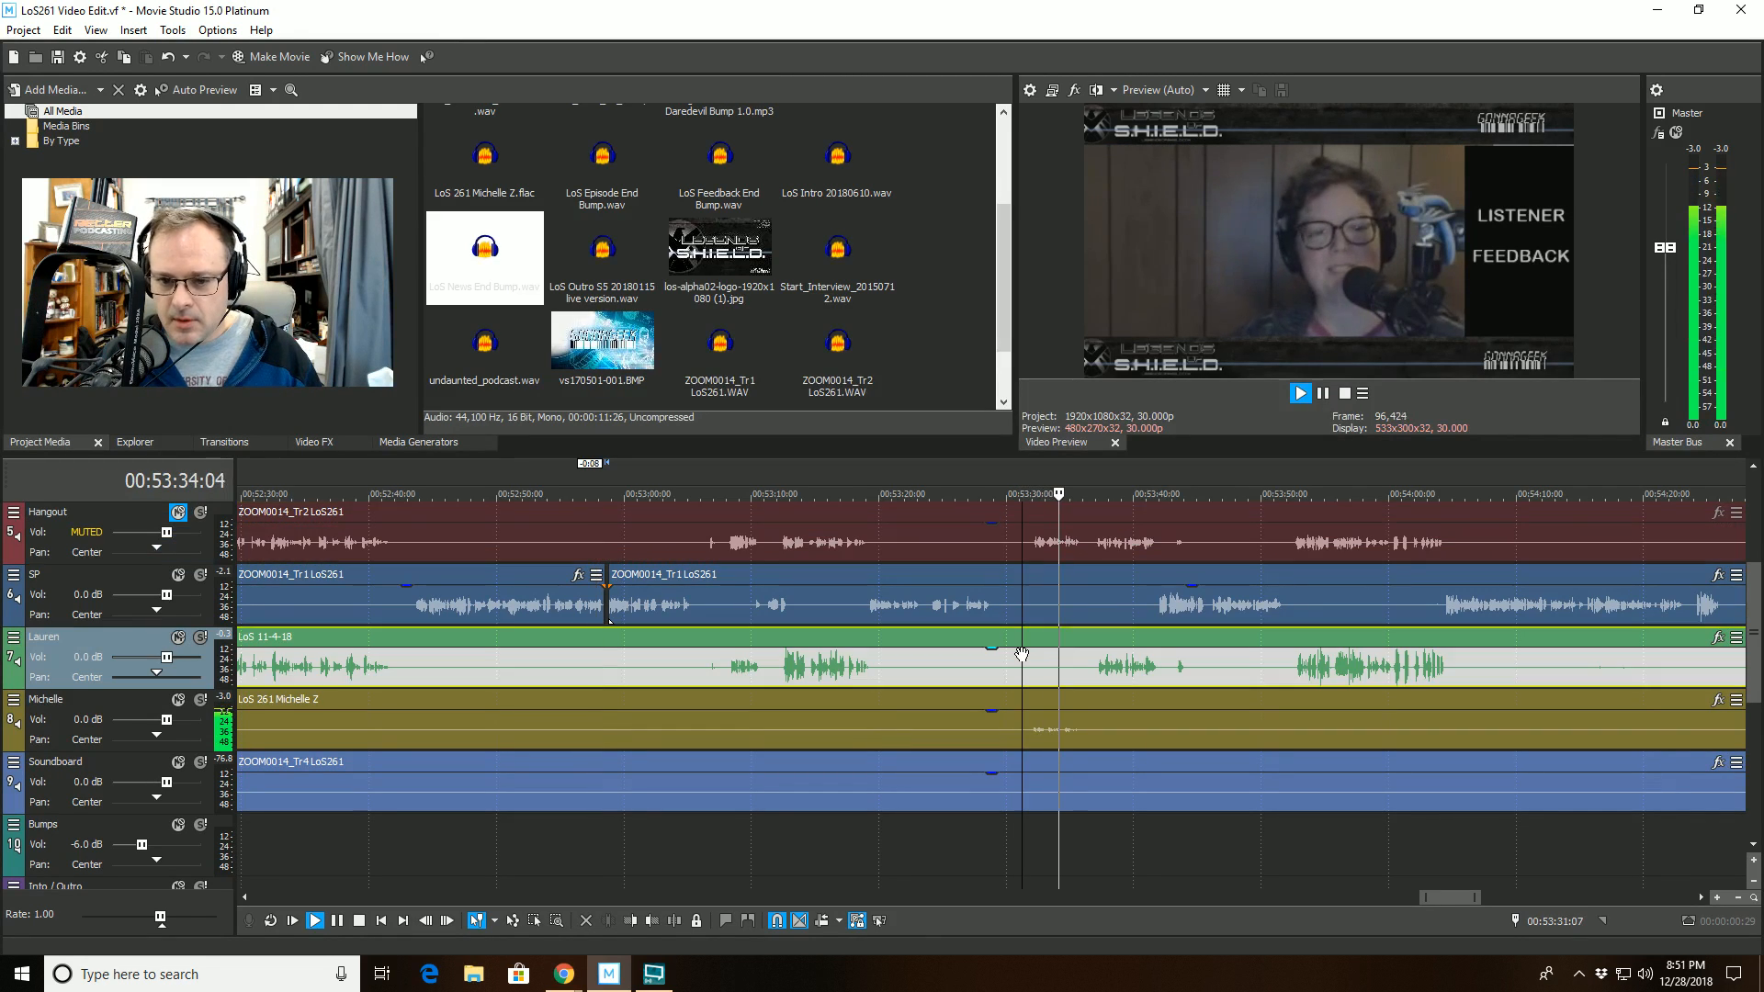
{"action": "key", "text": "space"}
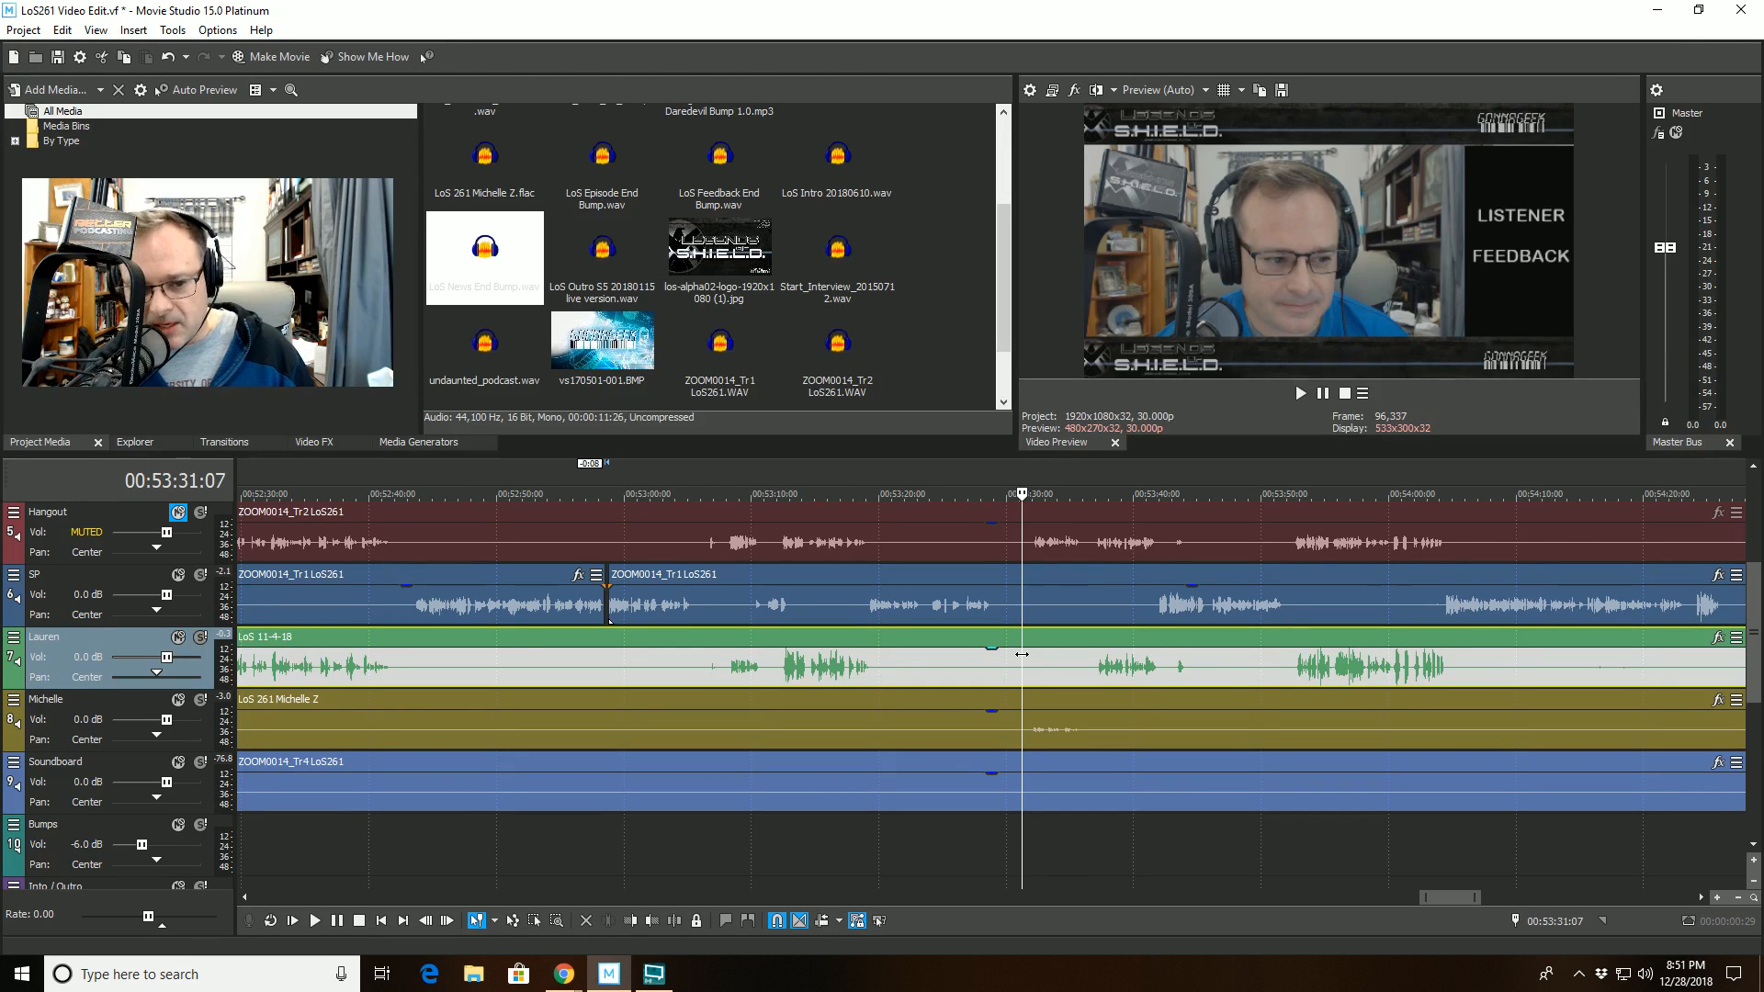
{"action": "key", "text": "space"}
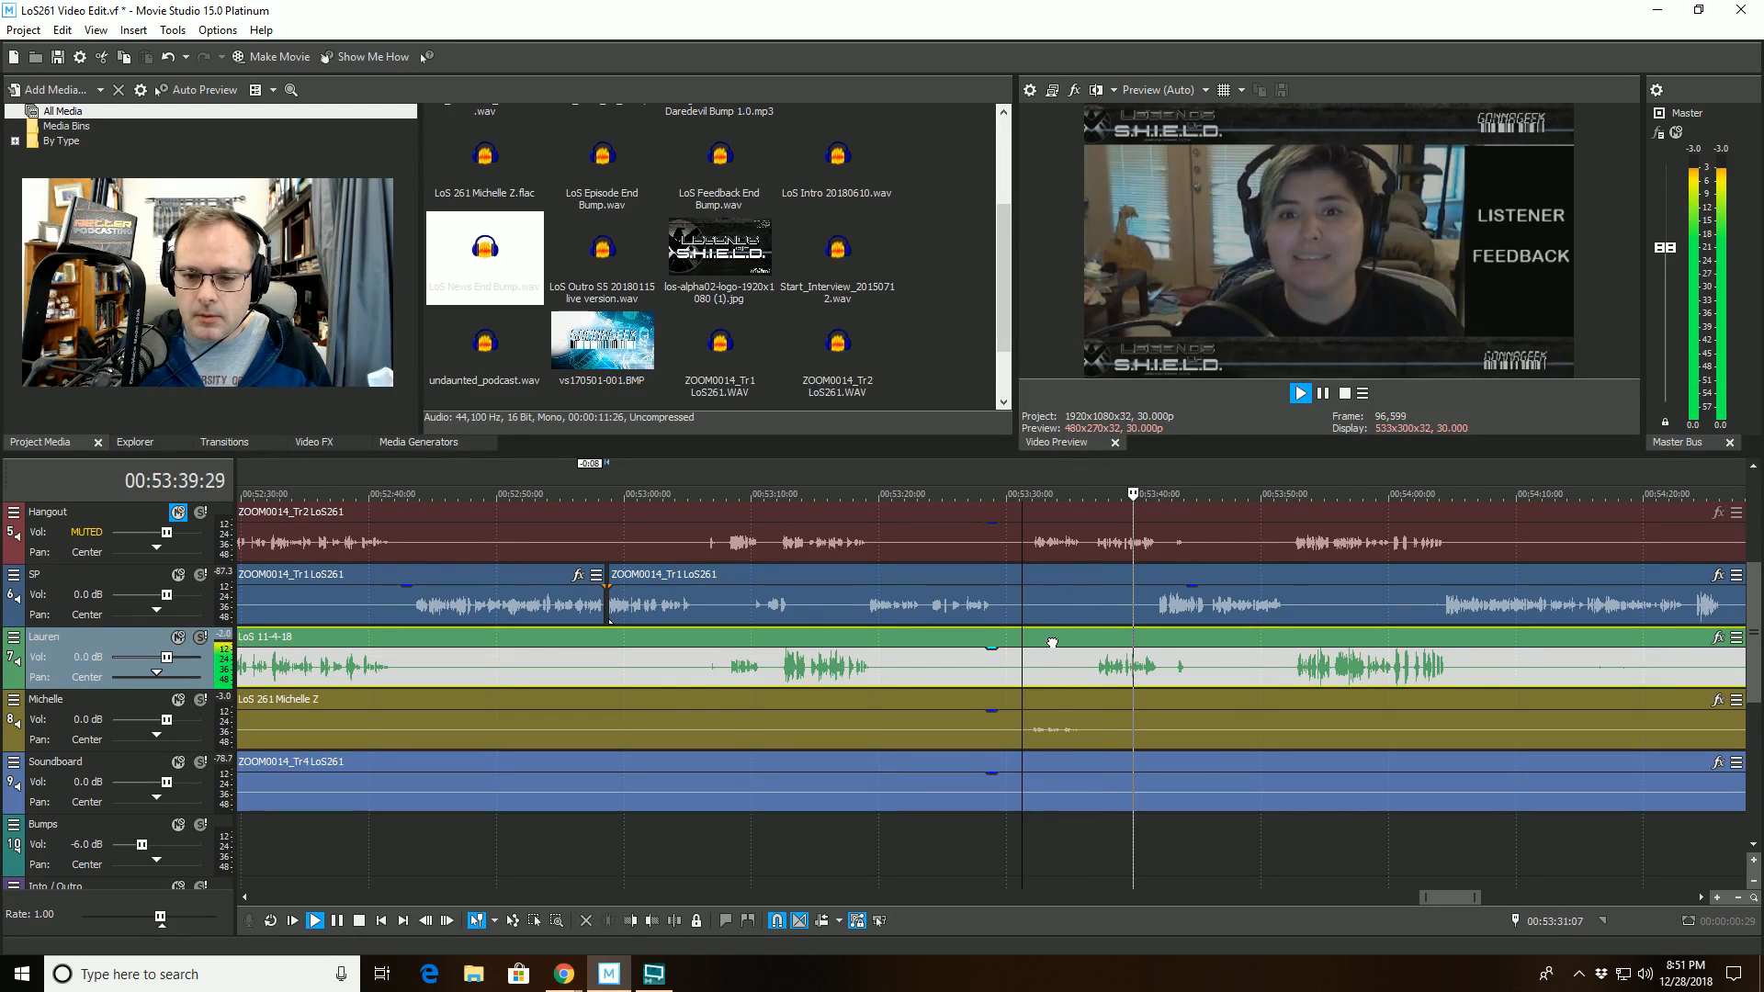
{"action": "left_click", "coordinate": [1040, 674]}
{"action": "left_click", "coordinate": [686, 916]}
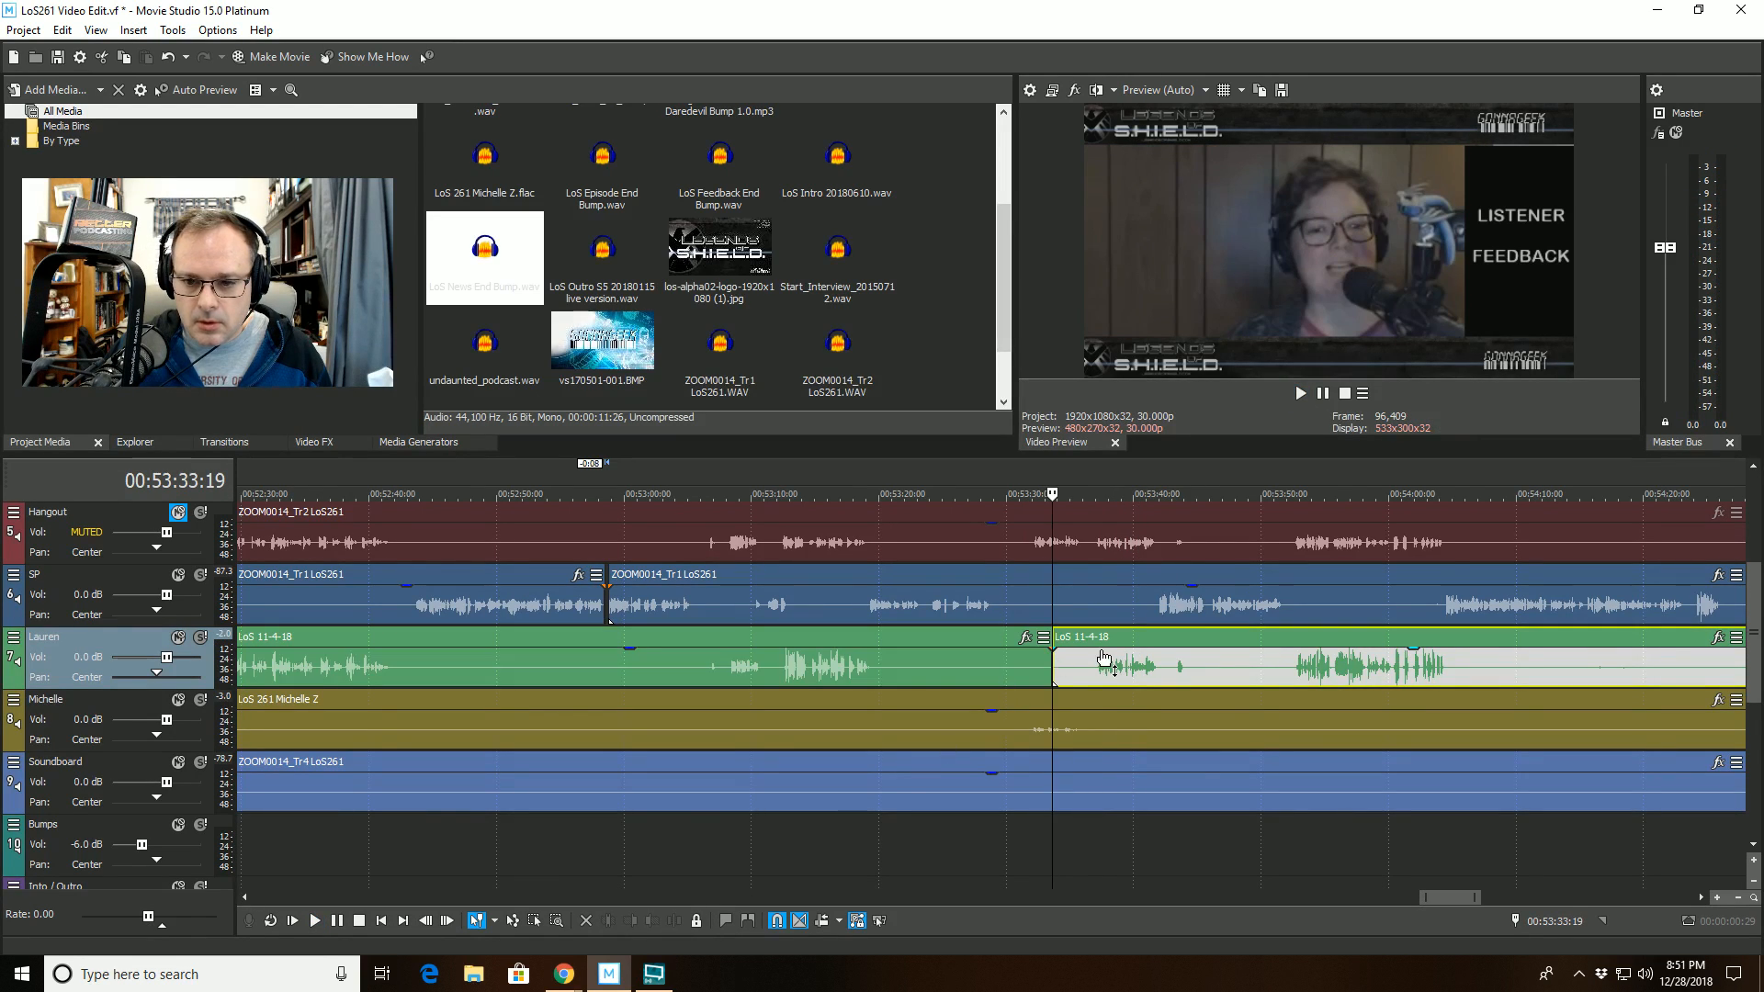
{"action": "left_click", "coordinate": [1094, 632]}
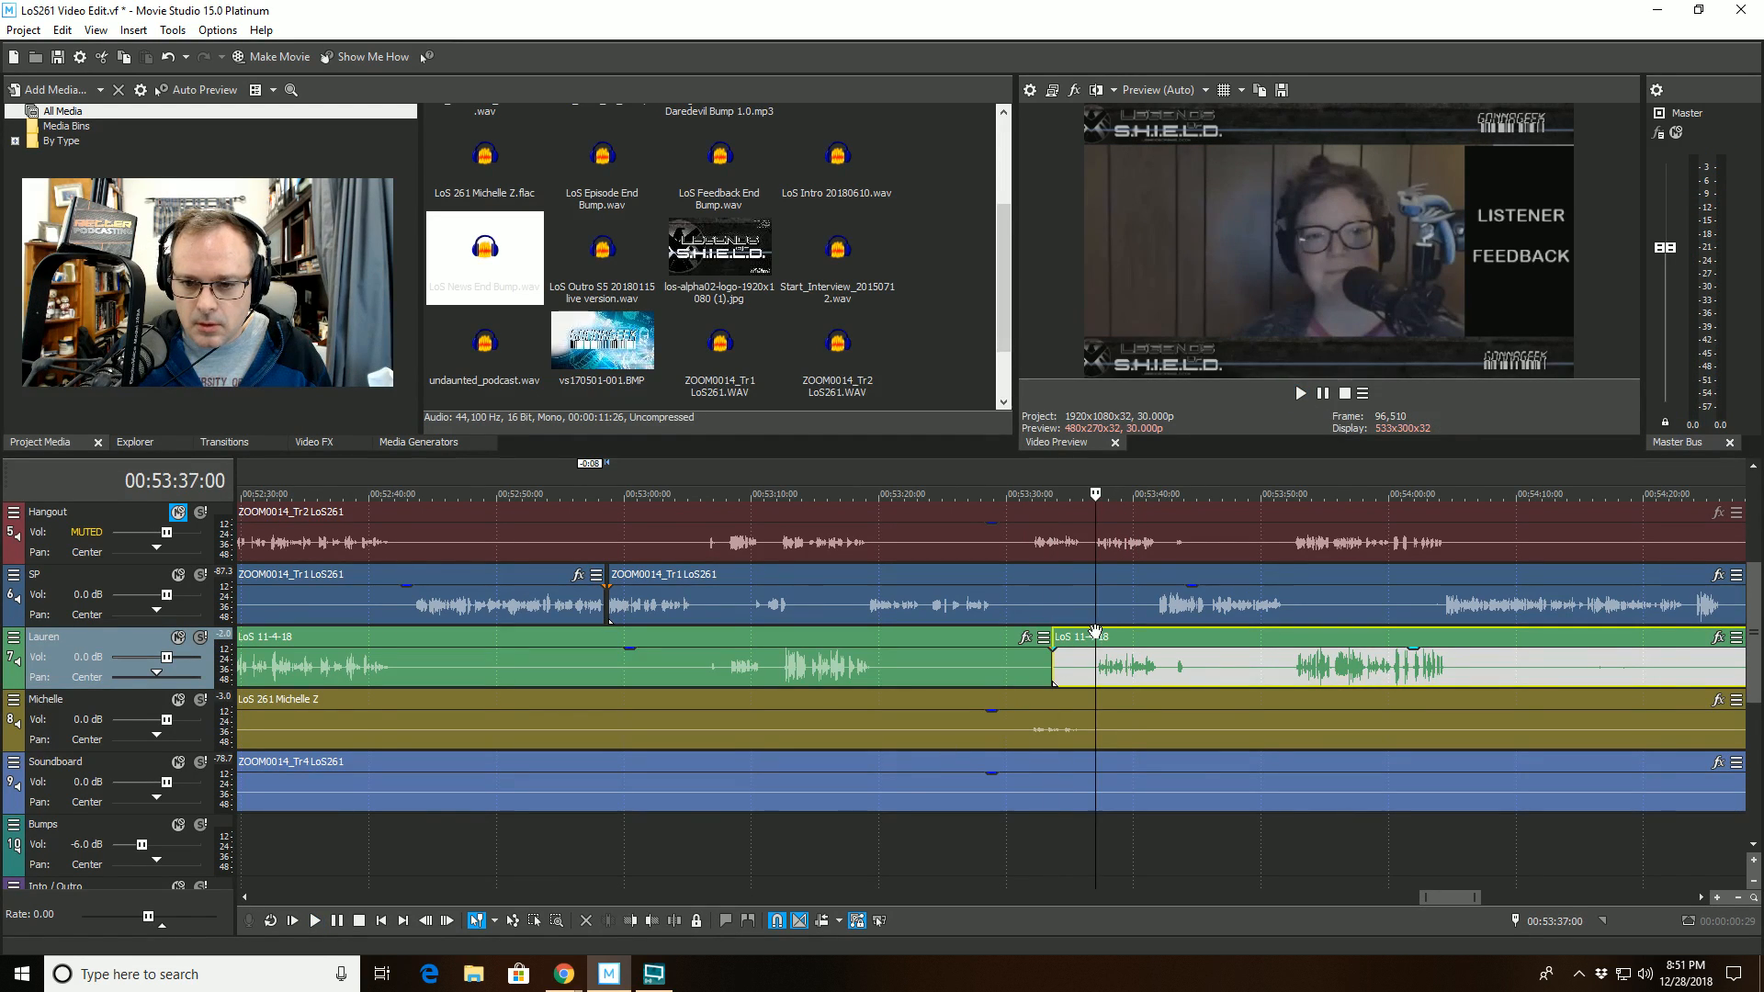
{"action": "left_click", "coordinate": [648, 921]}
- Play back from just before the new gap on track 7 to check the cut and examine the waveforms that follow
{"action": "left_click", "coordinate": [1028, 593]}
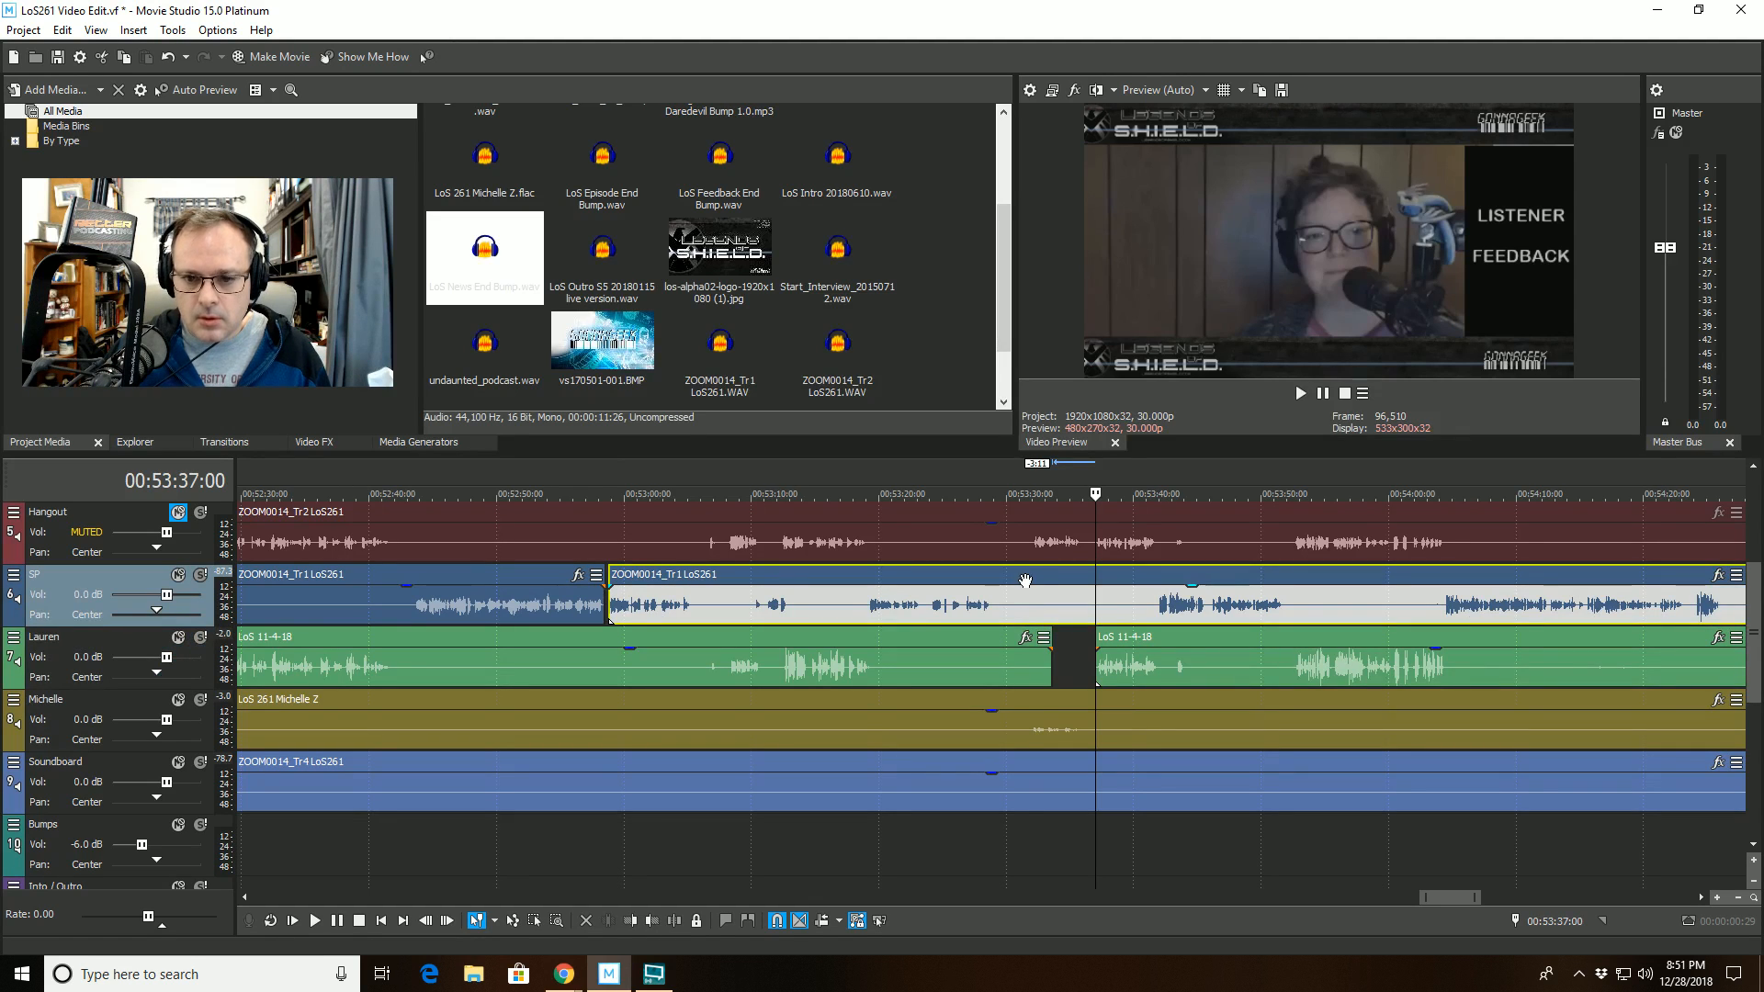
{"action": "key", "text": "space"}
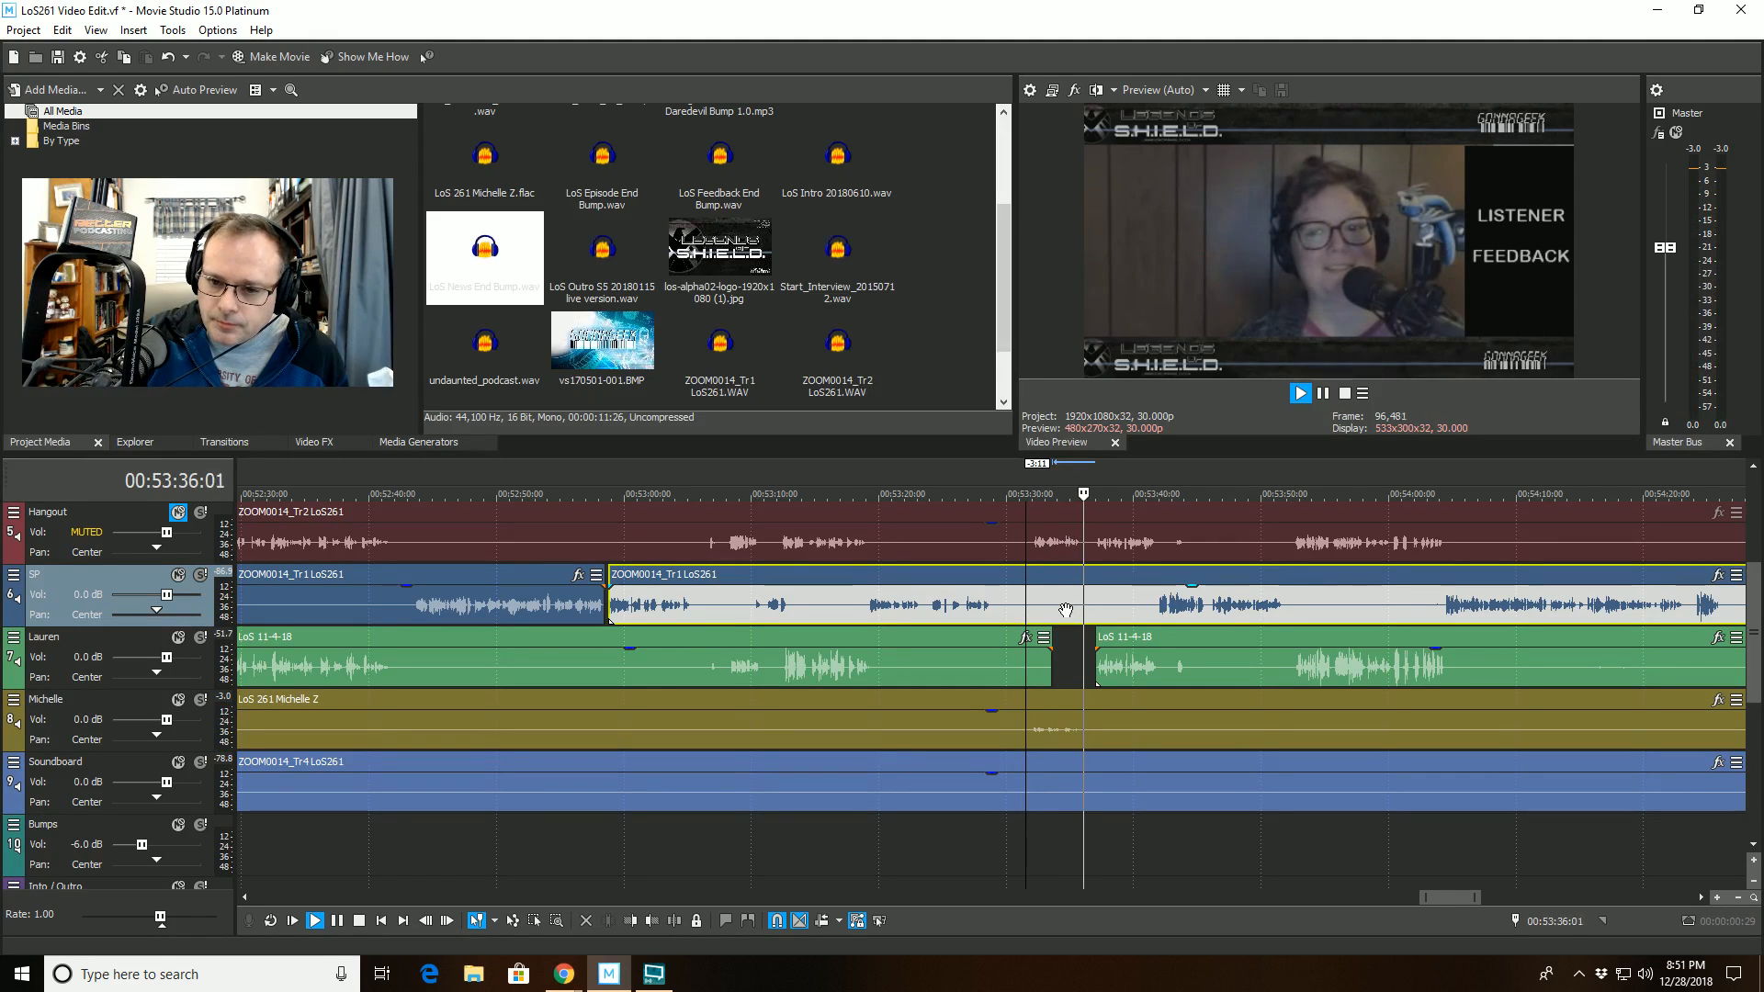
{"action": "scroll", "coordinate": [1065, 611], "scroll_direction": "down", "scroll_amount": 1}
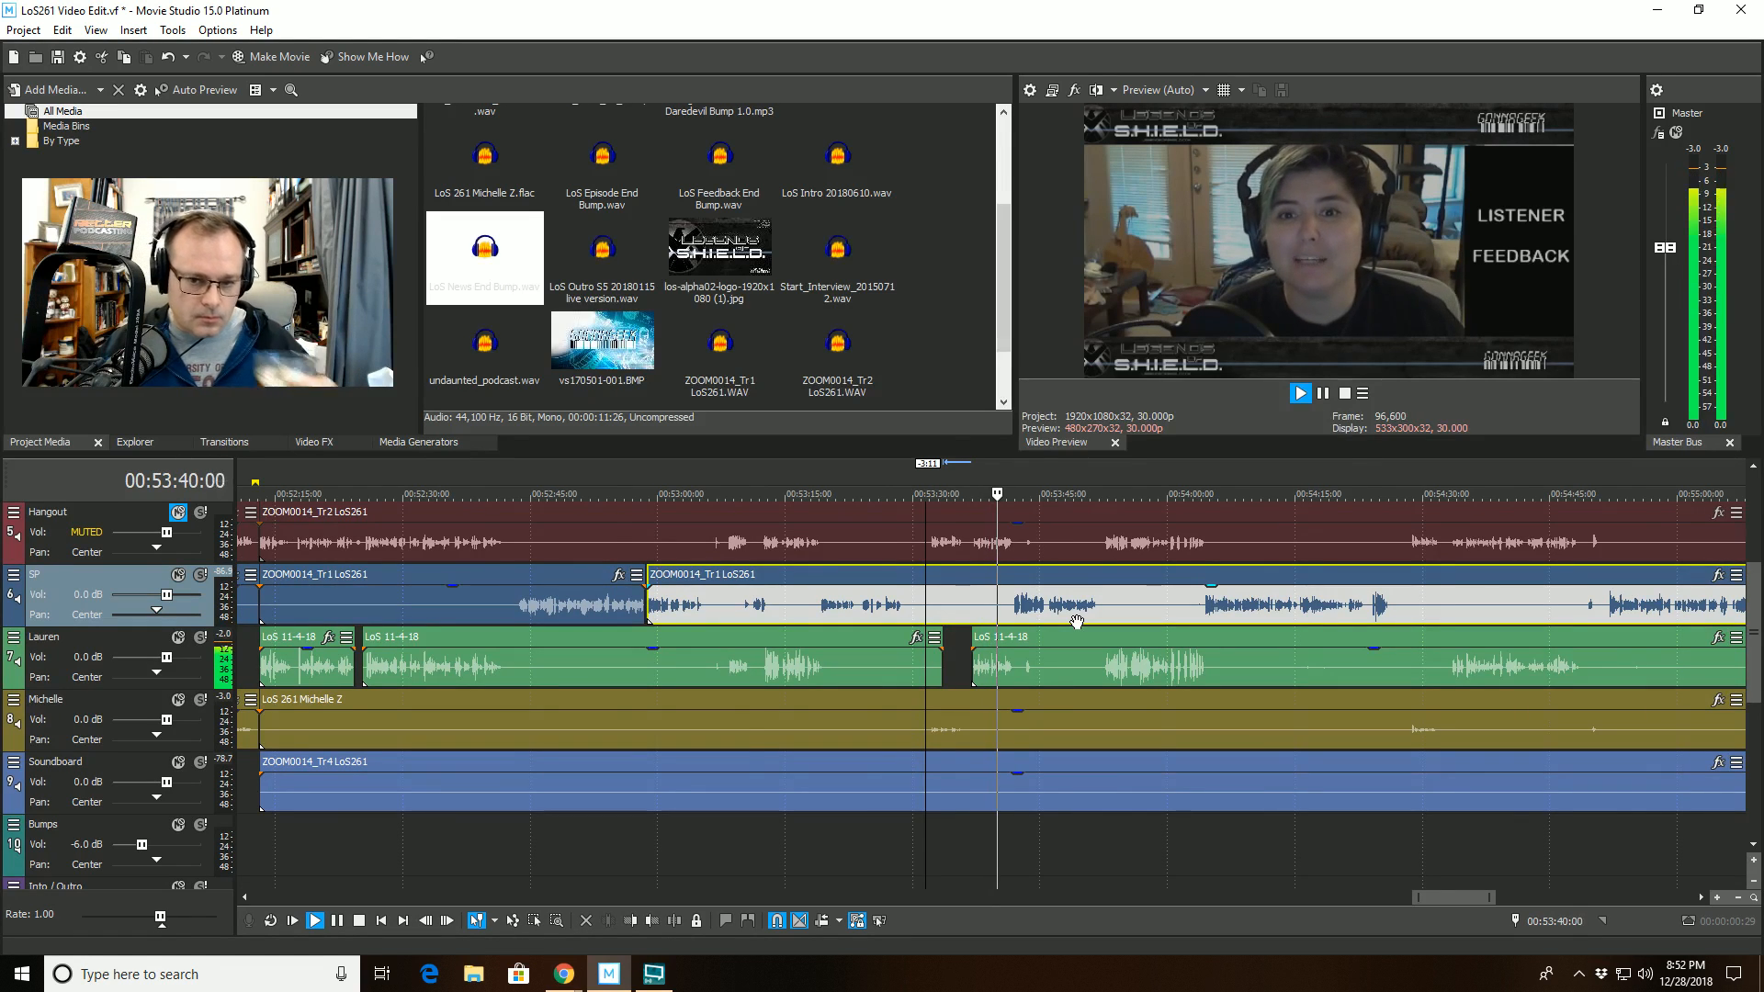
{"action": "scroll", "coordinate": [1076, 622], "scroll_direction": "up", "scroll_amount": 4}
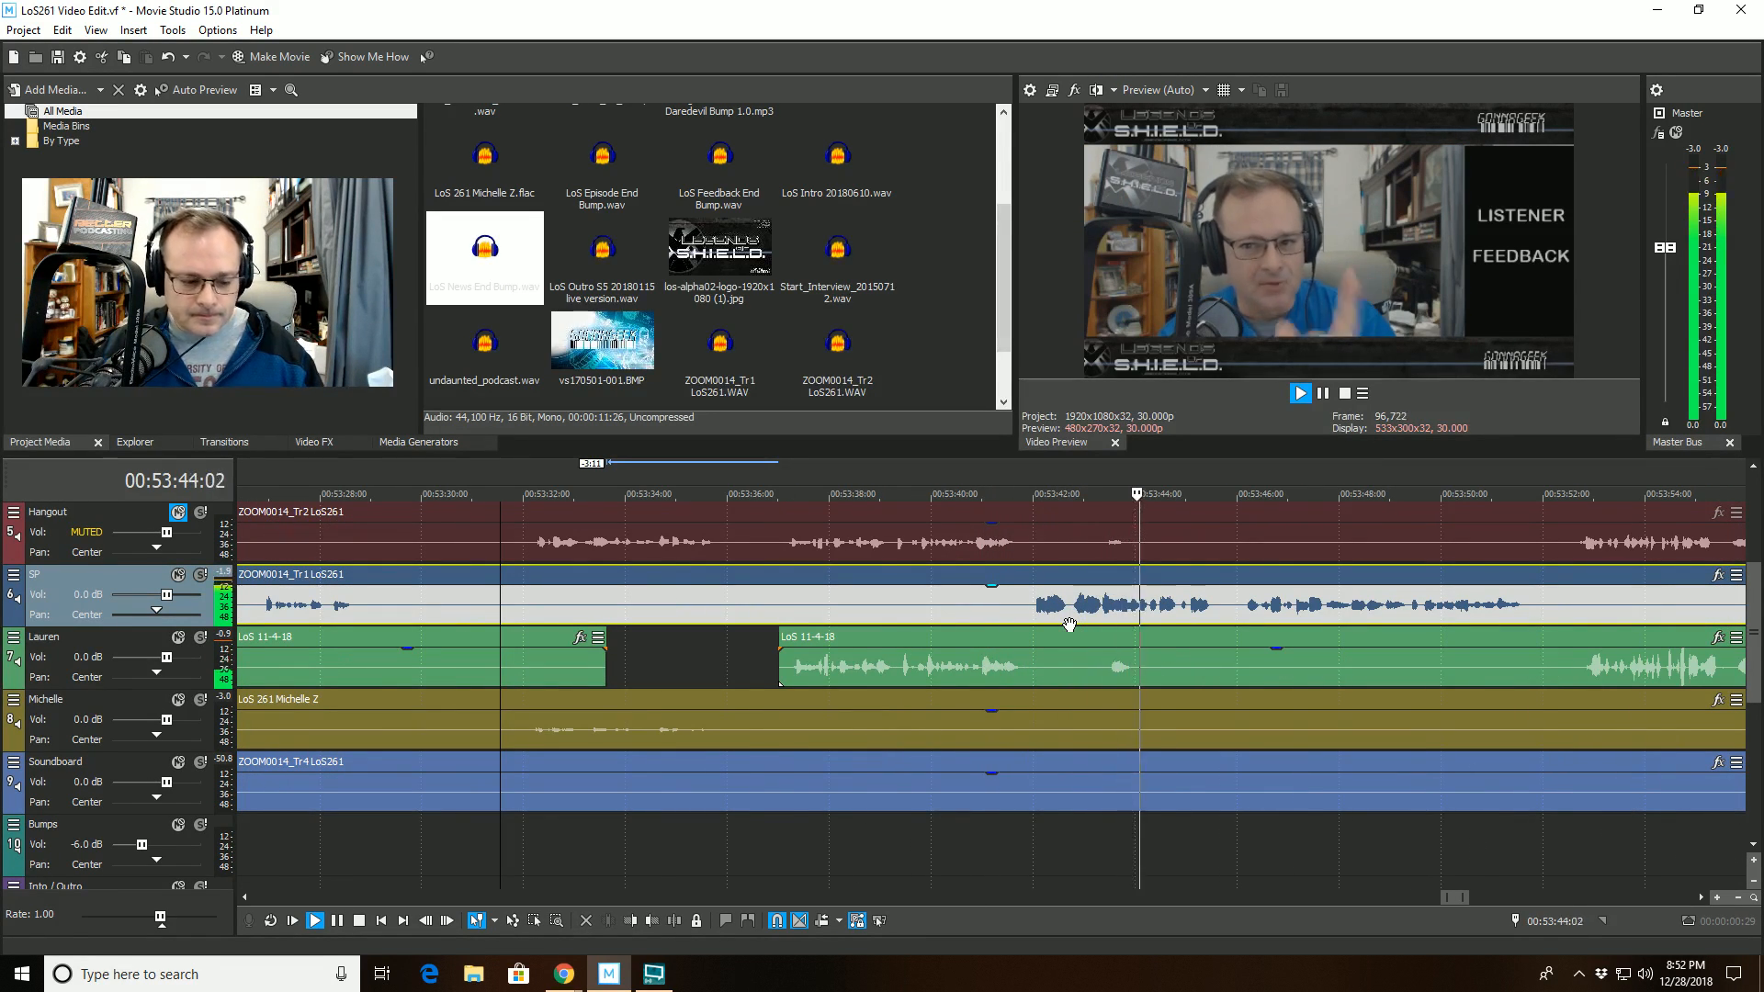
{"action": "scroll", "coordinate": [1069, 625], "scroll_direction": "down", "scroll_amount": 2}
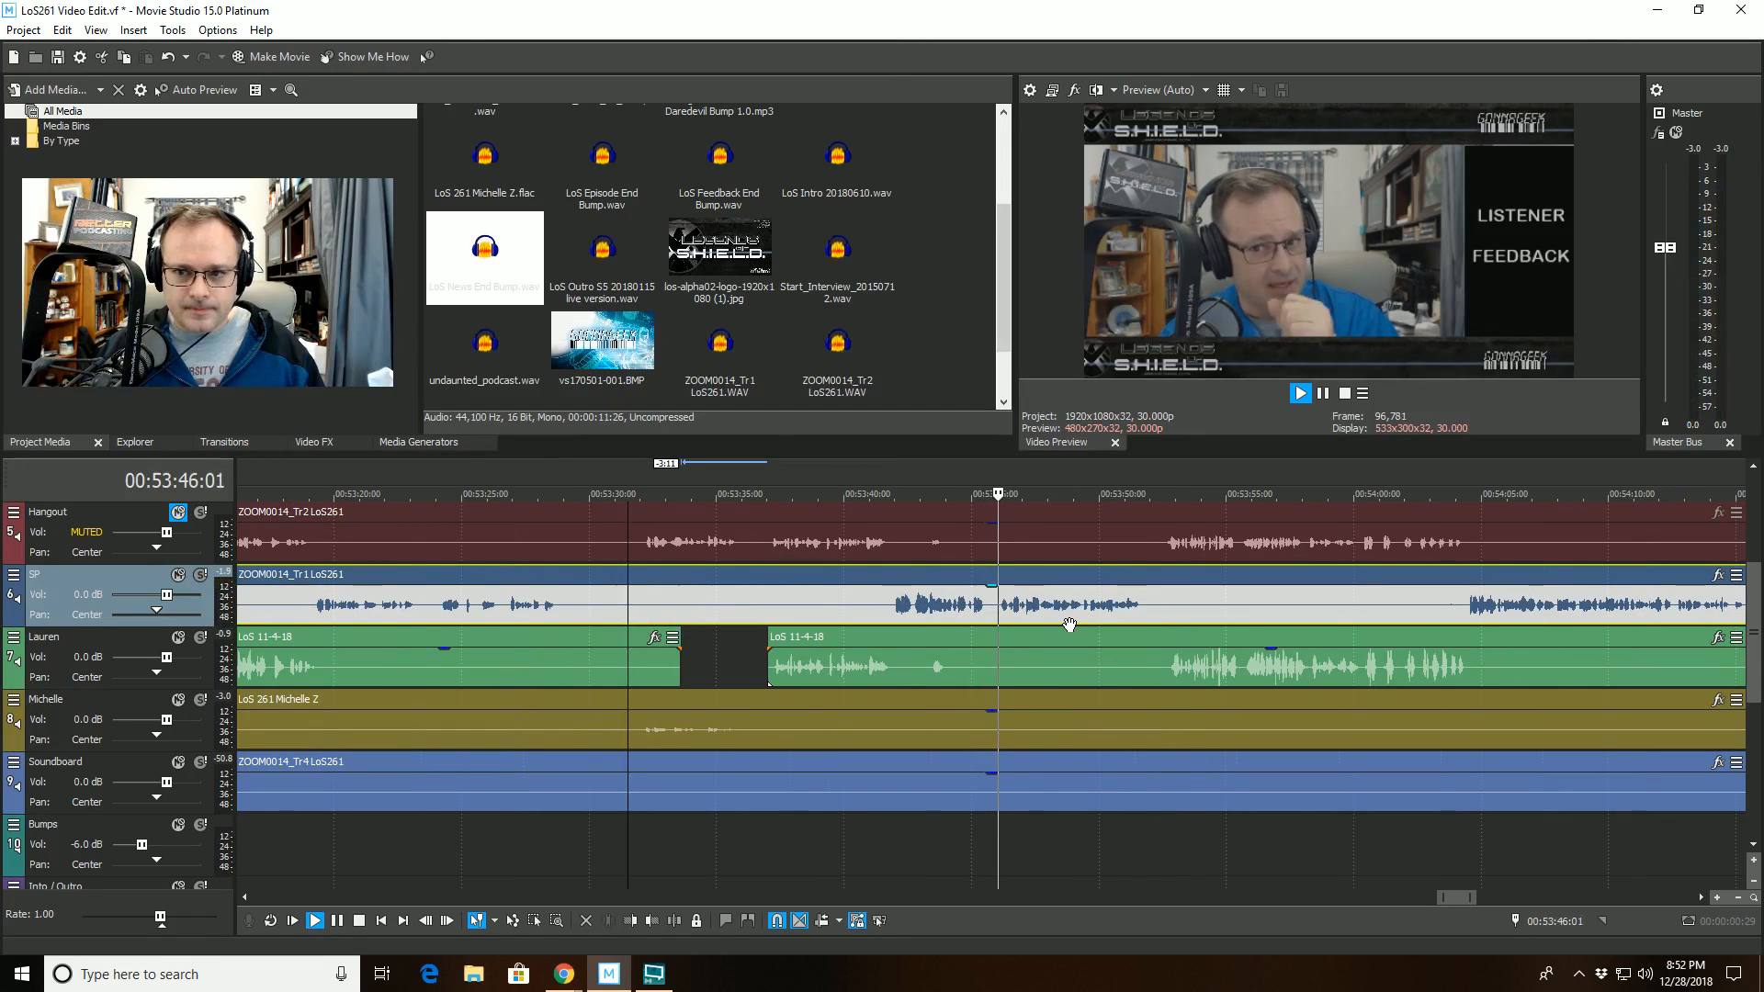
{"action": "scroll", "coordinate": [1069, 625], "scroll_direction": "down", "scroll_amount": 2}
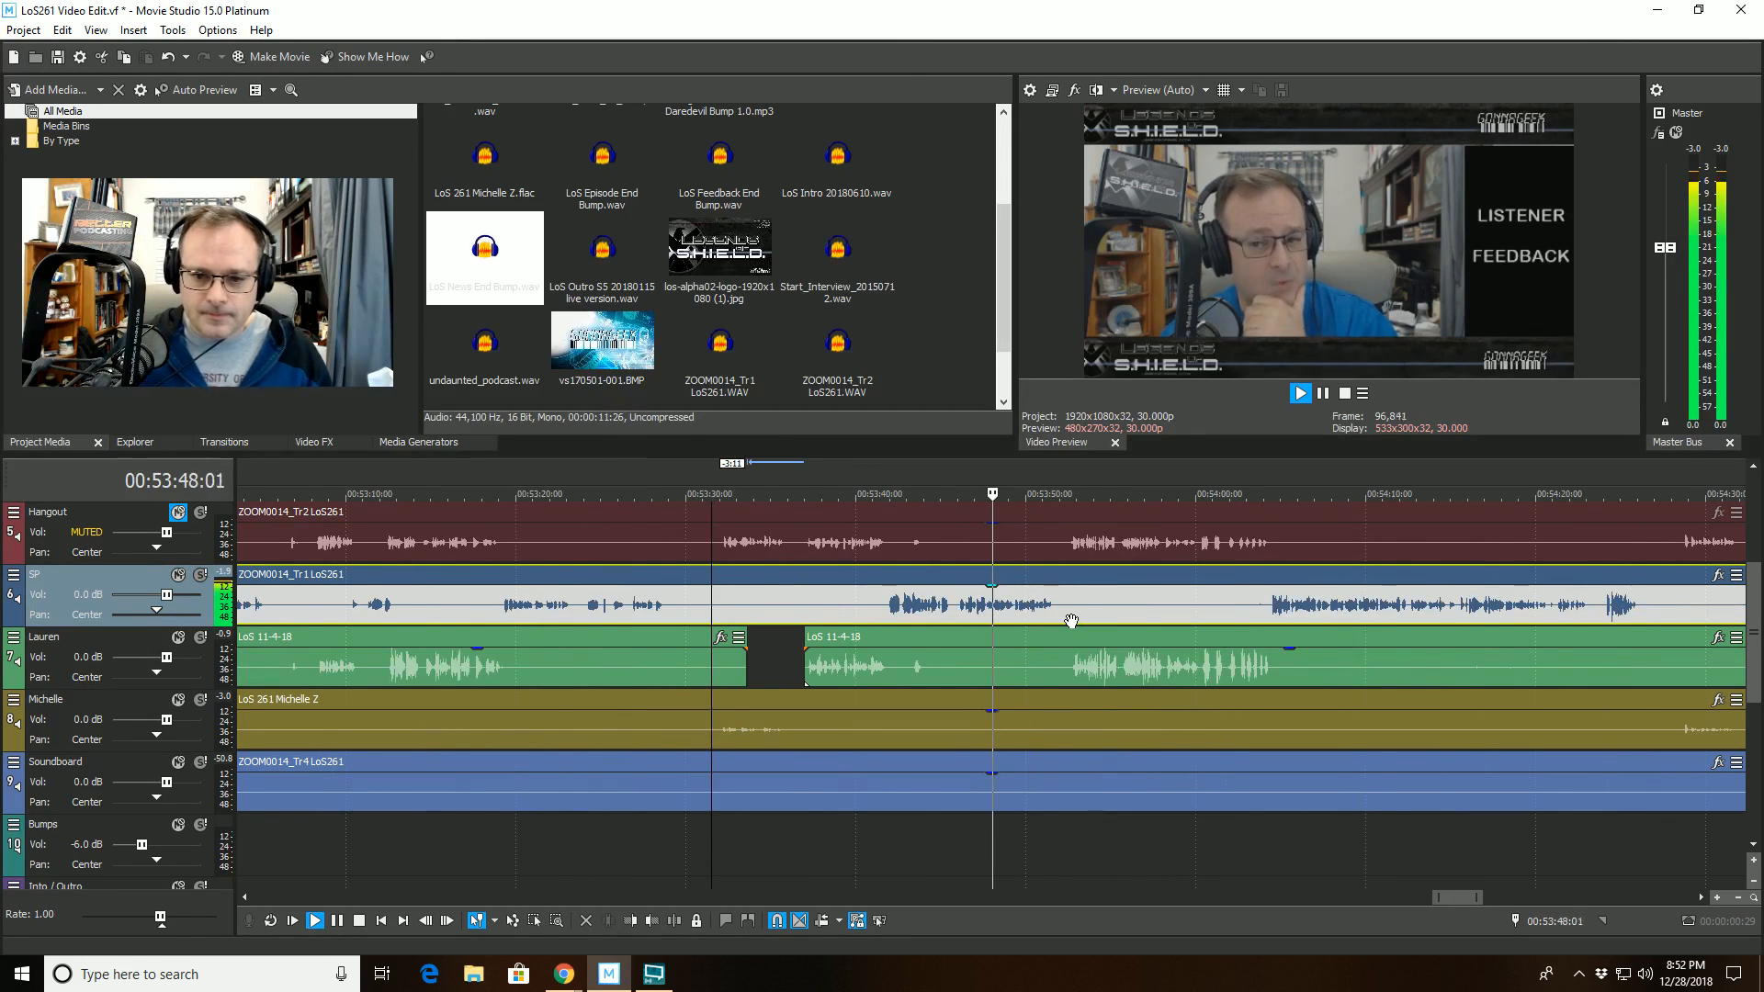
{"action": "scroll", "coordinate": [1071, 621], "scroll_direction": "up", "scroll_amount": 2}
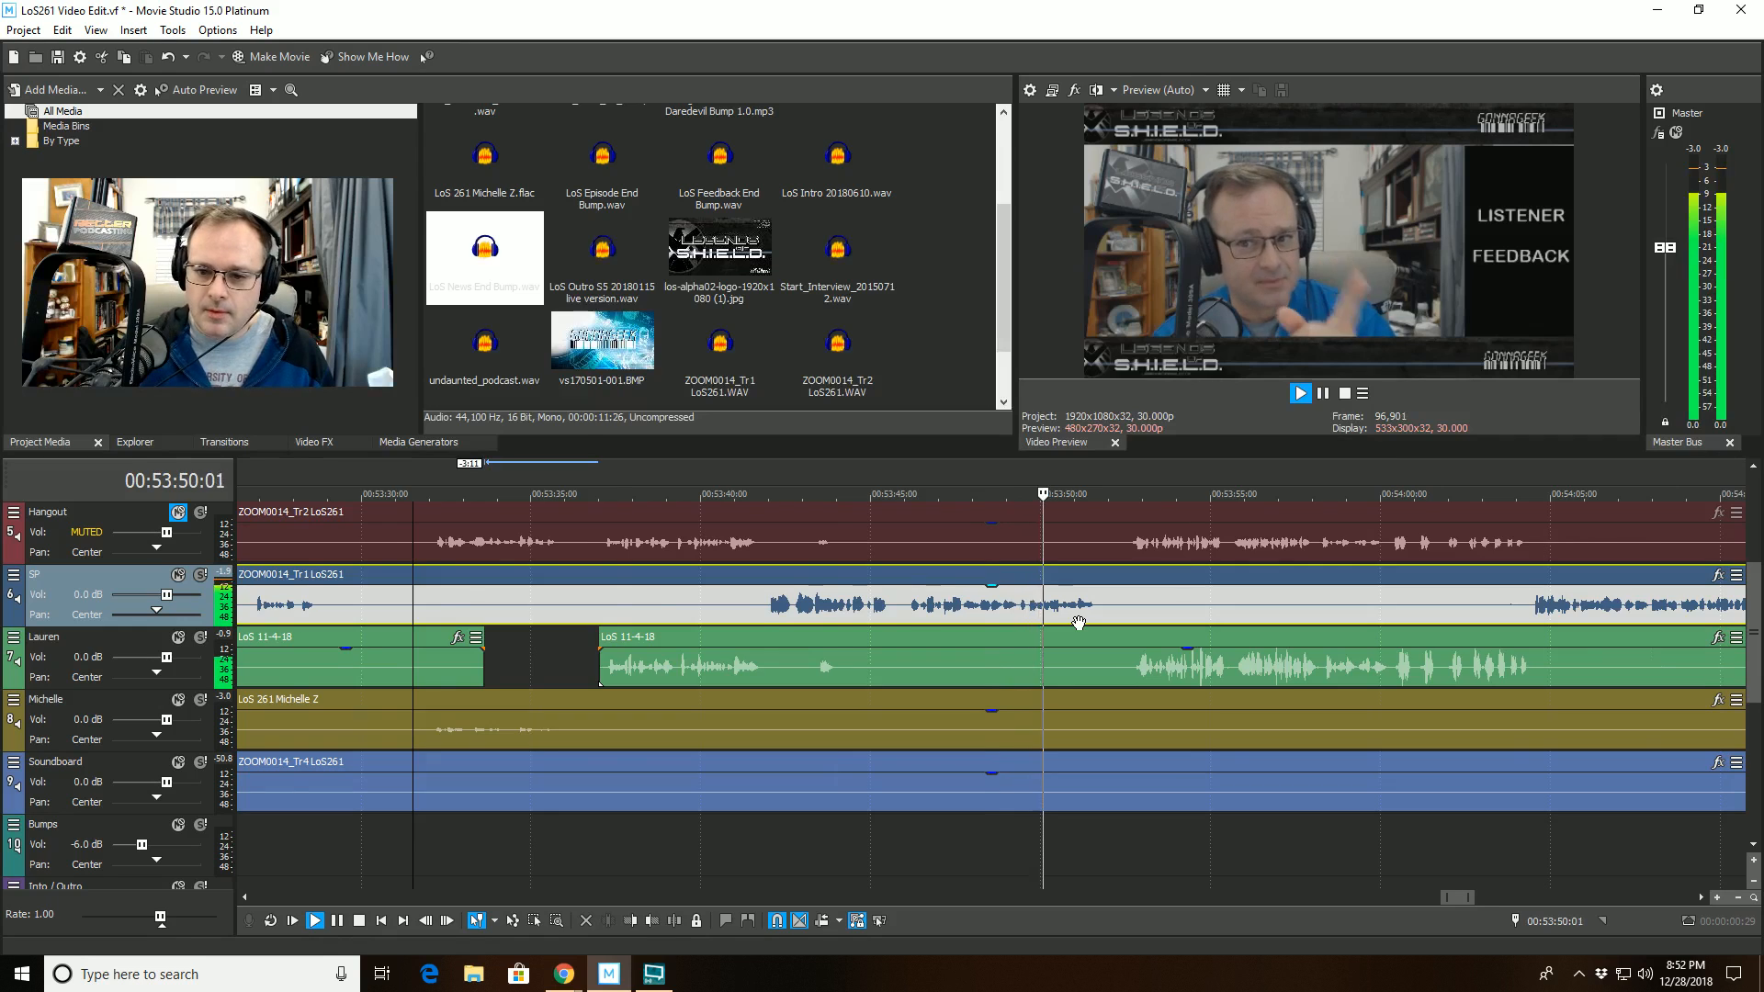
{"action": "scroll", "coordinate": [1079, 623], "scroll_direction": "up", "scroll_amount": 3}
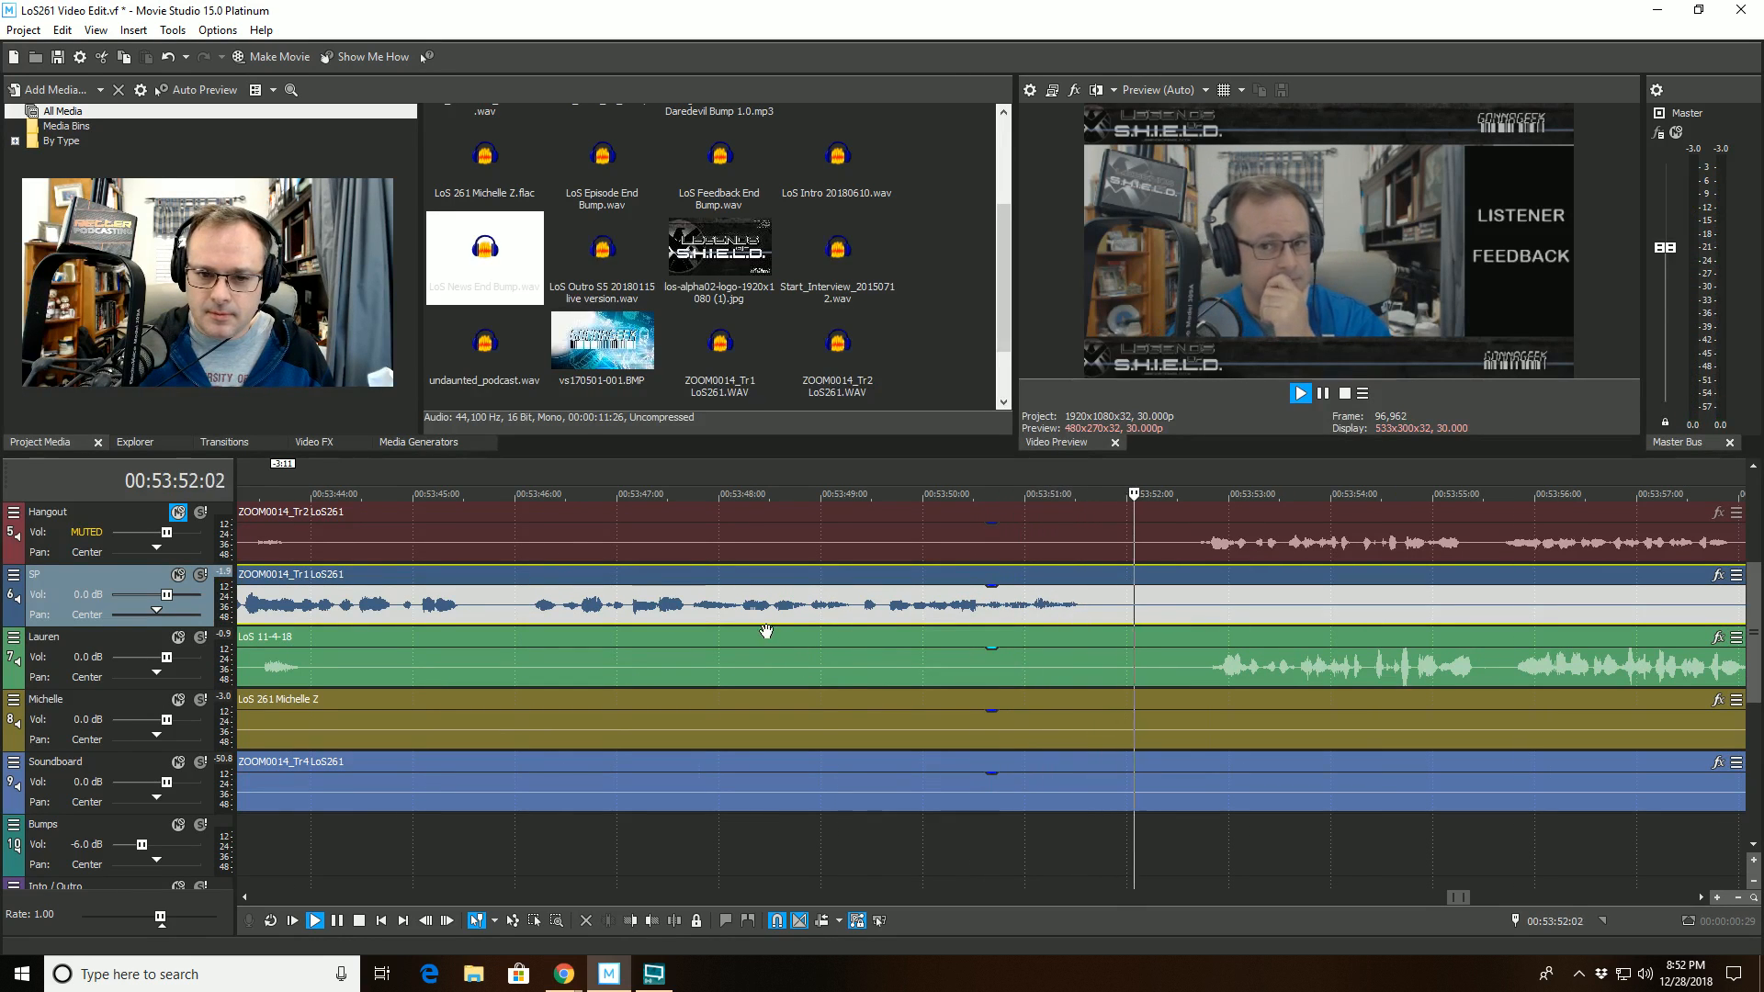
- Split the LoS 11-4-18 clip on track 7 at 00:53:48:07 and trim the start of its second part to 00:53:52:20
{"action": "left_click", "coordinate": [742, 663]}
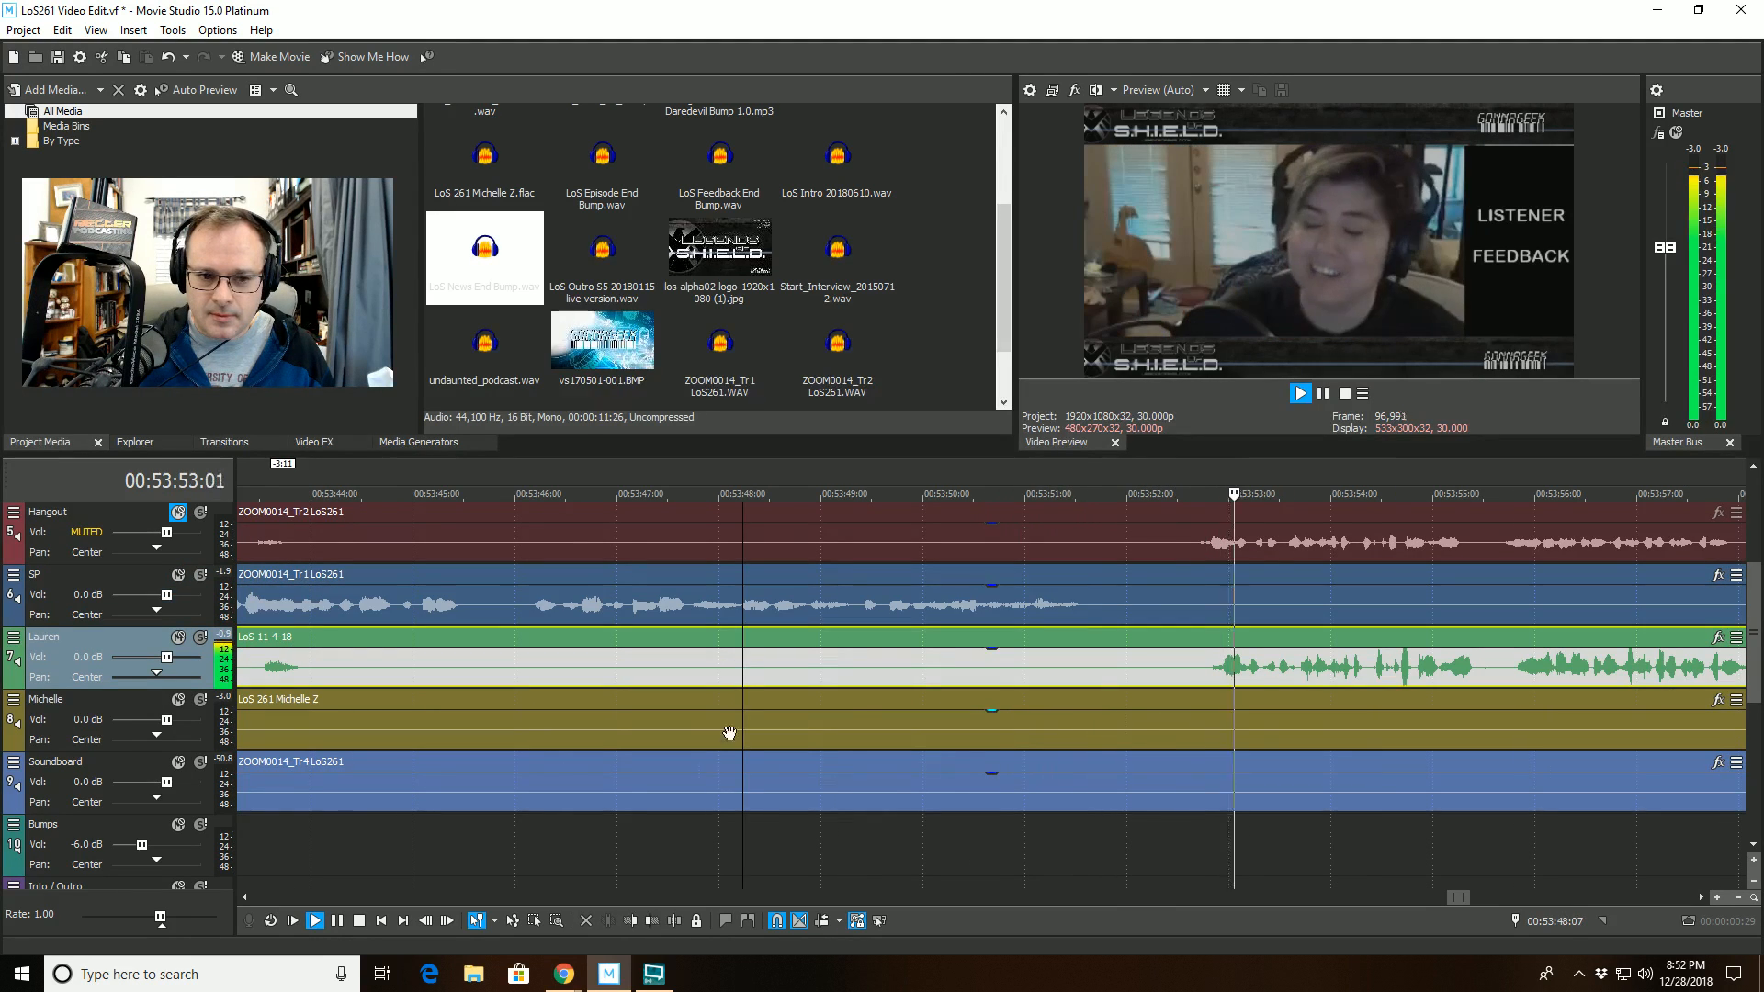
{"action": "left_click", "coordinate": [675, 921]}
{"action": "left_click", "coordinate": [1194, 638]}
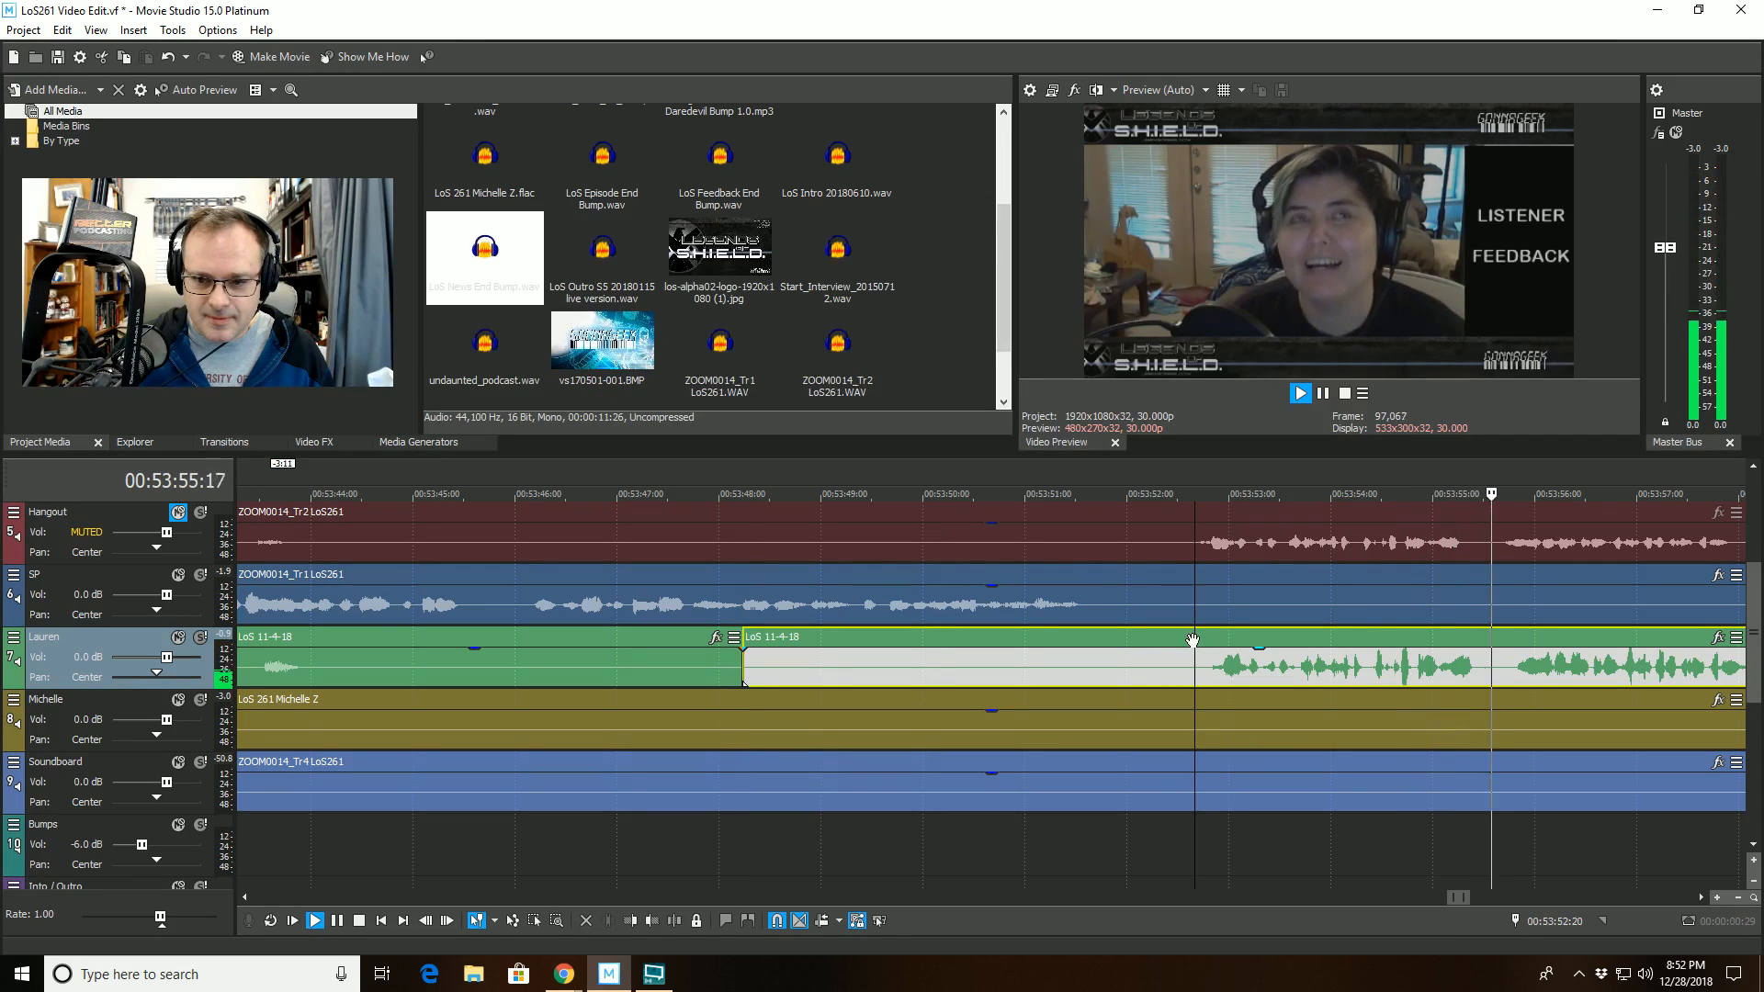
{"action": "left_click", "coordinate": [631, 921]}
- Split the ZOOM0014_Tr1 LoS261 clip on track 6 at 00:54:15:17 and trim the start of its second part to 00:54:15:25
{"action": "scroll", "coordinate": [1106, 669], "scroll_direction": "down", "scroll_amount": 4}
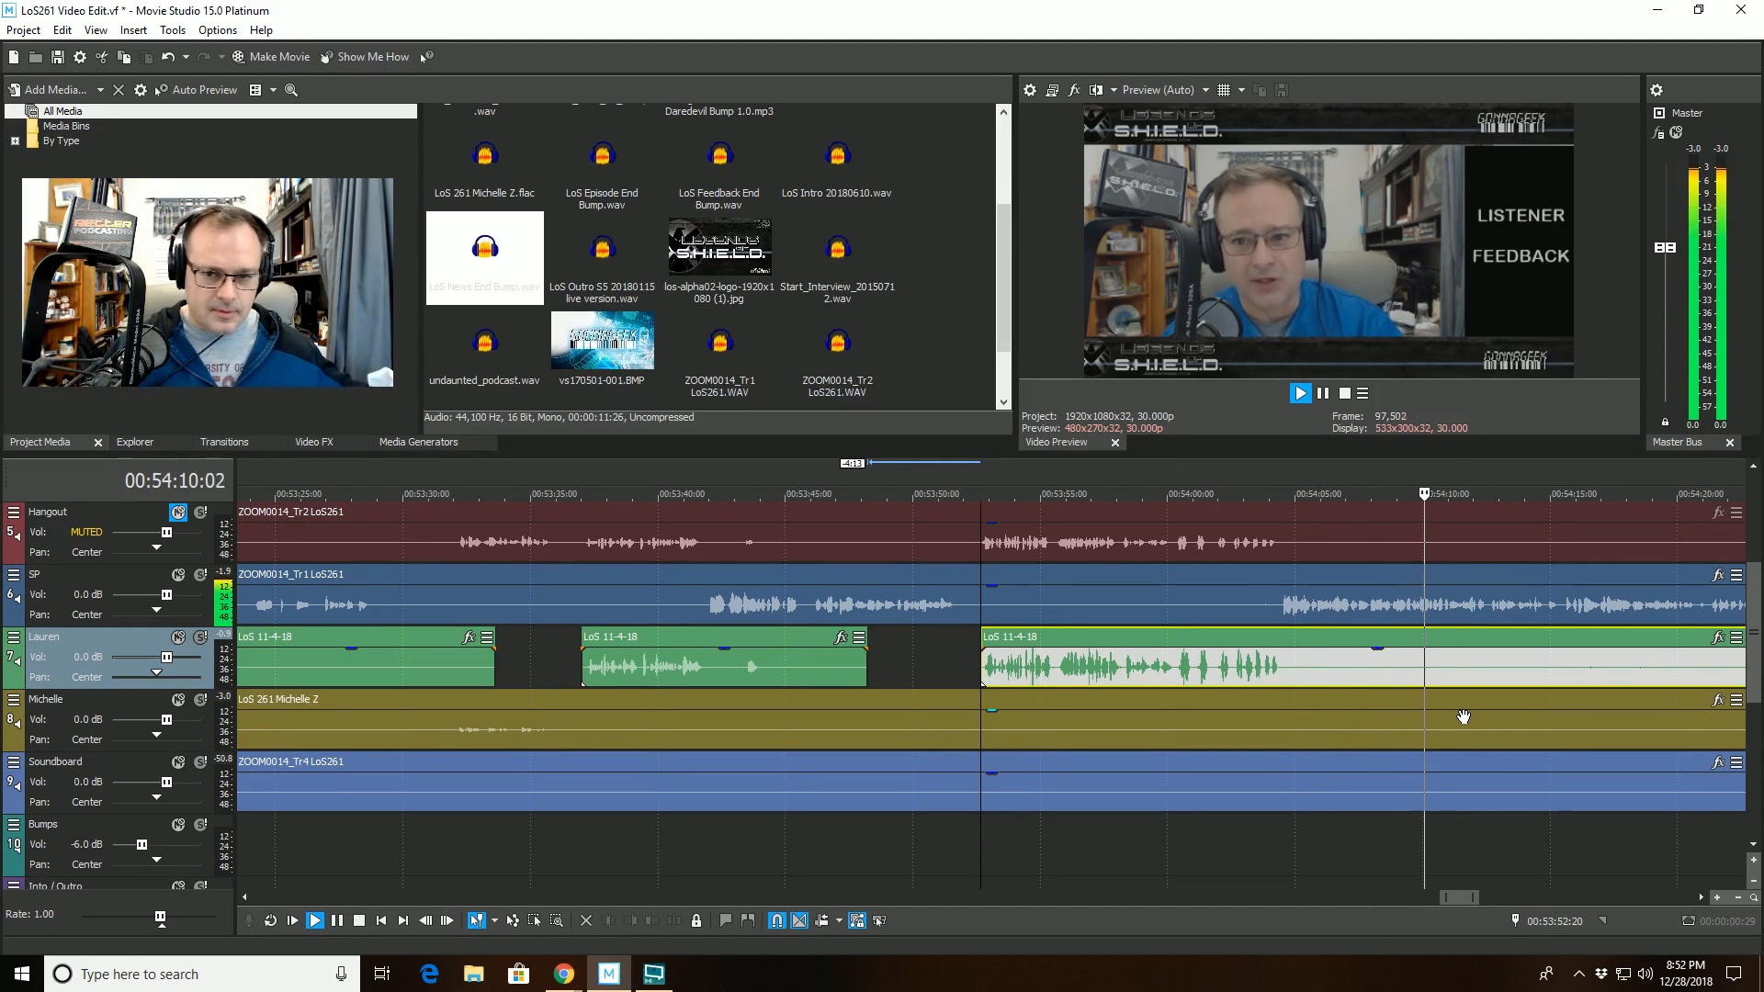
{"action": "scroll", "coordinate": [1558, 719], "scroll_direction": "down", "scroll_amount": 3}
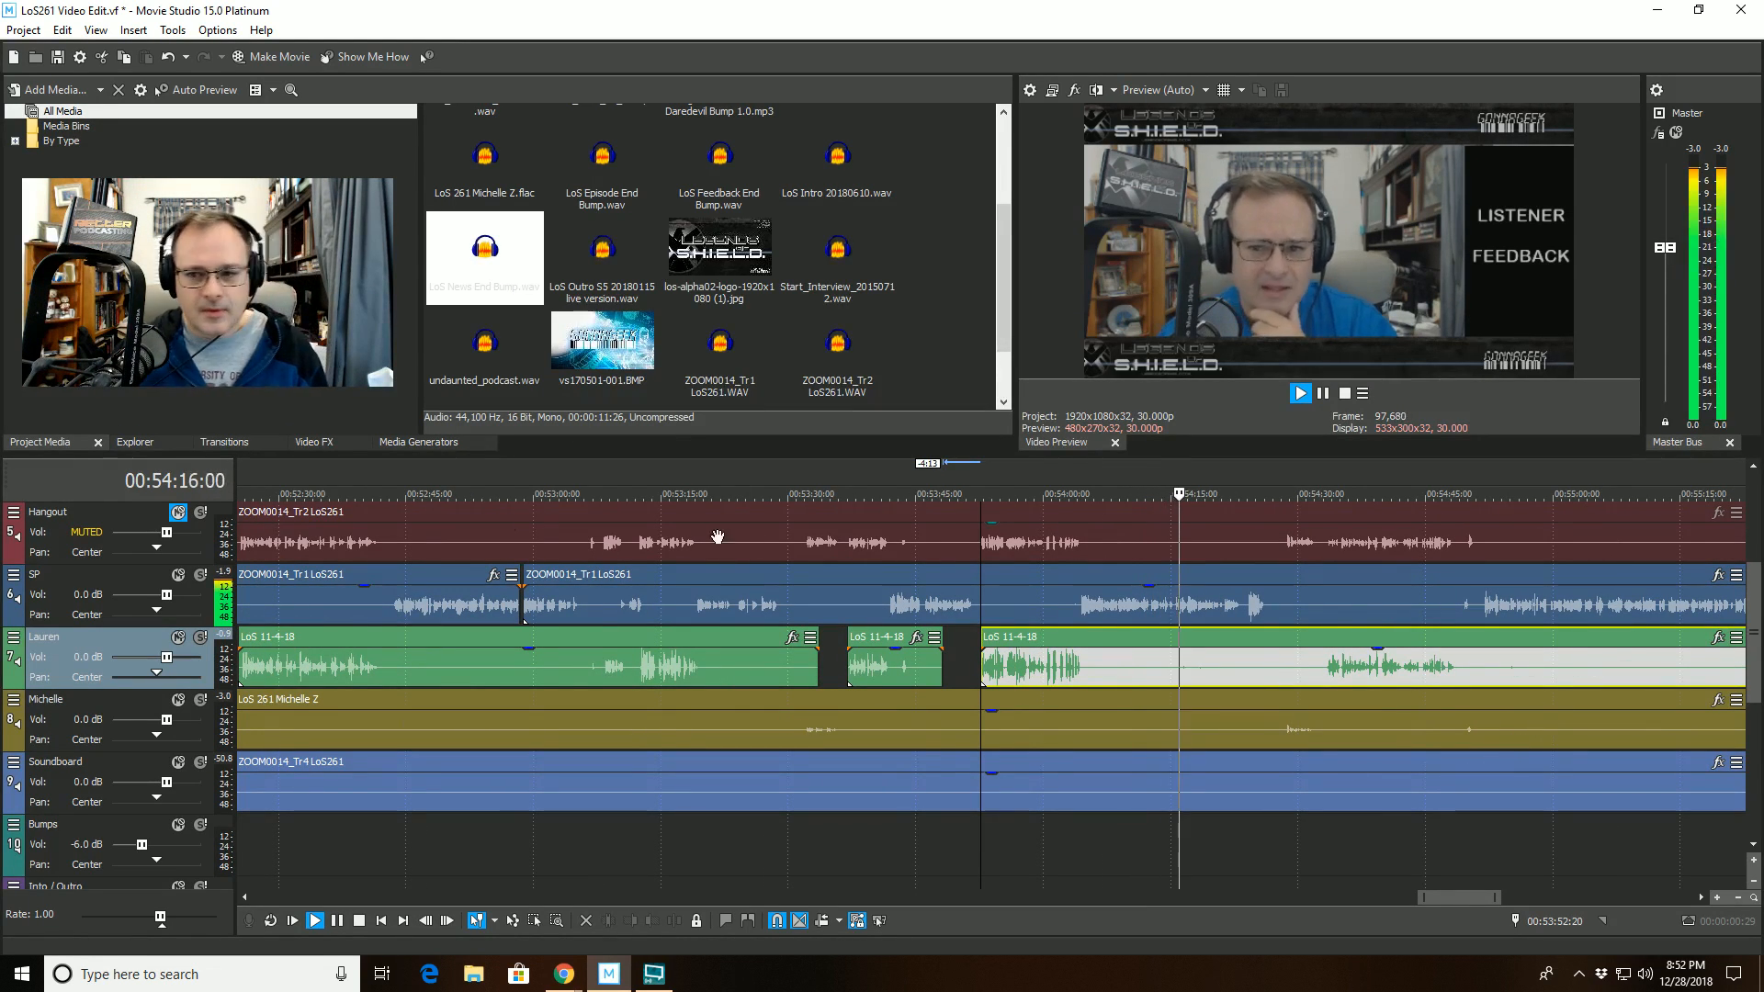
{"action": "left_click", "coordinate": [1174, 571]}
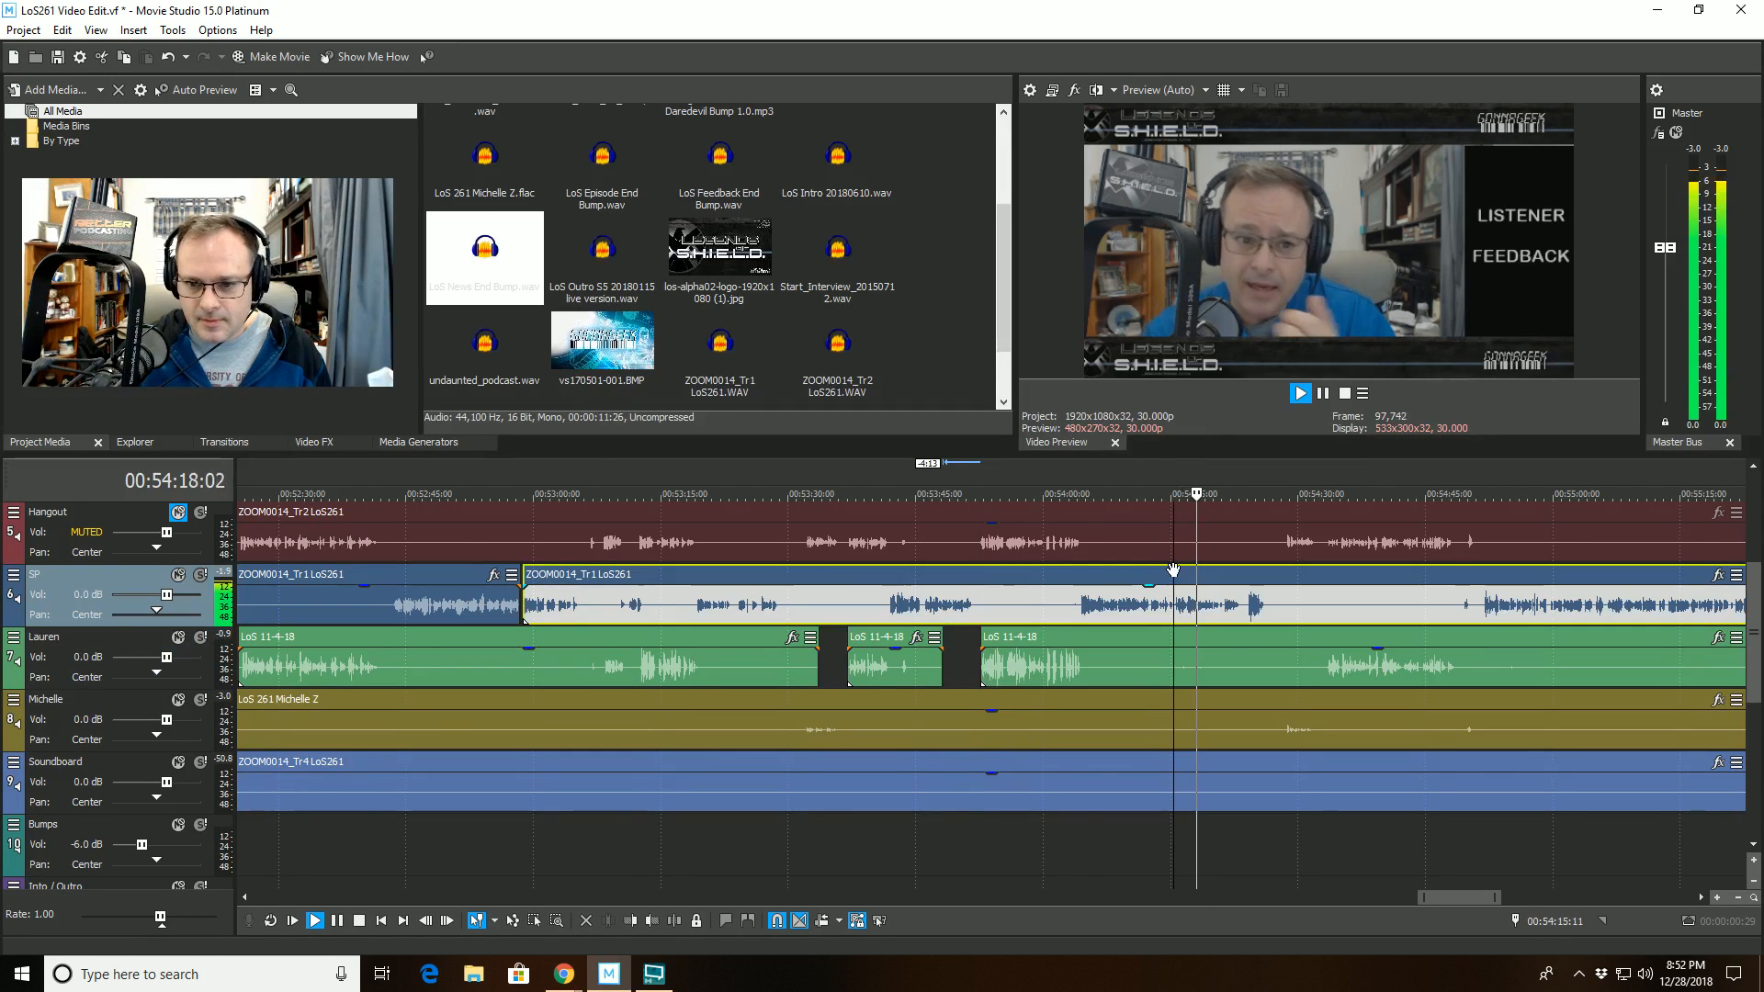
{"action": "scroll", "coordinate": [1173, 571], "scroll_direction": "up", "scroll_amount": 7}
{"action": "key", "text": "space"}
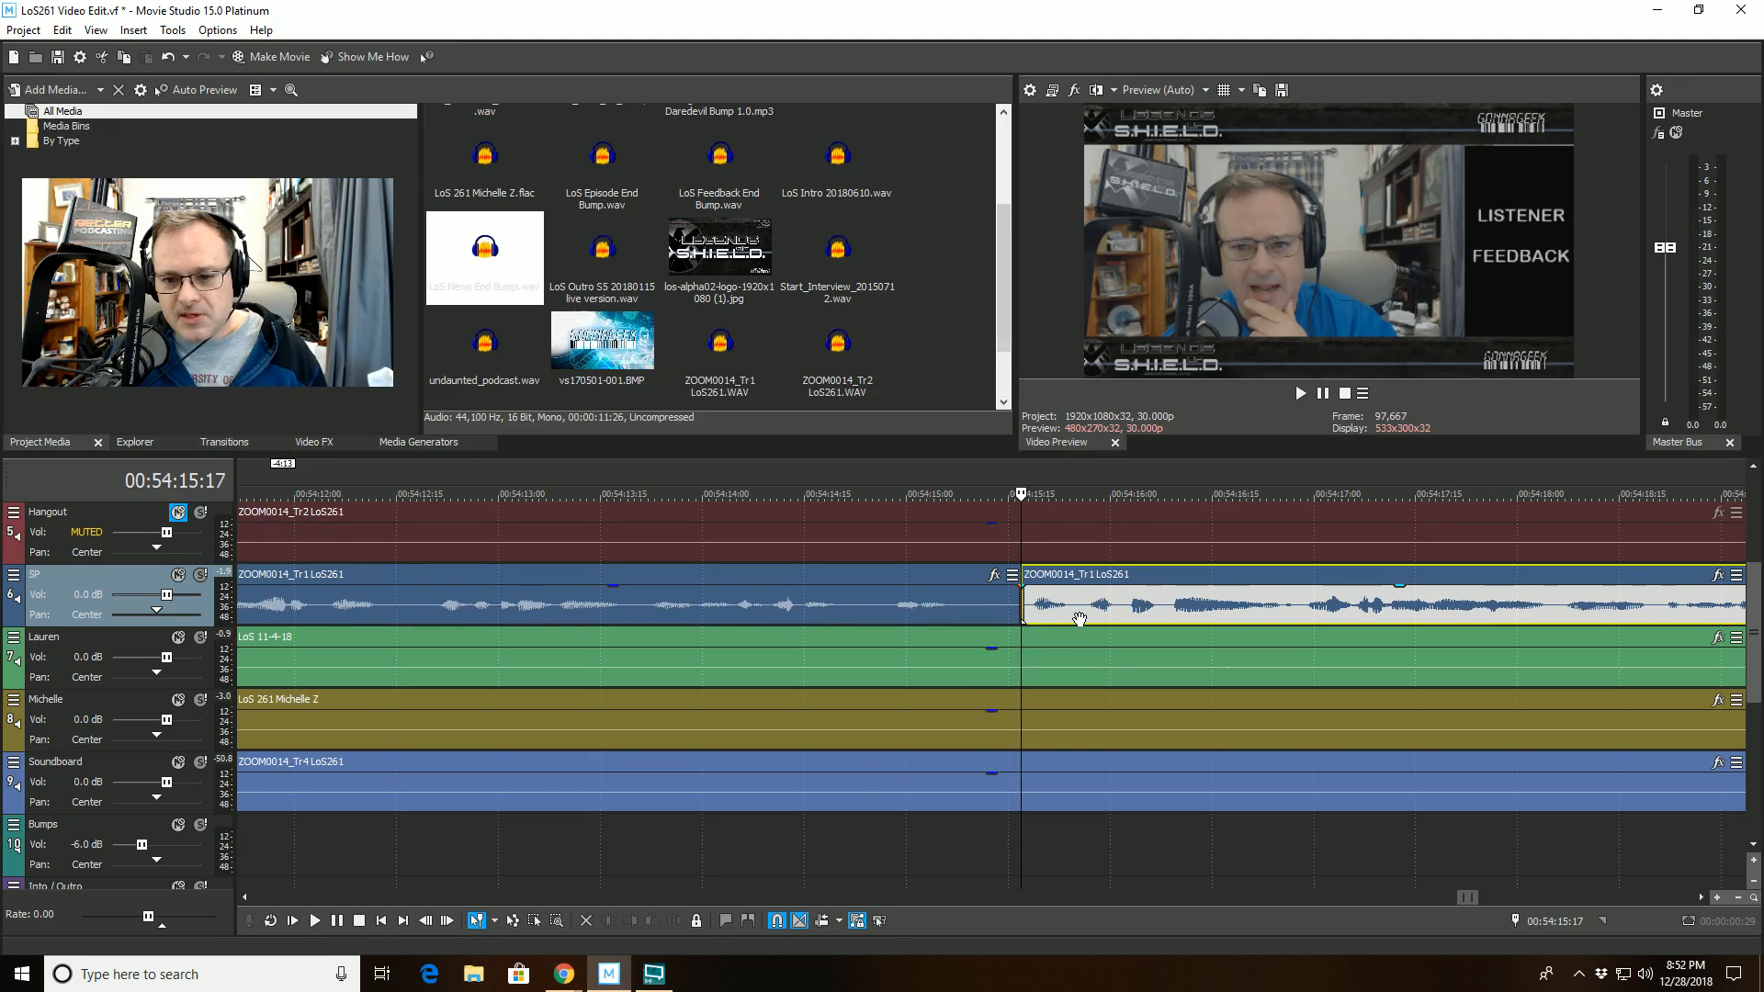
{"action": "left_click", "coordinate": [628, 924]}
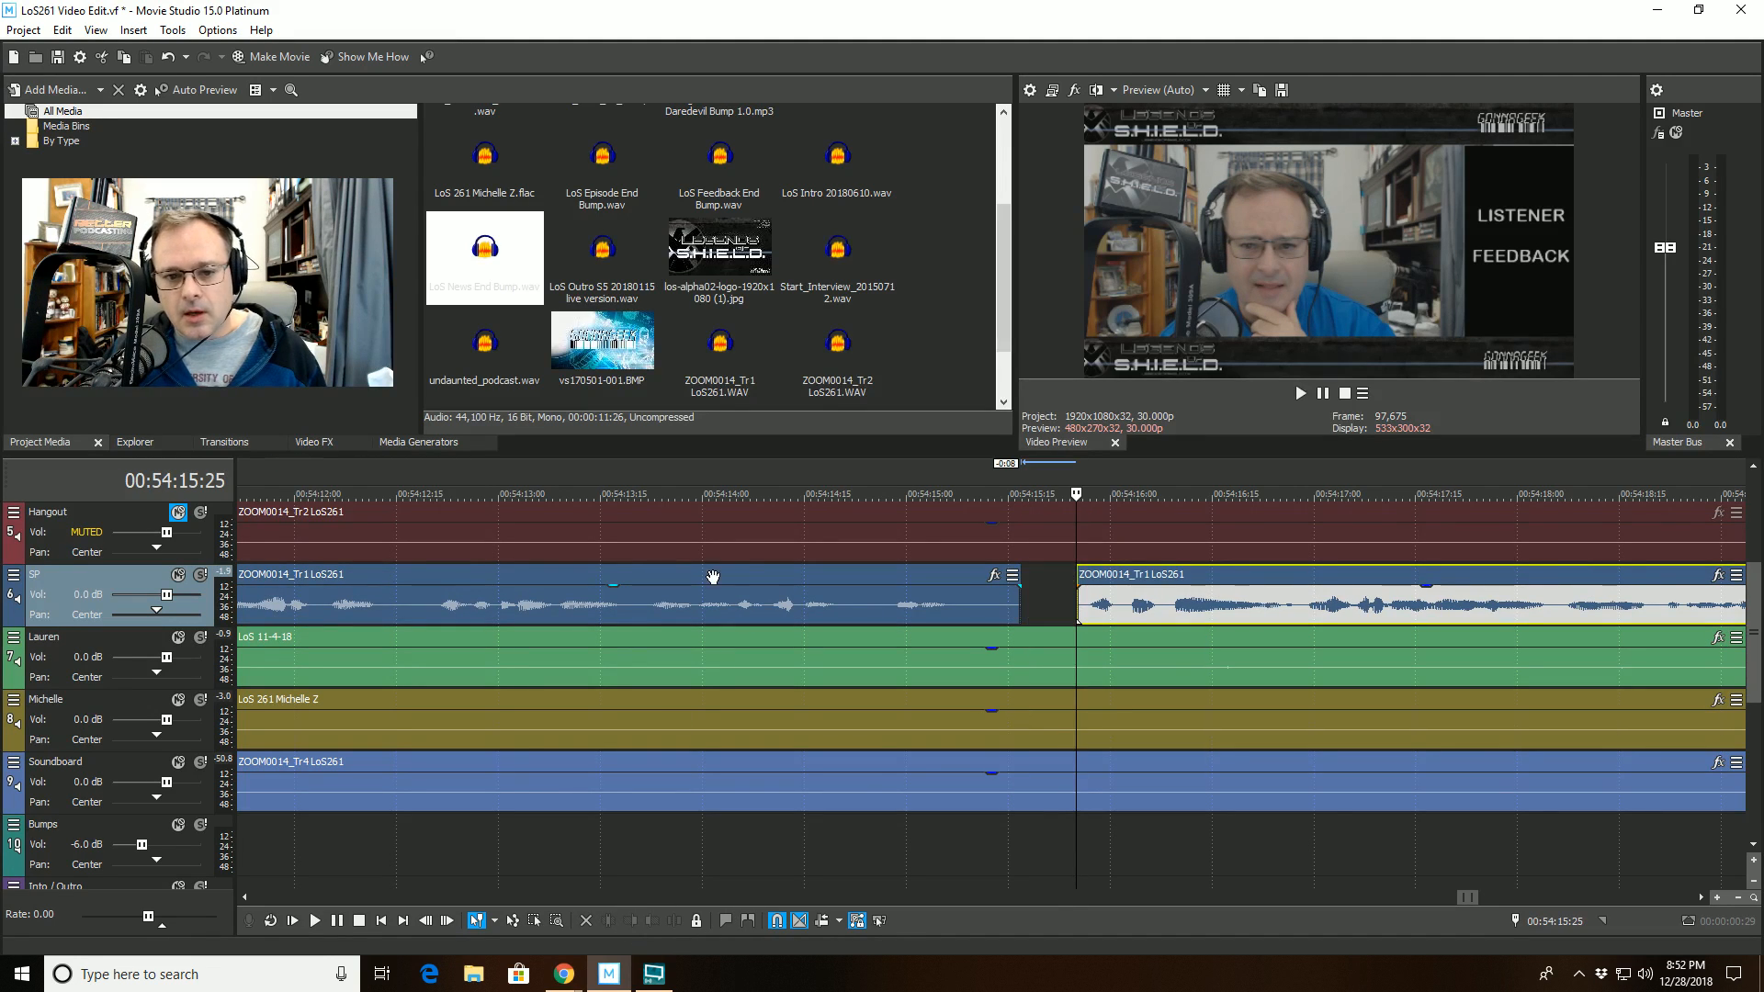
- Play back from 00:54:14:05 to check the track 6 cut and examine the conversation that follows for unwanted sounds
{"action": "left_click", "coordinate": [736, 513]}
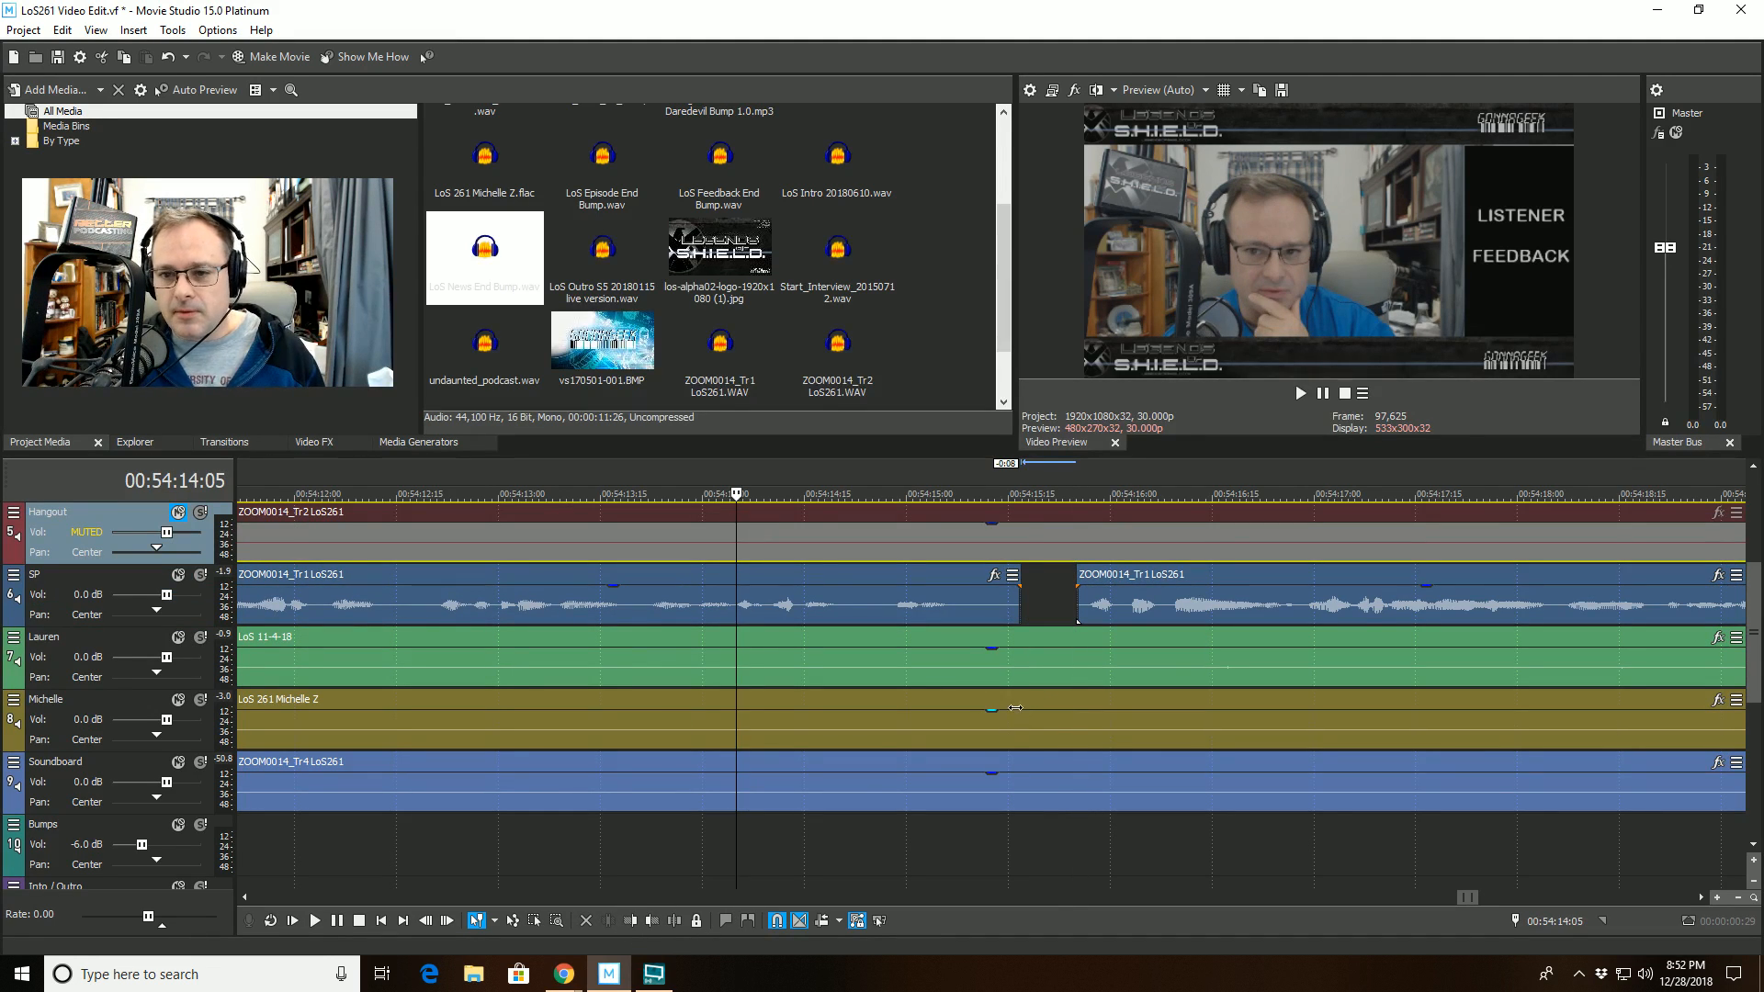
{"action": "key", "text": "space"}
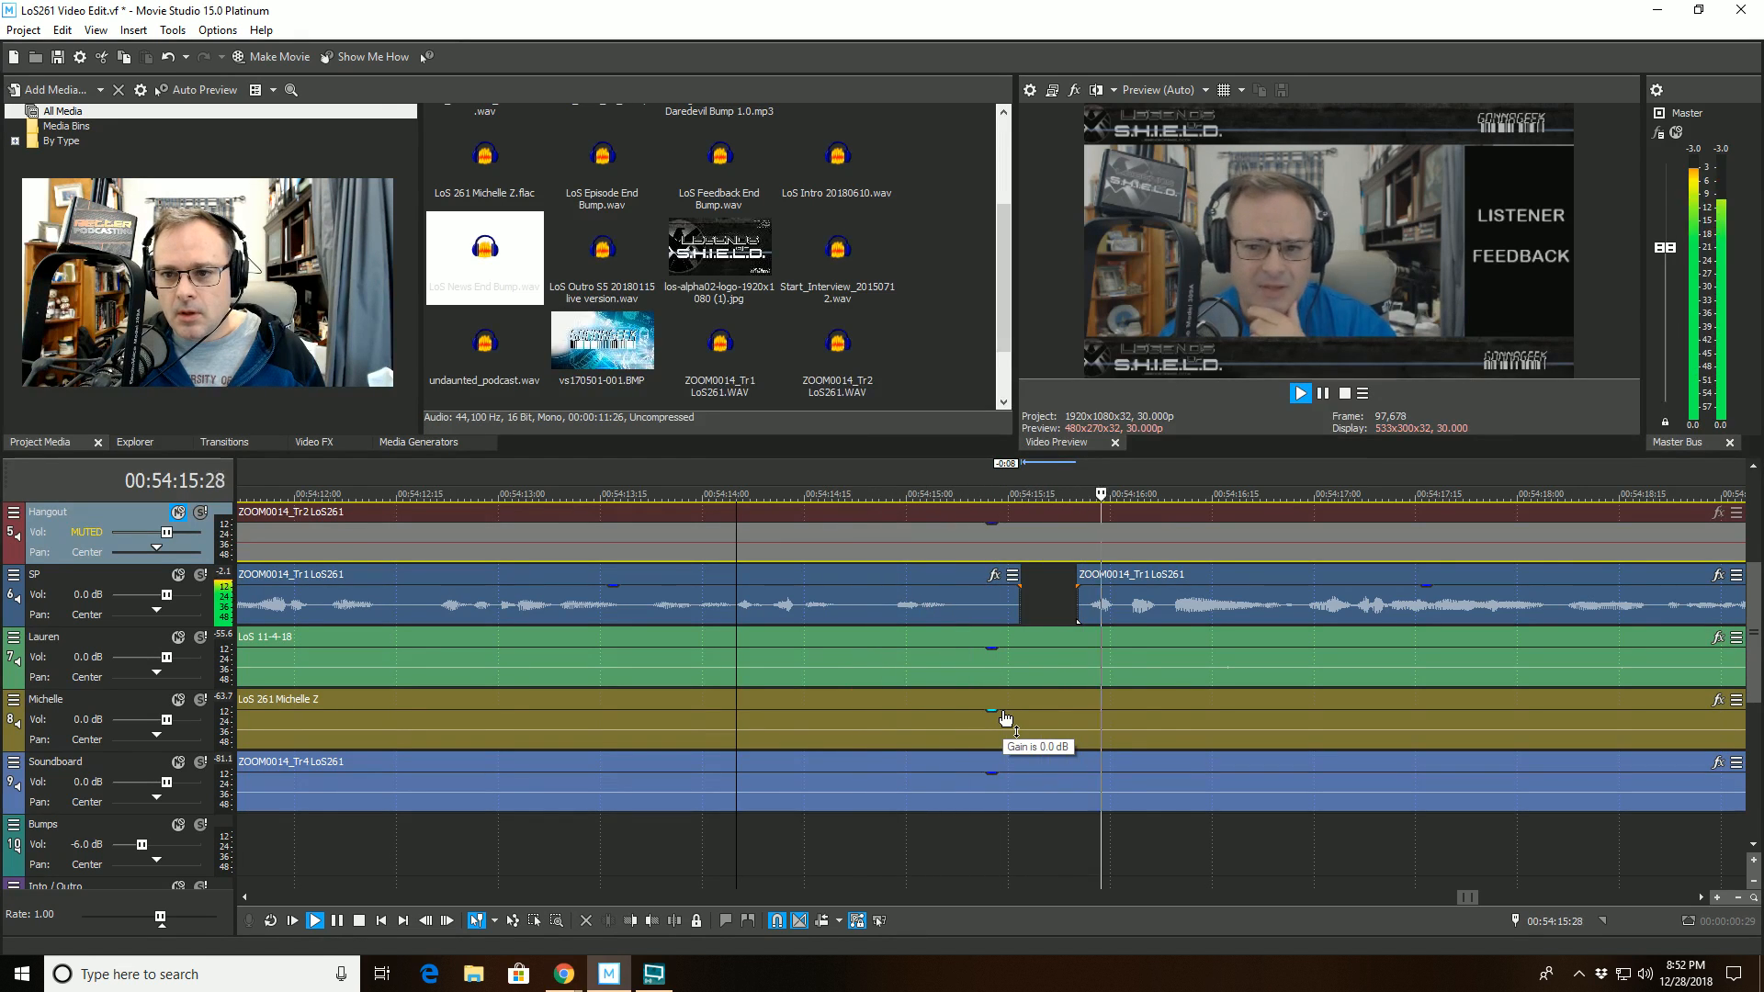
{"action": "scroll", "coordinate": [1008, 717], "scroll_direction": "down", "scroll_amount": 5}
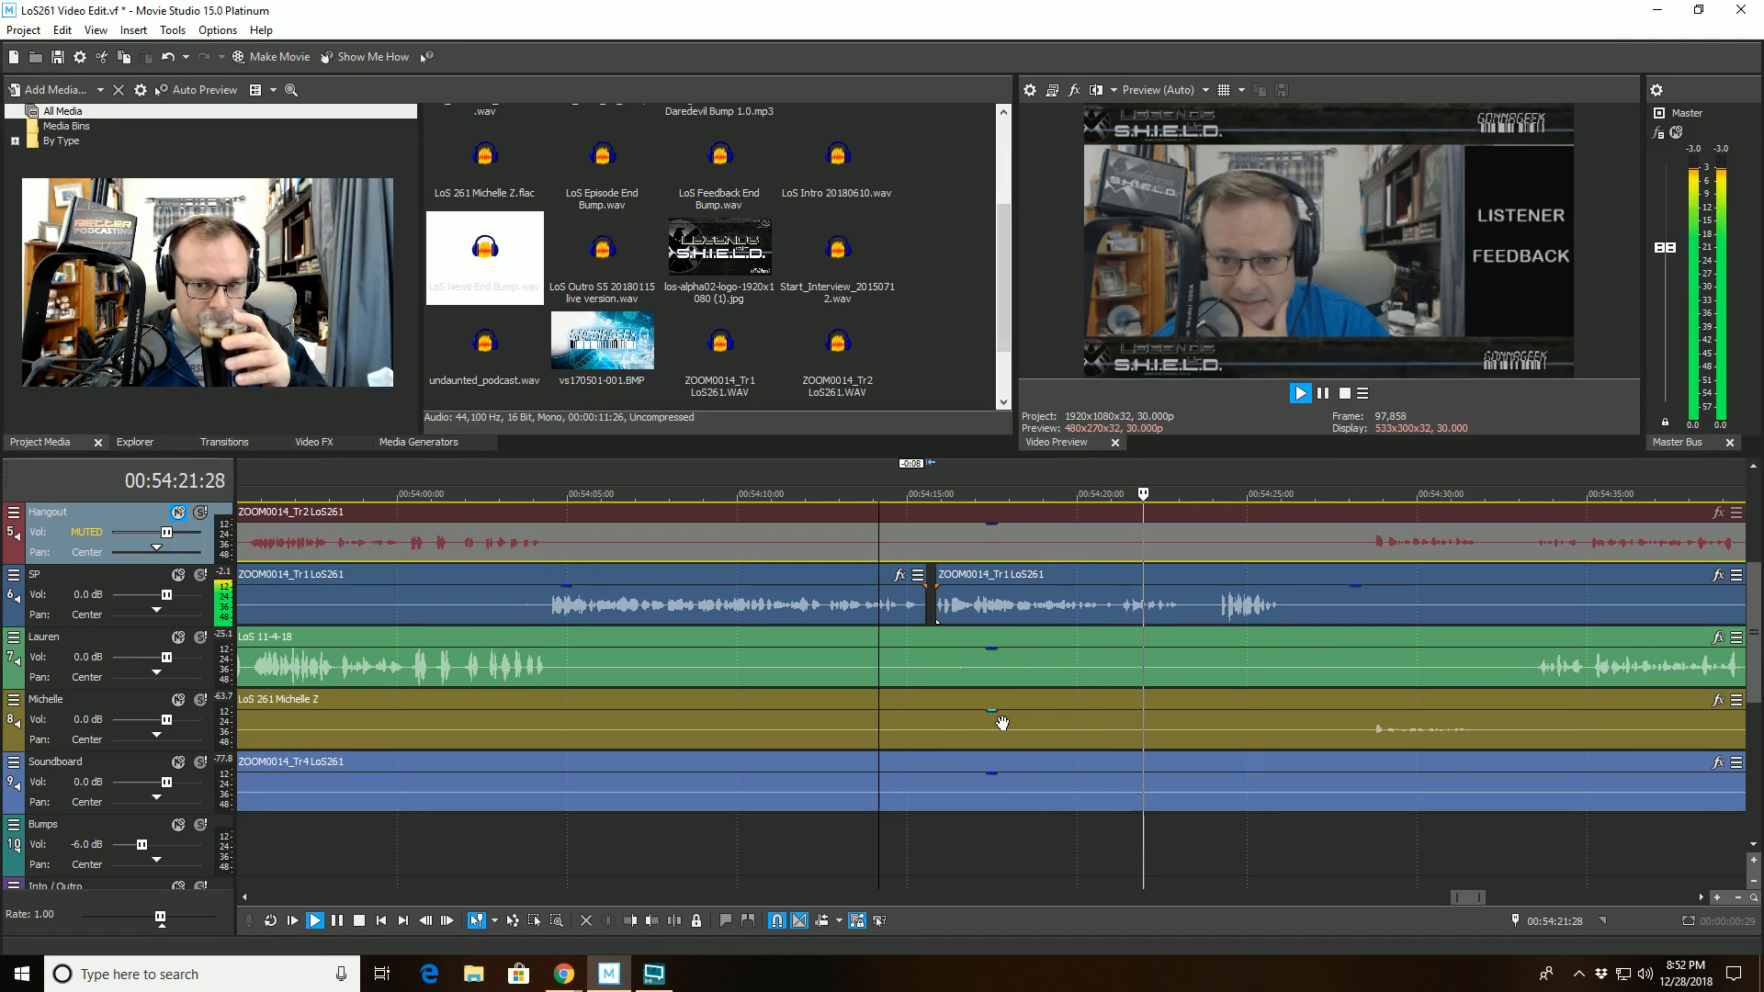
{"action": "scroll", "coordinate": [1002, 722], "scroll_direction": "down", "scroll_amount": 1}
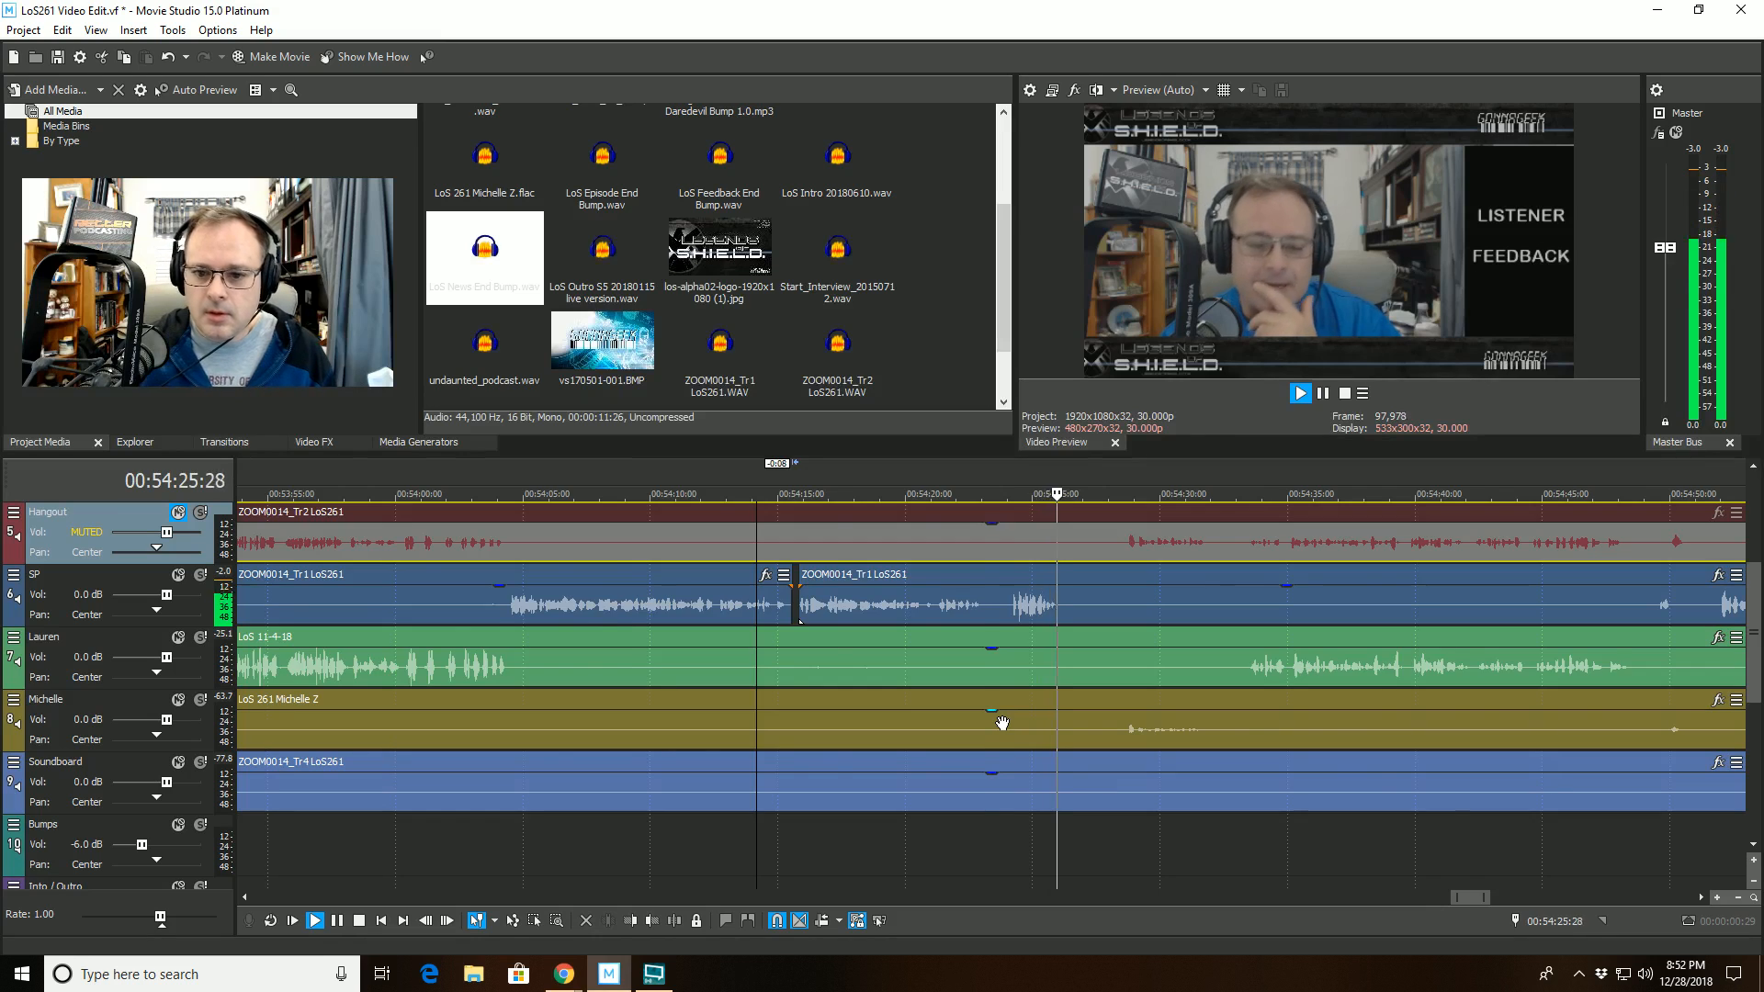
{"action": "scroll", "coordinate": [1003, 723], "scroll_direction": "up", "scroll_amount": 3}
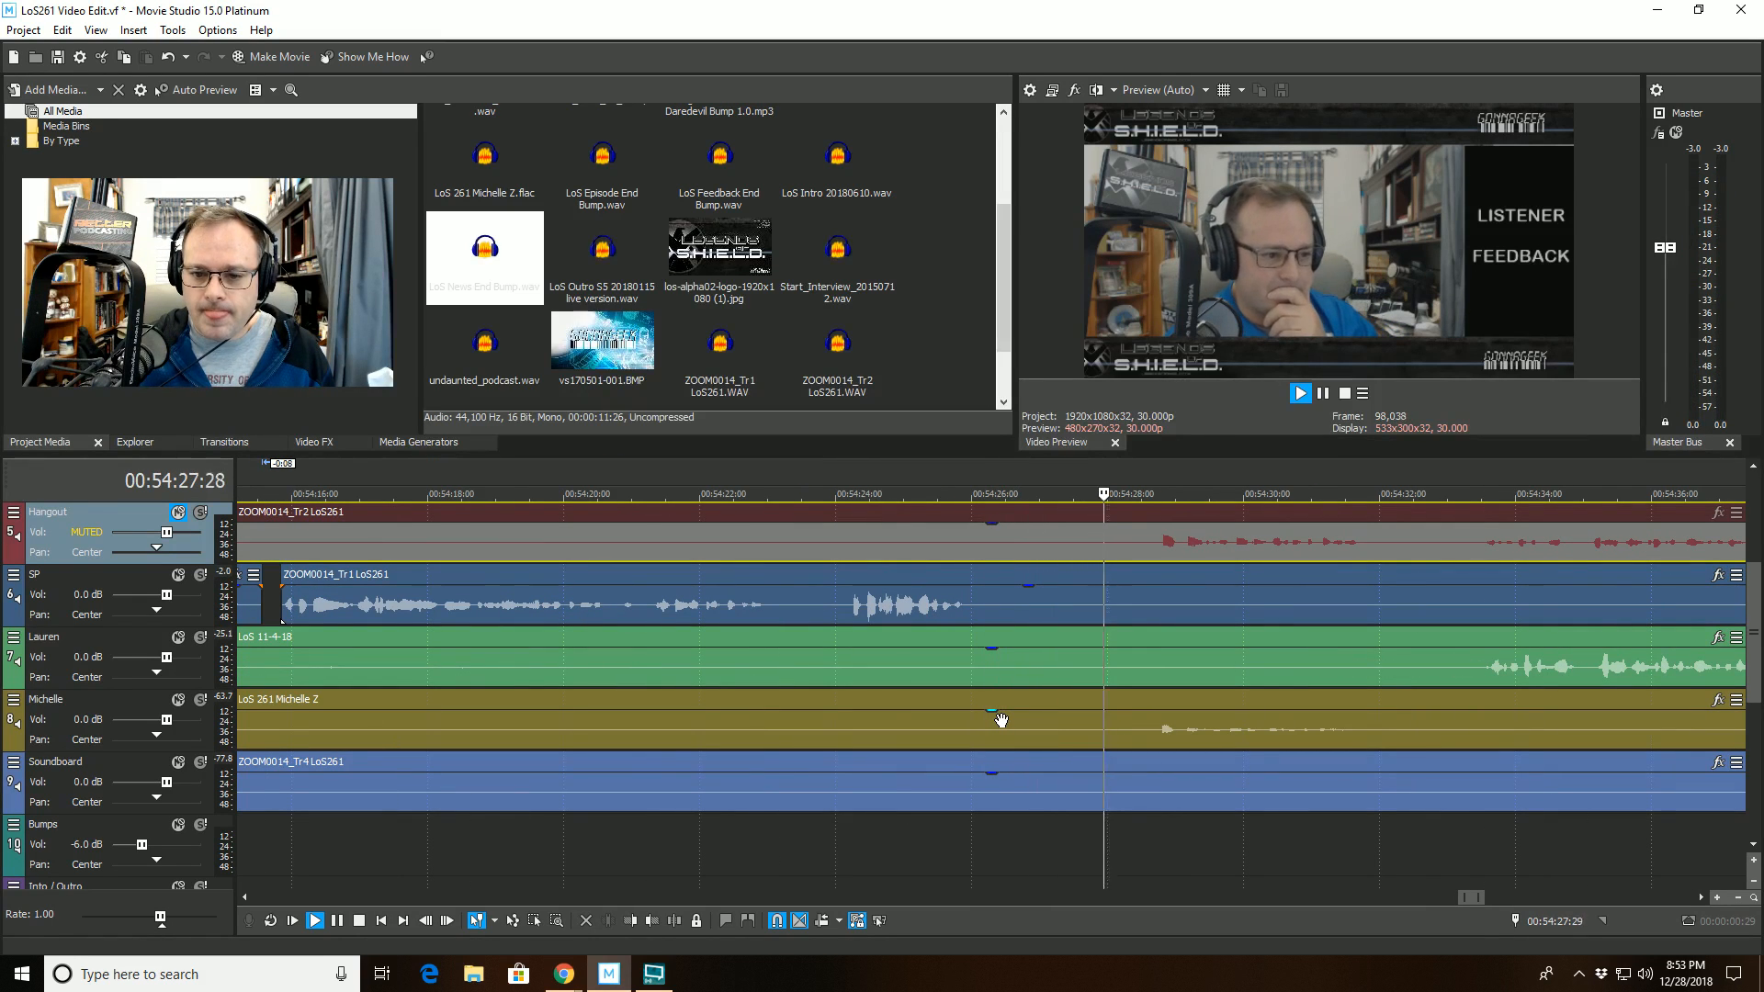
{"action": "scroll", "coordinate": [1001, 720], "scroll_direction": "down", "scroll_amount": 2}
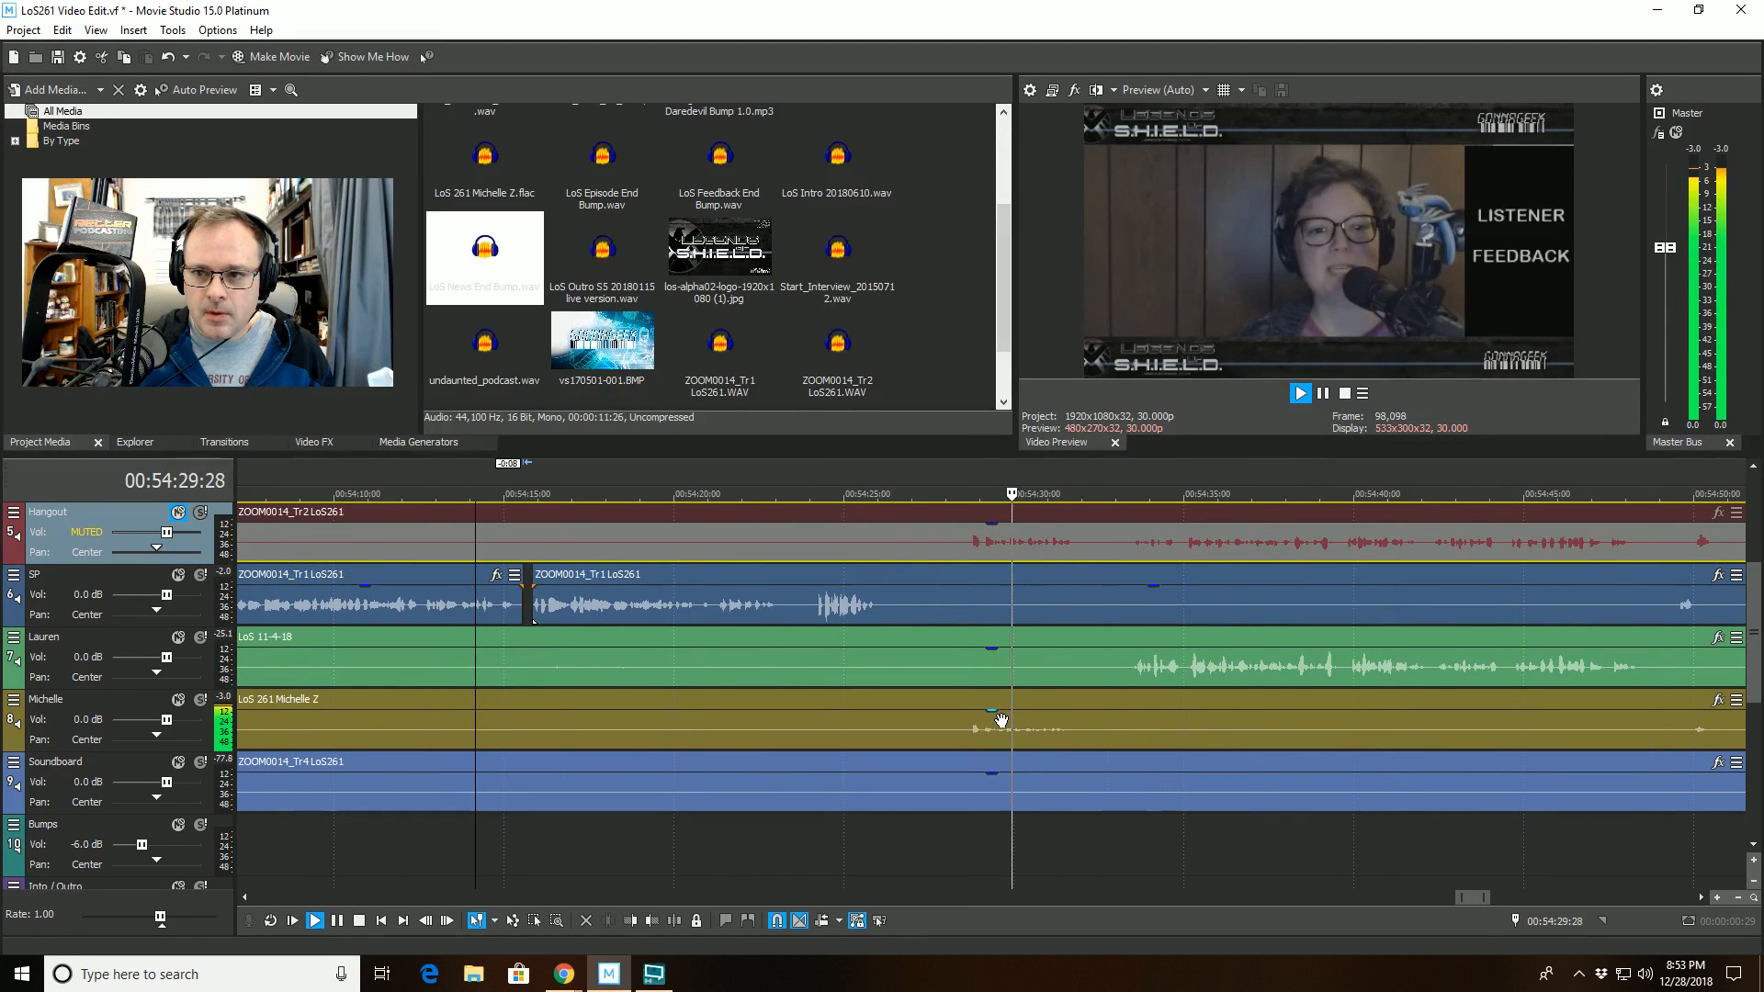
{"action": "scroll", "coordinate": [1001, 720], "scroll_direction": "down", "scroll_amount": 3}
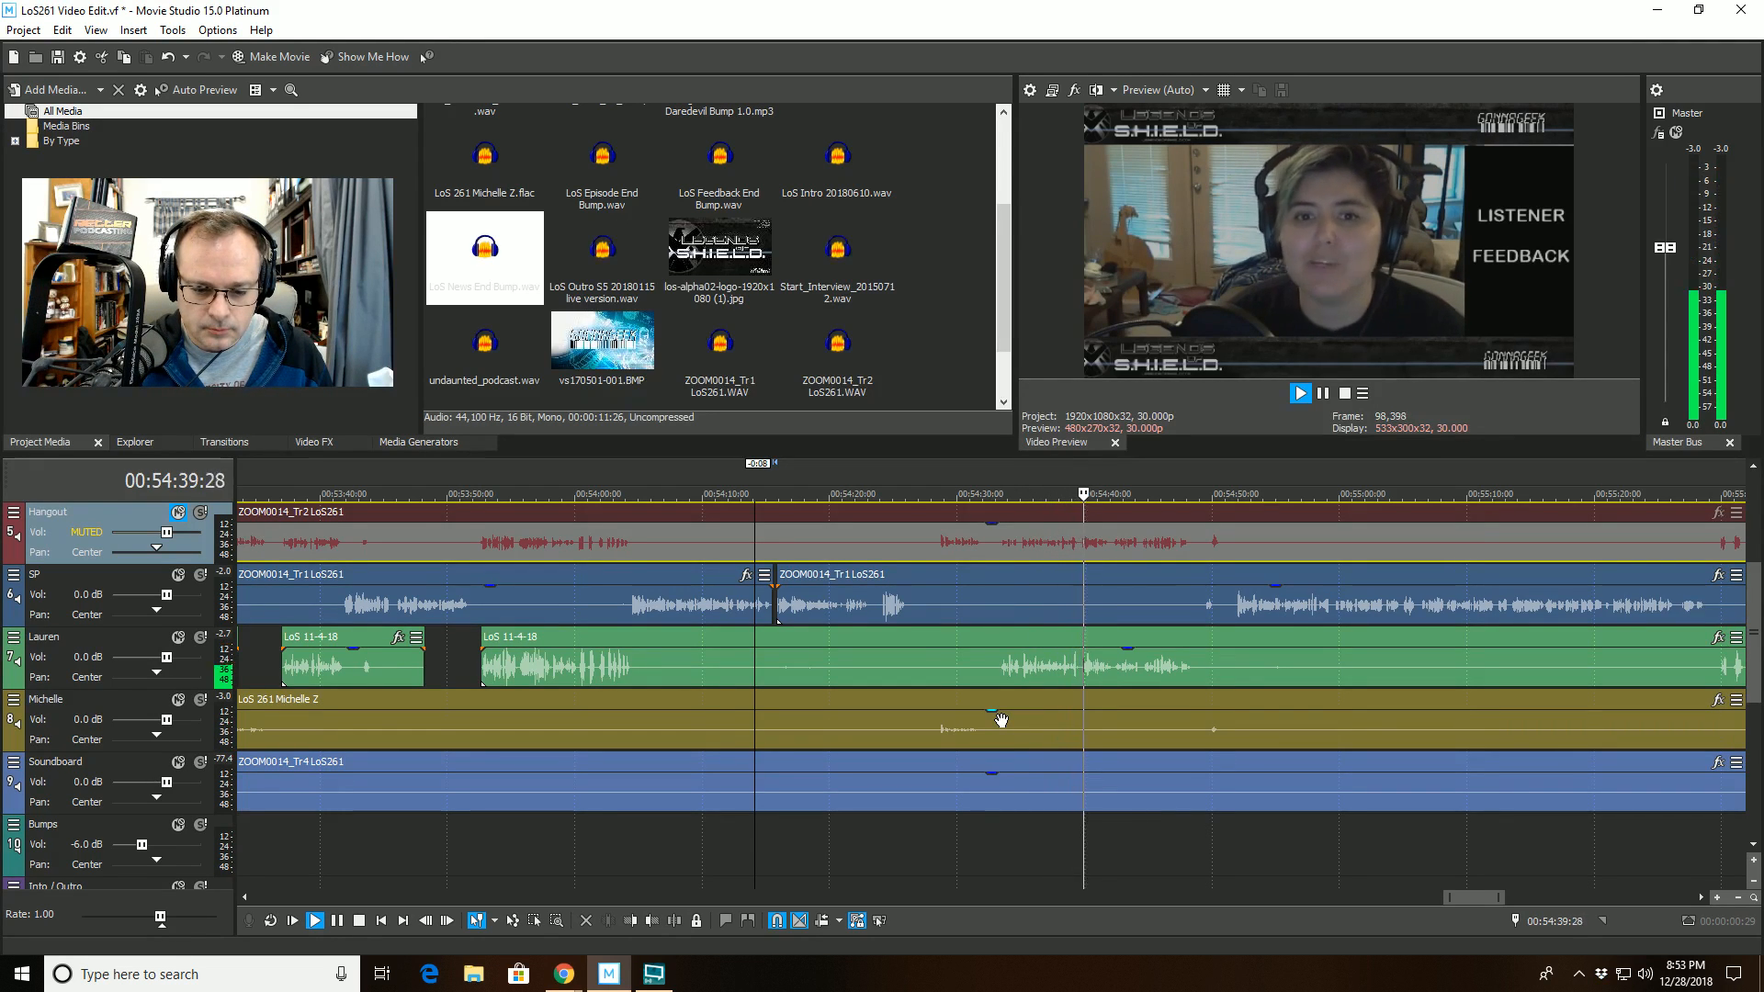
- Replay from 00:54:33:17, split the clip on track 8 at 00:54:34:24 and trim the start of its second part to 00:54:42:16
{"action": "left_click", "coordinate": [995, 588]}
{"action": "key", "text": "space"}
{"action": "key", "text": "space"}
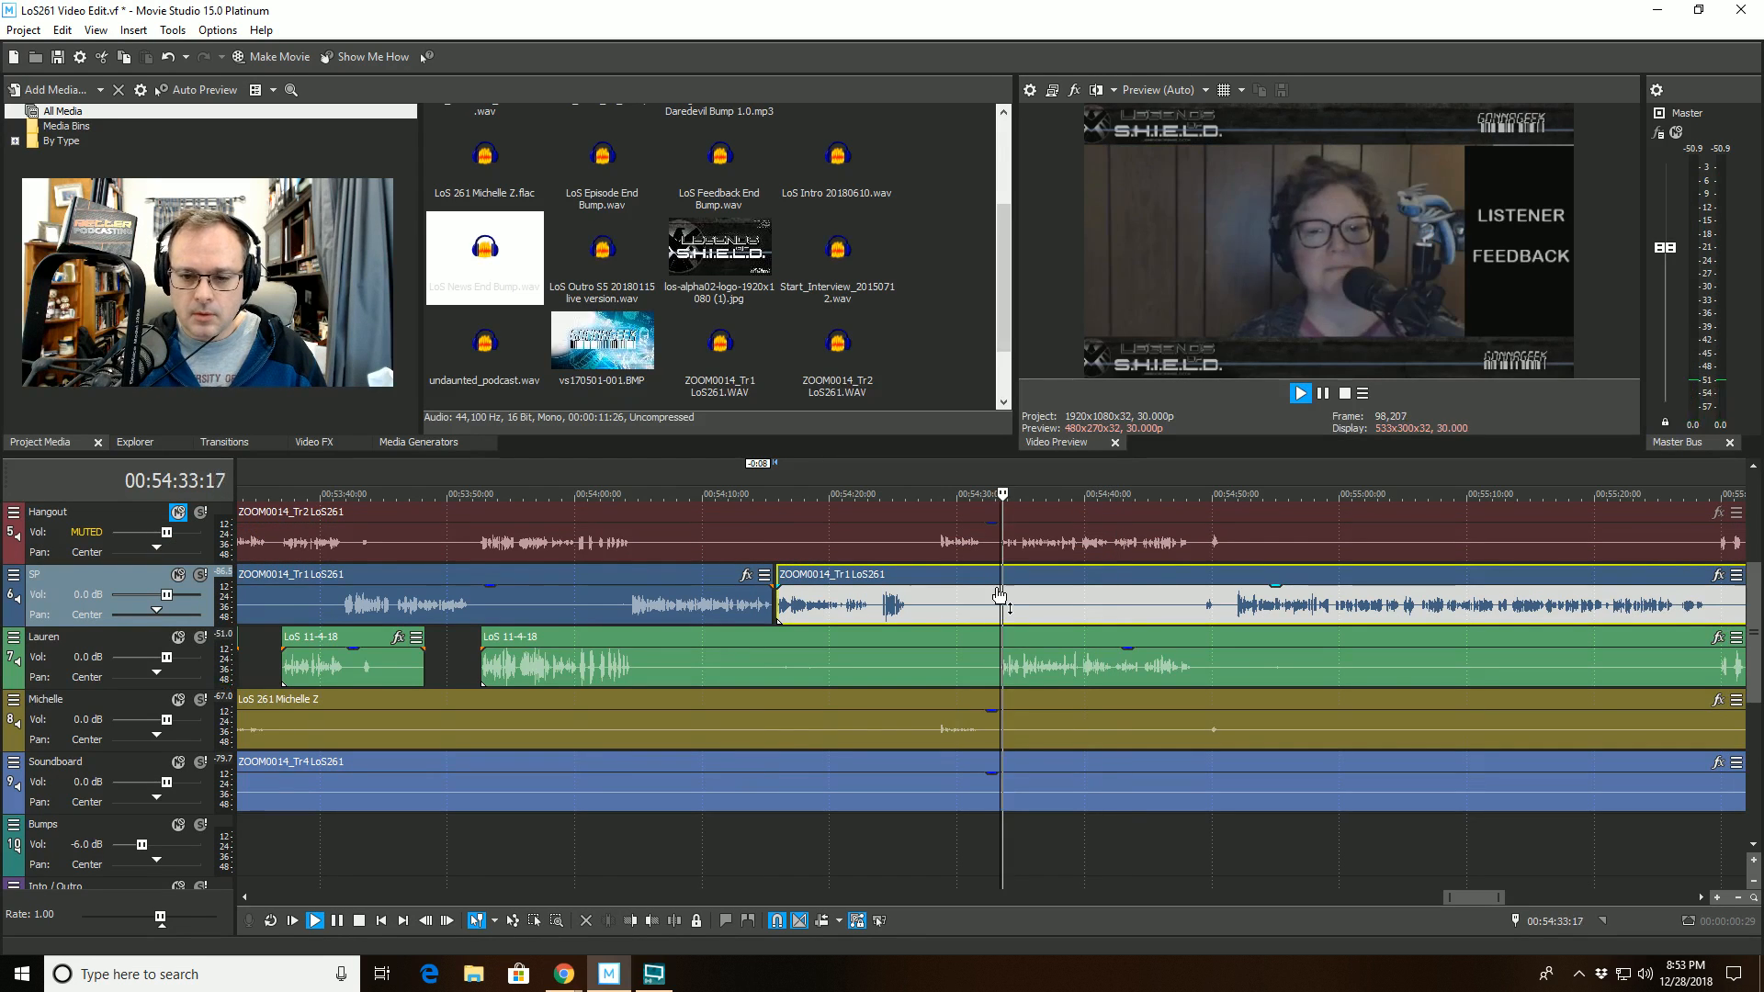
{"action": "scroll", "coordinate": [1010, 634], "scroll_direction": "up", "scroll_amount": 10}
{"action": "scroll", "coordinate": [1042, 675], "scroll_direction": "down", "scroll_amount": 3}
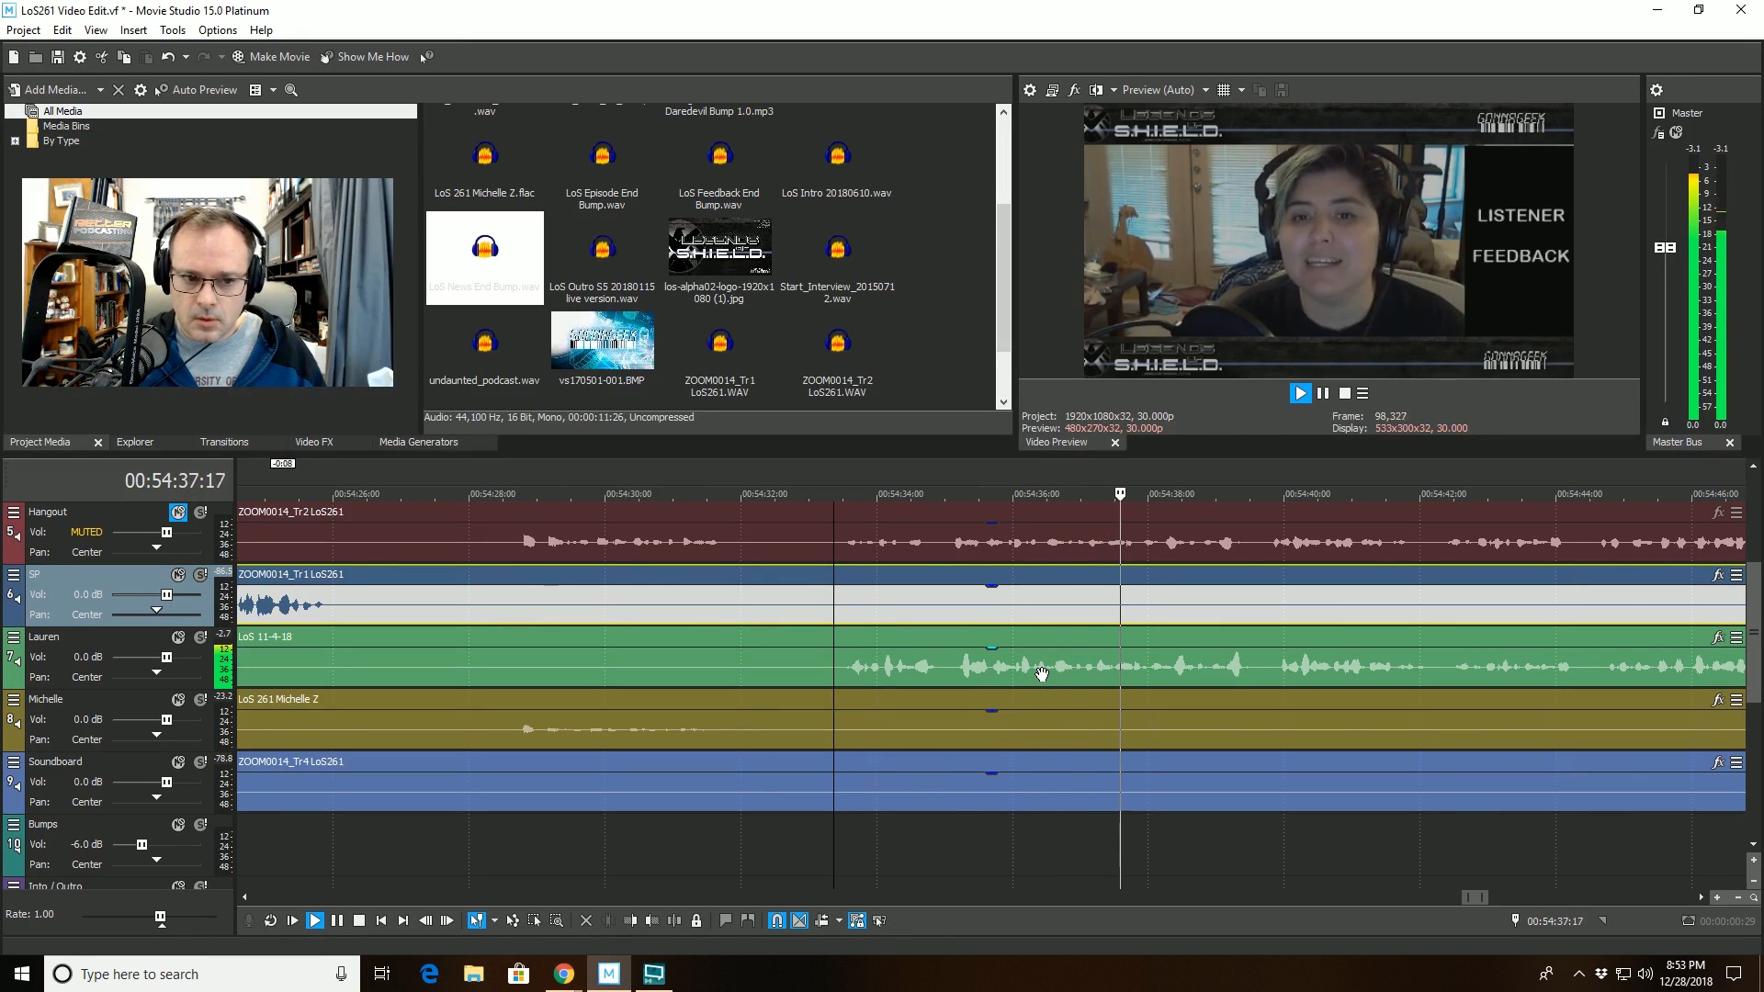
{"action": "left_click", "coordinate": [930, 700]}
{"action": "left_click", "coordinate": [676, 920]}
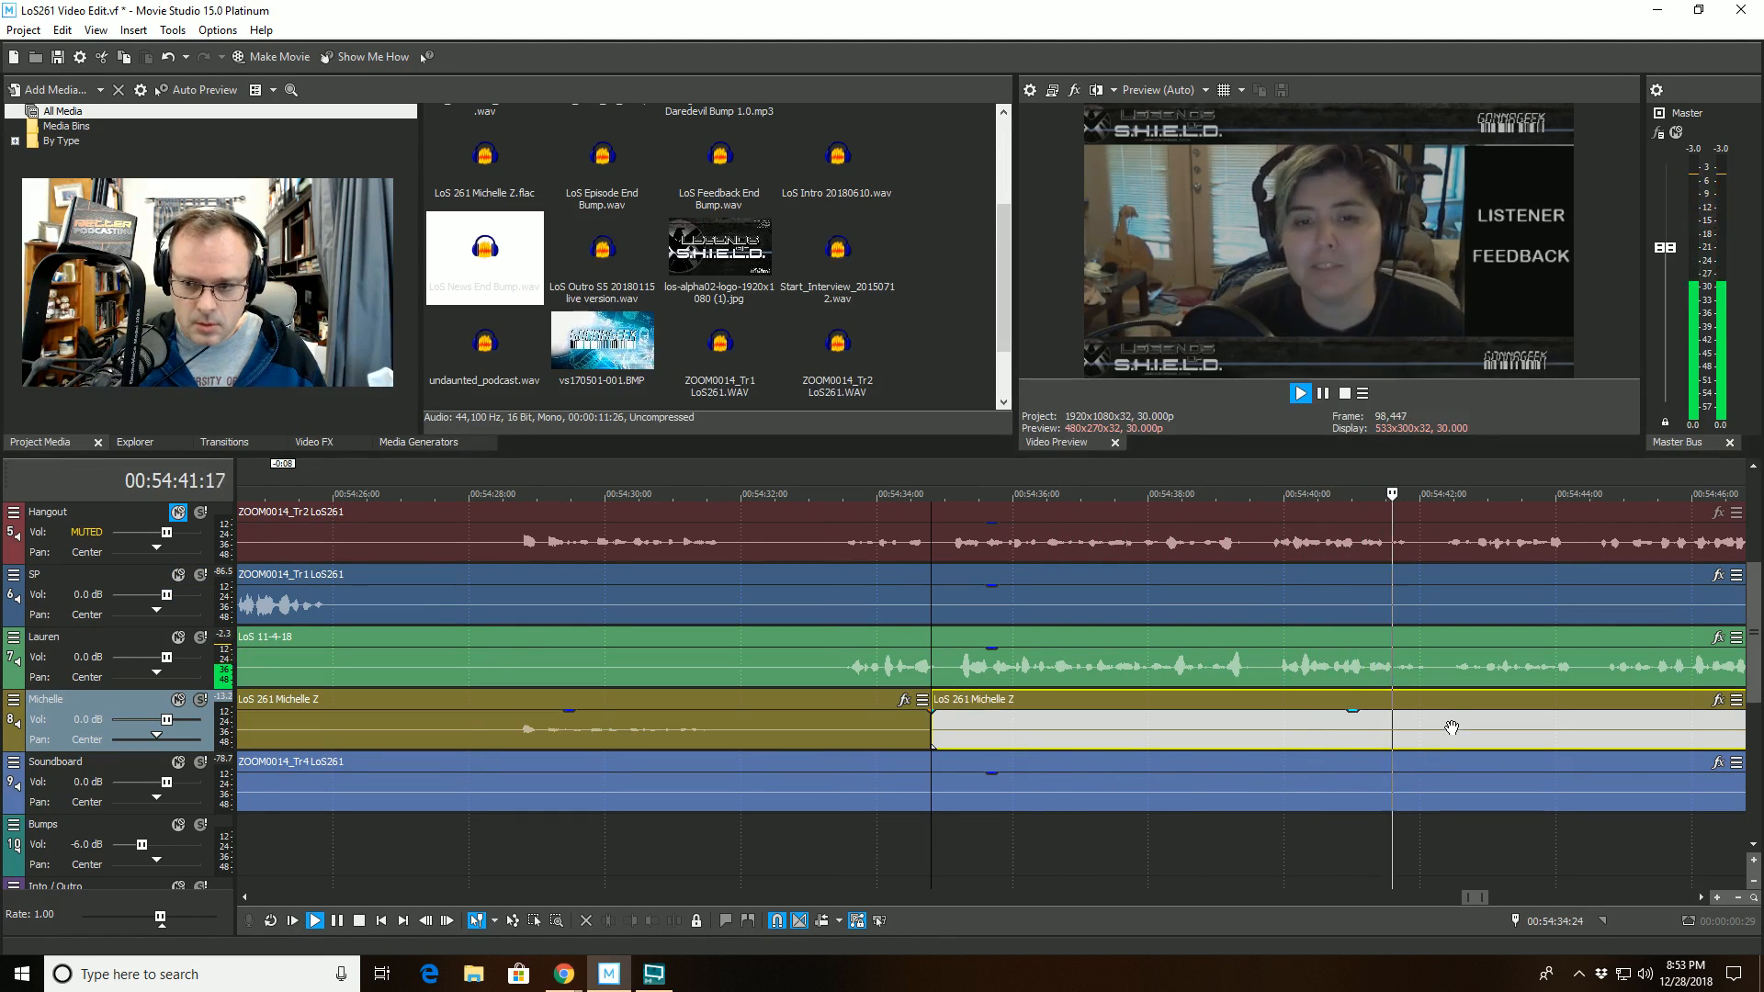
{"action": "left_click", "coordinate": [1455, 700]}
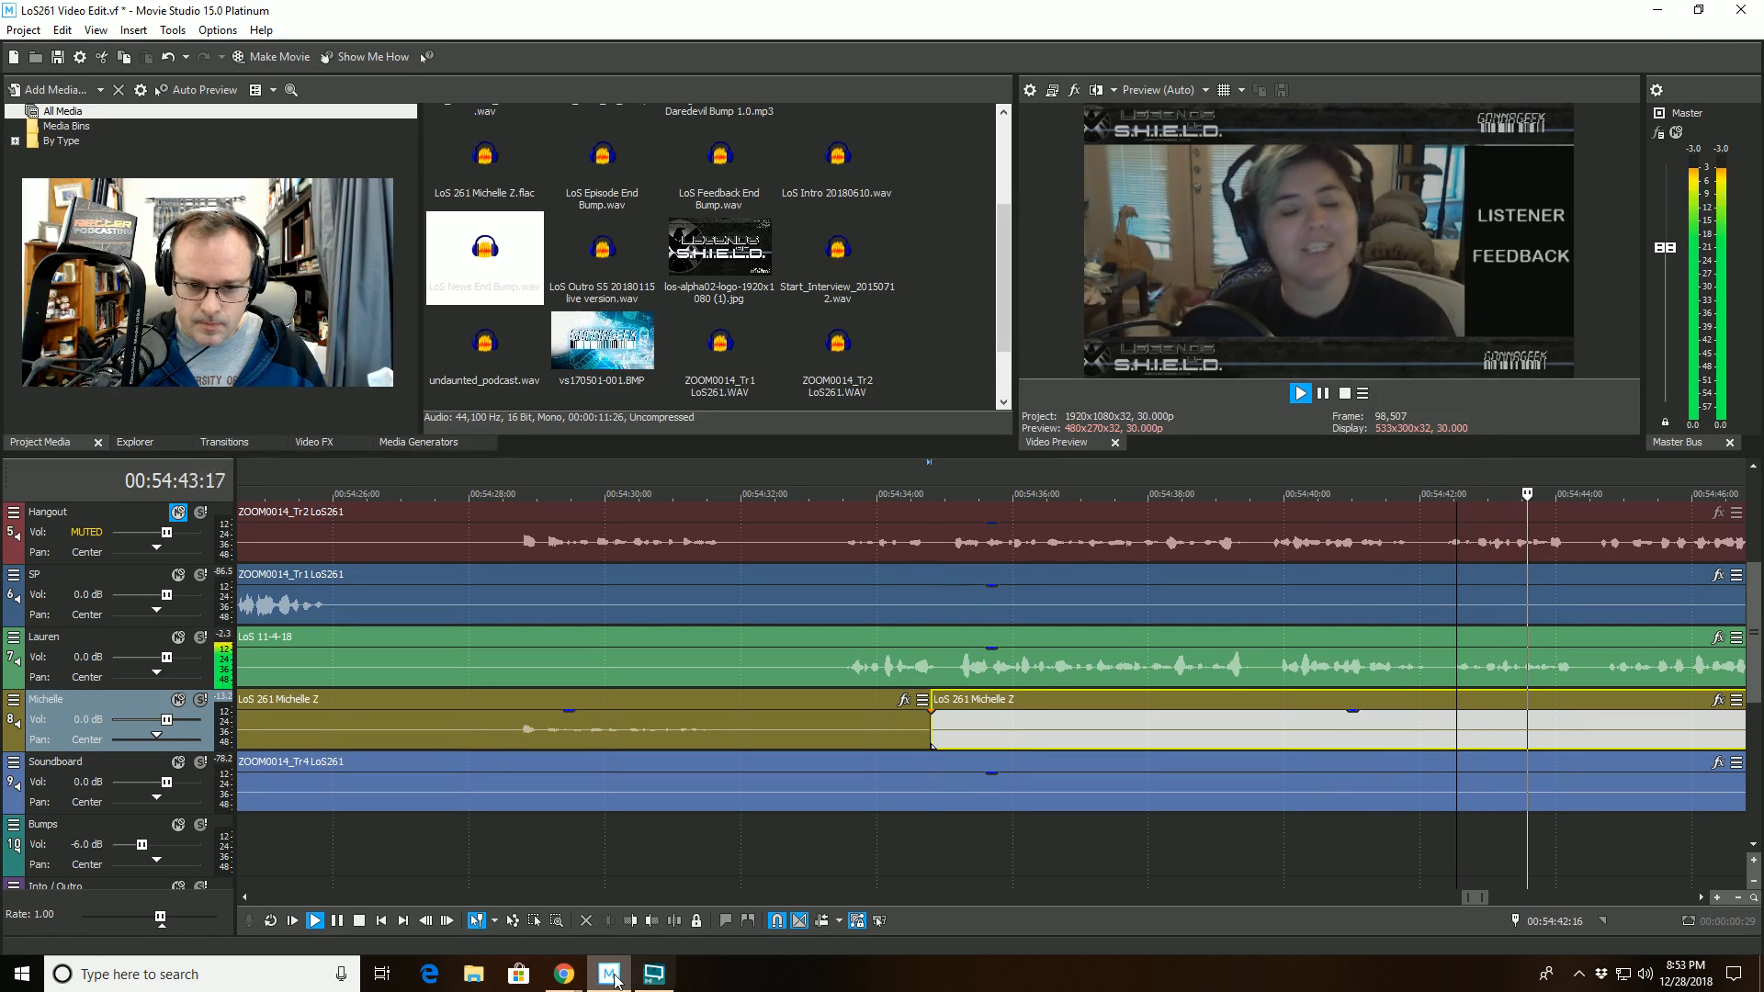
{"action": "left_click", "coordinate": [630, 921]}
- Split the LoS 11-4-18 clip on track 7 at 00:54:48:27 and trim the start of its second part to 00:55:28:25
{"action": "scroll", "coordinate": [1181, 758], "scroll_direction": "down", "scroll_amount": 2}
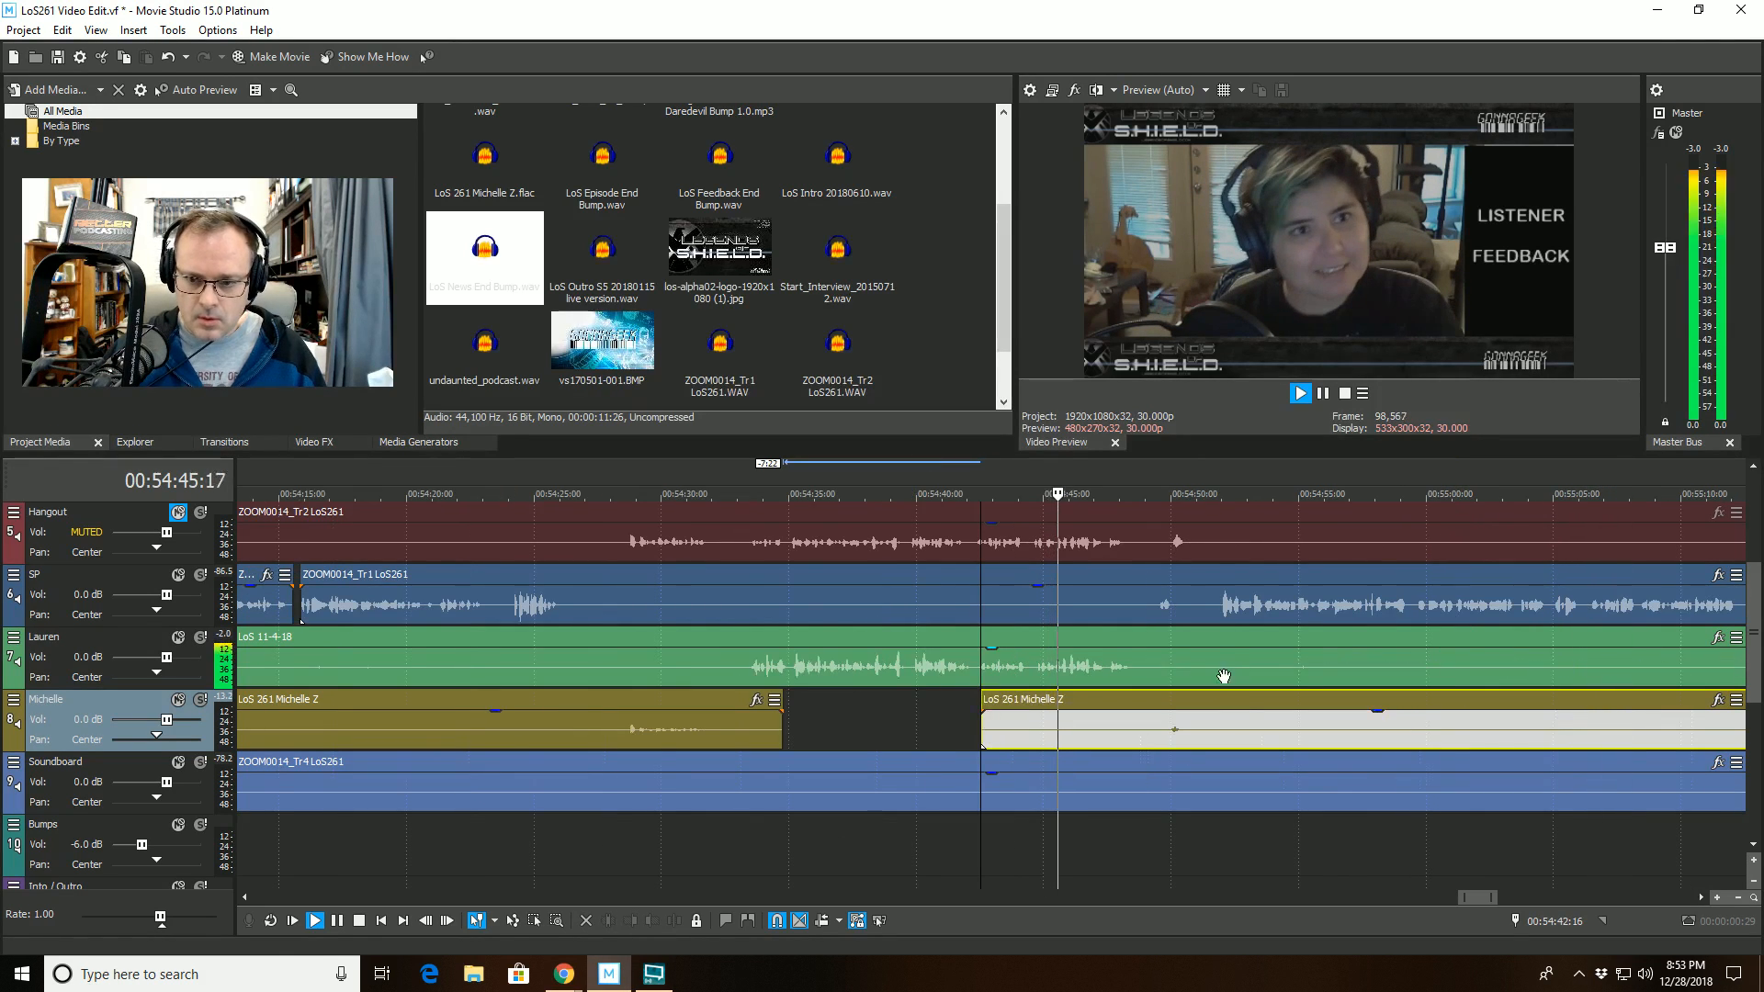
{"action": "left_click", "coordinate": [1143, 654]}
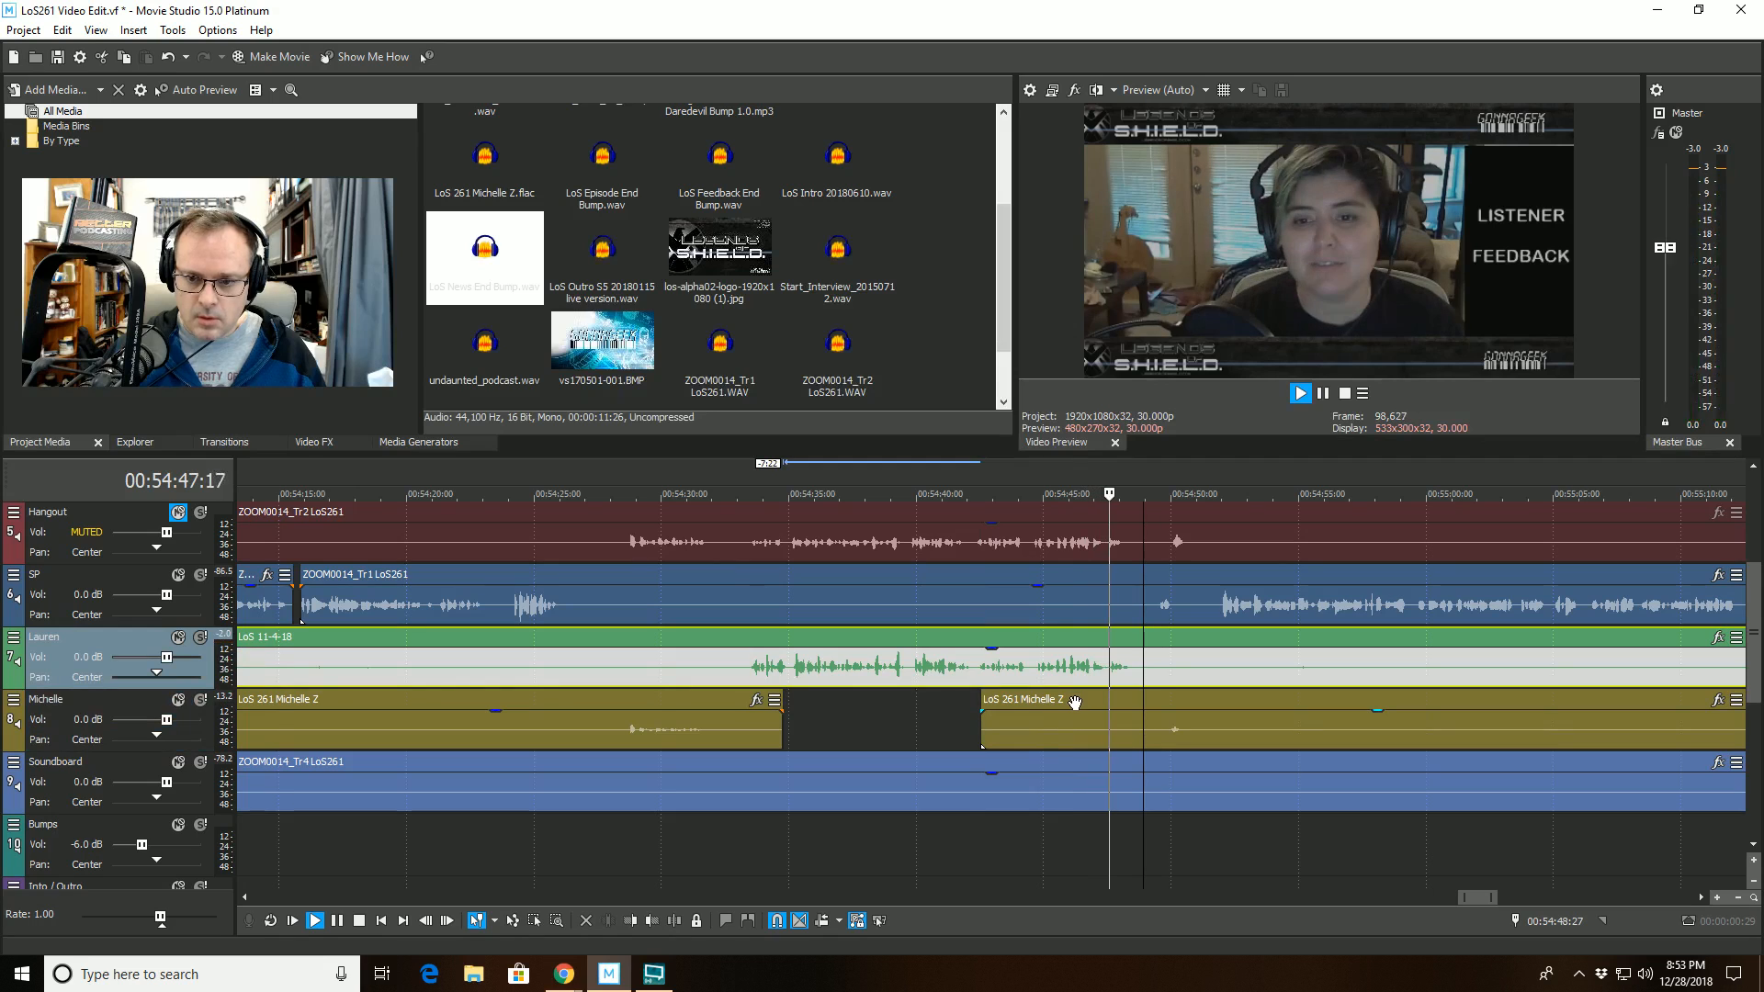
{"action": "key", "text": "space"}
{"action": "key", "text": "space"}
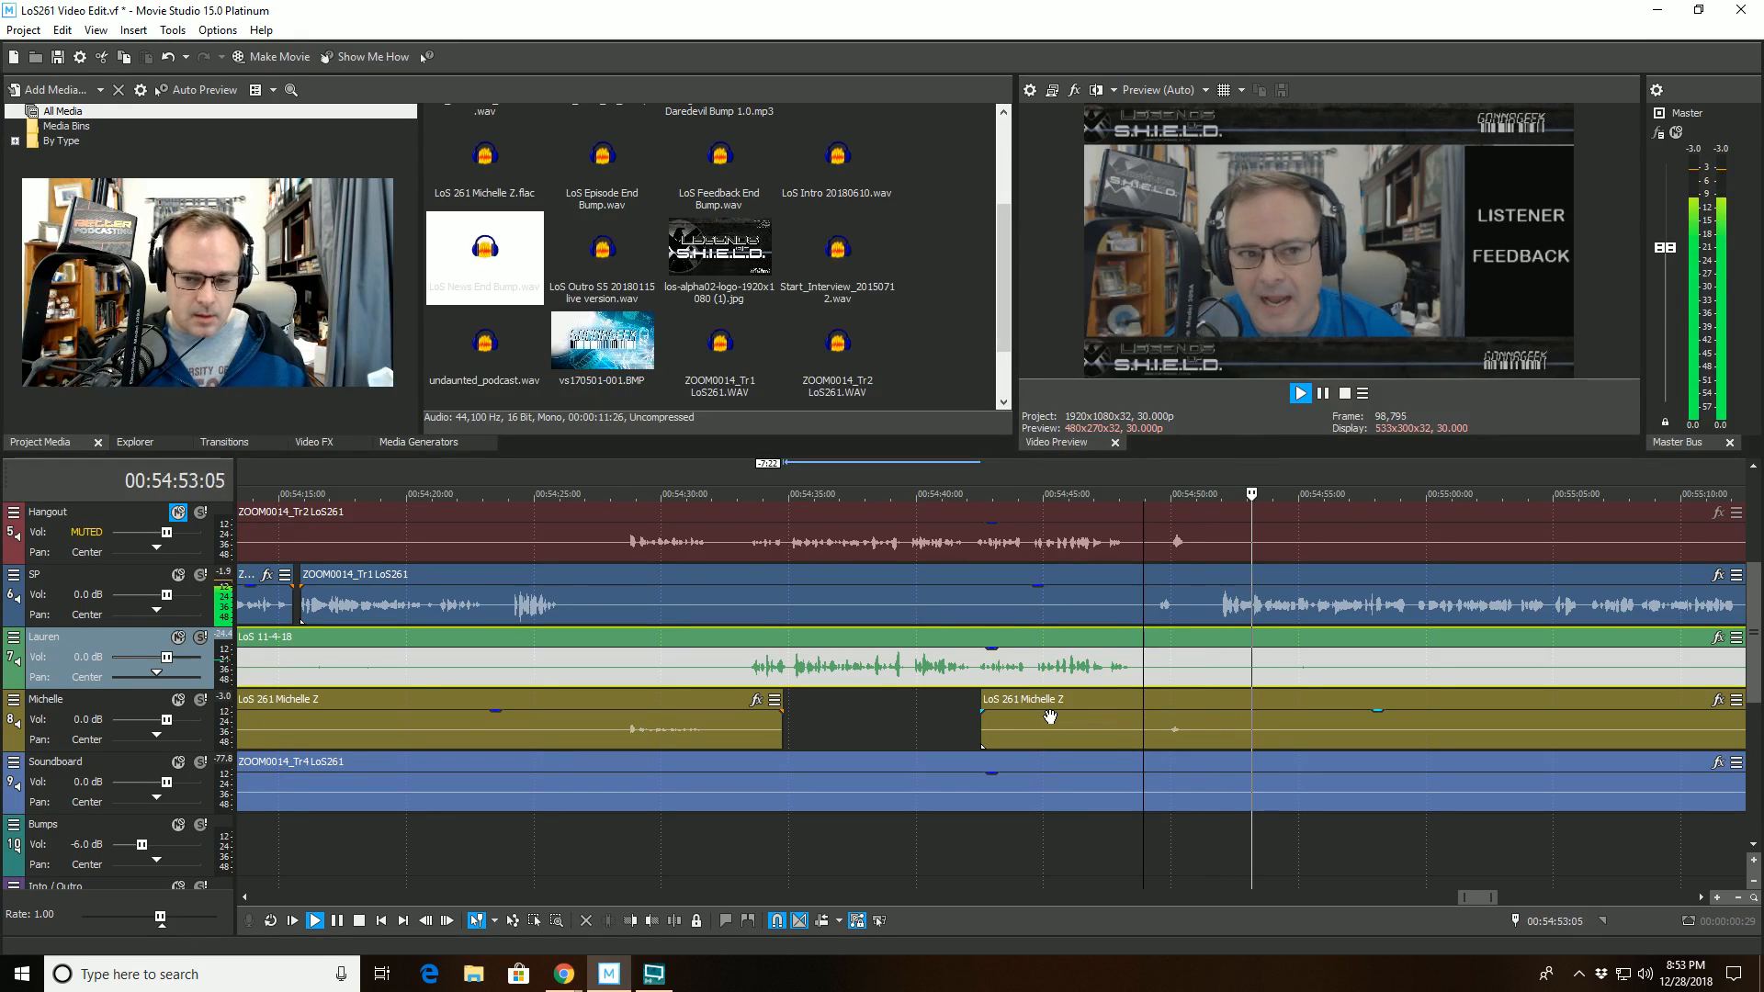
{"action": "scroll", "coordinate": [1074, 721], "scroll_direction": "down", "scroll_amount": 2}
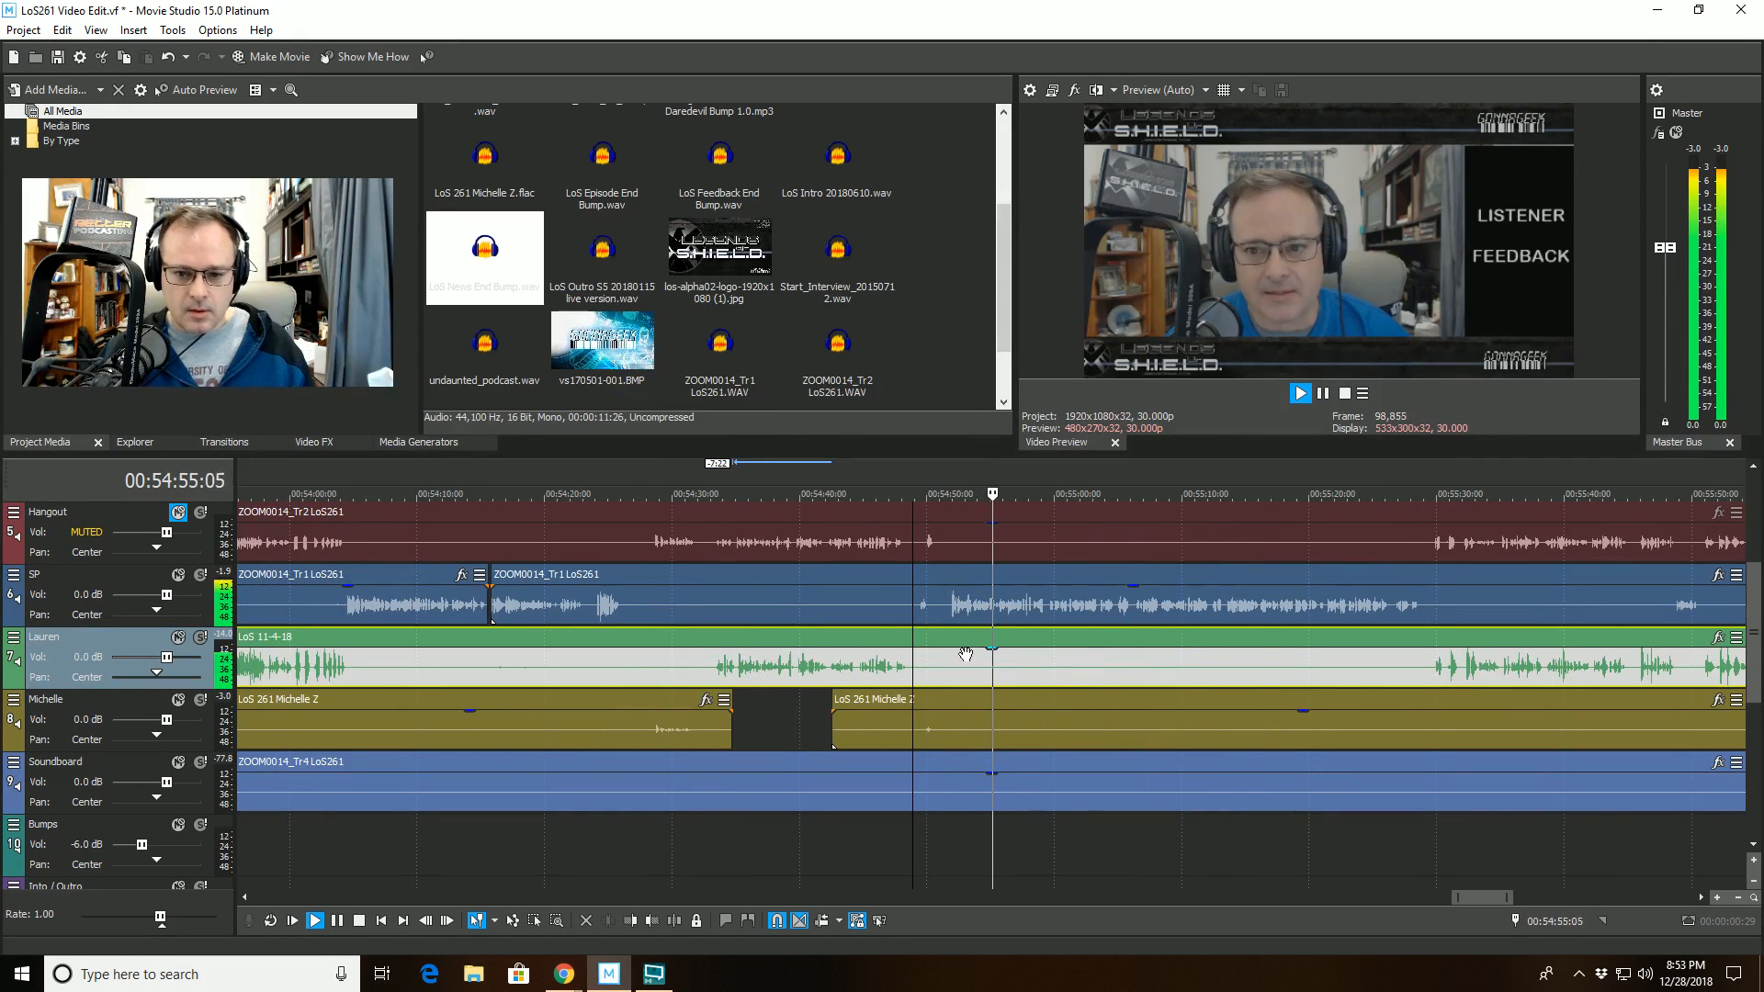
{"action": "key", "text": "space"}
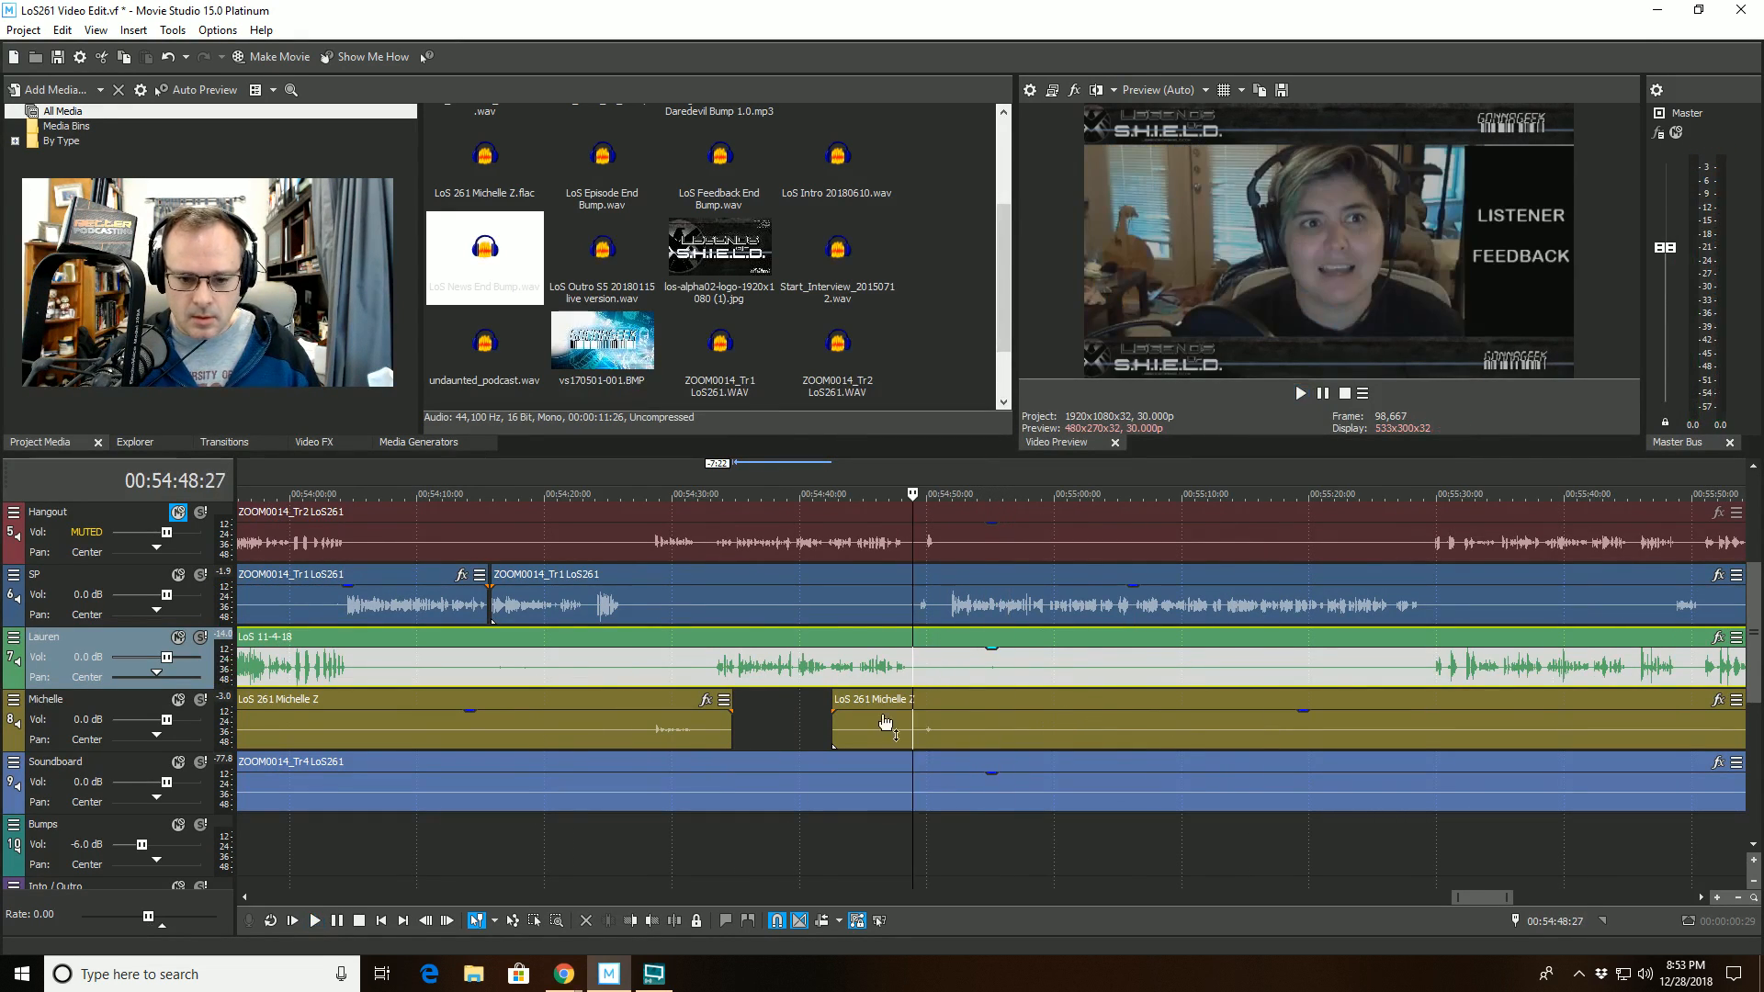
{"action": "left_click", "coordinate": [674, 923]}
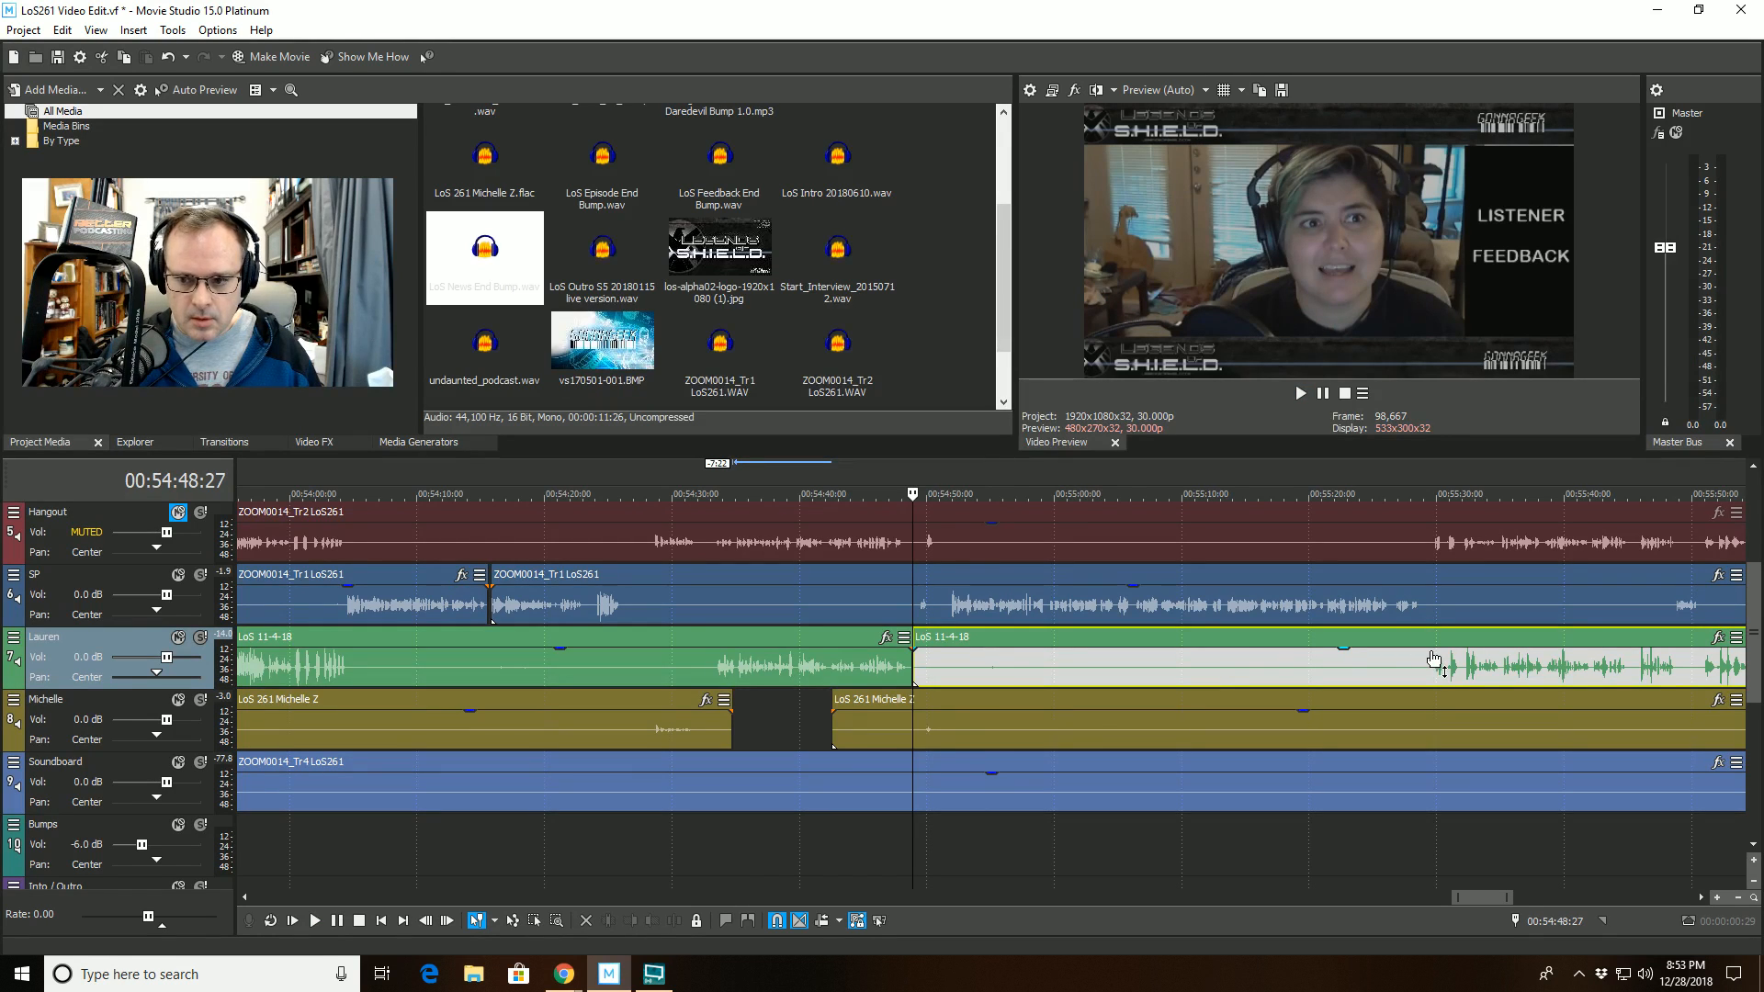
{"action": "left_click", "coordinate": [1421, 638]}
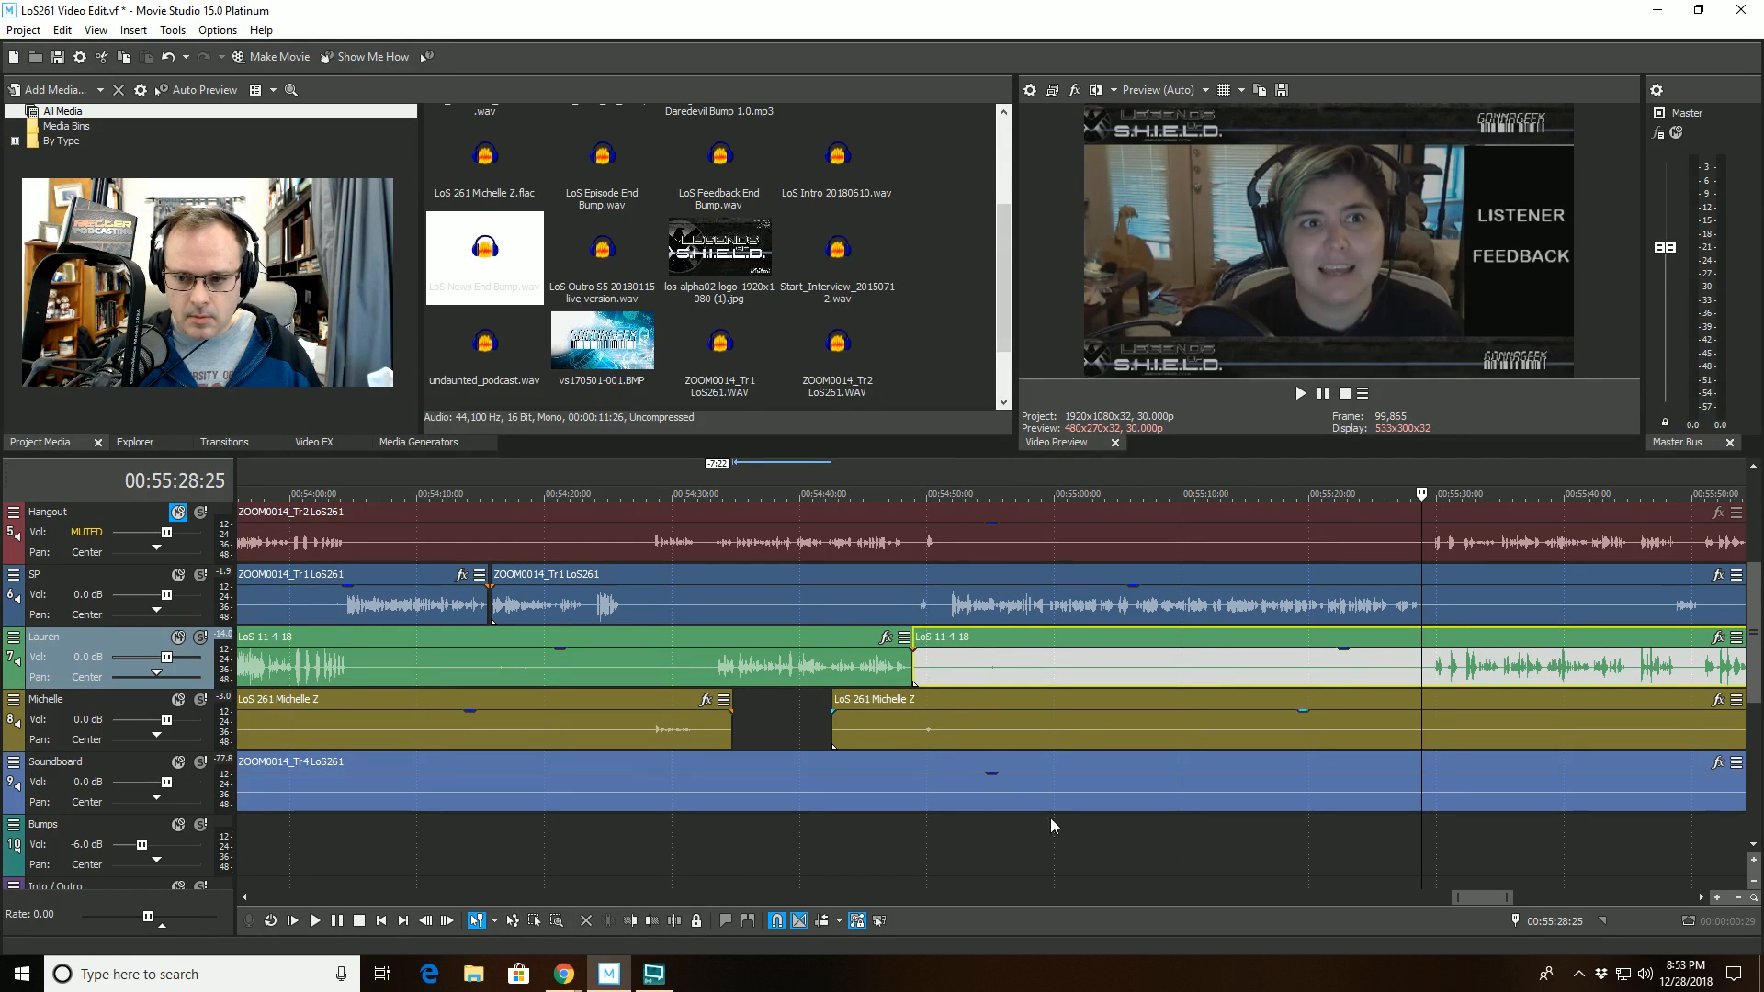
{"action": "left_click", "coordinate": [631, 922]}
- Play back from 00:54:47:29 to check the long track 7 cut and review the speech after the gap
{"action": "left_click", "coordinate": [902, 580]}
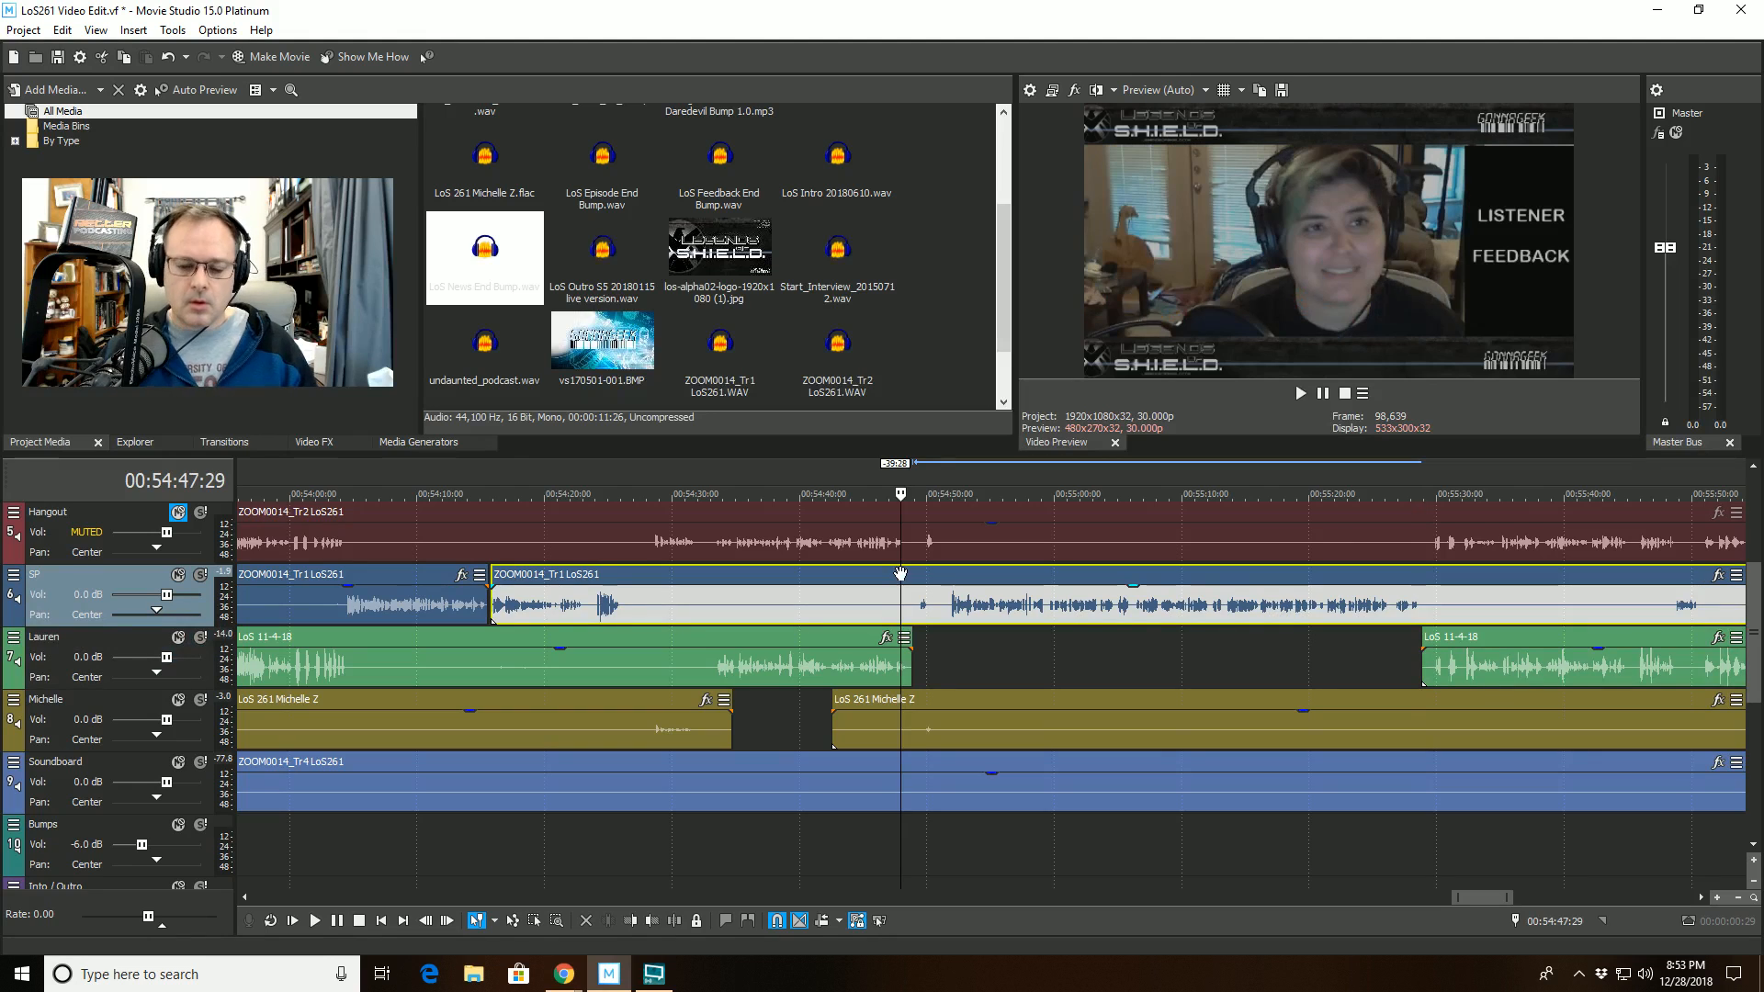
{"action": "key", "text": "space"}
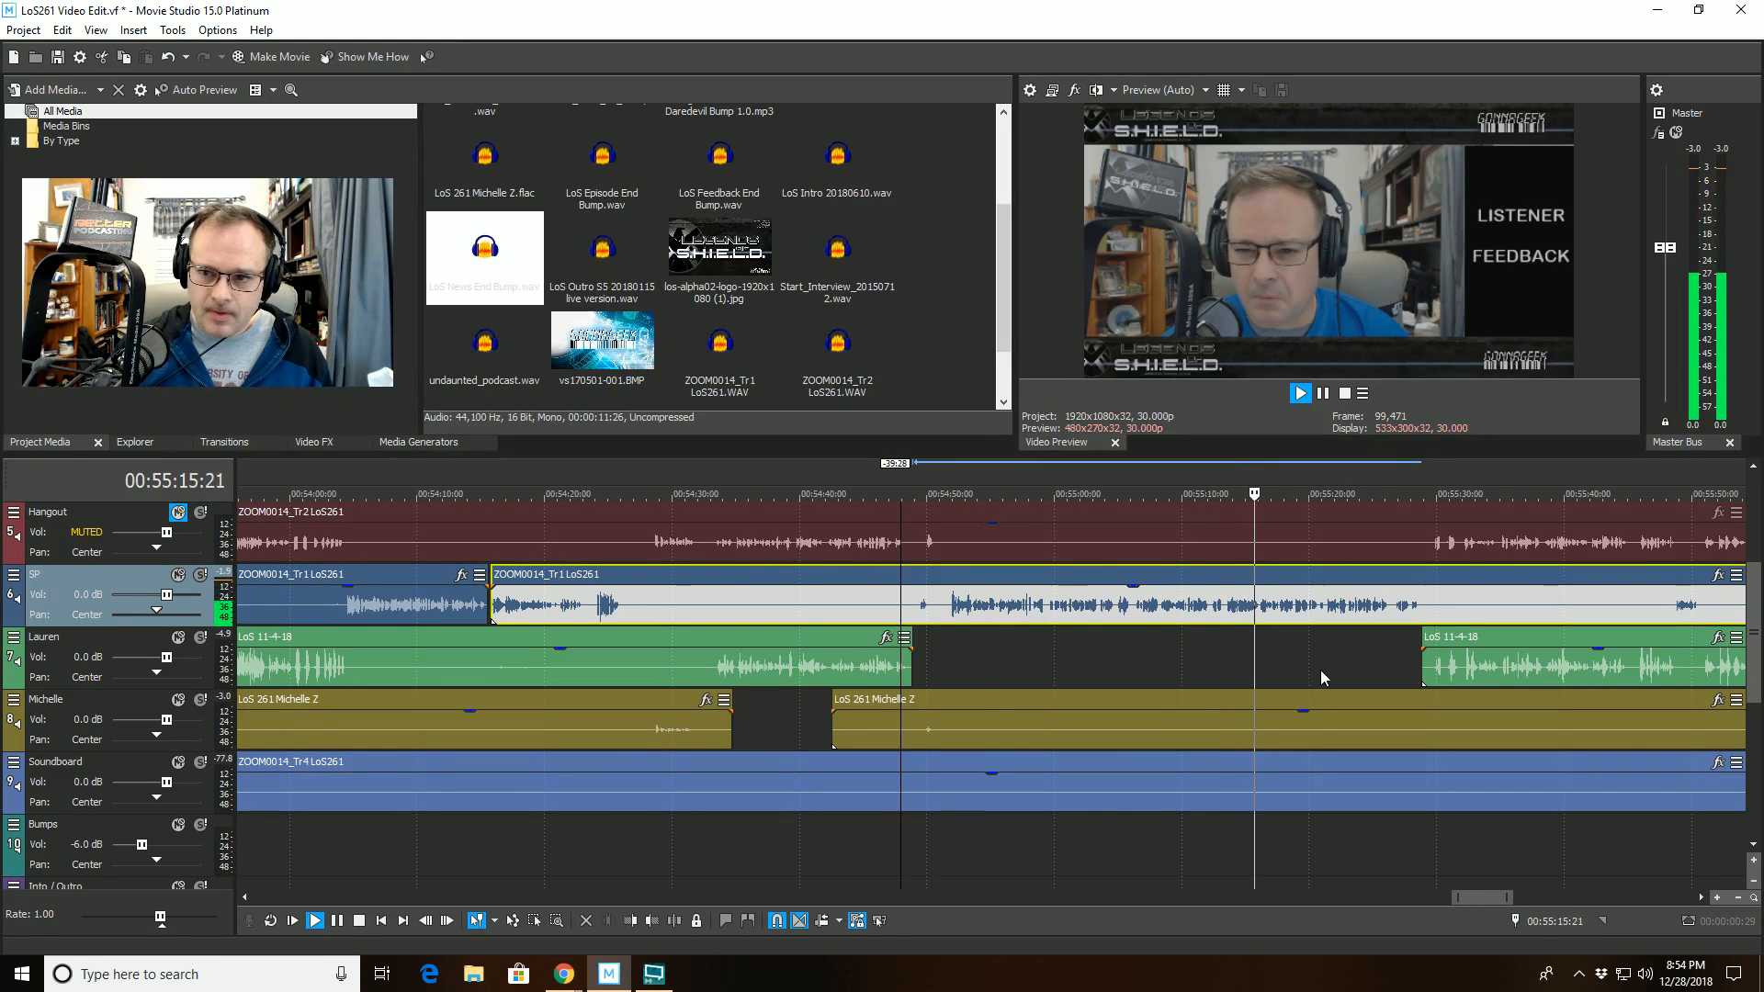
{"action": "scroll", "coordinate": [1317, 660], "scroll_direction": "up", "scroll_amount": 5}
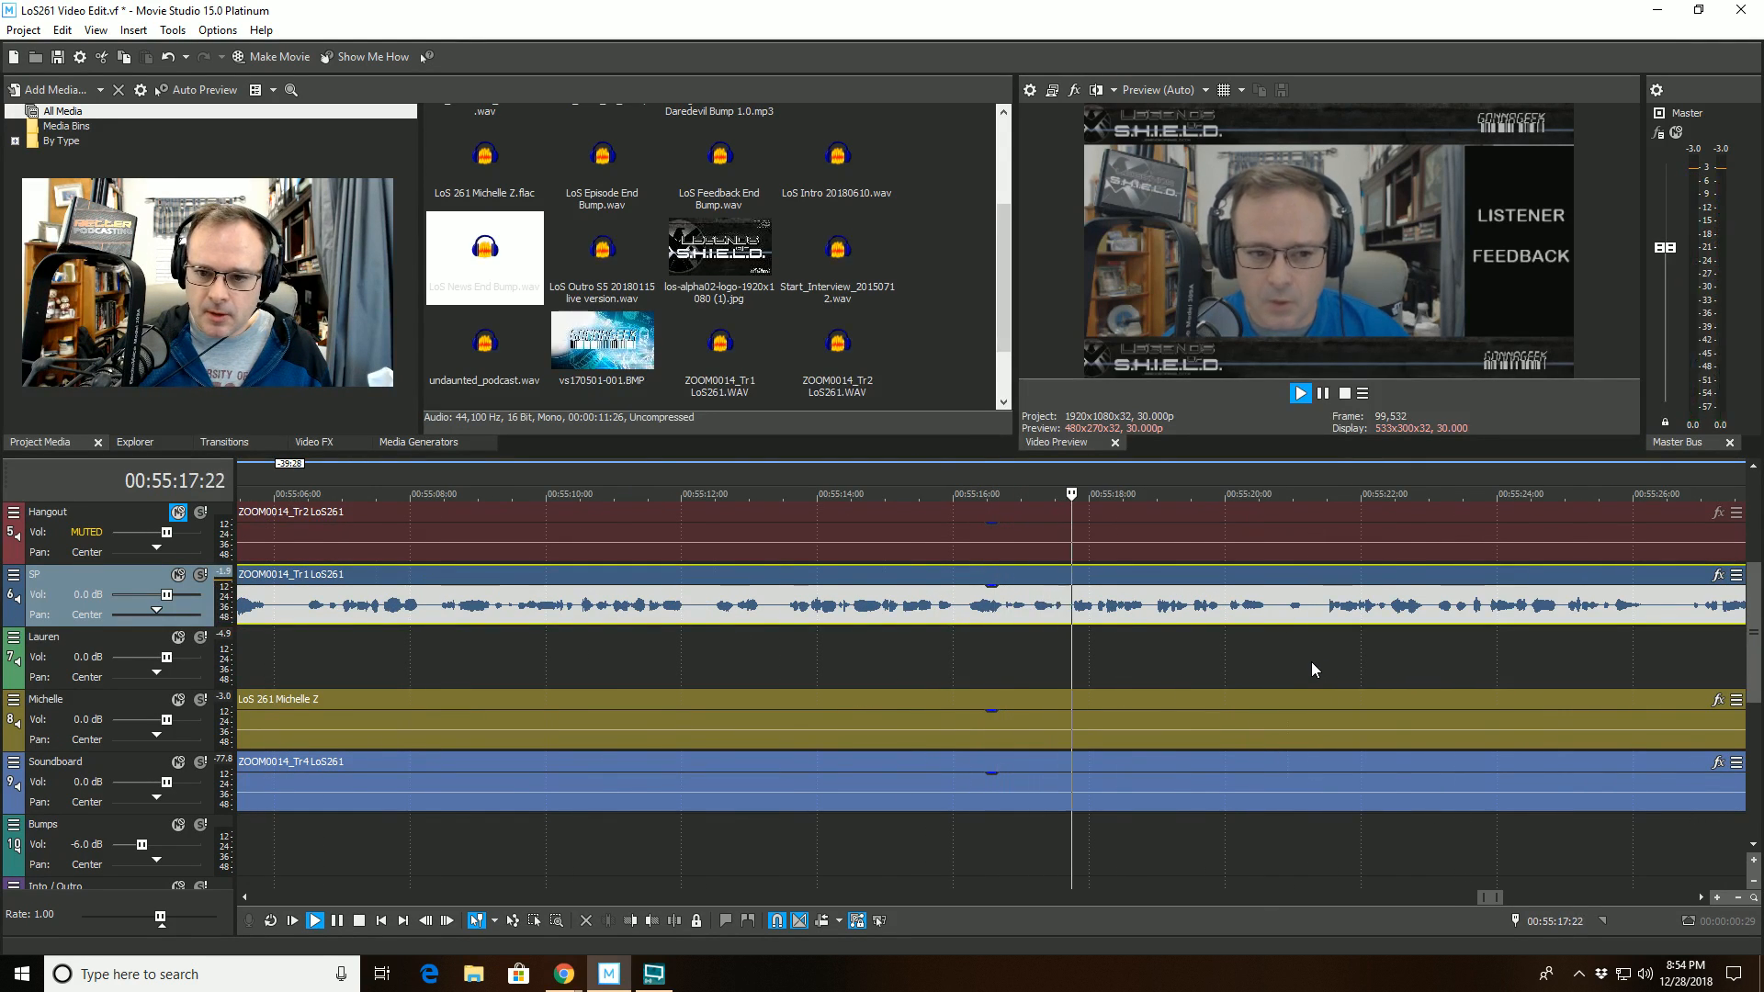
{"action": "scroll", "coordinate": [1309, 661], "scroll_direction": "down", "scroll_amount": 3}
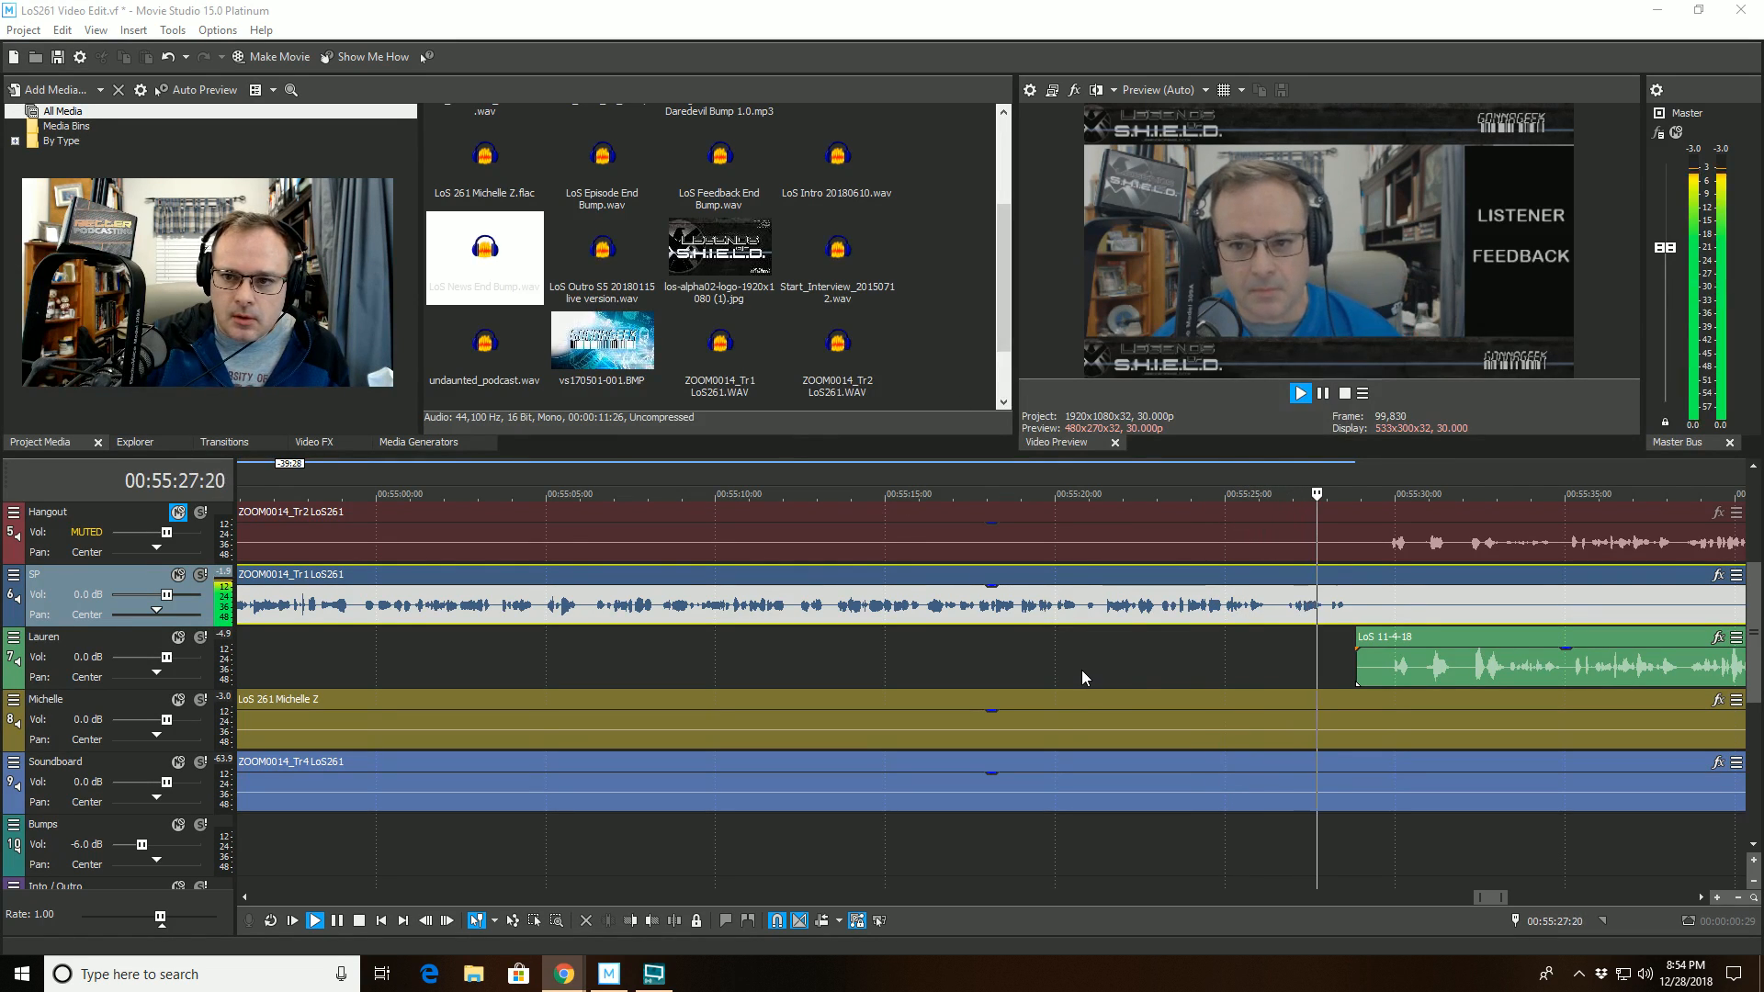
{"action": "scroll", "coordinate": [1056, 636], "scroll_direction": "up", "scroll_amount": 2}
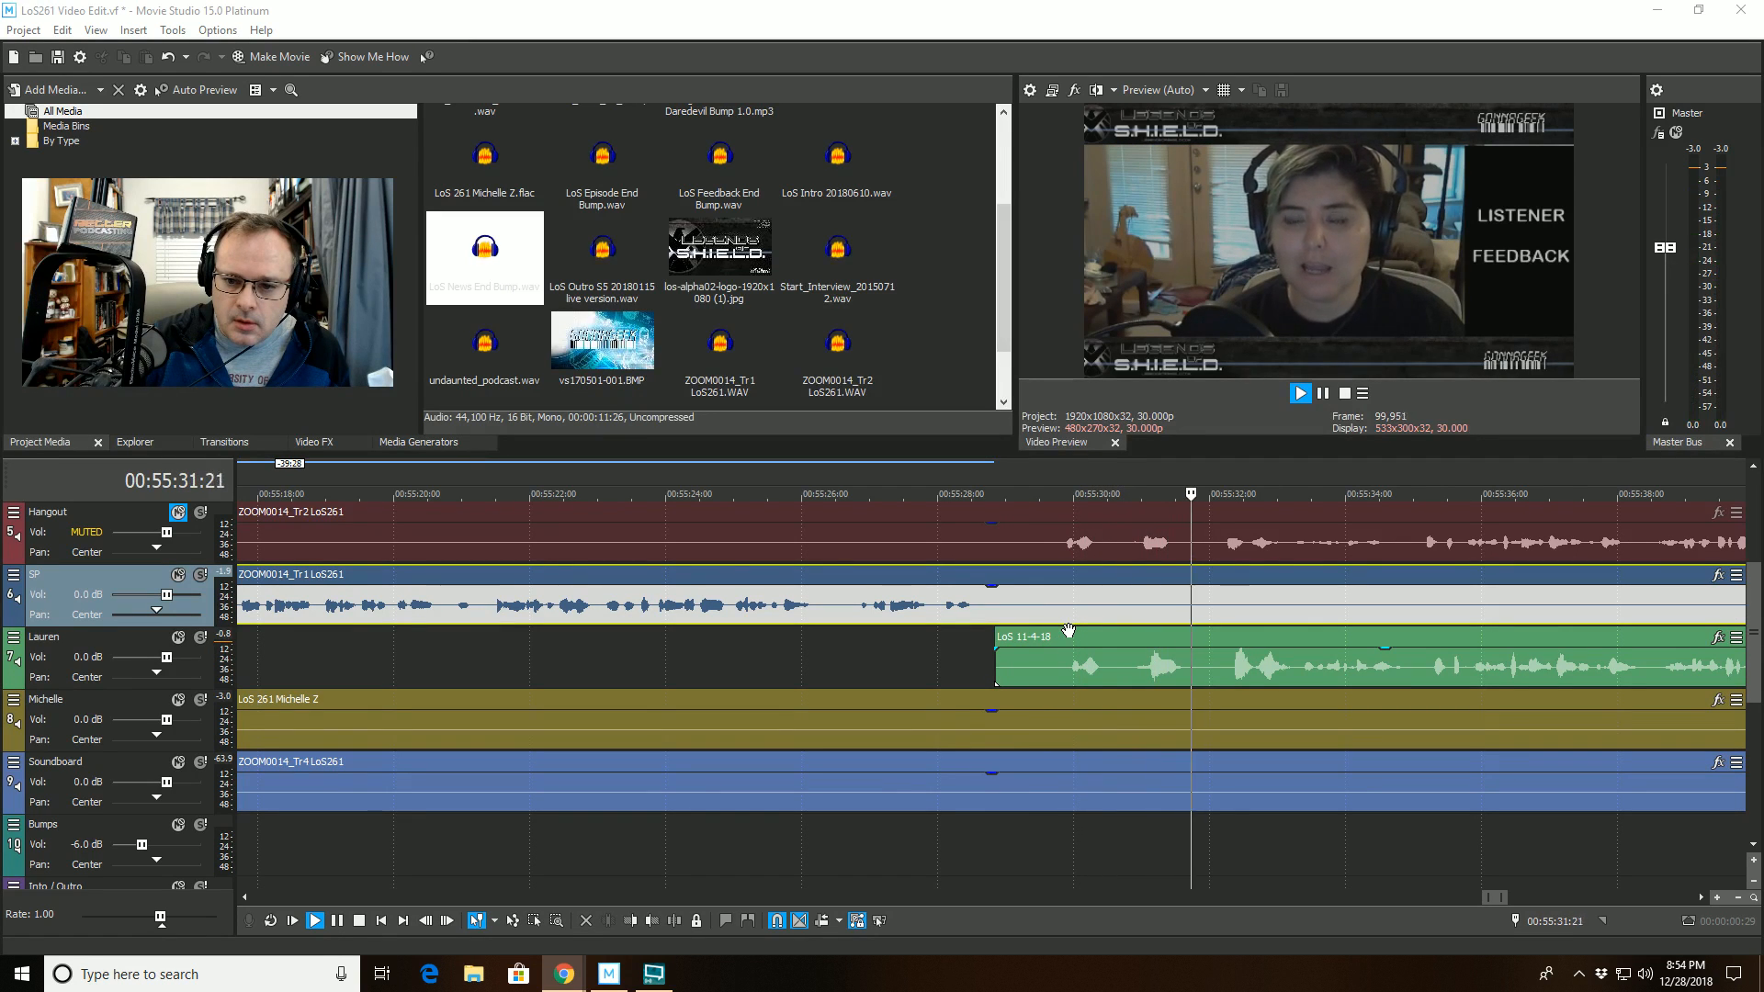
{"action": "scroll", "coordinate": [1068, 630], "scroll_direction": "down", "scroll_amount": 1}
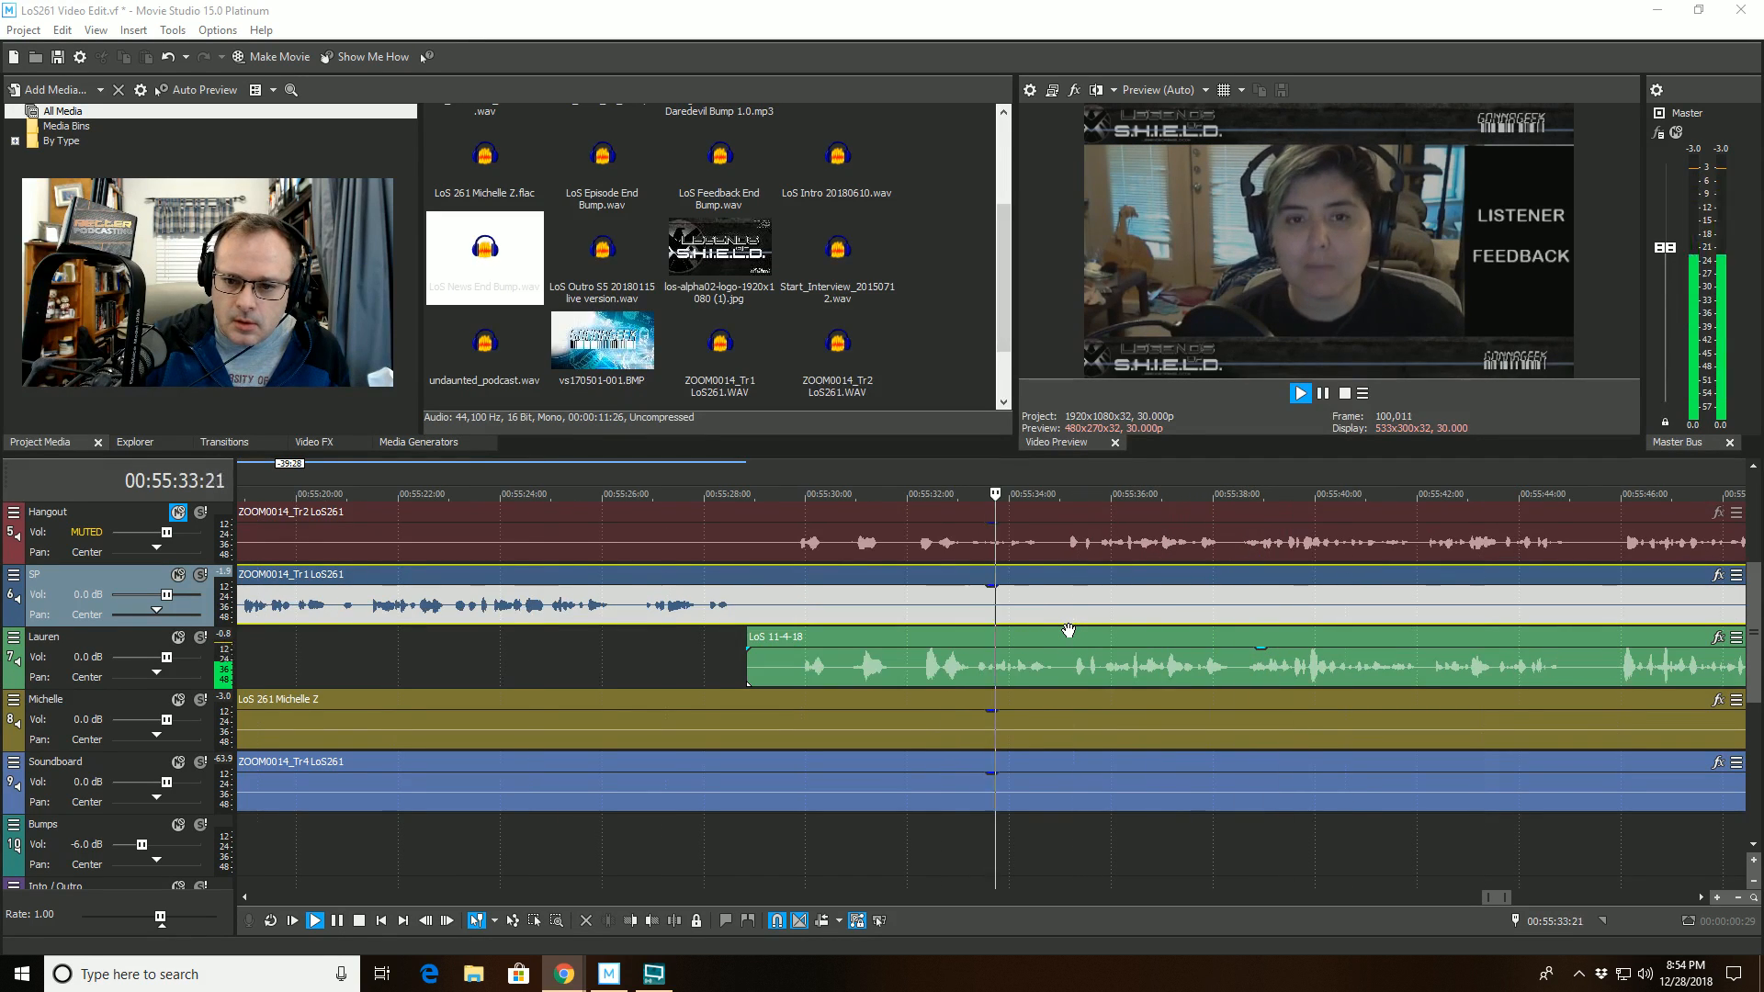
- Split all tracks at 00:55:29:23 and trim the start of every second part to 00:55:32:01
{"action": "left_click", "coordinate": [790, 512]}
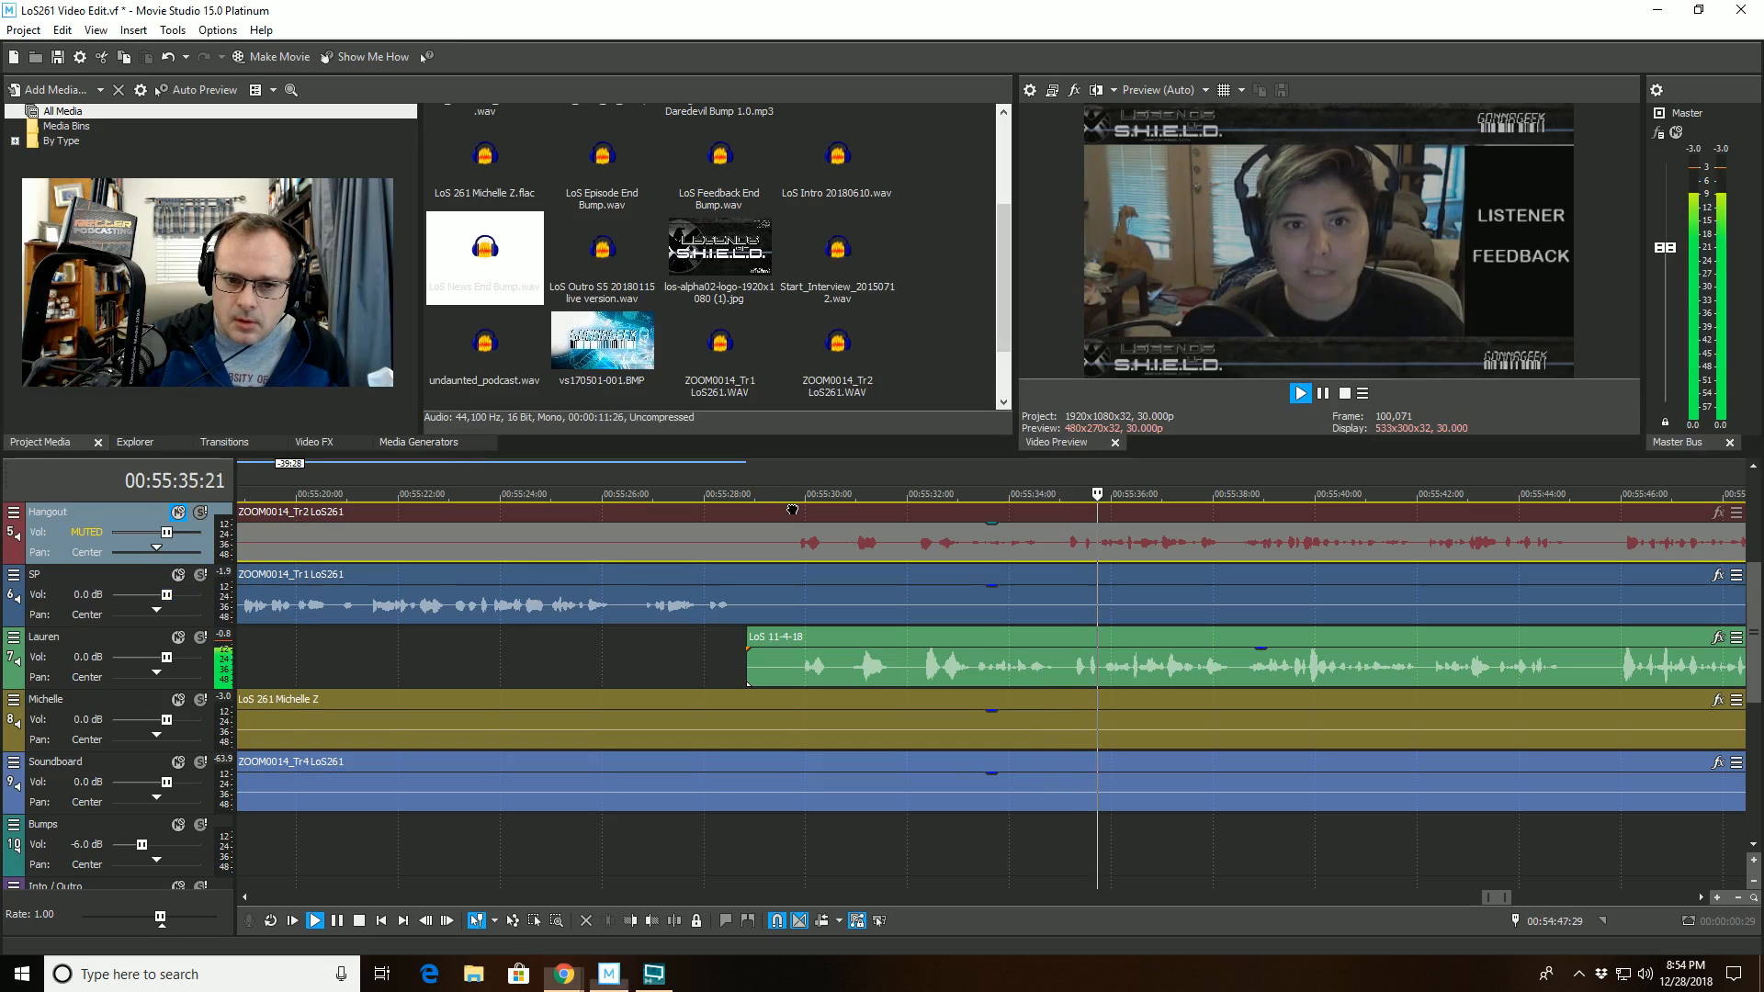
{"action": "key", "text": "space"}
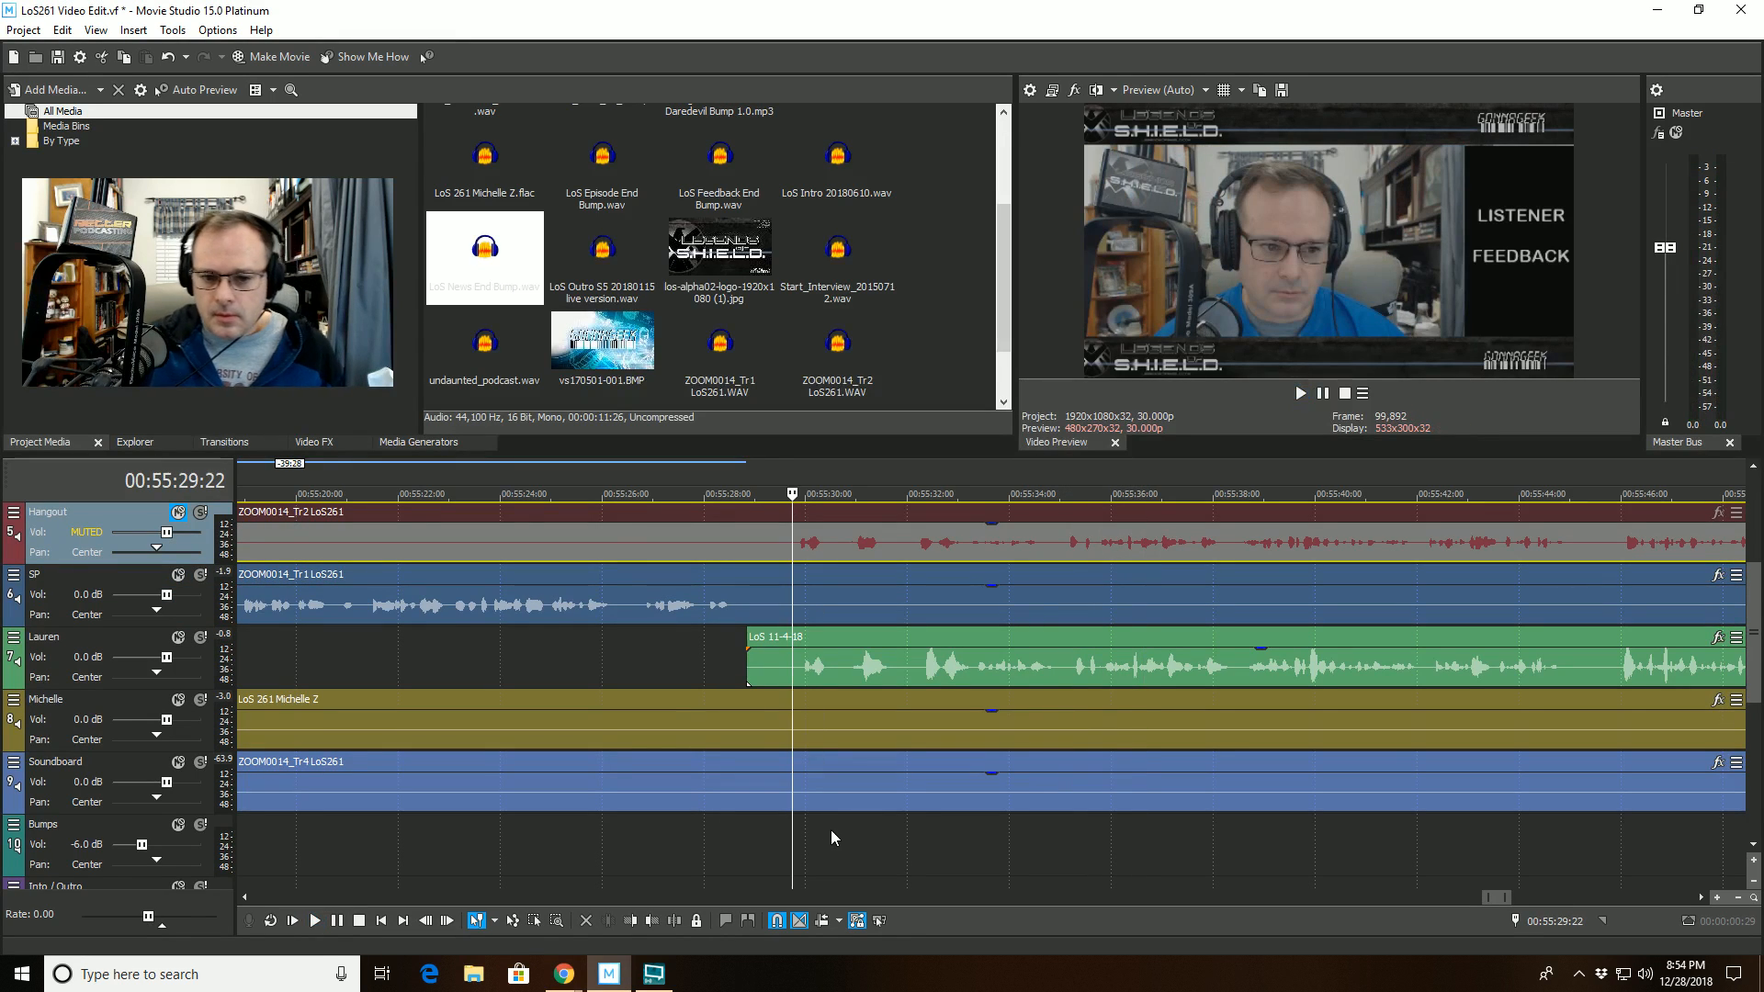
{"action": "left_click", "coordinate": [790, 844]}
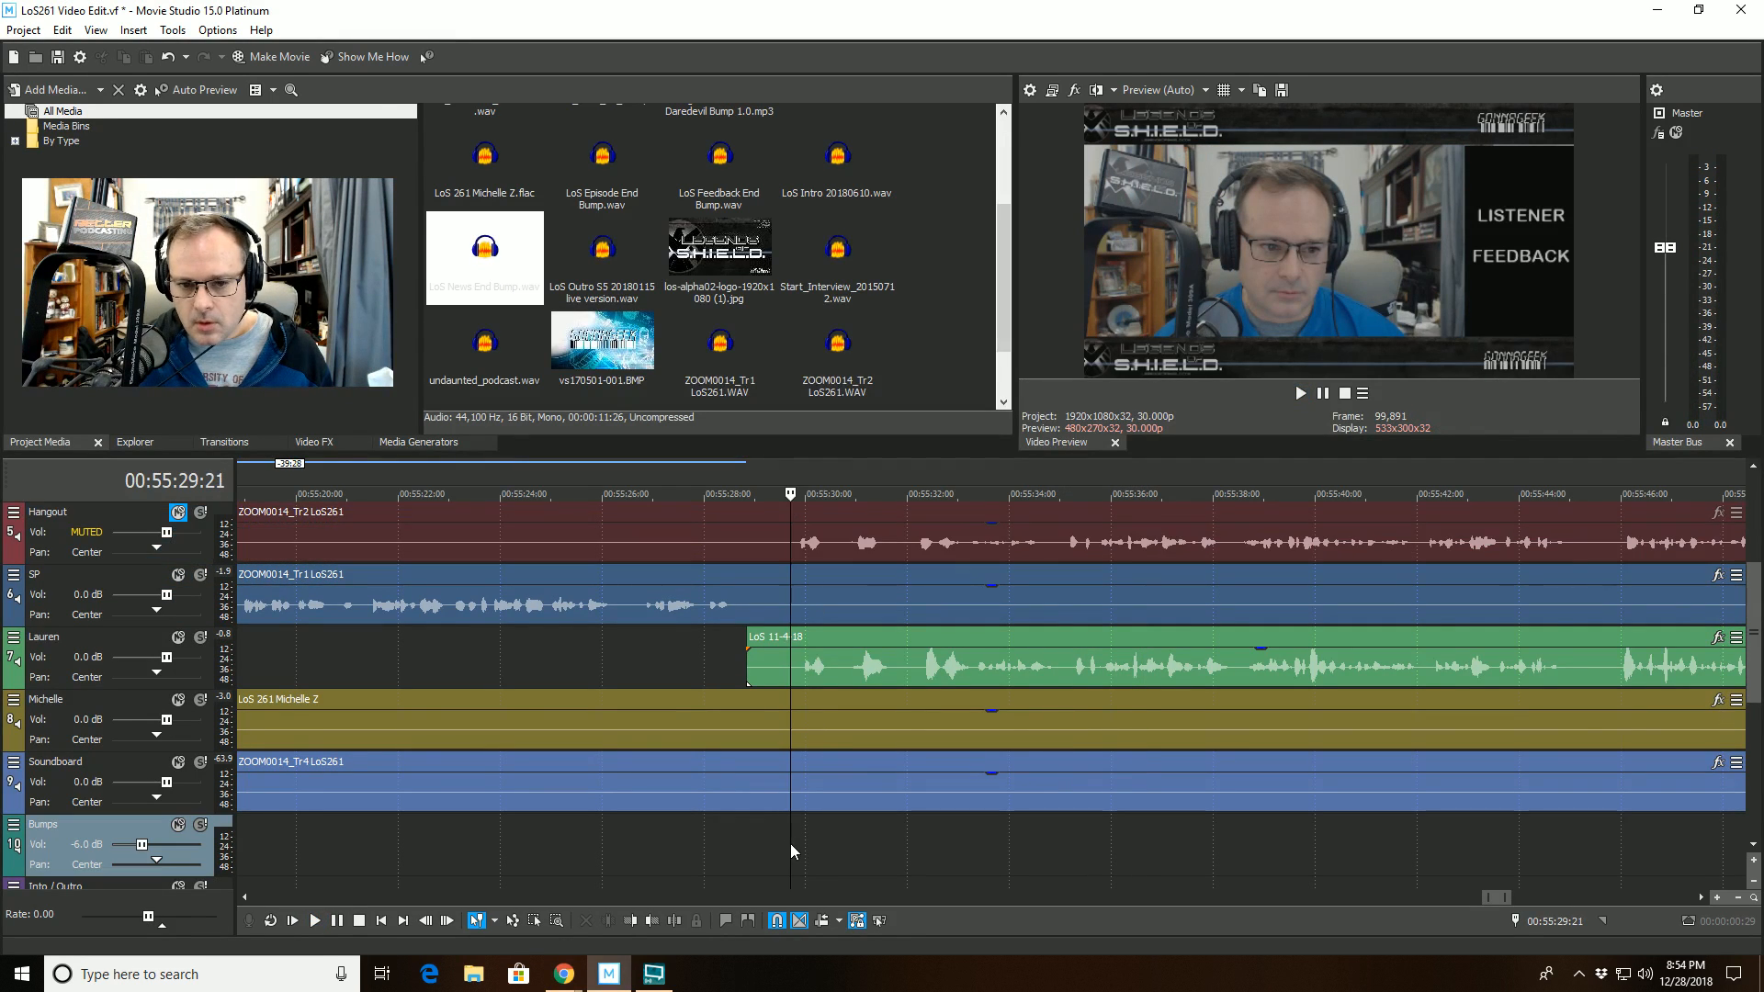
{"action": "left_click", "coordinate": [795, 843]}
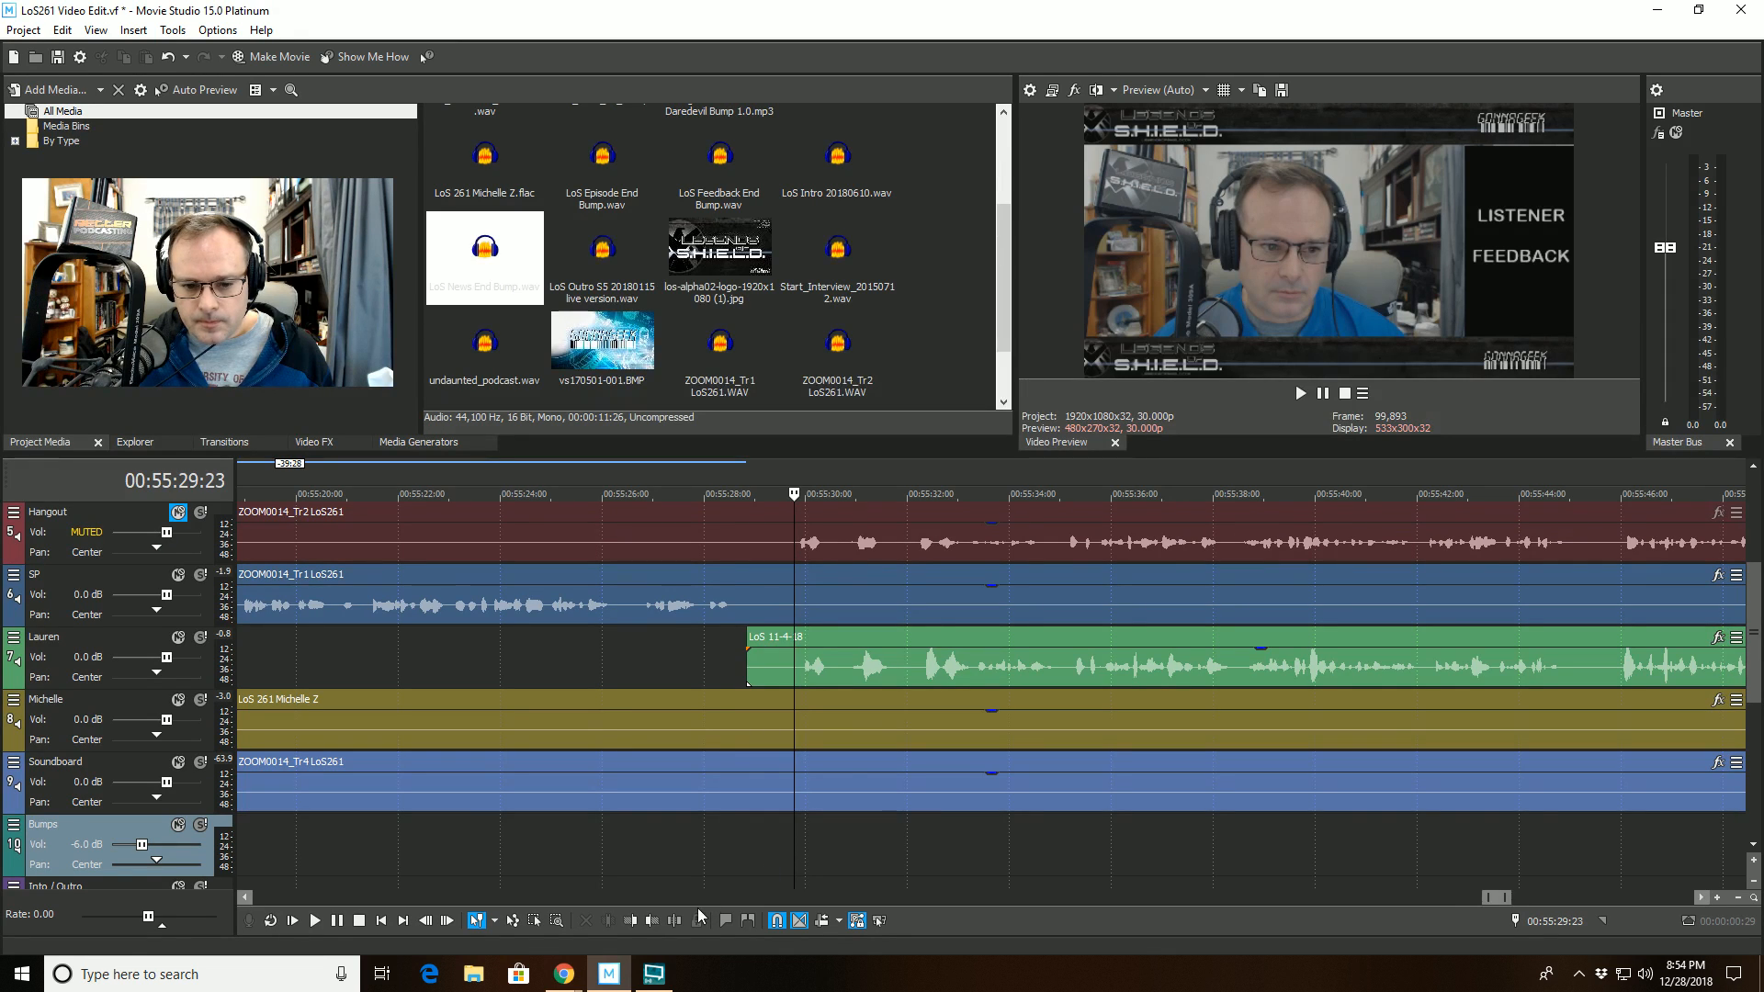
{"action": "left_click", "coordinate": [674, 920]}
{"action": "left_click", "coordinate": [910, 842]}
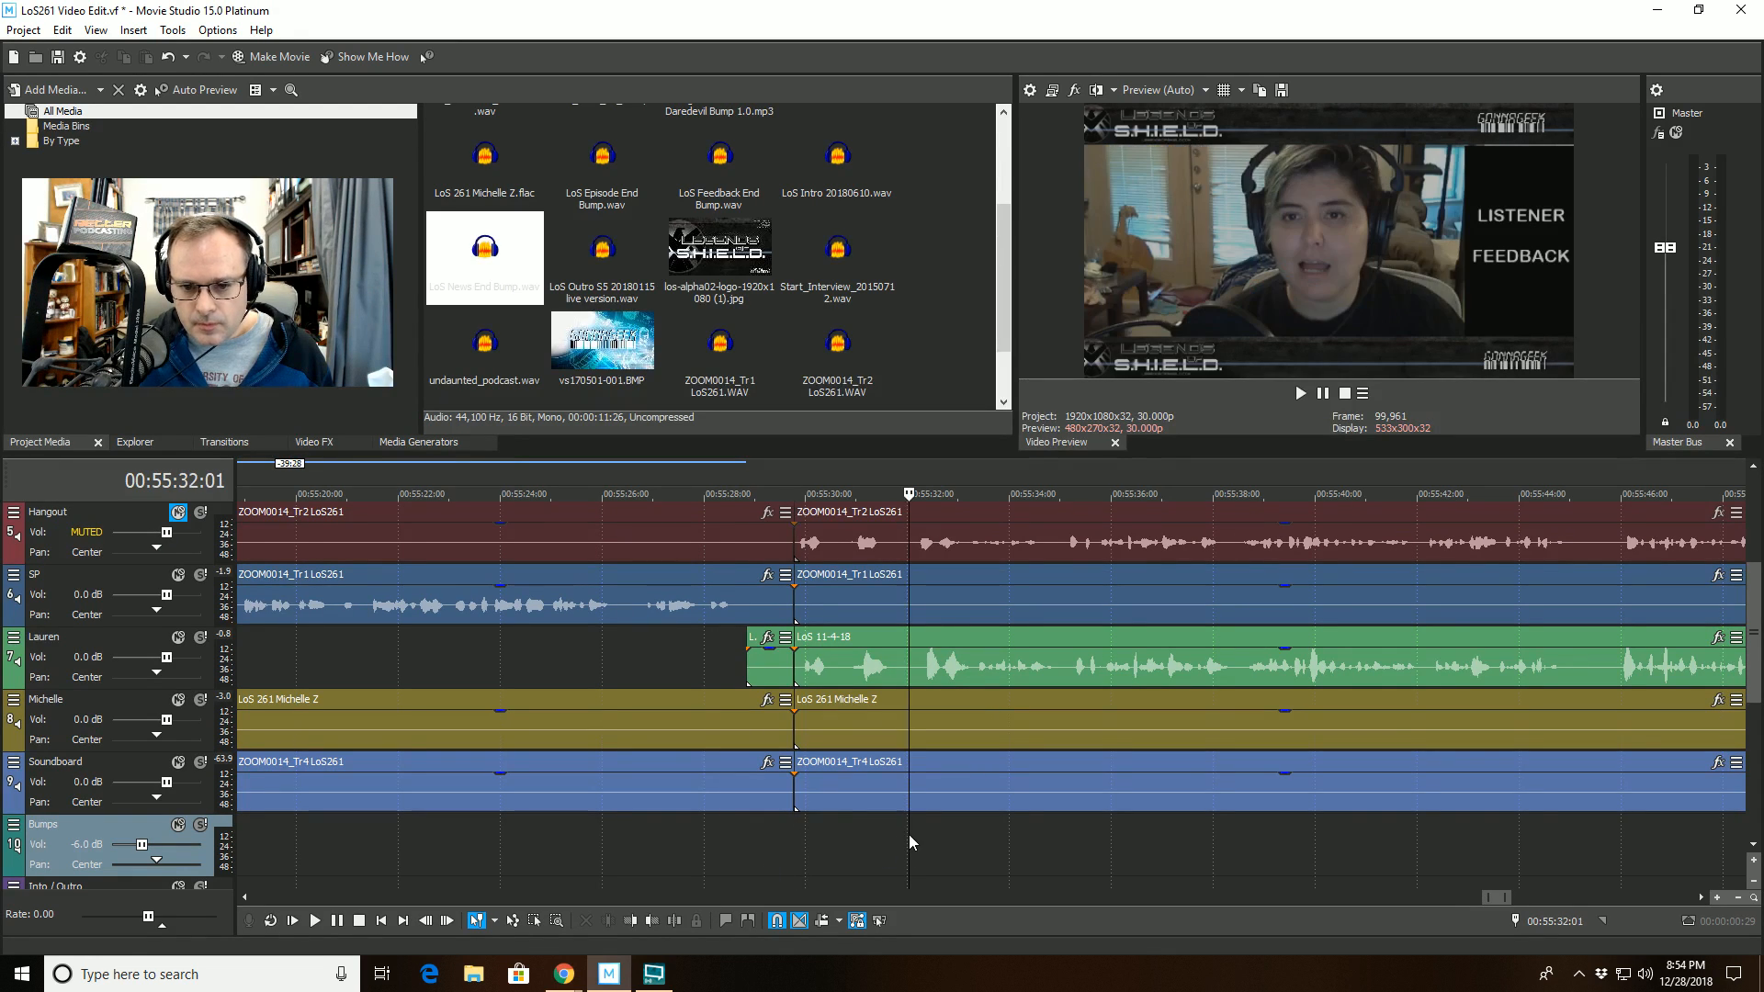
{"action": "left_click", "coordinate": [648, 922]}
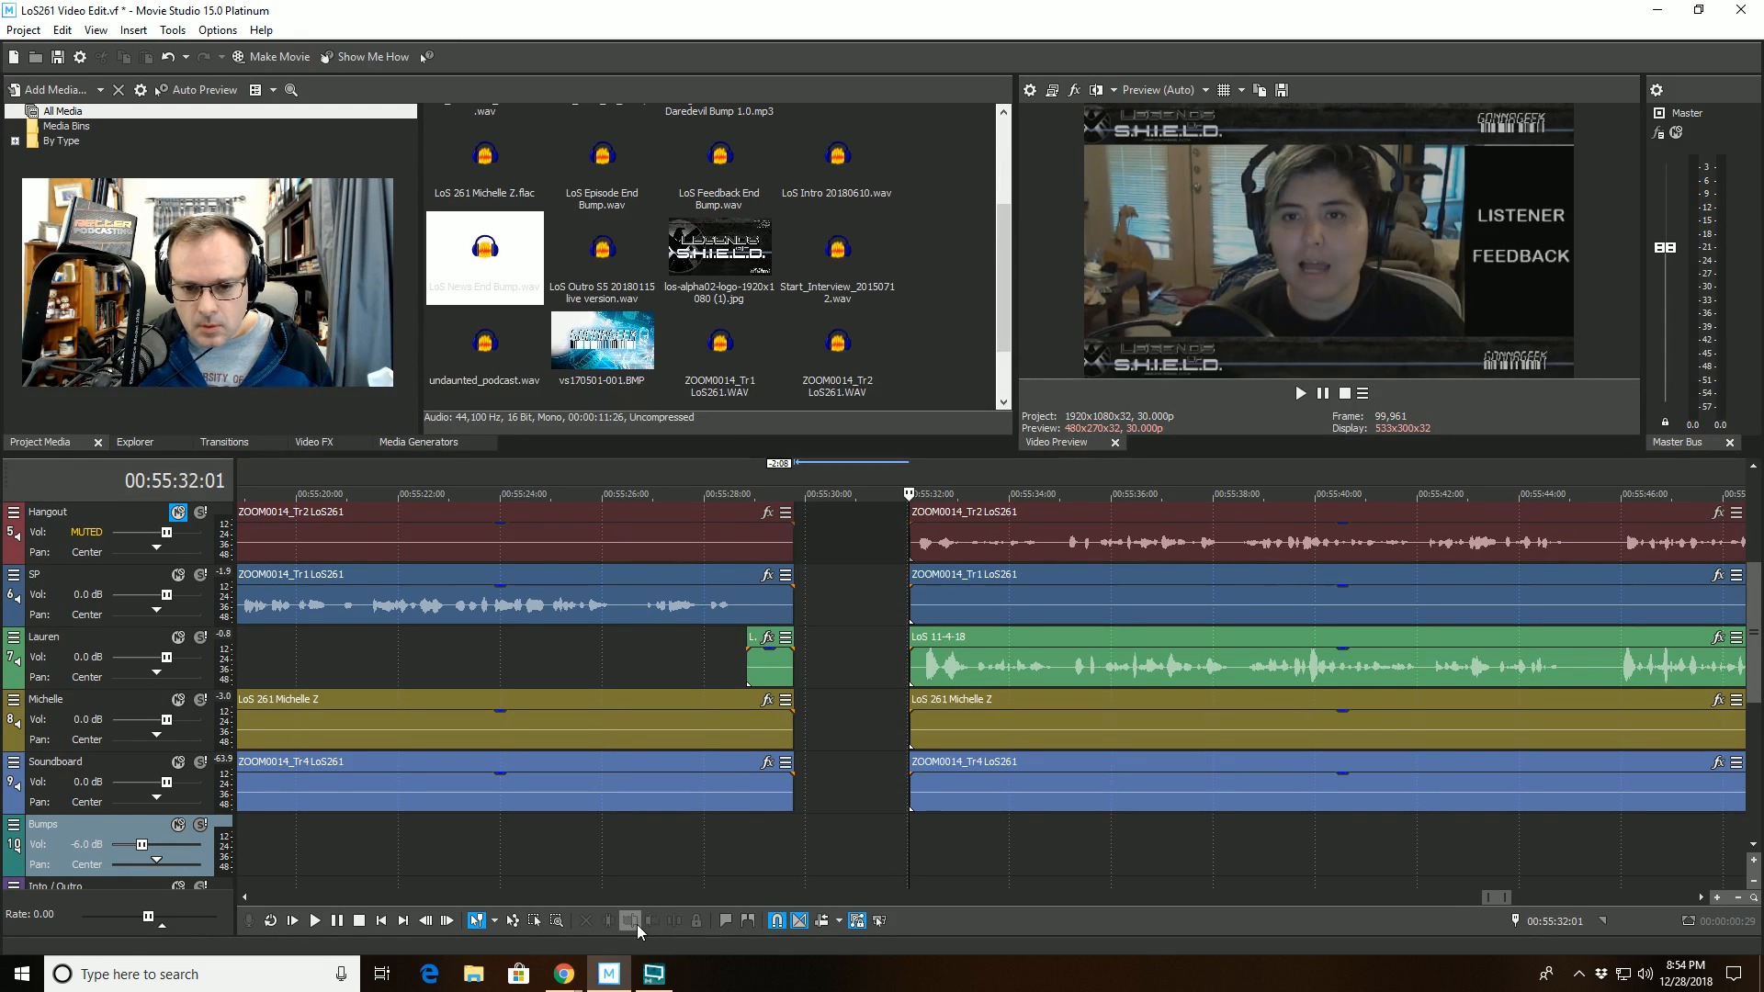
- Select all events after the cursor on all tracks and move them back to 00:55:29:23 to close the gap
{"action": "right_click", "coordinate": [854, 843]}
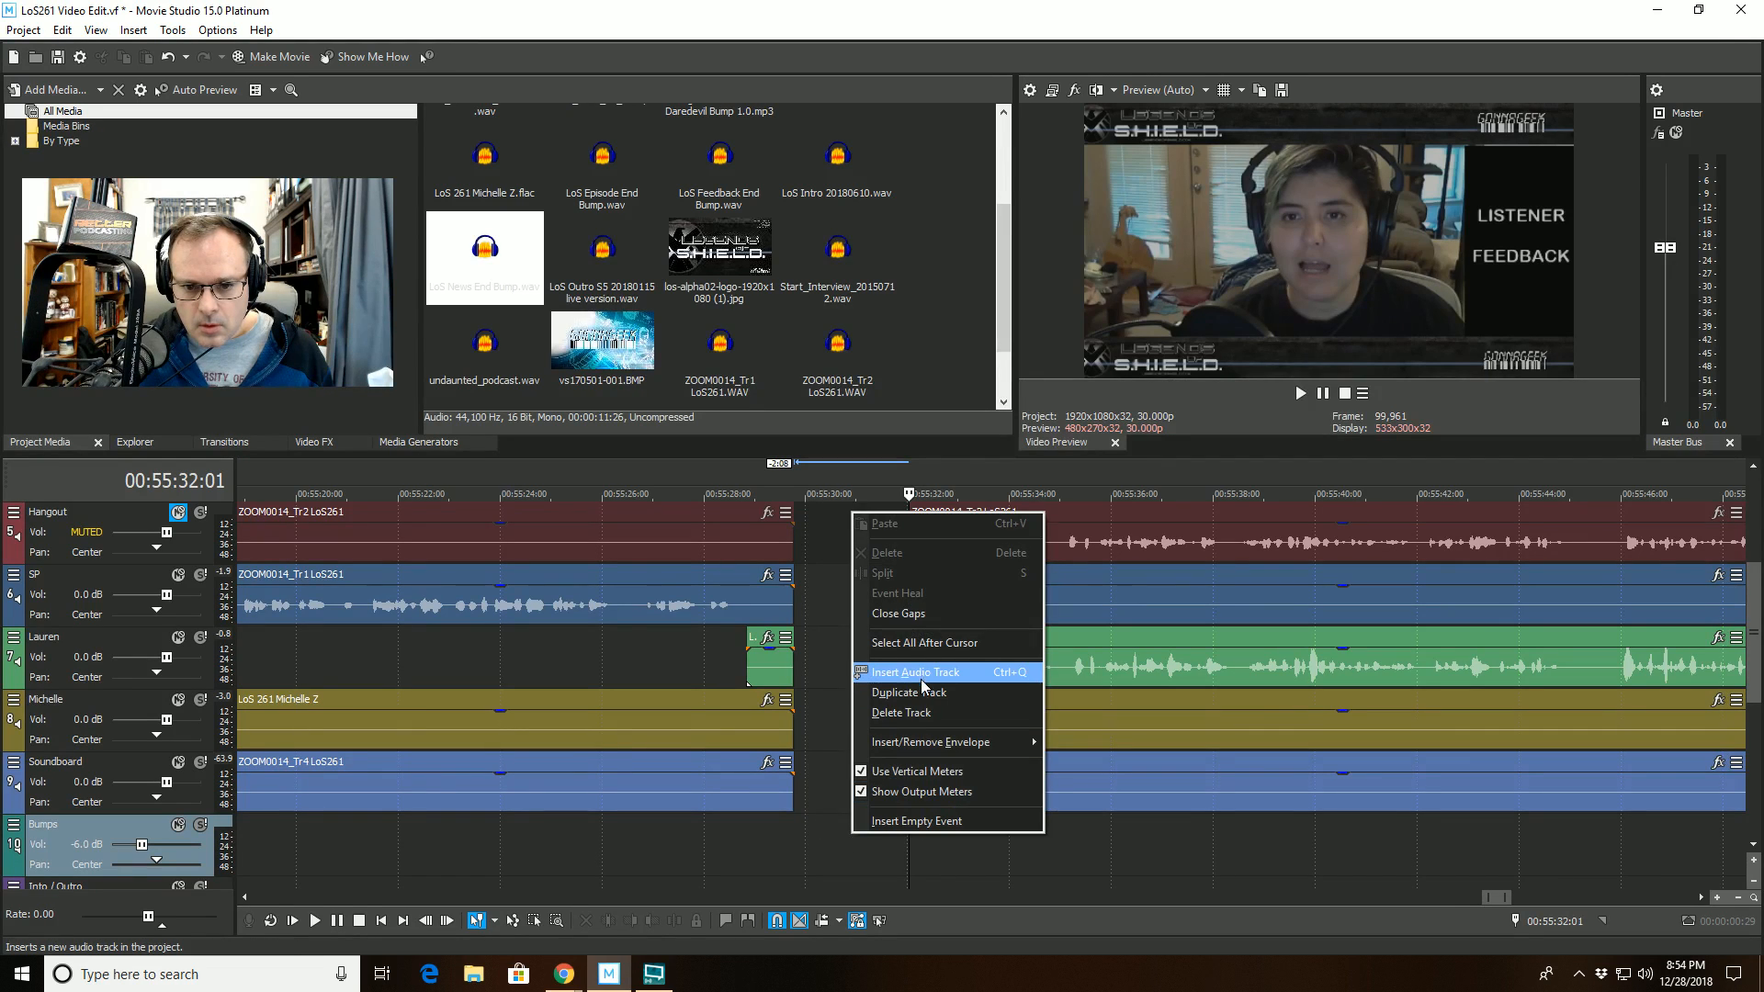
{"action": "left_click", "coordinate": [919, 642]}
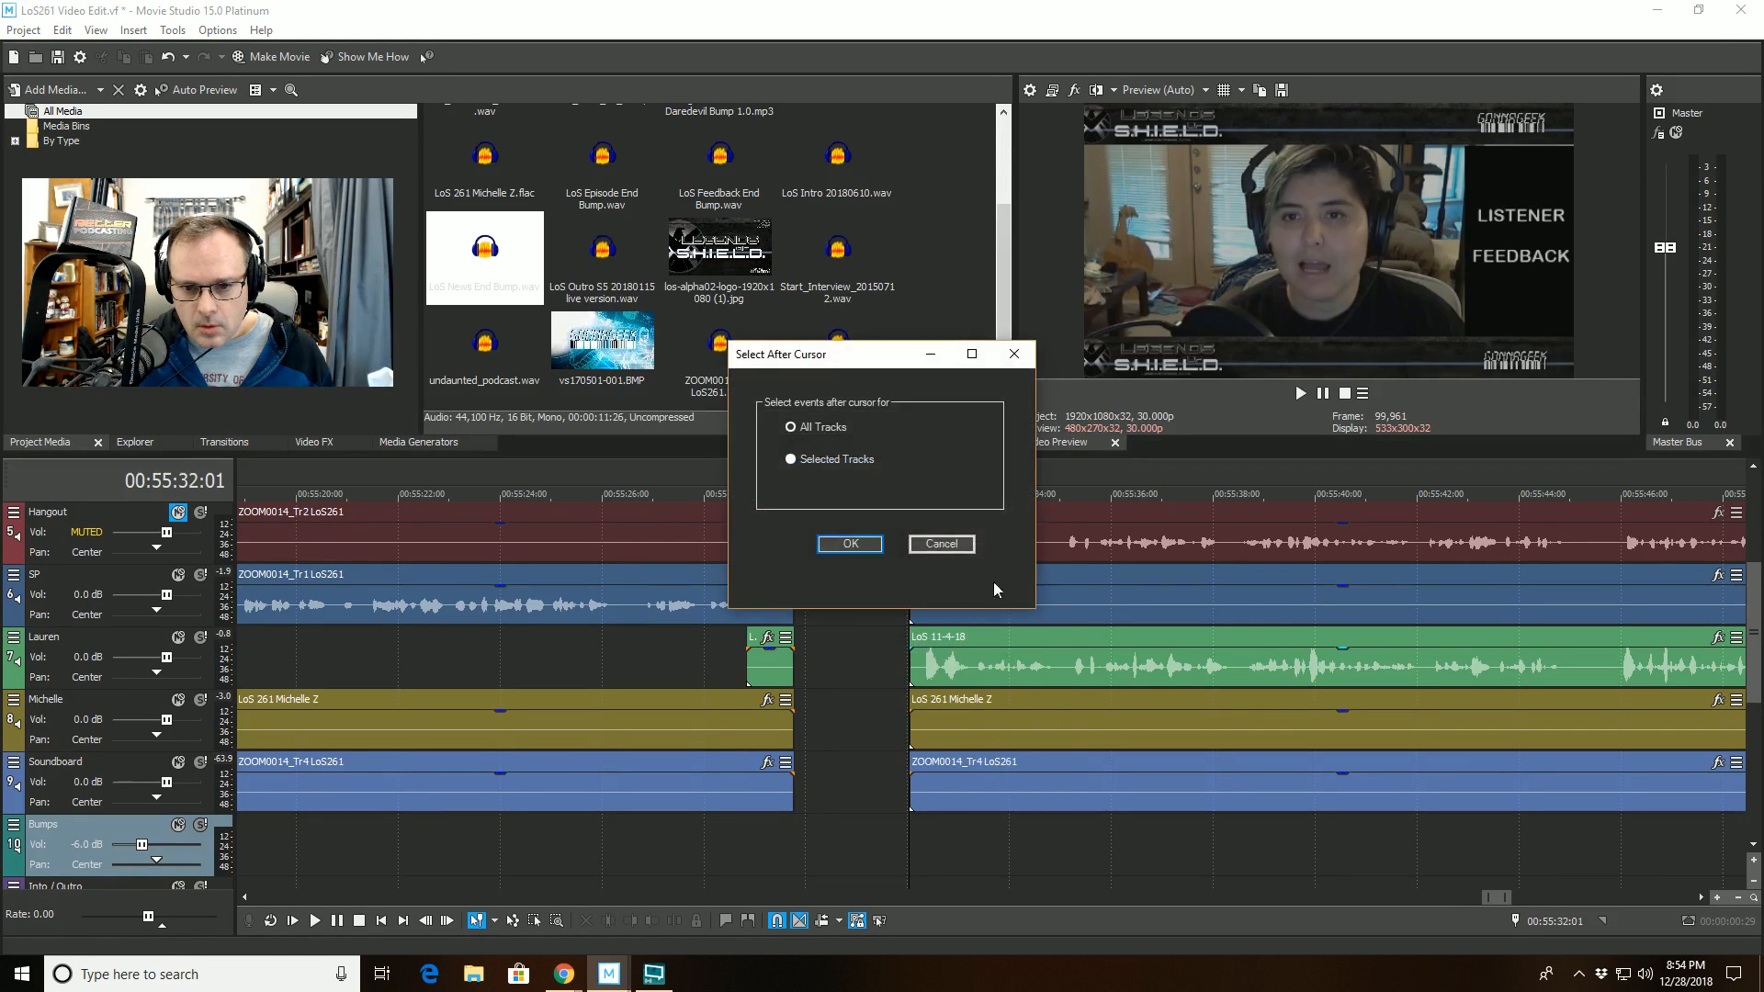
{"action": "left_click", "coordinate": [850, 544]}
{"action": "left_click_drag", "start_coordinate": [1051, 534], "coordinate": [936, 533]}
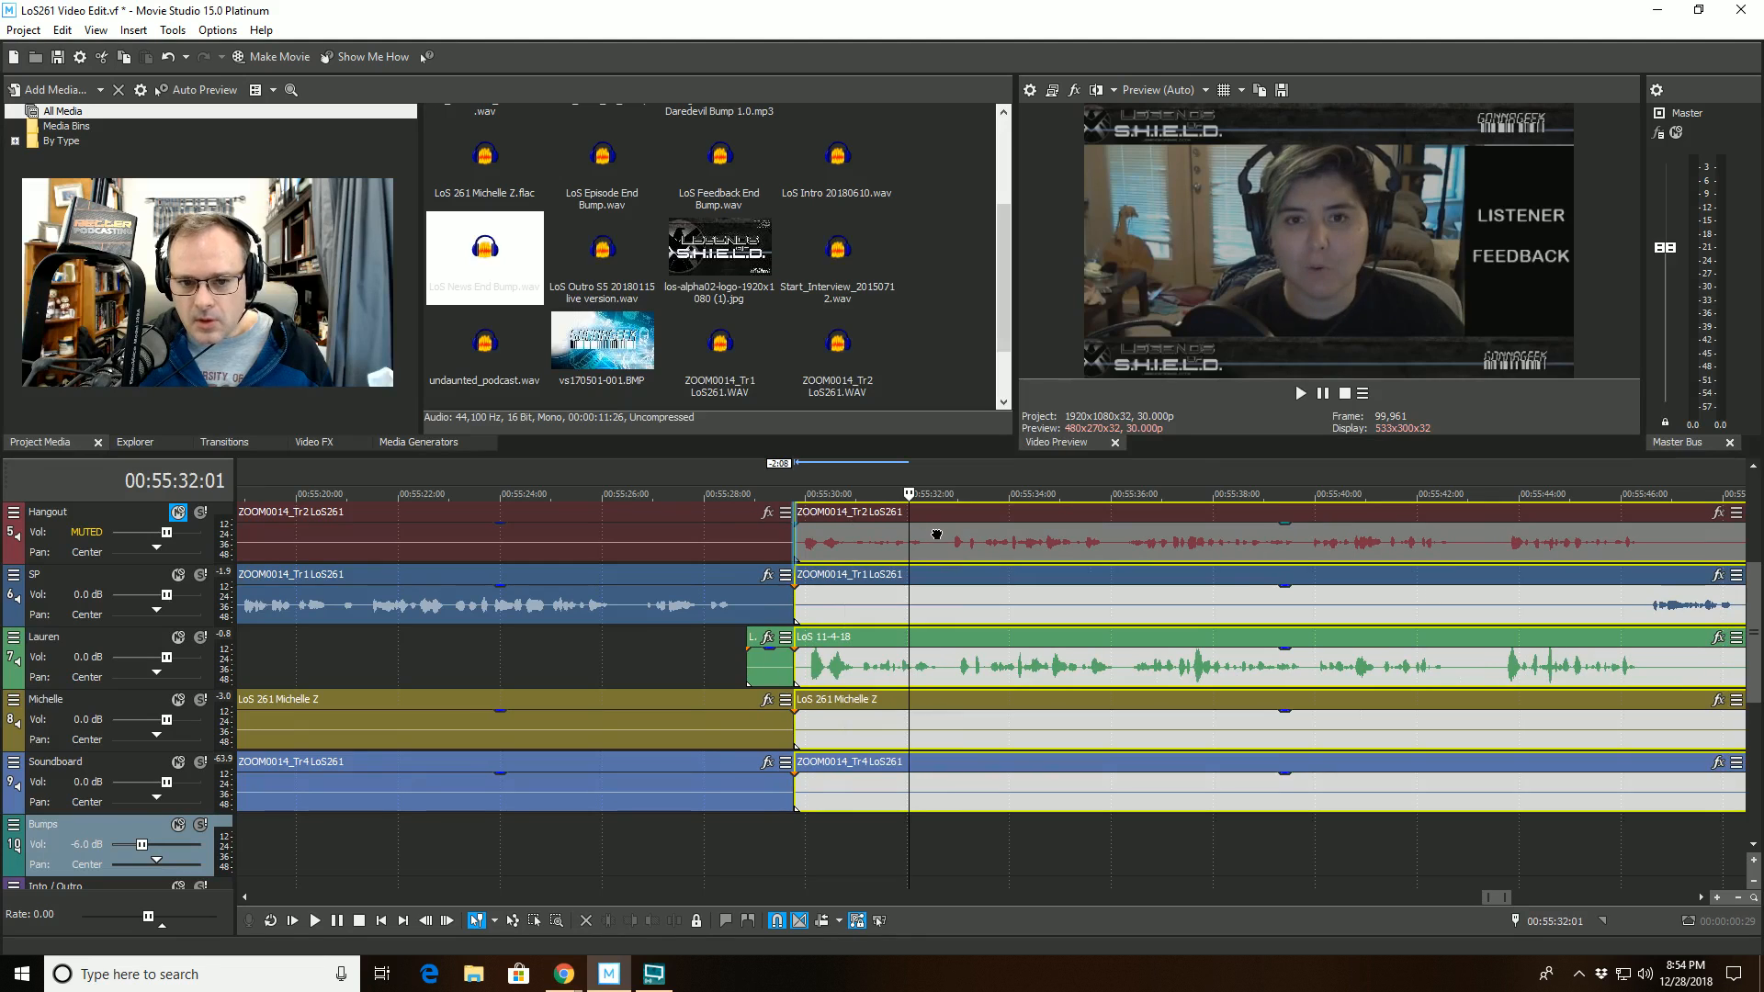
- Play back across the closed gap and delete the short leftover clip just before the join on track 7
{"action": "left_click", "coordinate": [589, 496]}
{"action": "key", "text": "space"}
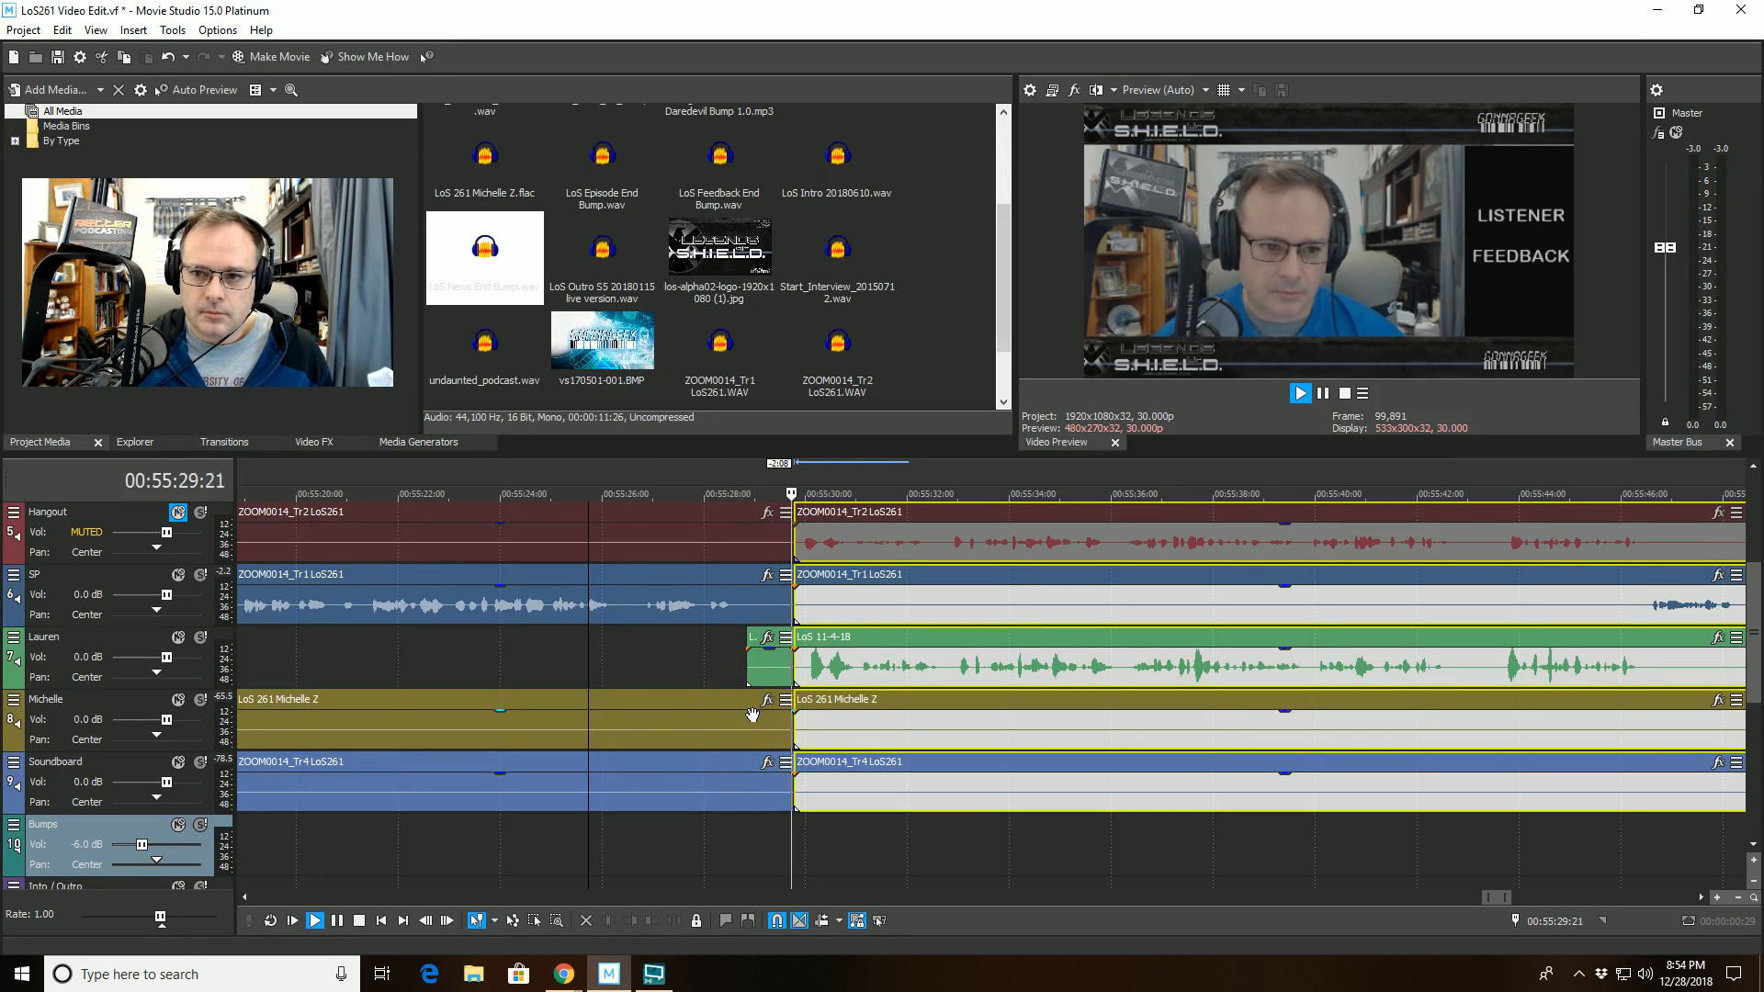
{"action": "left_click", "coordinate": [760, 668]}
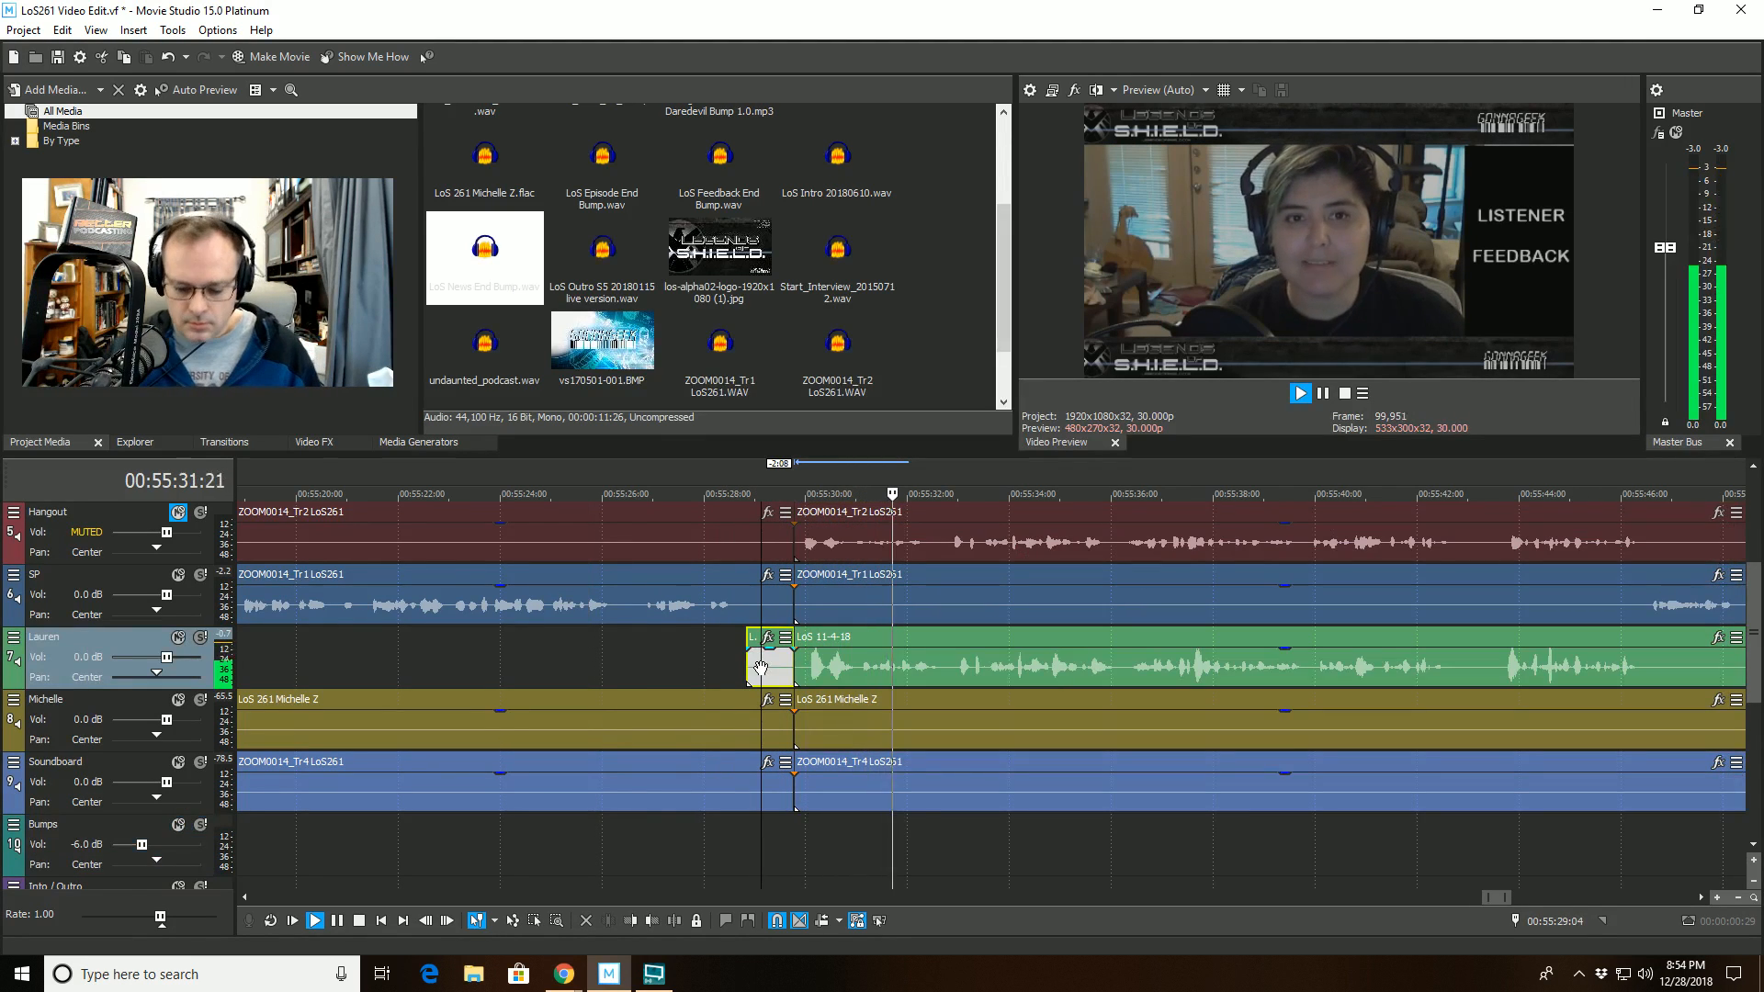
{"action": "key", "text": "Delete"}
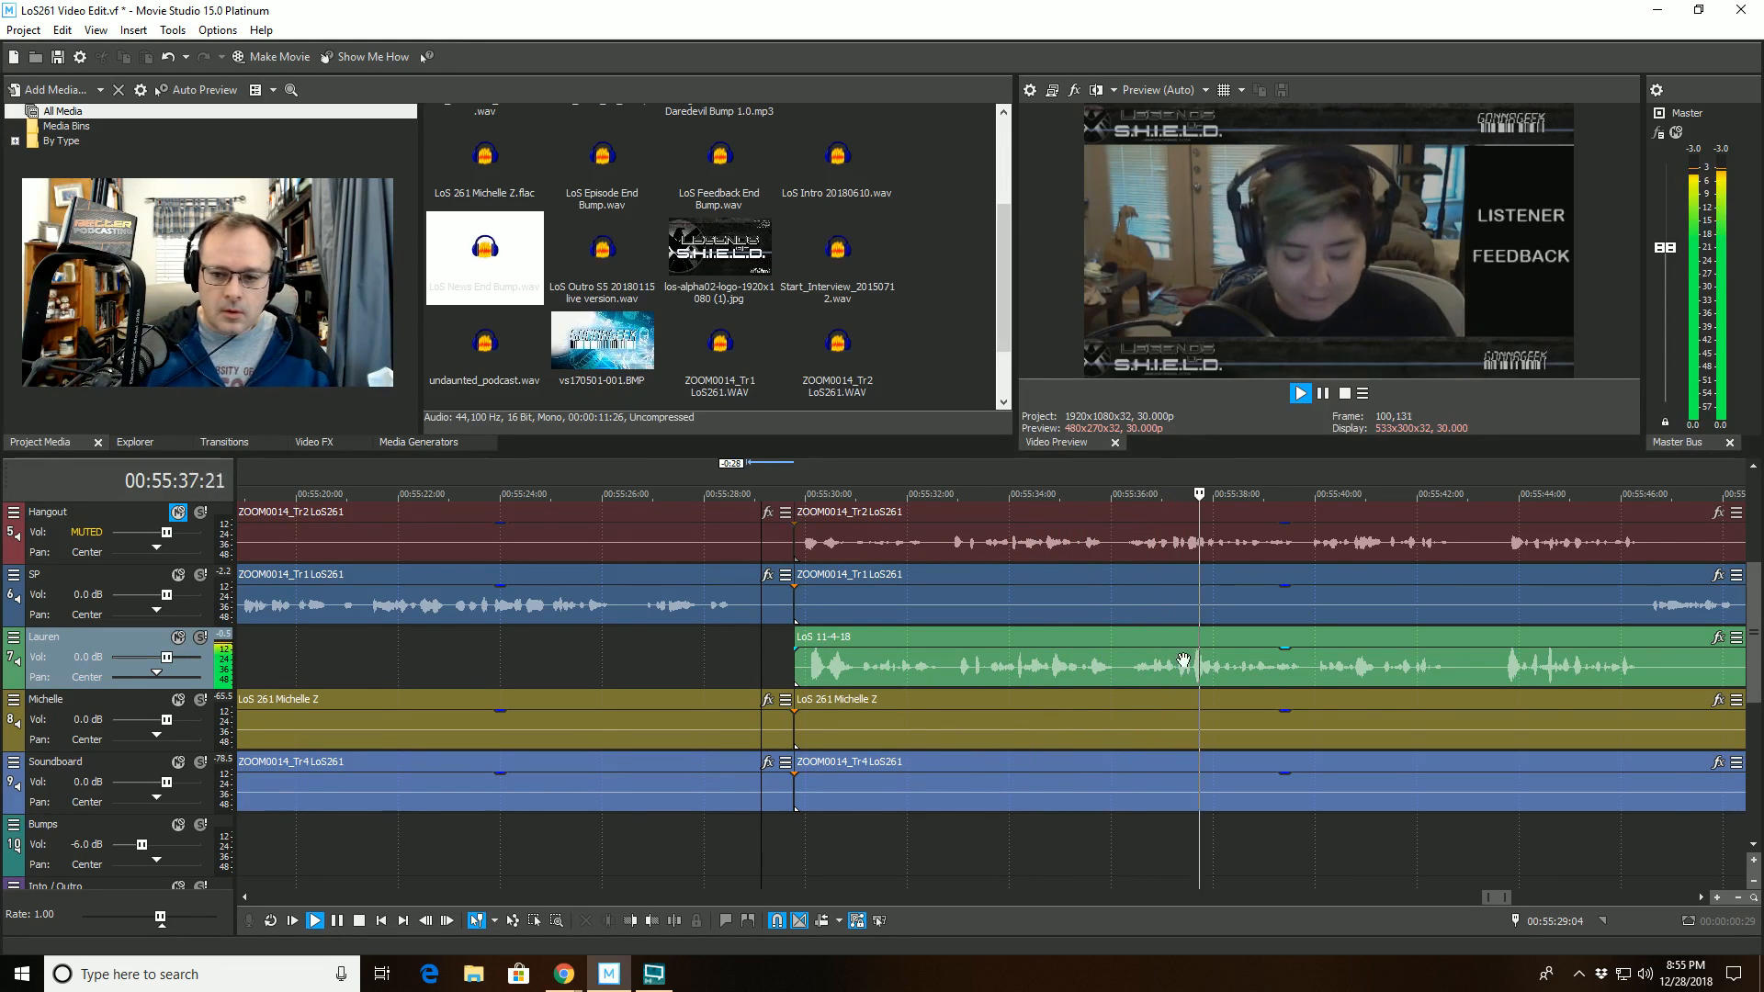
- Listen on through the listener feedback while examining track 7's waveform, stopping playback at 00:55:59:05 with its clip selected
{"action": "scroll", "coordinate": [1168, 706], "scroll_direction": "down", "scroll_amount": 4}
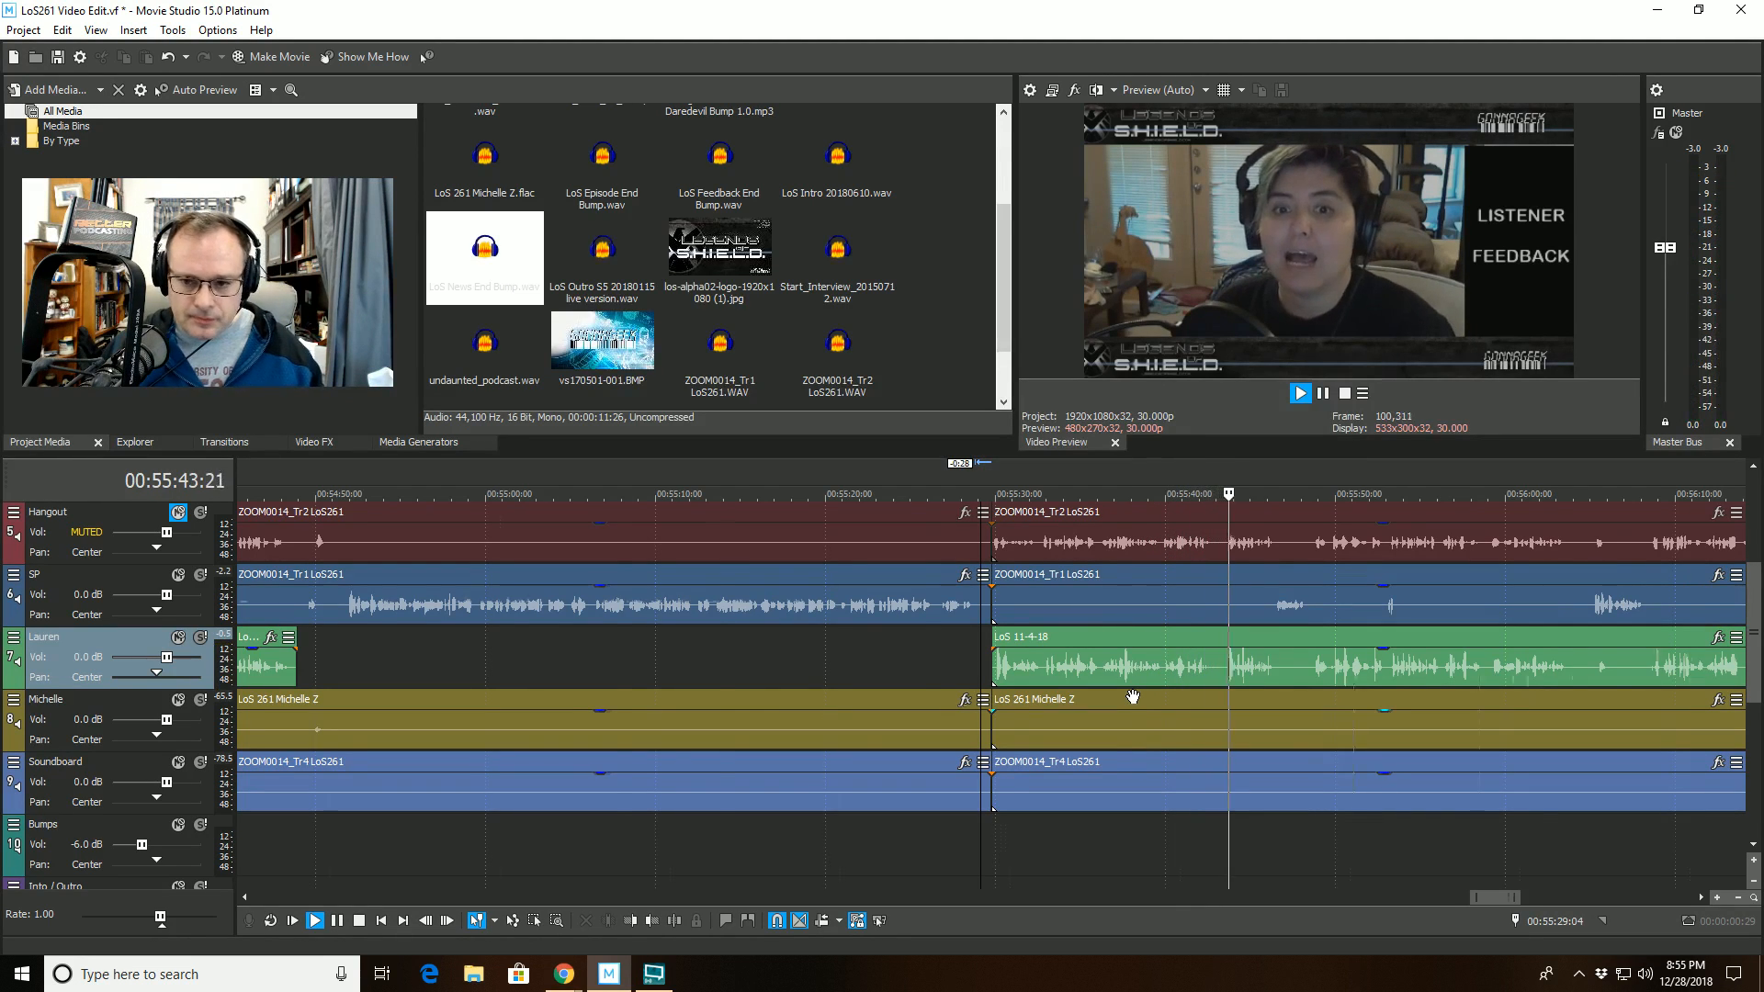
{"action": "scroll", "coordinate": [1151, 696], "scroll_direction": "down", "scroll_amount": 1}
{"action": "left_click", "coordinate": [1260, 847]}
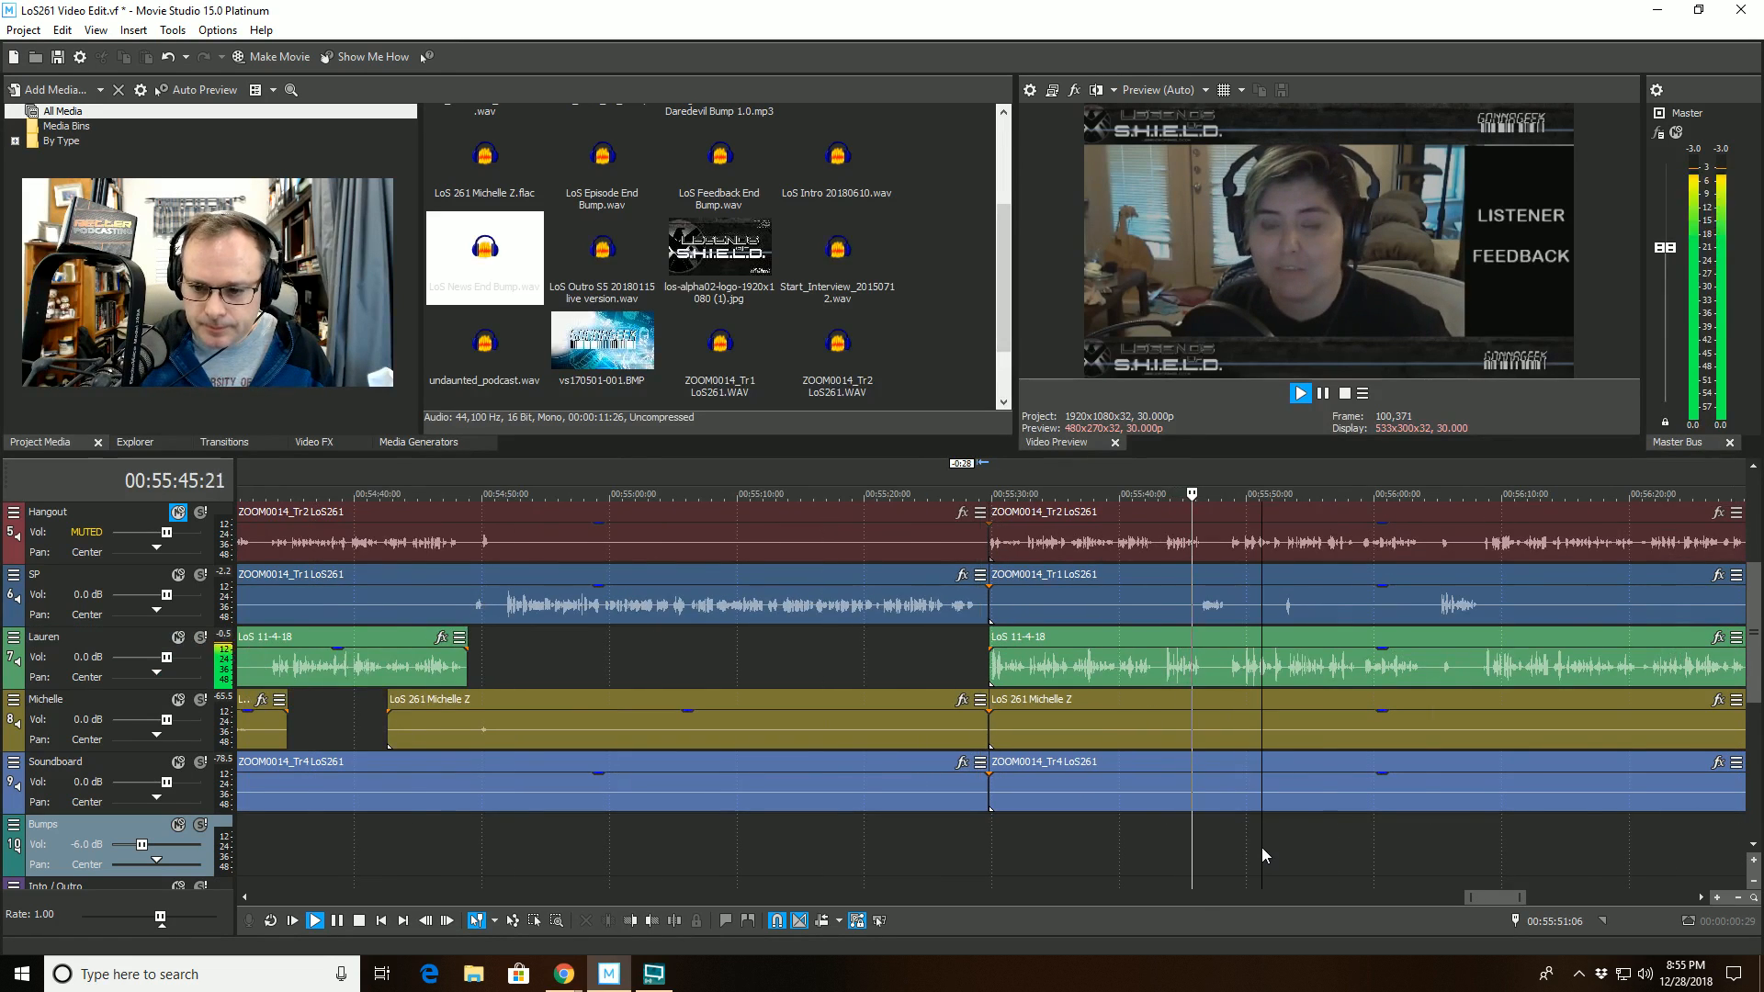
{"action": "scroll", "coordinate": [1259, 846], "scroll_direction": "up", "scroll_amount": 3}
{"action": "scroll", "coordinate": [1243, 839], "scroll_direction": "down", "scroll_amount": 1}
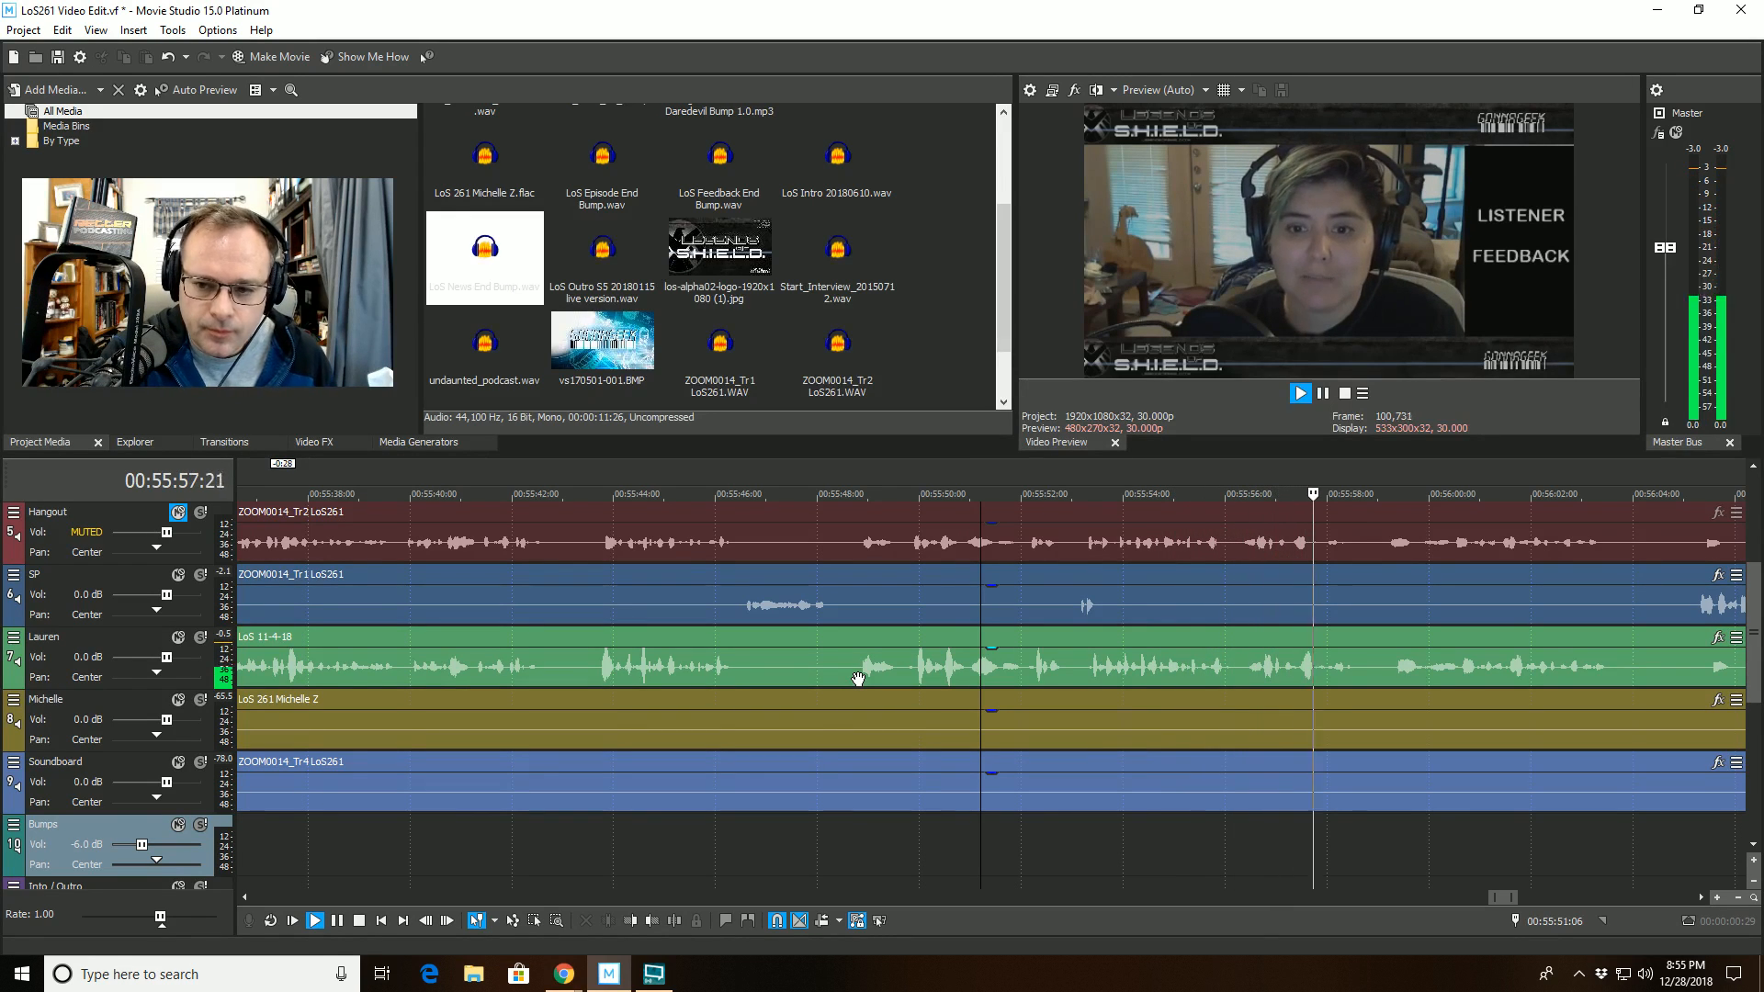
{"action": "scroll", "coordinate": [873, 661], "scroll_direction": "down", "scroll_amount": 2}
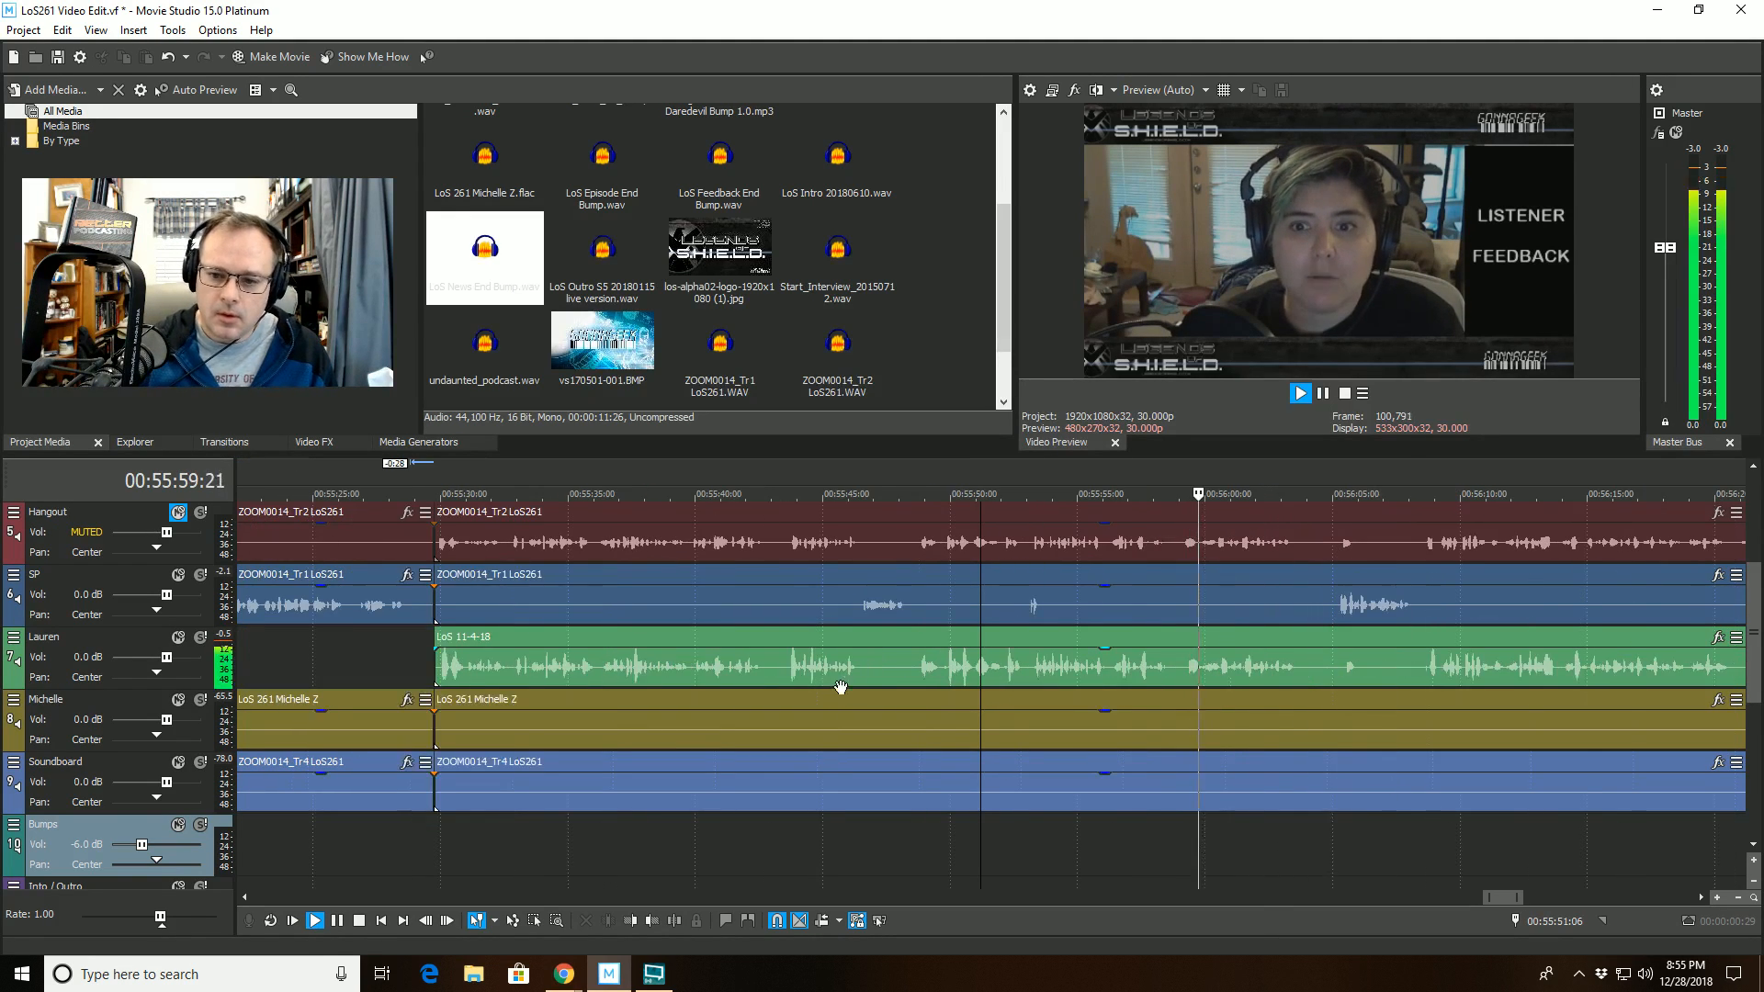
{"action": "left_click", "coordinate": [1183, 640]}
{"action": "key", "text": "space"}
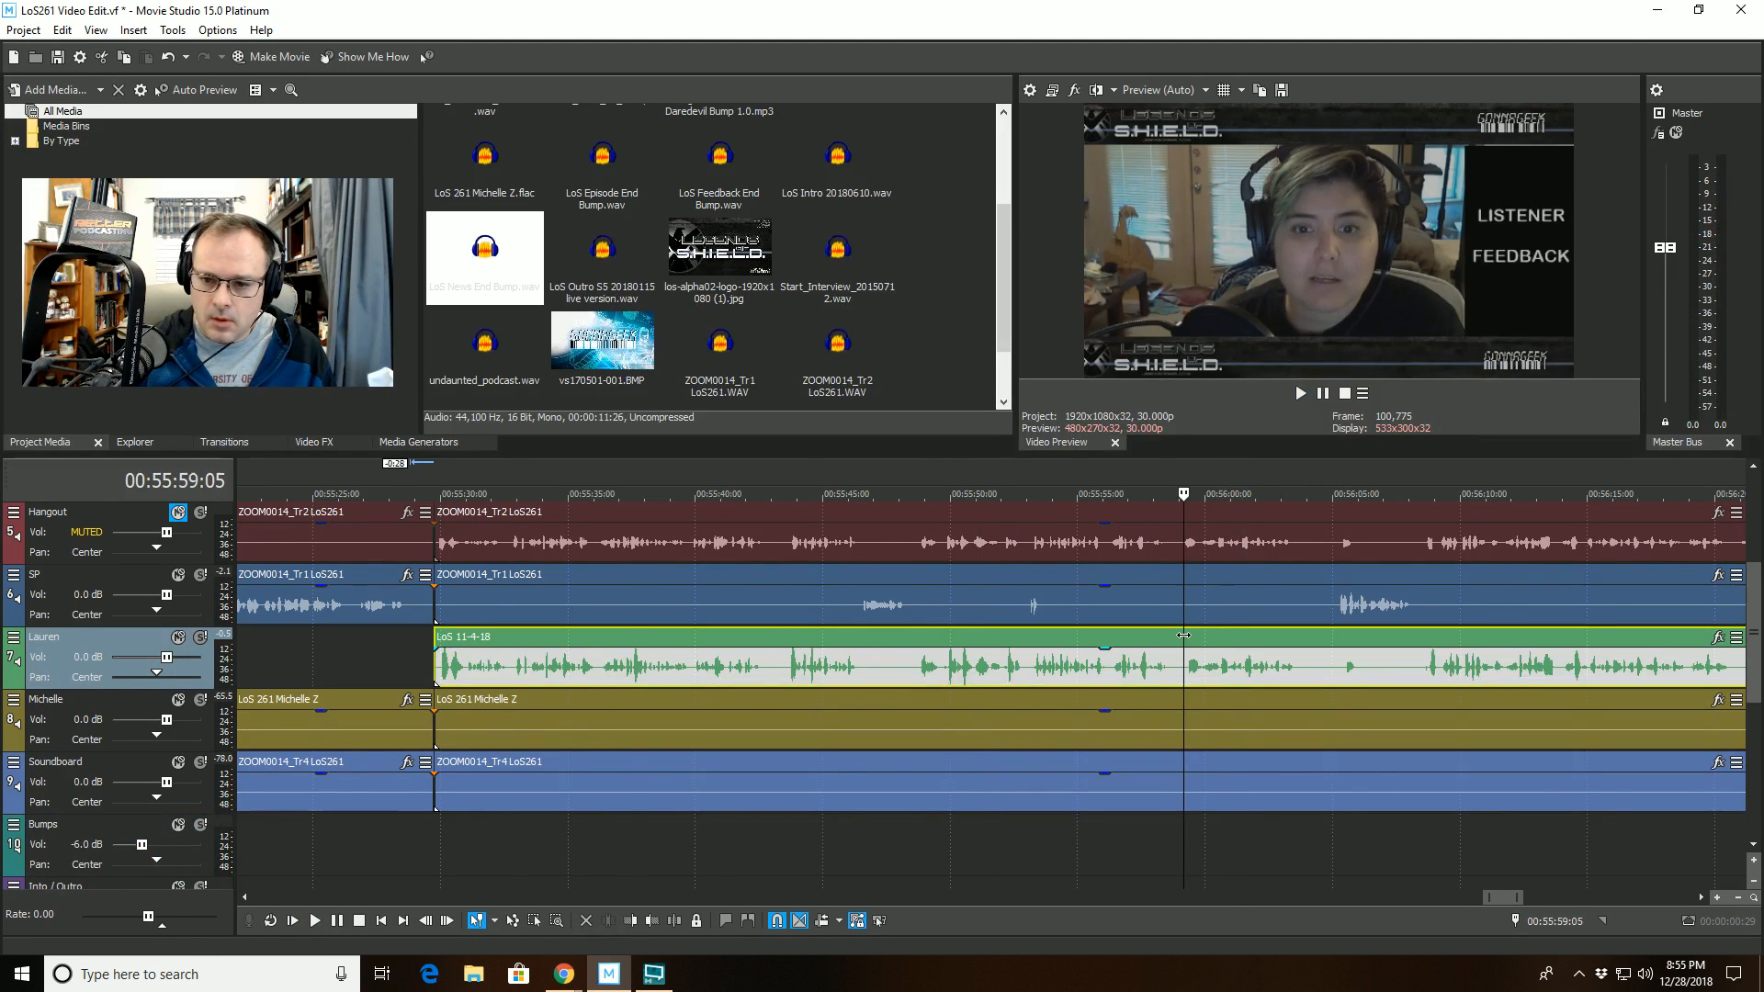
- Split the LoS 11-4-18 clip on track 7 at 00:55:59:26 and trim the end of its first part to 00:55:59:08
{"action": "scroll", "coordinate": [1167, 670], "scroll_direction": "up", "scroll_amount": 3}
{"action": "left_click", "coordinate": [1163, 681]}
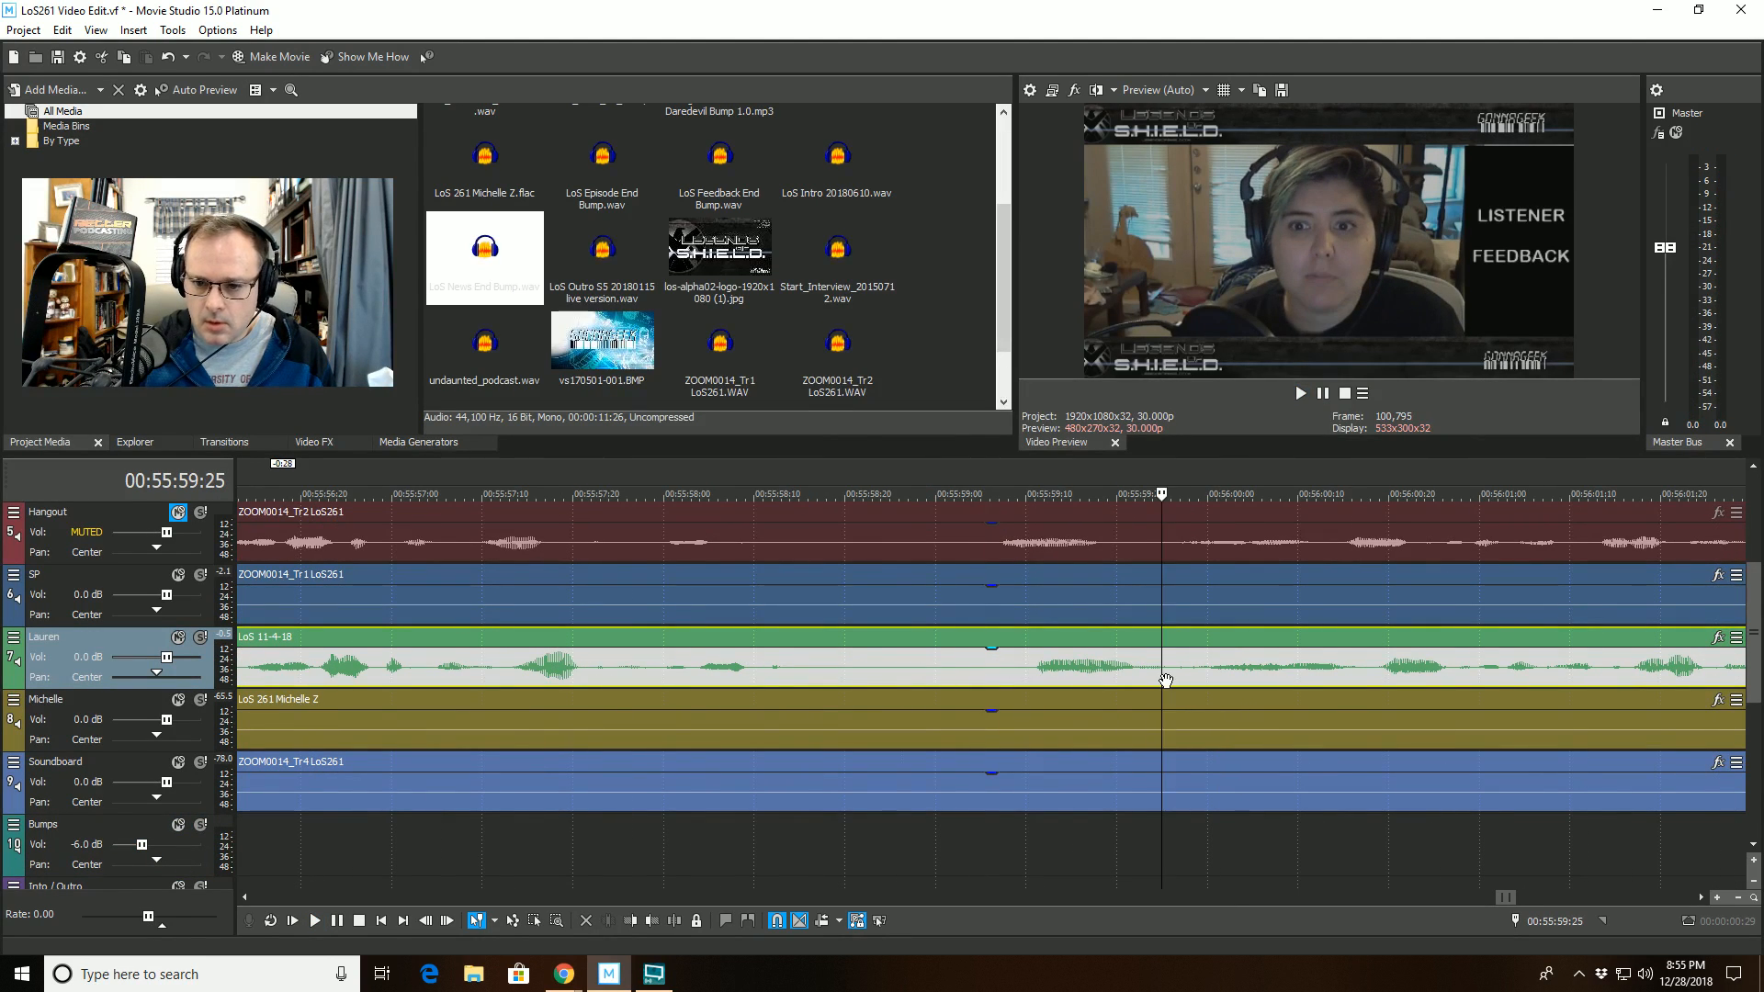
{"action": "left_click", "coordinate": [1178, 681]}
{"action": "left_click", "coordinate": [1170, 683]}
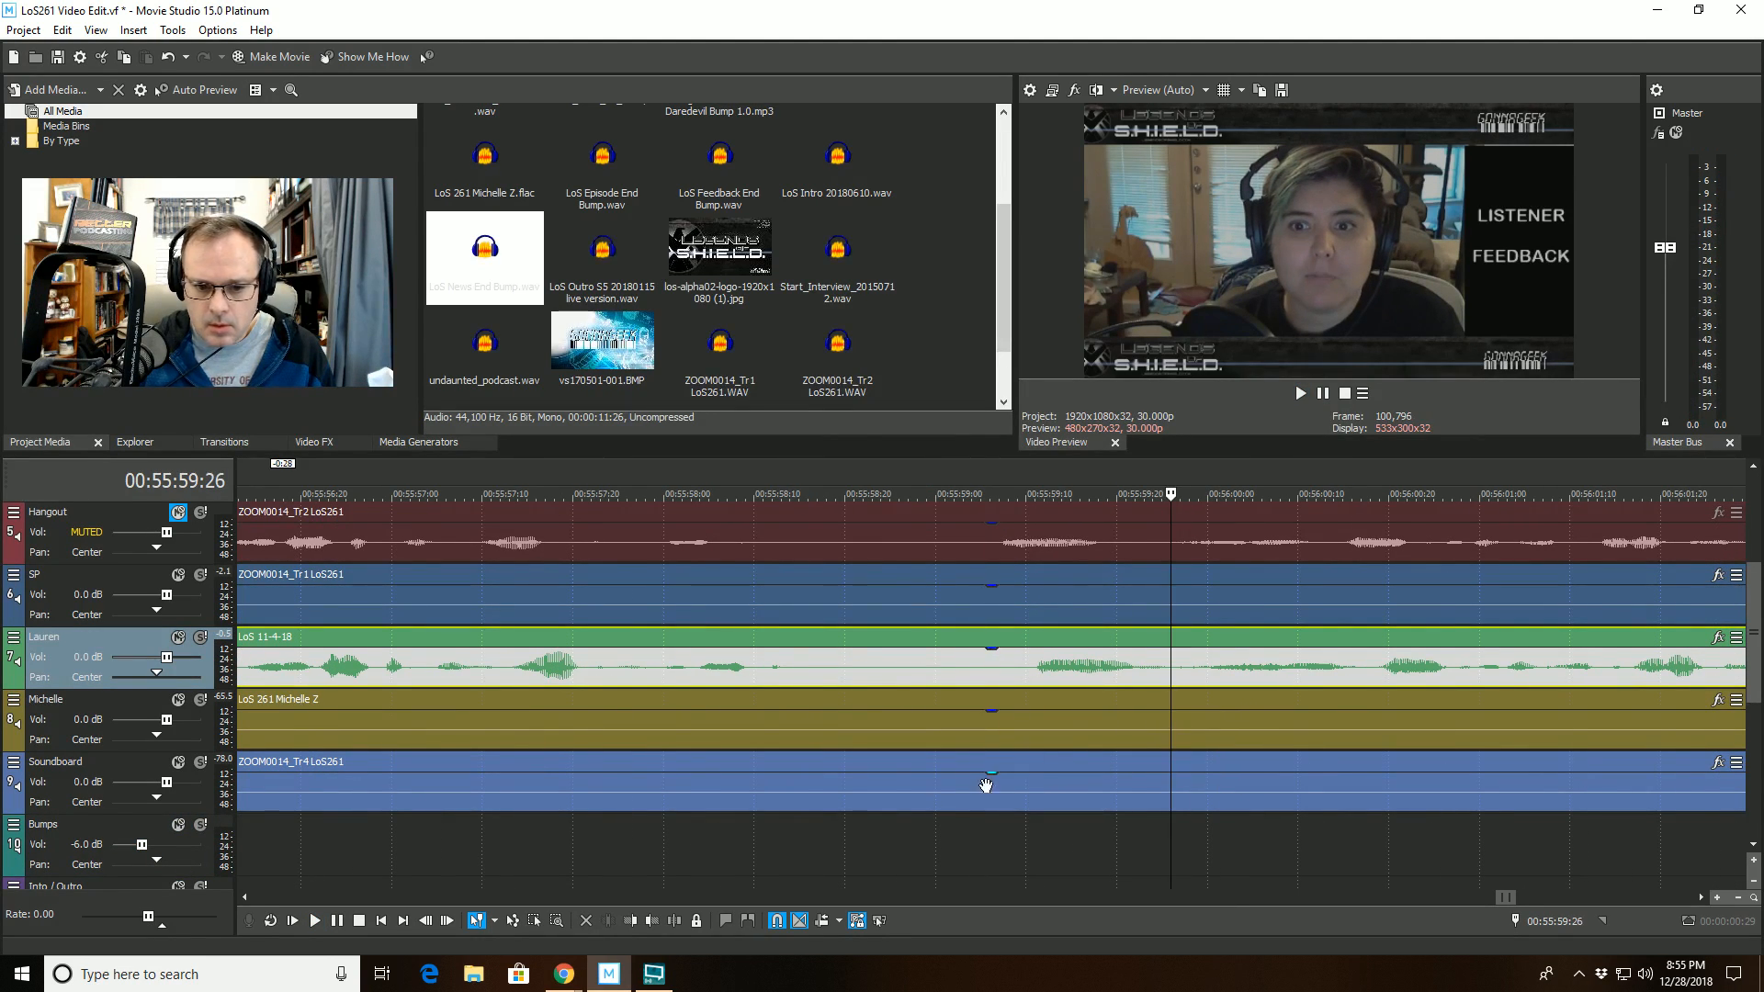
{"action": "key", "text": "s"}
{"action": "left_click", "coordinate": [1007, 660]}
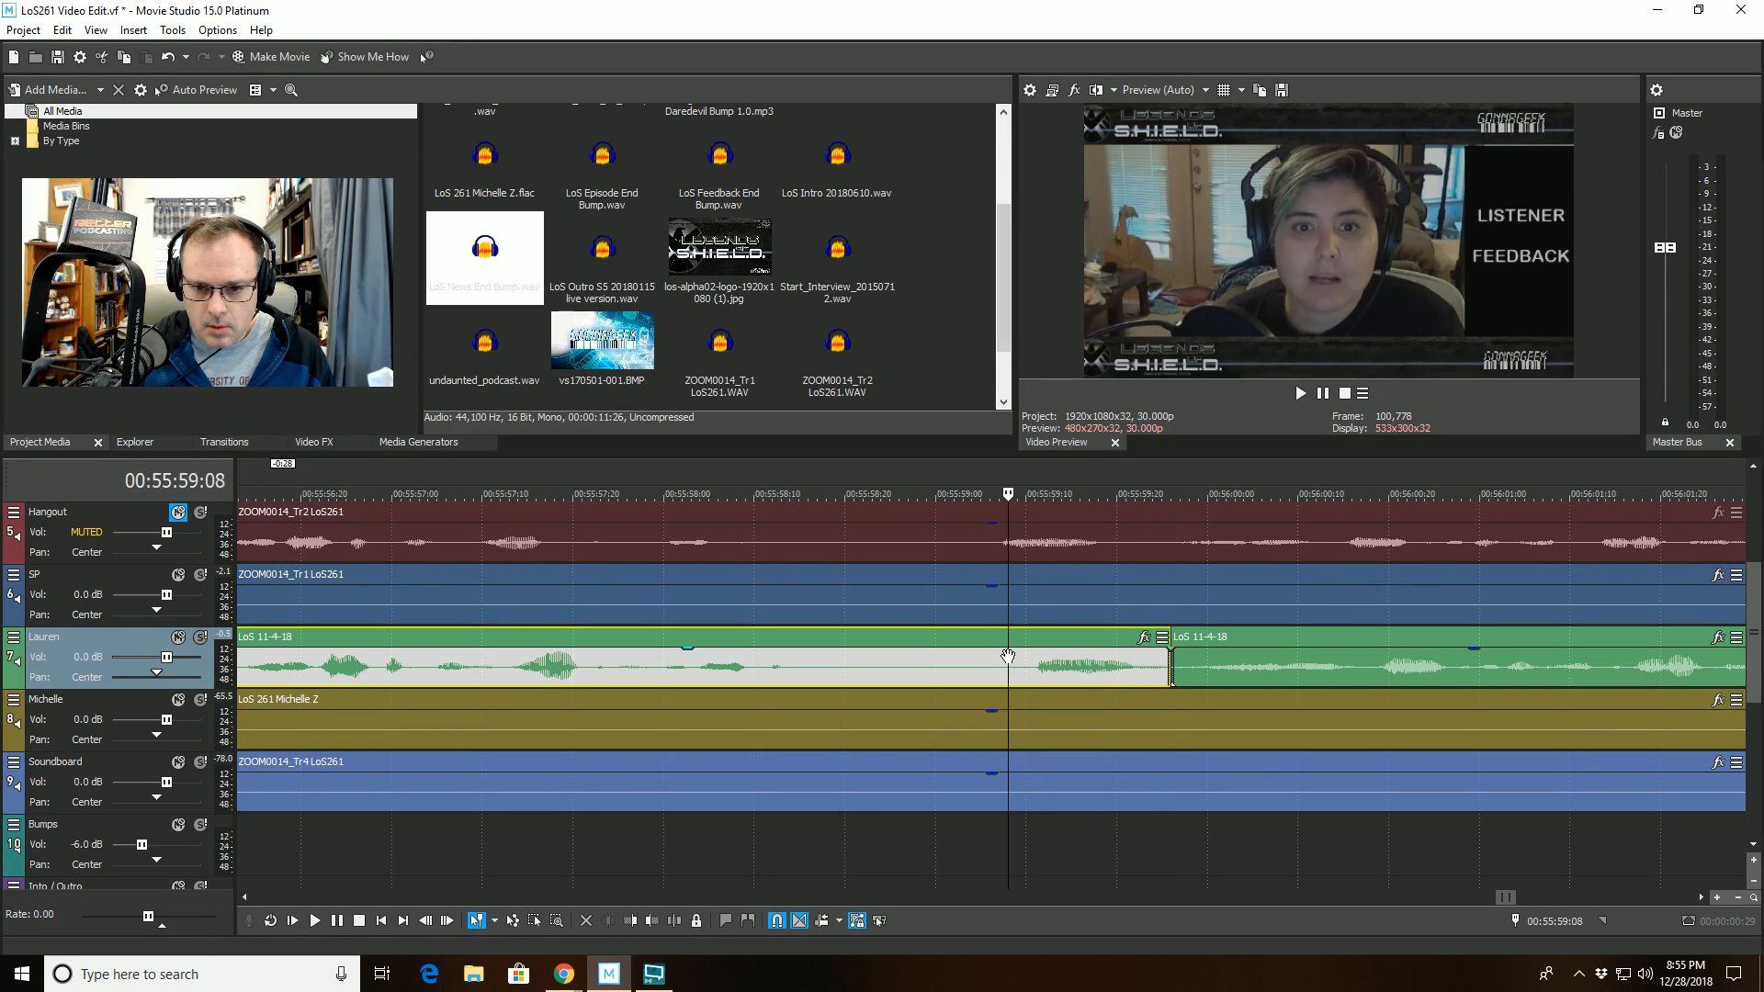
{"action": "left_click", "coordinate": [652, 920]}
- Replay across the cut, split the track 7 clip at 00:56:05:12 and trim the start of its second part to 00:56:06:05
{"action": "left_click", "coordinate": [839, 580]}
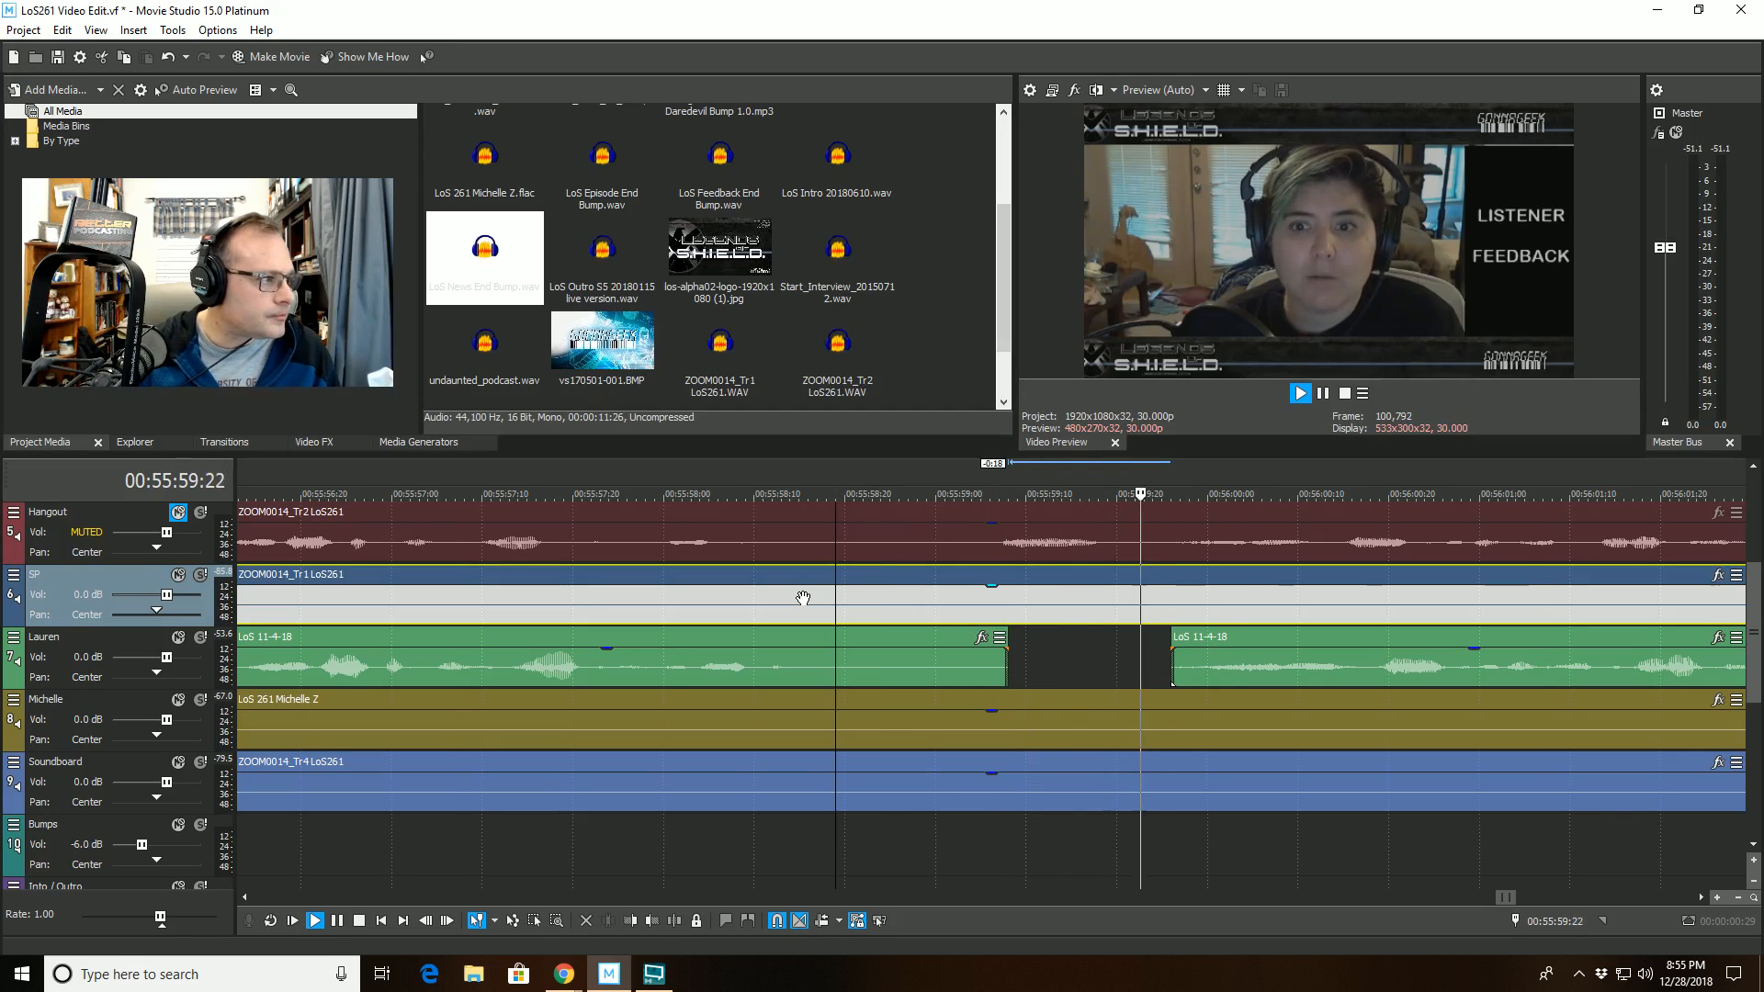
{"action": "scroll", "coordinate": [802, 598], "scroll_direction": "down", "scroll_amount": 2}
{"action": "scroll", "coordinate": [776, 616], "scroll_direction": "down", "scroll_amount": 3}
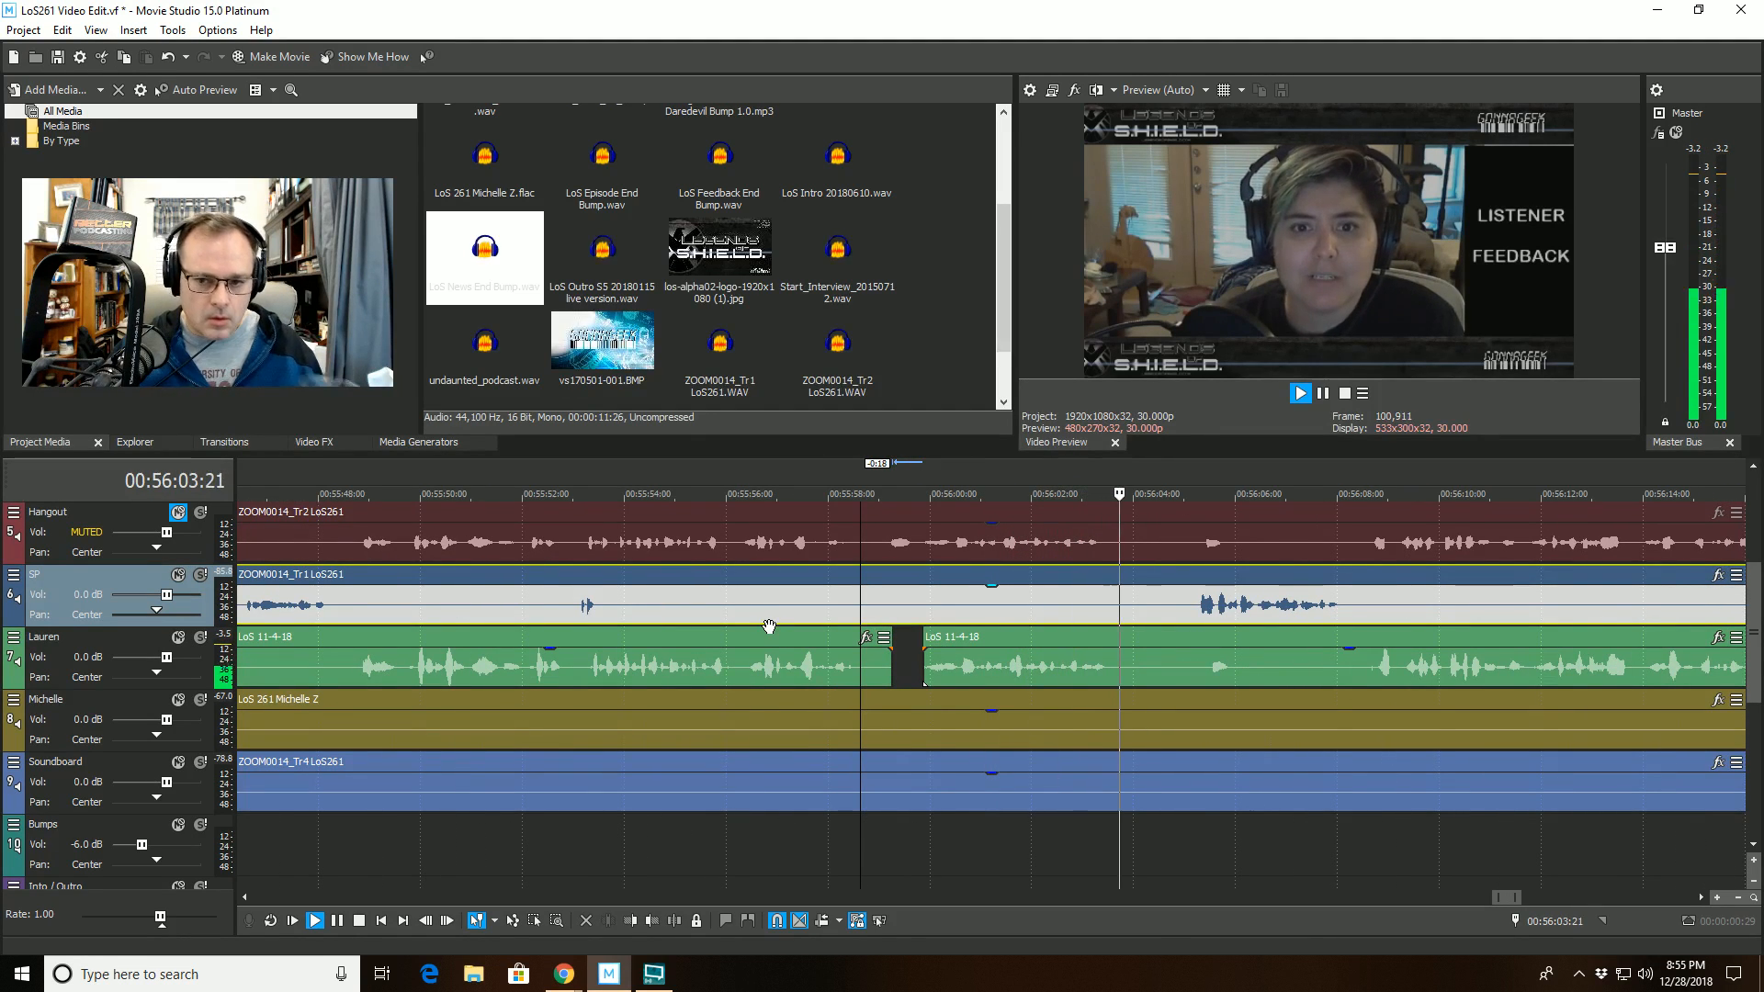
{"action": "scroll", "coordinate": [769, 628], "scroll_direction": "up", "scroll_amount": 3}
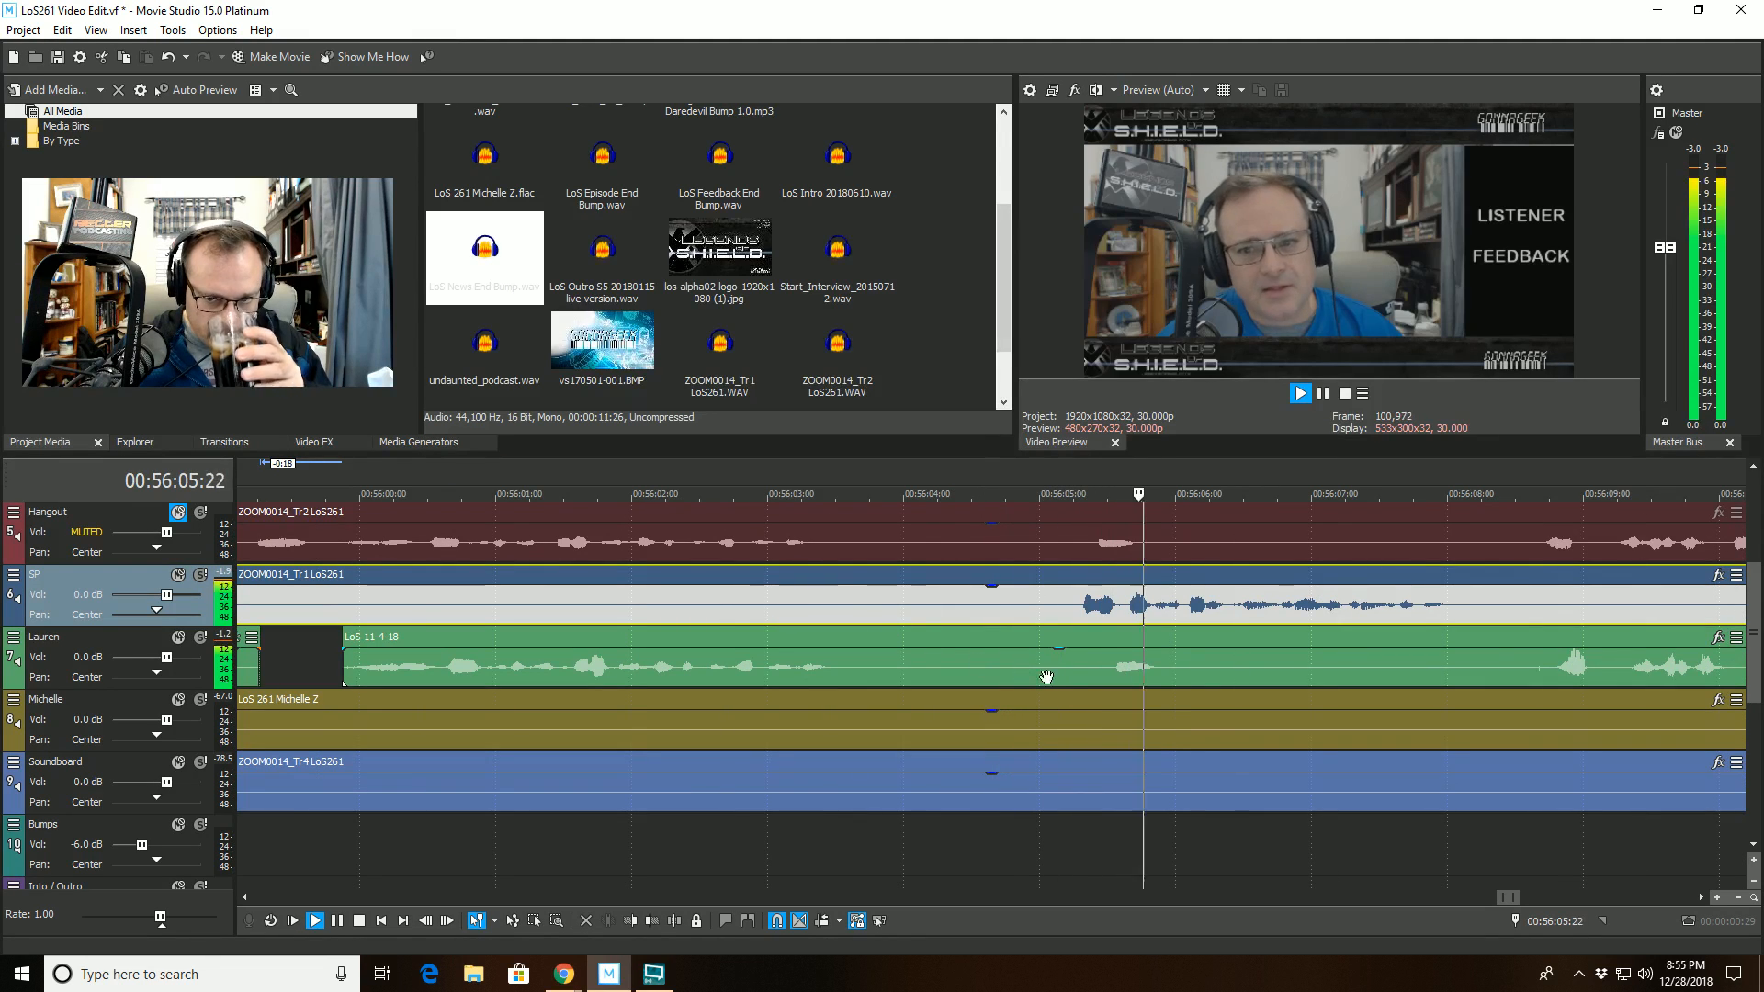
{"action": "left_click", "coordinate": [1093, 663]}
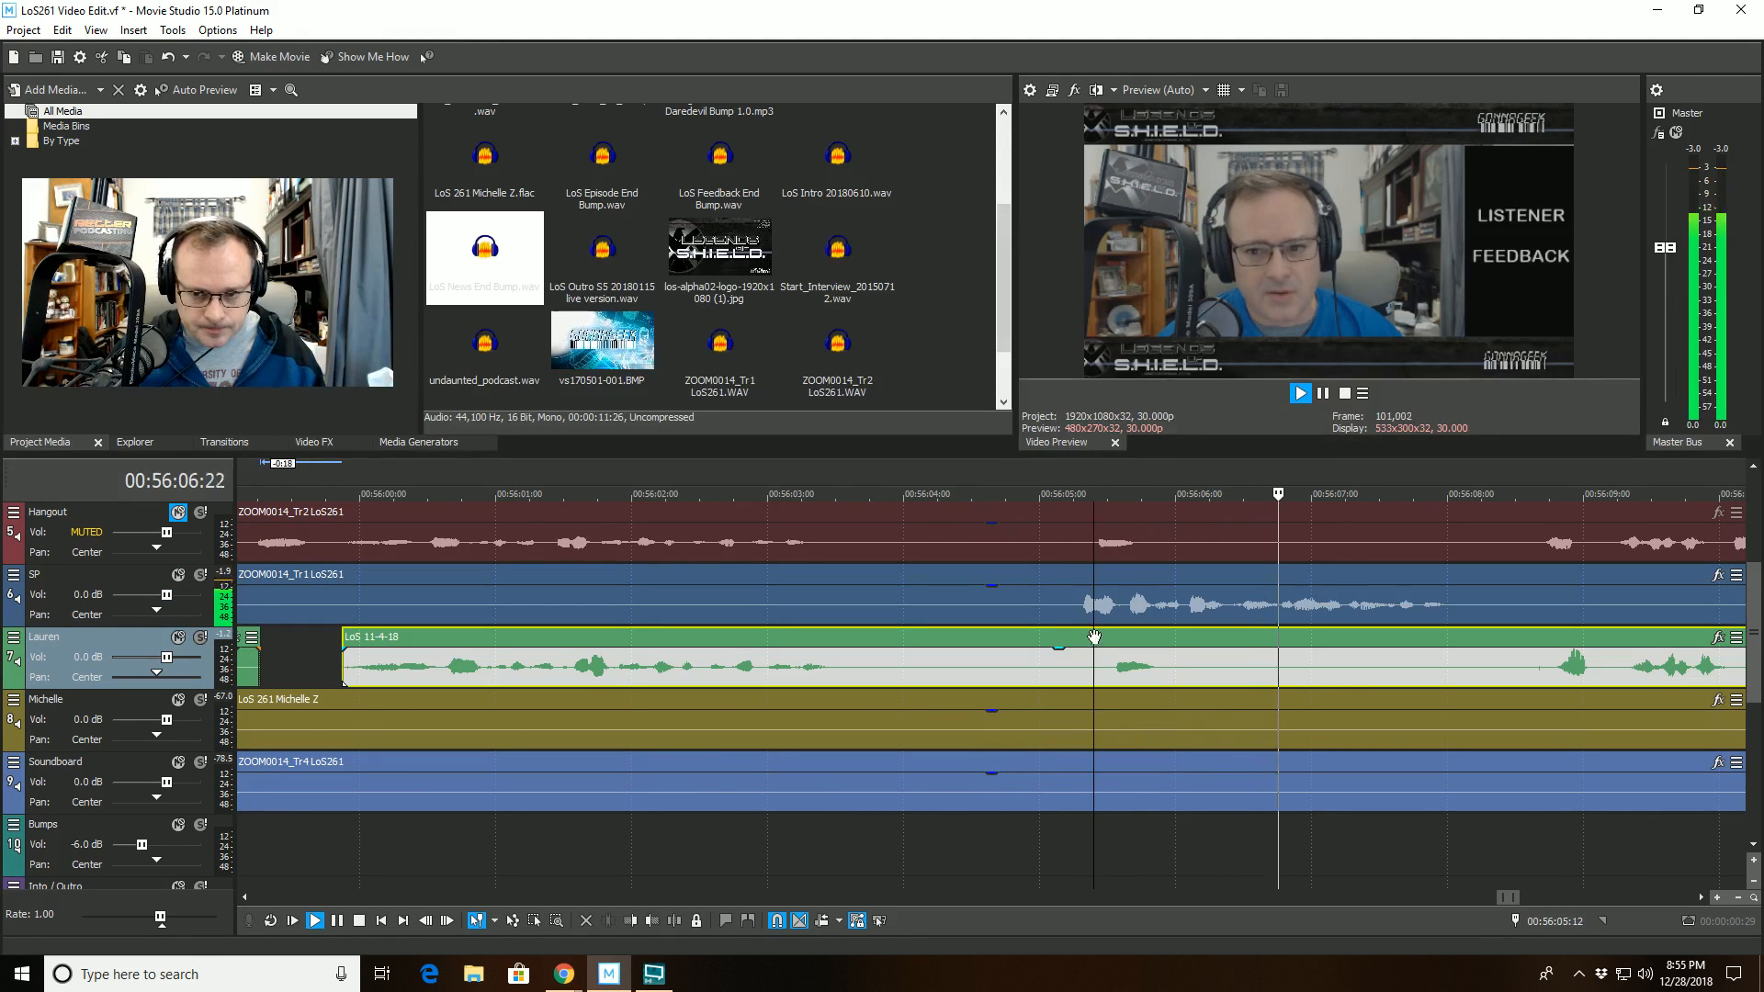
{"action": "left_click", "coordinate": [673, 921]}
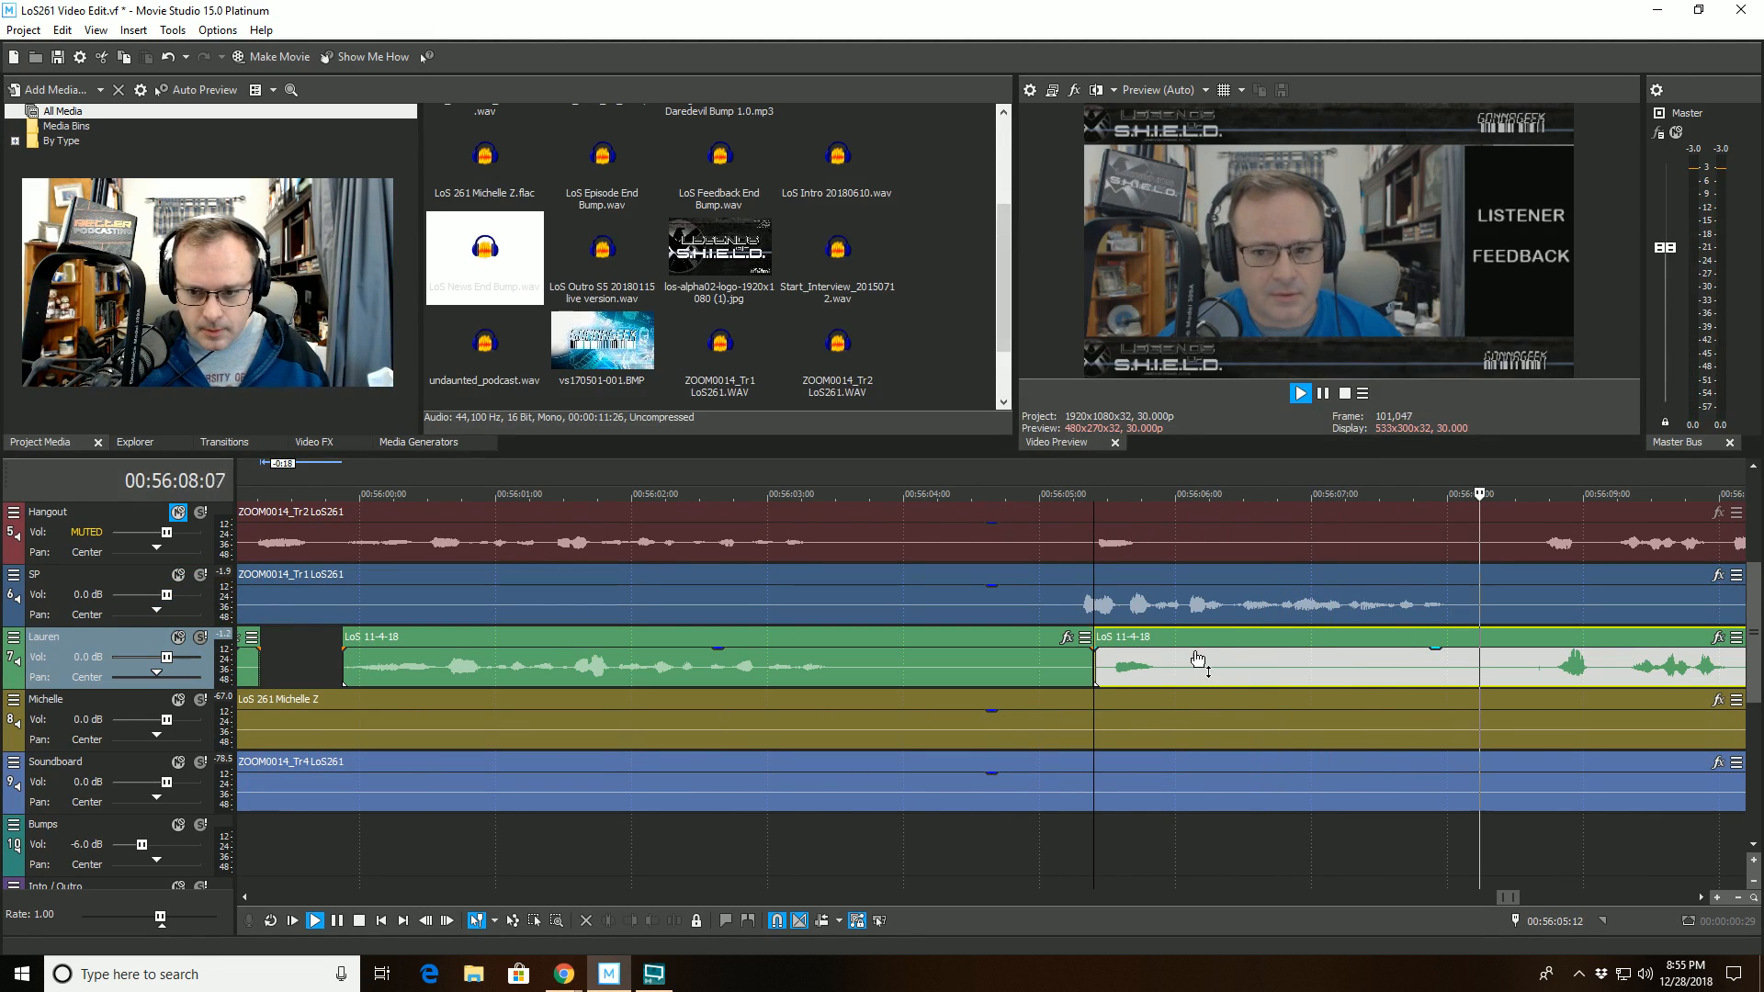
{"action": "left_click", "coordinate": [629, 921]}
- Split the LoS 11-4-18 clip on track 7 at 00:56:11:09 and trim the start of its second part to 00:56:11:22
{"action": "scroll", "coordinate": [1127, 816], "scroll_direction": "down", "scroll_amount": 4}
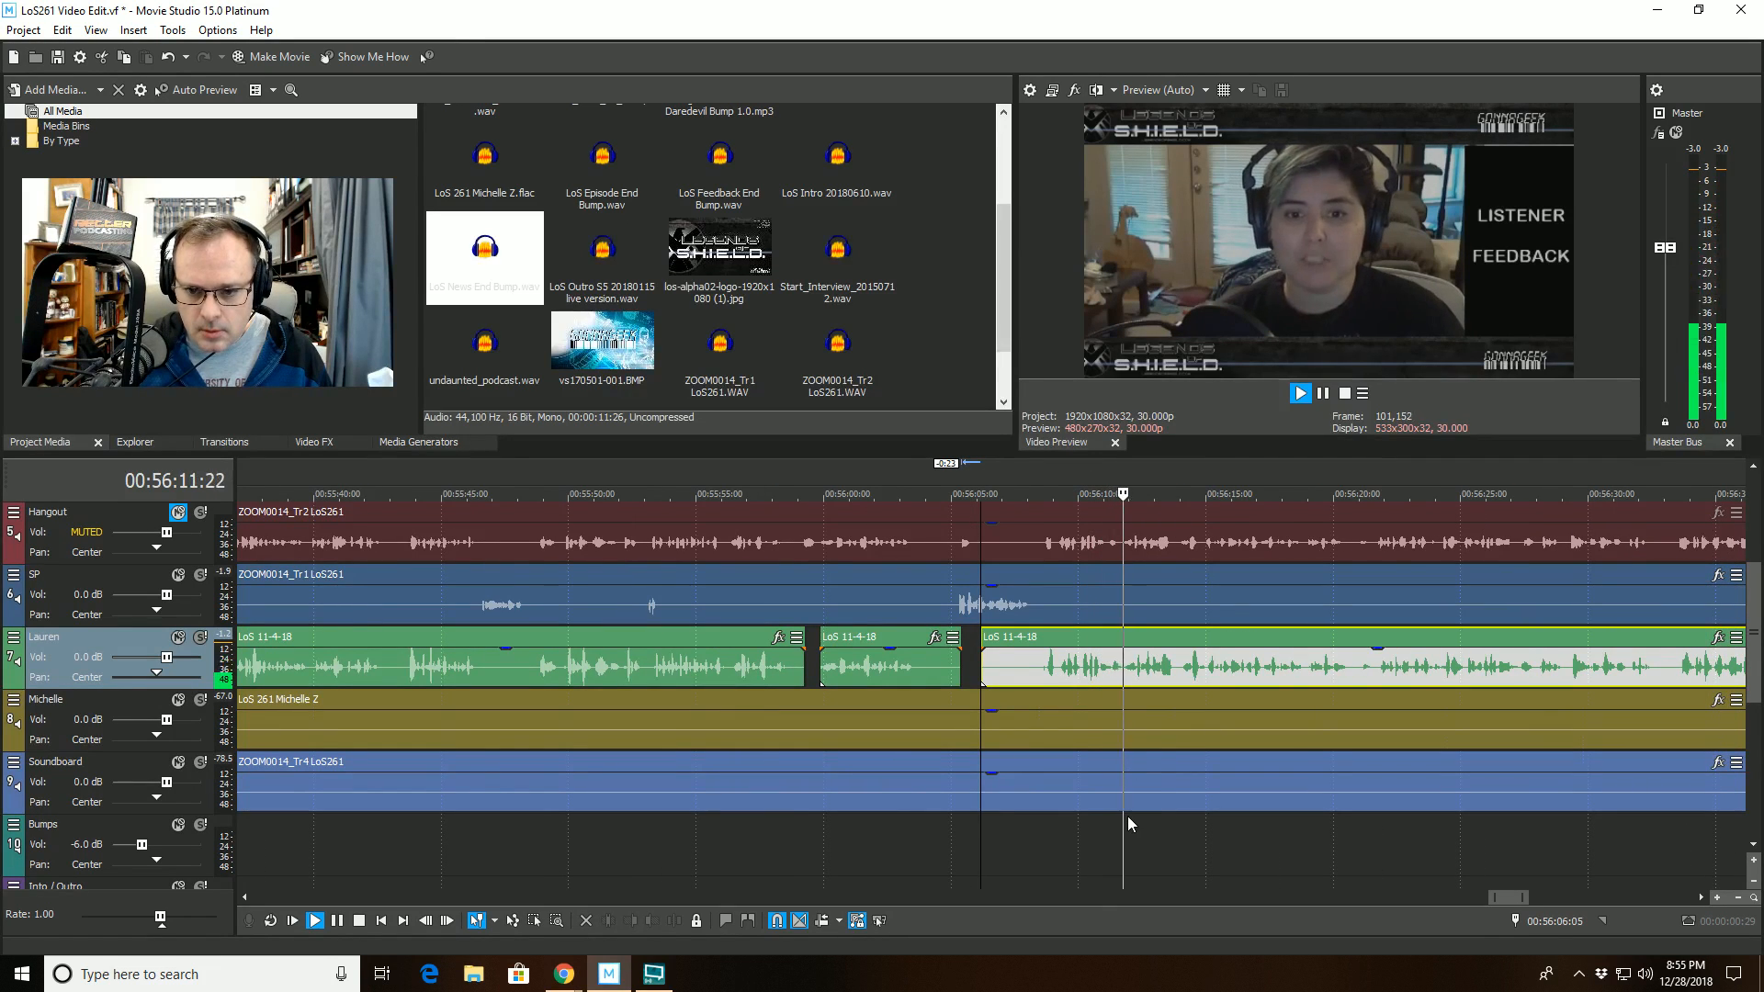
{"action": "left_click", "coordinate": [1111, 645]}
{"action": "key", "text": "space"}
{"action": "scroll", "coordinate": [1048, 676], "scroll_direction": "up", "scroll_amount": 5}
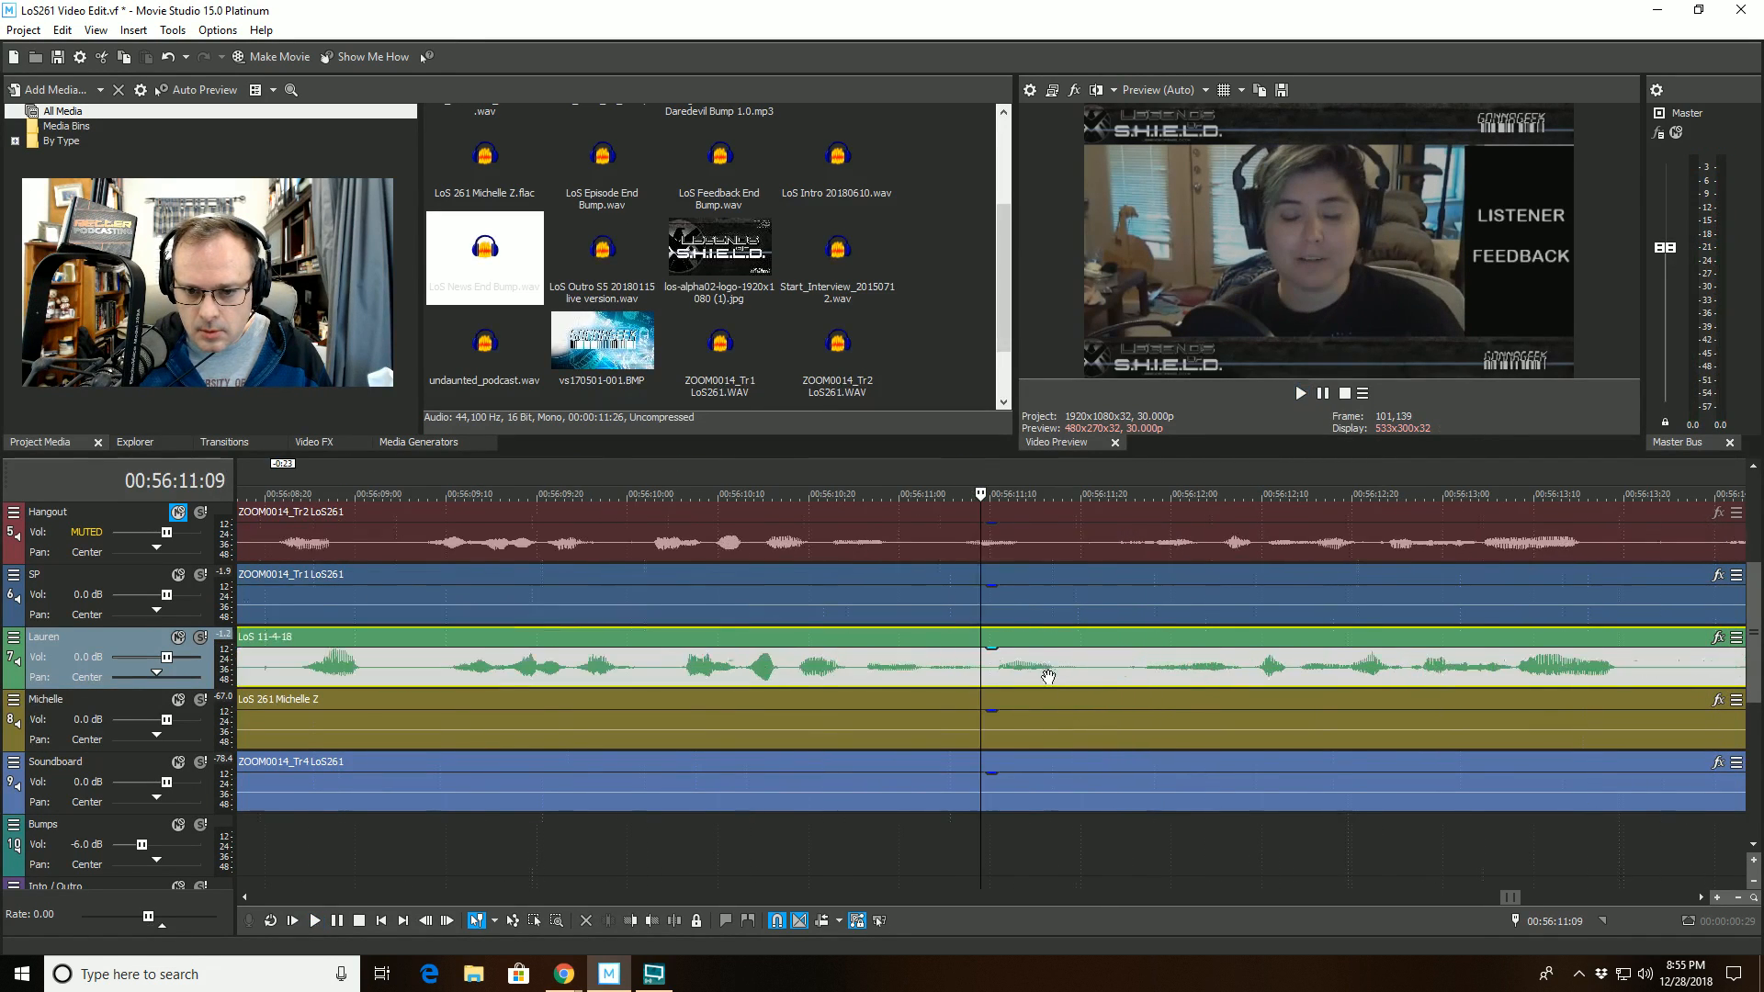
{"action": "left_click", "coordinate": [675, 925]}
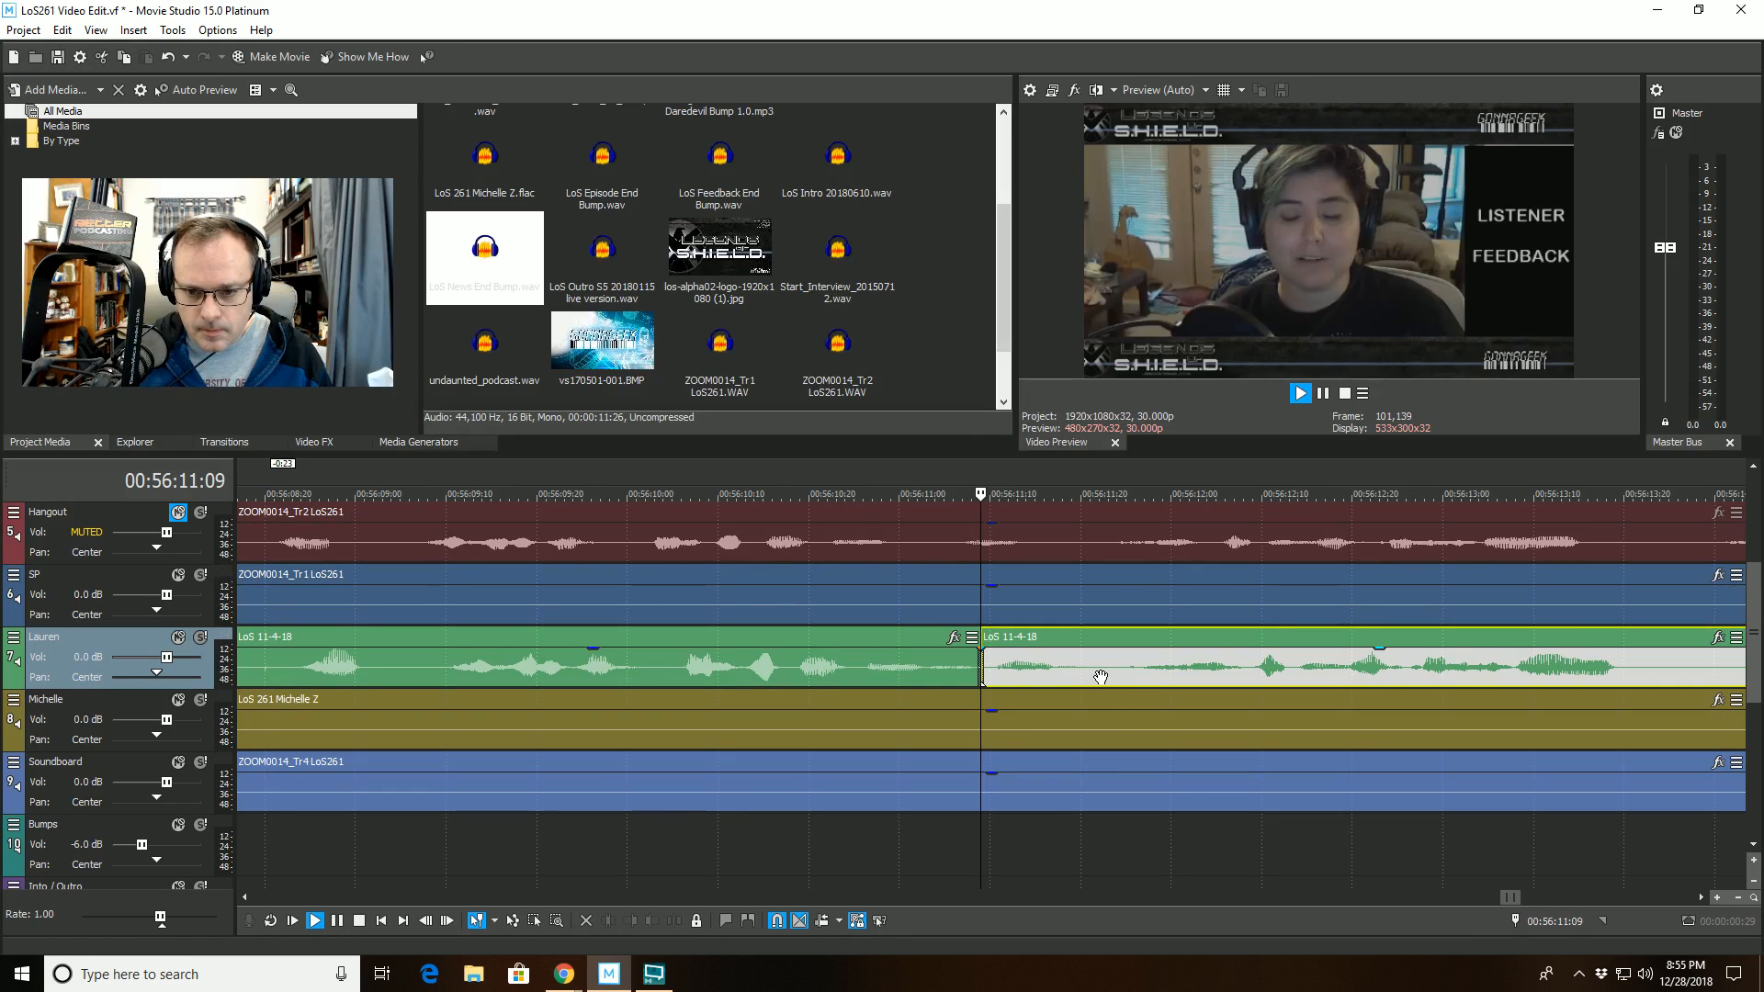
{"action": "key", "text": "Return"}
{"action": "left_click", "coordinate": [629, 922]}
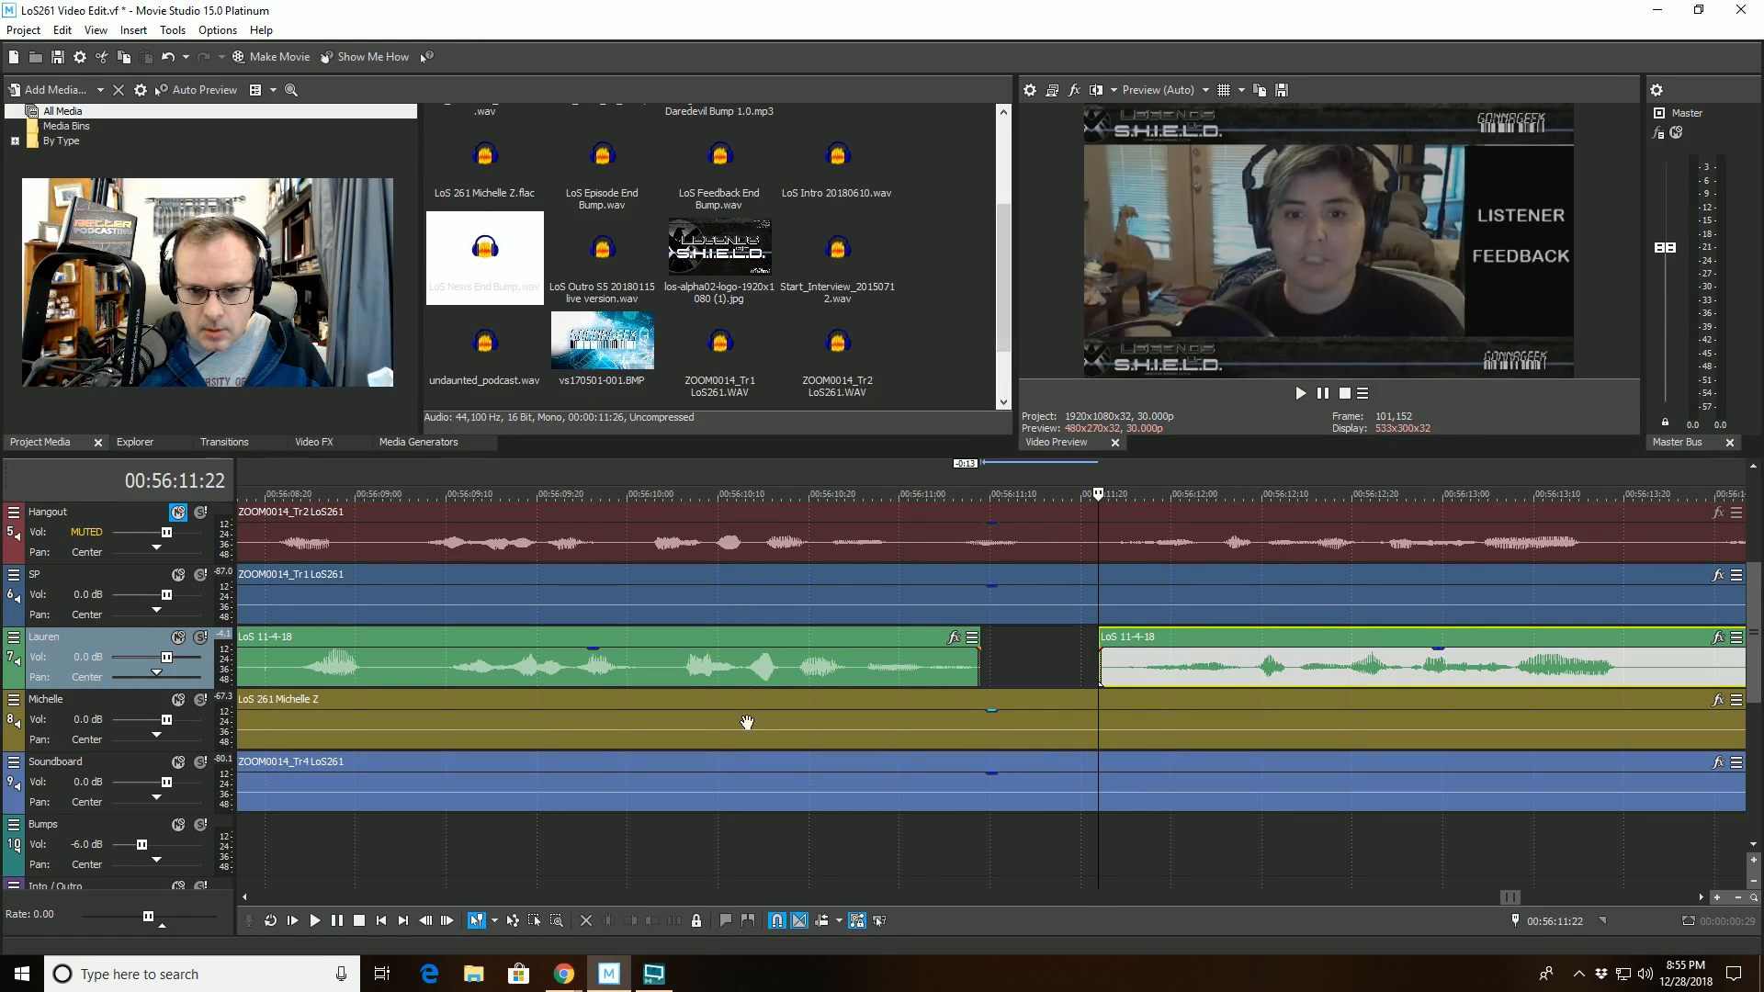
- Replay across the cut, split the track 7 clip at about 00:56:21:01 and trim the start of its second part to 00:56:21:21
{"action": "left_click", "coordinate": [749, 635]}
{"action": "key", "text": "space"}
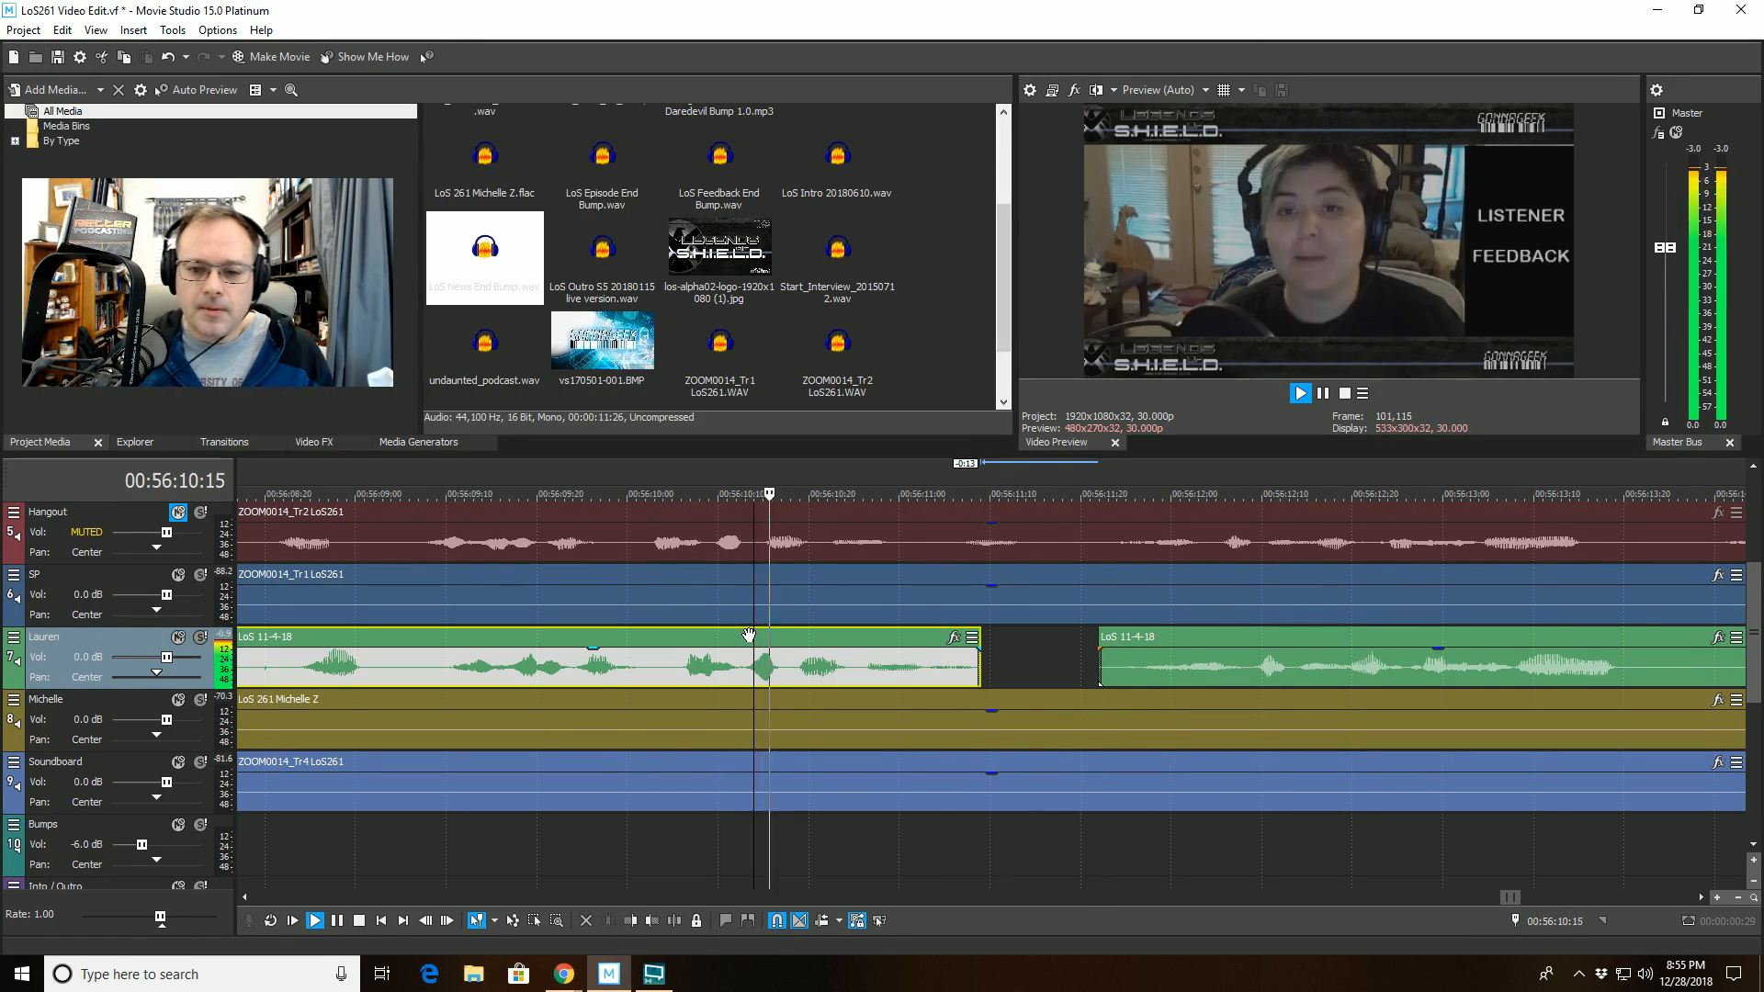
{"action": "scroll", "coordinate": [845, 680], "scroll_direction": "down", "scroll_amount": 4}
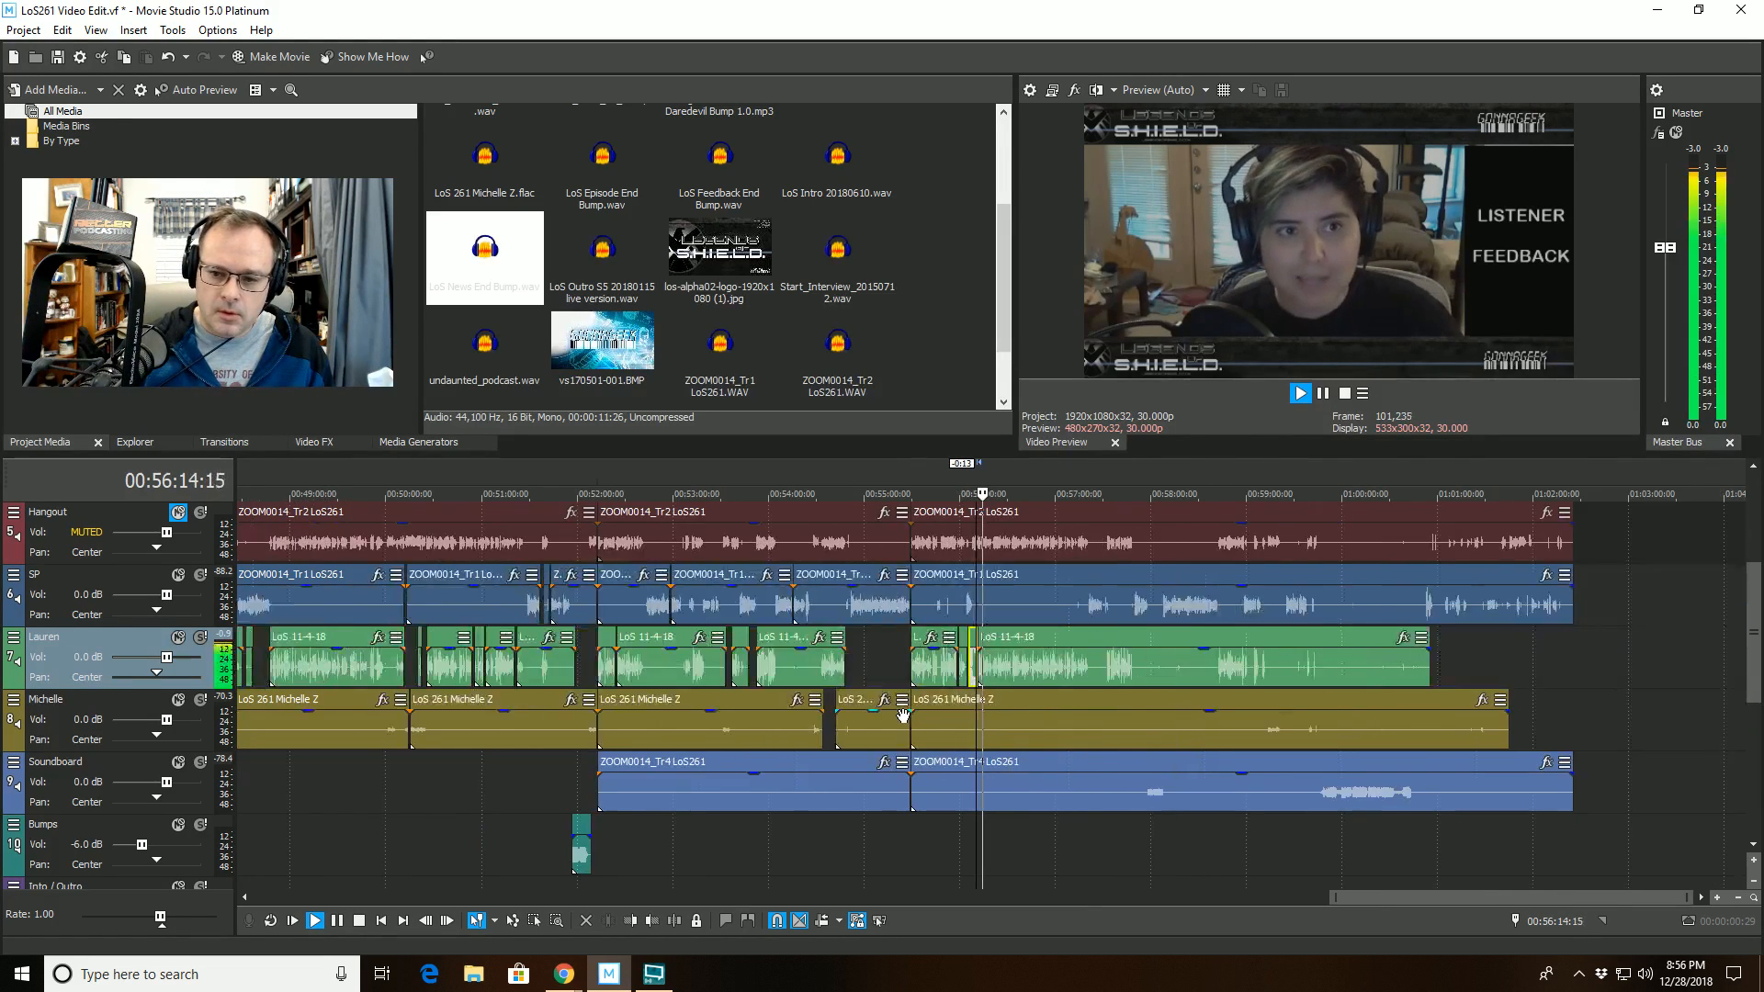
{"action": "scroll", "coordinate": [897, 723], "scroll_direction": "up", "scroll_amount": 5}
{"action": "scroll", "coordinate": [891, 729], "scroll_direction": "up", "scroll_amount": 2}
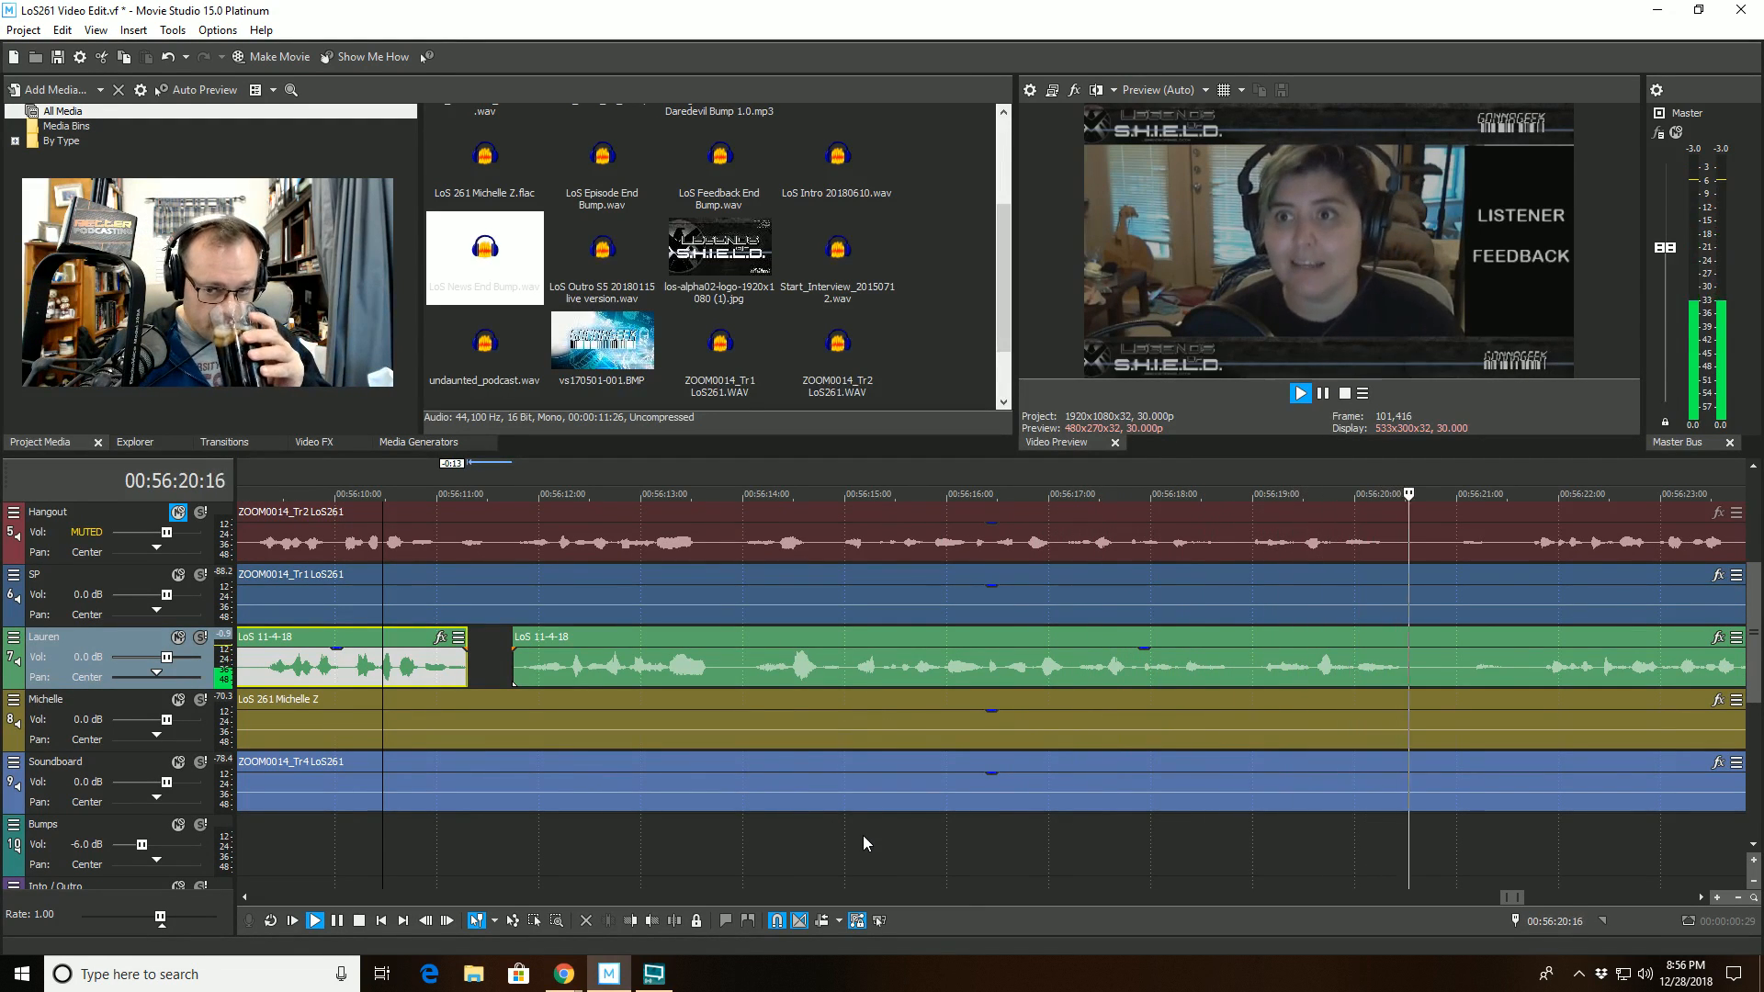
{"action": "scroll", "coordinate": [862, 842], "scroll_direction": "down", "scroll_amount": 2}
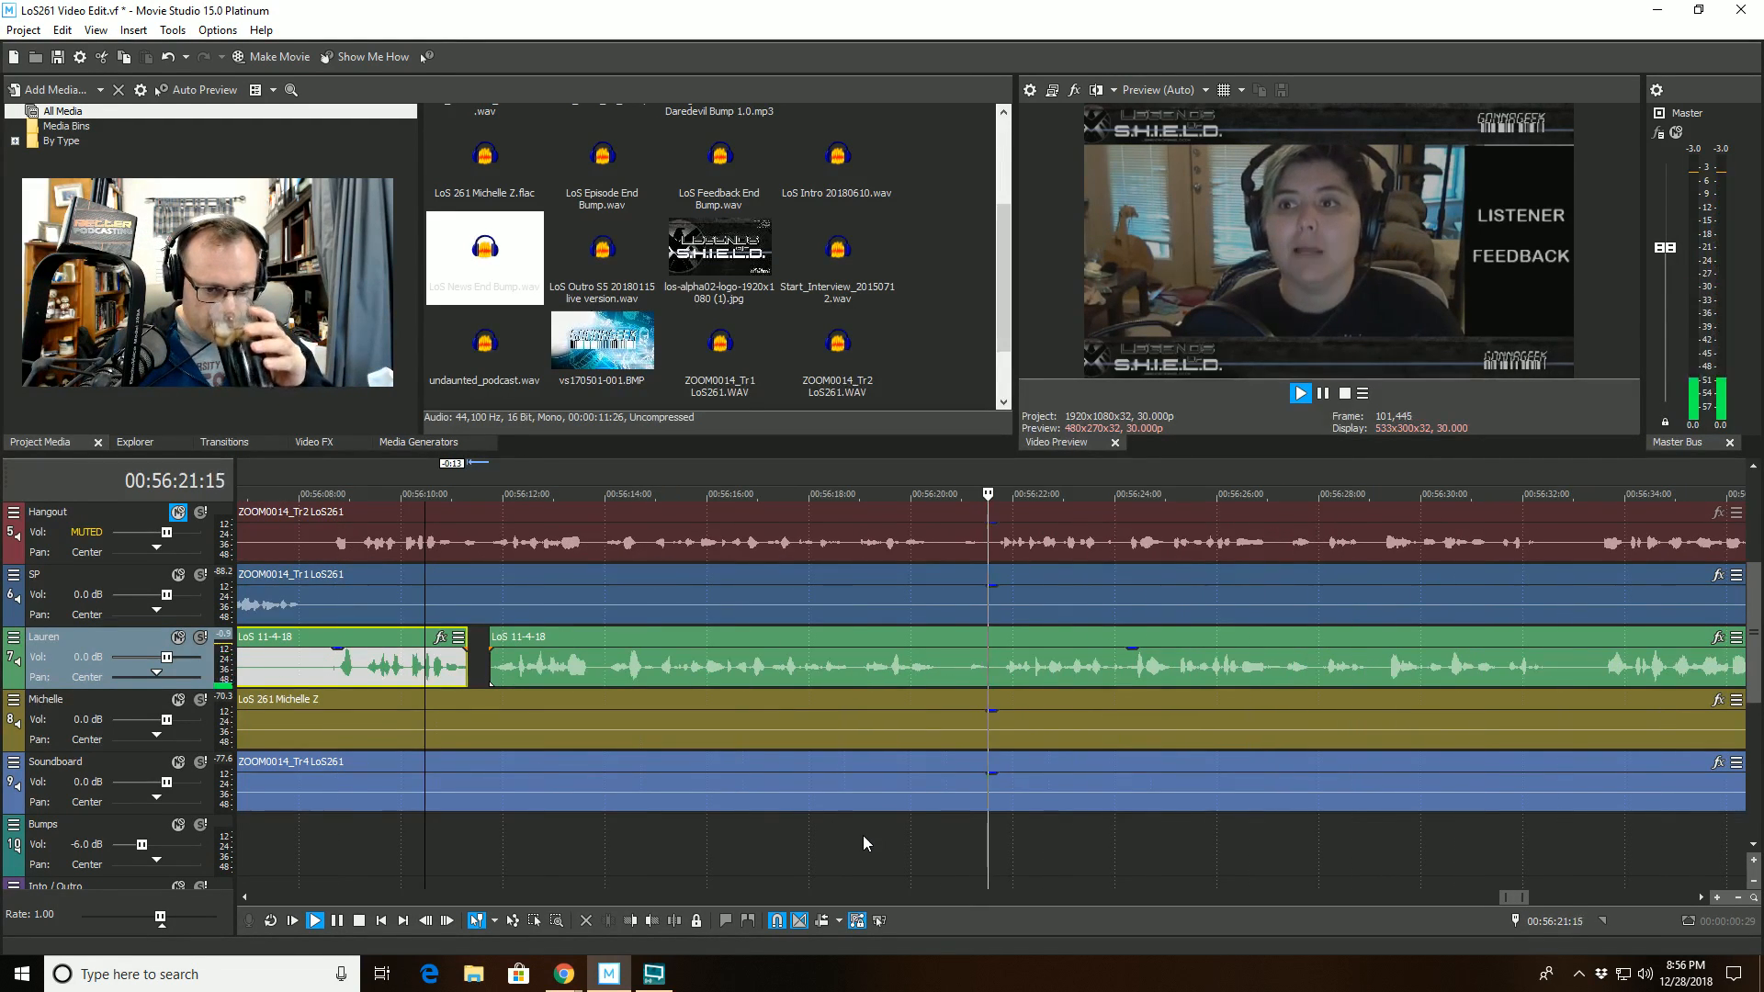
{"action": "left_click", "coordinate": [965, 638]}
{"action": "key", "text": "s"}
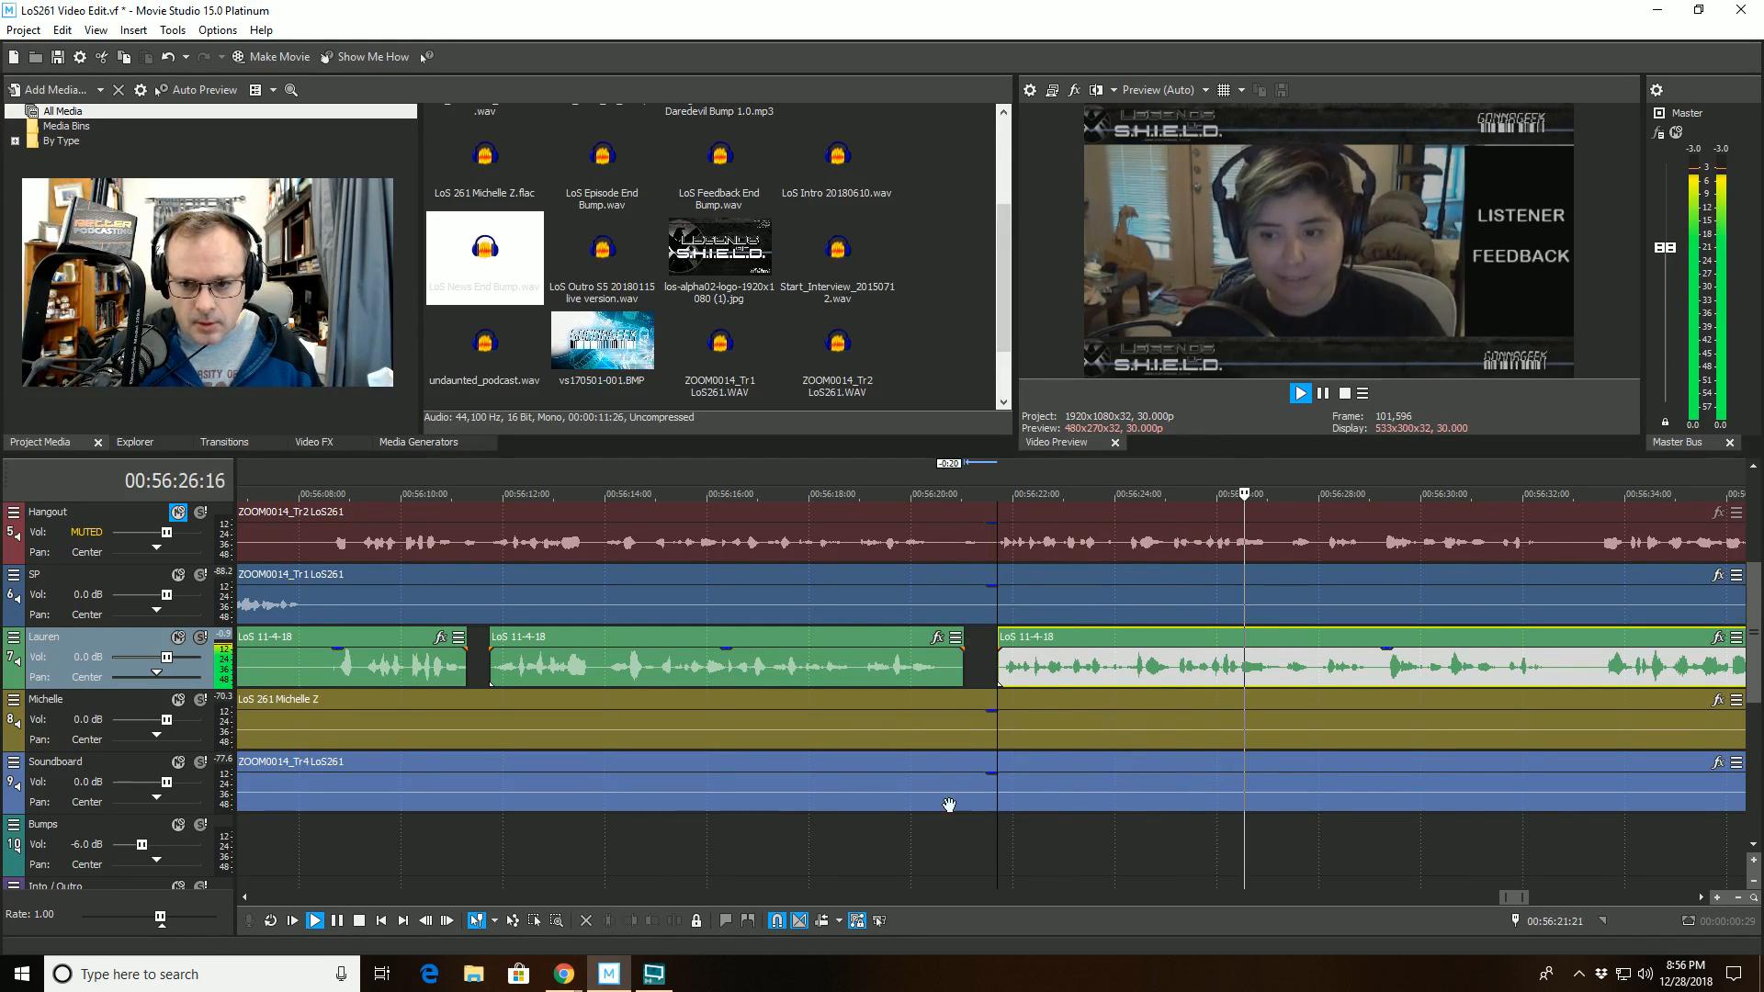
- Listen on to about 00:57:24 while examining the waveforms of tracks 6 and 7 for further unwanted sounds
{"action": "scroll", "coordinate": [1081, 787], "scroll_direction": "down", "scroll_amount": 4}
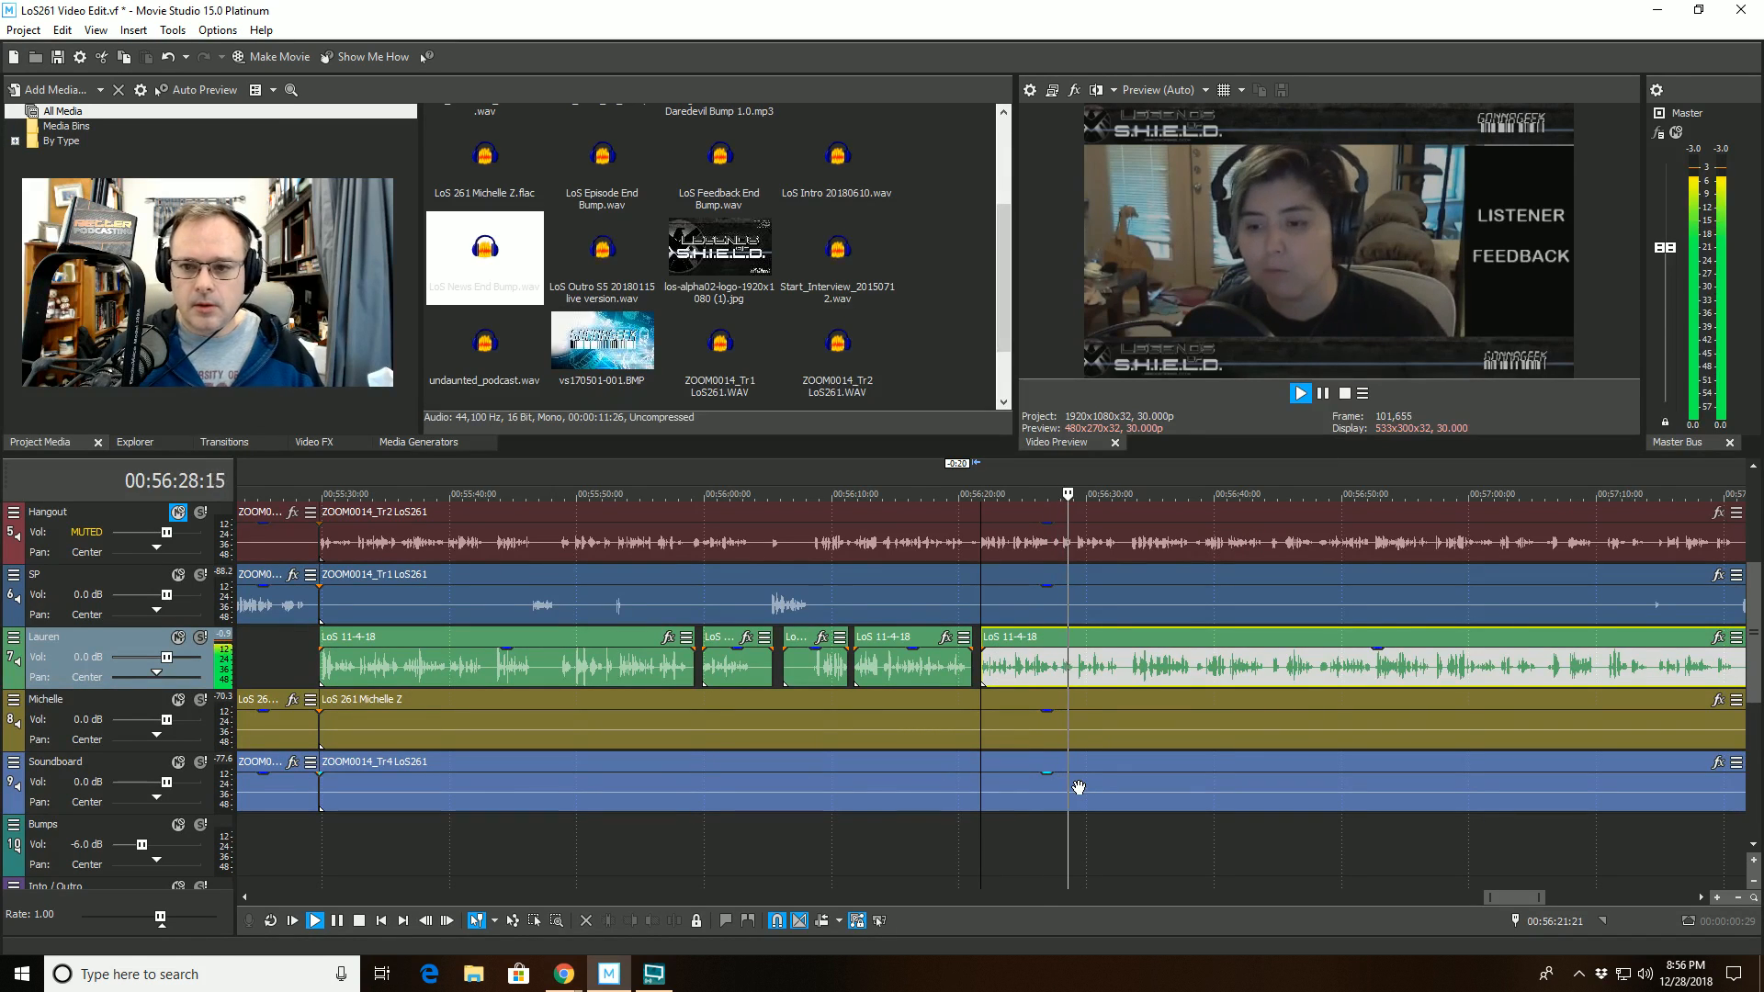
{"action": "scroll", "coordinate": [1095, 784], "scroll_direction": "down", "scroll_amount": 1}
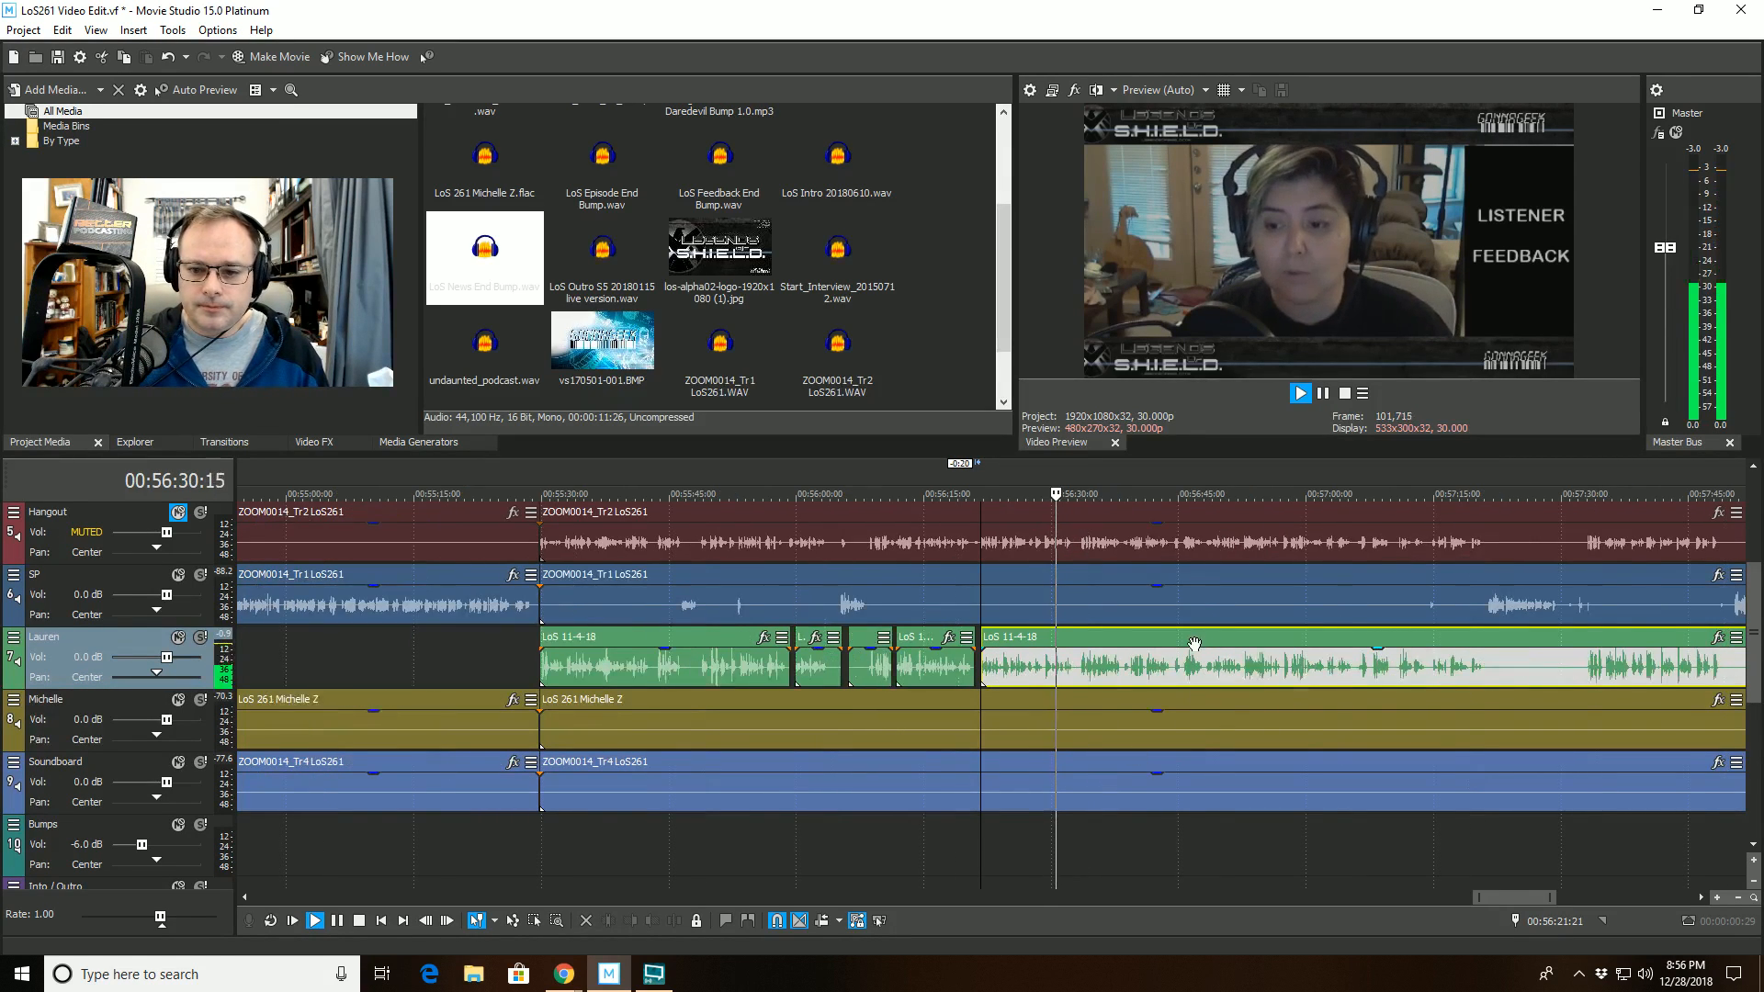
{"action": "scroll", "coordinate": [1178, 637], "scroll_direction": "up", "scroll_amount": 3}
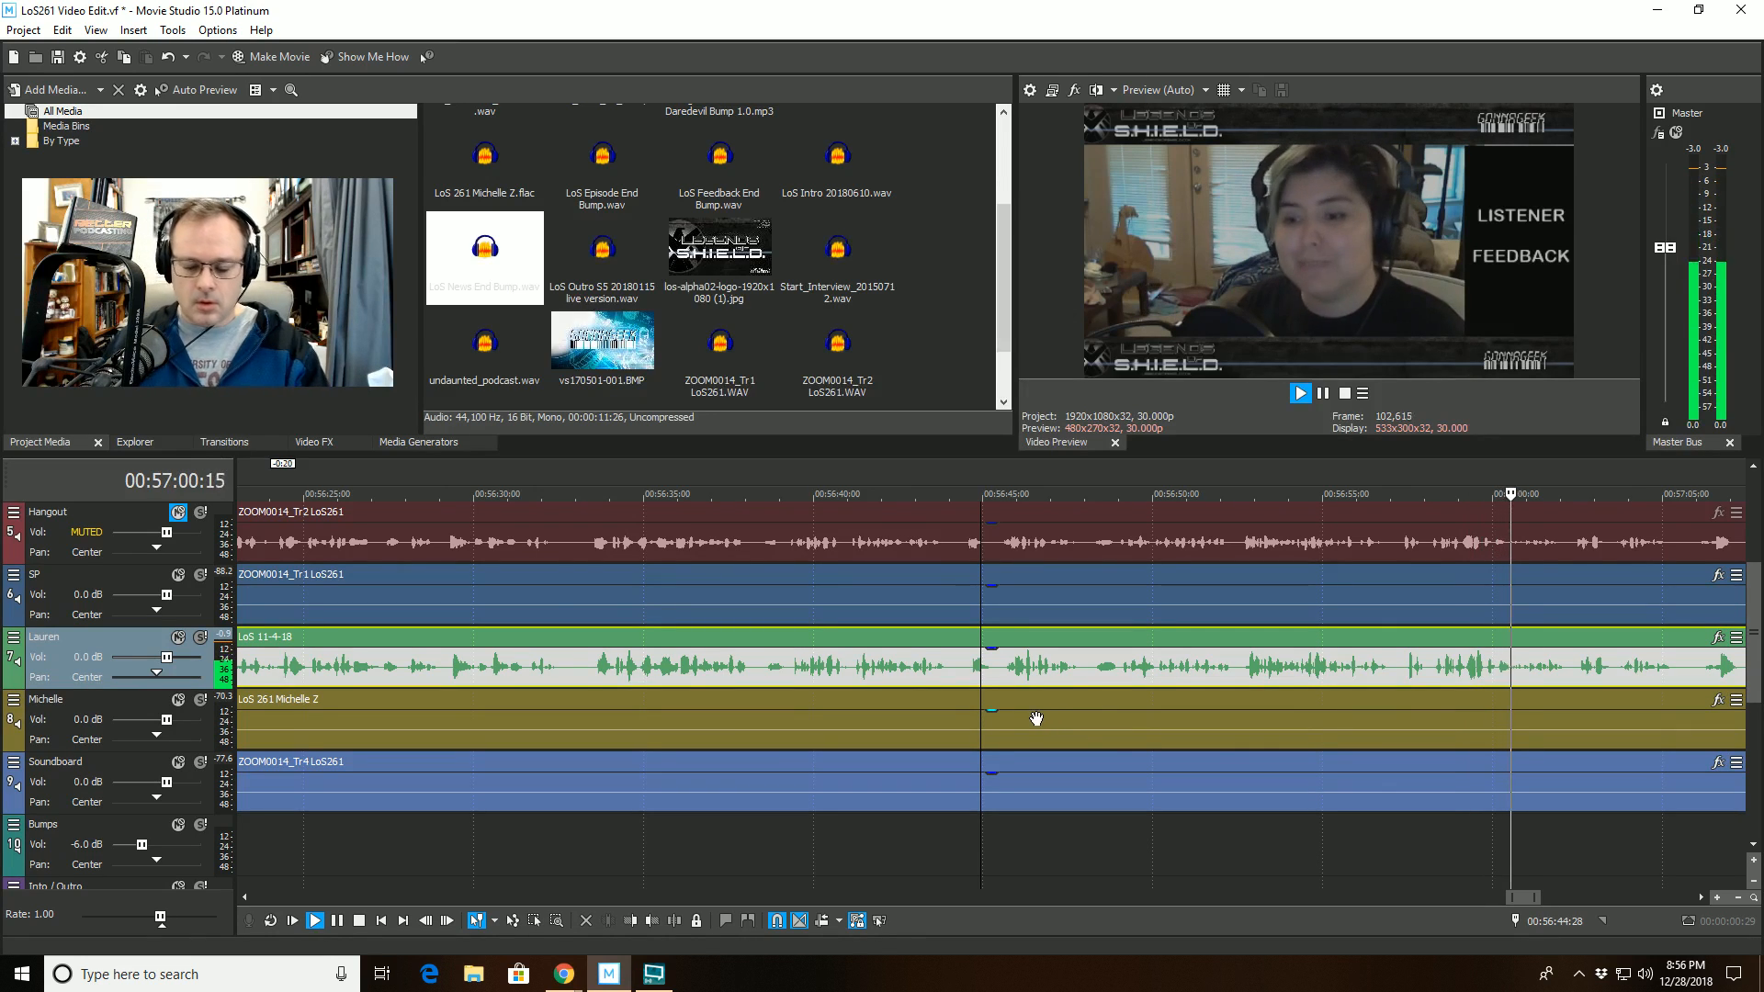
{"action": "scroll", "coordinate": [1255, 705], "scroll_direction": "down", "scroll_amount": 2}
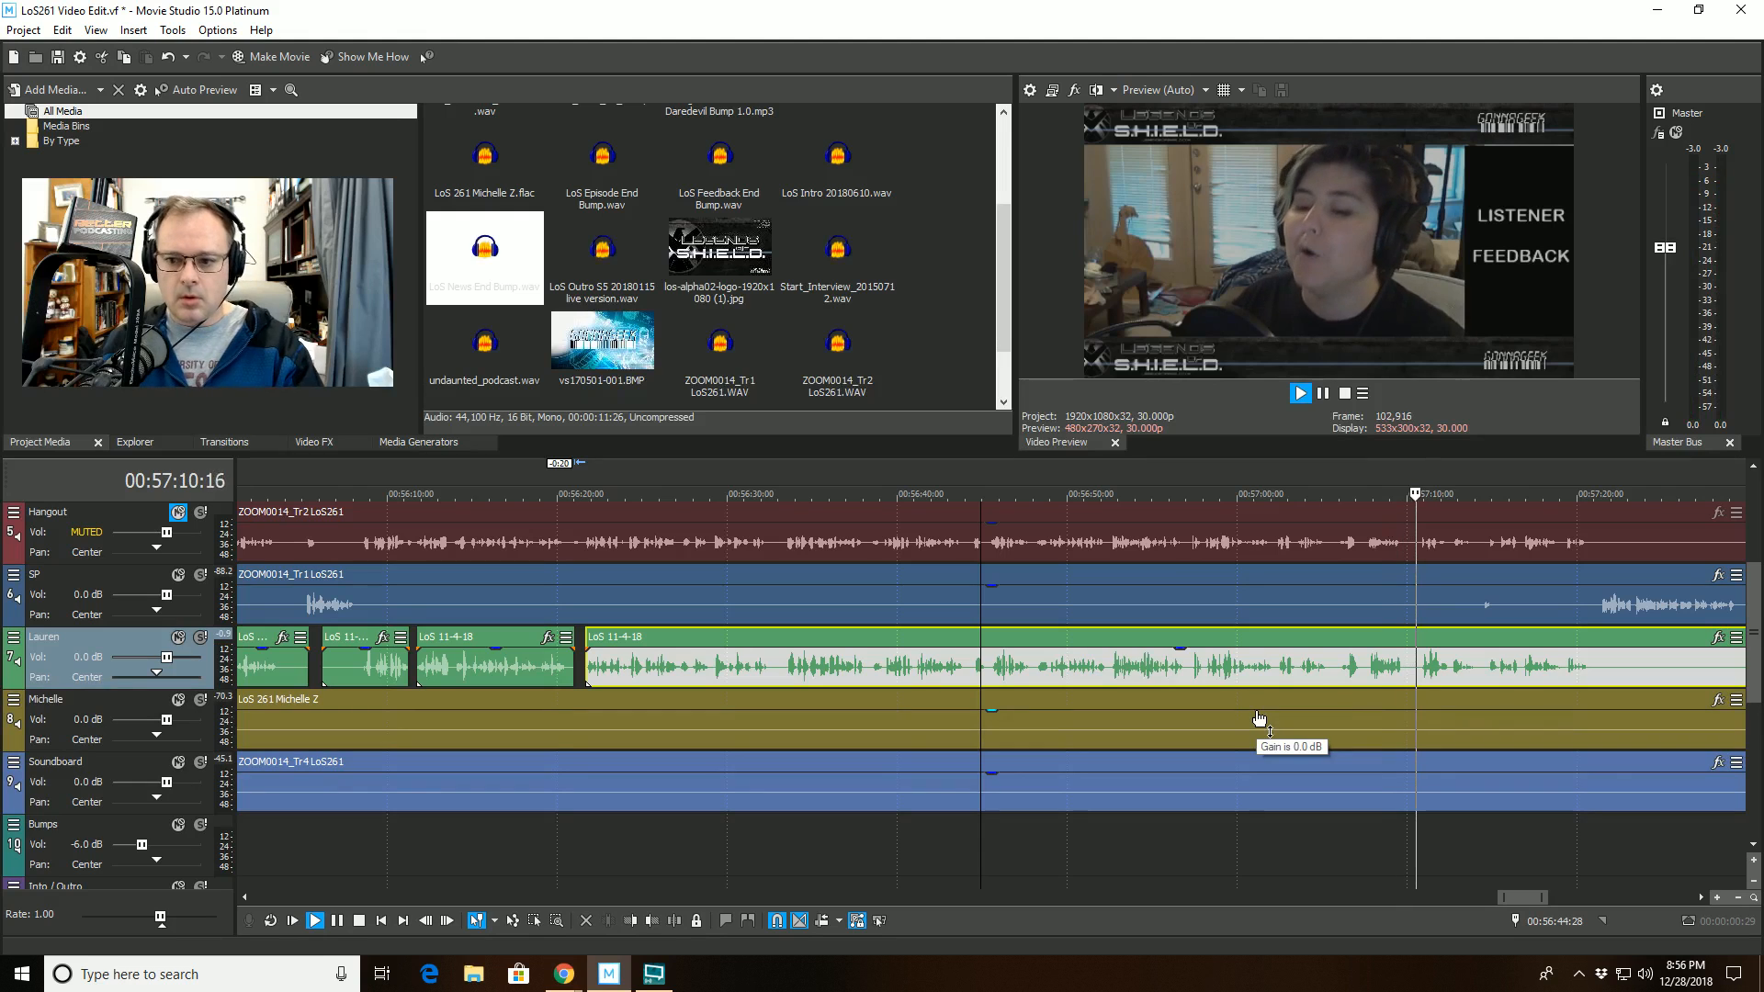
{"action": "scroll", "coordinate": [1439, 627], "scroll_direction": "up", "scroll_amount": 2}
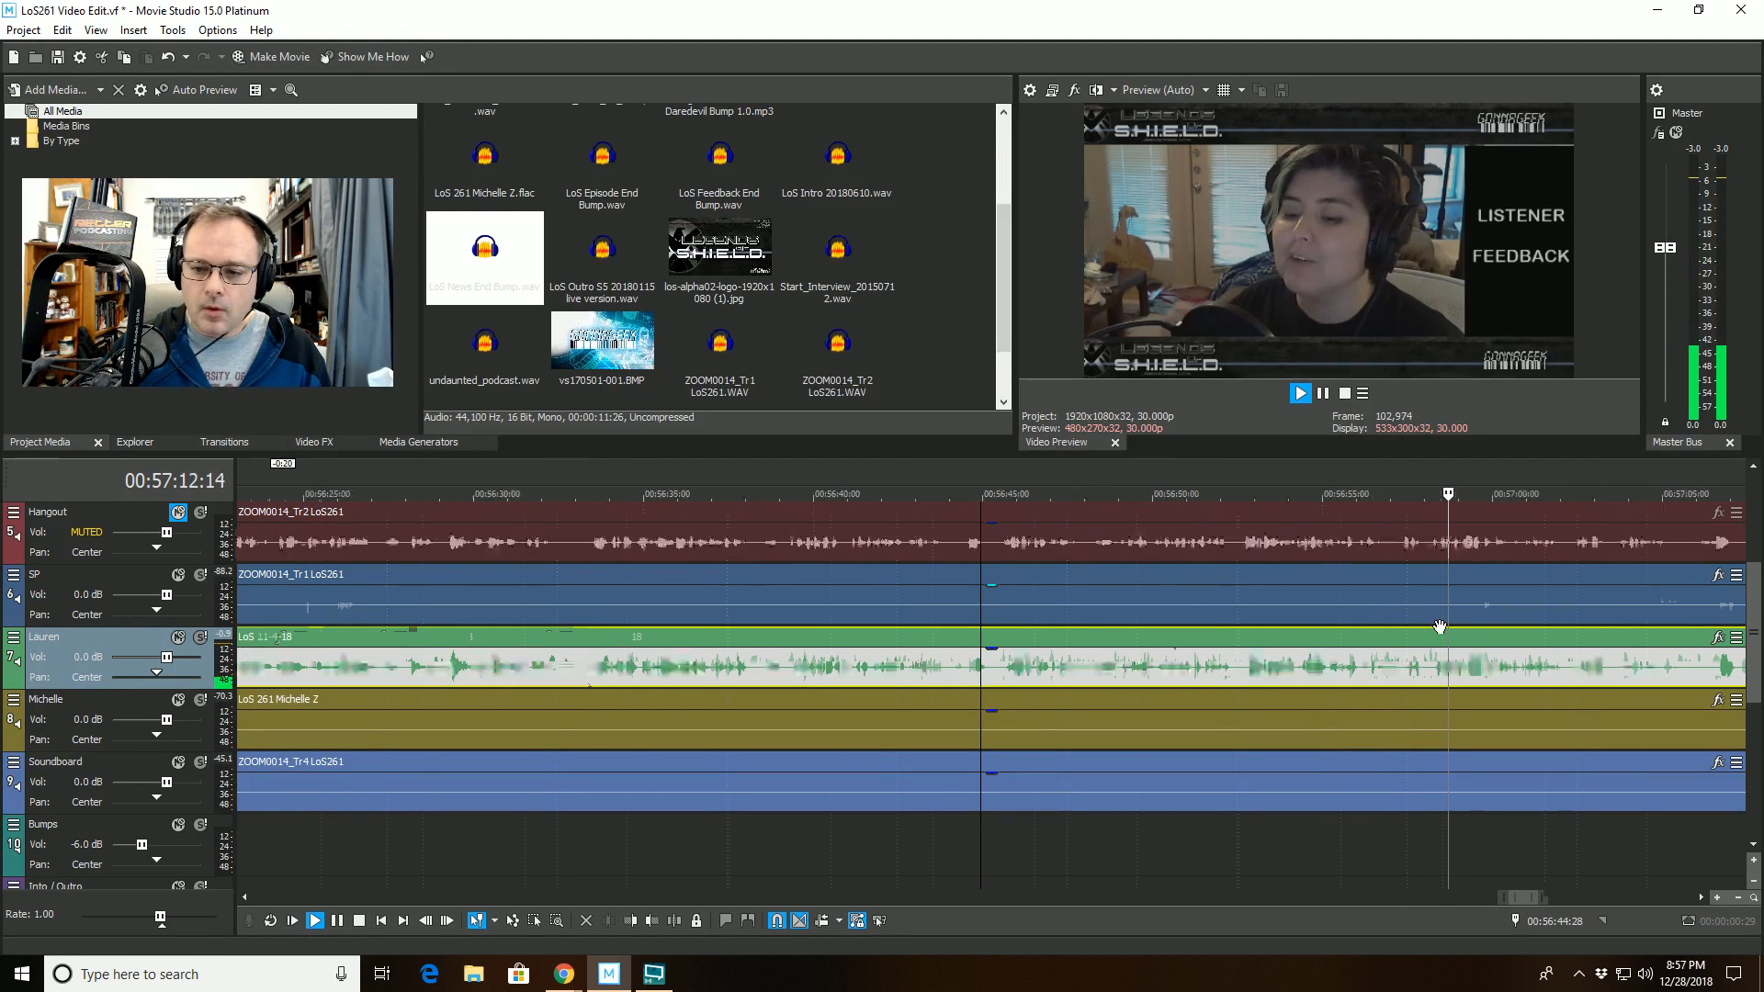
{"action": "scroll", "coordinate": [1439, 627], "scroll_direction": "up", "scroll_amount": 2}
{"action": "scroll", "coordinate": [1439, 627], "scroll_direction": "down", "scroll_amount": 5}
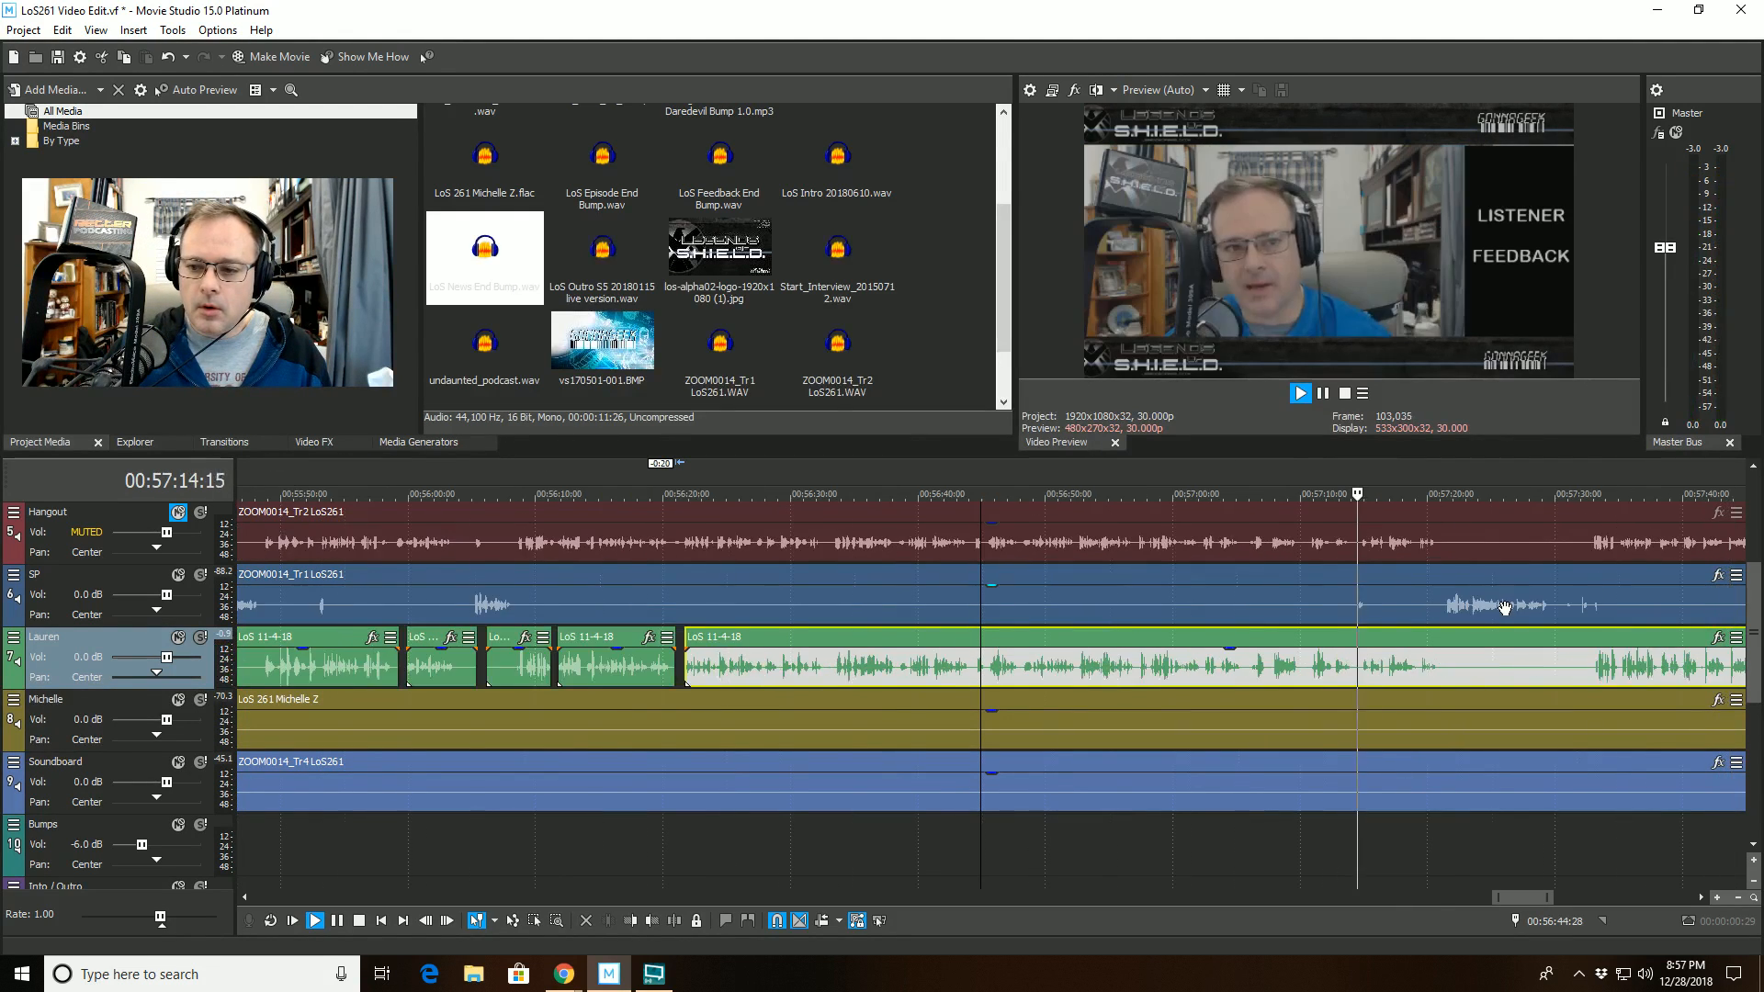
{"action": "left_click", "coordinate": [1421, 592]}
{"action": "scroll", "coordinate": [1419, 597], "scroll_direction": "up", "scroll_amount": 3}
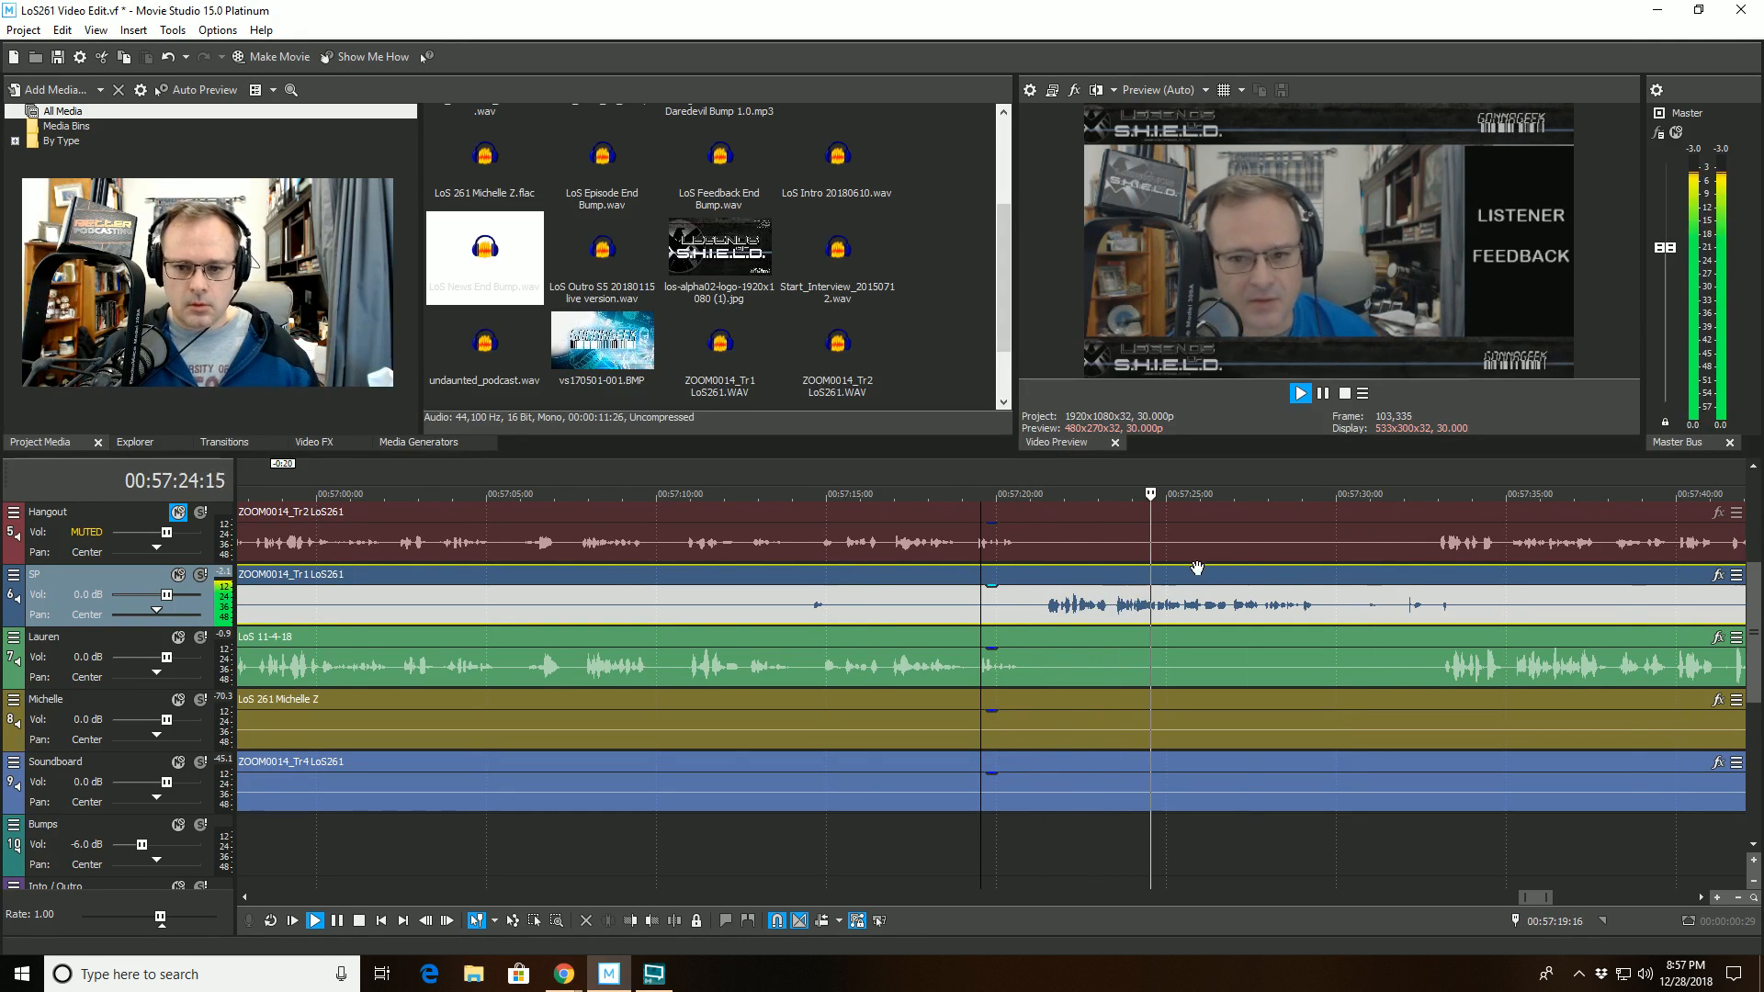
- Split the ZOOM0014_Tr1 LoS261 clip on track 6 at 00:57:30:10 and trim the start of its second part to 00:57:34:14
{"action": "scroll", "coordinate": [1198, 595], "scroll_direction": "down", "scroll_amount": 1}
{"action": "scroll", "coordinate": [1199, 595], "scroll_direction": "down", "scroll_amount": 1}
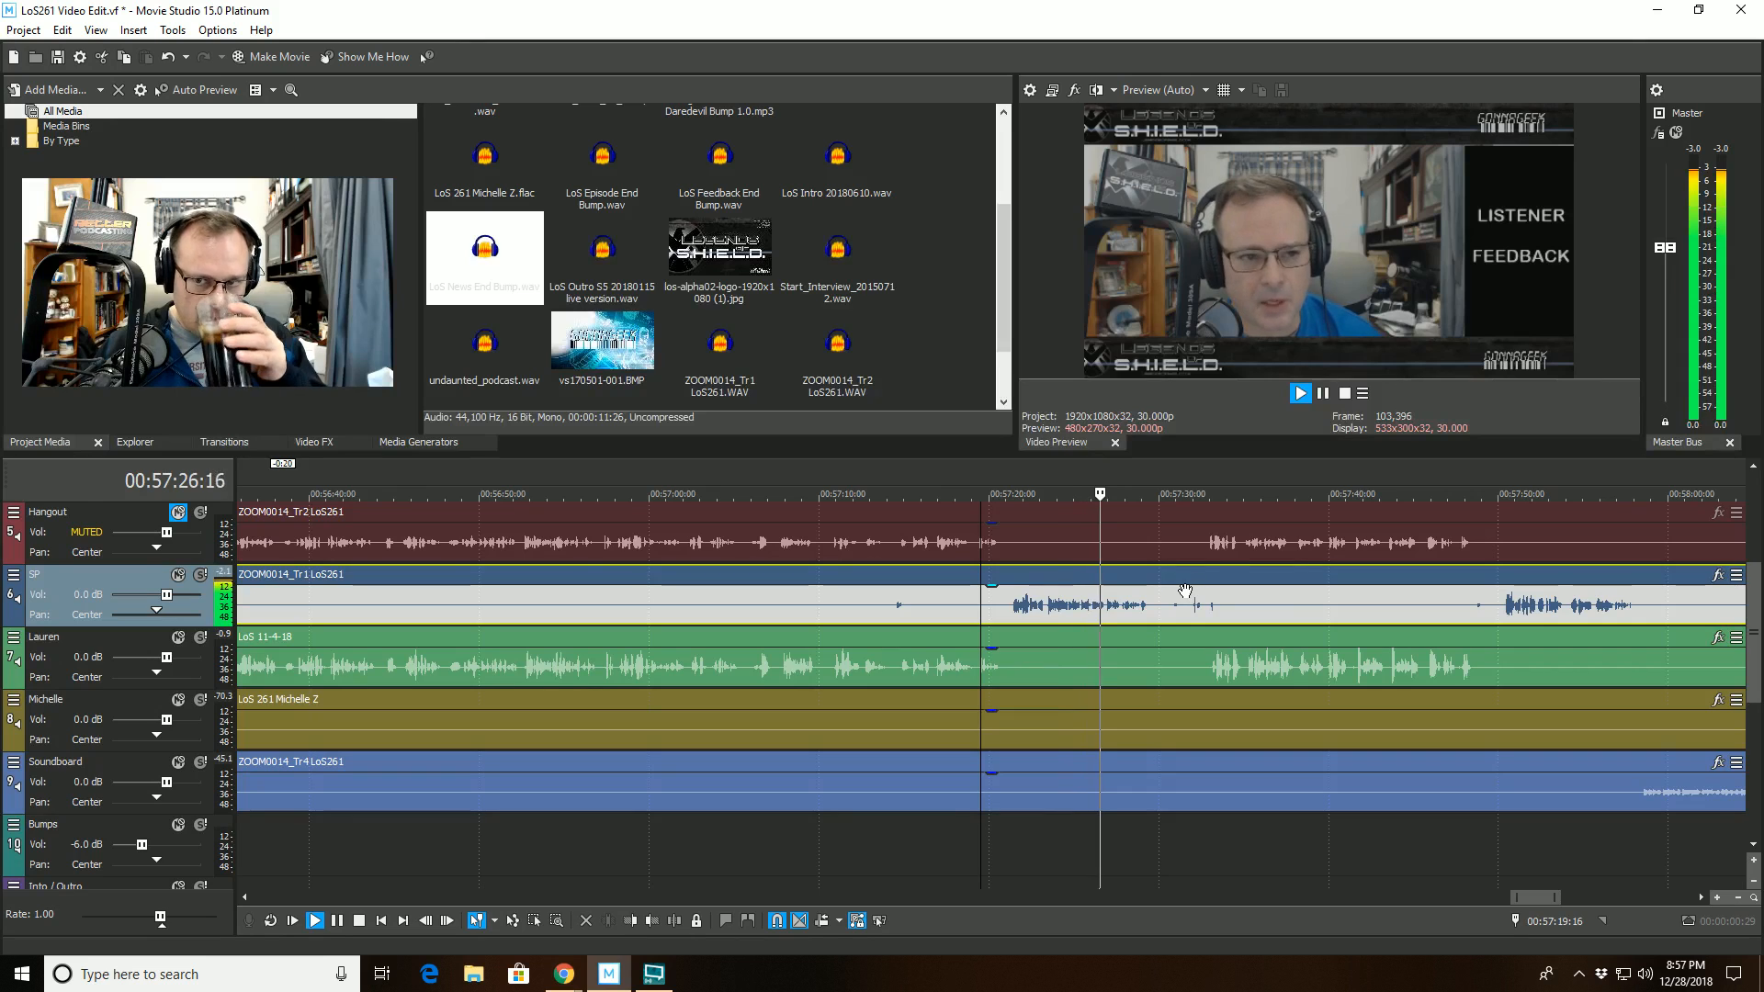
{"action": "scroll", "coordinate": [1189, 595], "scroll_direction": "up", "scroll_amount": 2}
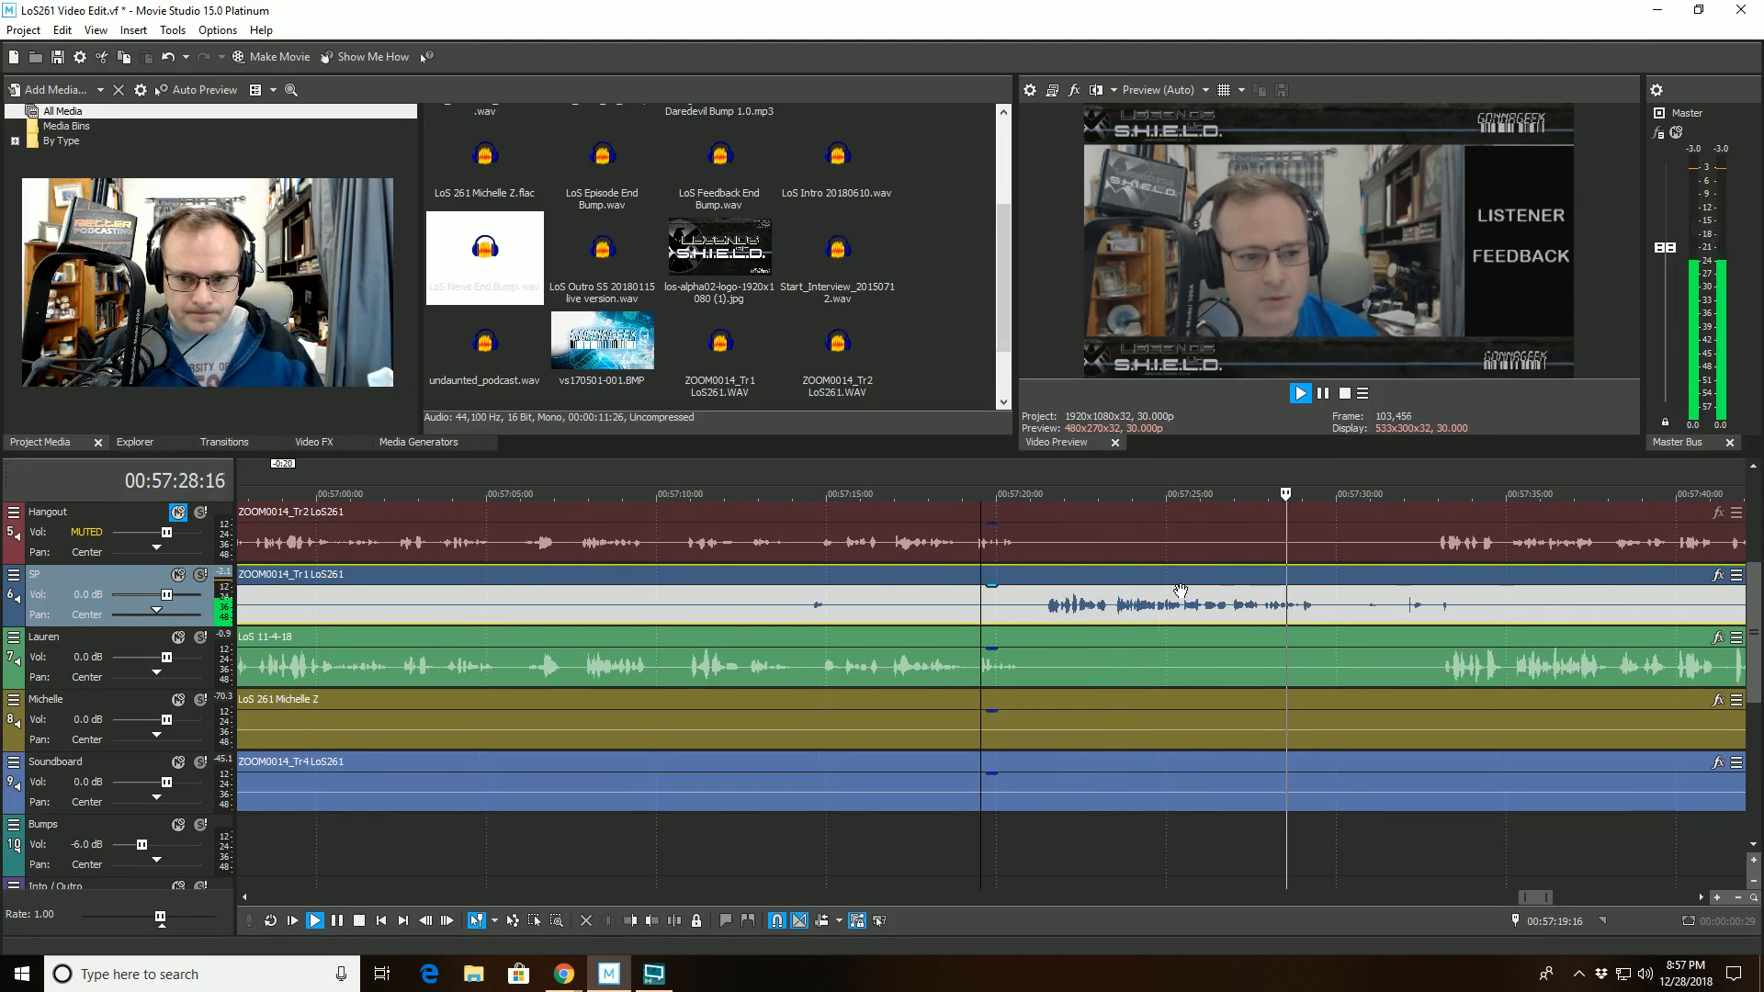
{"action": "scroll", "coordinate": [1279, 616], "scroll_direction": "down", "scroll_amount": 1}
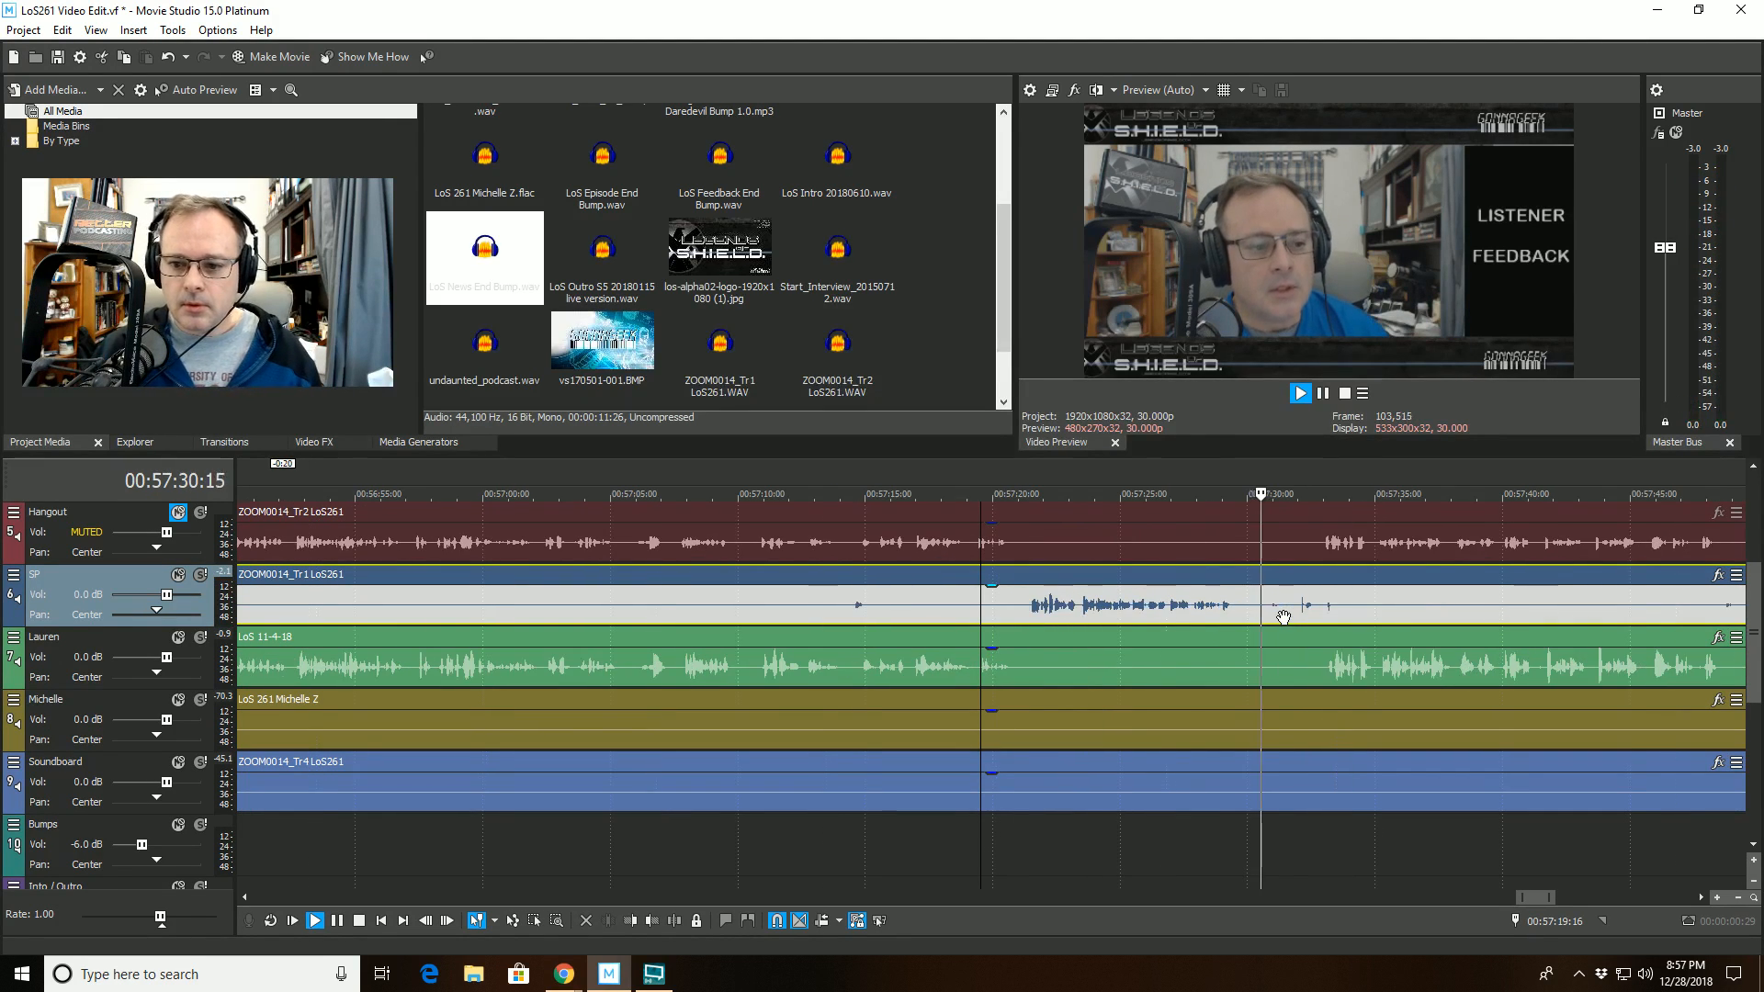
{"action": "left_click", "coordinate": [1255, 581]}
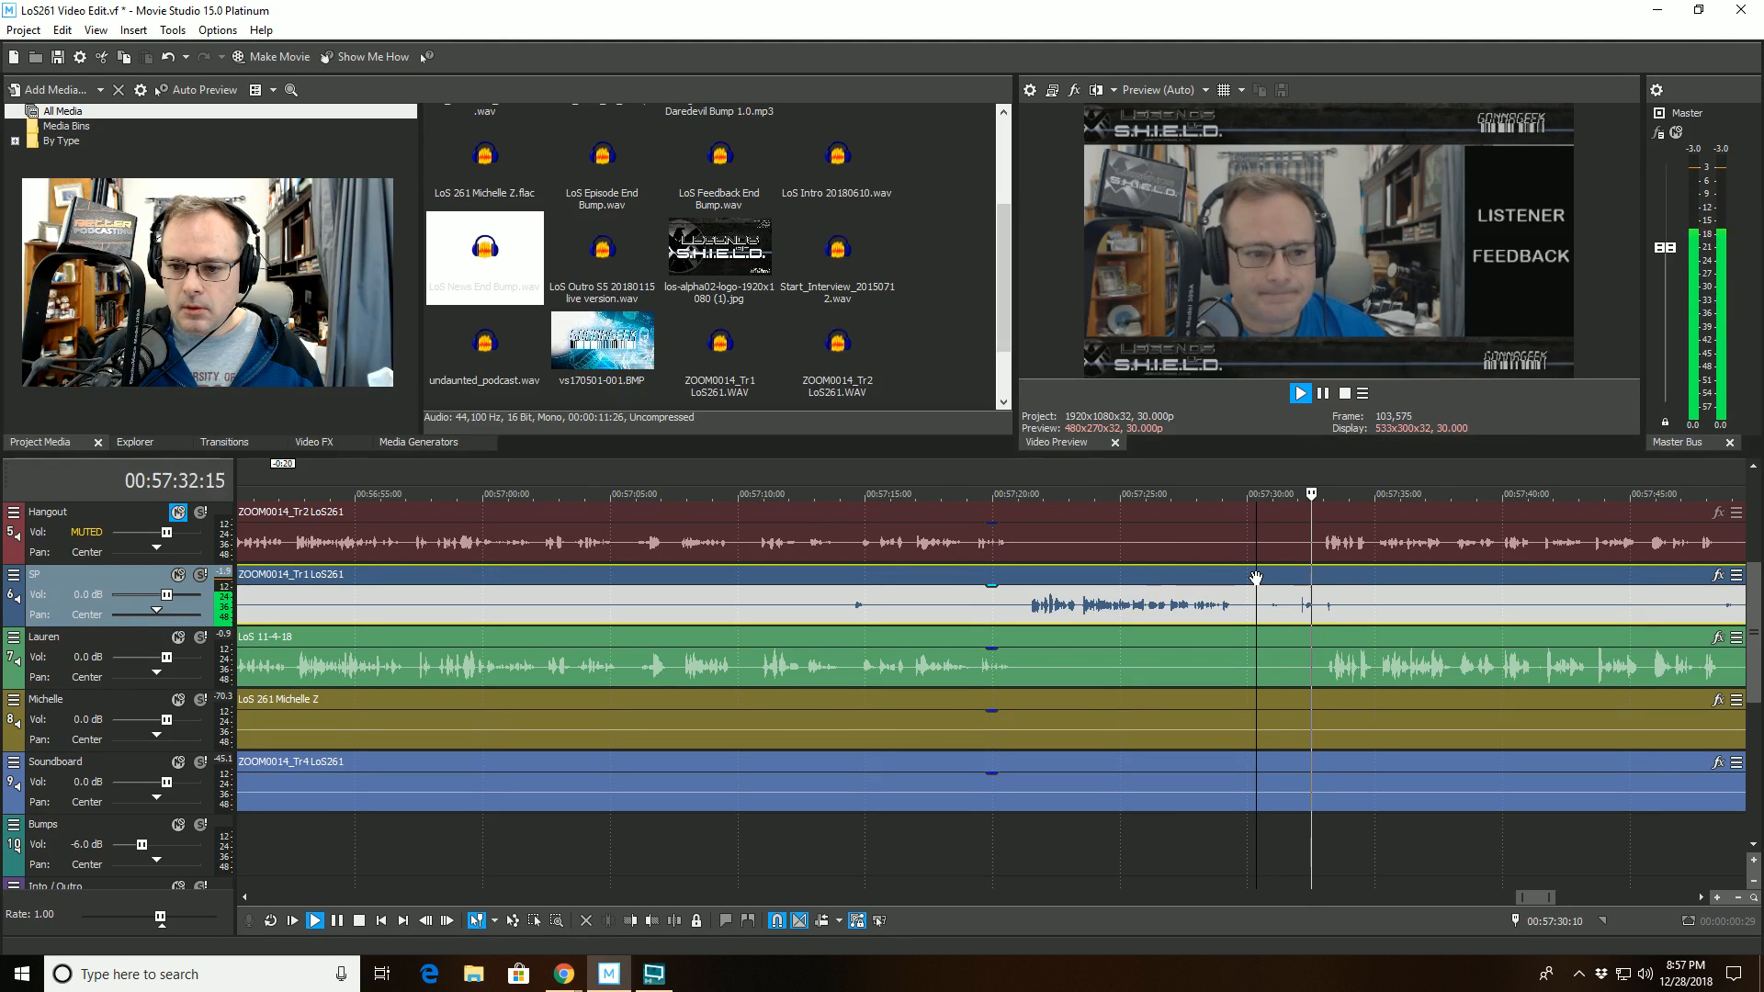
{"action": "left_click", "coordinate": [671, 923]}
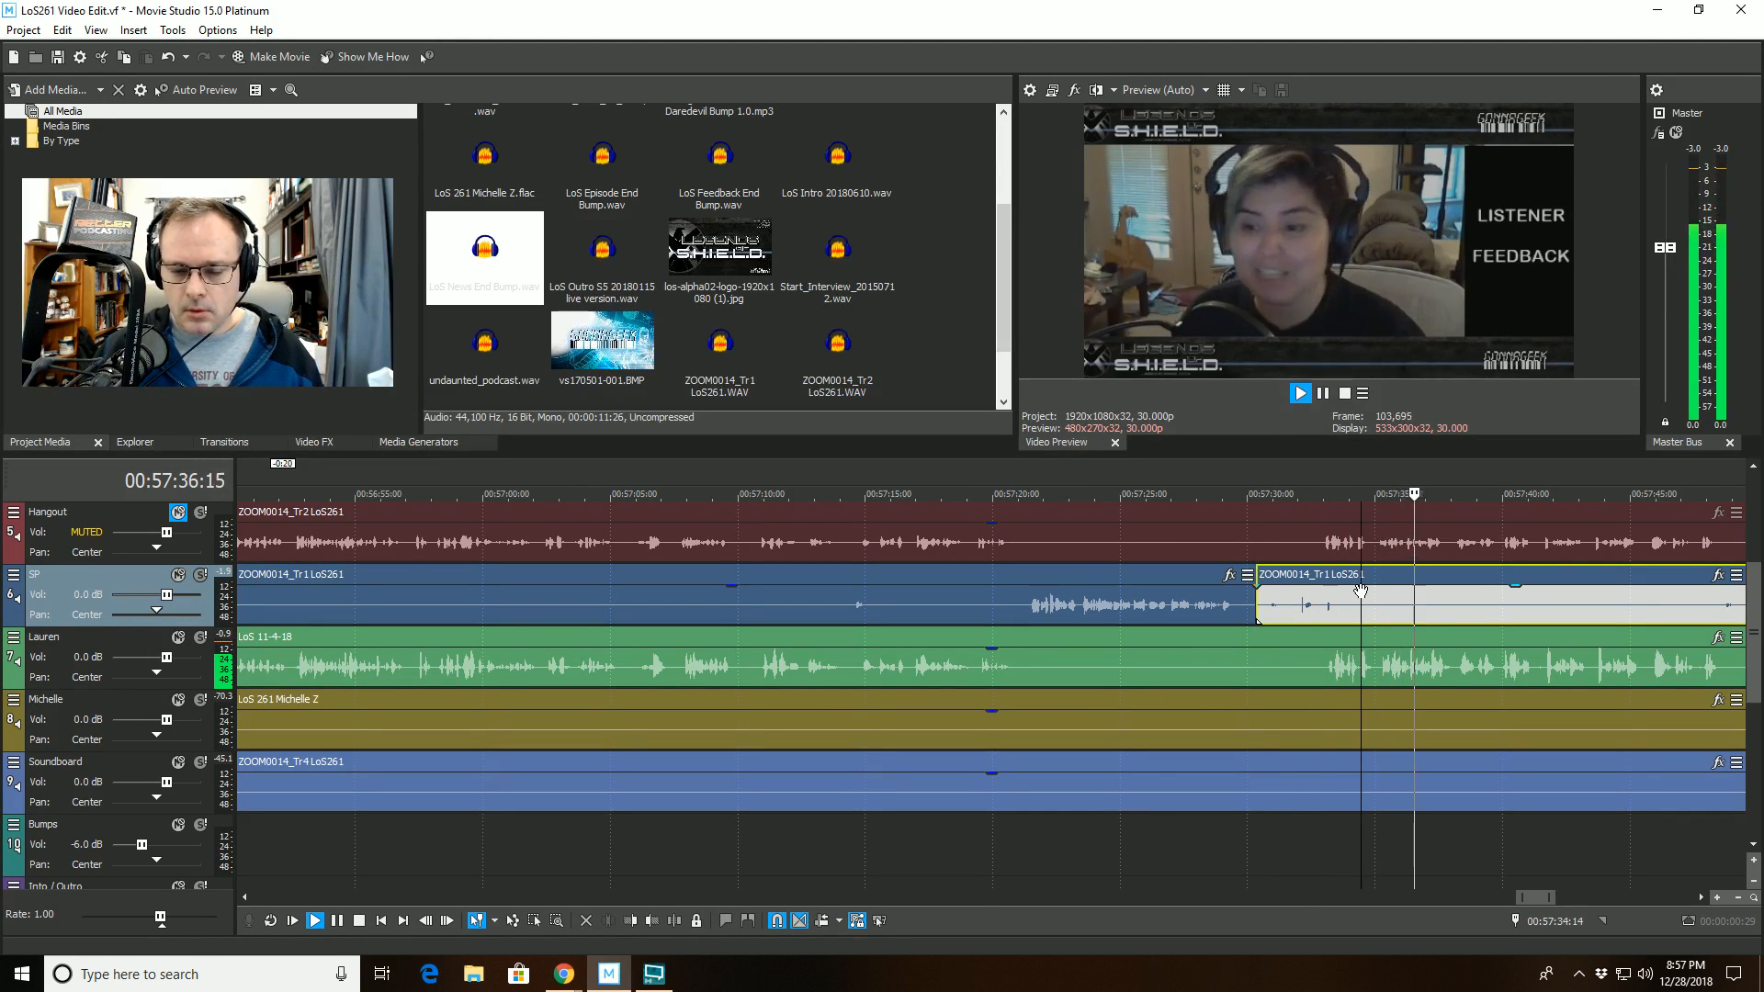
{"action": "key", "text": "space"}
{"action": "left_click_drag", "start_coordinate": [1311, 566], "coordinate": [1417, 564]}
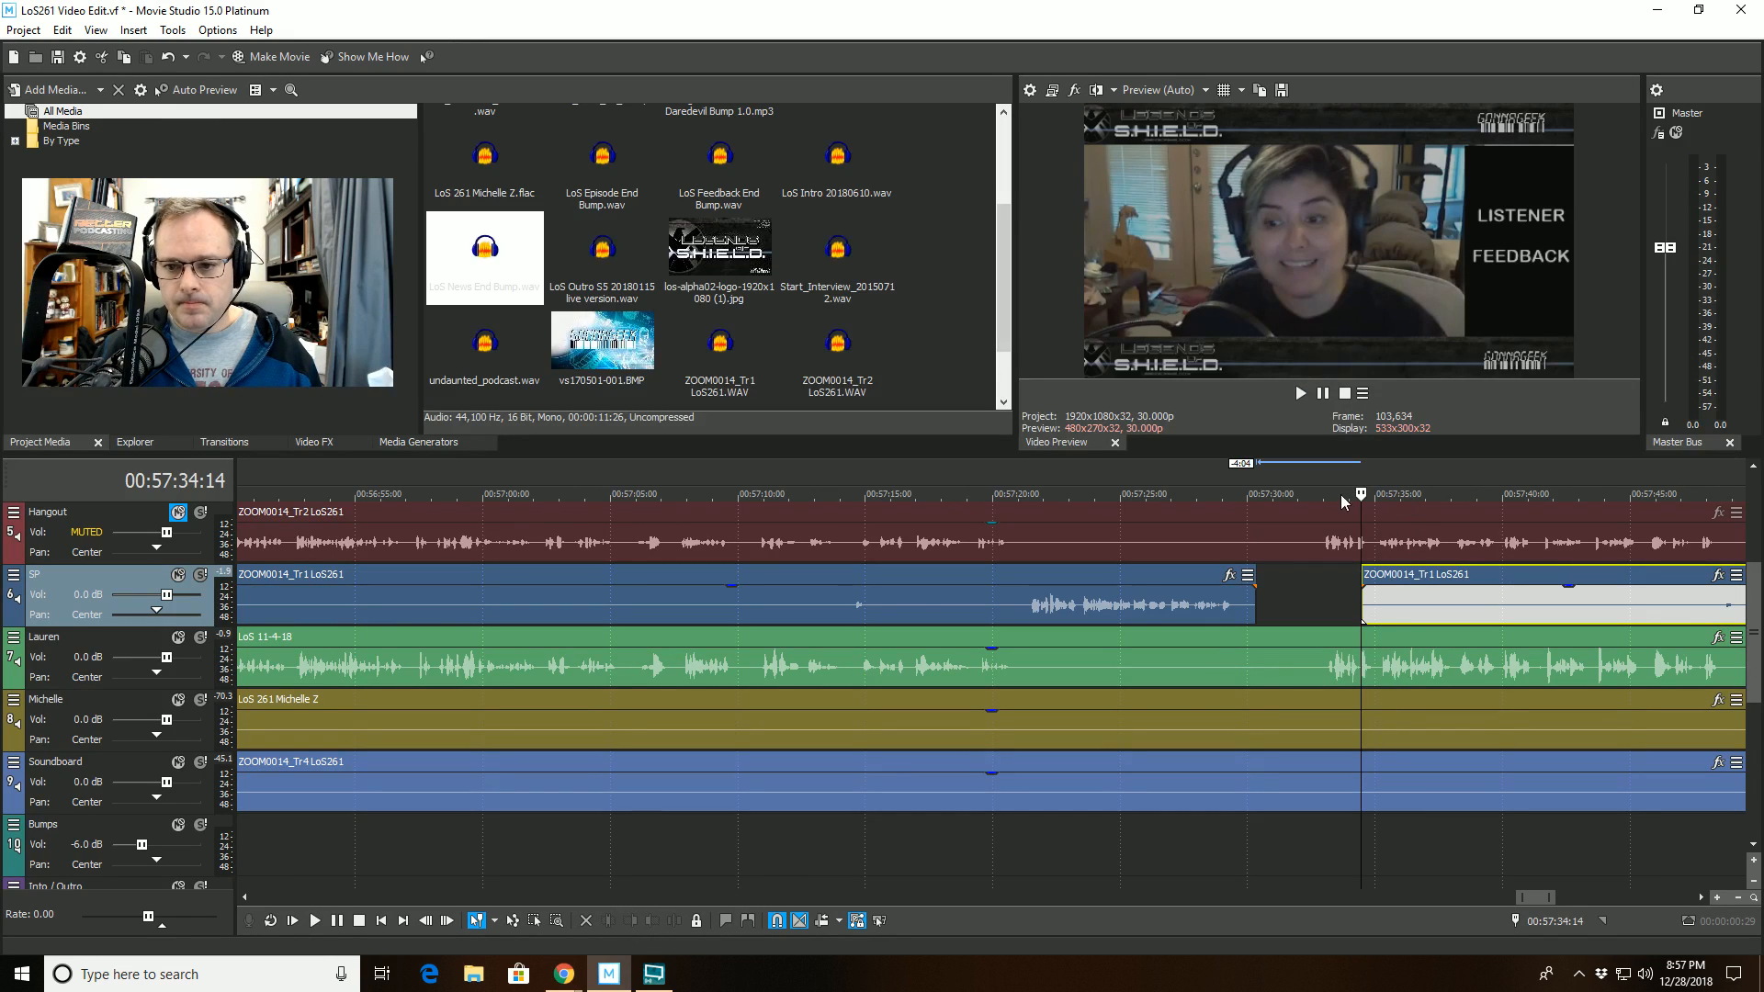
- Replay across the cut, split the track 7 clip at 00:57:41:07 and trim the start of its second part to 00:57:41:19
{"action": "left_click", "coordinate": [1215, 507]}
{"action": "left_click", "coordinate": [1297, 391]}
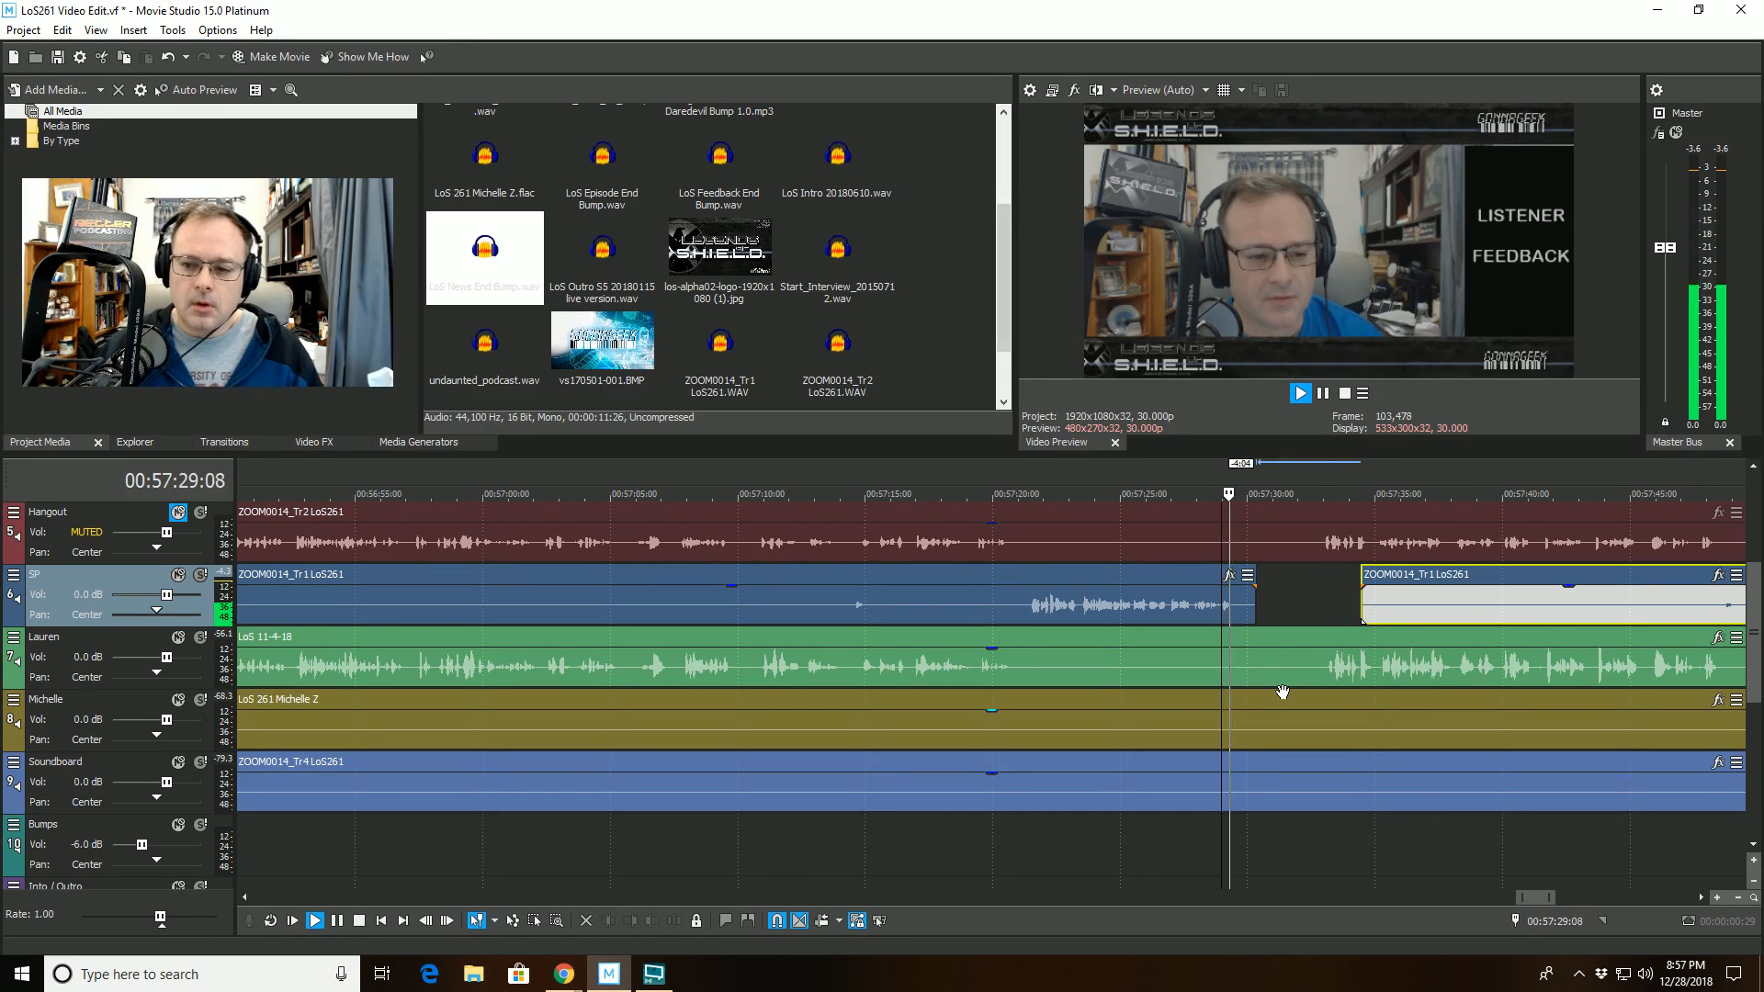
{"action": "scroll", "coordinate": [1284, 693], "scroll_direction": "up", "scroll_amount": 4}
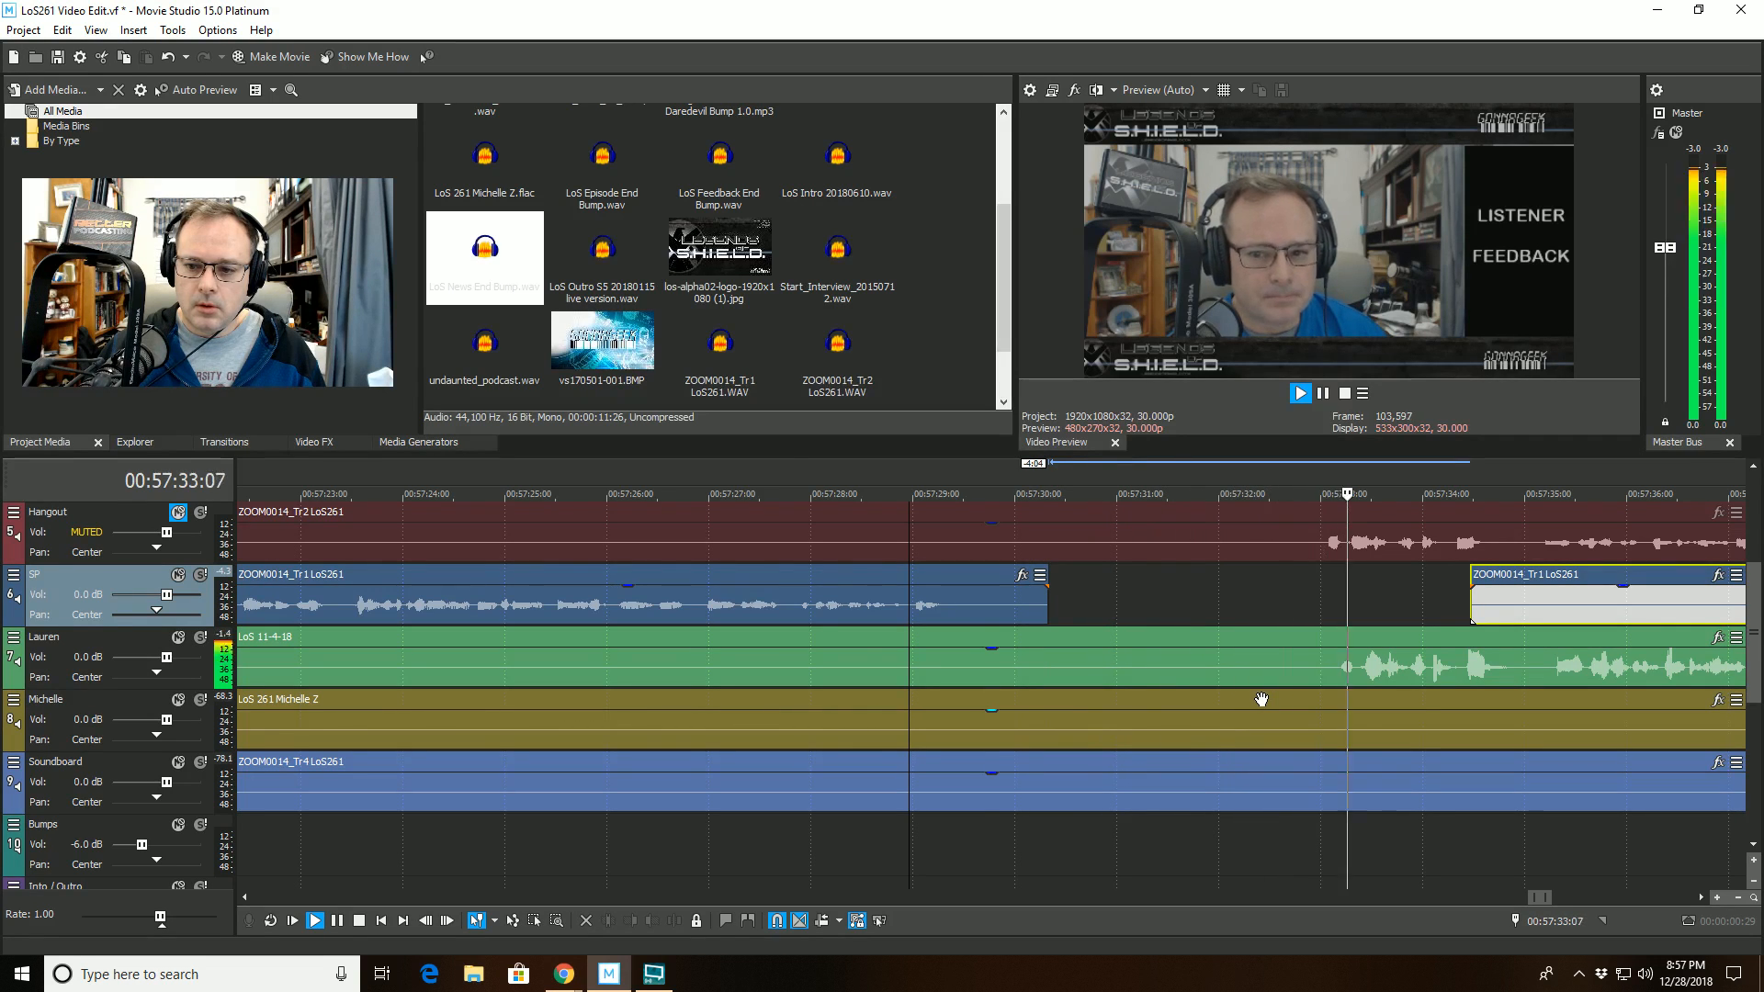
{"action": "scroll", "coordinate": [1260, 700], "scroll_direction": "down", "scroll_amount": 2}
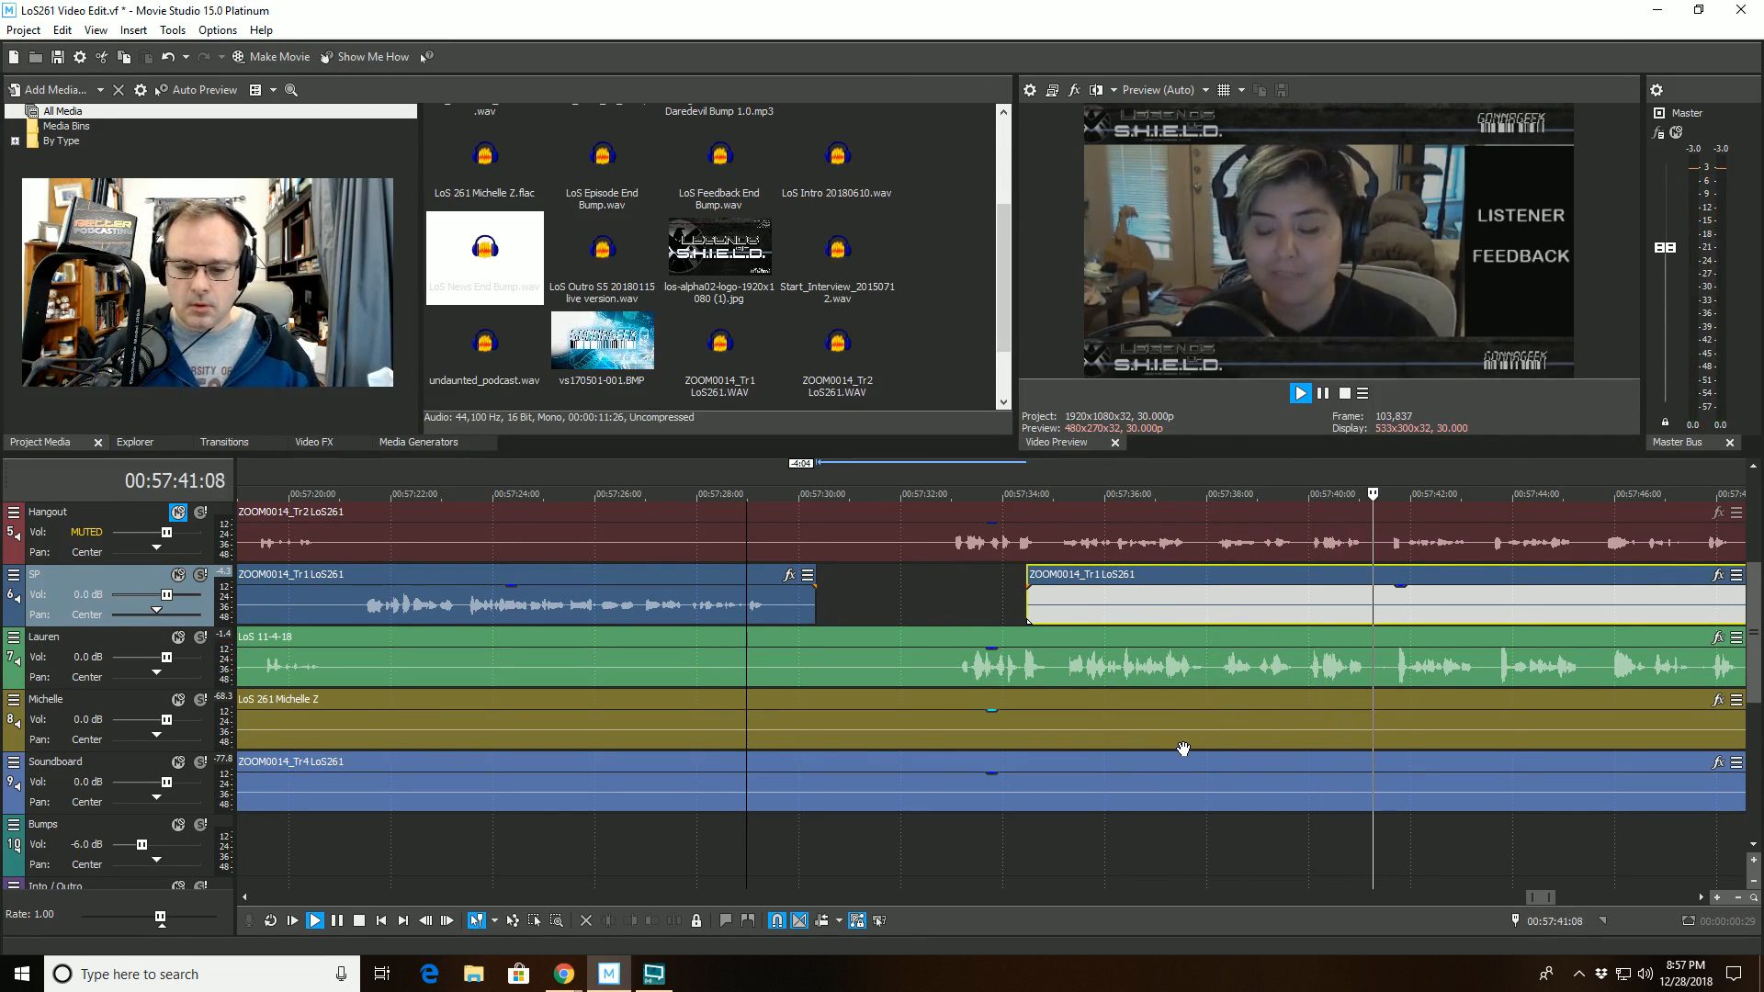
{"action": "left_click", "coordinate": [1370, 662]}
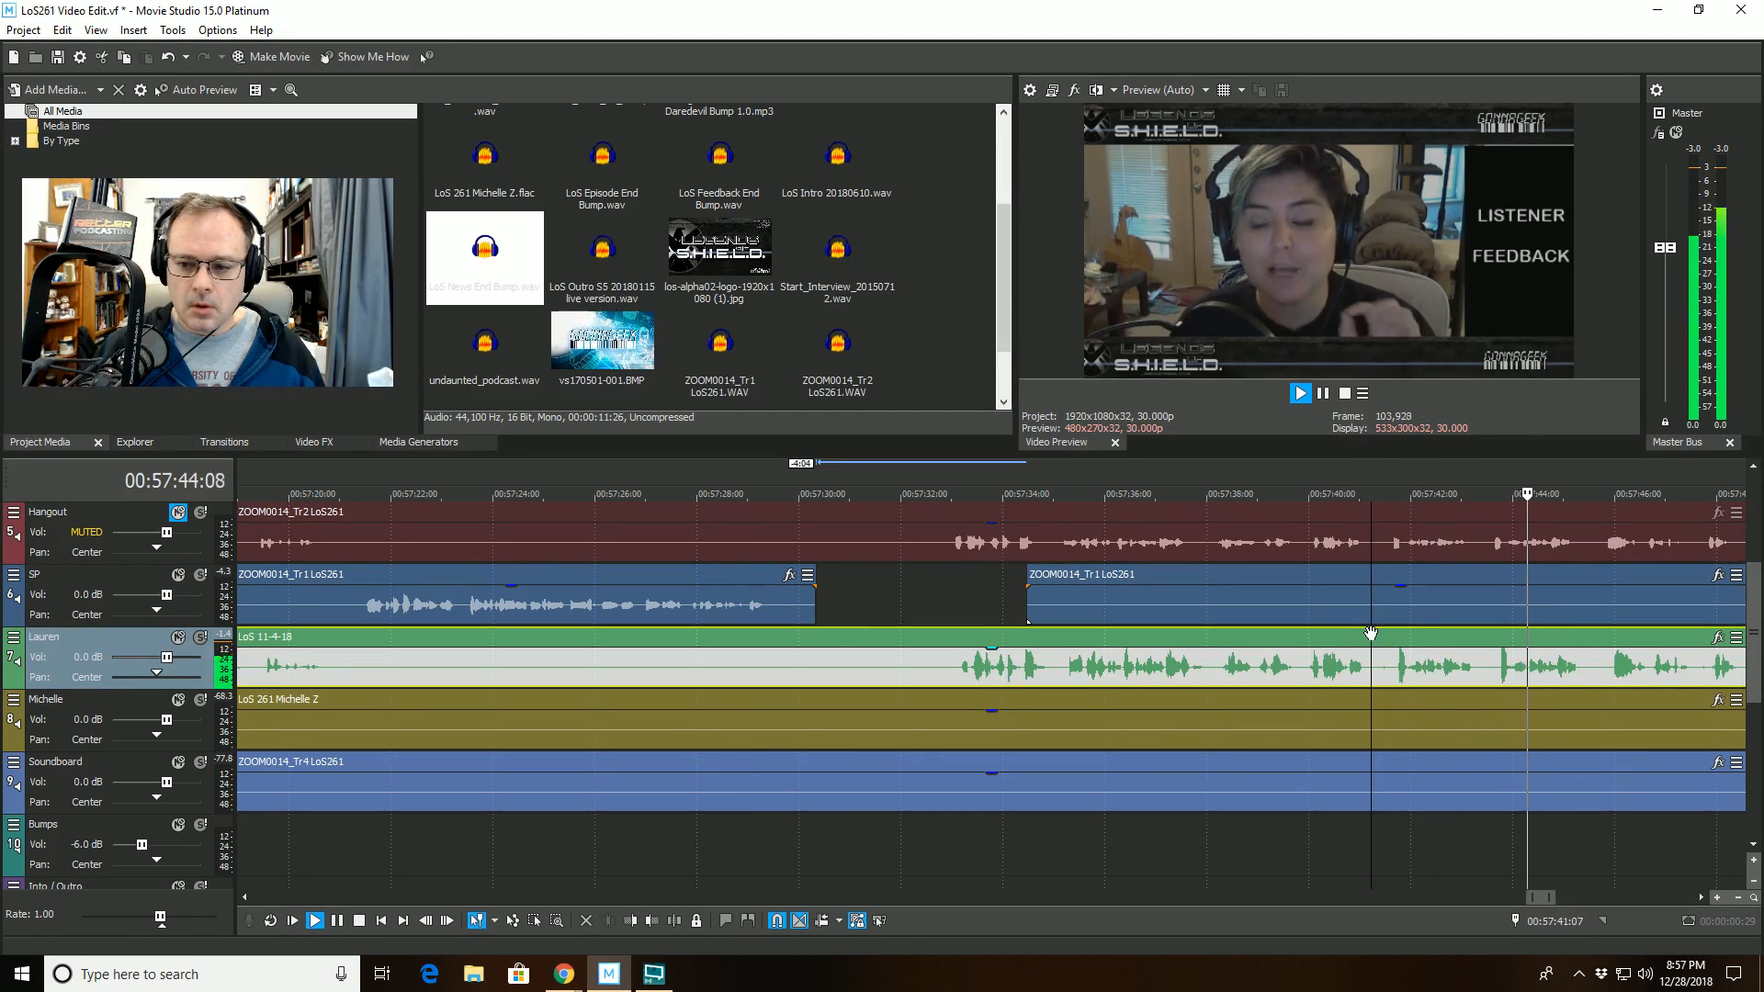
{"action": "left_click", "coordinate": [677, 921]}
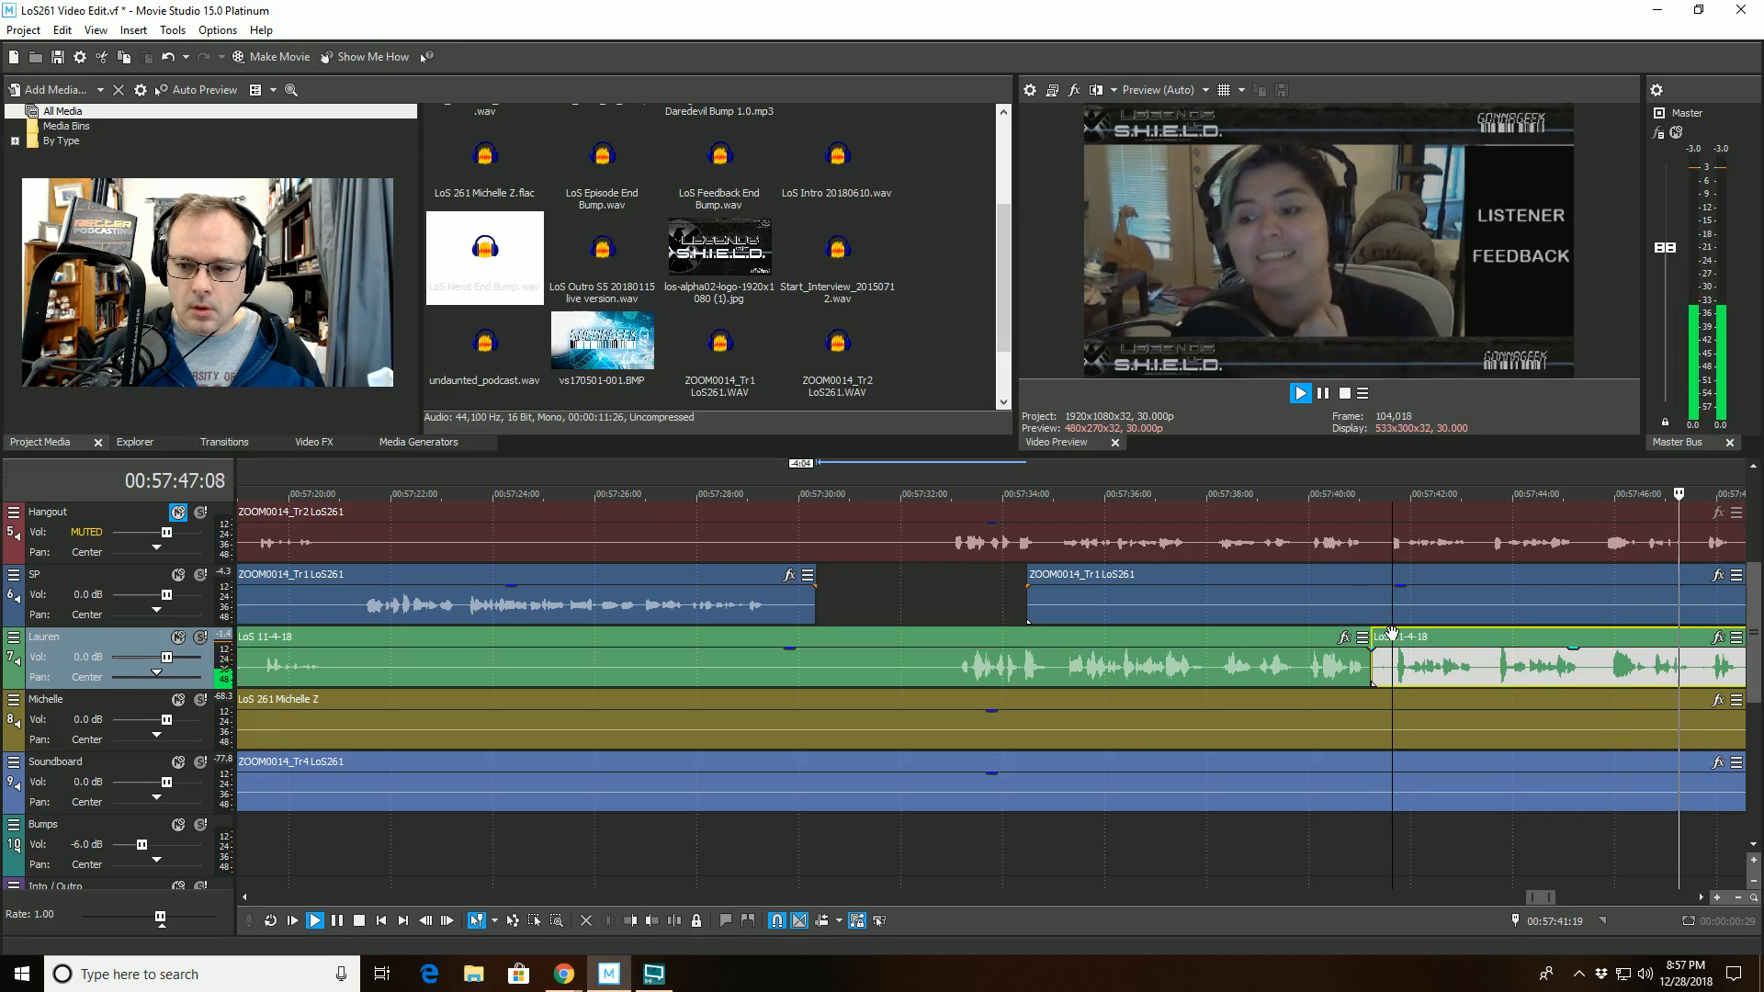
{"action": "left_click_drag", "start_coordinate": [1371, 656], "coordinate": [1393, 657]}
{"action": "key", "text": "space"}
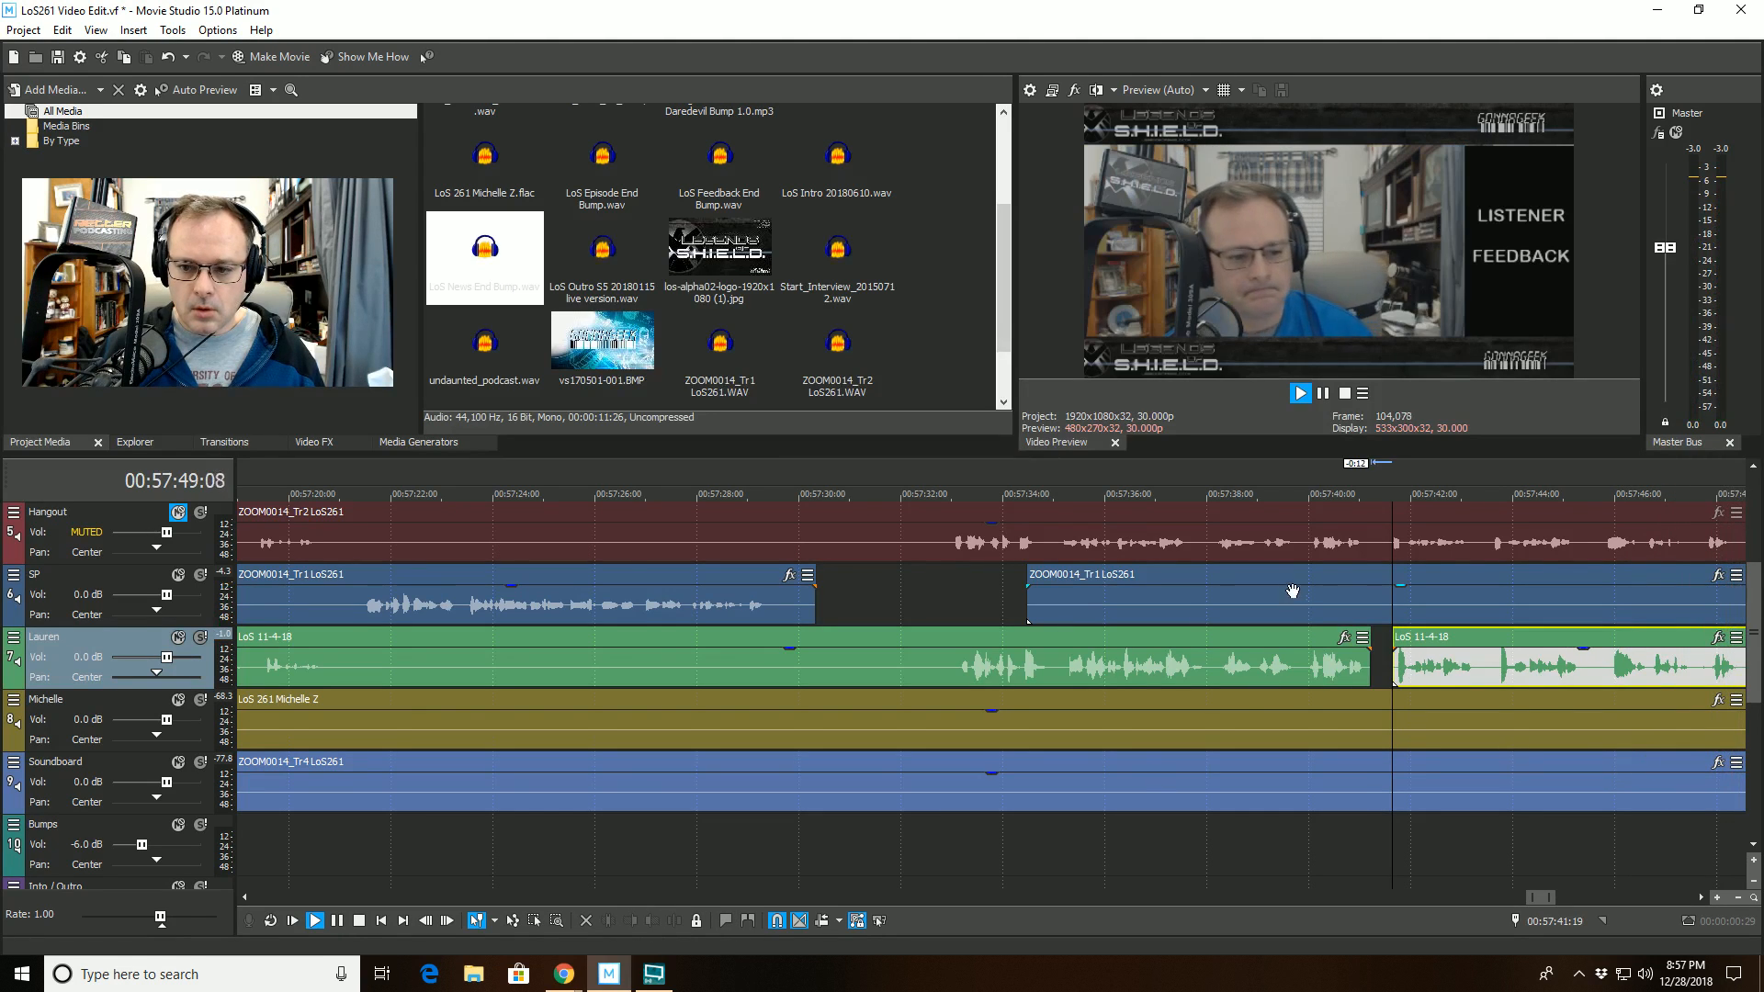
- Replay from 00:57:39:20 and listen on to about 00:57:59 while examining the waveforms up to the feedback end bump on the Soundboard track
{"action": "left_click", "coordinate": [1296, 594]}
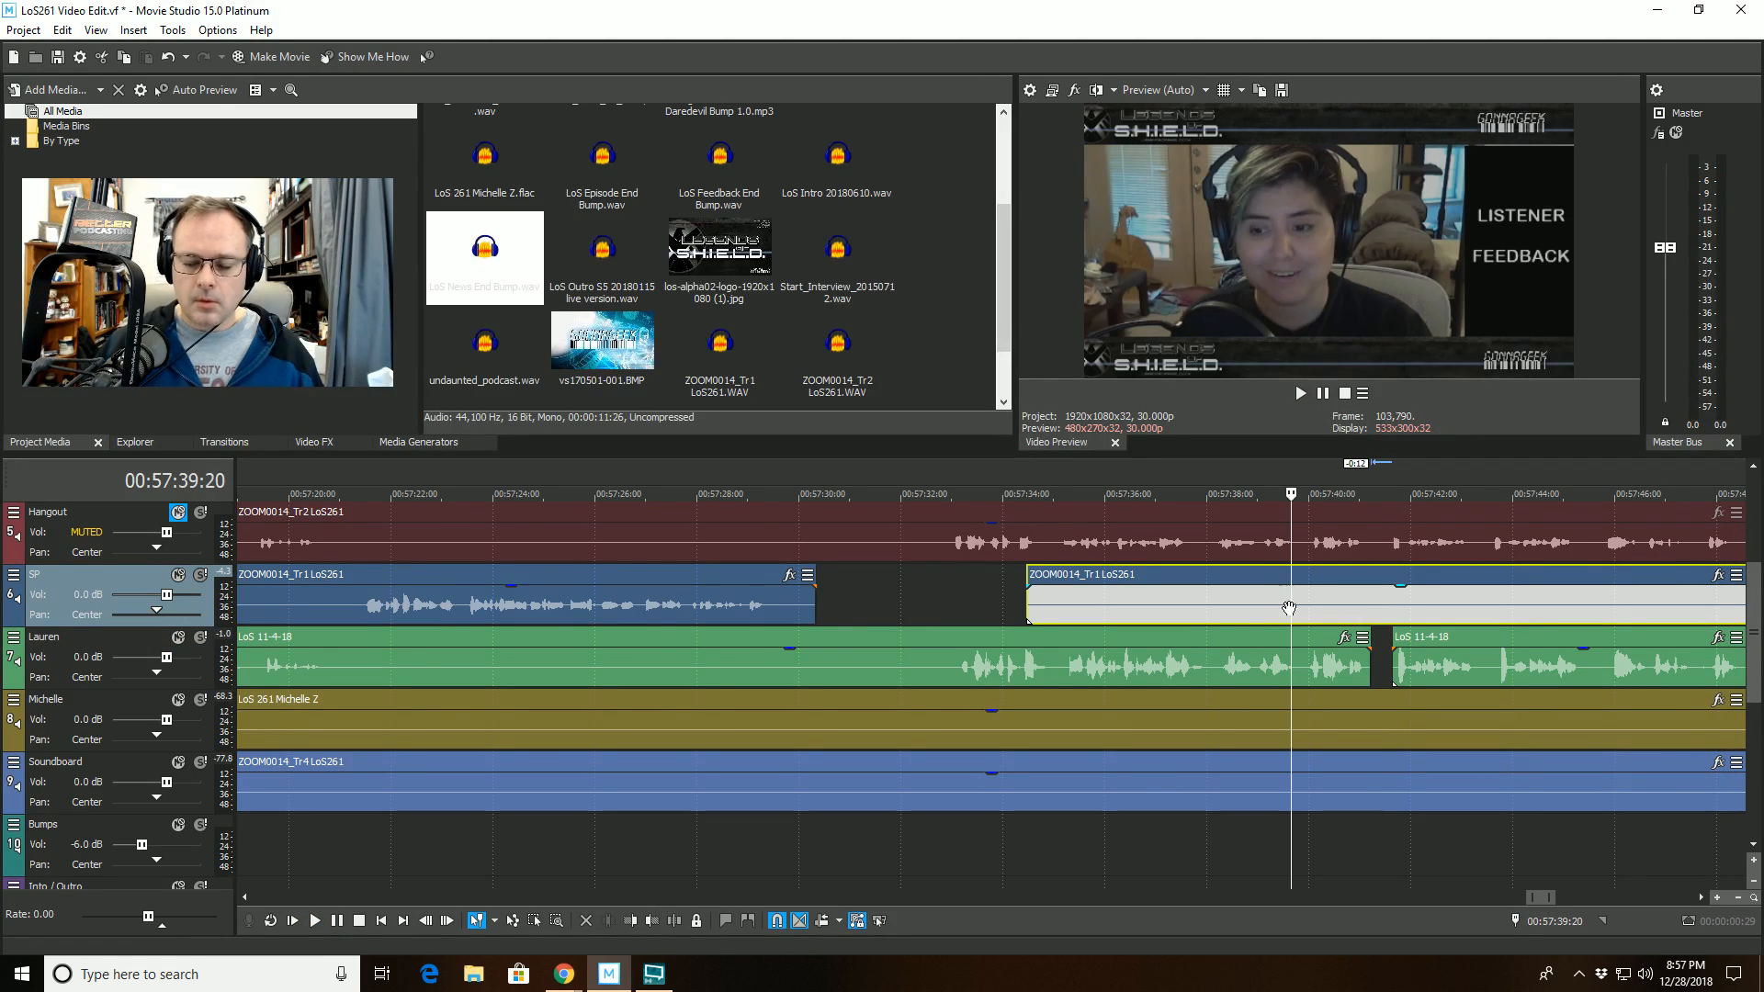
{"action": "key", "text": "space"}
{"action": "scroll", "coordinate": [1272, 720], "scroll_direction": "up", "scroll_amount": 5}
{"action": "scroll", "coordinate": [1259, 721], "scroll_direction": "down", "scroll_amount": 3}
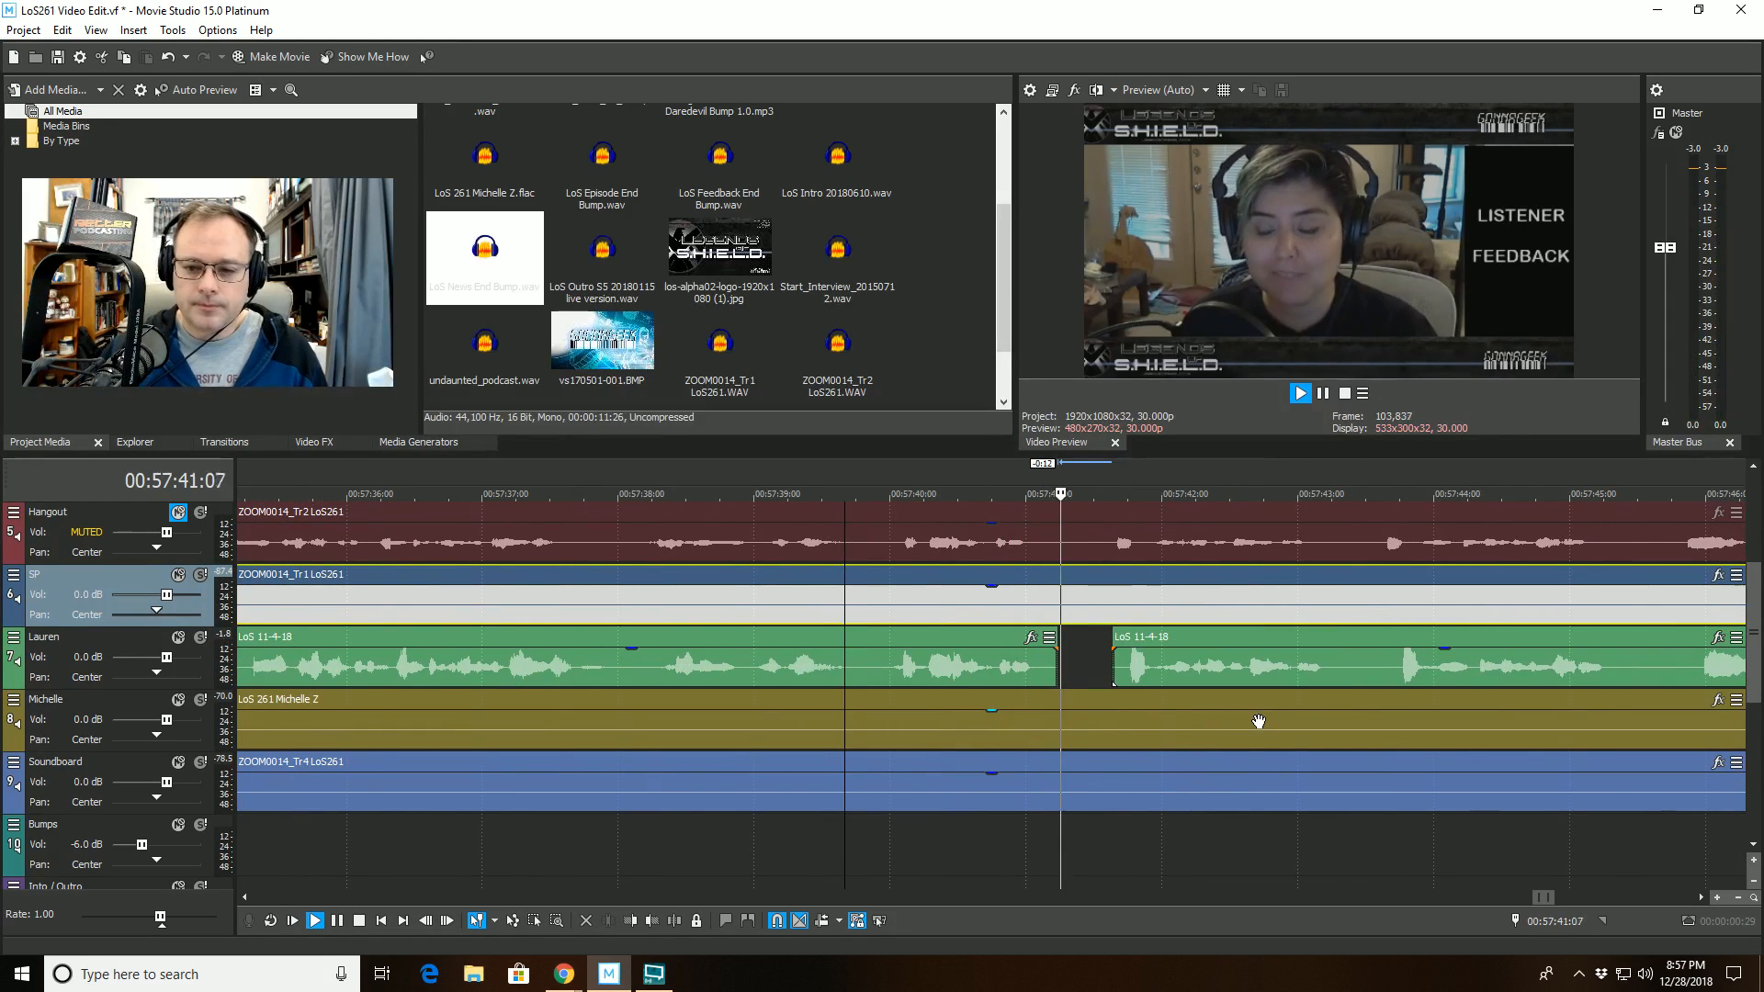
{"action": "scroll", "coordinate": [1257, 722], "scroll_direction": "down", "scroll_amount": 4}
{"action": "scroll", "coordinate": [1252, 732], "scroll_direction": "up", "scroll_amount": 1}
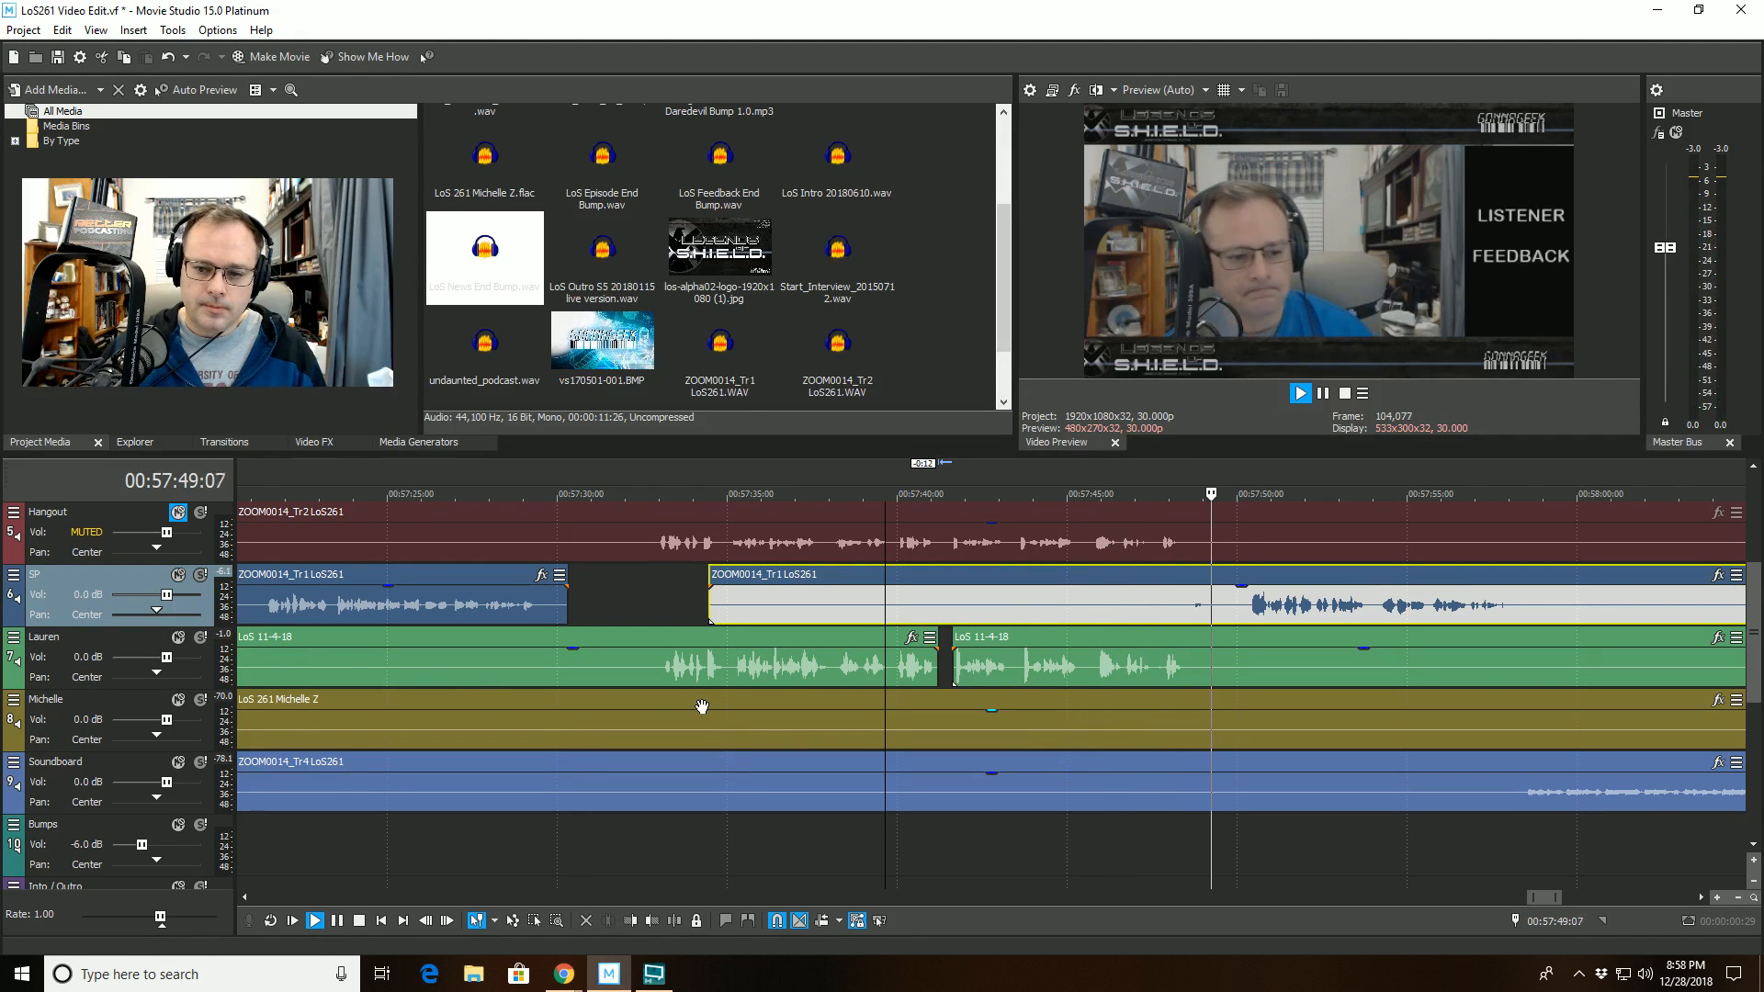
{"action": "scroll", "coordinate": [702, 706], "scroll_direction": "down", "scroll_amount": 2}
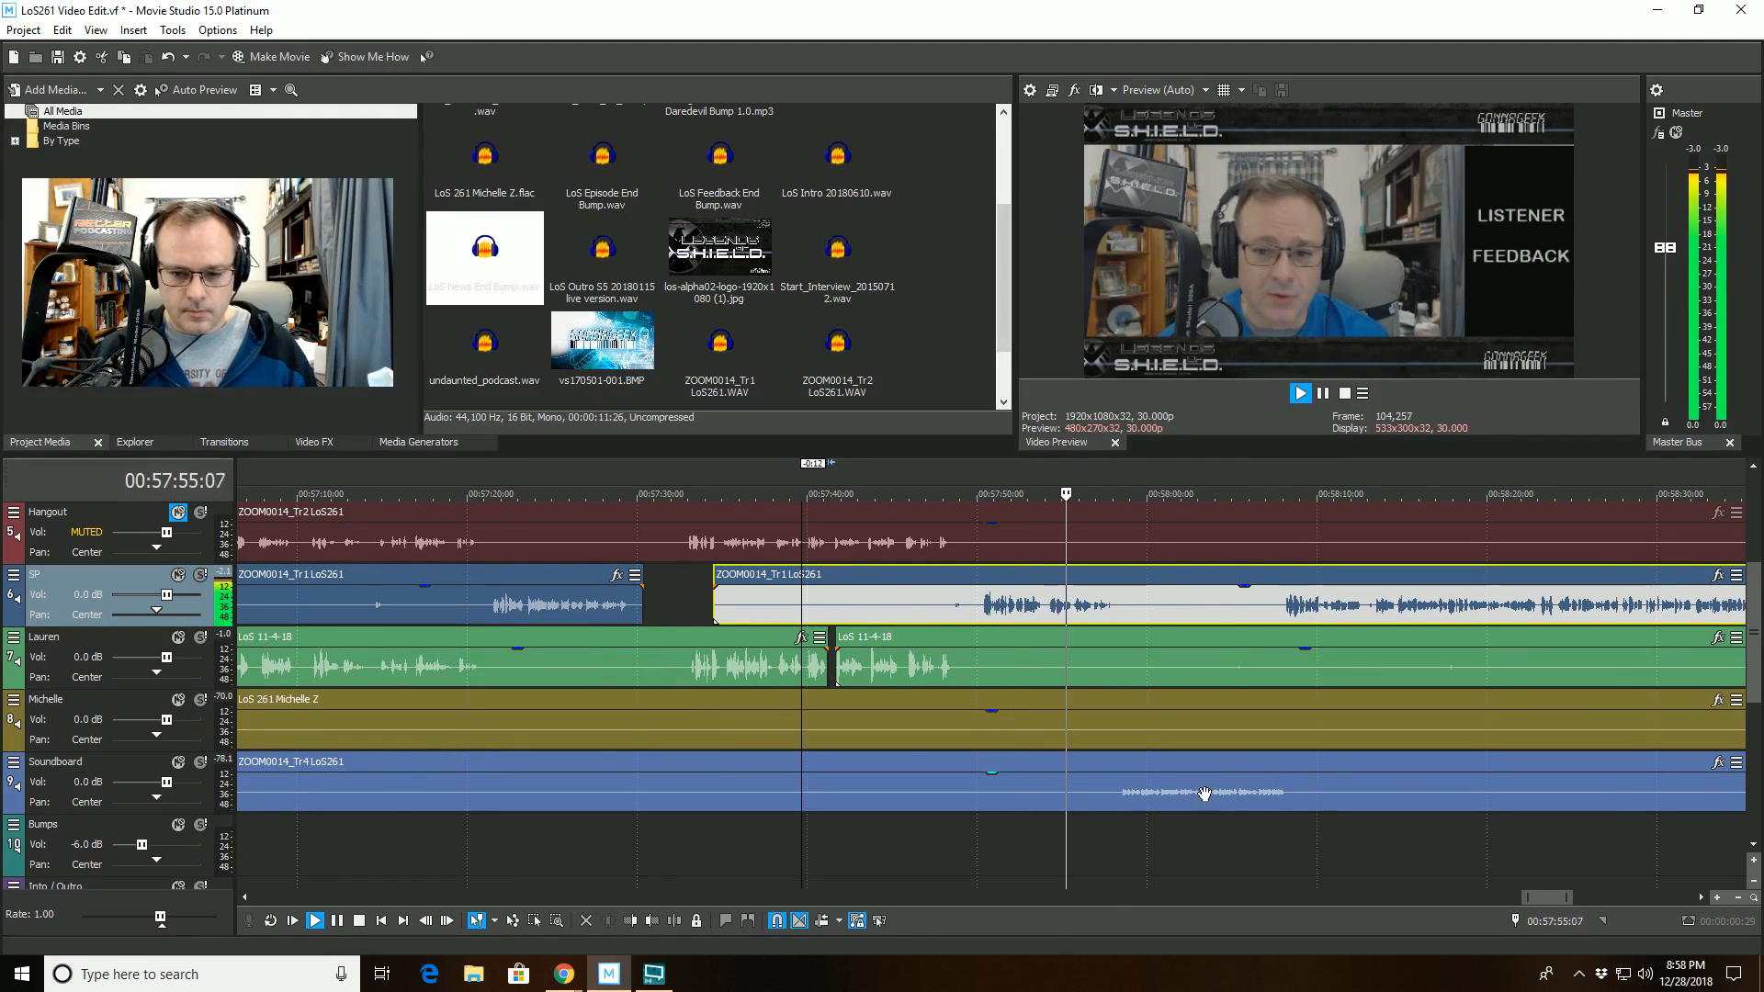
{"action": "scroll", "coordinate": [1203, 792], "scroll_direction": "up", "scroll_amount": 2}
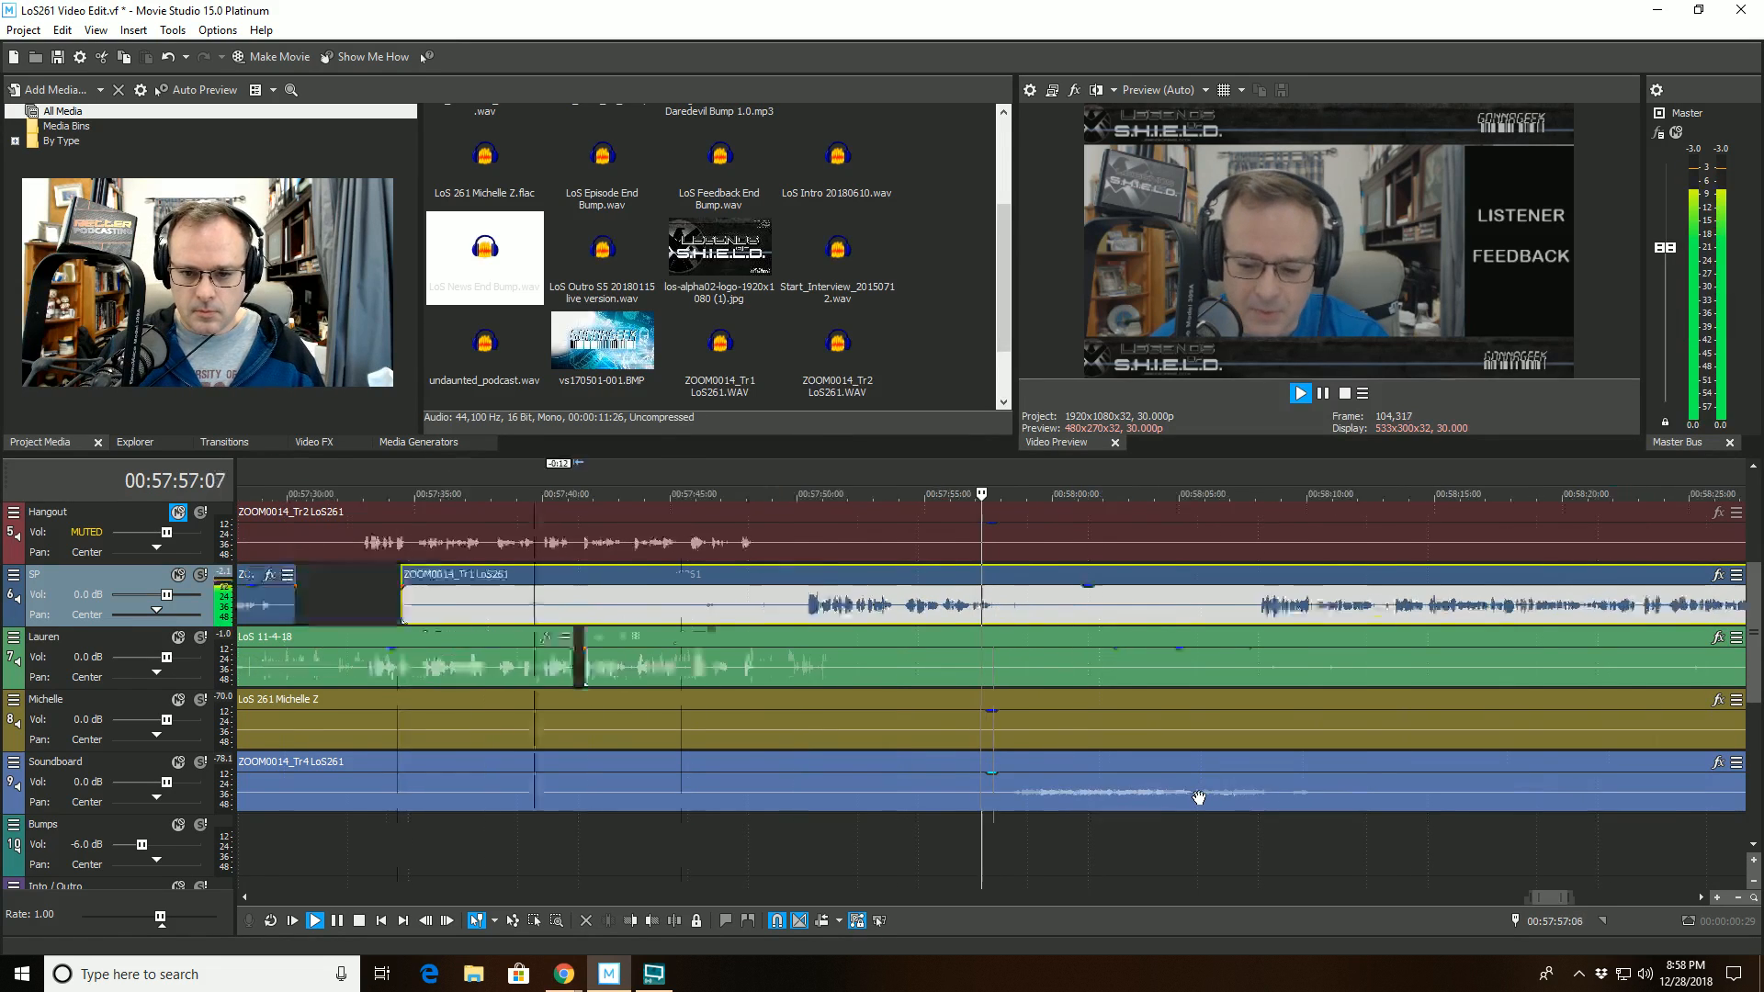
{"action": "scroll", "coordinate": [1056, 796], "scroll_direction": "down", "scroll_amount": 2}
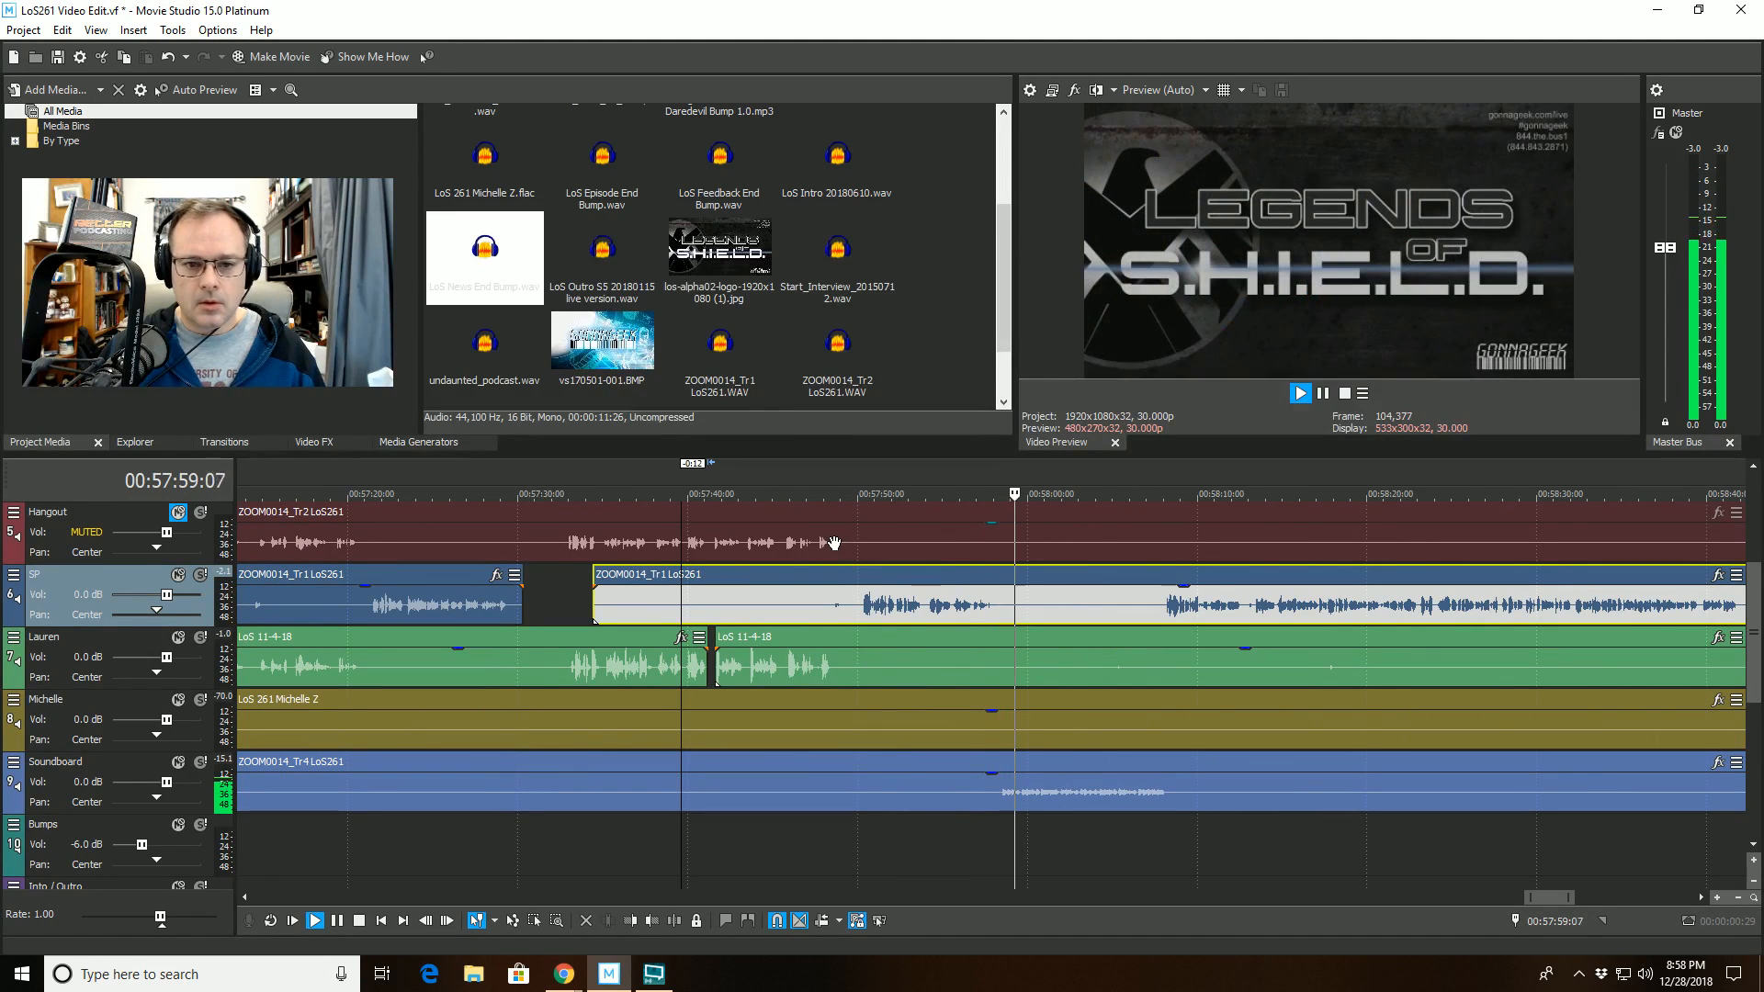
- Stop playback and place End Of Feedback 2 20160924.wav from the project media on the Bumps track at about 00:57:58
{"action": "key", "text": "space"}
{"action": "scroll", "coordinate": [1001, 353], "scroll_direction": "down", "scroll_amount": 1}
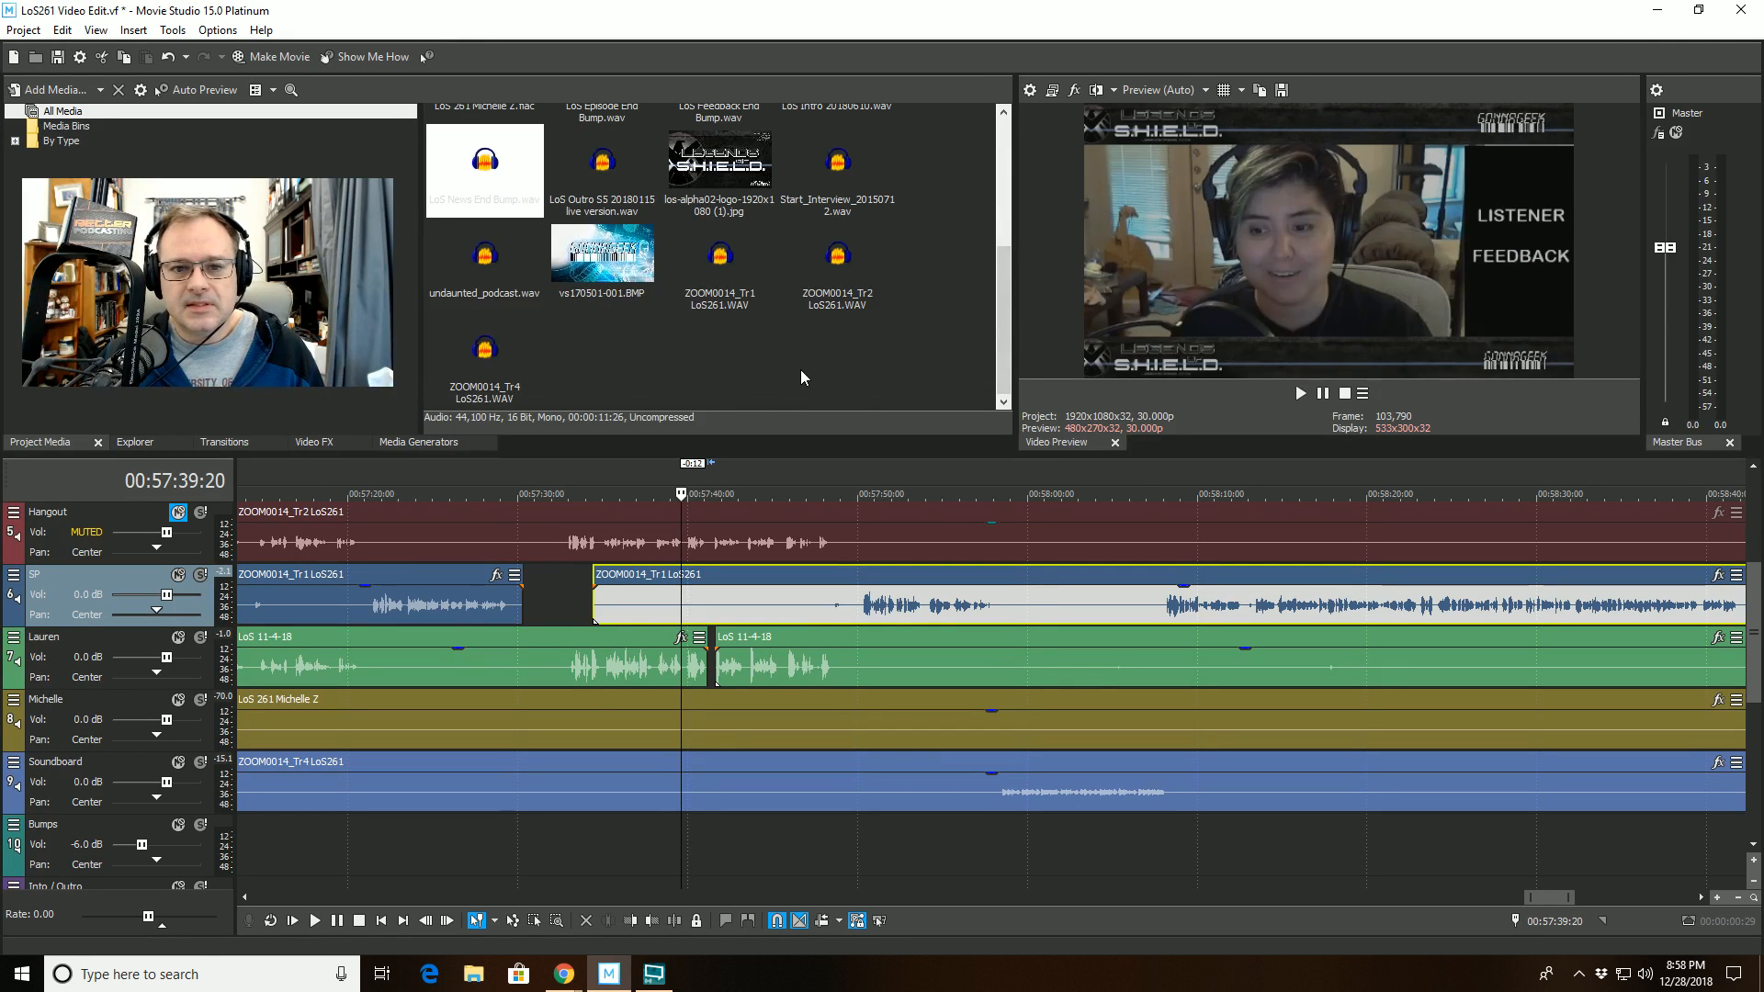
{"action": "scroll", "coordinate": [804, 378], "scroll_direction": "up", "scroll_amount": 3}
{"action": "scroll", "coordinate": [808, 377], "scroll_direction": "down", "scroll_amount": 2}
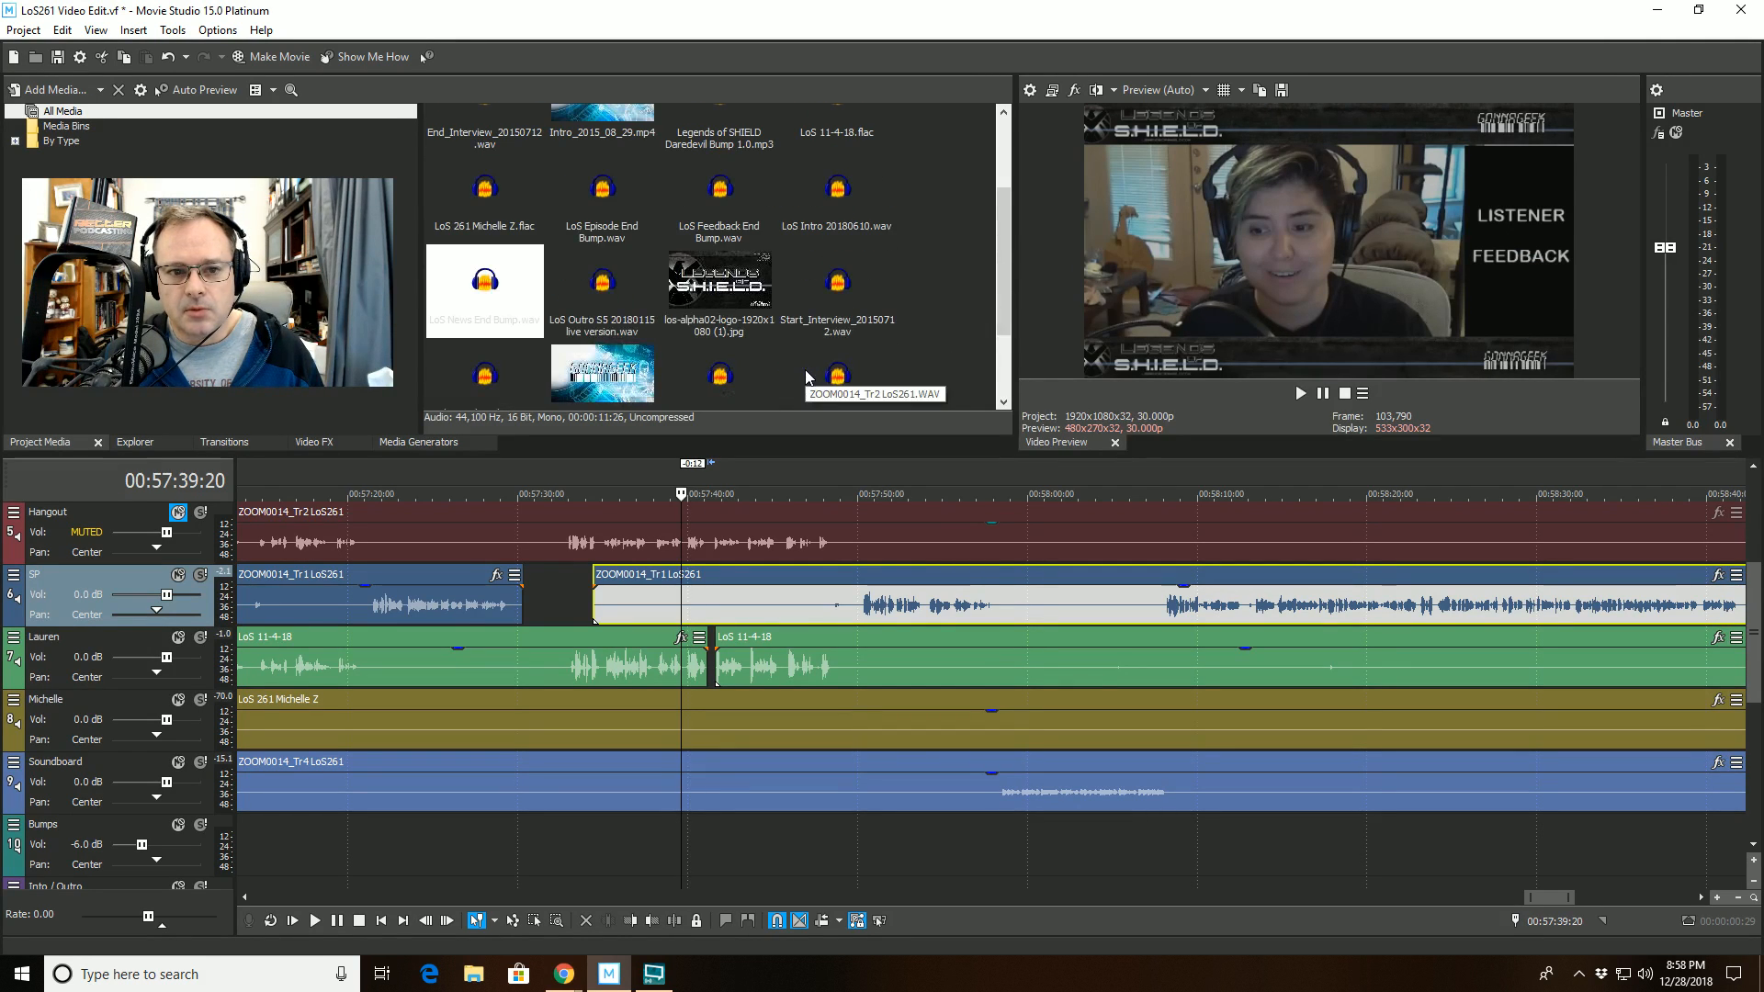
{"action": "scroll", "coordinate": [807, 377], "scroll_direction": "up", "scroll_amount": 2}
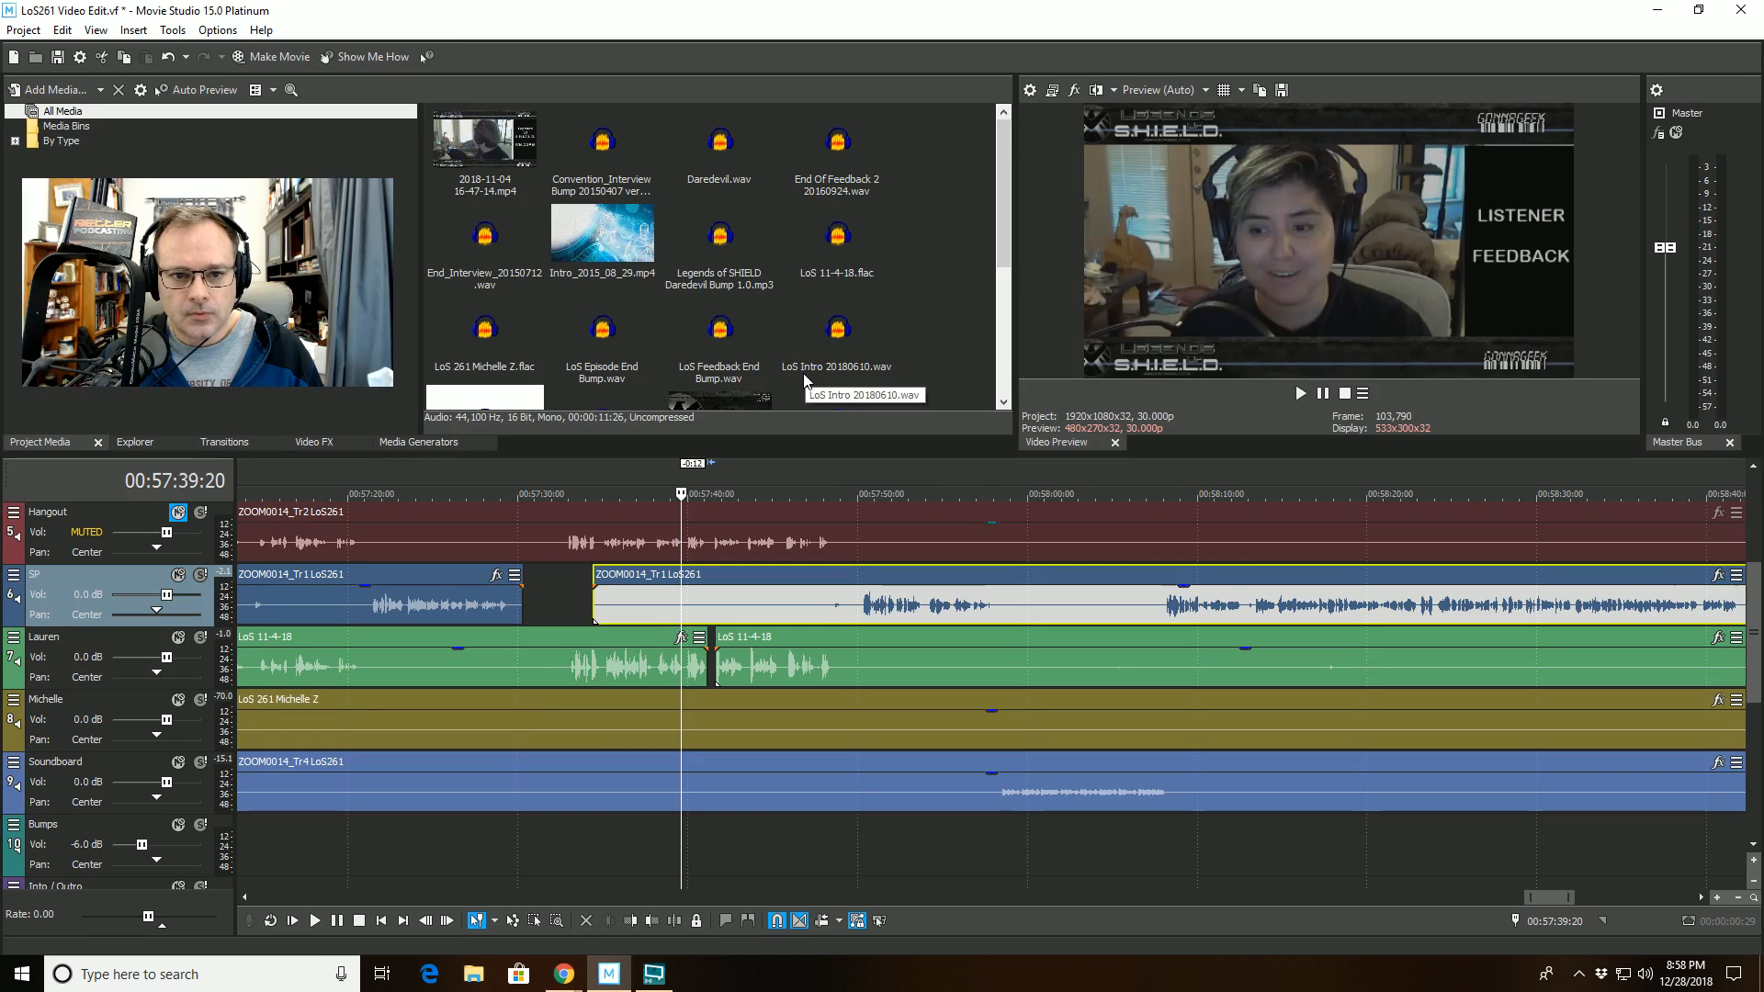
{"action": "left_click", "coordinate": [838, 158]}
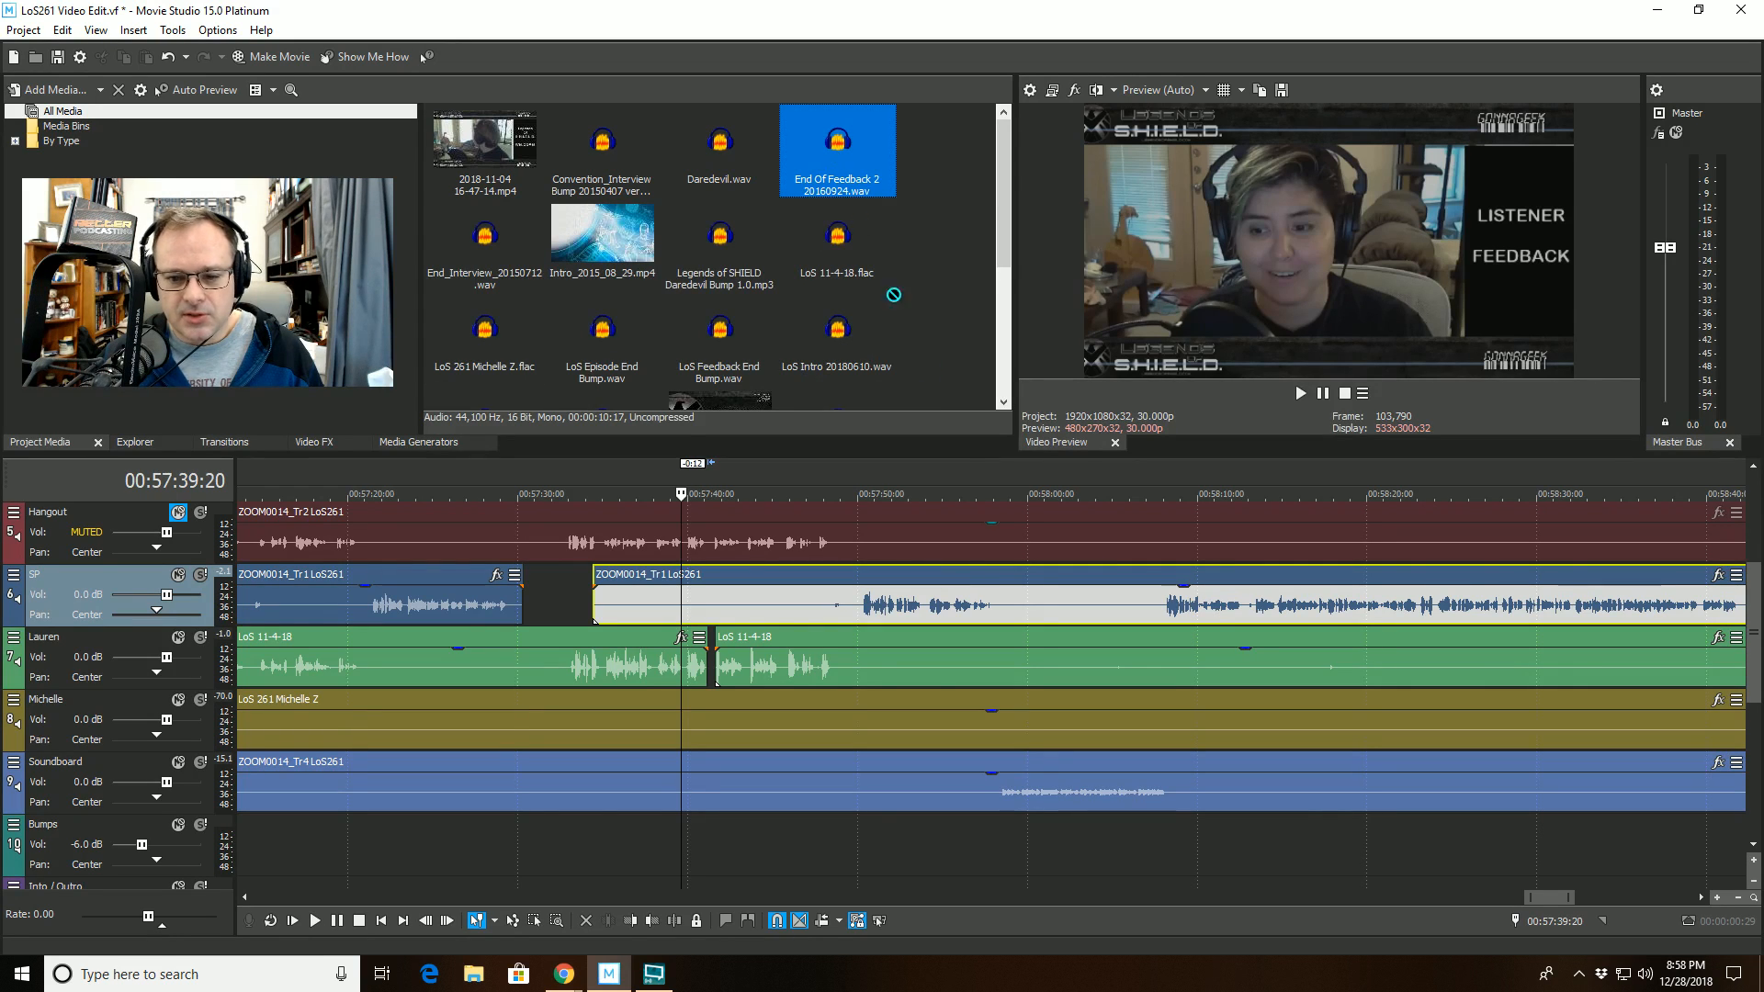
{"action": "left_click_drag", "start_coordinate": [892, 294], "coordinate": [1003, 824]}
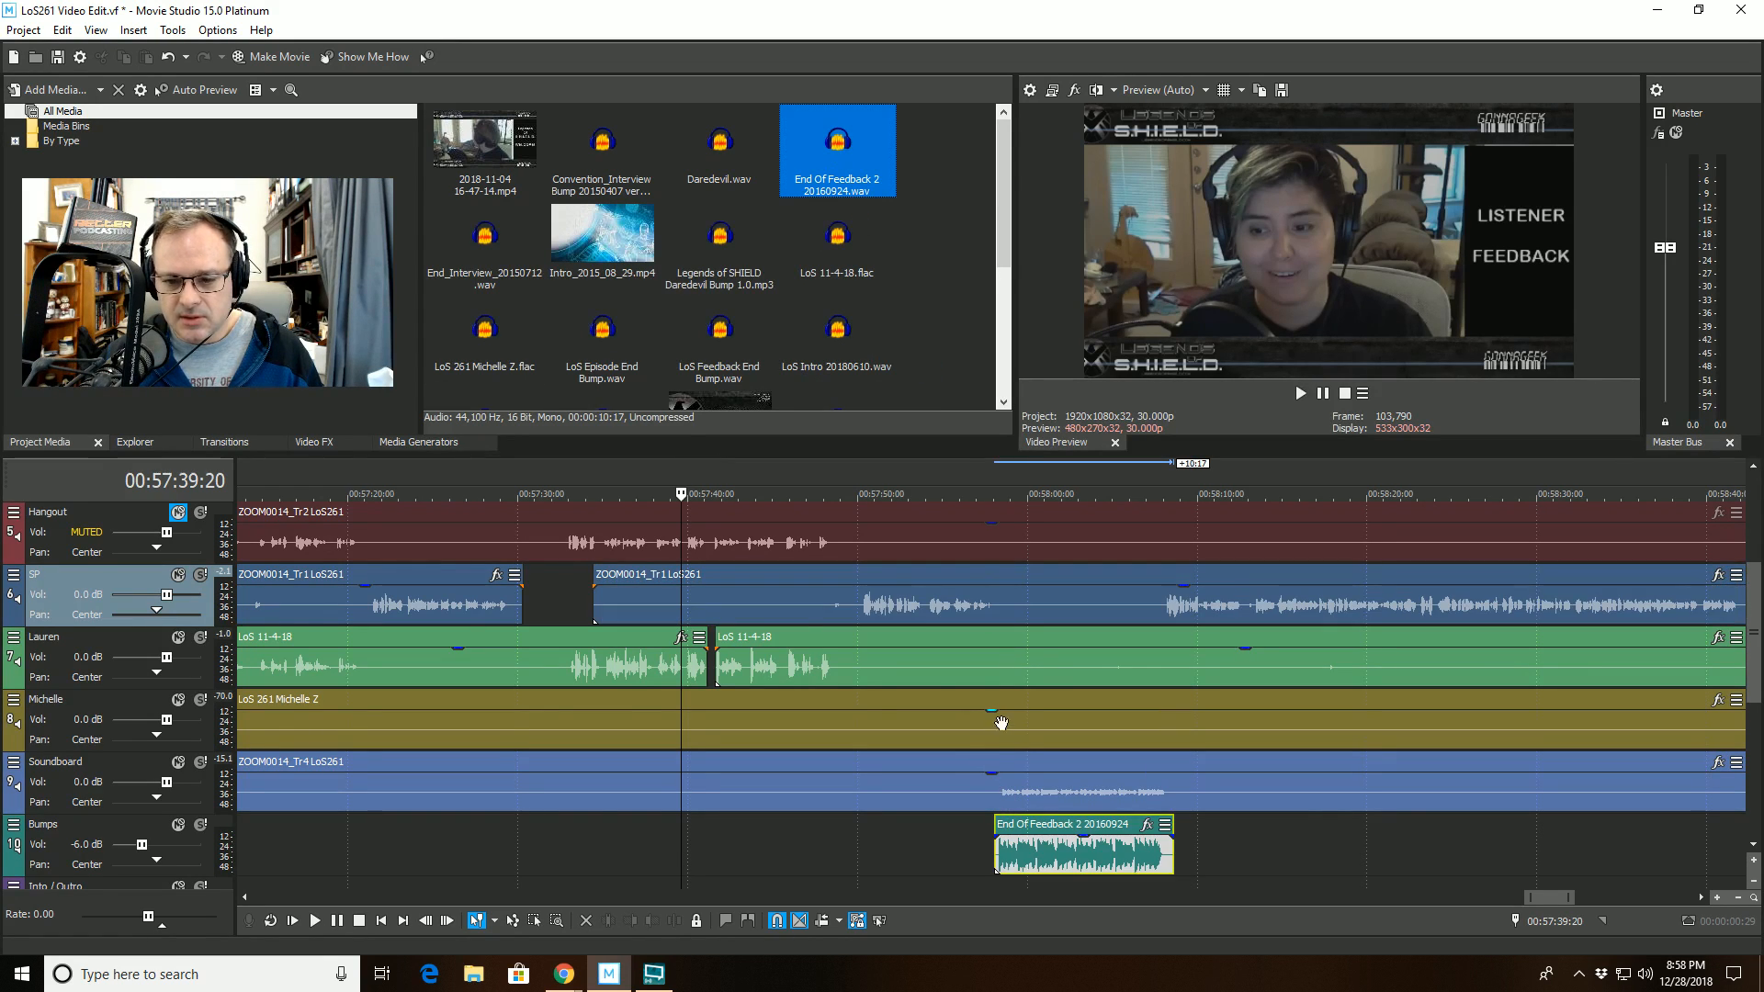
- Shift the End Of Feedback 2 clip so its waveform onset lines up with the same bump on the Soundboard track
{"action": "left_click", "coordinate": [1037, 856]}
{"action": "scroll", "coordinate": [1038, 858], "scroll_direction": "up", "scroll_amount": 8}
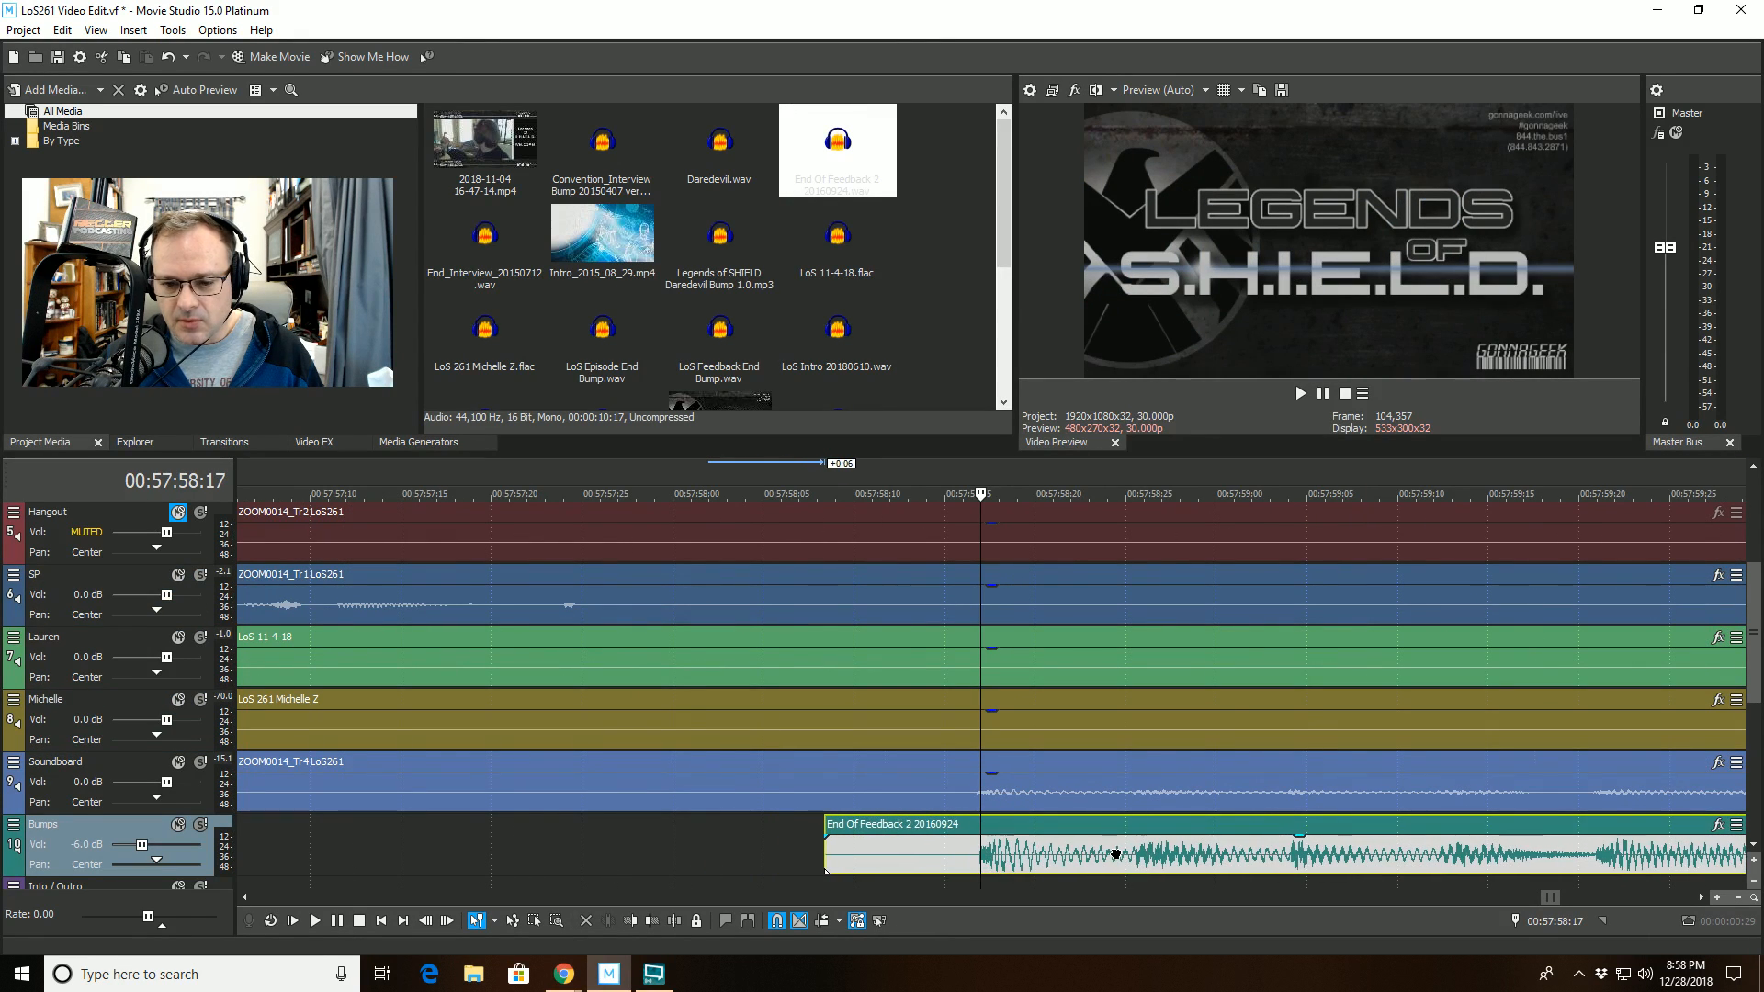
{"action": "scroll", "coordinate": [1104, 845], "scroll_direction": "up", "scroll_amount": 4}
{"action": "scroll", "coordinate": [1103, 845], "scroll_direction": "up", "scroll_amount": 4}
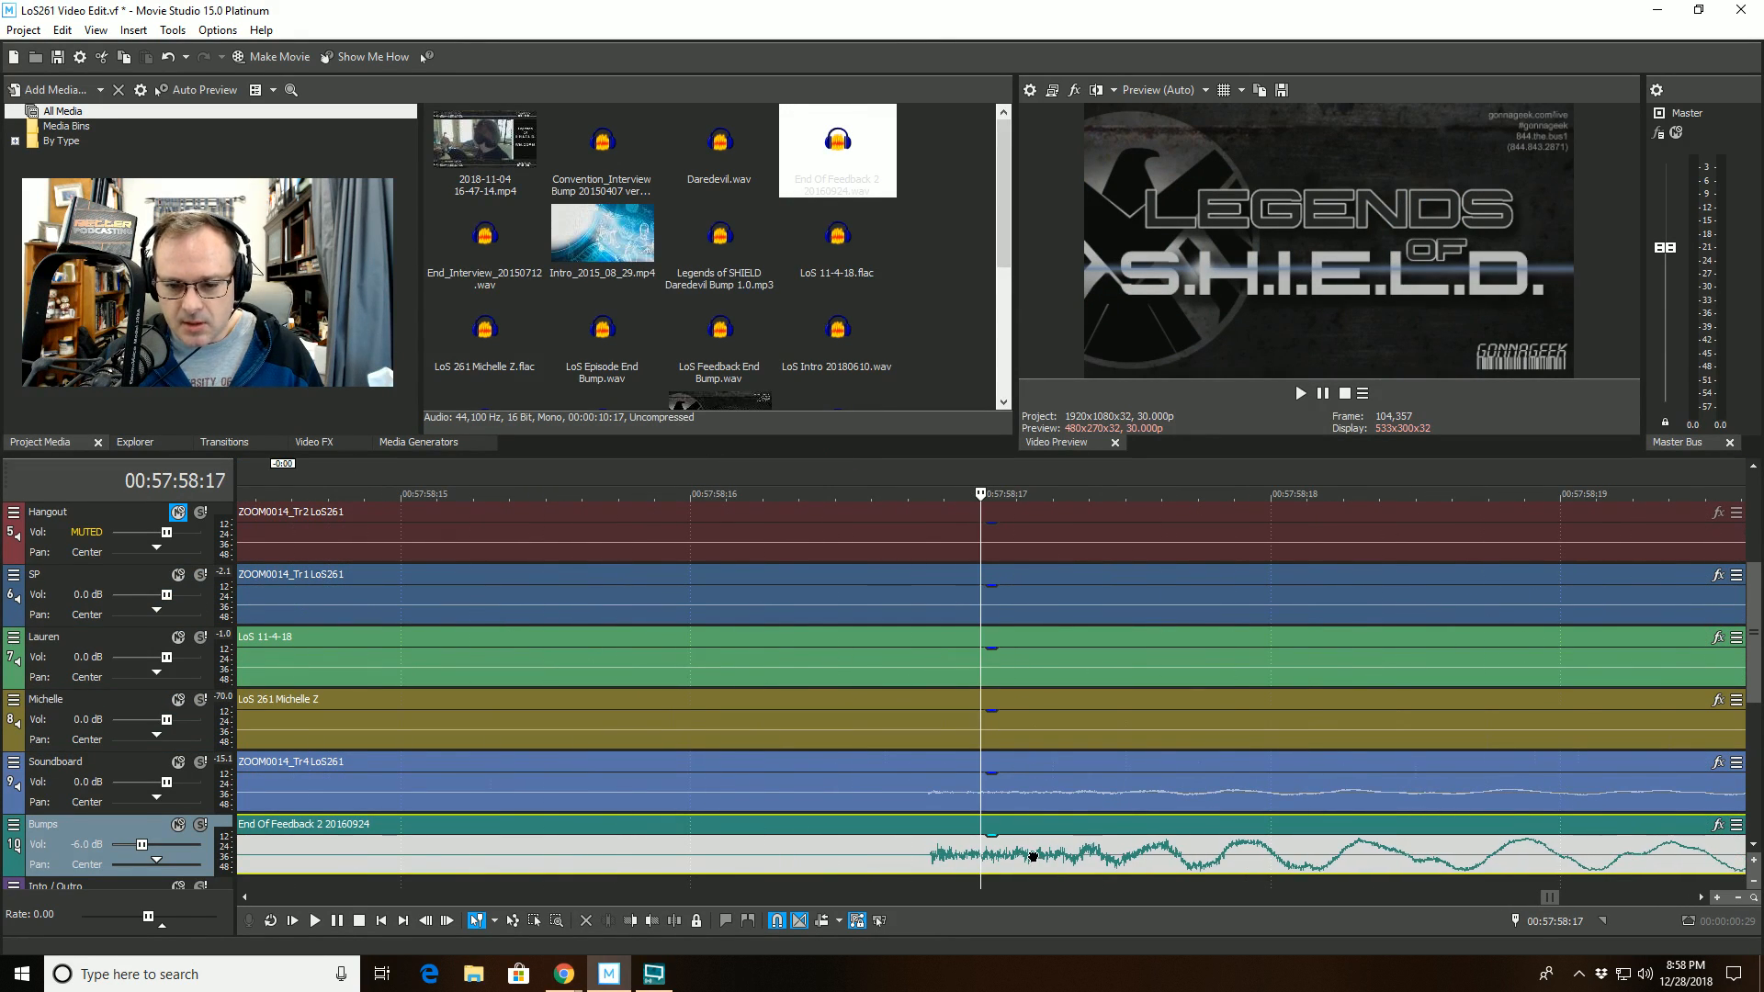
{"action": "scroll", "coordinate": [907, 859], "scroll_direction": "up", "scroll_amount": 2}
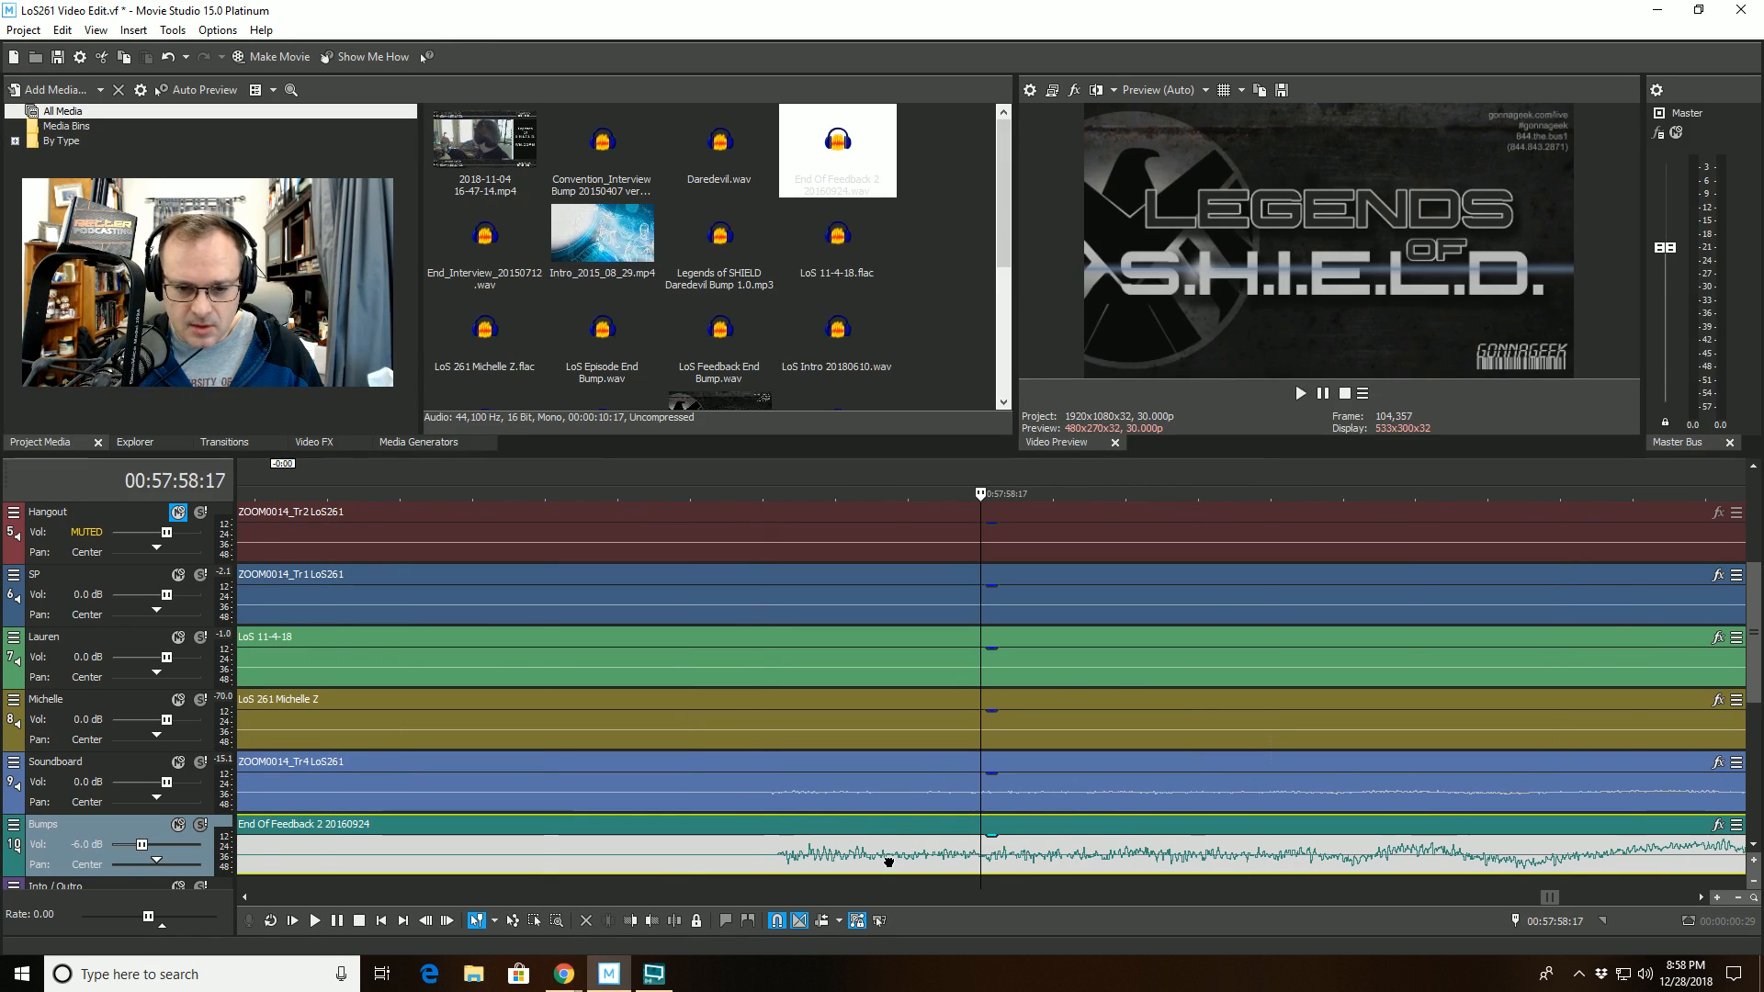
{"action": "scroll", "coordinate": [881, 859], "scroll_direction": "up", "scroll_amount": 2}
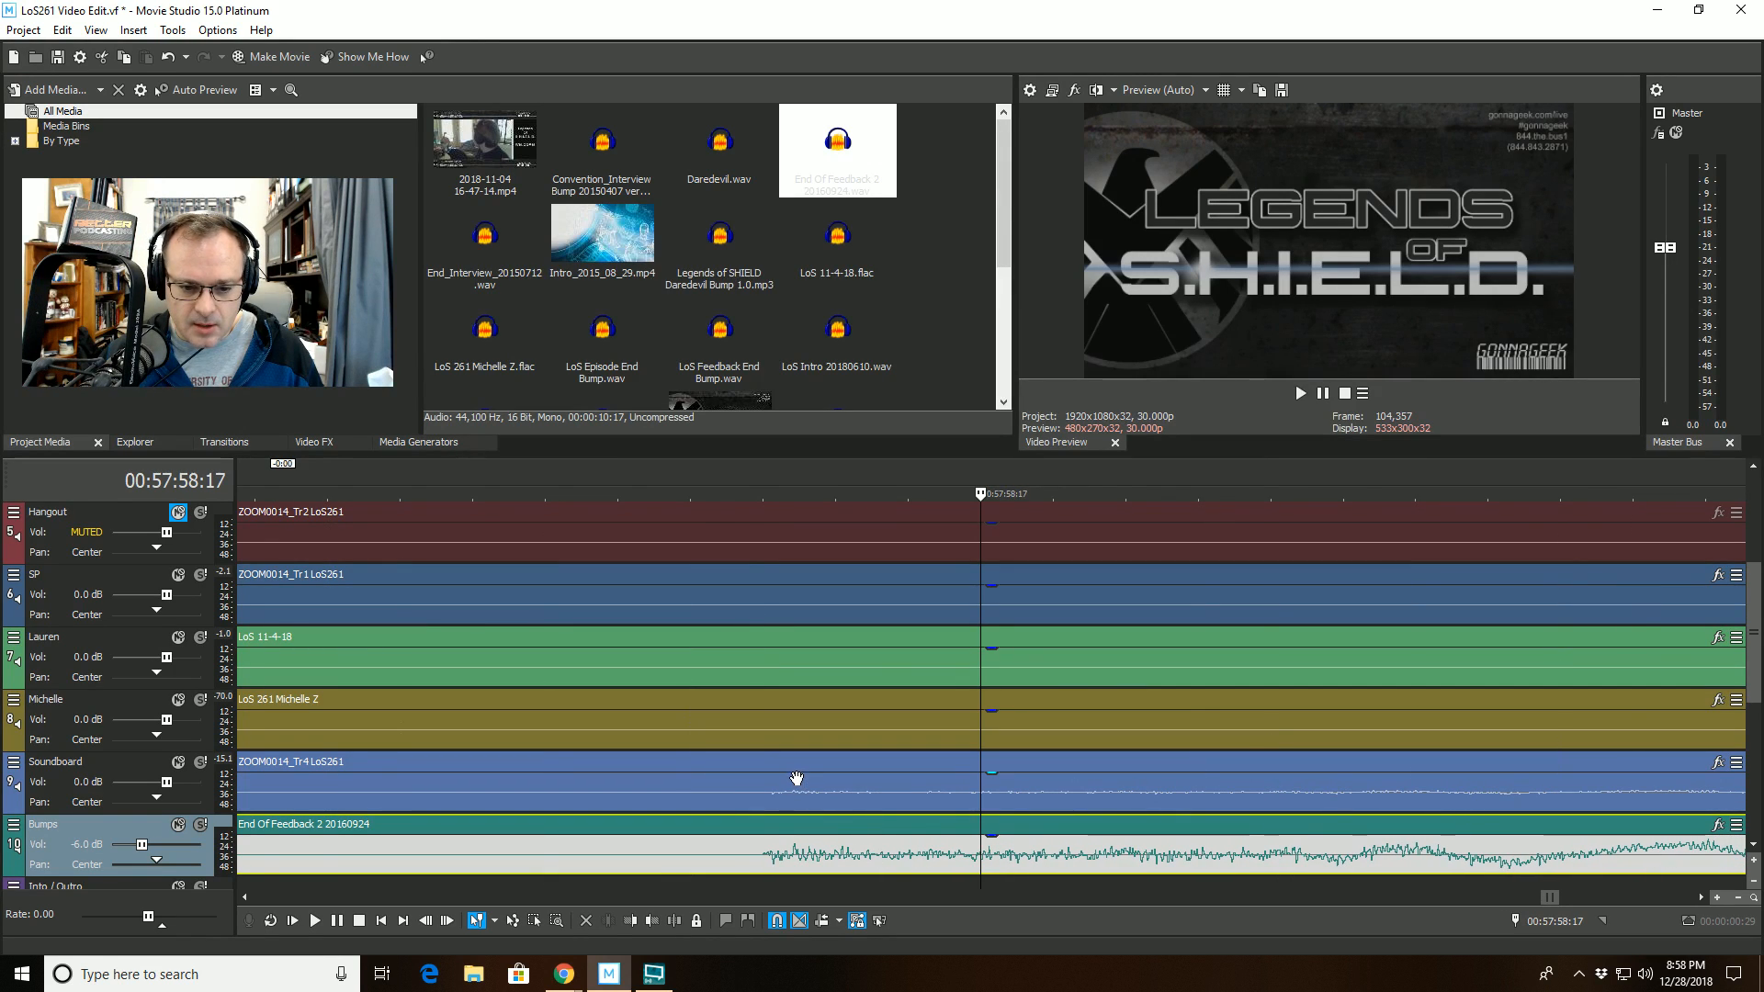
- Trim the start of the ZOOM0014_Tr4 LoS261 clip on the Soundboard track to 00:58:12:17, removing the recorded bump
{"action": "left_click", "coordinate": [771, 703]}
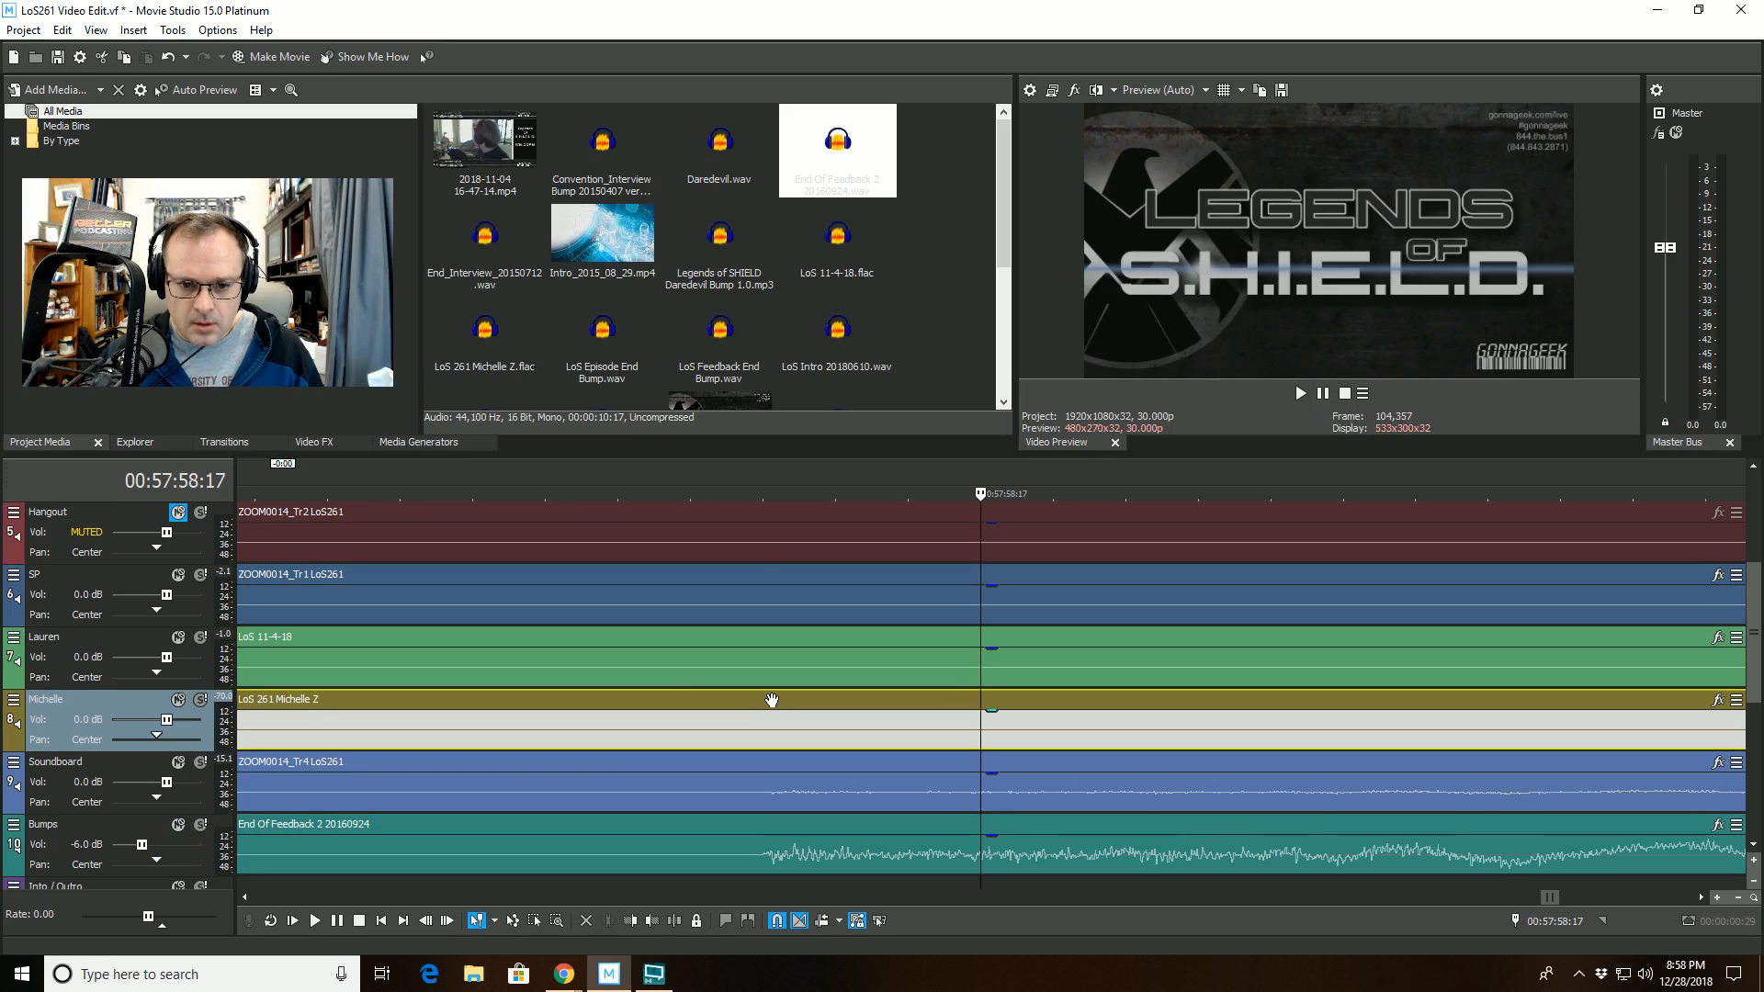
{"action": "left_click", "coordinate": [773, 655]}
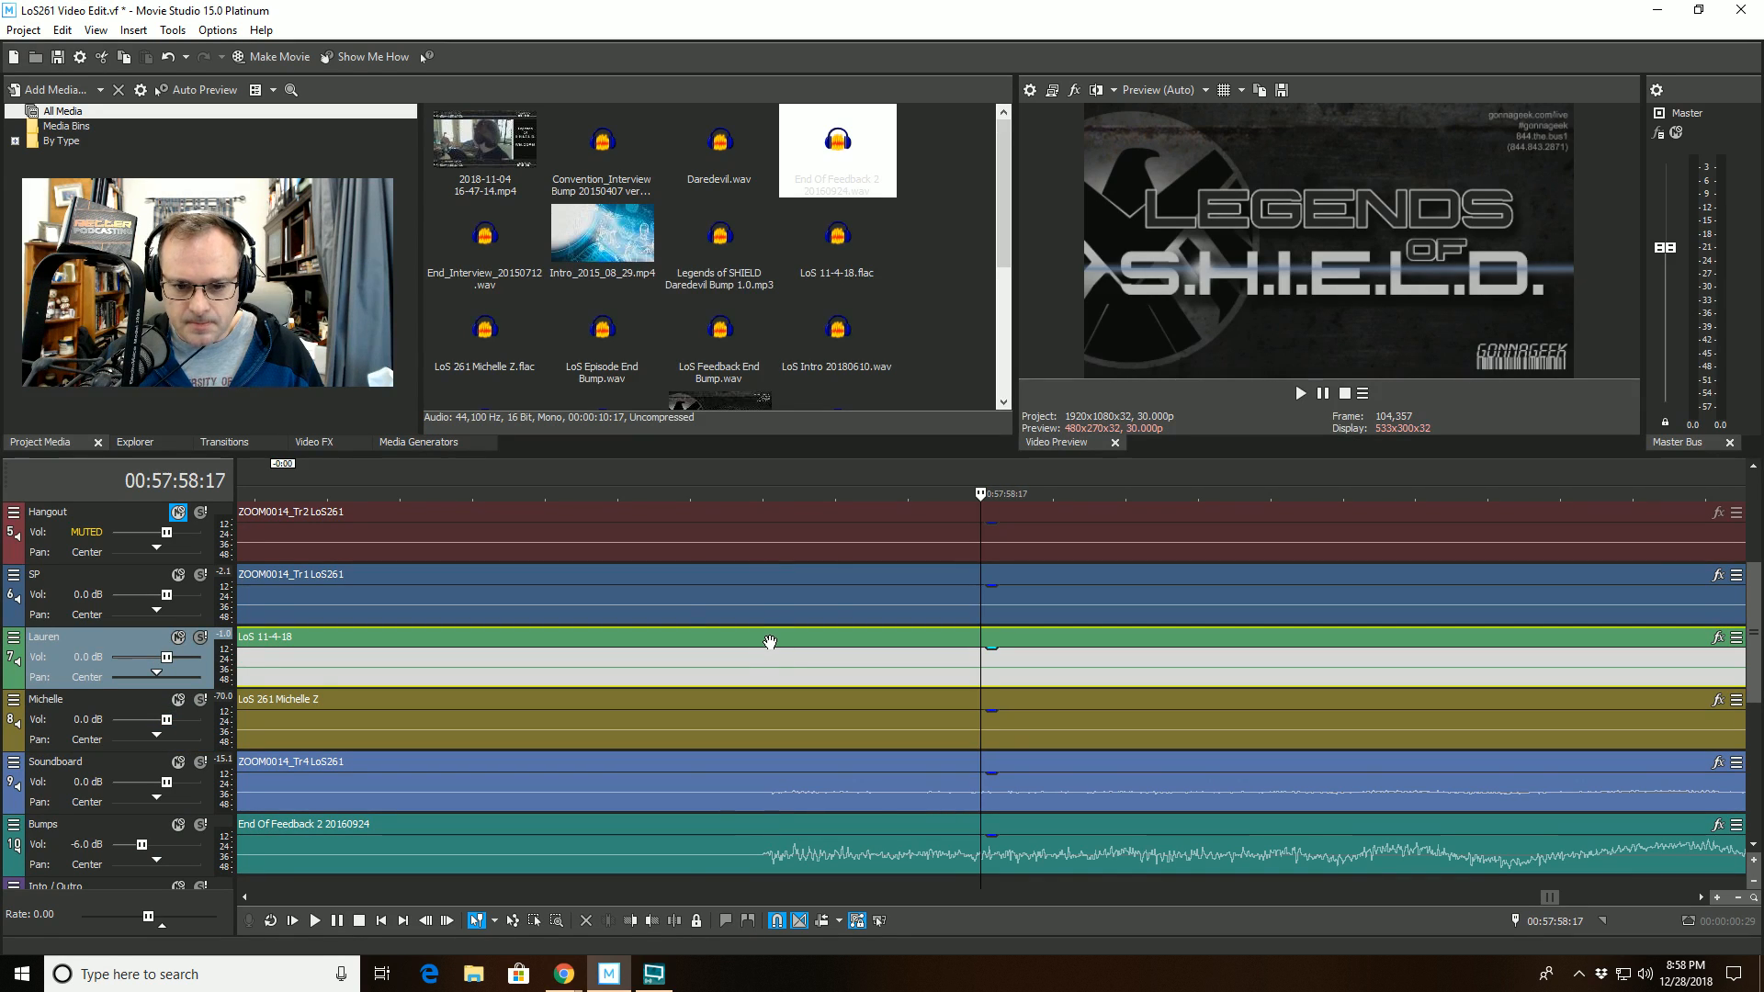
{"action": "scroll", "coordinate": [770, 642], "scroll_direction": "down", "scroll_amount": 5}
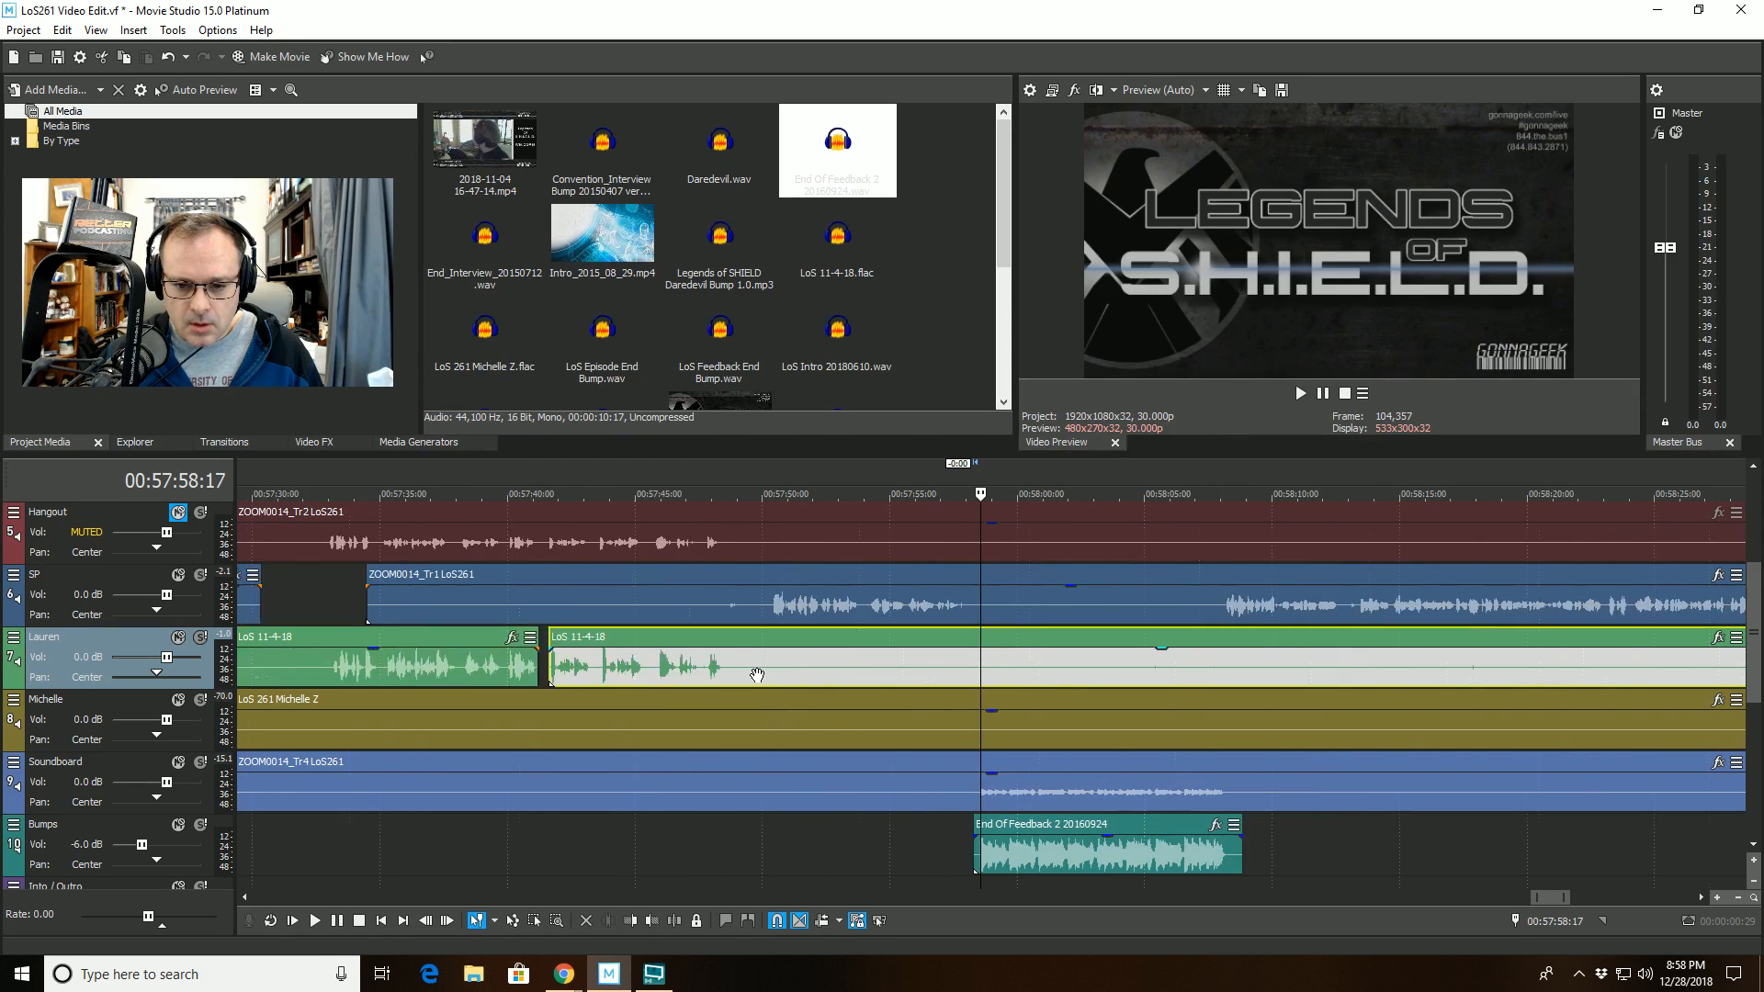
{"action": "scroll", "coordinate": [757, 675], "scroll_direction": "down", "scroll_amount": 3}
{"action": "left_click", "coordinate": [1158, 767]}
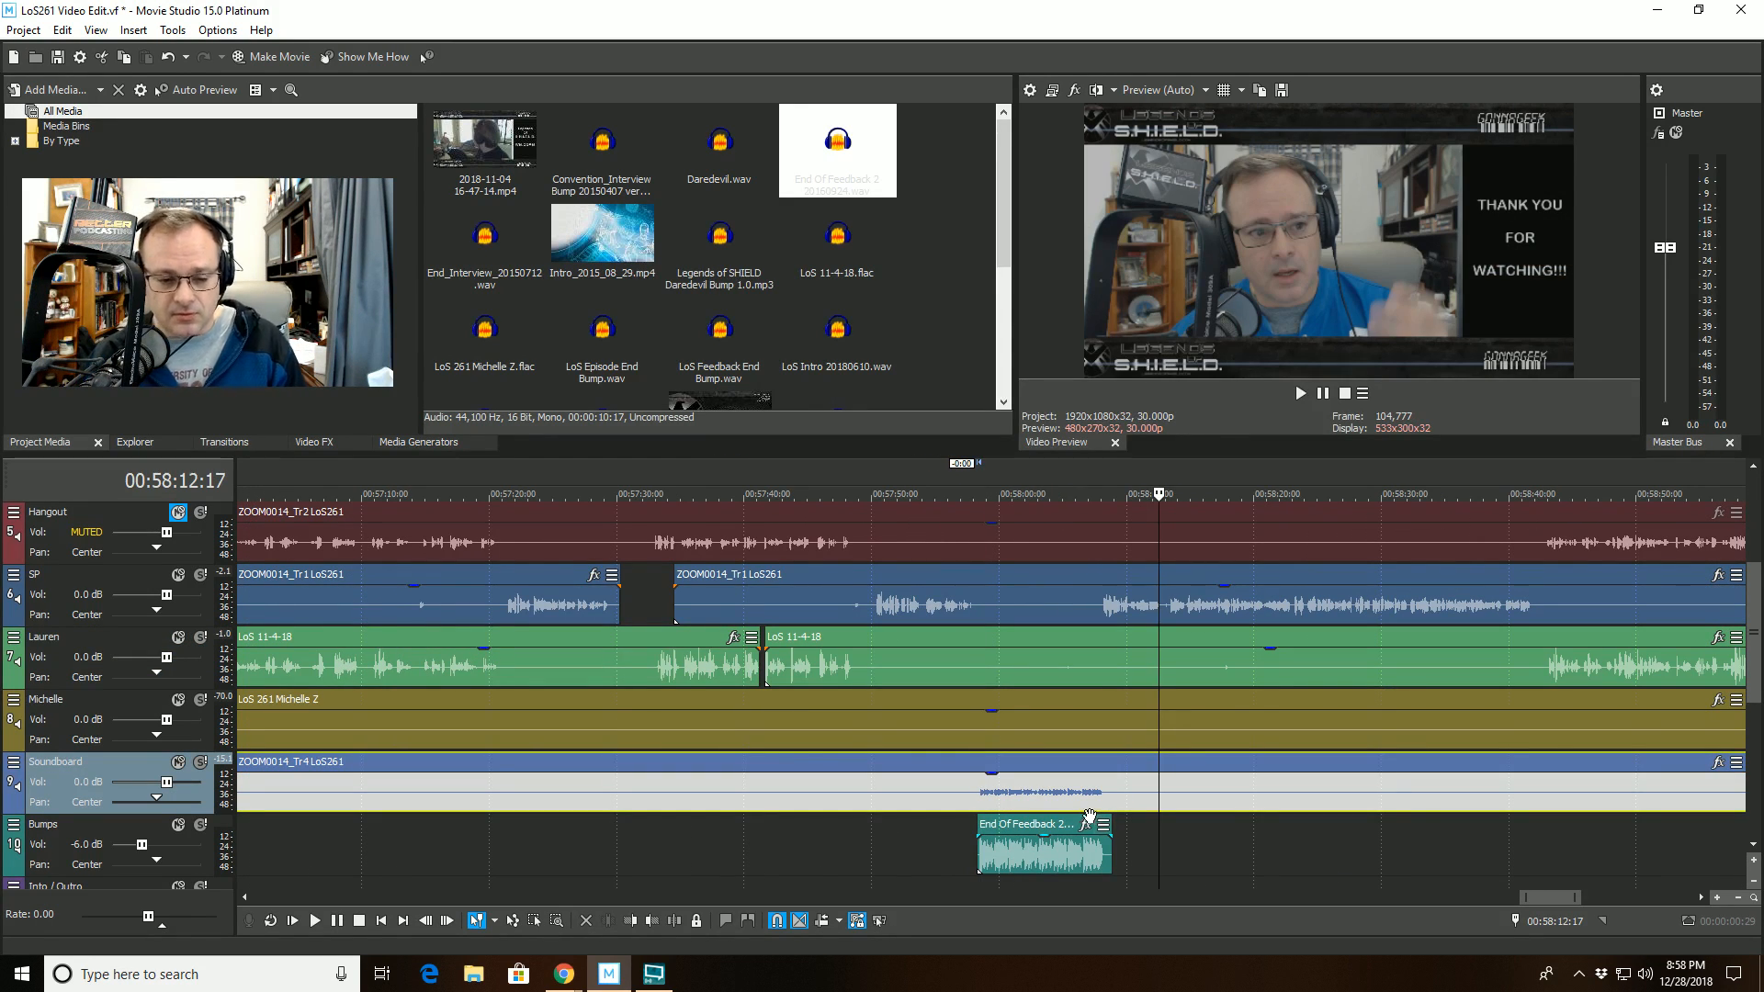
{"action": "left_click", "coordinate": [630, 921]}
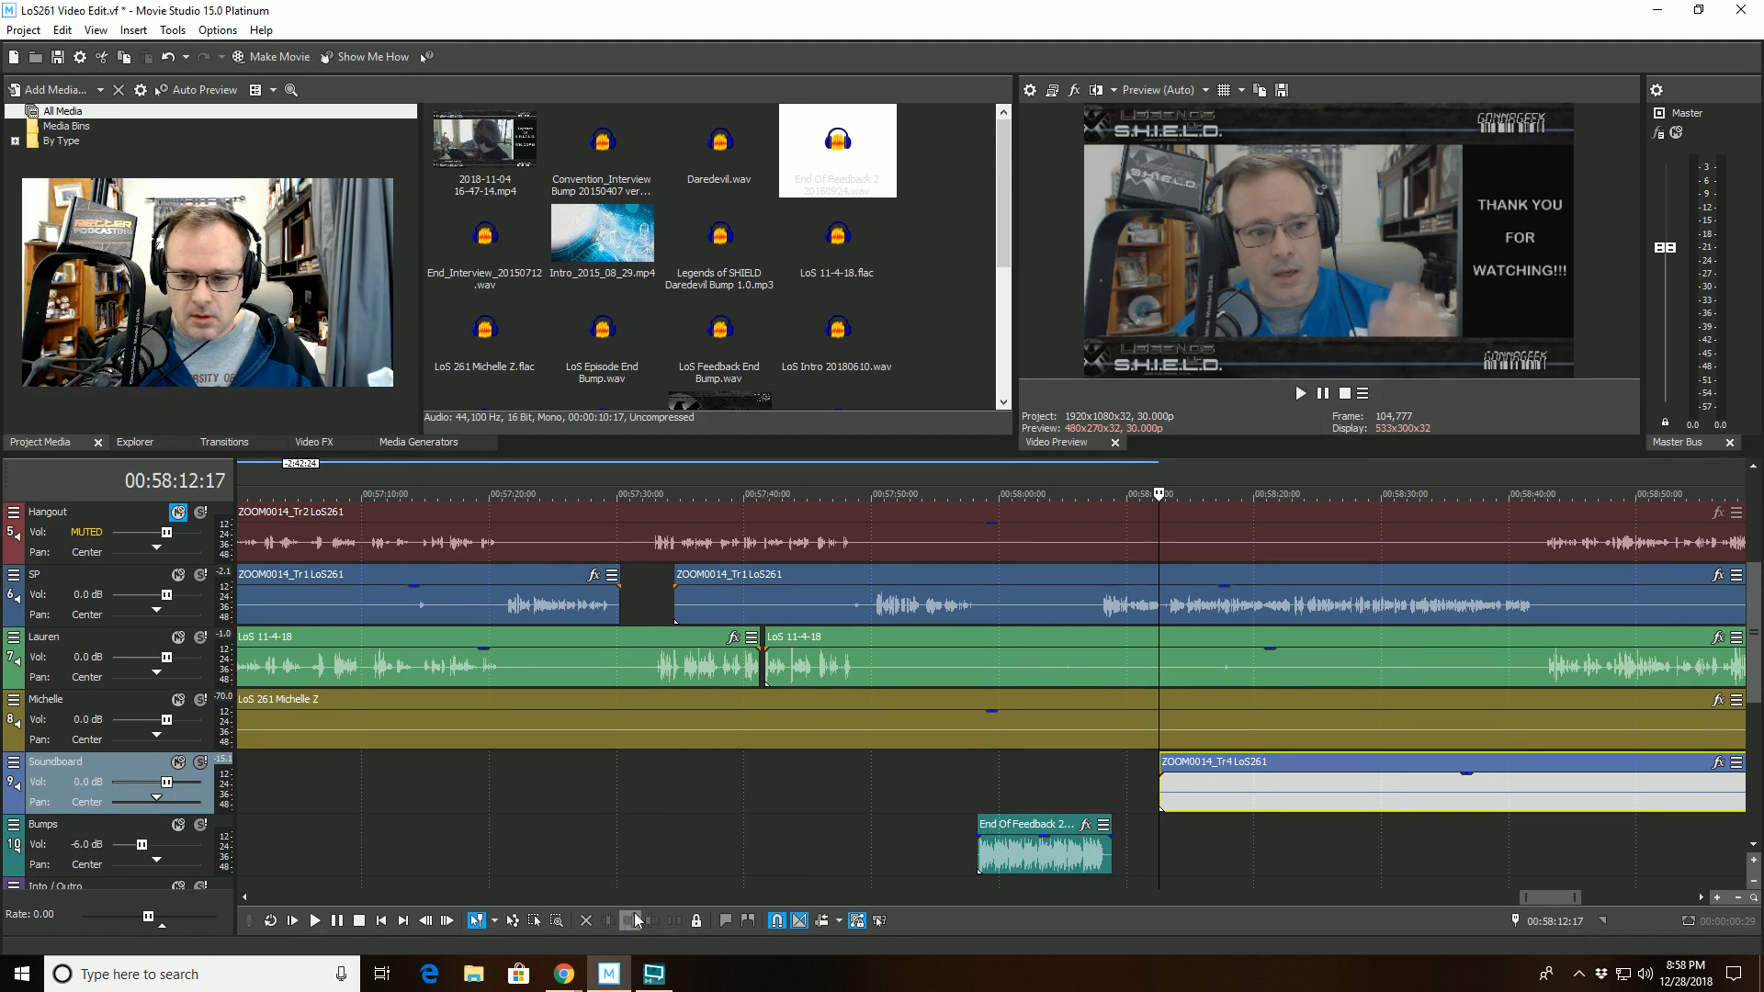
- Check the feedback end bump by replaying from about 00:57:56, and split the SP track's ZOOM0014_Tr1 LoS261 clip at 00:58:12:17
{"action": "left_click", "coordinate": [957, 495]}
{"action": "key", "text": "space"}
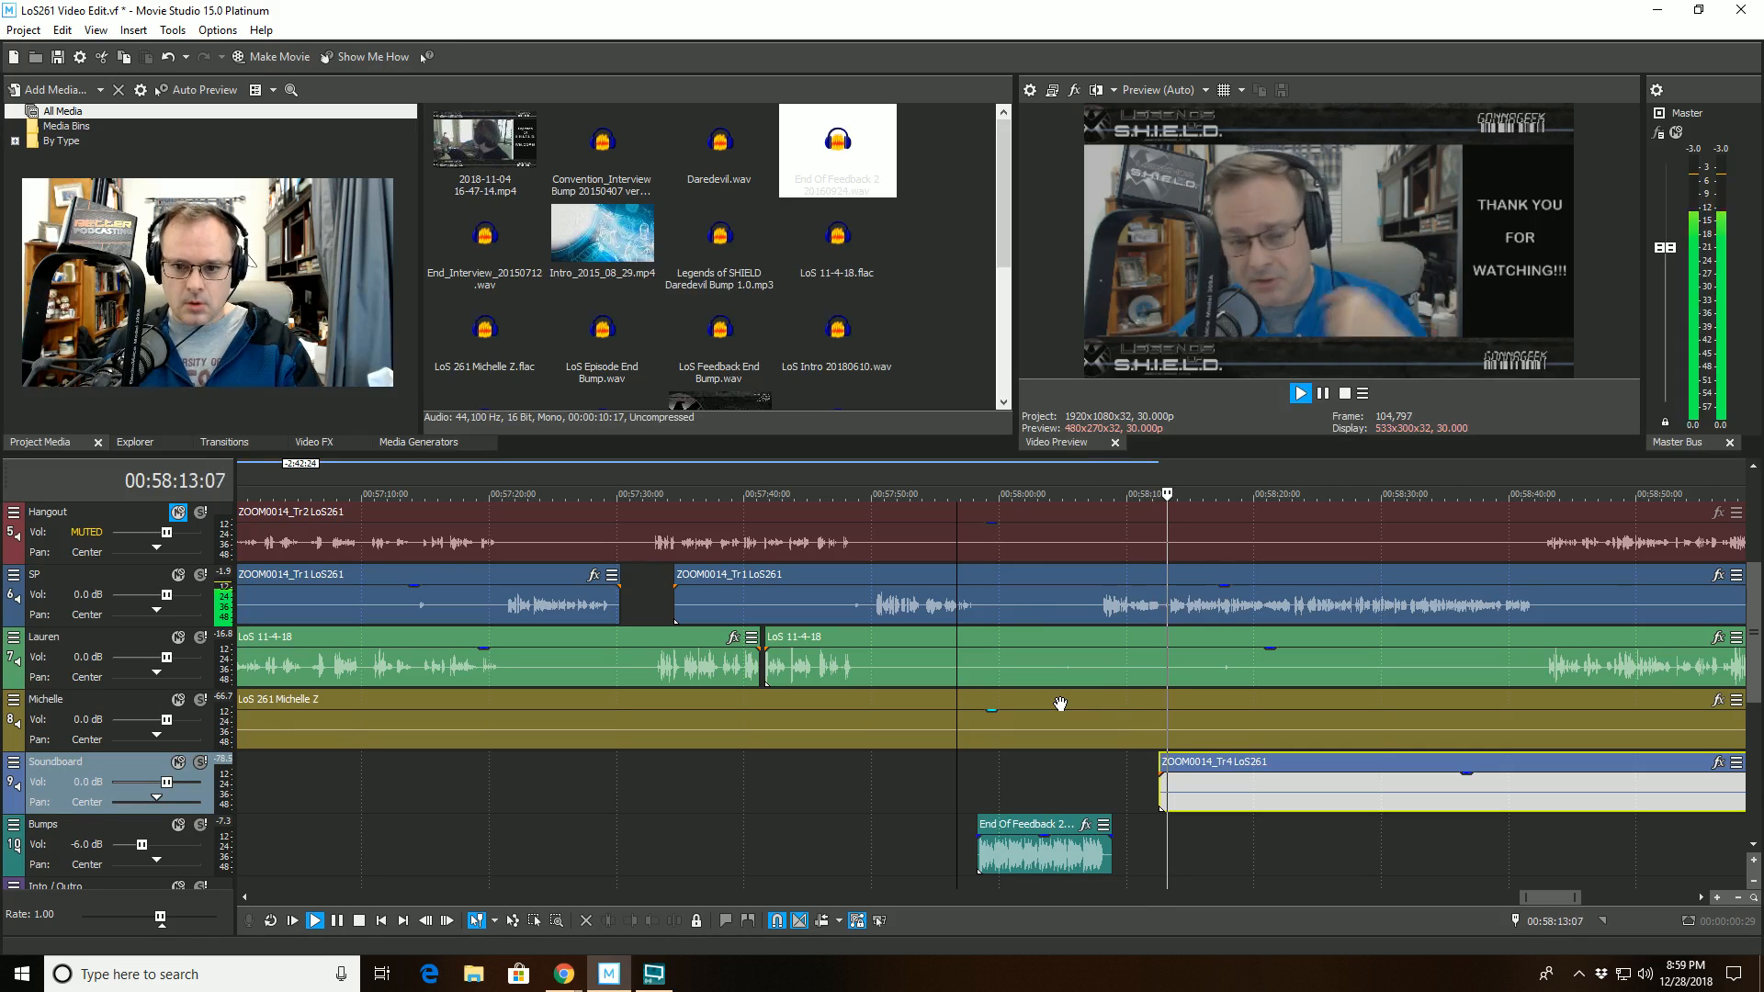
{"action": "left_click", "coordinate": [1158, 578]}
{"action": "scroll", "coordinate": [1157, 581], "scroll_direction": "up", "scroll_amount": 5}
{"action": "key", "text": "space"}
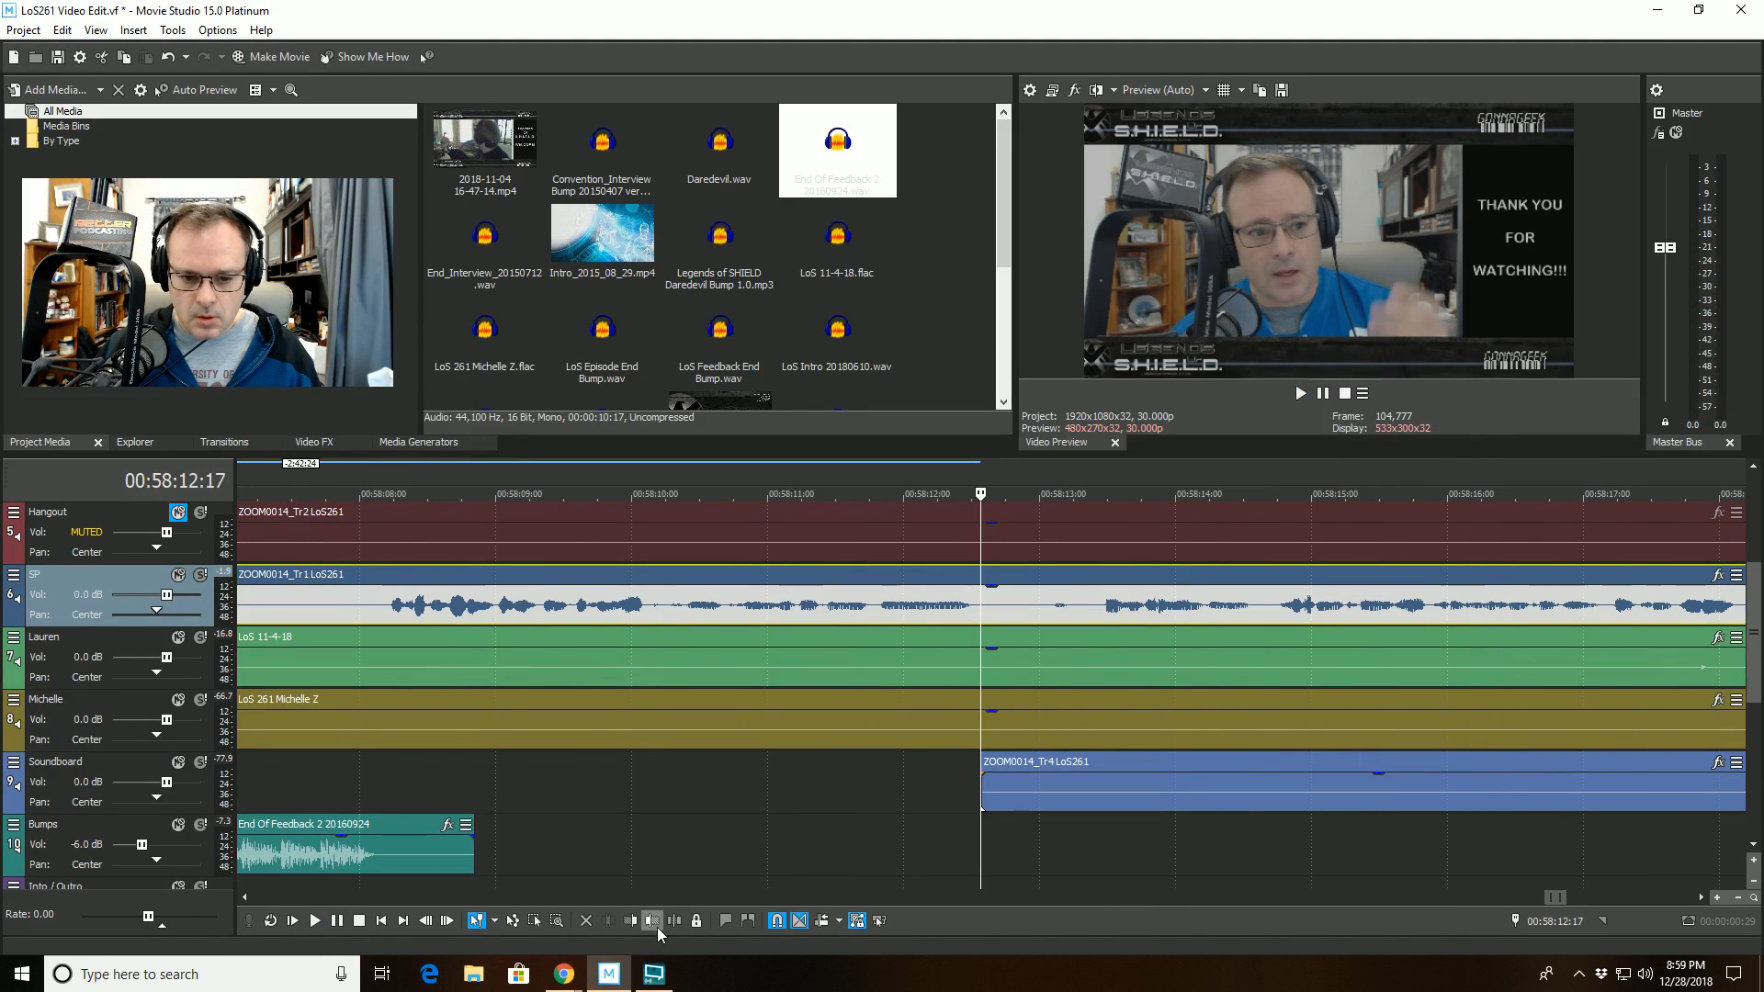
{"action": "left_click", "coordinate": [654, 923]}
{"action": "key", "text": "space"}
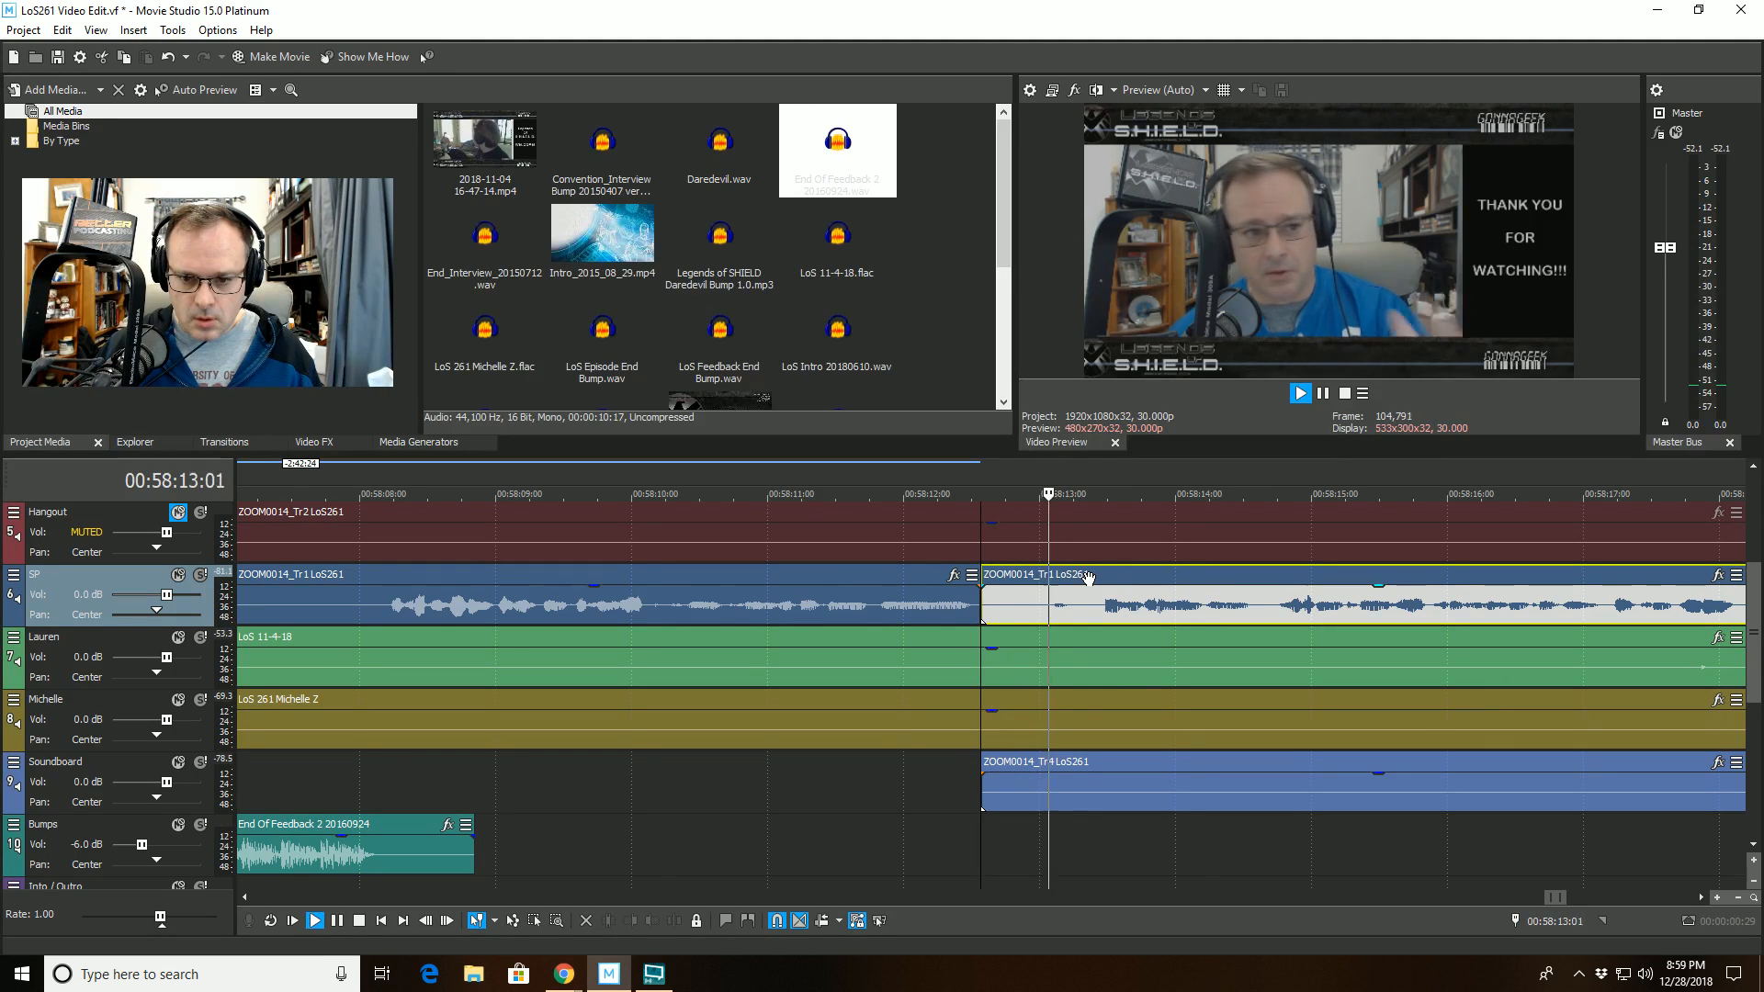
- Trim the start of the new SP clip to 00:58:13:10 and replay the edit from 00:58:11:06
{"action": "key", "text": "space"}
{"action": "left_click", "coordinate": [1084, 577]}
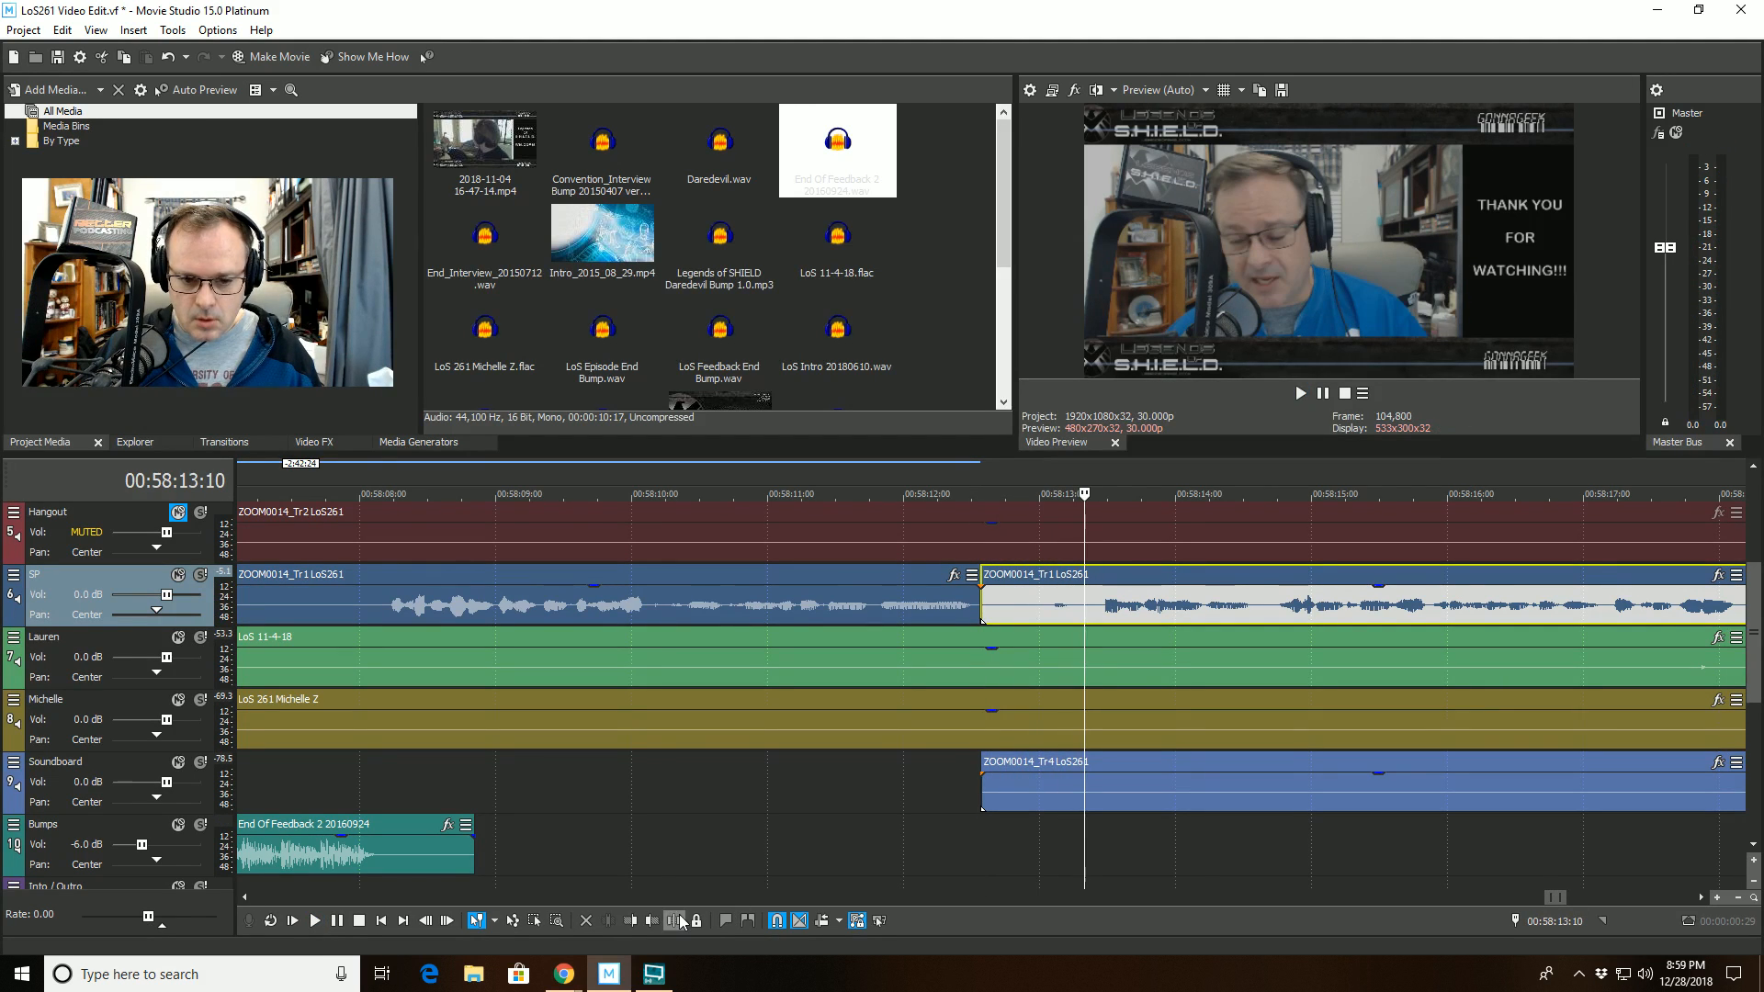
{"action": "left_click", "coordinate": [631, 922]}
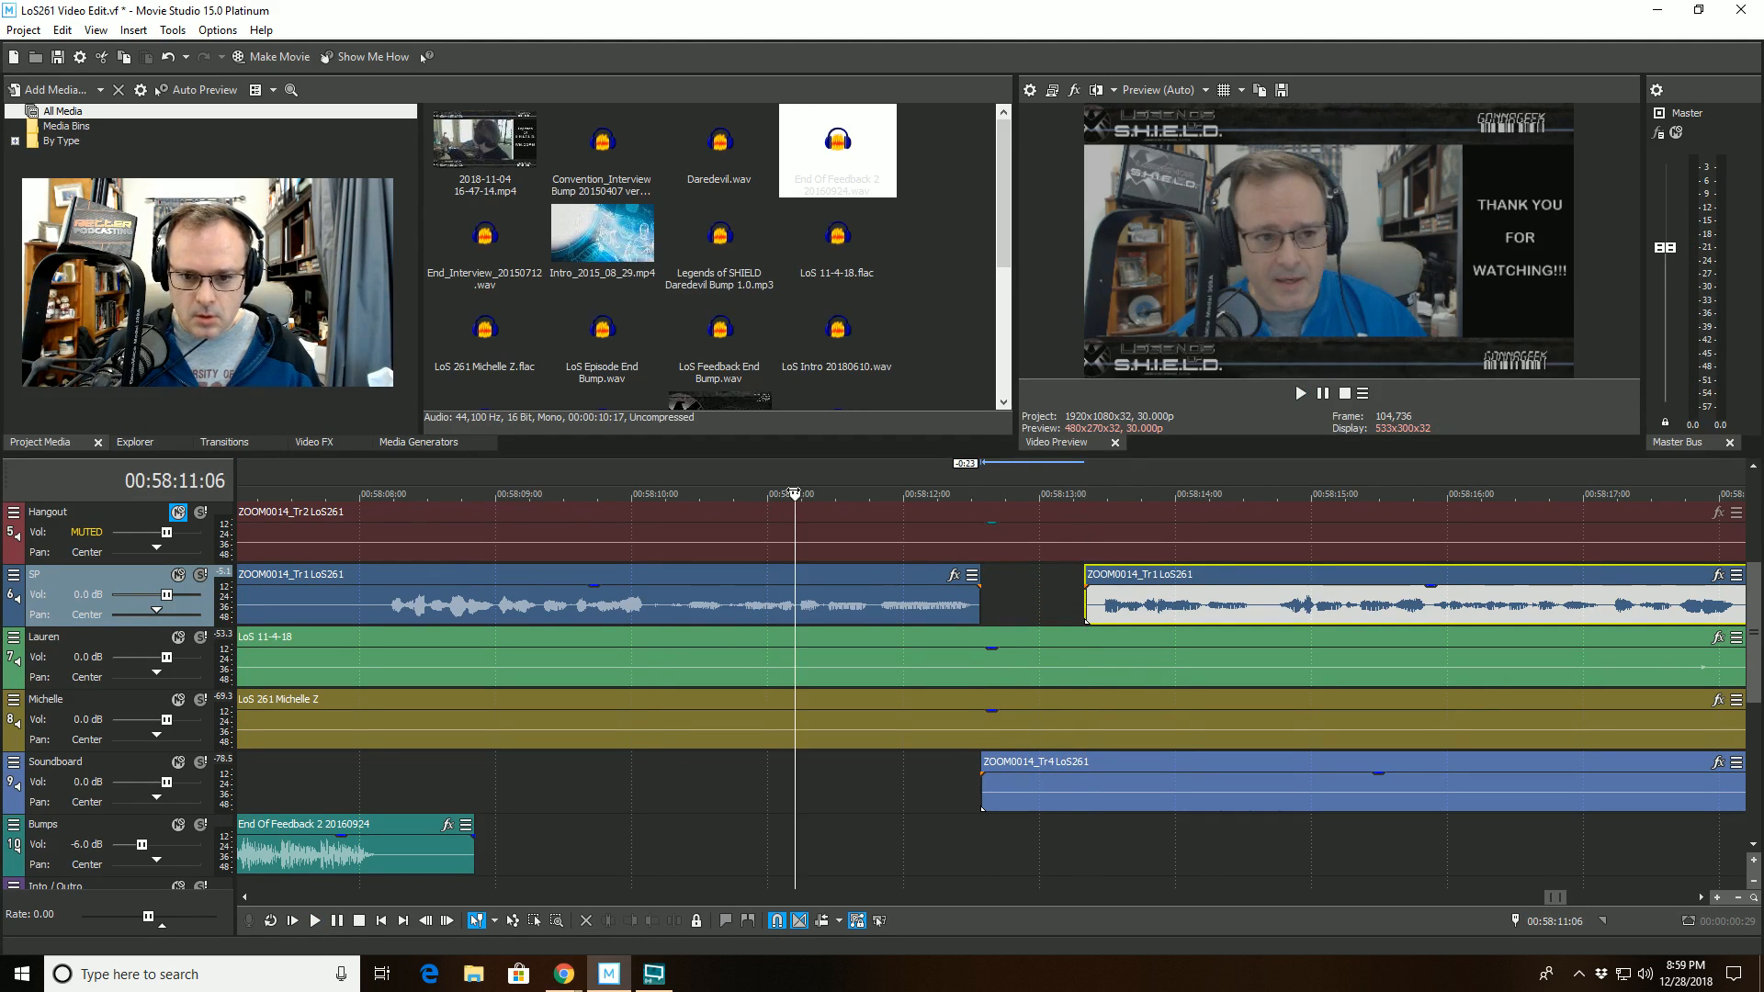
{"action": "key", "text": "space"}
{"action": "scroll", "coordinate": [759, 626], "scroll_direction": "down", "scroll_amount": 6}
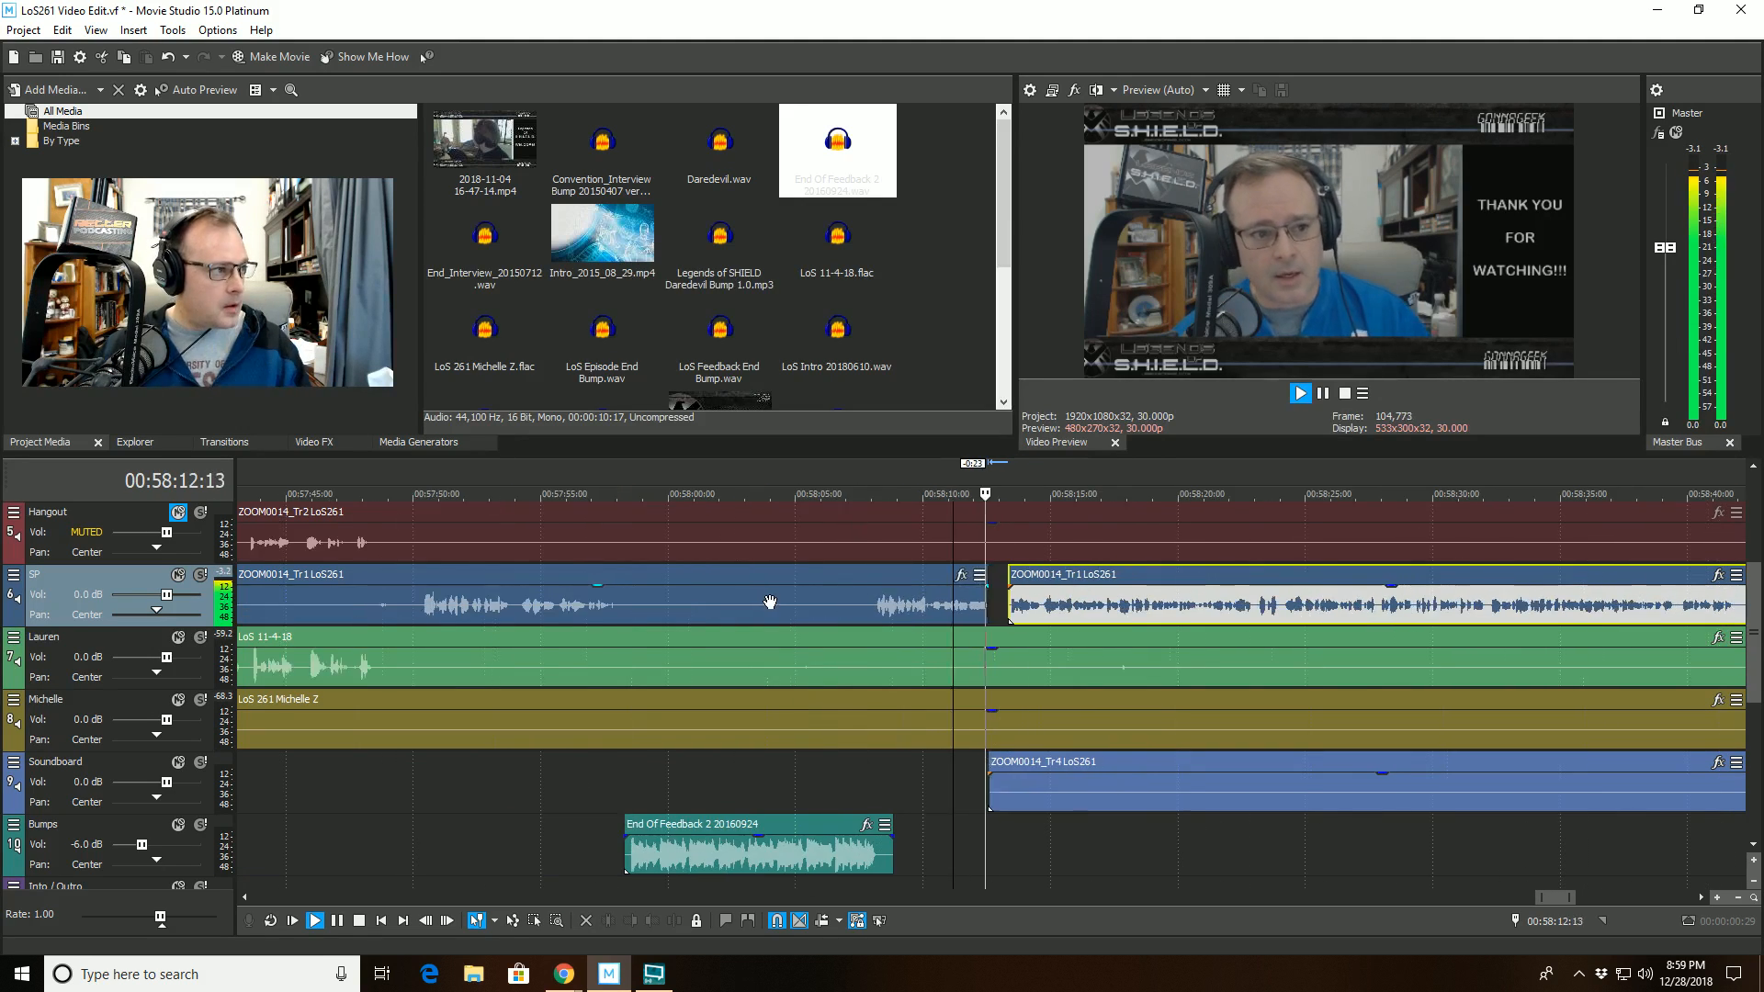
- Delete the separate ZOOM0014_Tr4 LoS261 clip at about 00:52:12 to 00:55:30 on the Soundboard track
{"action": "scroll", "coordinate": [760, 626], "scroll_direction": "down", "scroll_amount": 6}
{"action": "left_click", "coordinate": [1207, 799]}
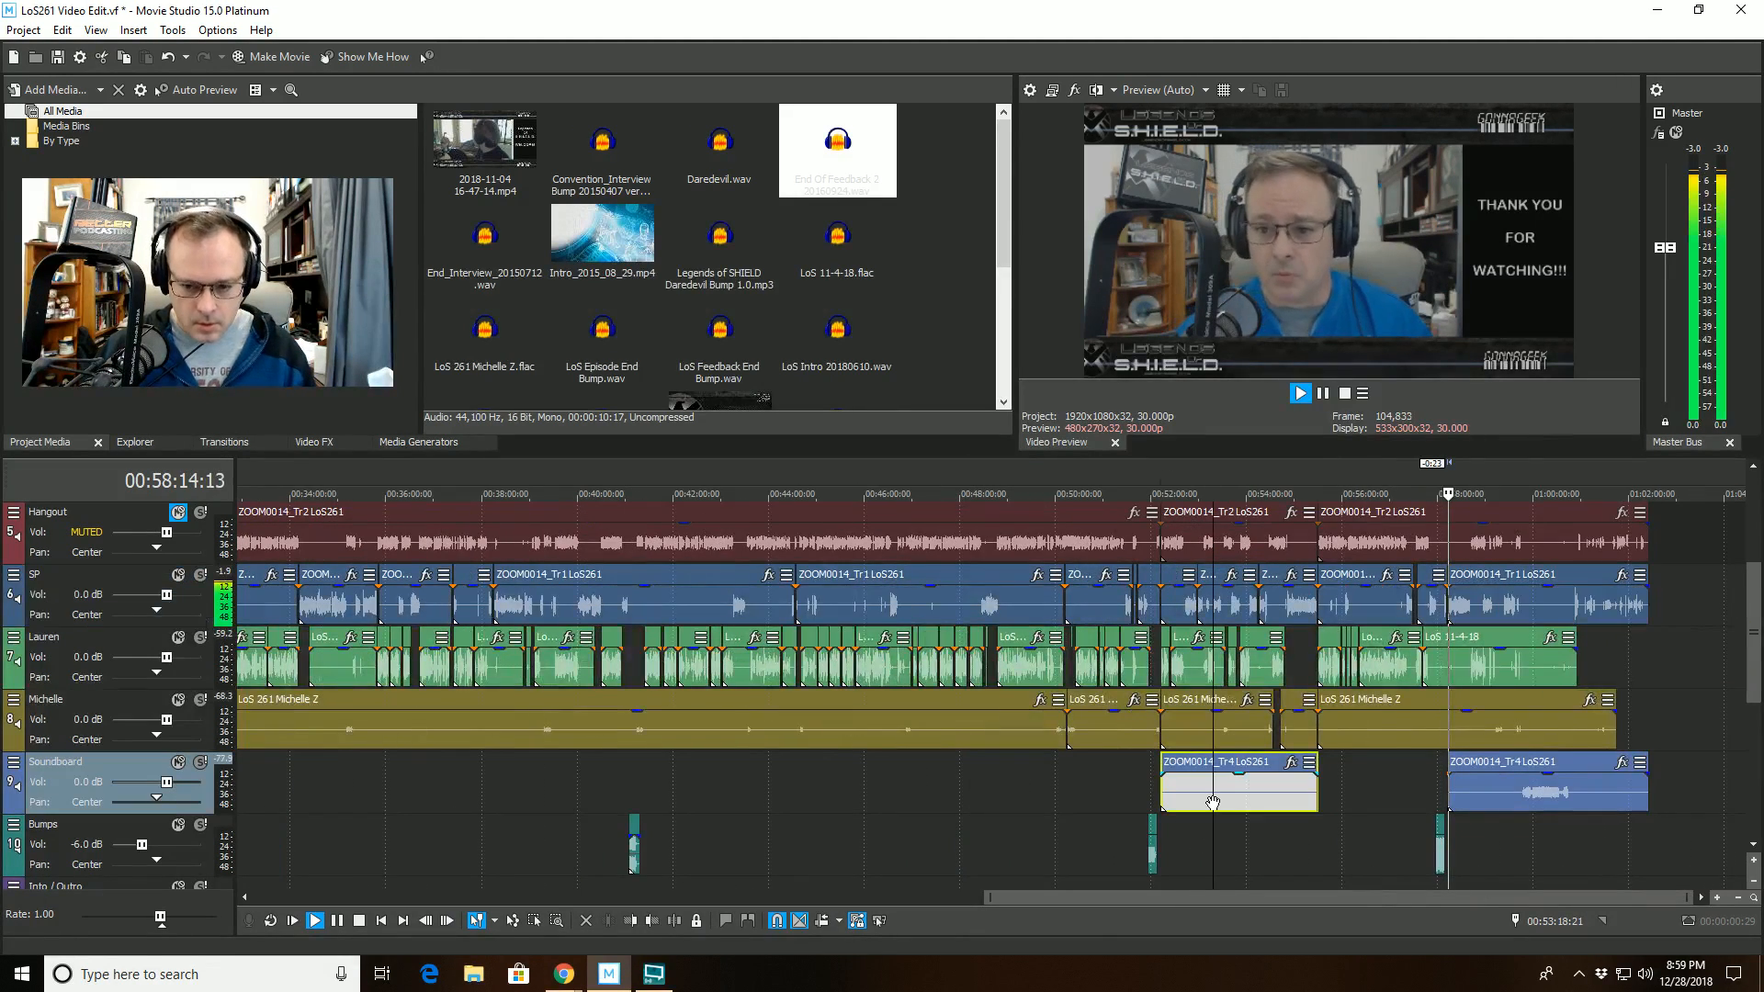
{"action": "key", "text": "Delete"}
- Cut the stray sound from the LoS 11-4-18 clip on track 7 between about 00:58:16:24 and 00:58:19:06, leaving the gap open
{"action": "scroll", "coordinate": [1442, 843], "scroll_direction": "down", "scroll_amount": 4}
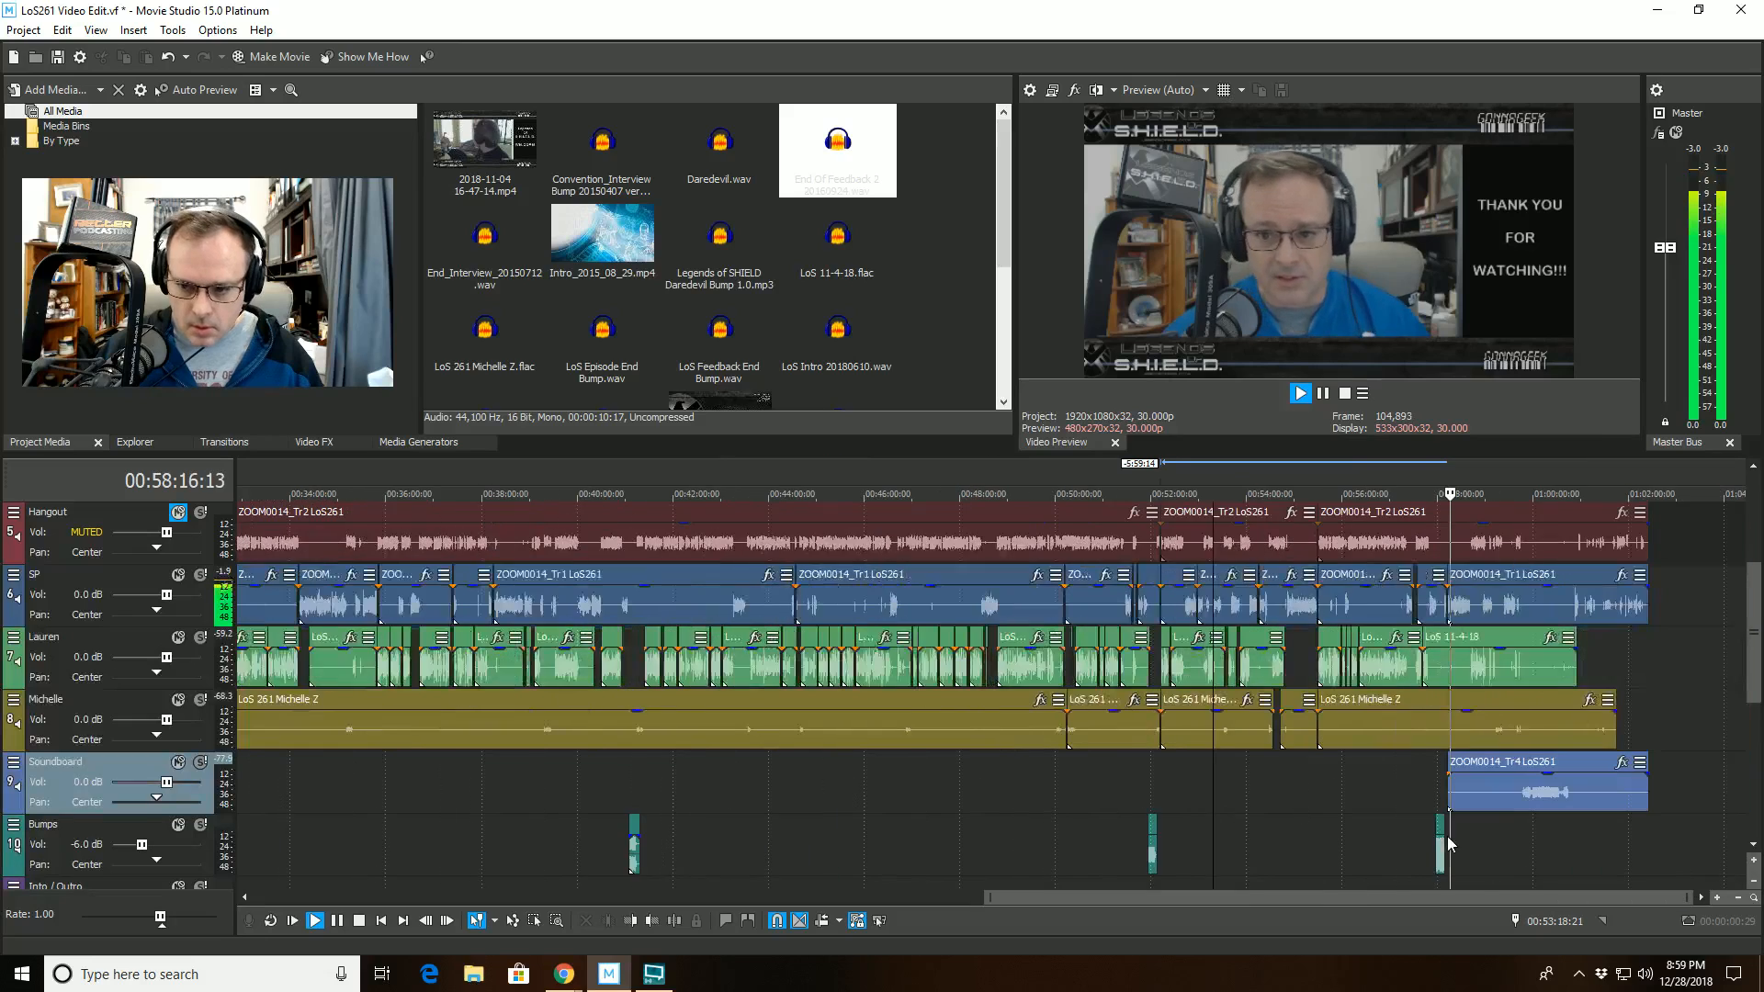
{"action": "left_click", "coordinate": [1472, 842]}
{"action": "scroll", "coordinate": [1468, 836], "scroll_direction": "up", "scroll_amount": 8}
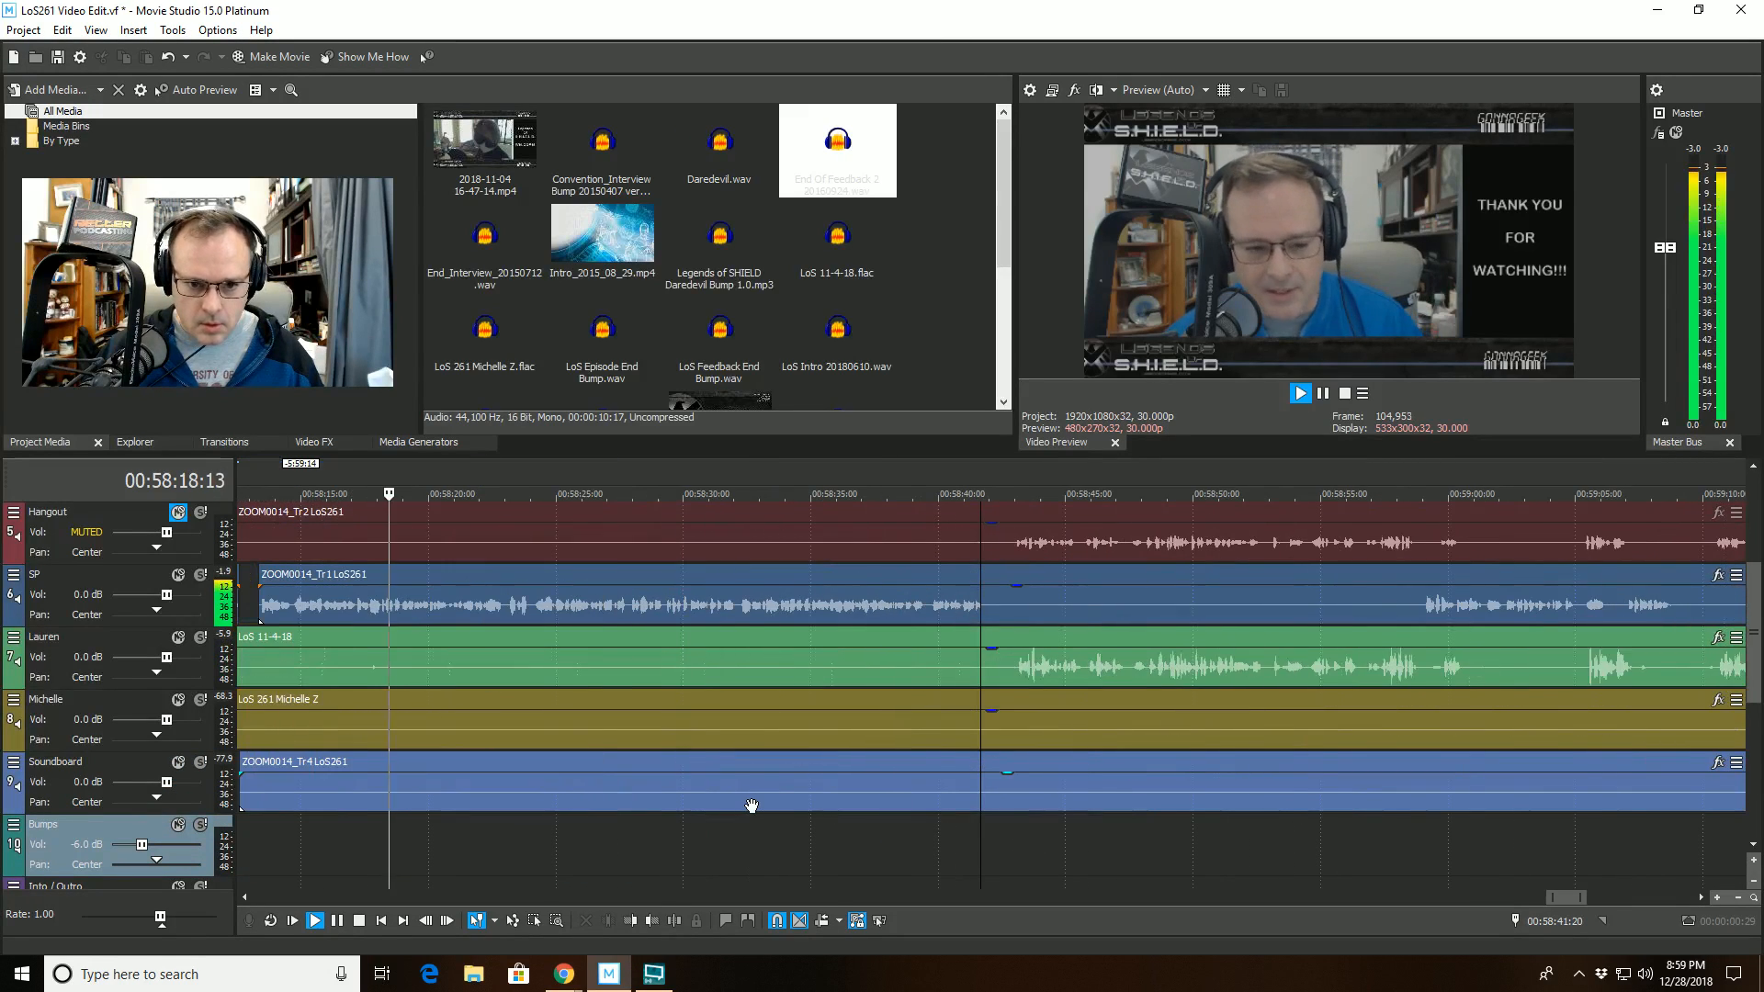
{"action": "left_click", "coordinate": [348, 641]}
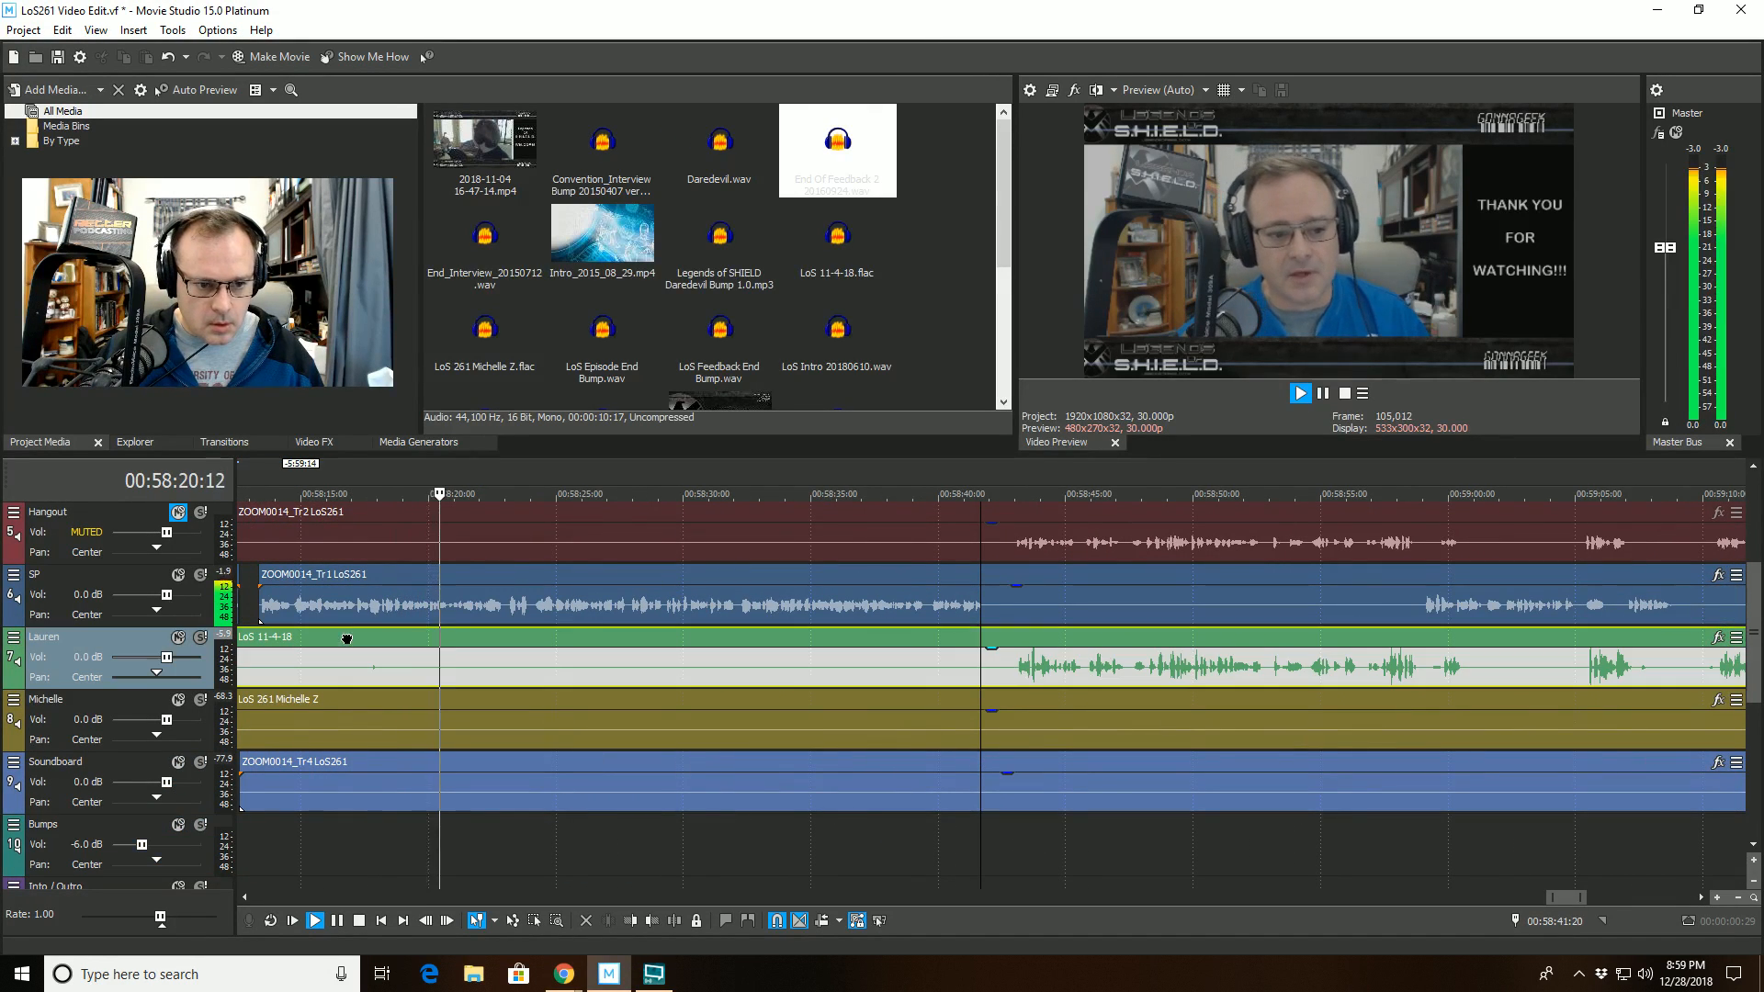
{"action": "left_click", "coordinate": [673, 920]}
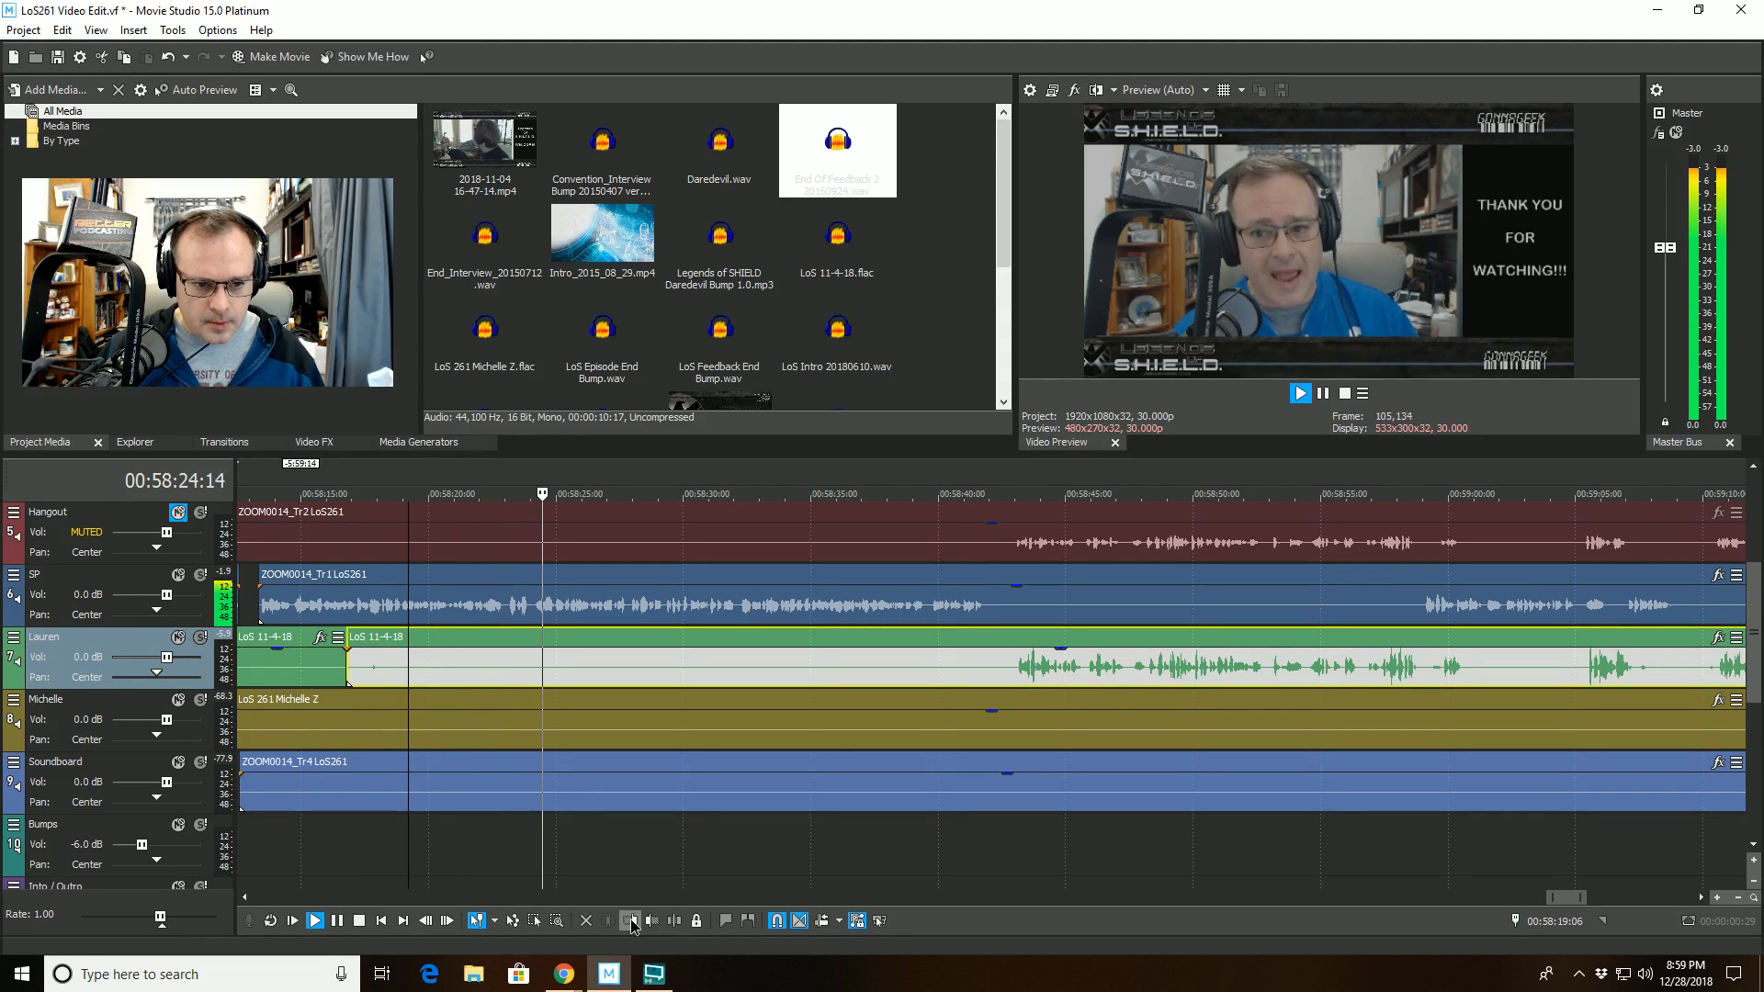
{"action": "left_click", "coordinate": [629, 918]}
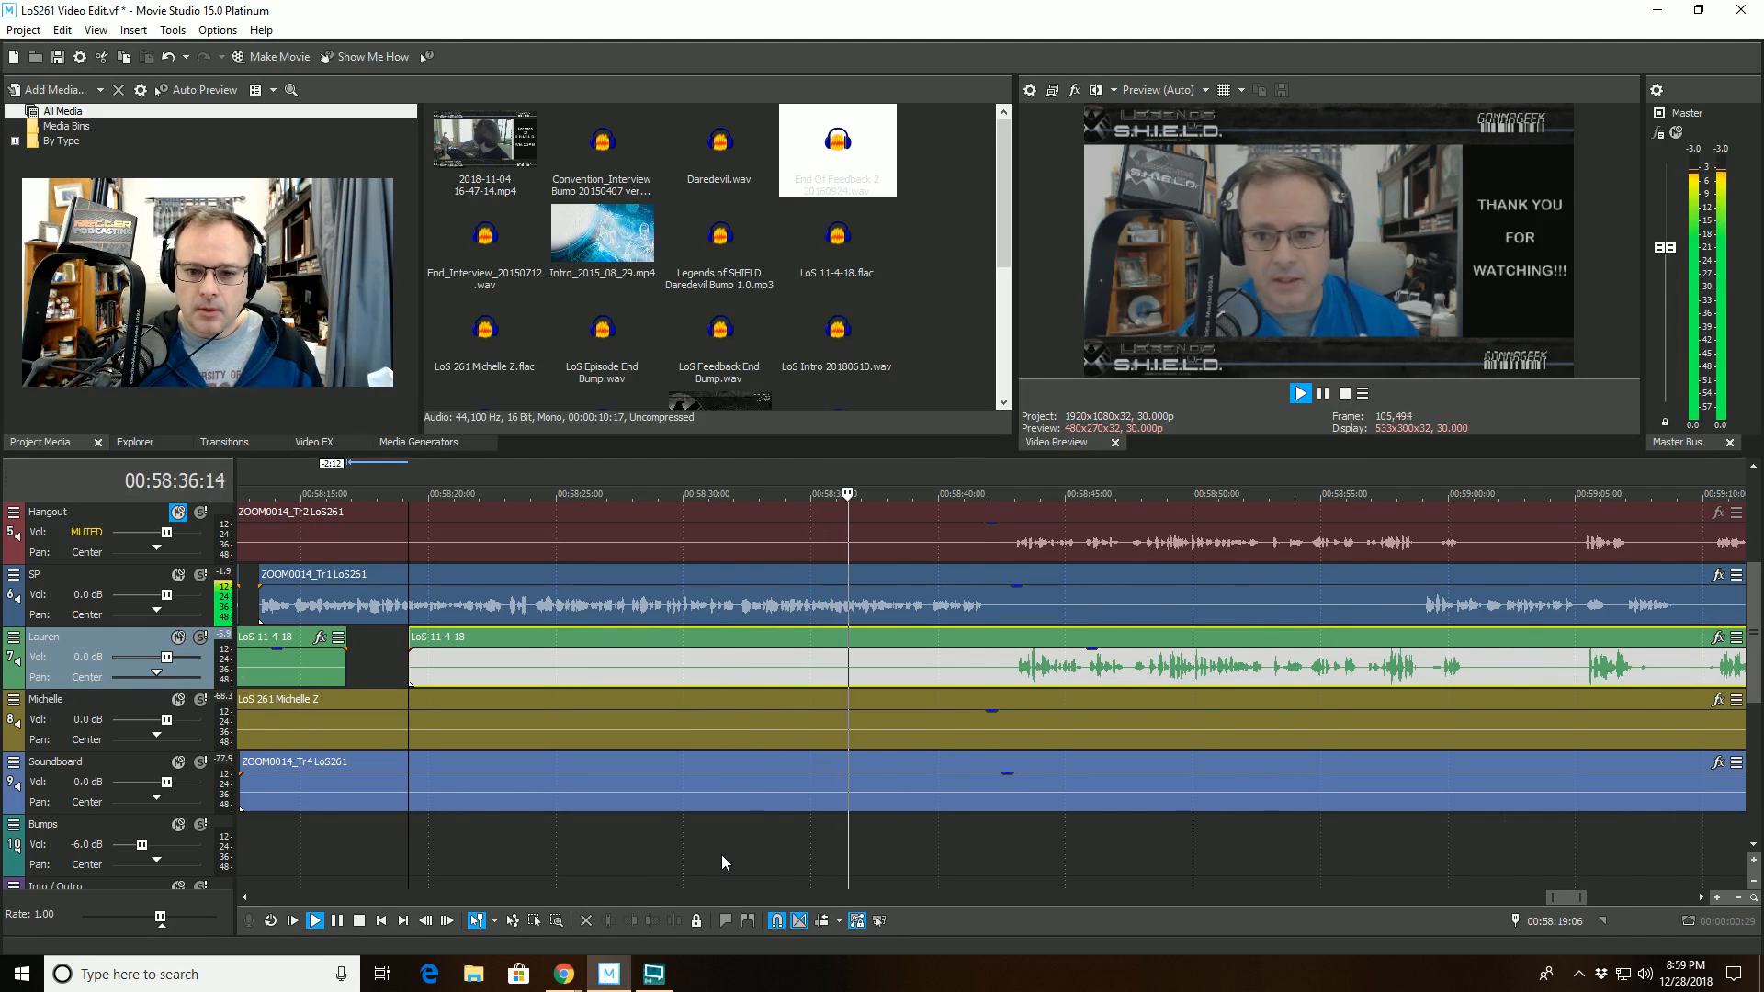
- Cut 00:58:47:14 to 00:58:48:05 from the LoS 11-4-18 clip on track 7 and replay from 00:58:44:21
{"action": "scroll", "coordinate": [720, 854], "scroll_direction": "down", "scroll_amount": 5}
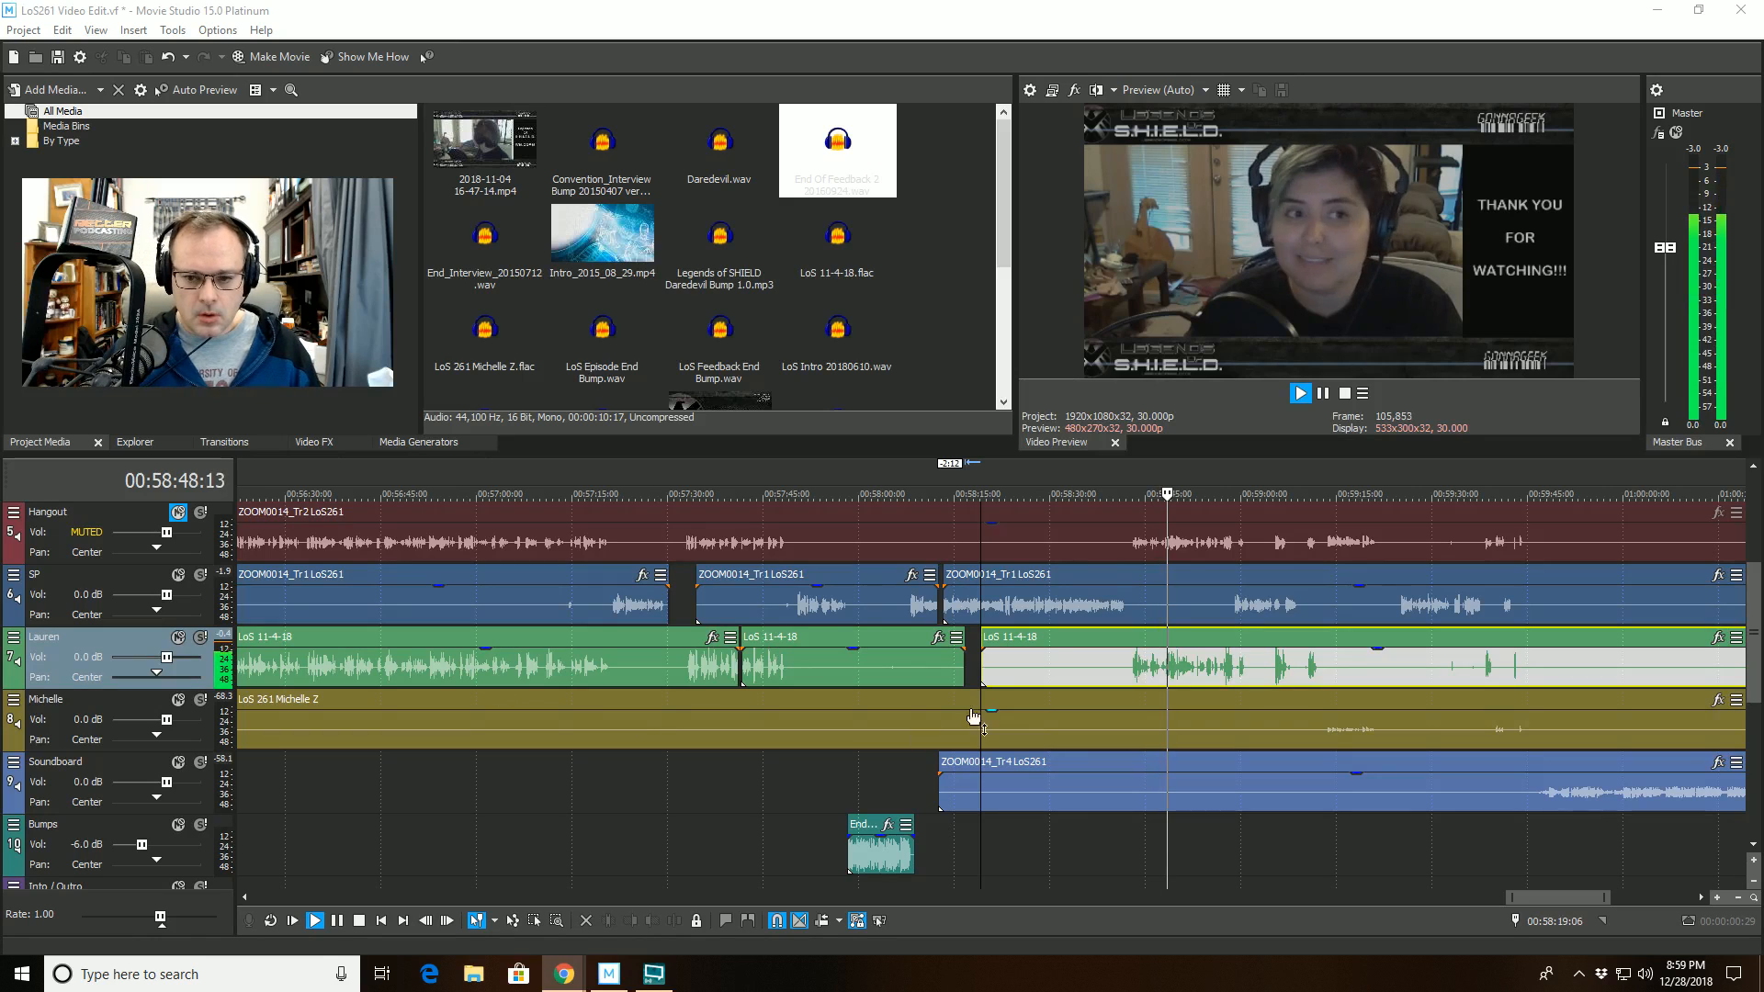
{"action": "left_click", "coordinate": [1152, 580]}
{"action": "key", "text": "space"}
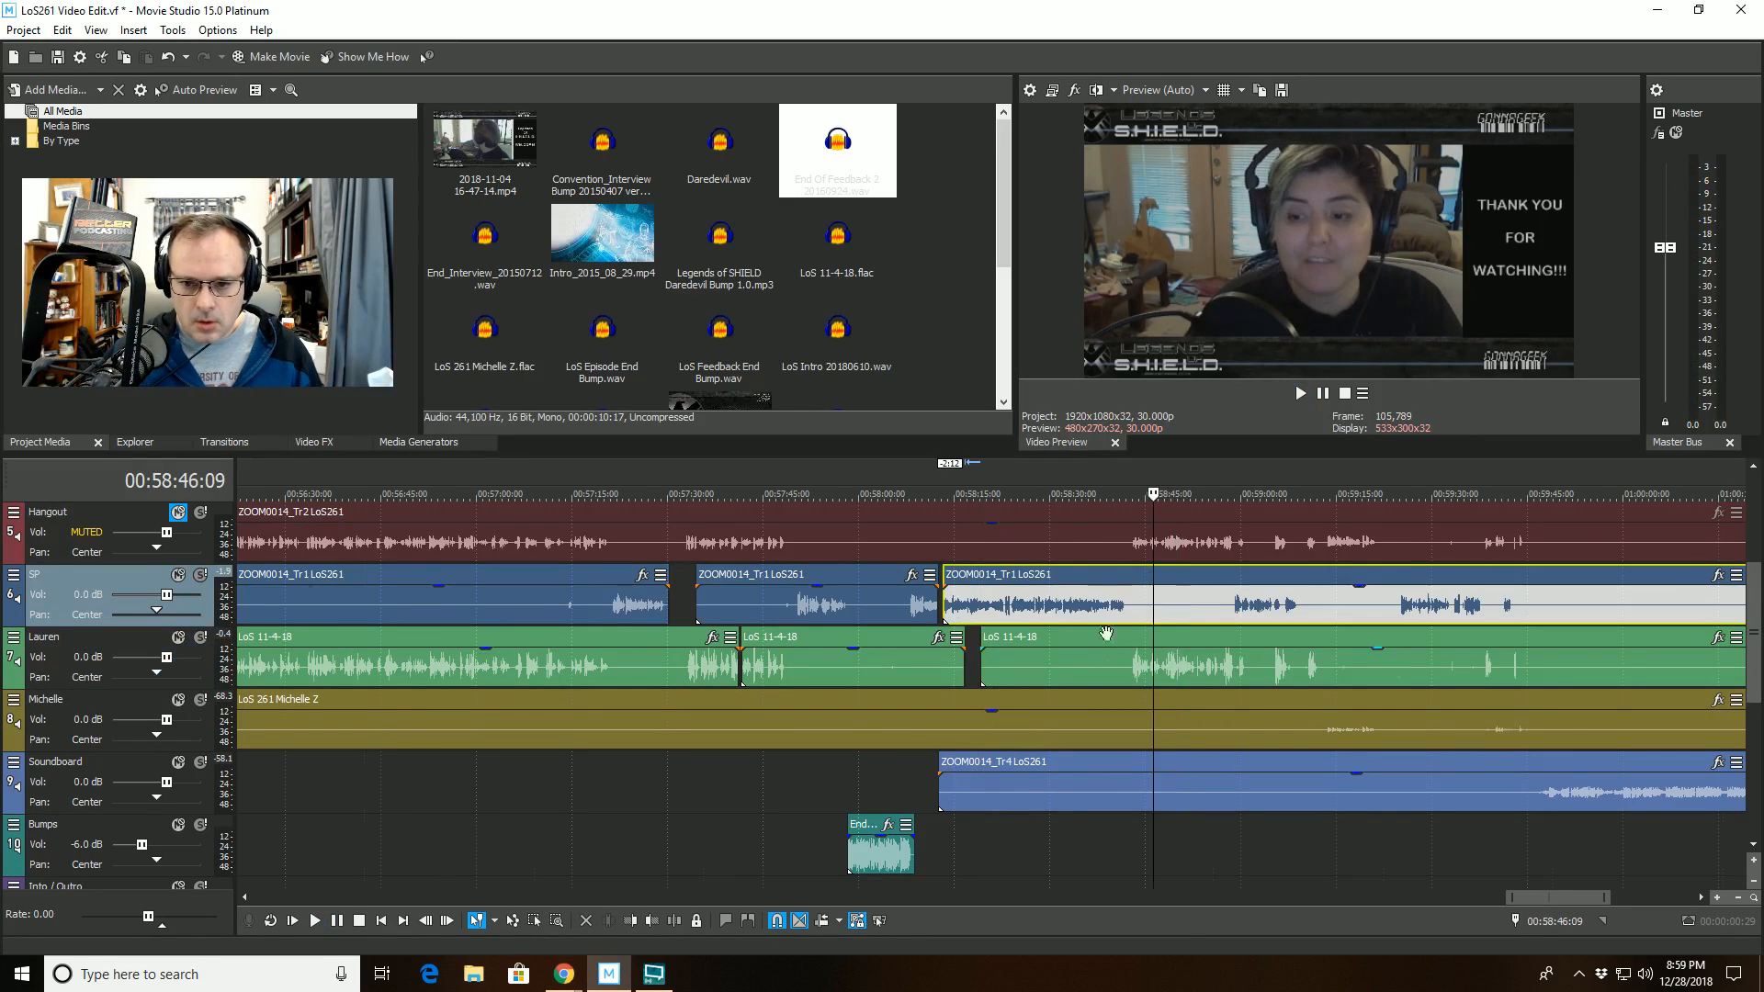
{"action": "scroll", "coordinate": [1084, 663], "scroll_direction": "up", "scroll_amount": 5}
{"action": "left_click", "coordinate": [1059, 681]}
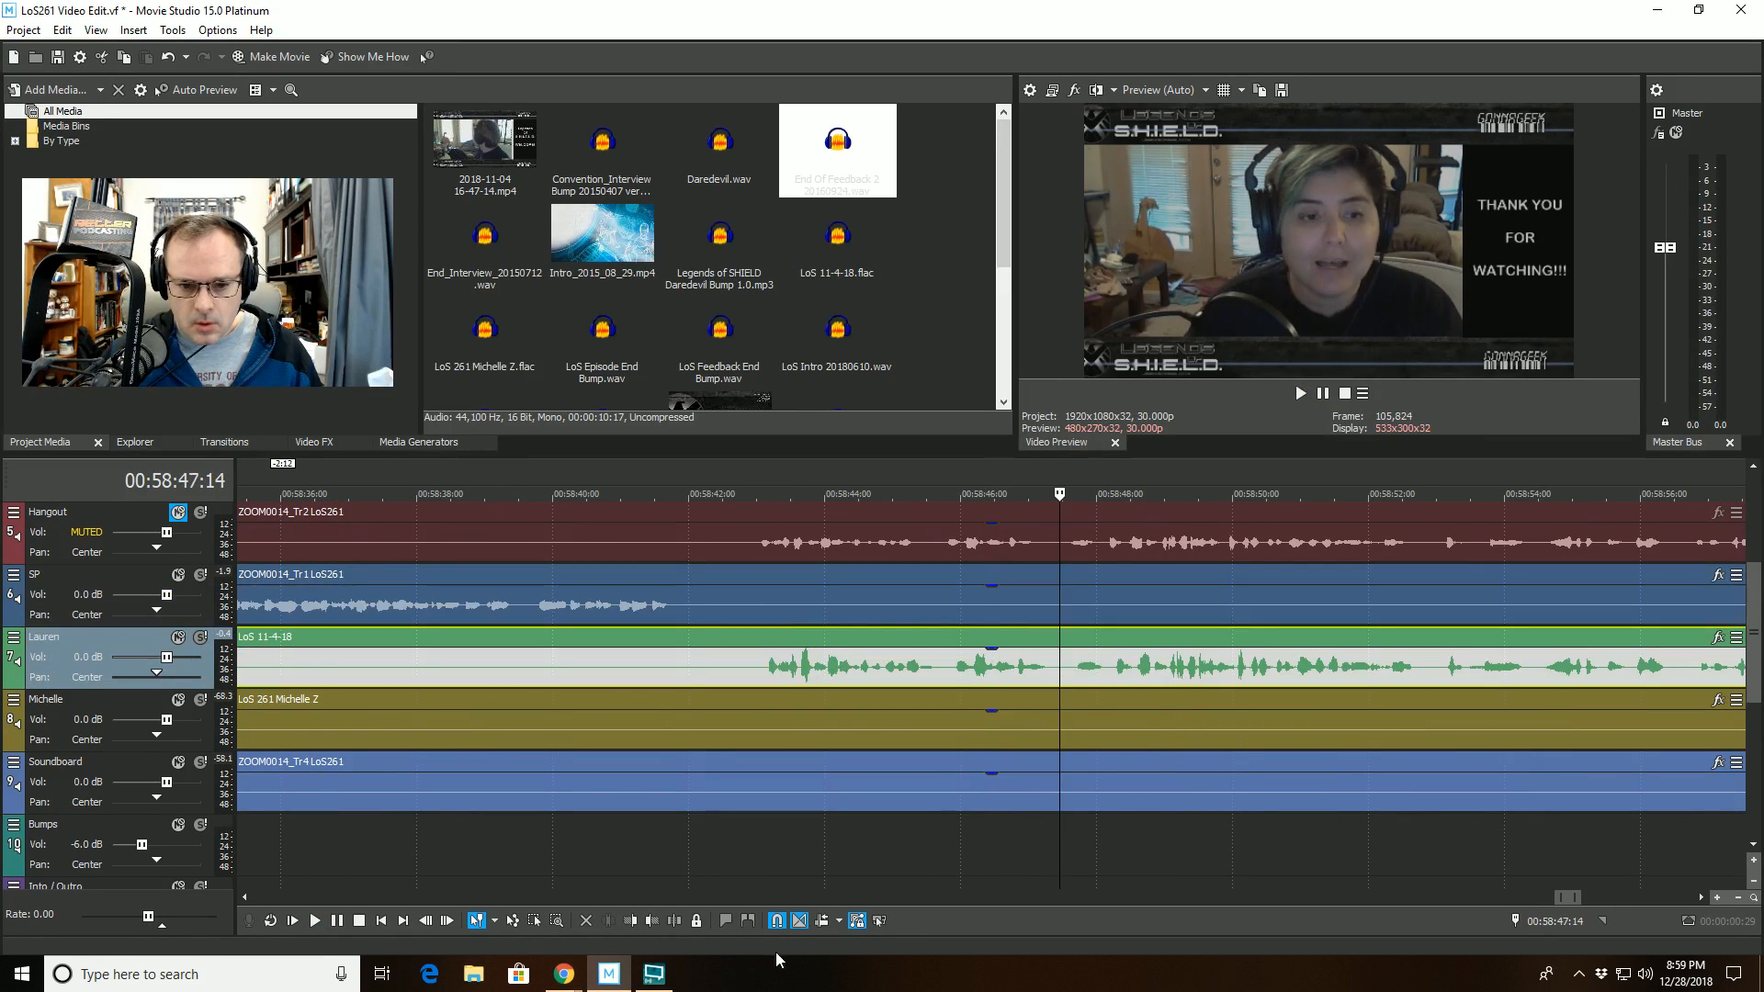
{"action": "left_click", "coordinate": [674, 921]}
{"action": "key", "text": "space"}
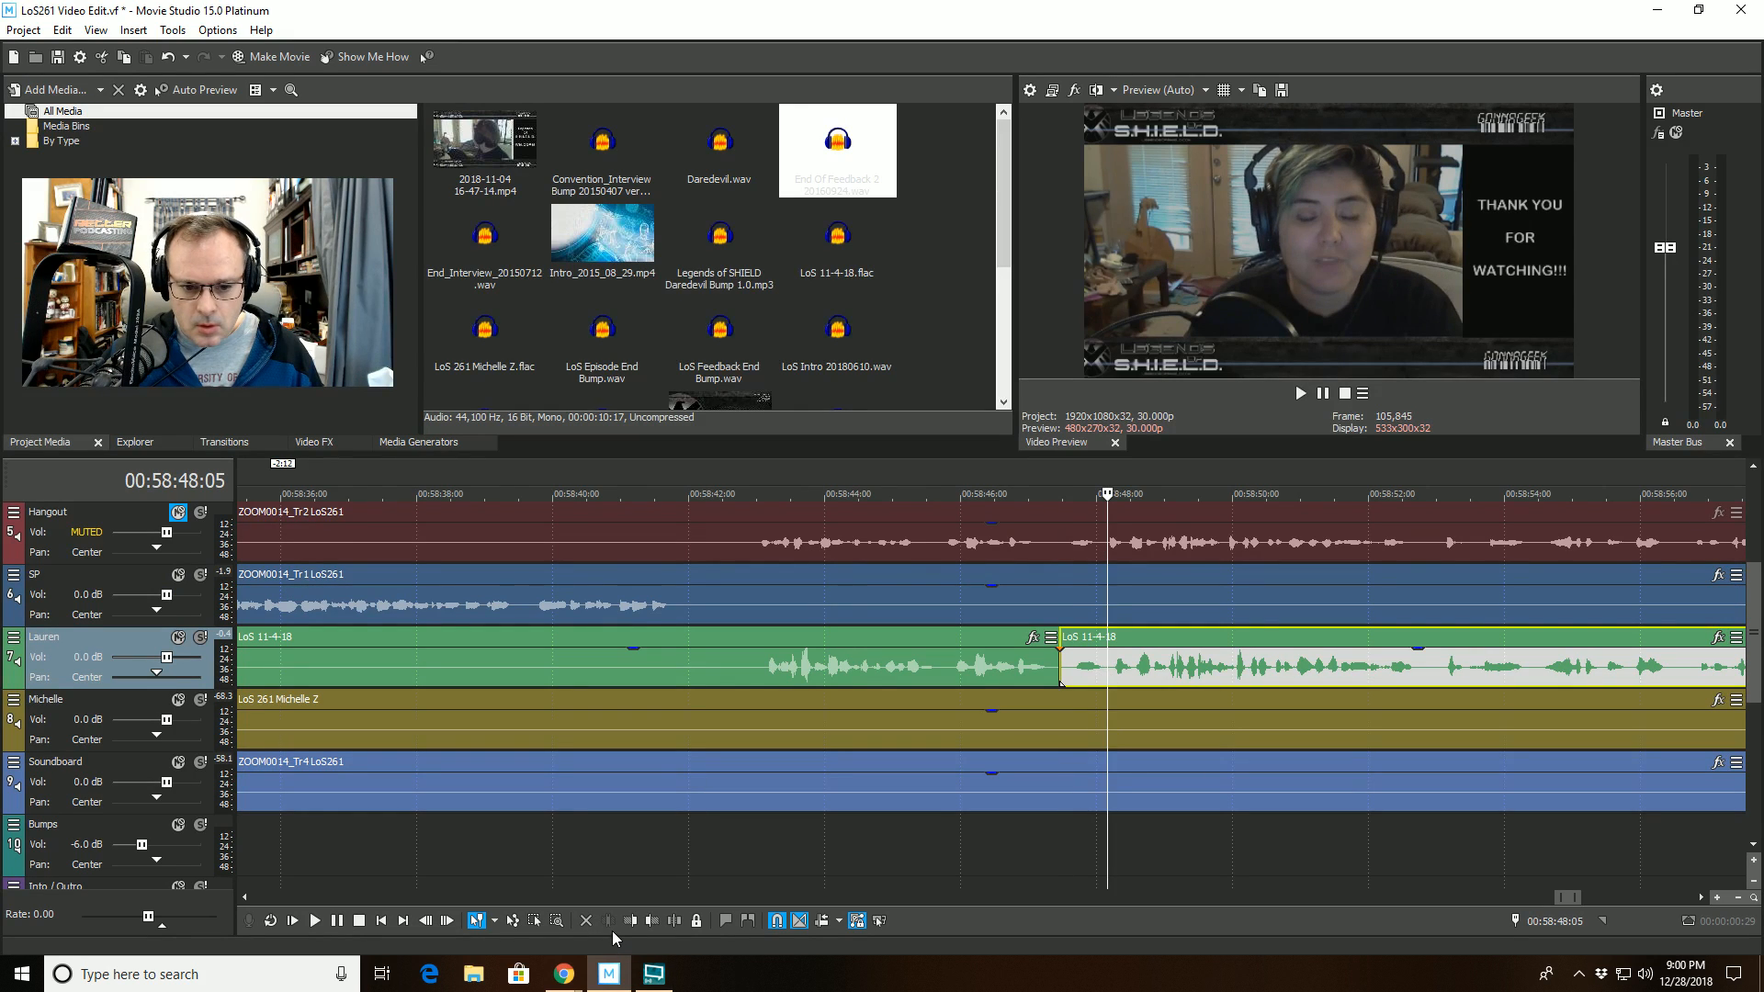
{"action": "left_click", "coordinate": [630, 921]}
{"action": "left_click", "coordinate": [872, 638]}
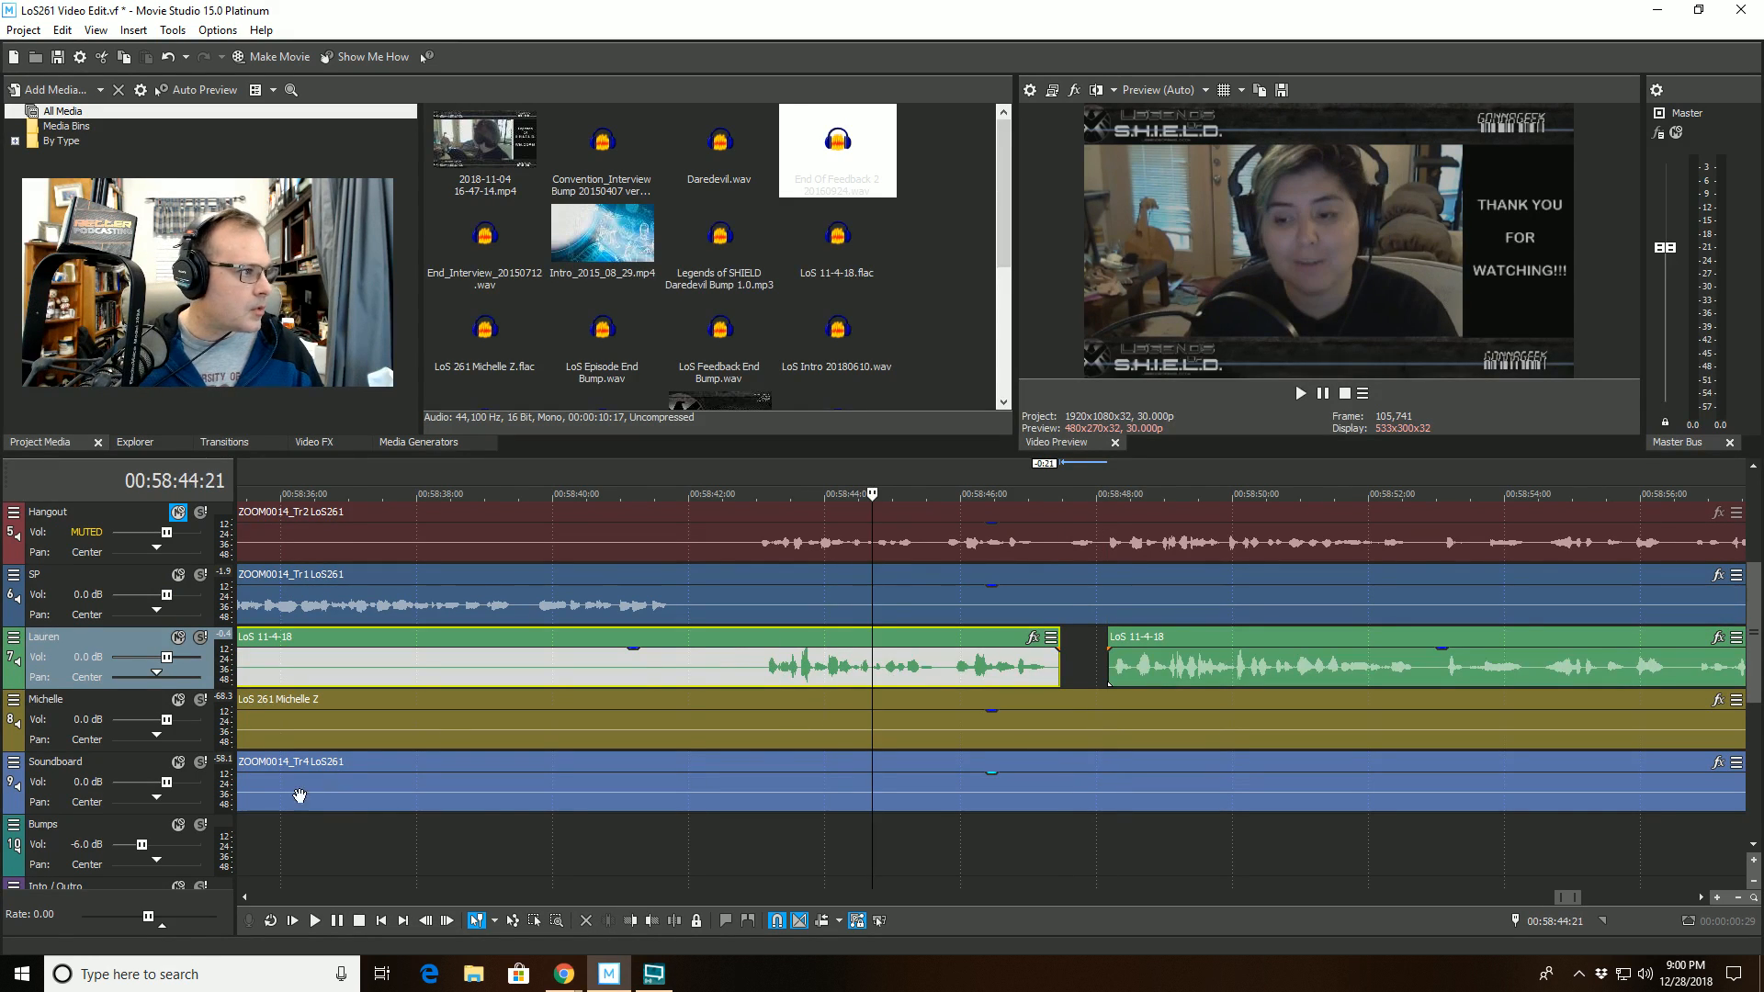
{"action": "key", "text": "space"}
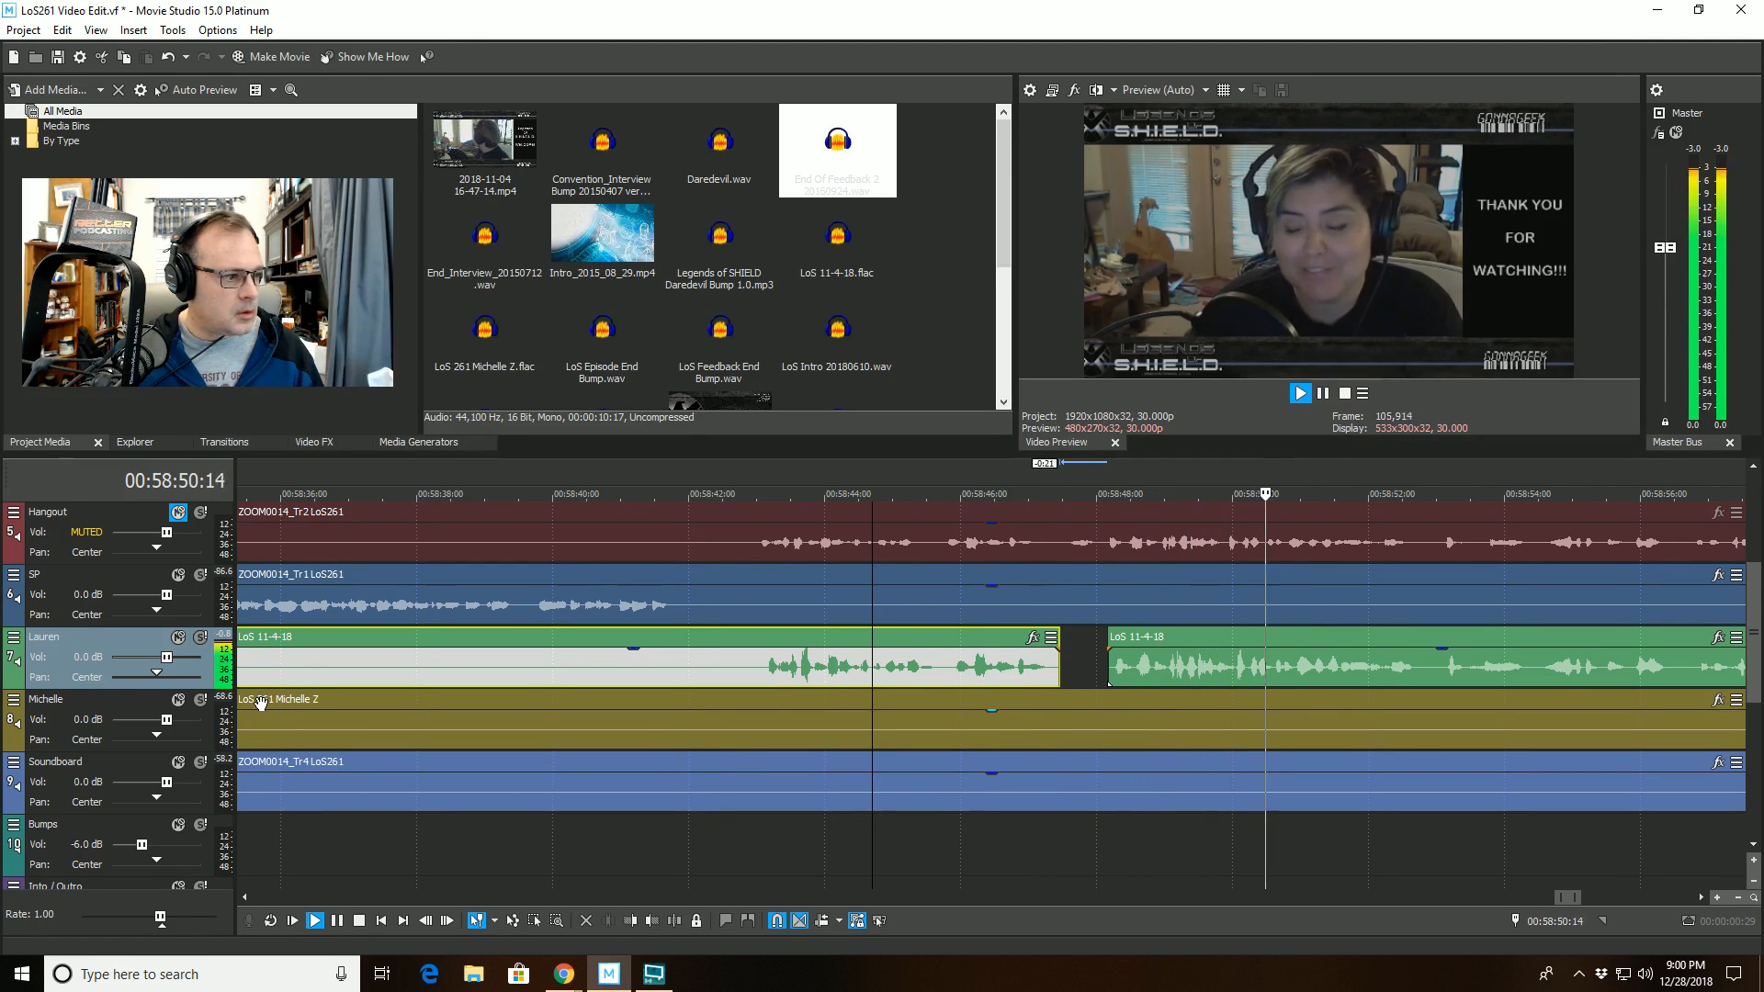
- Listen on past 00:59:06 and cut the SP track's clip between 00:59:05:04 and 00:59:06:14, leaving the gap open
{"action": "scroll", "coordinate": [1319, 716], "scroll_direction": "down", "scroll_amount": 1}
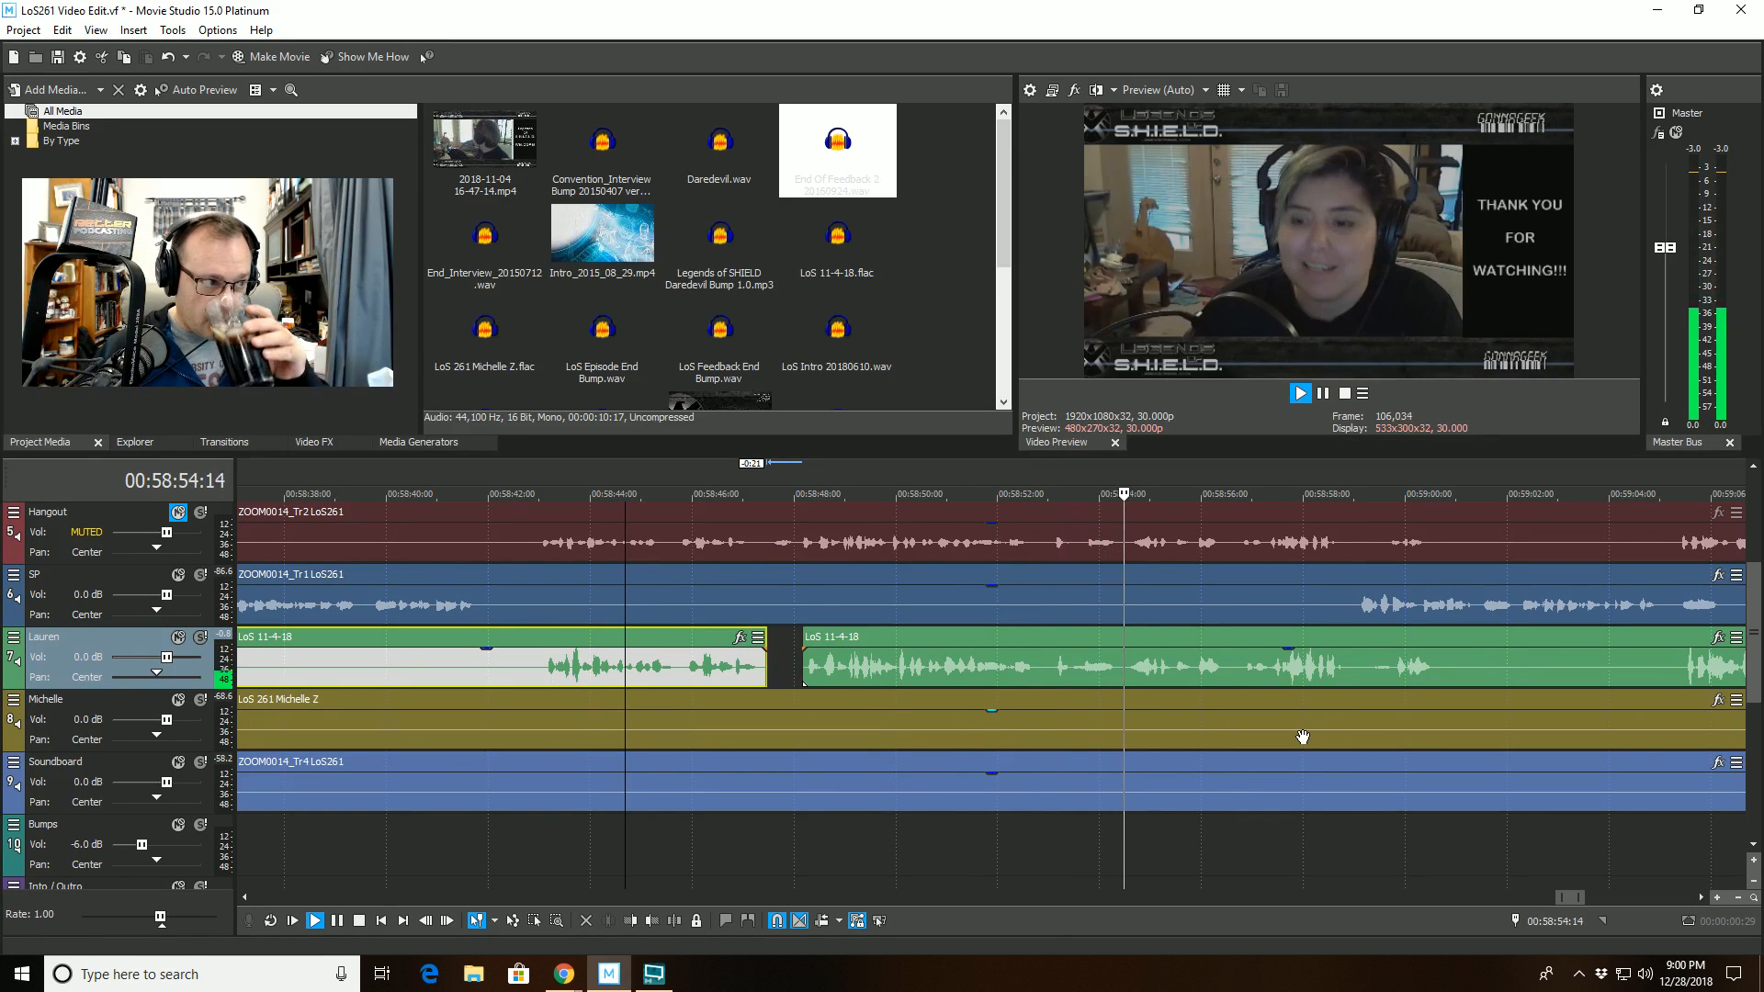
{"action": "scroll", "coordinate": [1299, 738], "scroll_direction": "down", "scroll_amount": 2}
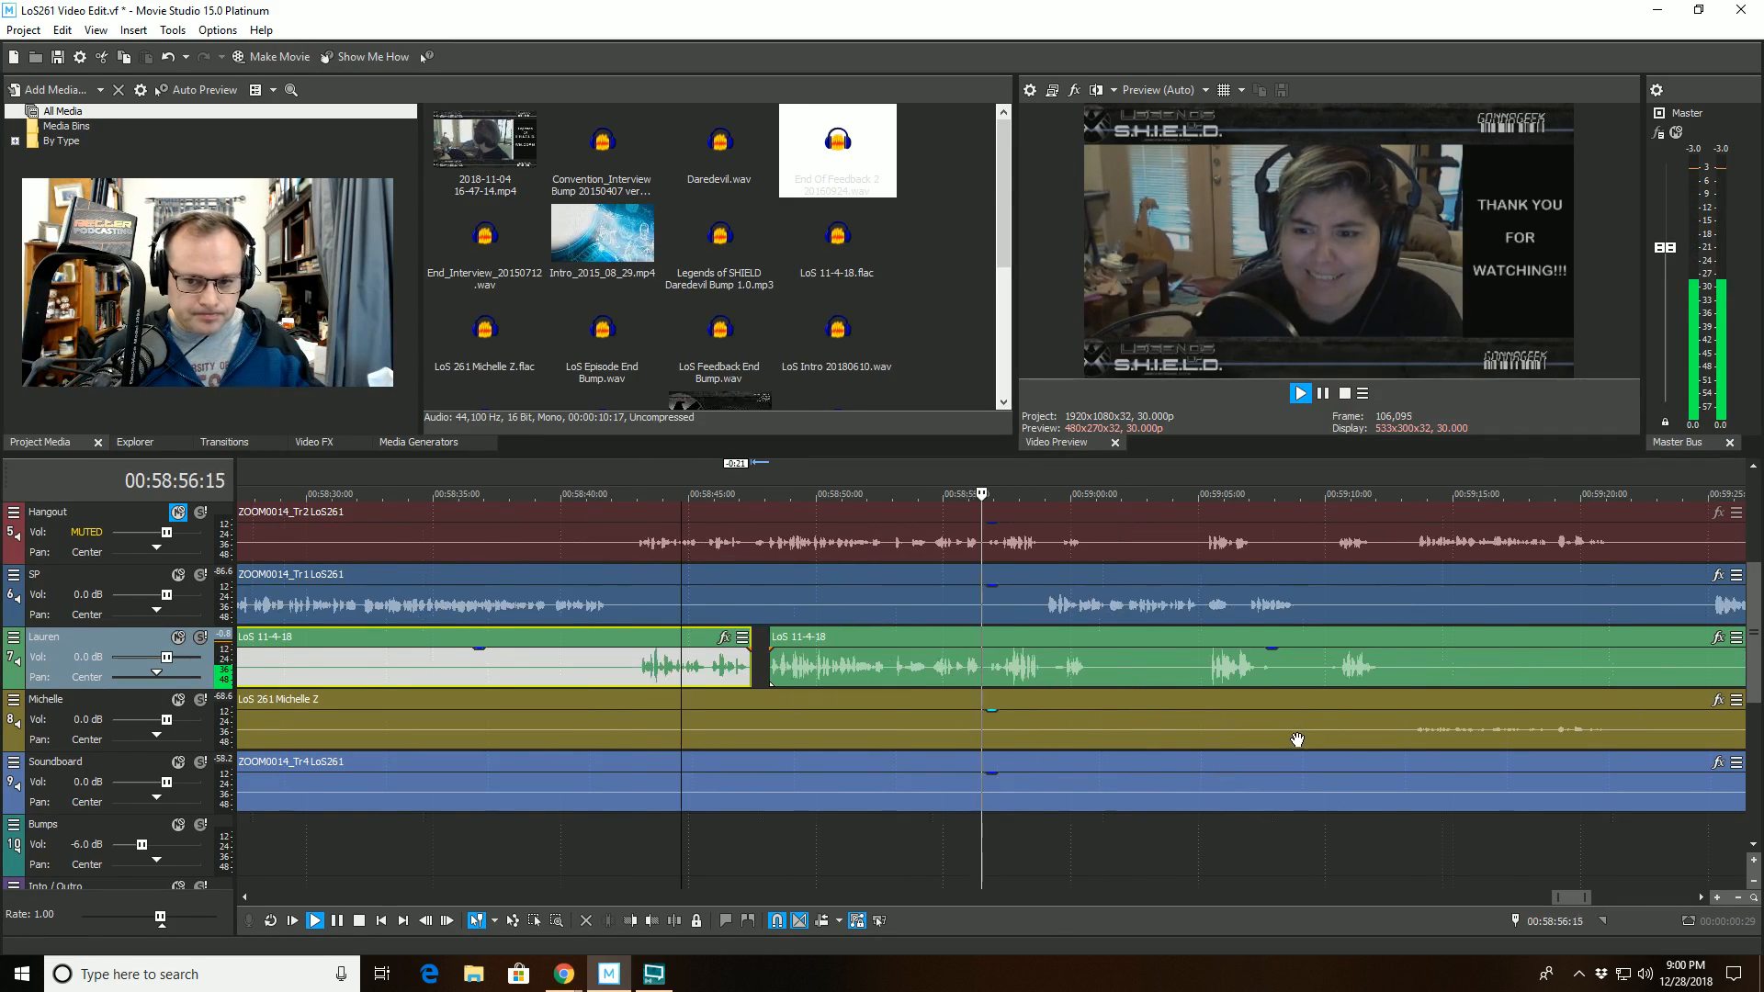
{"action": "scroll", "coordinate": [1293, 738], "scroll_direction": "up", "scroll_amount": 3}
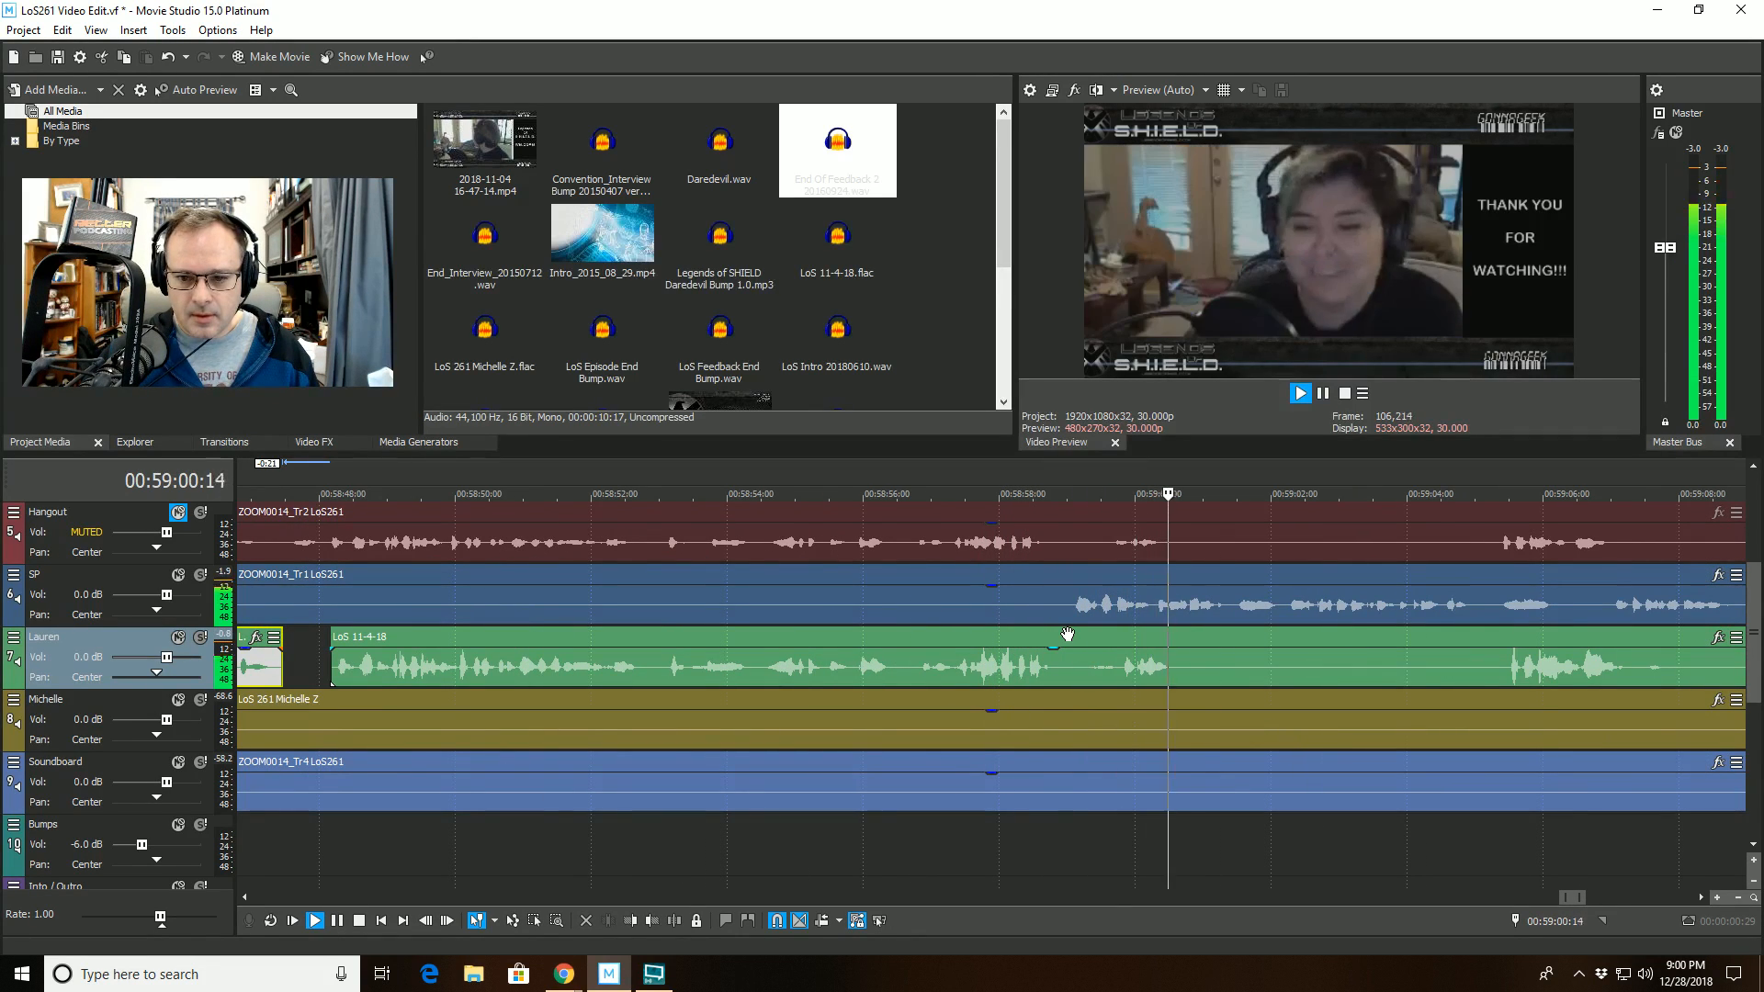
{"action": "scroll", "coordinate": [1065, 637], "scroll_direction": "down", "scroll_amount": 2}
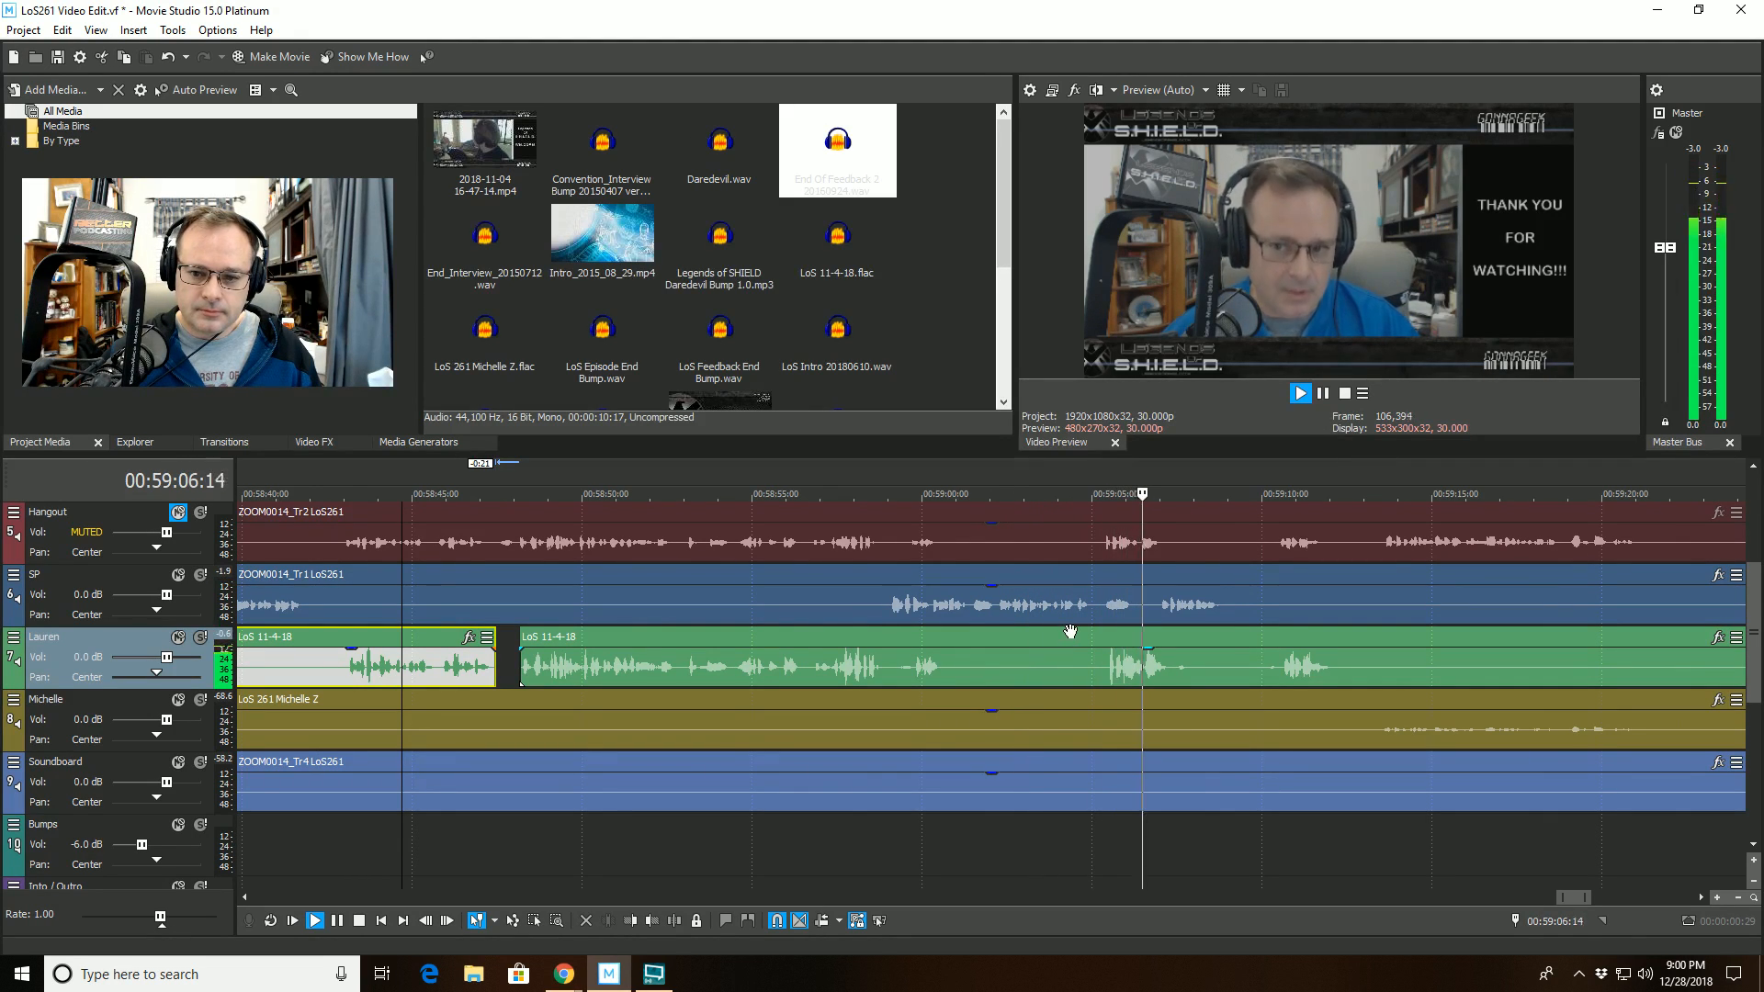
{"action": "left_click", "coordinate": [1097, 590]}
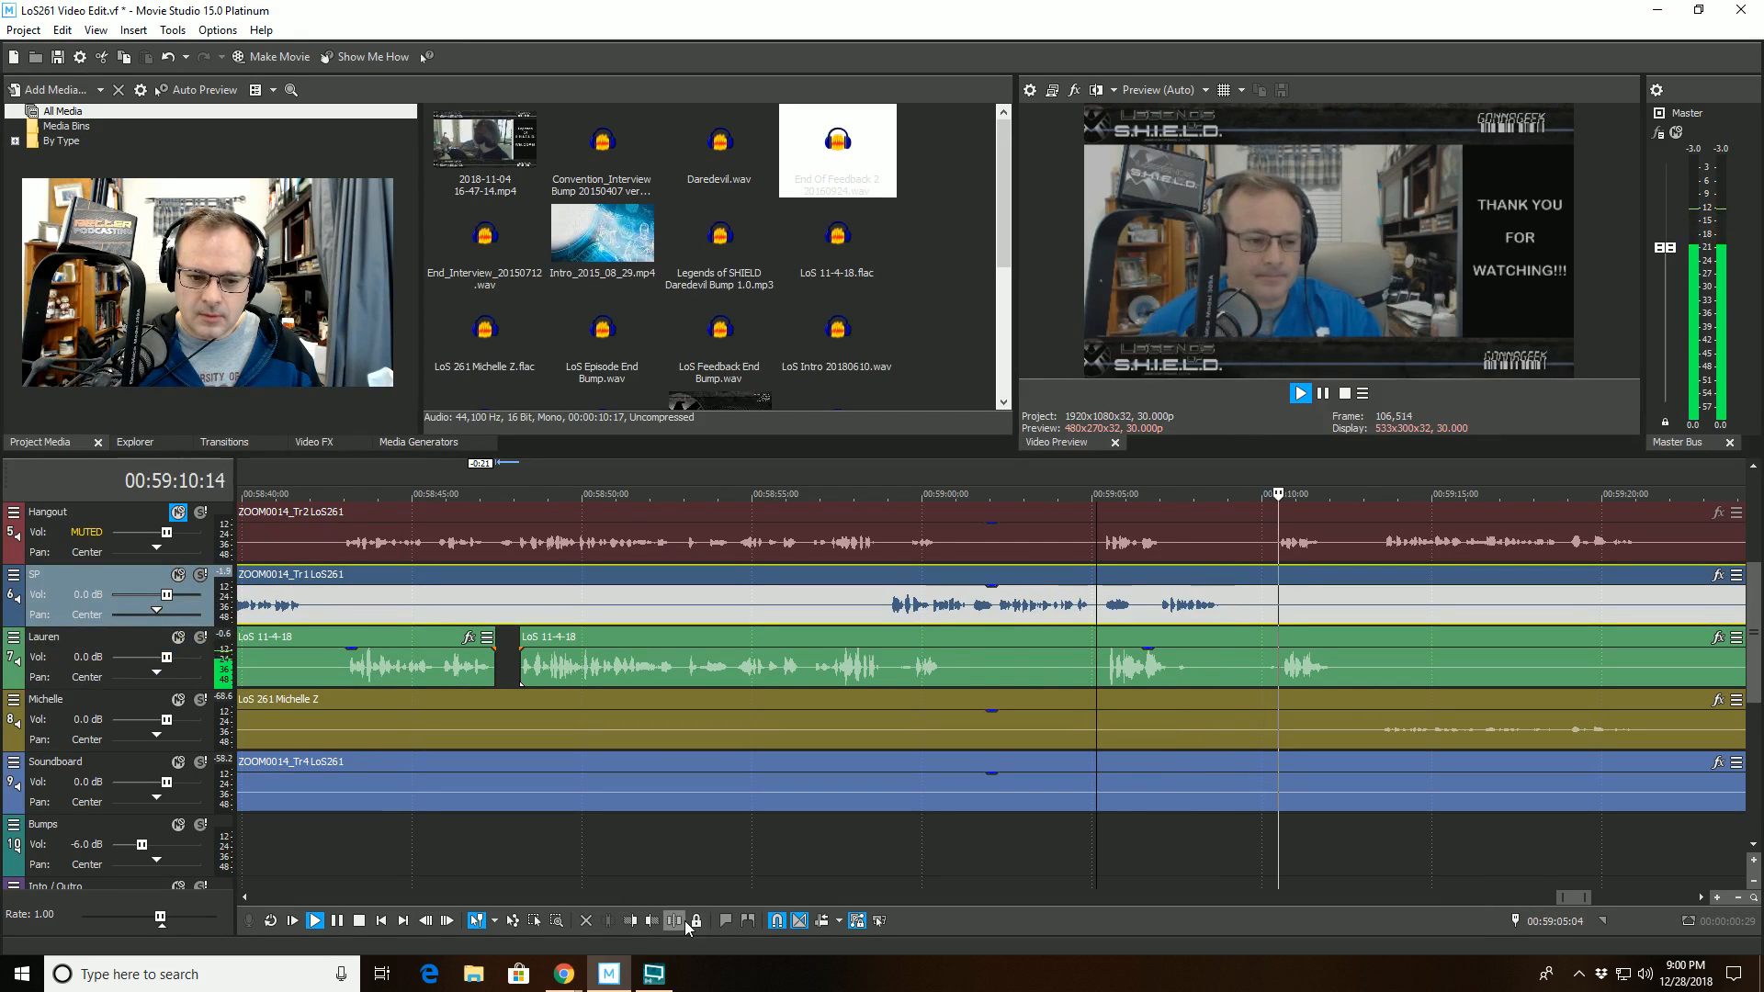
{"action": "left_click", "coordinate": [676, 920]}
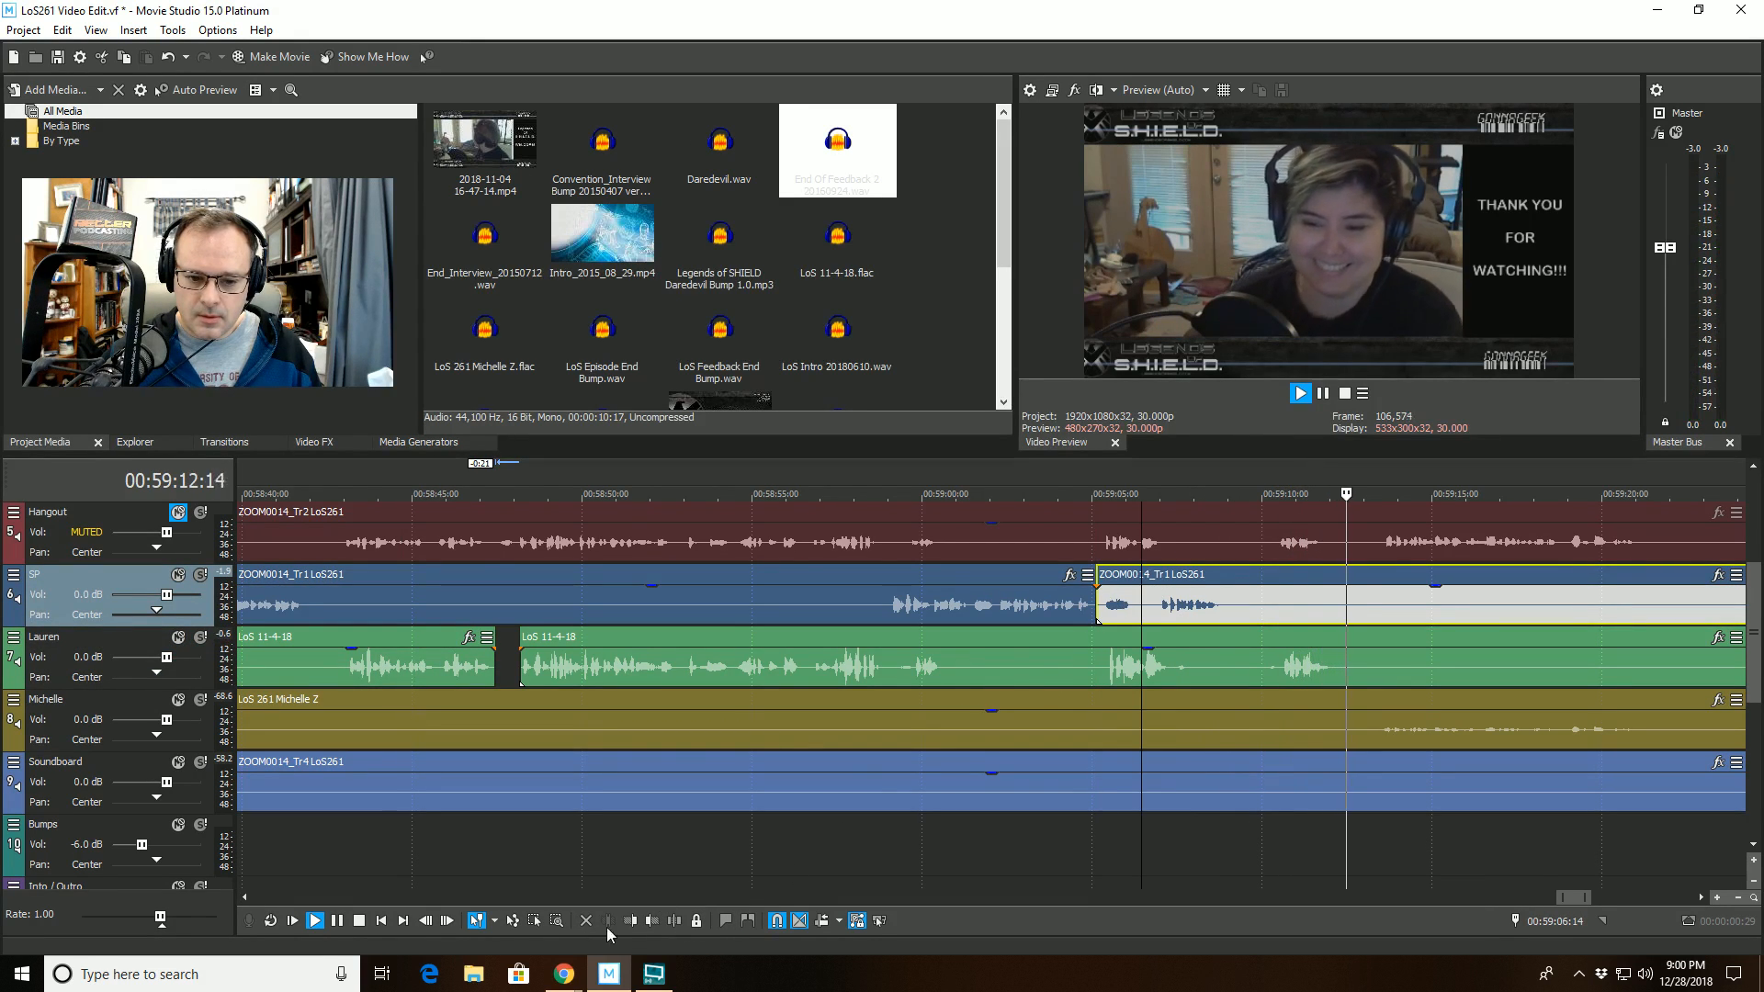
{"action": "left_click", "coordinate": [630, 921]}
{"action": "scroll", "coordinate": [1161, 828], "scroll_direction": "down", "scroll_amount": 2}
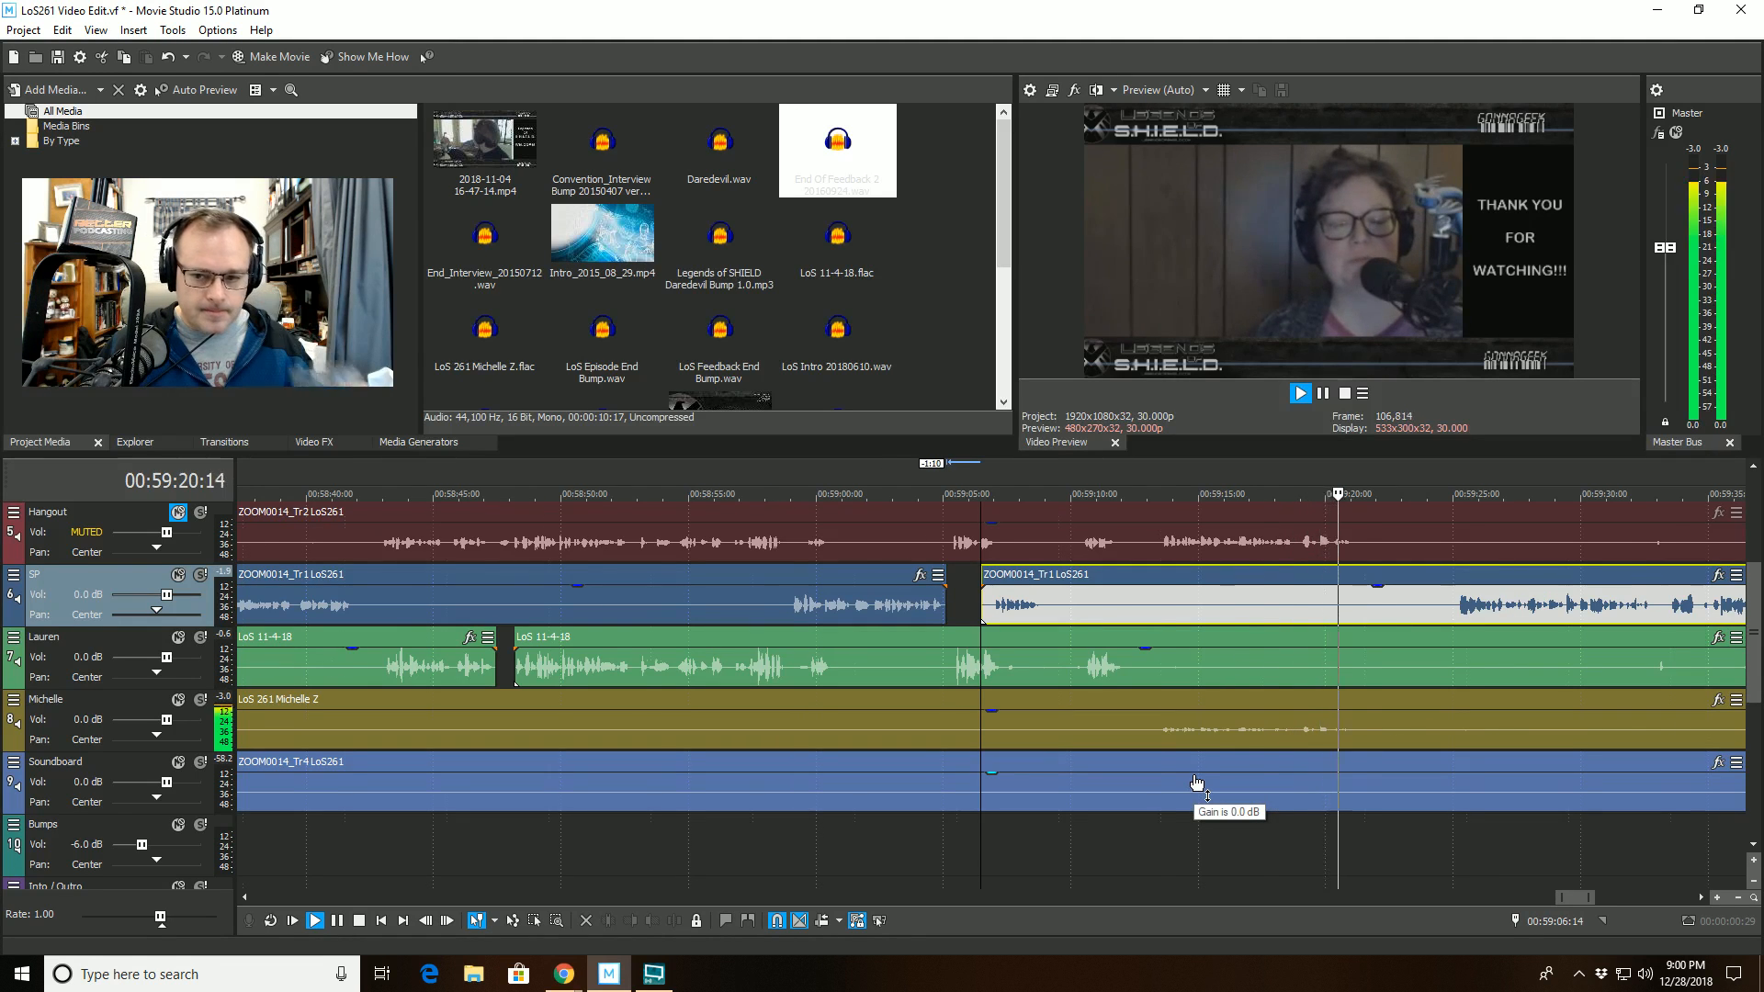
- Listen on to about 00:59:38 and cut the SP track's clip between 00:59:34:21 and 00:59:35:02, leaving the gap open
{"action": "scroll", "coordinate": [1196, 783], "scroll_direction": "up", "scroll_amount": 2}
{"action": "scroll", "coordinate": [1196, 783], "scroll_direction": "down", "scroll_amount": 2}
{"action": "scroll", "coordinate": [1377, 832], "scroll_direction": "down", "scroll_amount": 2}
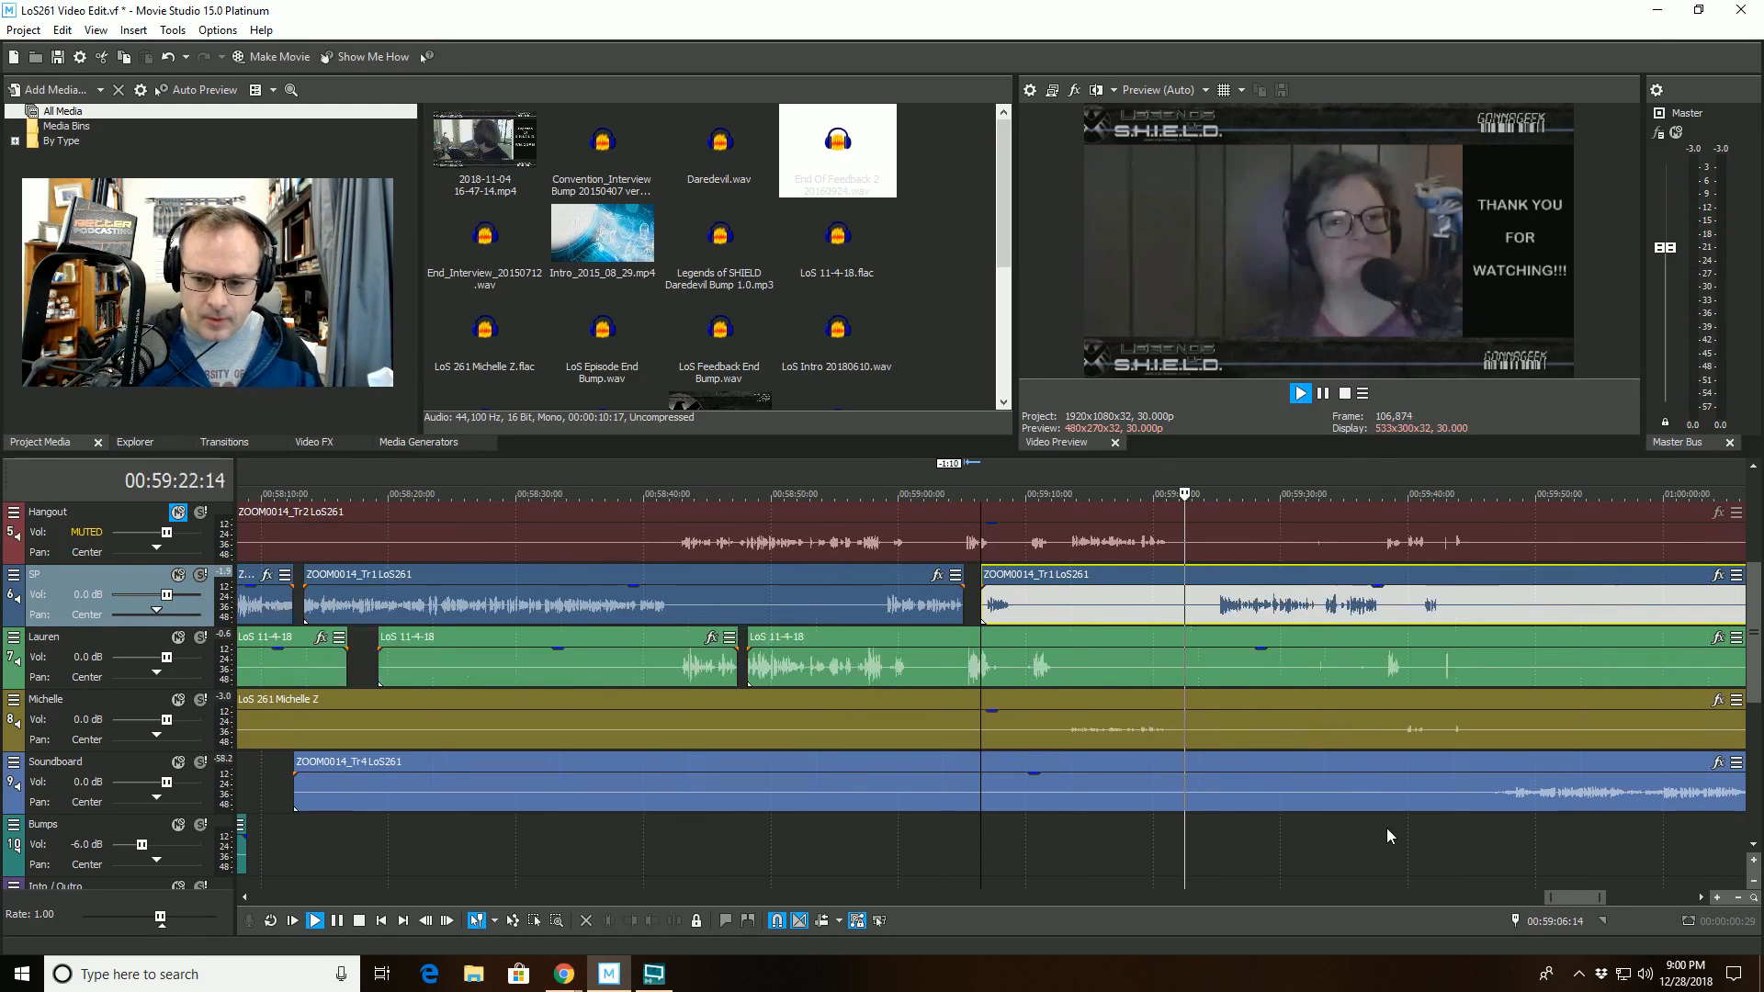
{"action": "left_click", "coordinate": [1375, 836]}
{"action": "scroll", "coordinate": [1375, 836], "scroll_direction": "up", "scroll_amount": 3}
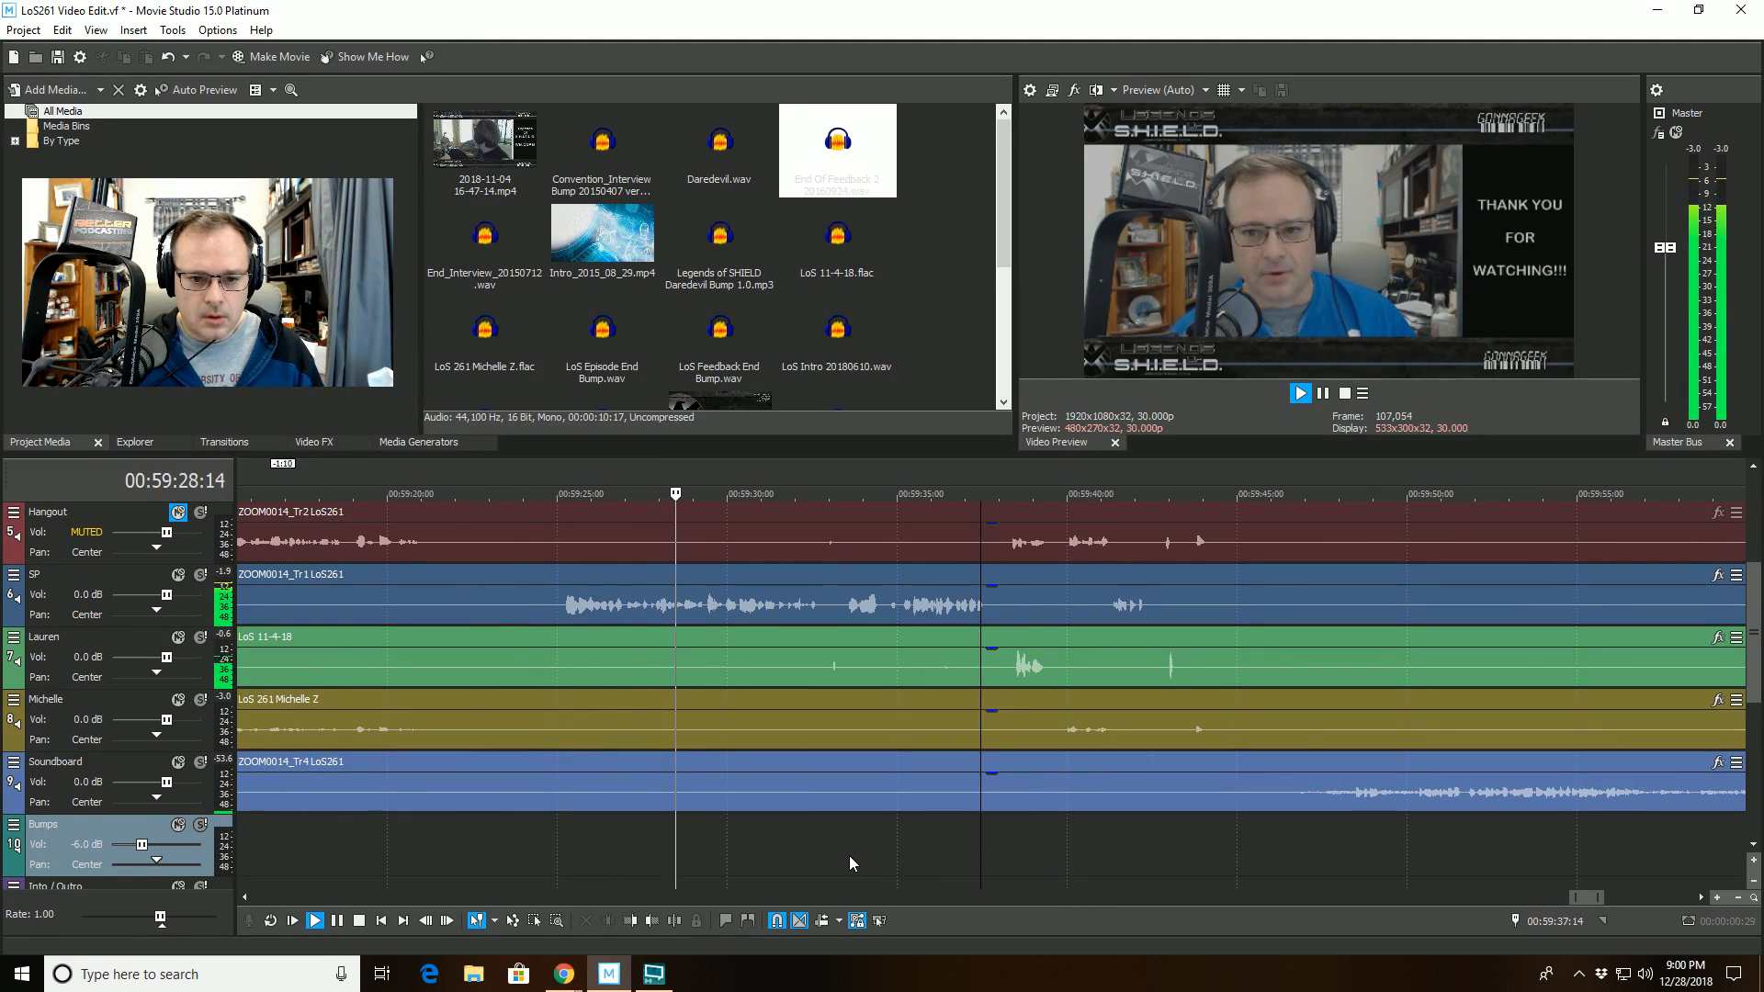
{"action": "scroll", "coordinate": [830, 867], "scroll_direction": "up", "scroll_amount": 2}
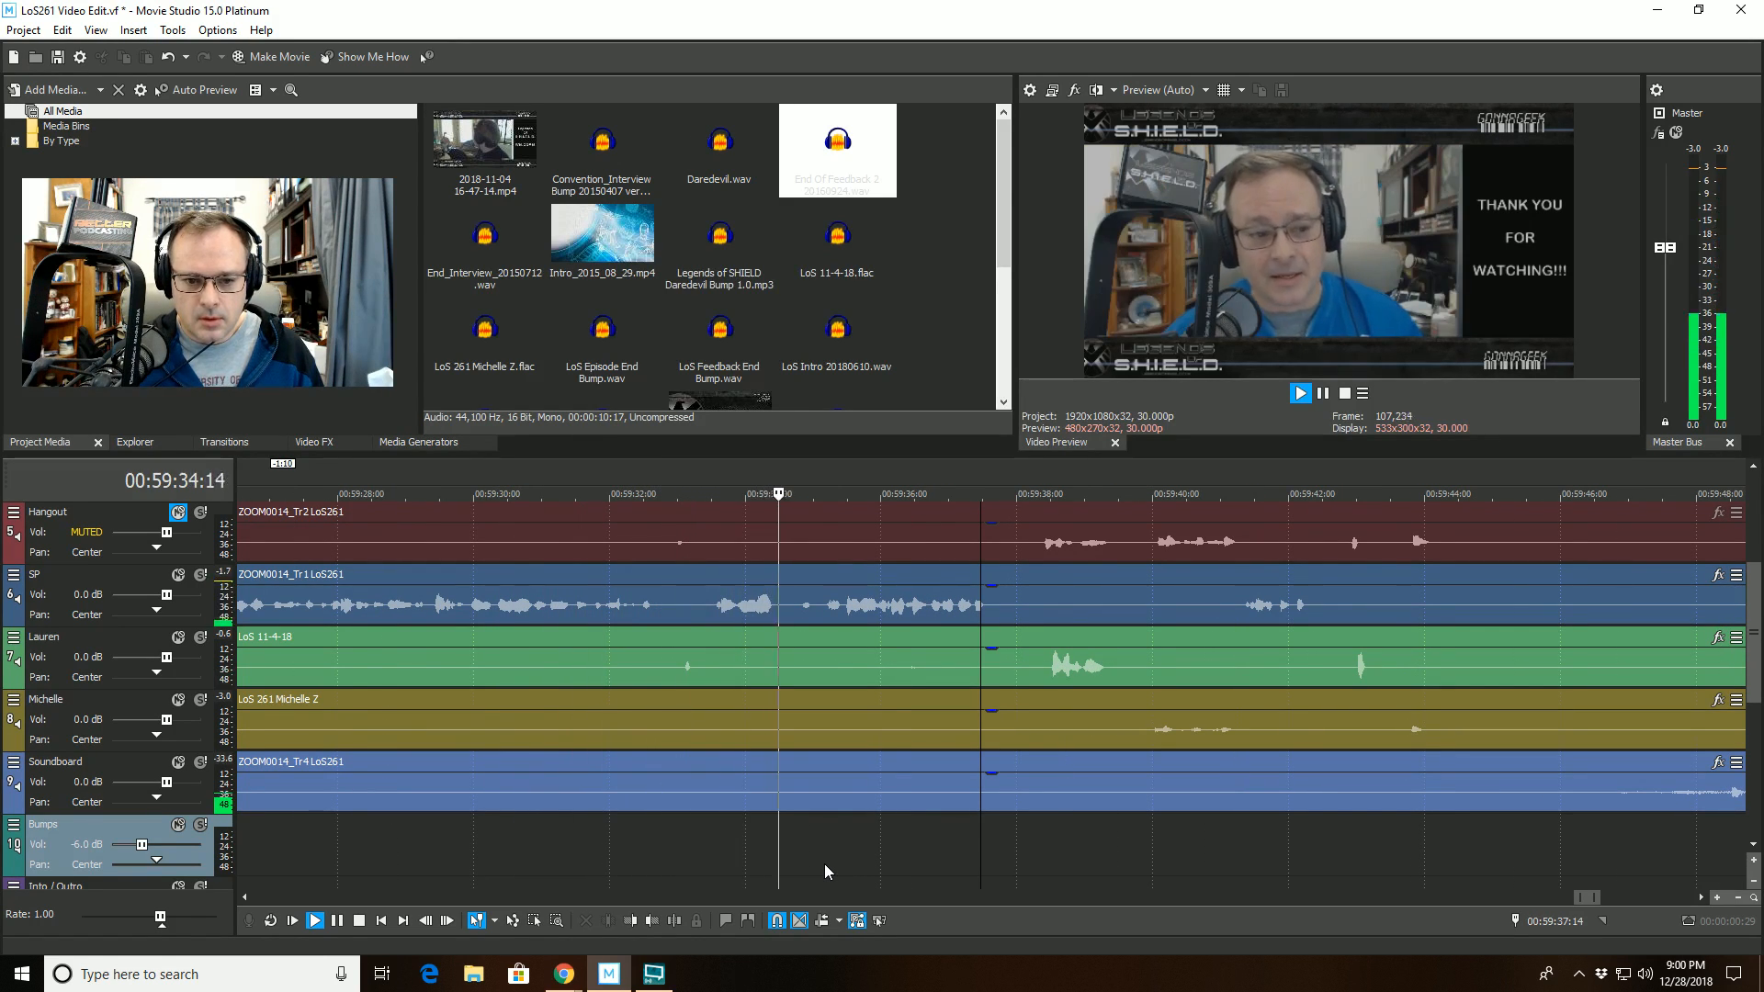
{"action": "scroll", "coordinate": [824, 863], "scroll_direction": "down", "scroll_amount": 2}
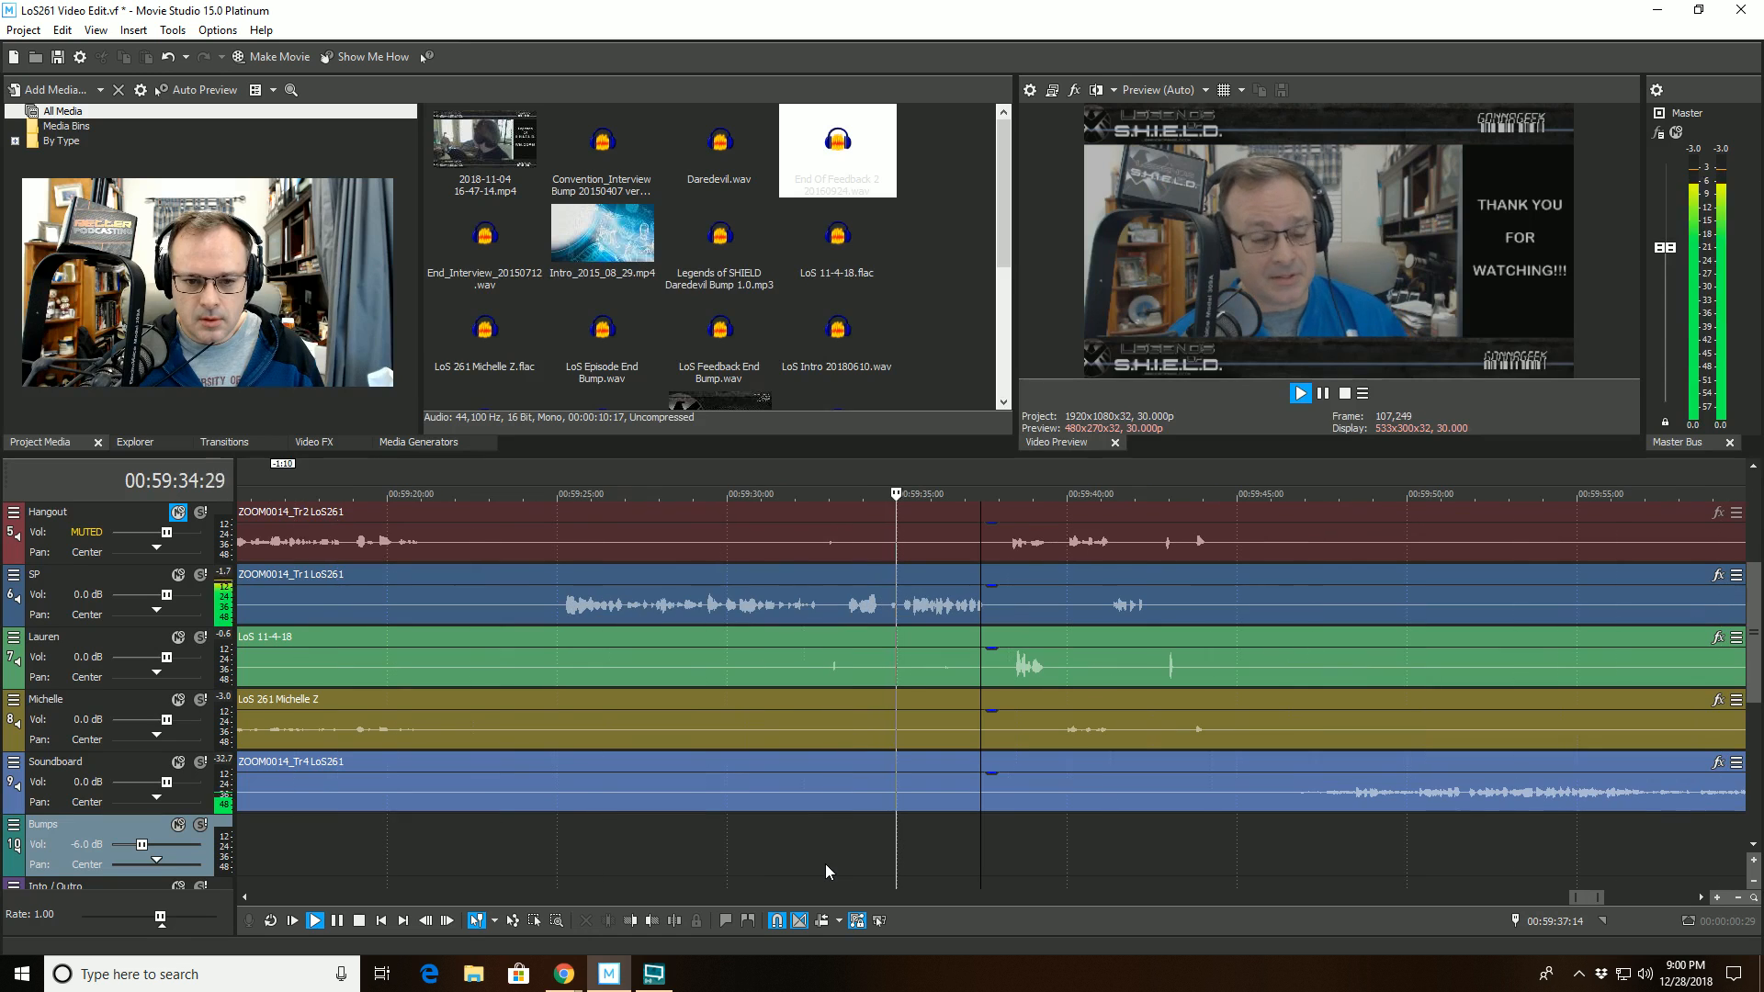
{"action": "left_click", "coordinate": [888, 574]}
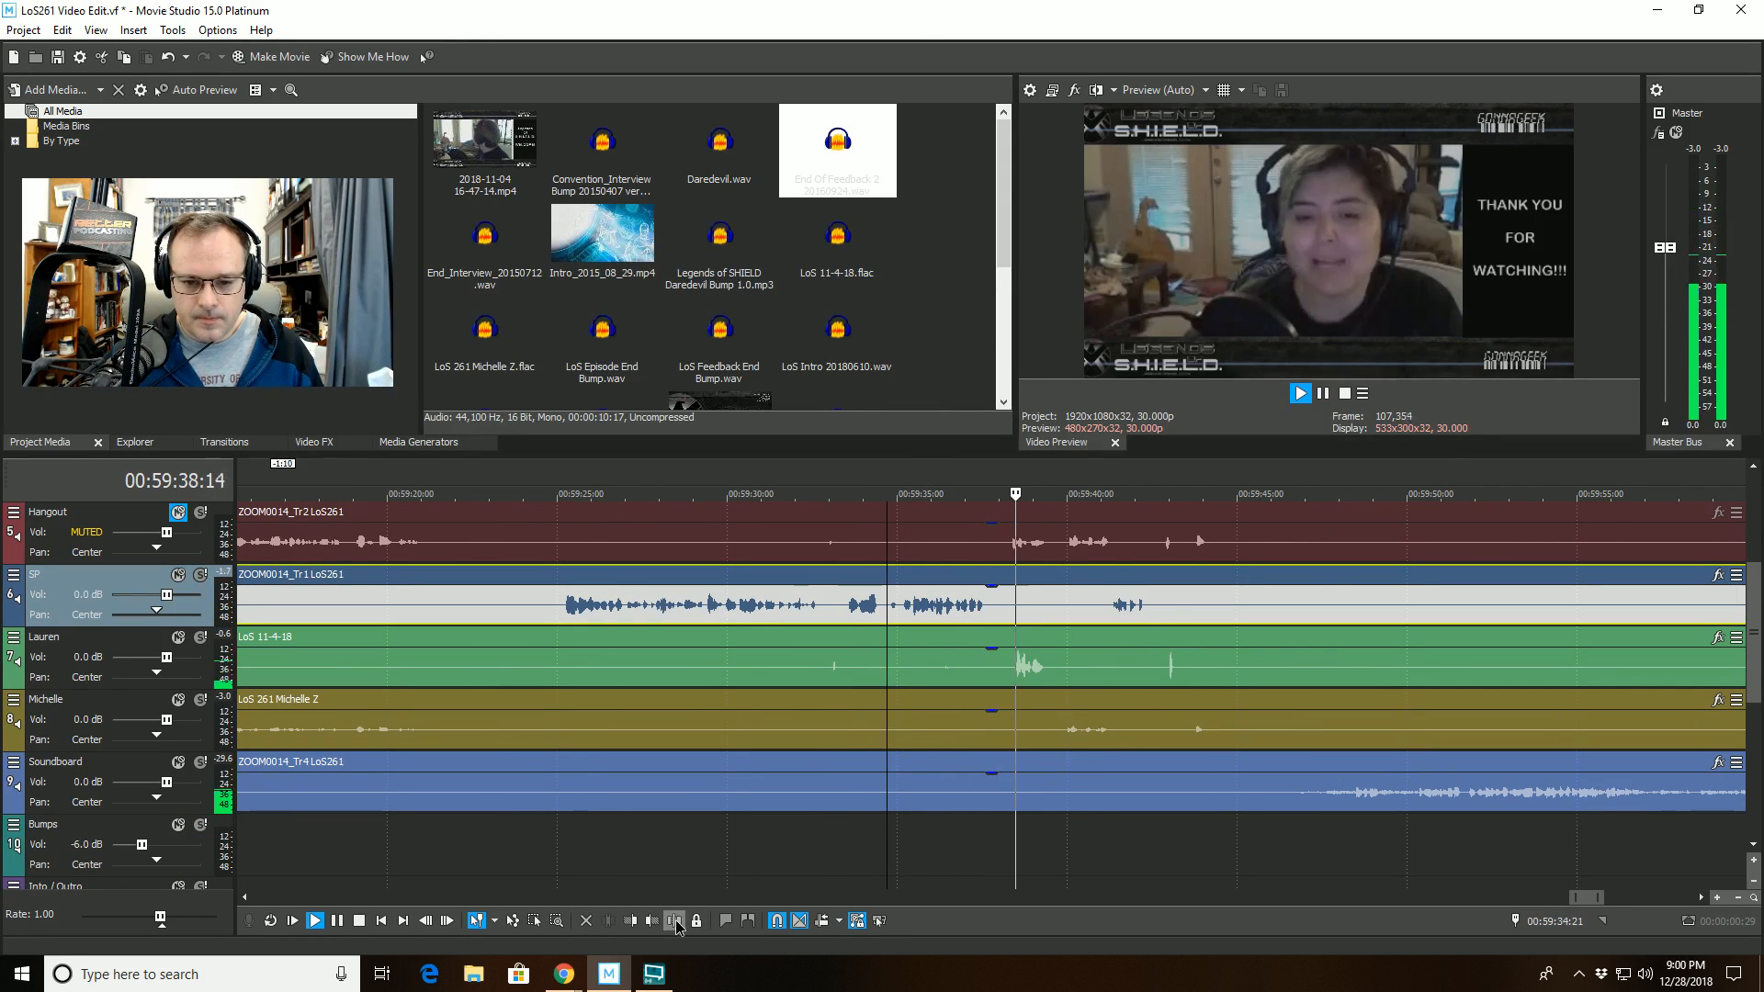
{"action": "left_click", "coordinate": [675, 921]}
{"action": "scroll", "coordinate": [867, 728], "scroll_direction": "up", "scroll_amount": 3}
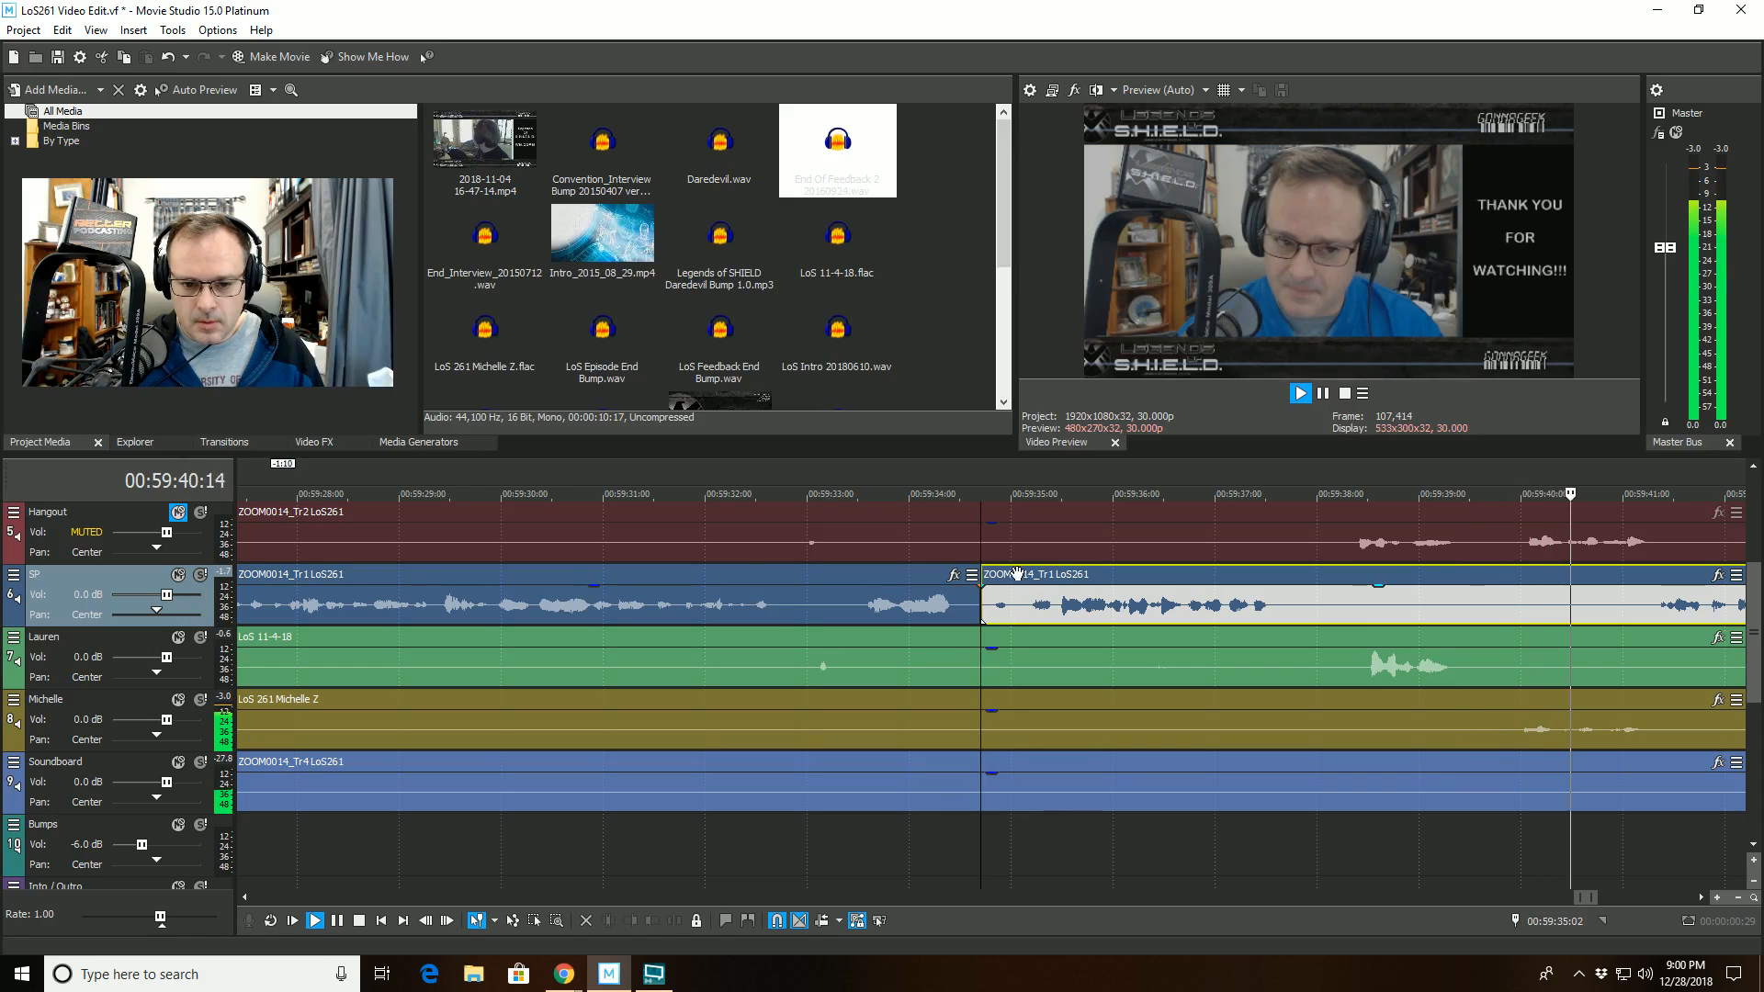
{"action": "scroll", "coordinate": [827, 835], "scroll_direction": "down", "scroll_amount": 4}
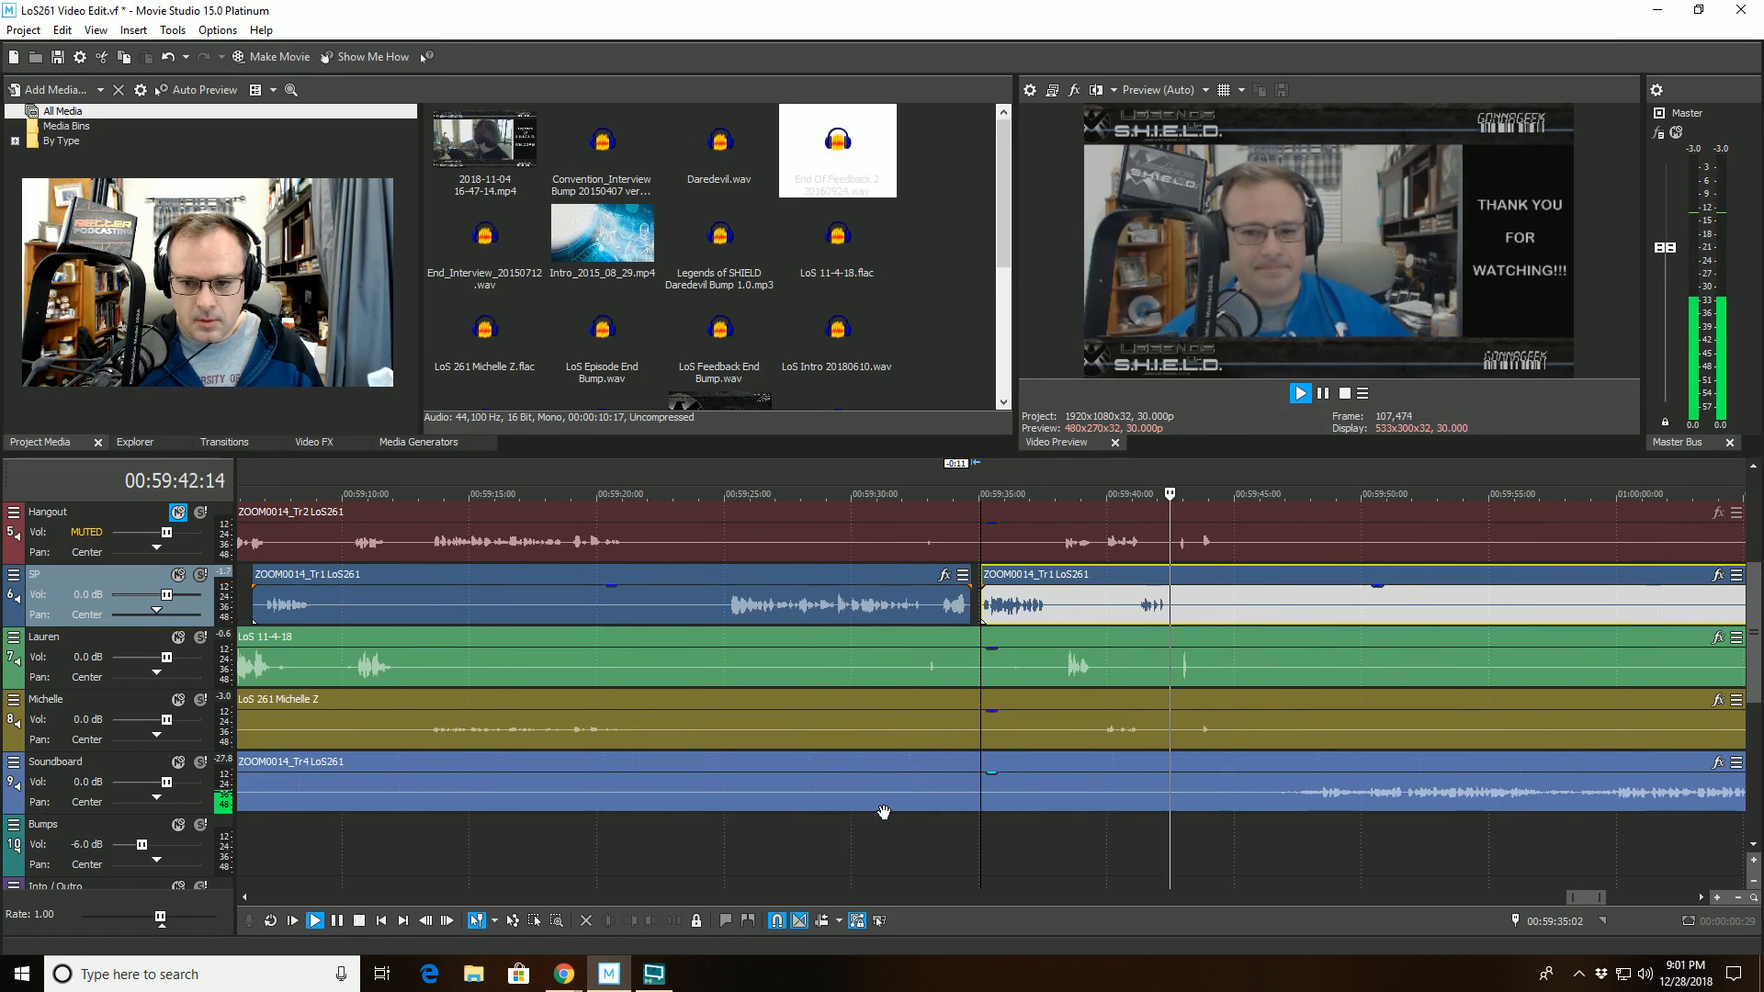
- Stop playback and place LoS Outro S5 20180115 live version.wav on the Bumps track, roughly under the music recorded on the Soundboard track
{"action": "scroll", "coordinate": [884, 813], "scroll_direction": "down", "scroll_amount": 6}
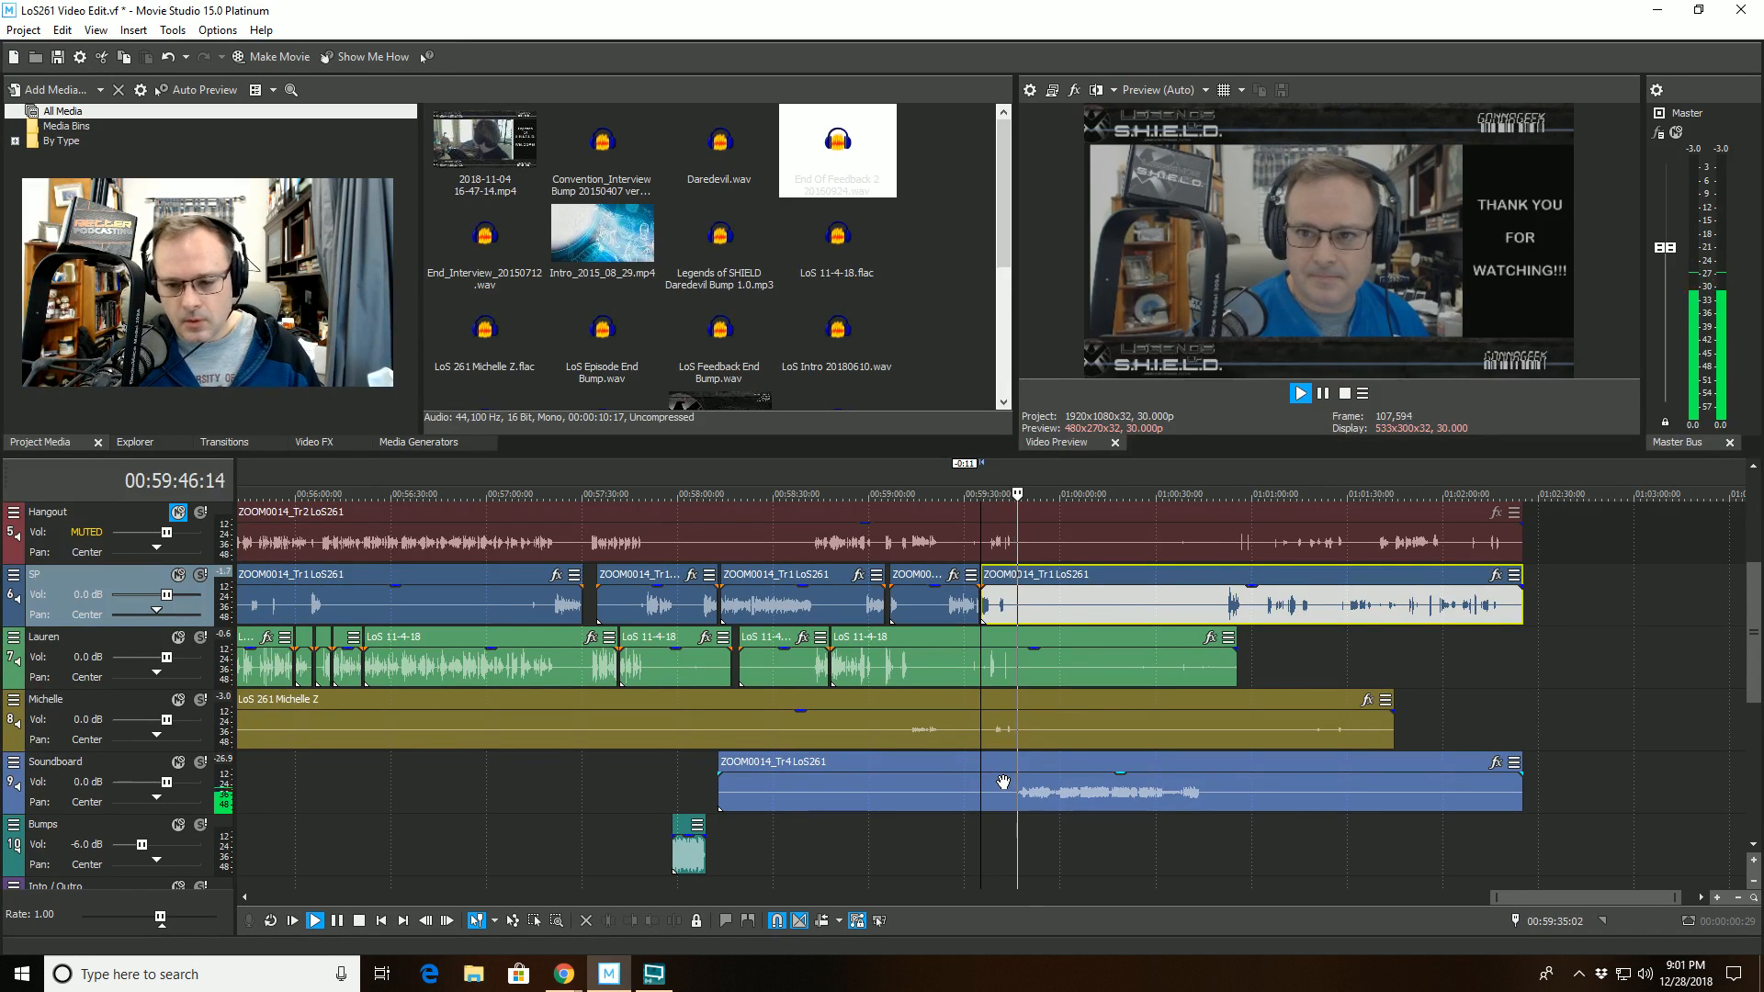
{"action": "key", "text": "space"}
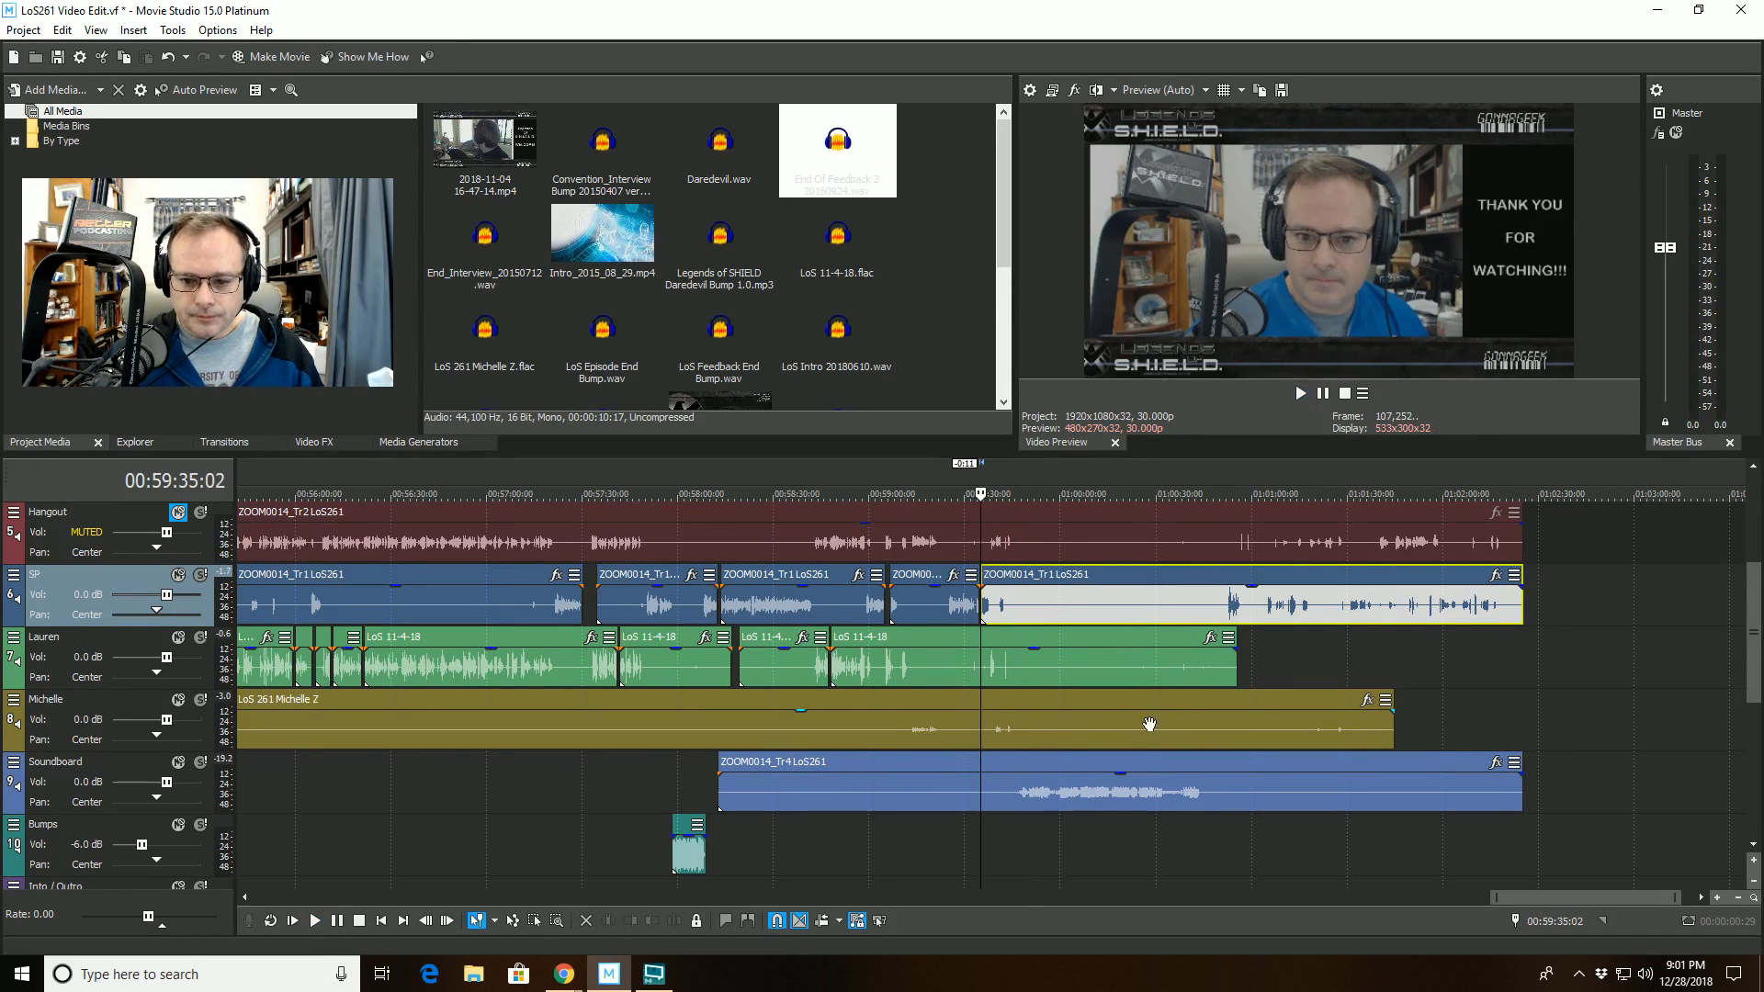
{"action": "left_click_drag", "start_coordinate": [1752, 614], "coordinate": [1739, 684]}
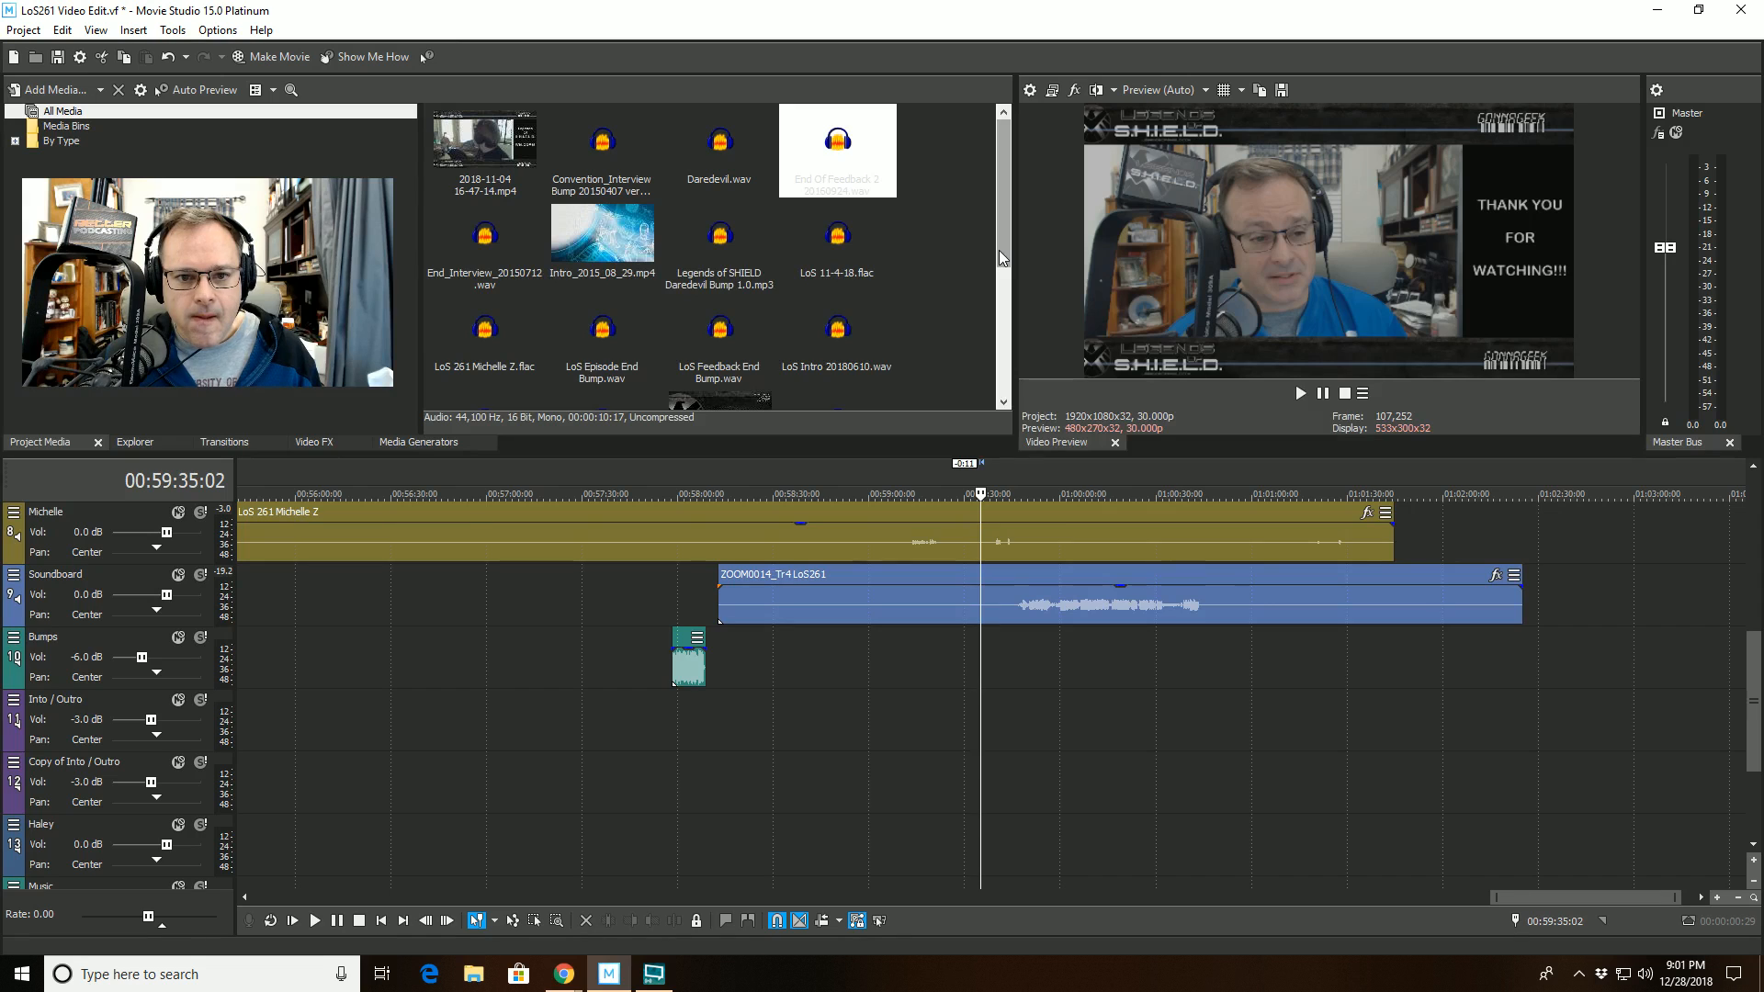
{"action": "scroll", "coordinate": [1001, 258], "scroll_direction": "down", "scroll_amount": 3}
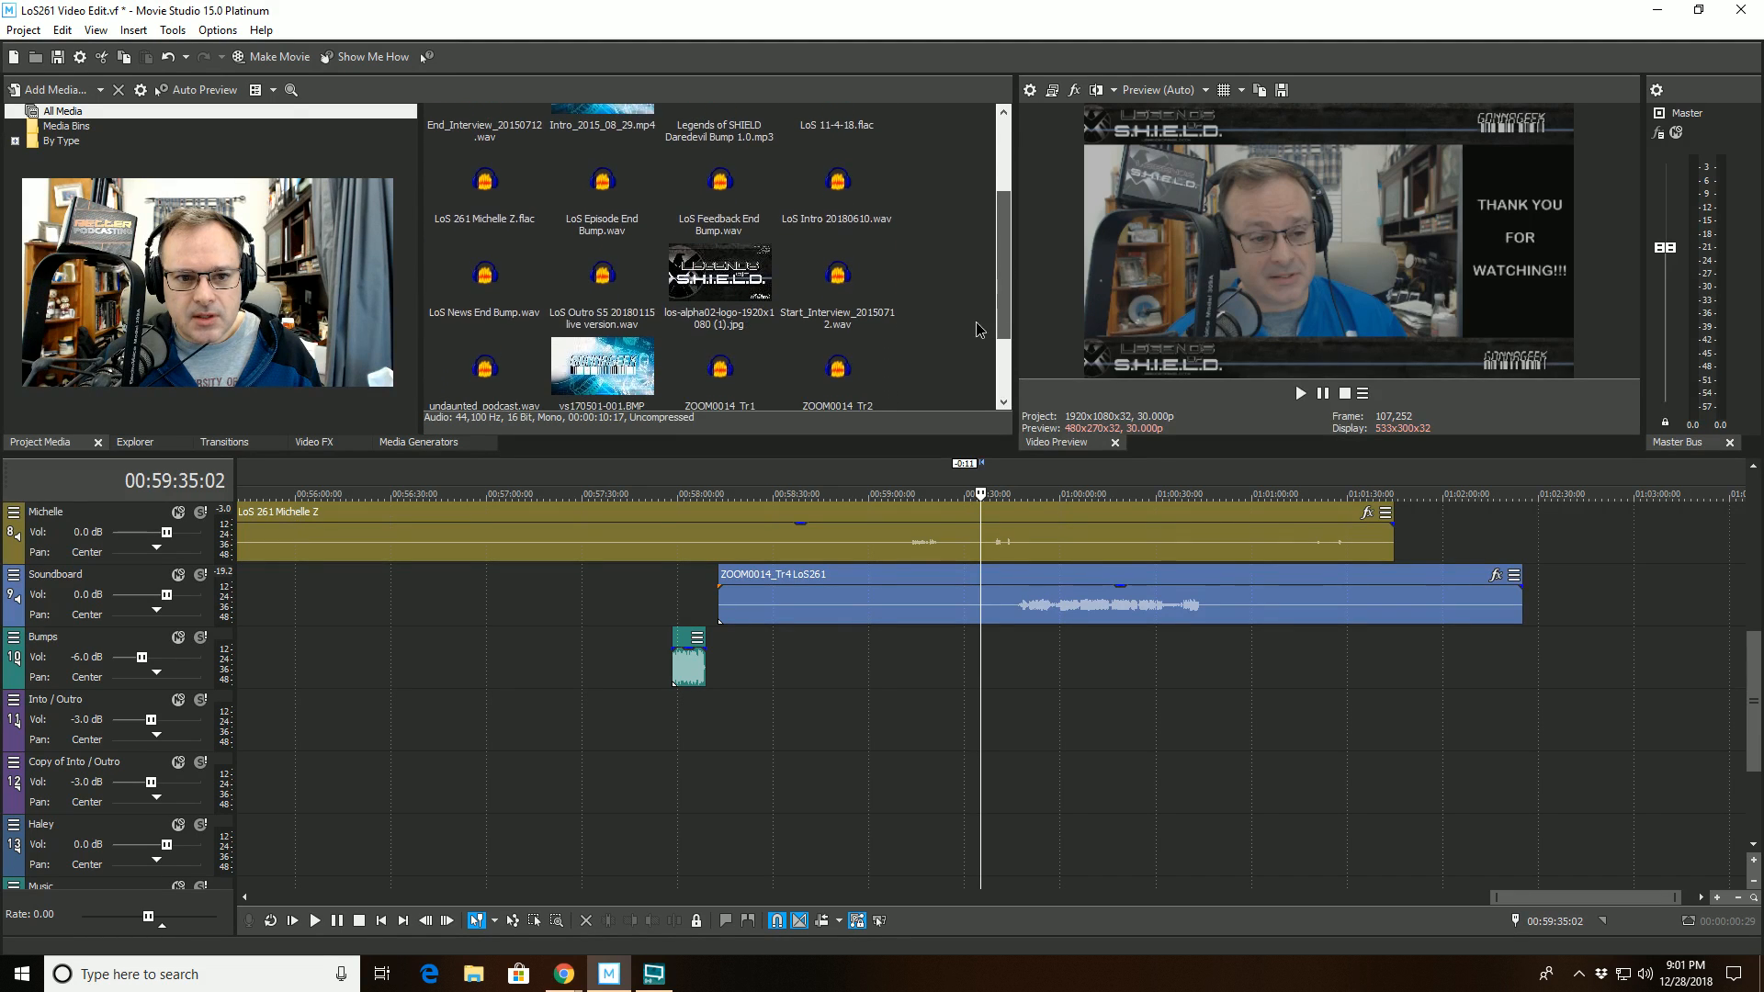
{"action": "left_click_drag", "start_coordinate": [577, 277], "coordinate": [965, 662]}
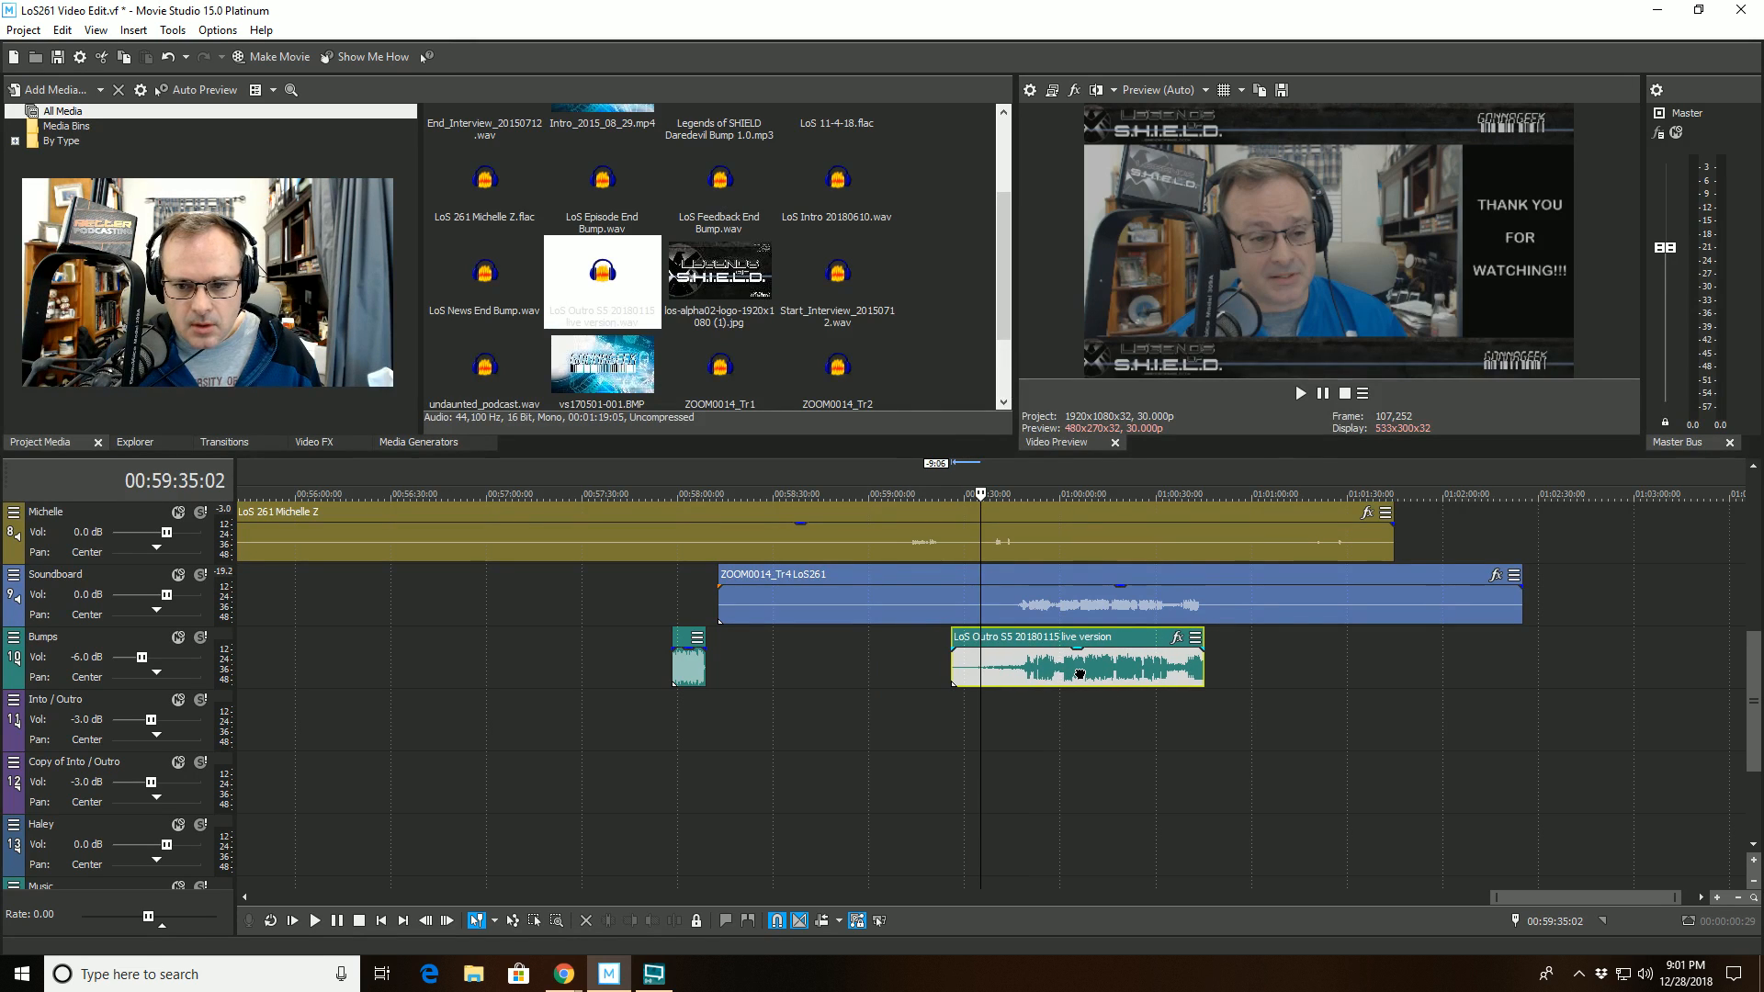
- Align the outro clip on the Bumps track with the Soundboard recording, matching their waveforms at the sound onset near 01:00:38:22
{"action": "left_click", "coordinate": [1197, 493]}
{"action": "scroll", "coordinate": [1134, 578], "scroll_direction": "up", "scroll_amount": 10}
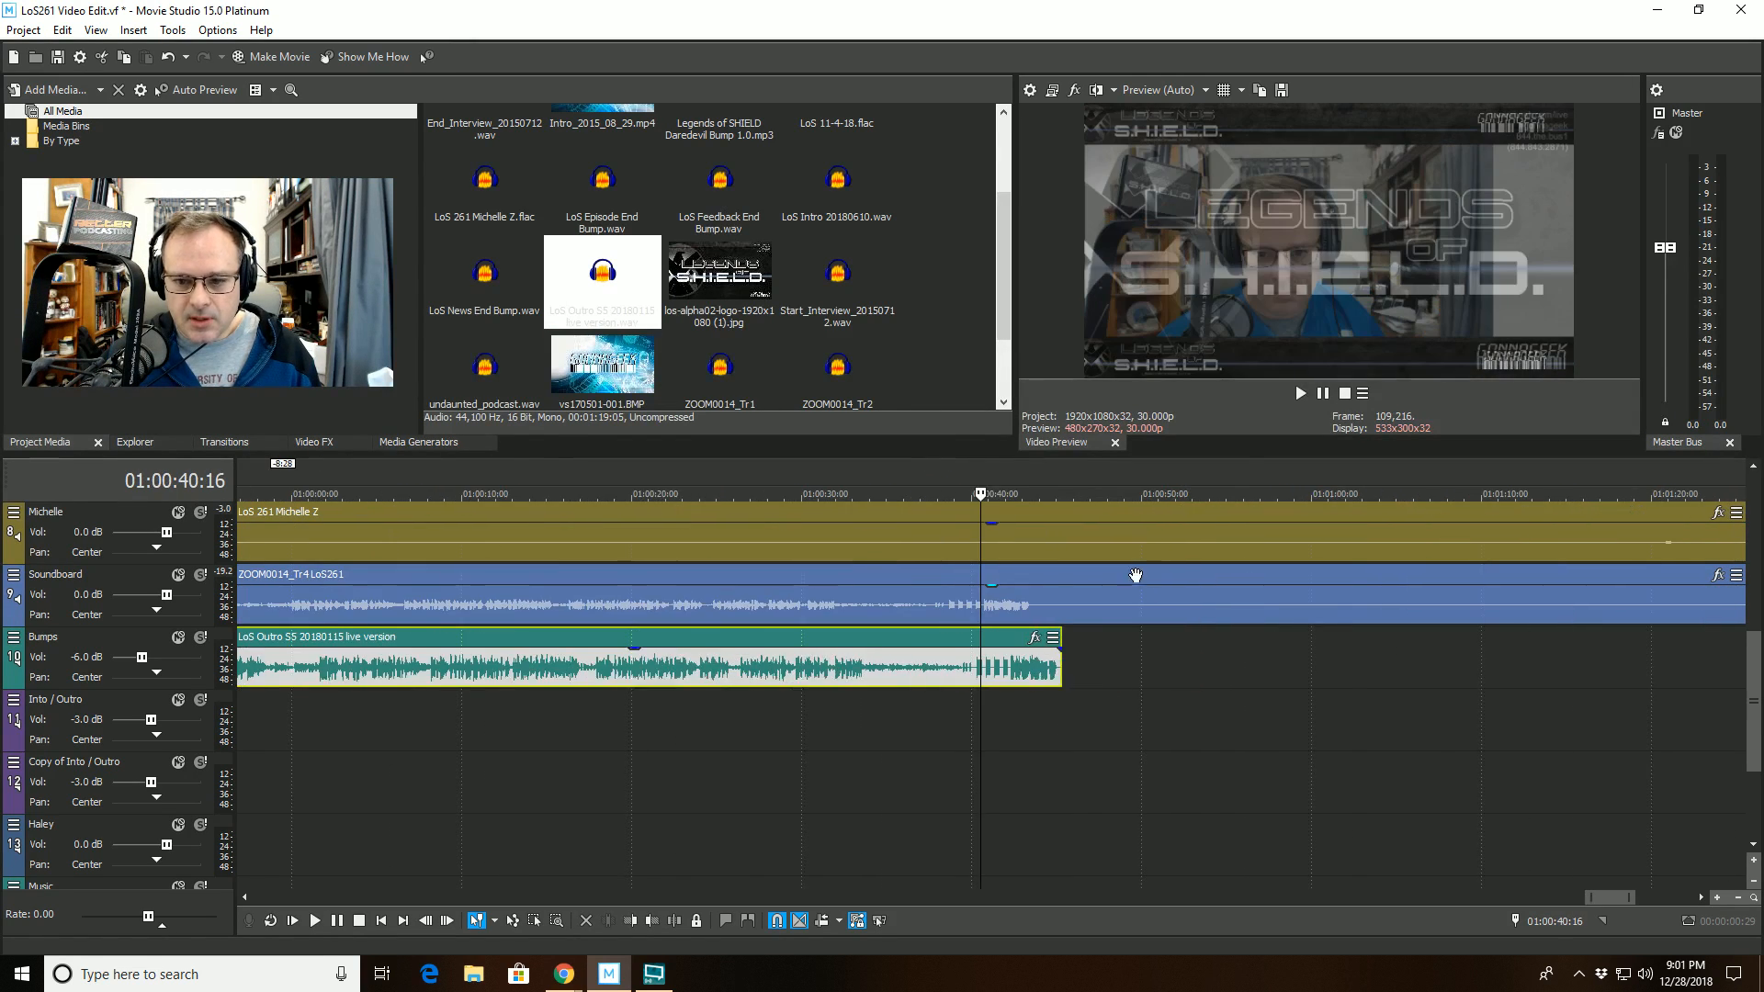
{"action": "left_click_drag", "start_coordinate": [994, 665], "coordinate": [945, 657]}
{"action": "left_click", "coordinate": [859, 506]}
{"action": "scroll", "coordinate": [851, 517], "scroll_direction": "up", "scroll_amount": 10}
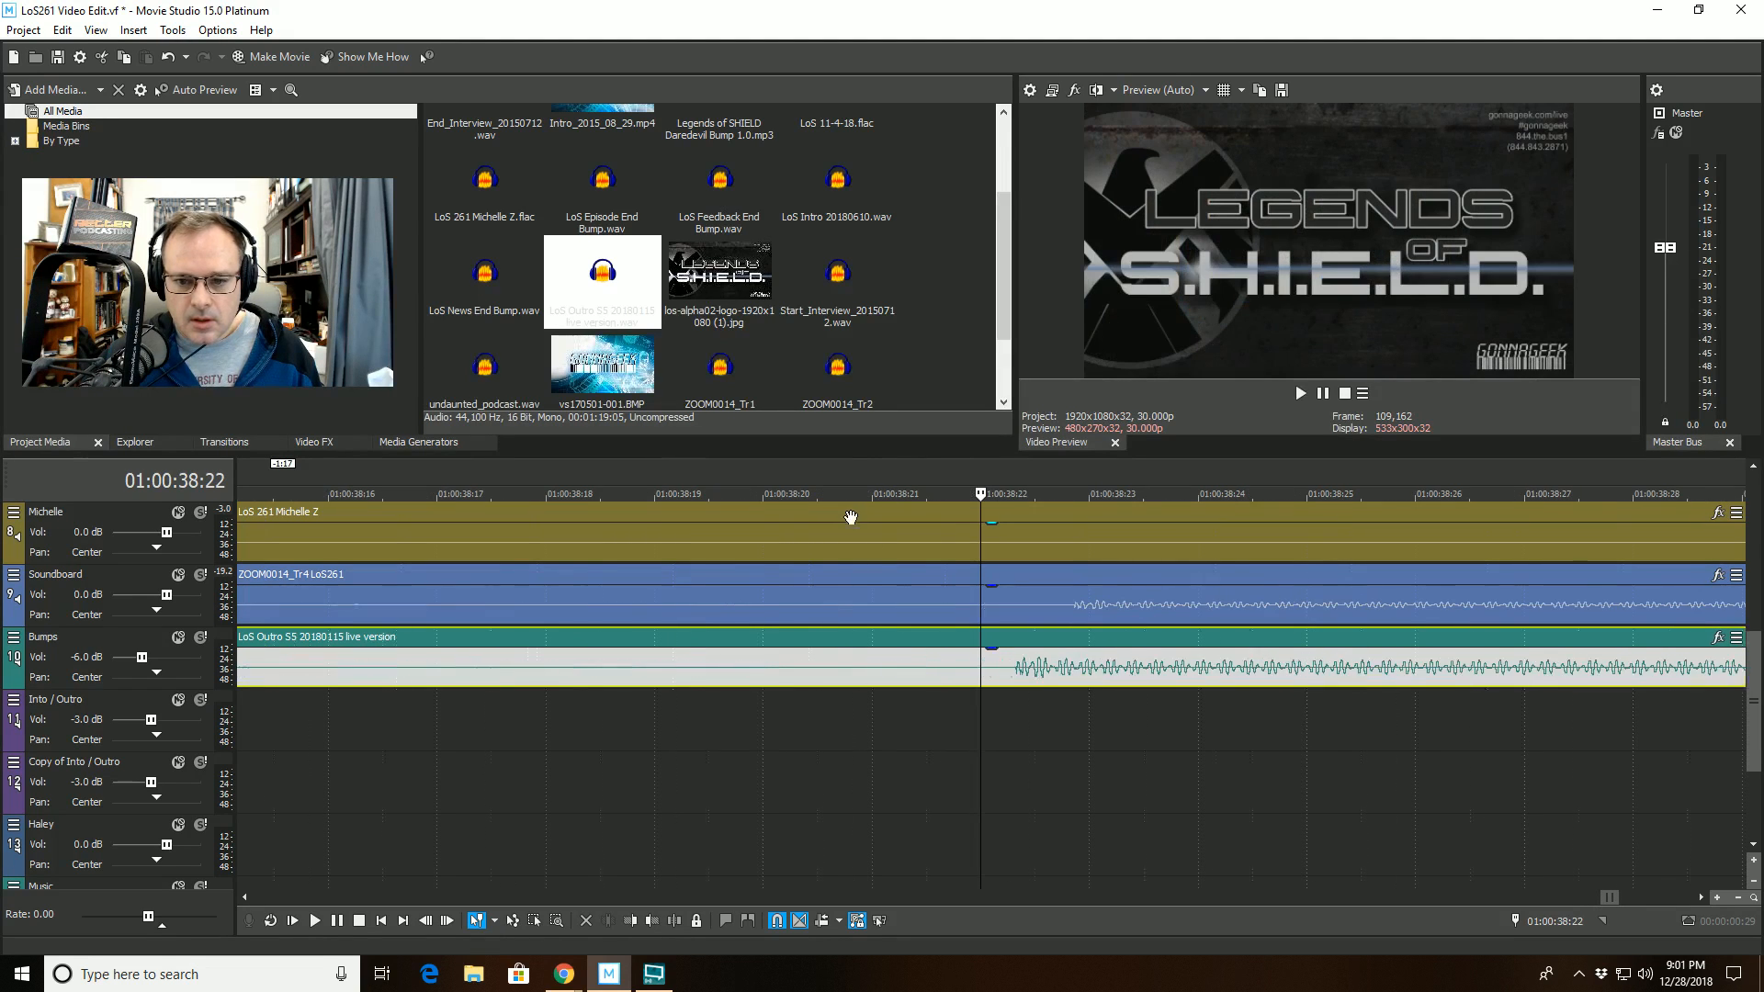
{"action": "left_click_drag", "start_coordinate": [1072, 667], "coordinate": [1127, 669]}
{"action": "scroll", "coordinate": [1035, 551], "scroll_direction": "up", "scroll_amount": 3}
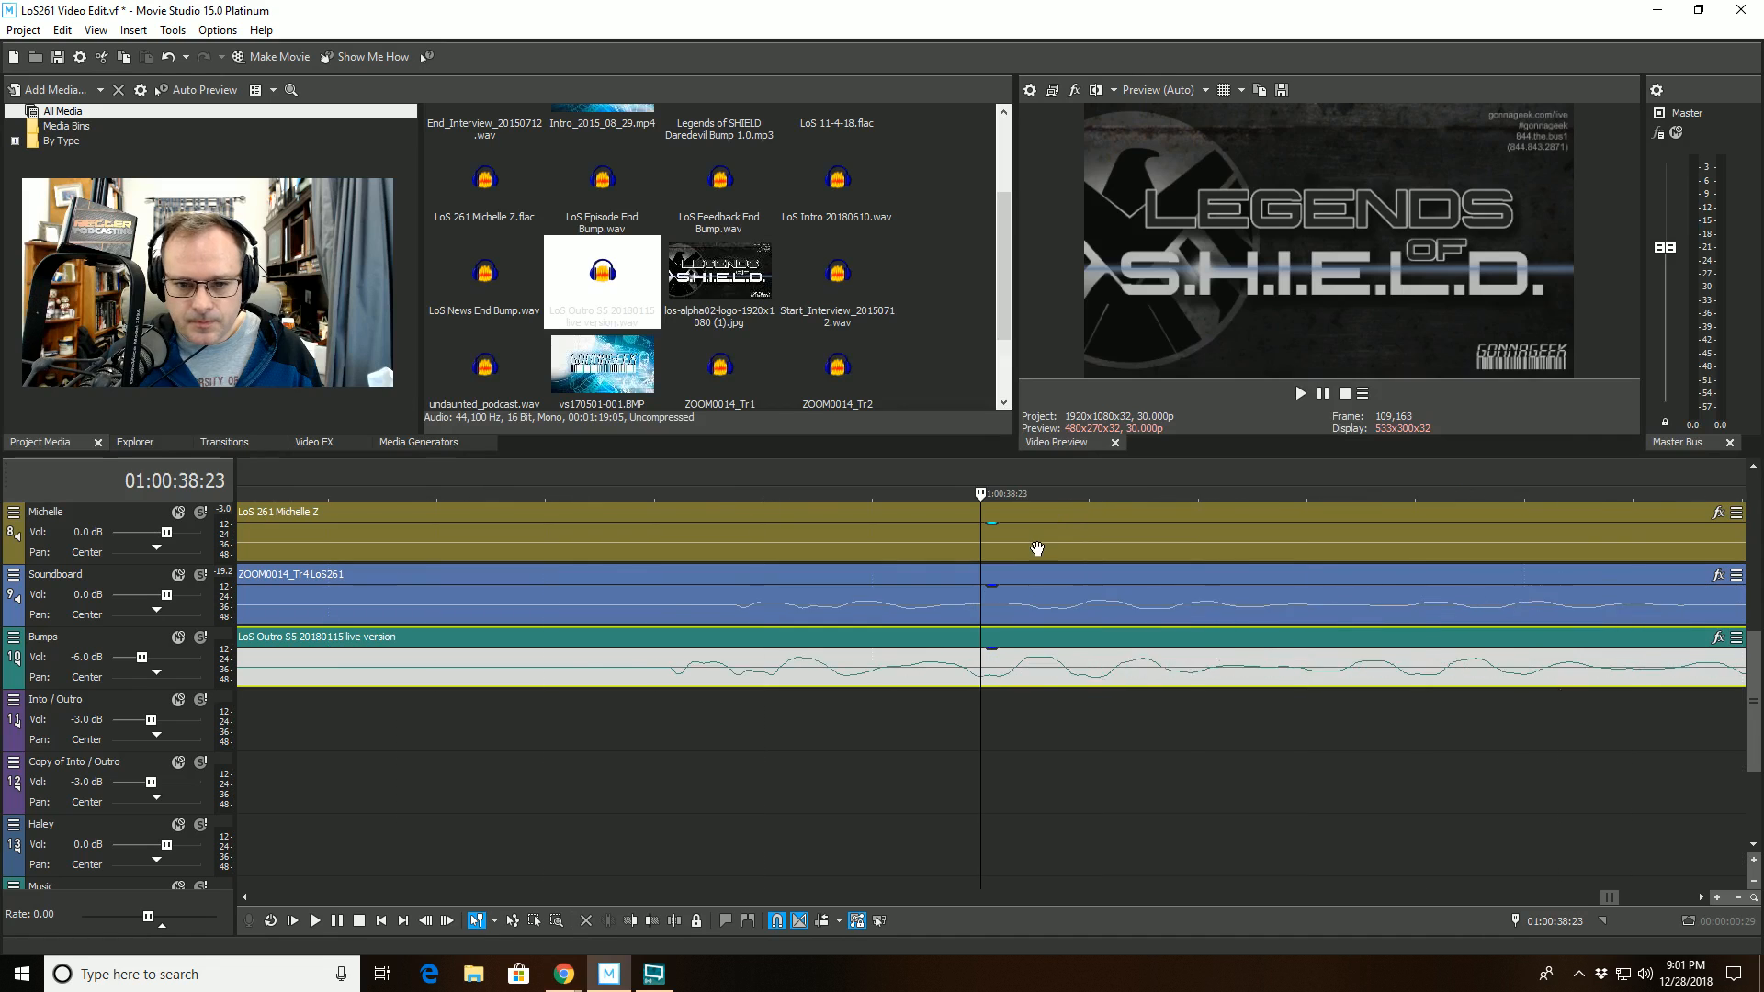
{"action": "left_click_drag", "start_coordinate": [1005, 662], "coordinate": [1015, 663]}
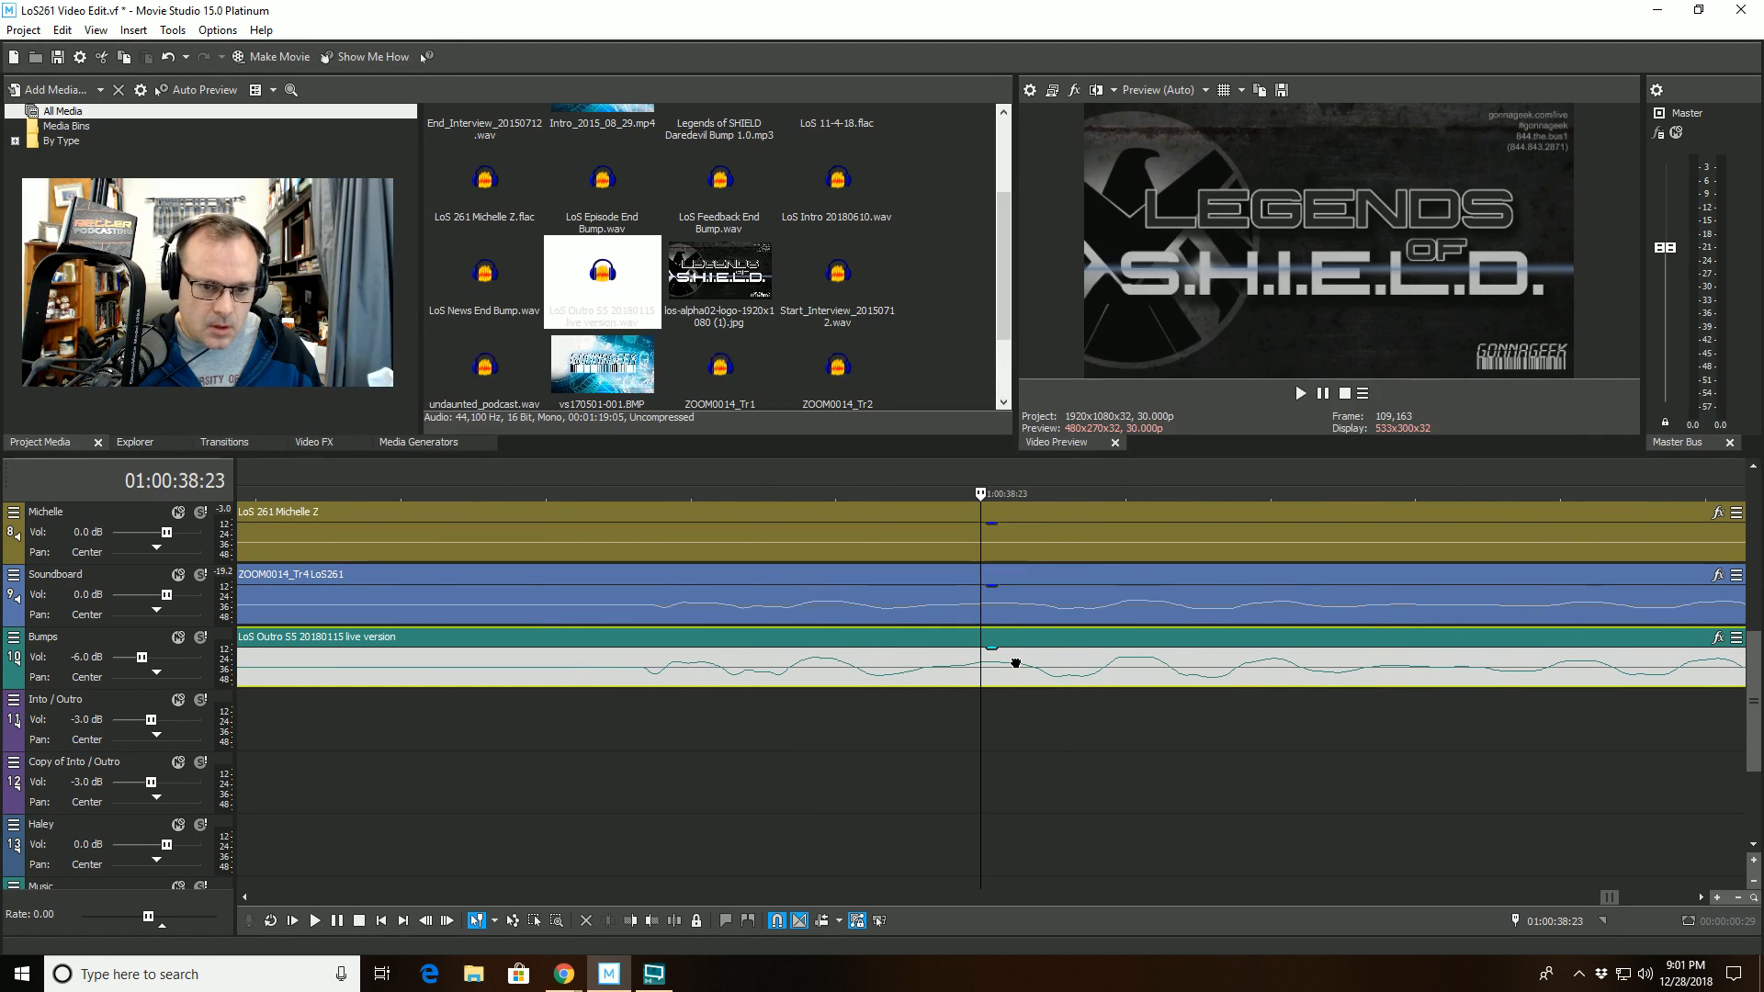
- Play the Bumps and Soundboard tracks together from 01:00:30:00 to check the outro's sync
{"action": "scroll", "coordinate": [1016, 661], "scroll_direction": "down", "scroll_amount": 6}
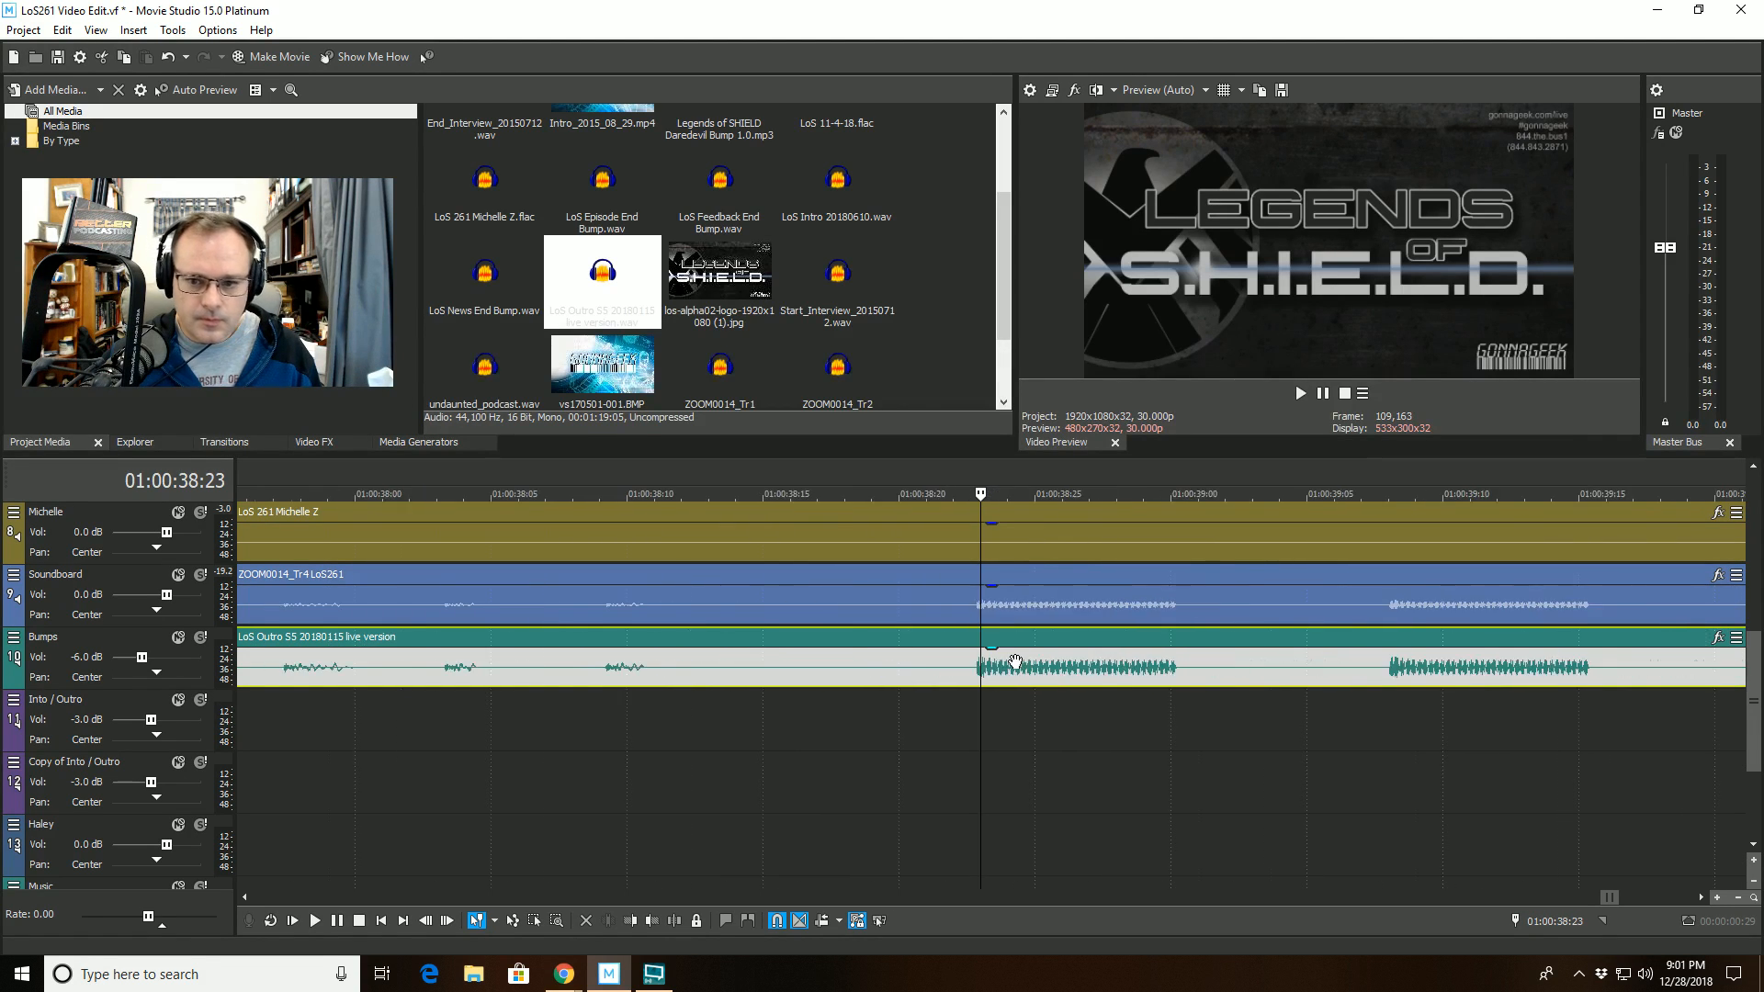
{"action": "left_click", "coordinate": [830, 495]}
{"action": "key", "text": "space"}
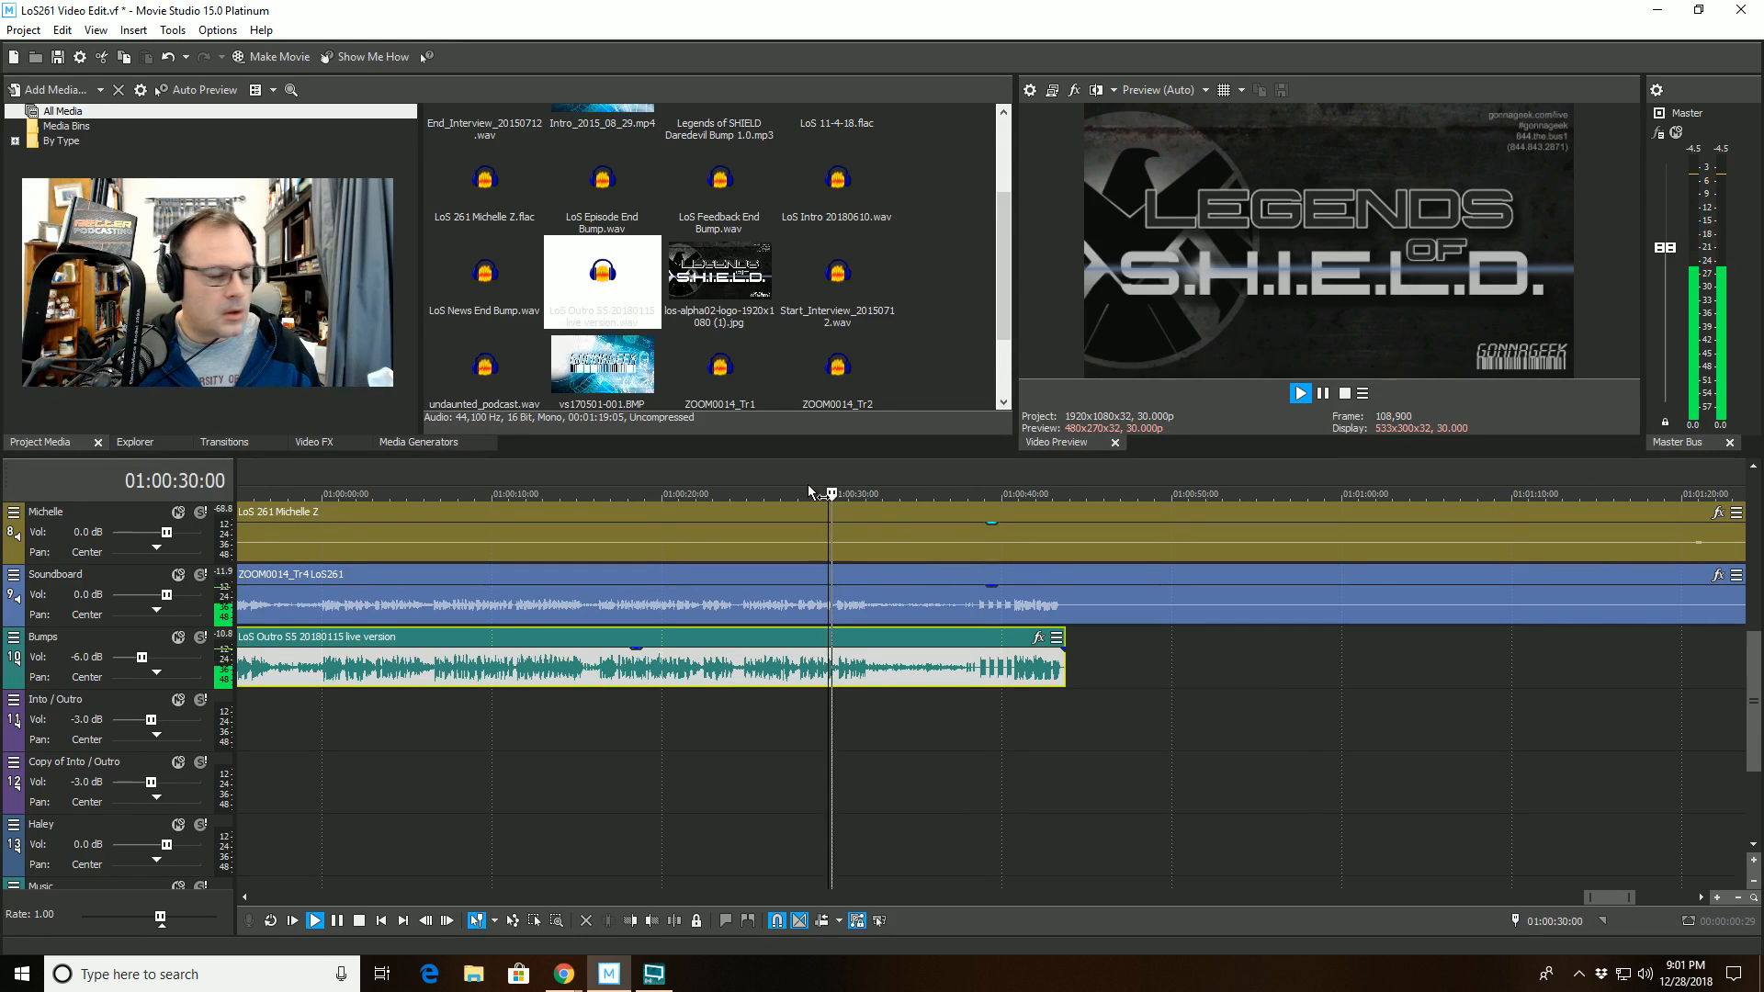
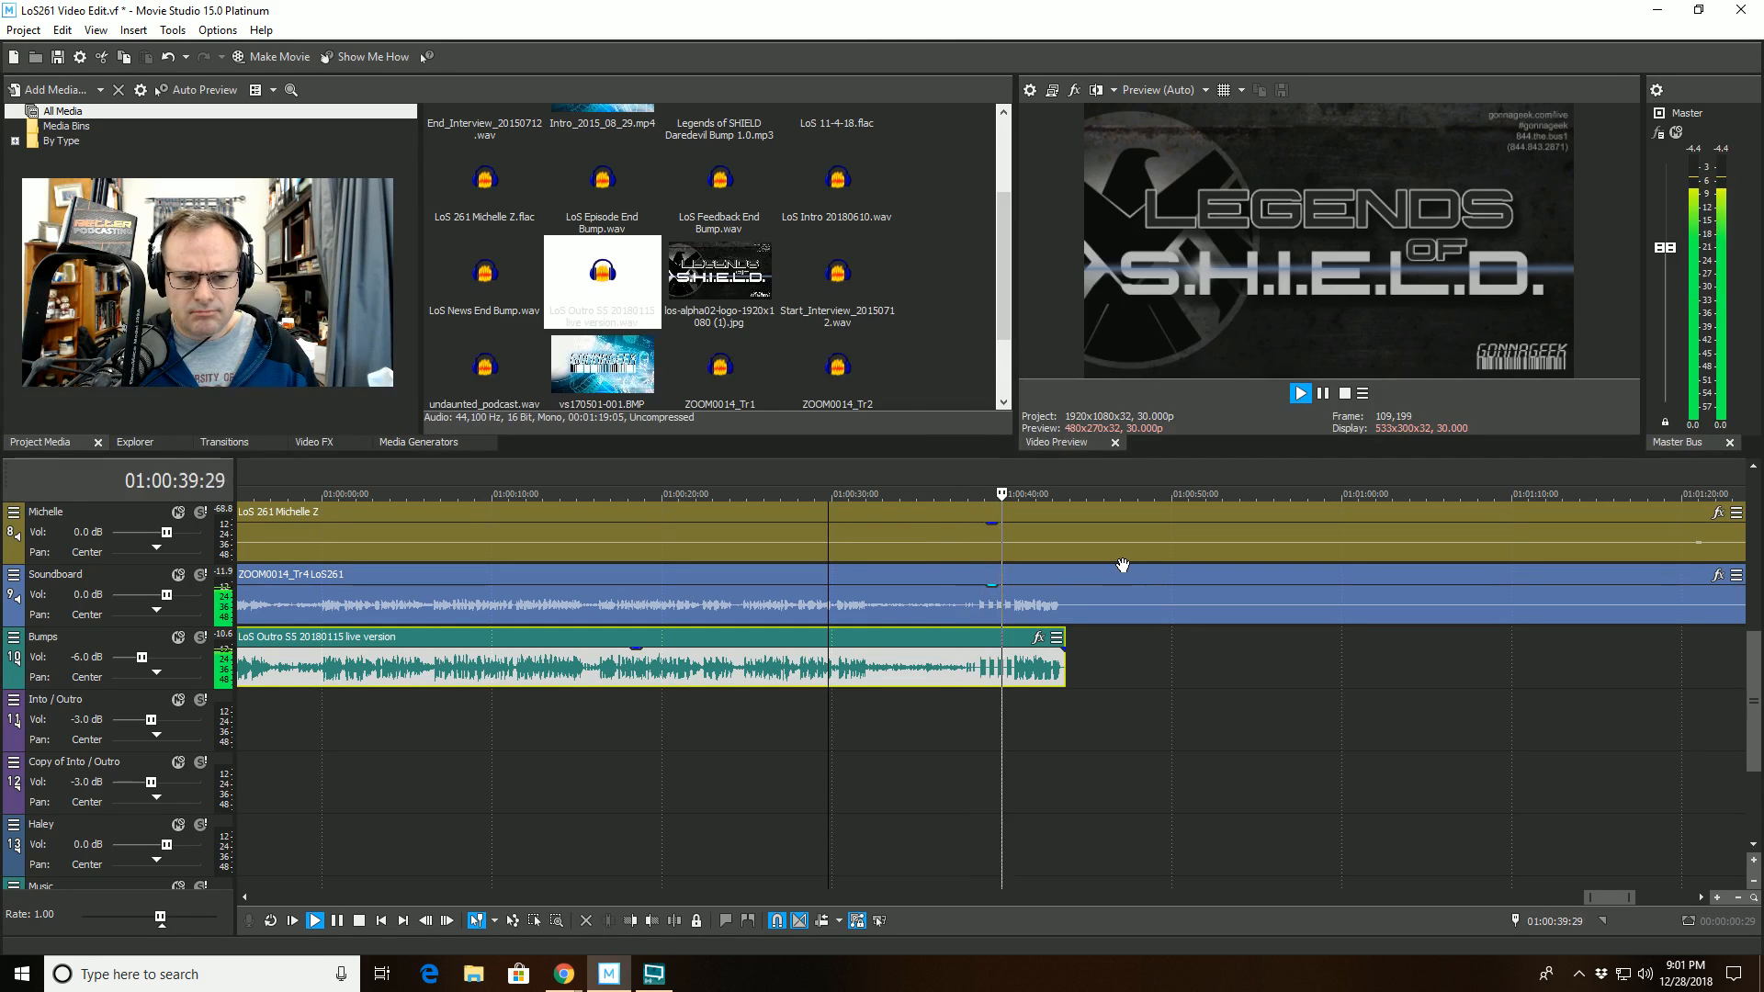
- Stop playback and split the clips on all tracks at the end of the outro clip, at 01:00:43:22
{"action": "key", "text": "space"}
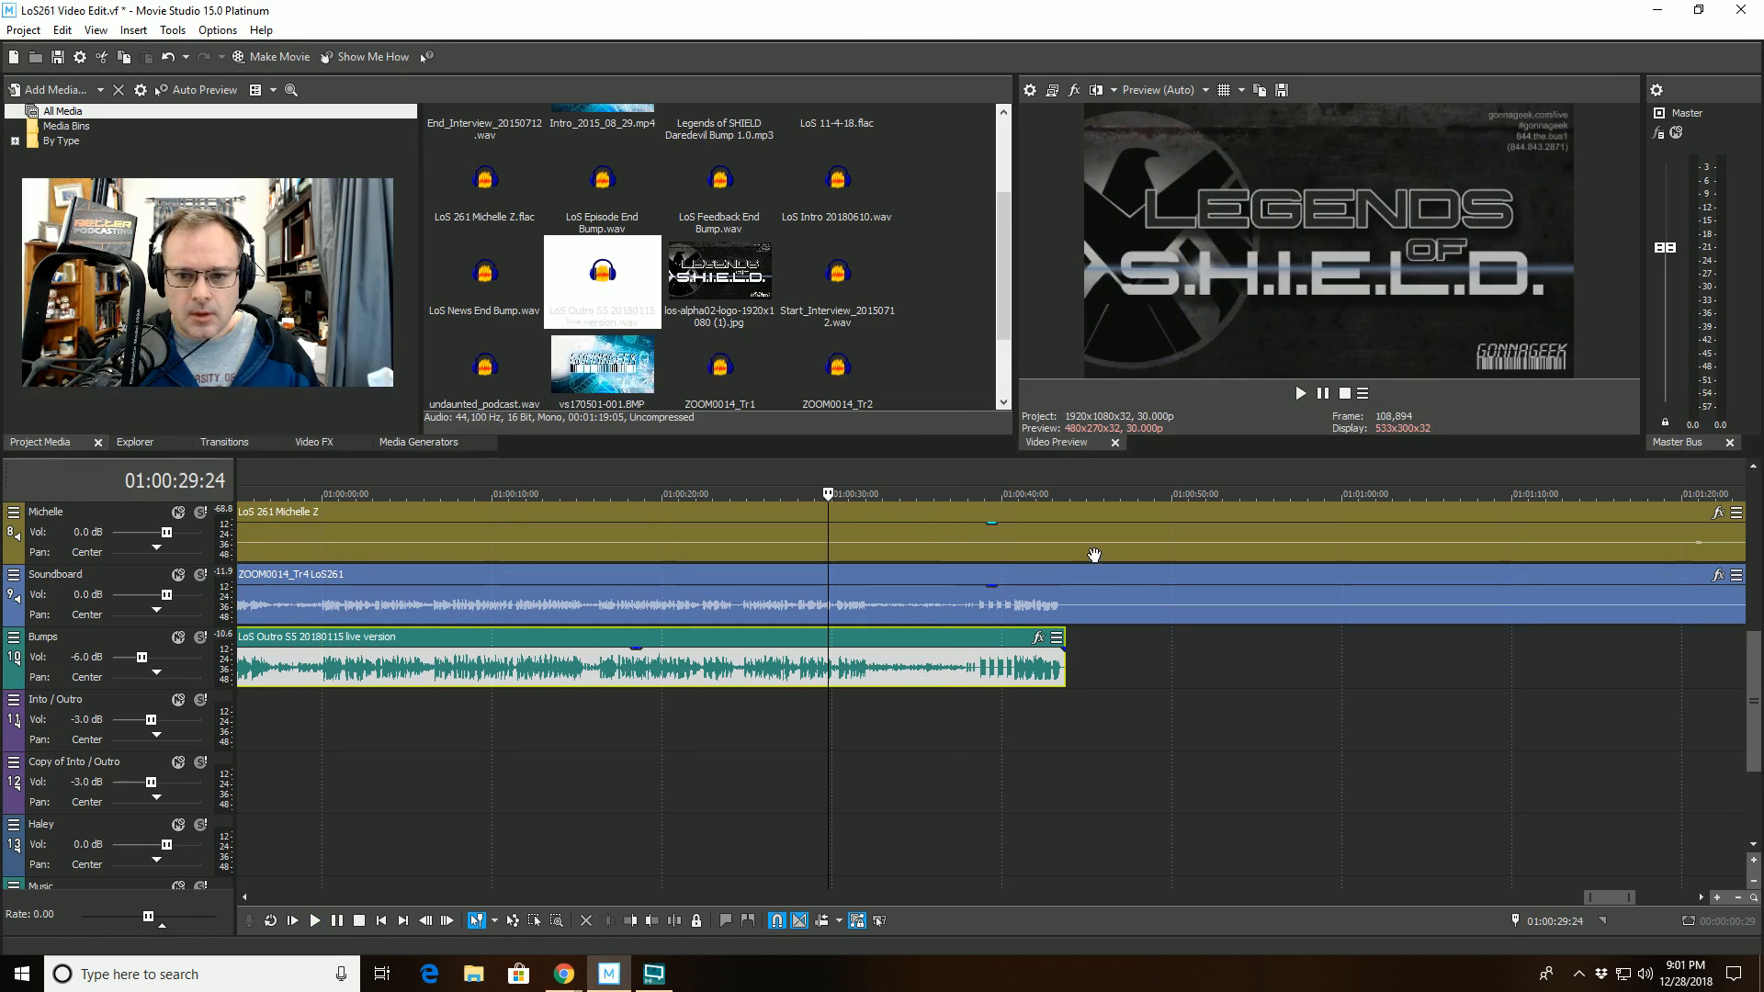
{"action": "left_click", "coordinate": [1068, 719]}
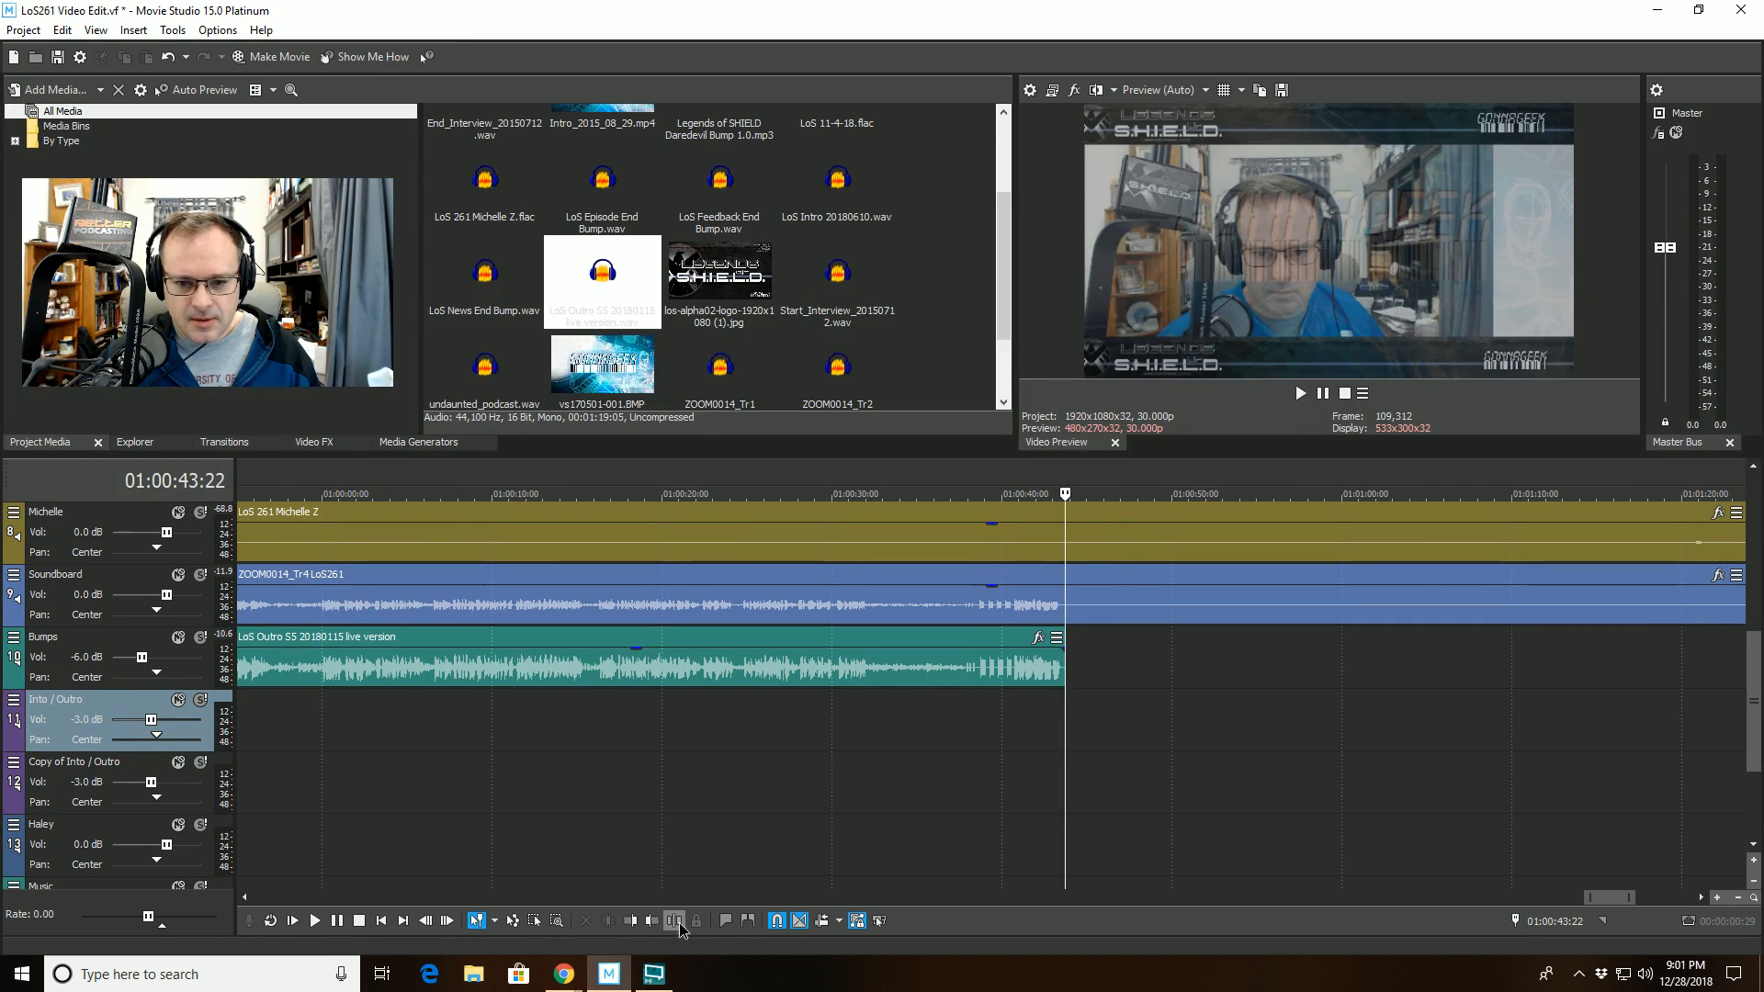
{"action": "key", "text": "s"}
- Select every event after 01:00:43:22 on all tracks and move them about 1 minute 20 seconds later
{"action": "right_click", "coordinate": [1069, 736]}
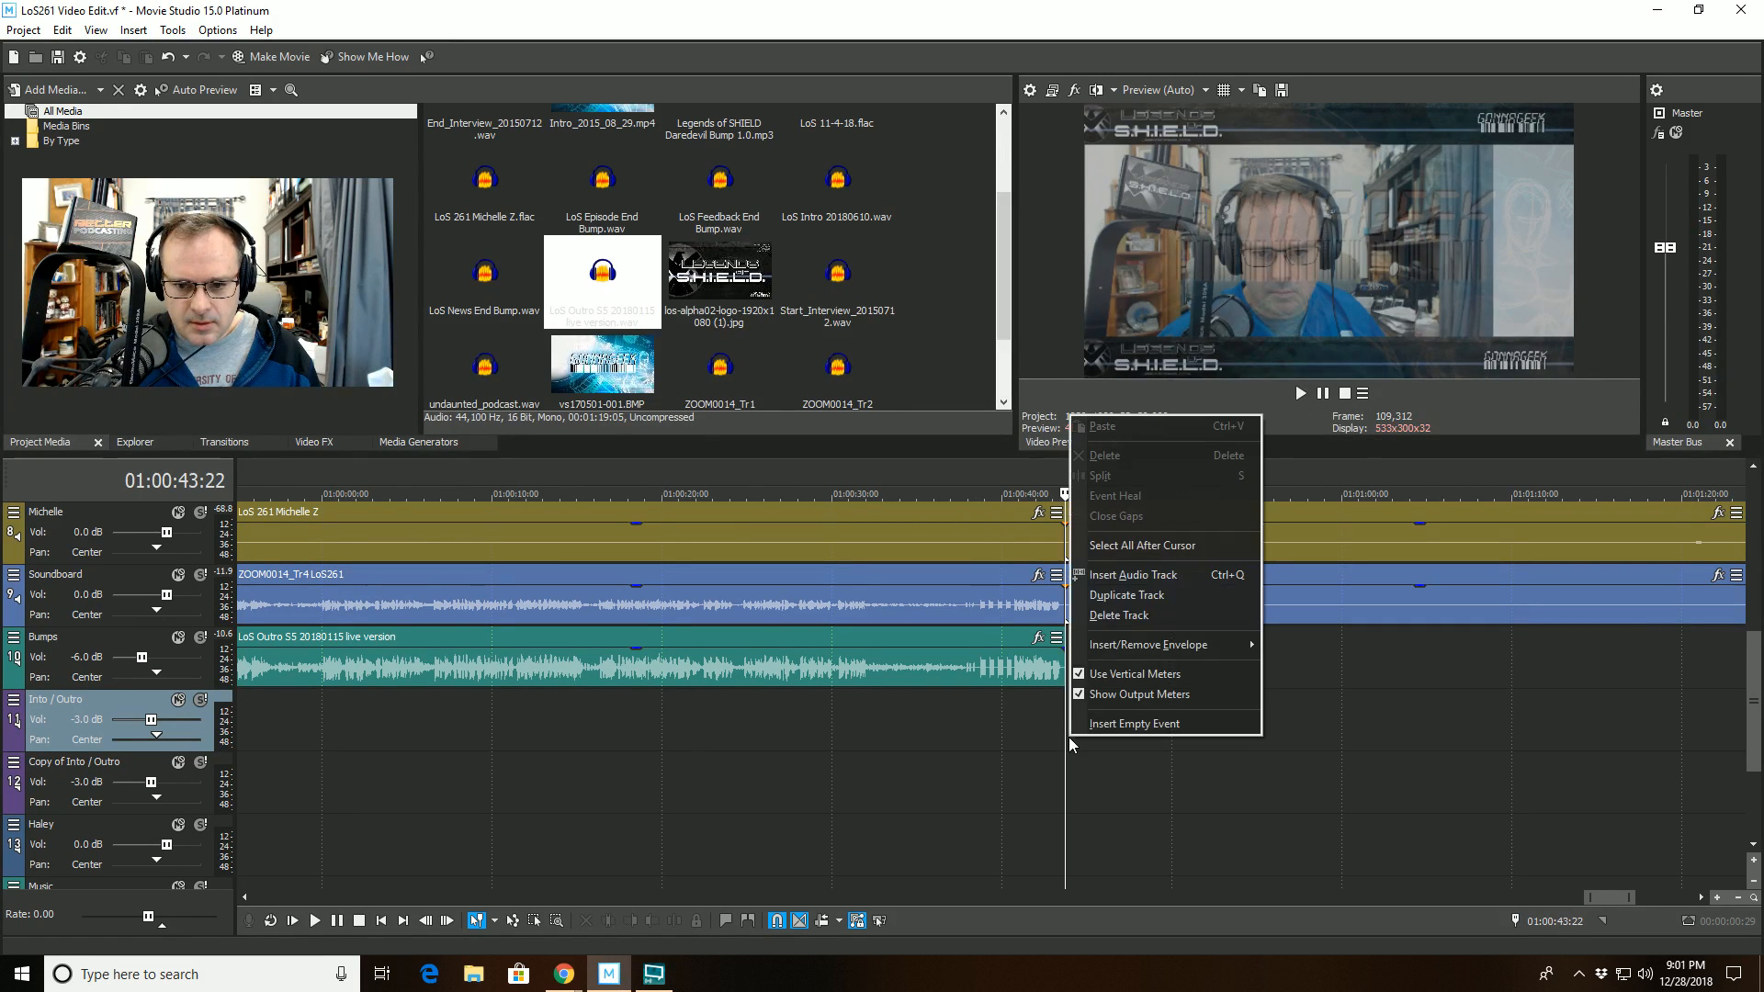
{"action": "left_click", "coordinate": [1145, 549]}
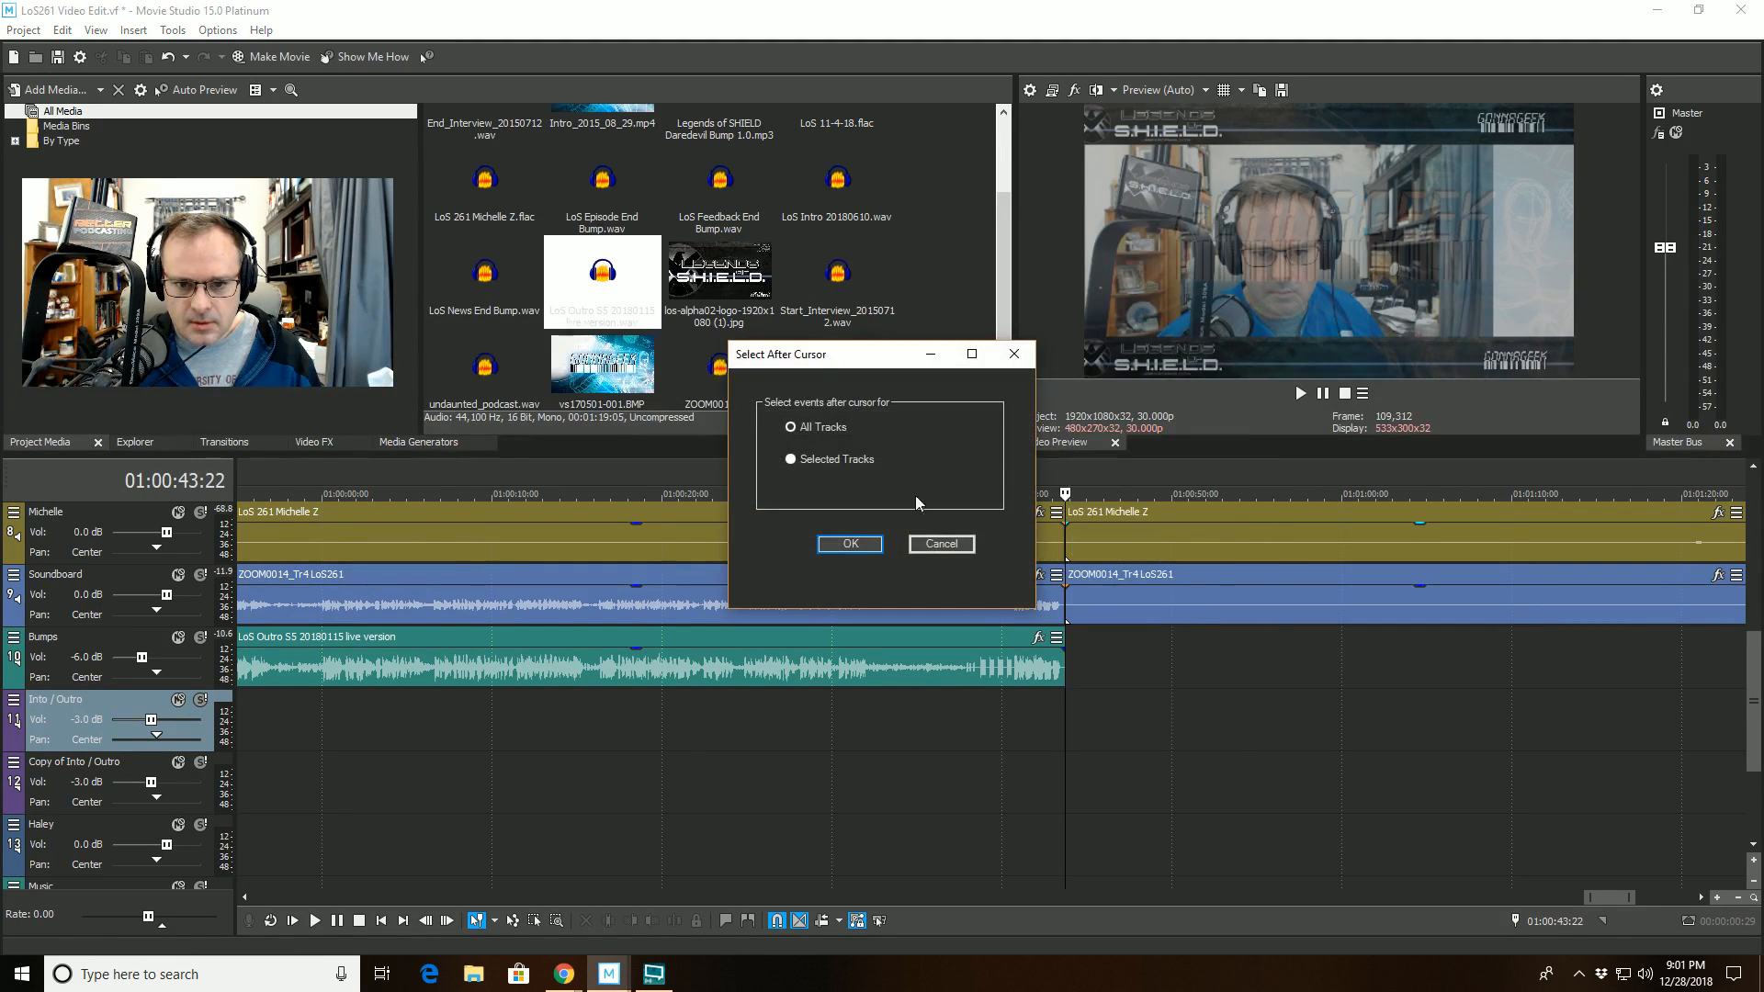
{"action": "left_click", "coordinate": [851, 544]}
{"action": "left_click_drag", "start_coordinate": [1228, 545], "coordinate": [1411, 545]}
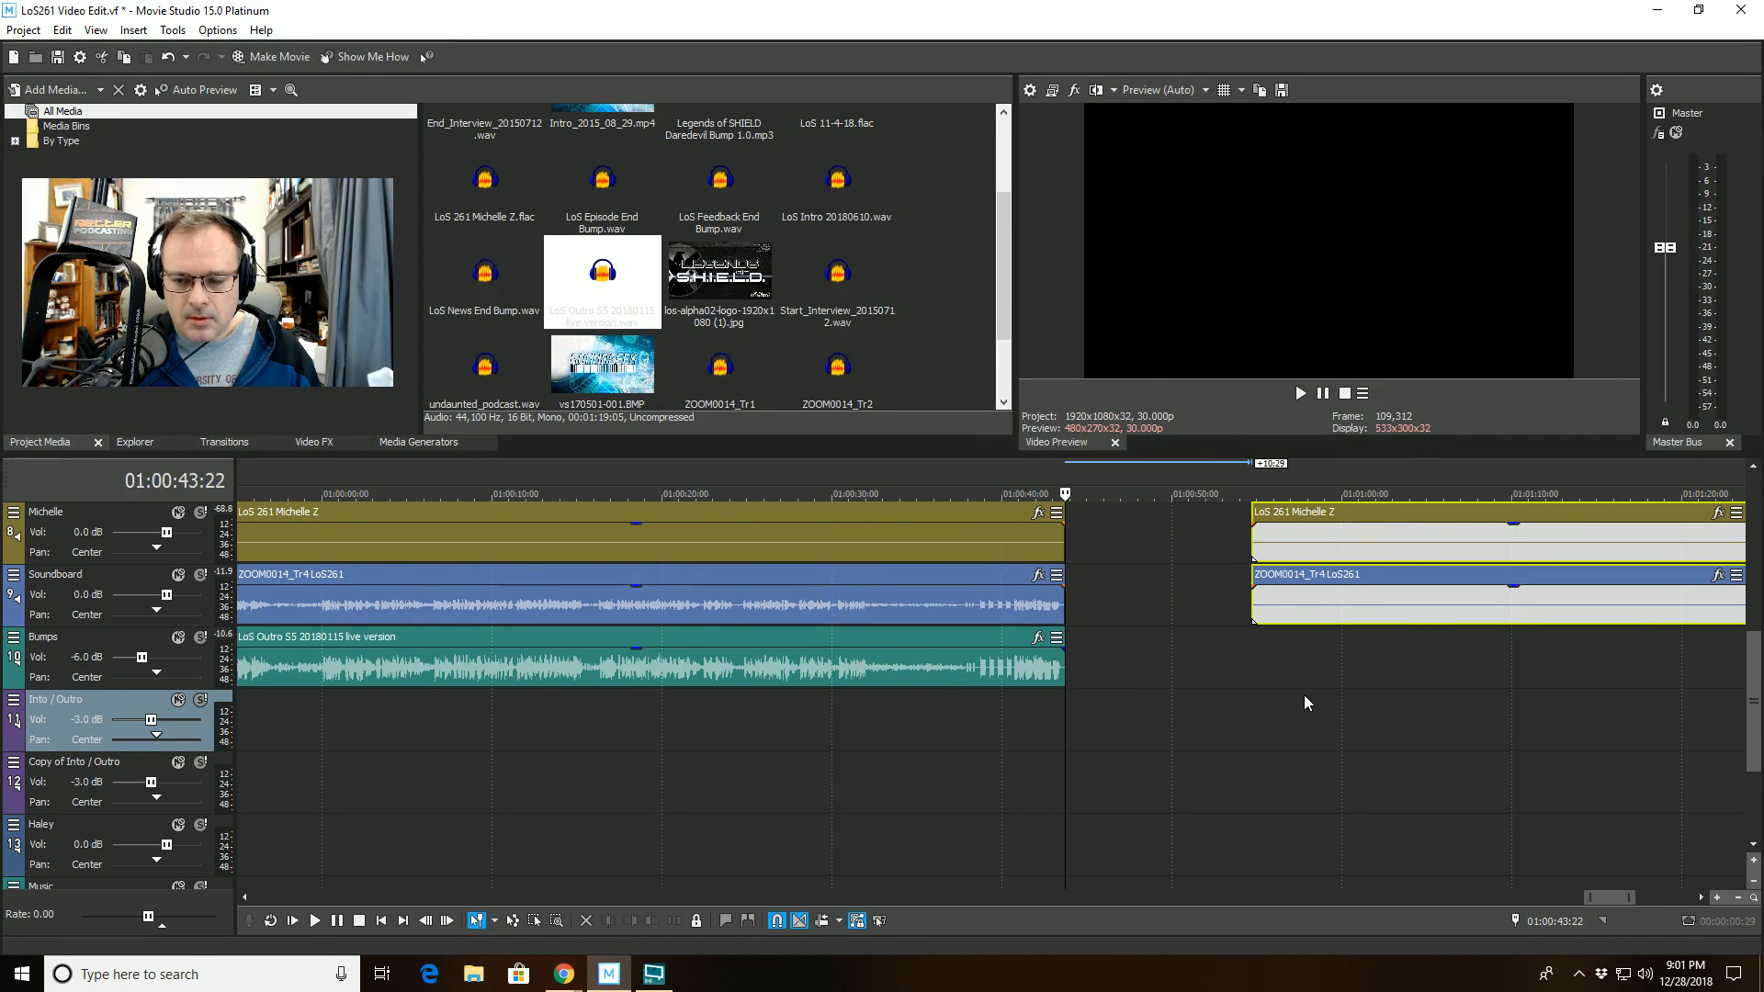
{"action": "scroll", "coordinate": [1308, 704], "scroll_direction": "down", "scroll_amount": 8}
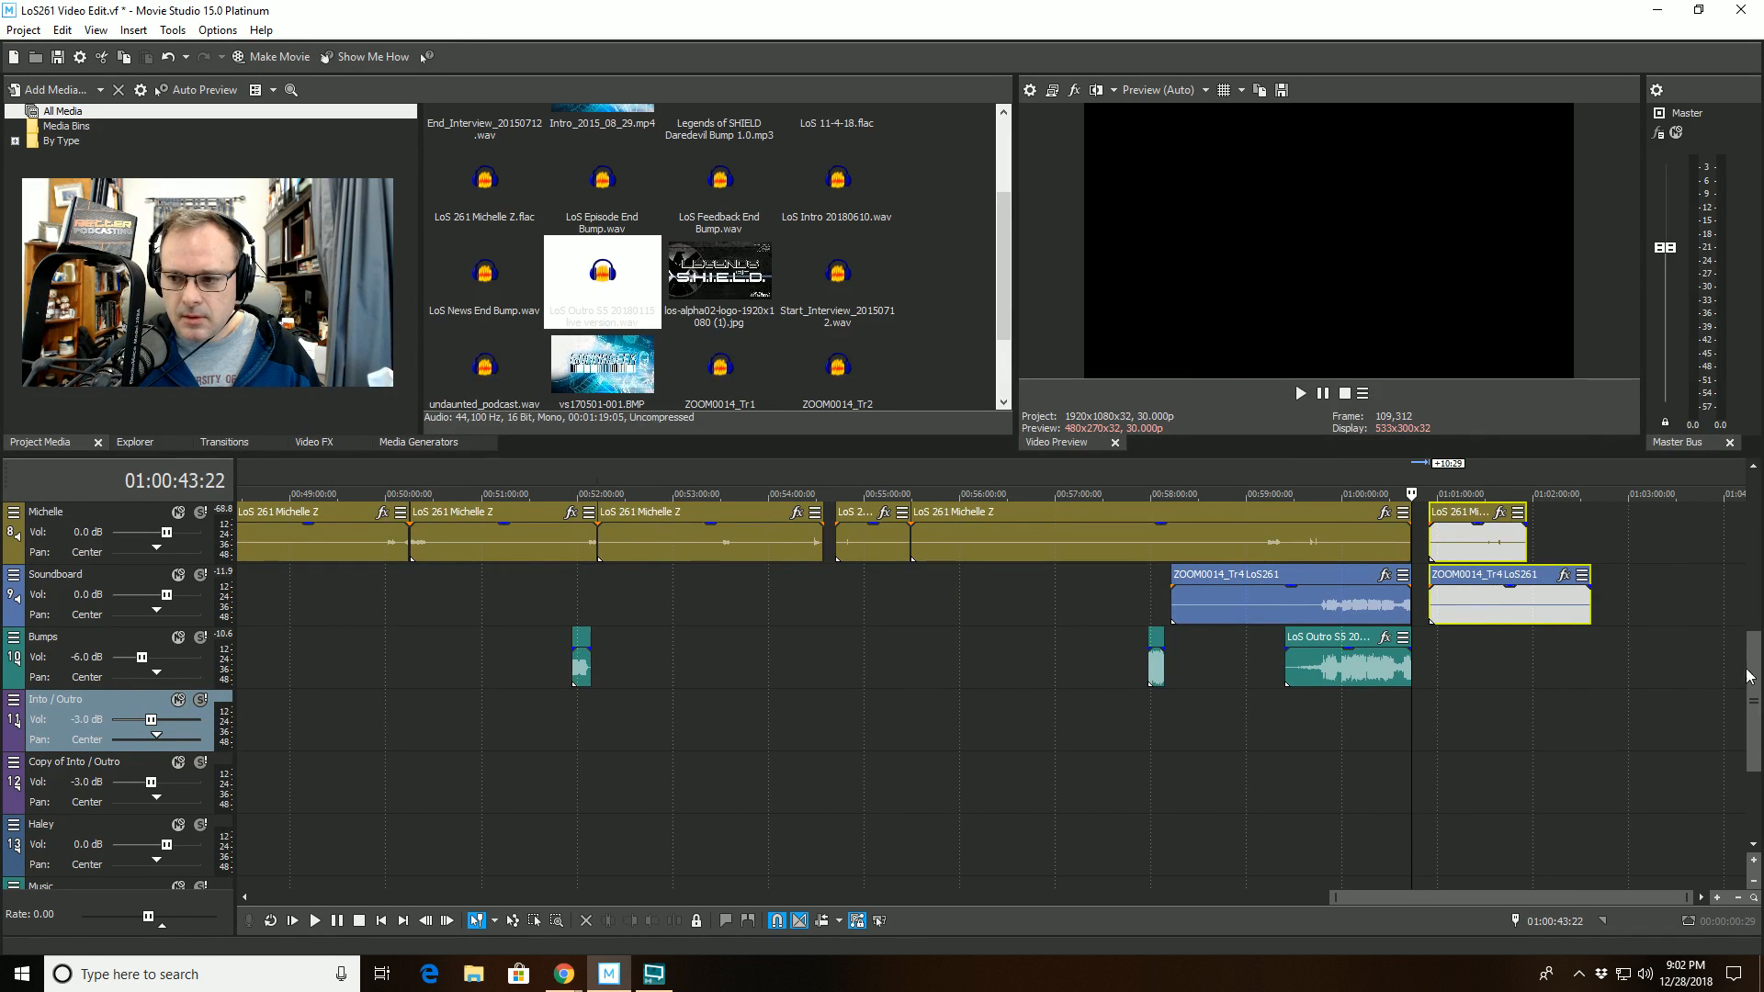
{"action": "scroll", "coordinate": [1748, 677], "scroll_direction": "up", "scroll_amount": 3}
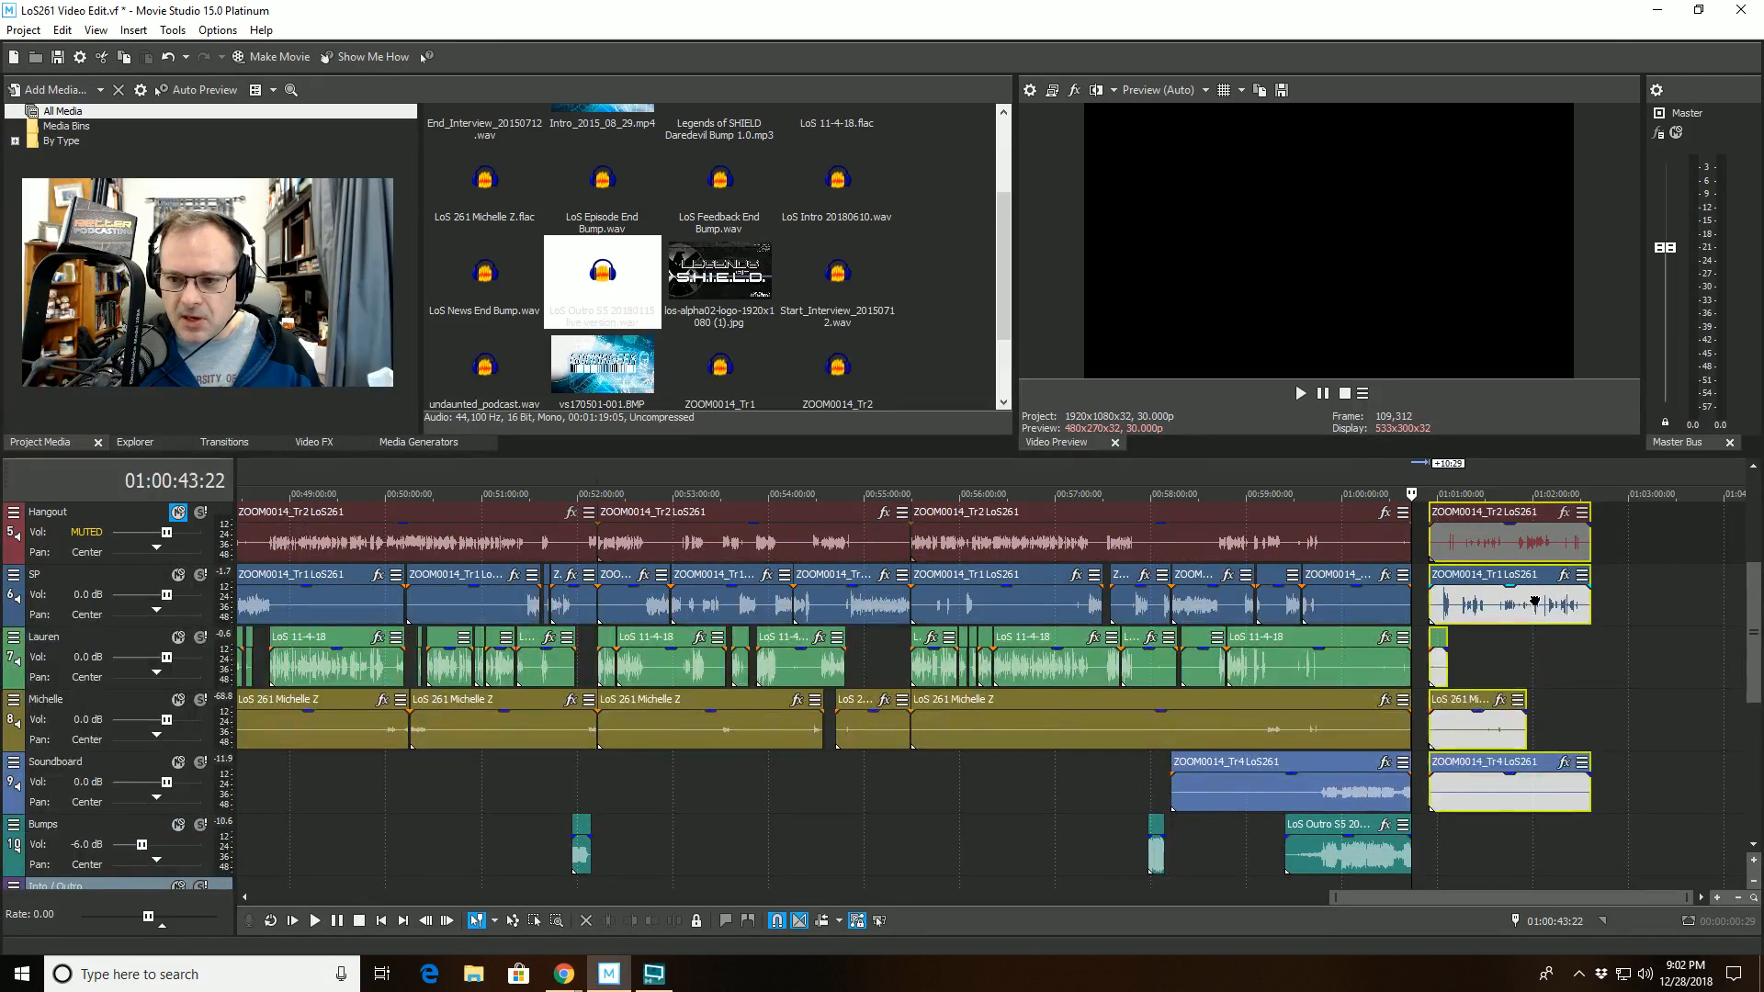
{"action": "left_click_drag", "start_coordinate": [1534, 602], "coordinate": [1678, 597]}
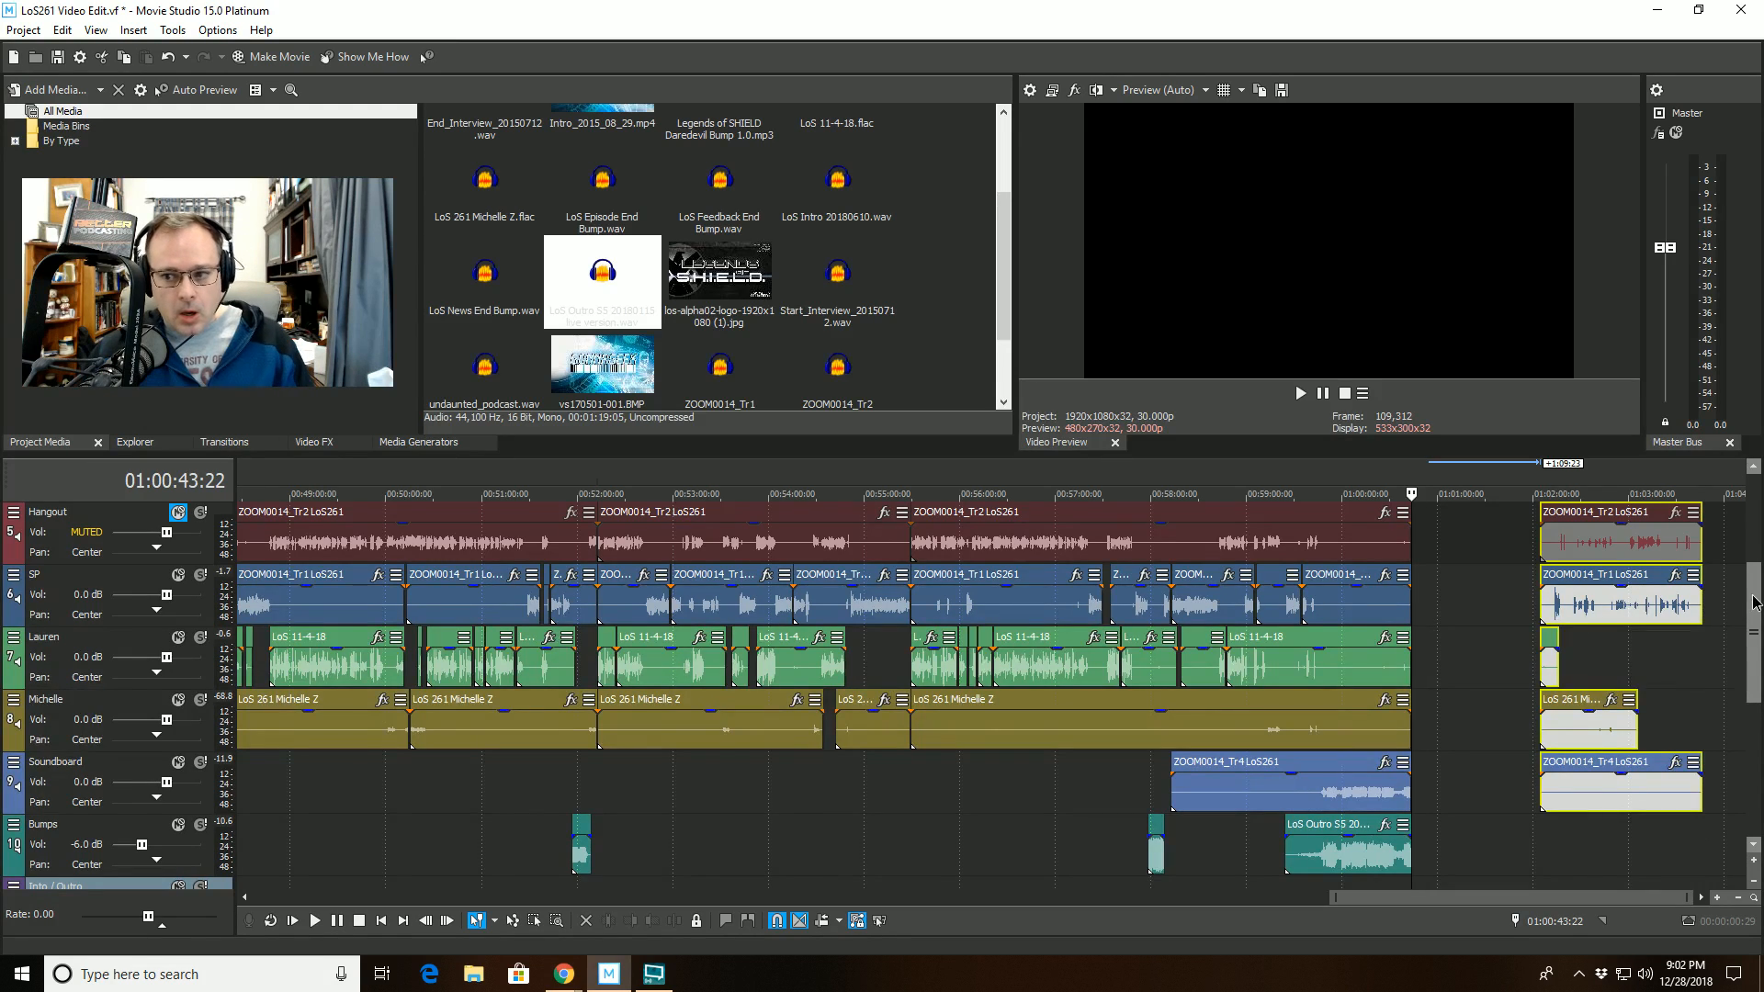
- Play the ending of the outro from 01:00:42:04 and again from 01:00:38:01 to check the sound up to the cut
{"action": "left_click_drag", "start_coordinate": [1754, 604], "coordinate": [1750, 554]}
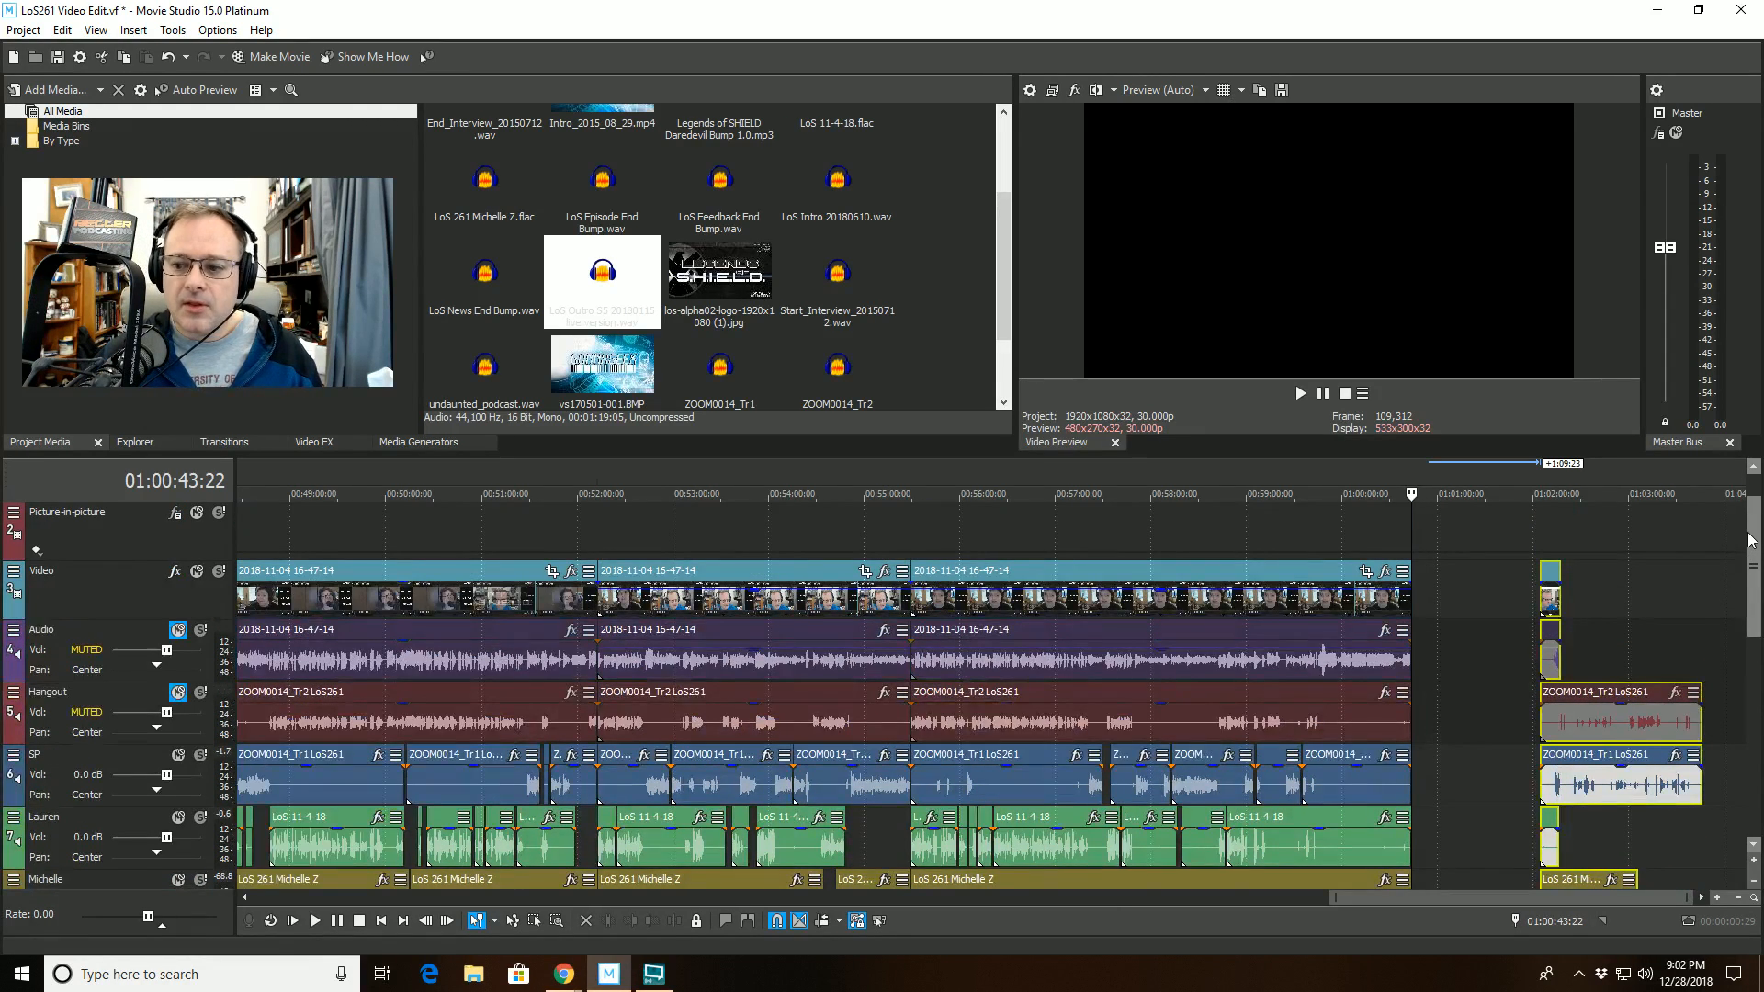
{"action": "scroll", "coordinate": [1396, 568], "scroll_direction": "up", "scroll_amount": 5}
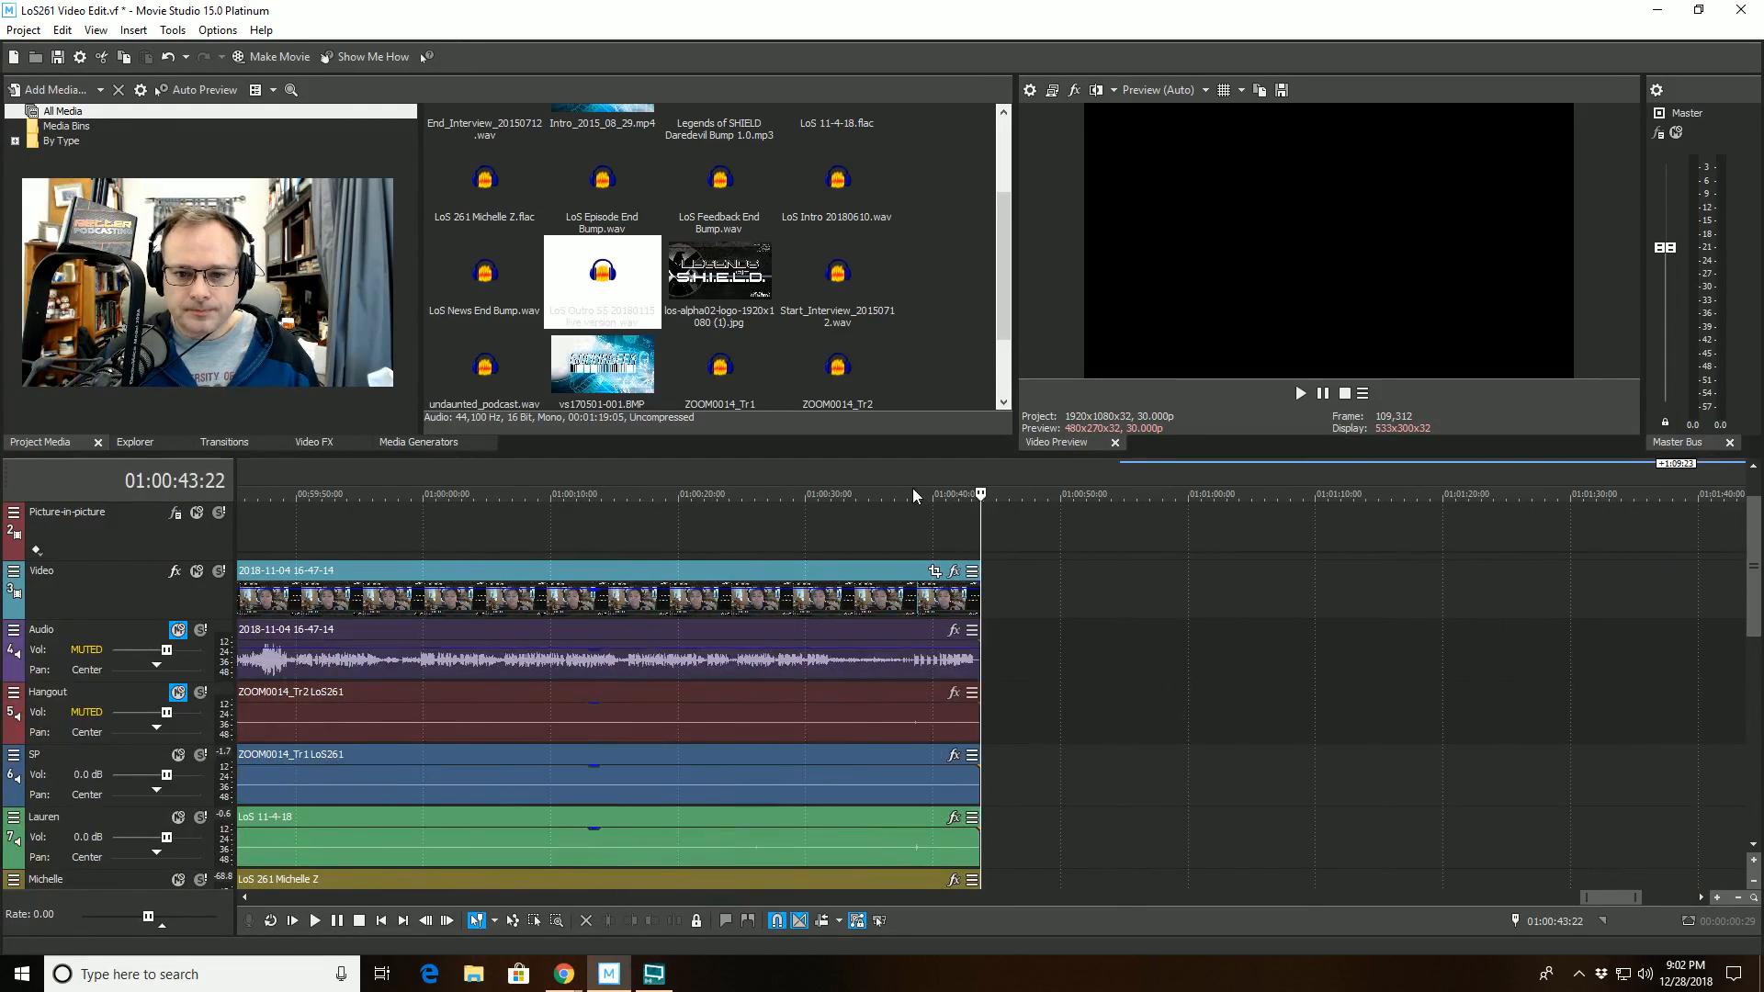
{"action": "left_click", "coordinate": [960, 498]}
{"action": "scroll", "coordinate": [960, 499], "scroll_direction": "up", "scroll_amount": 6}
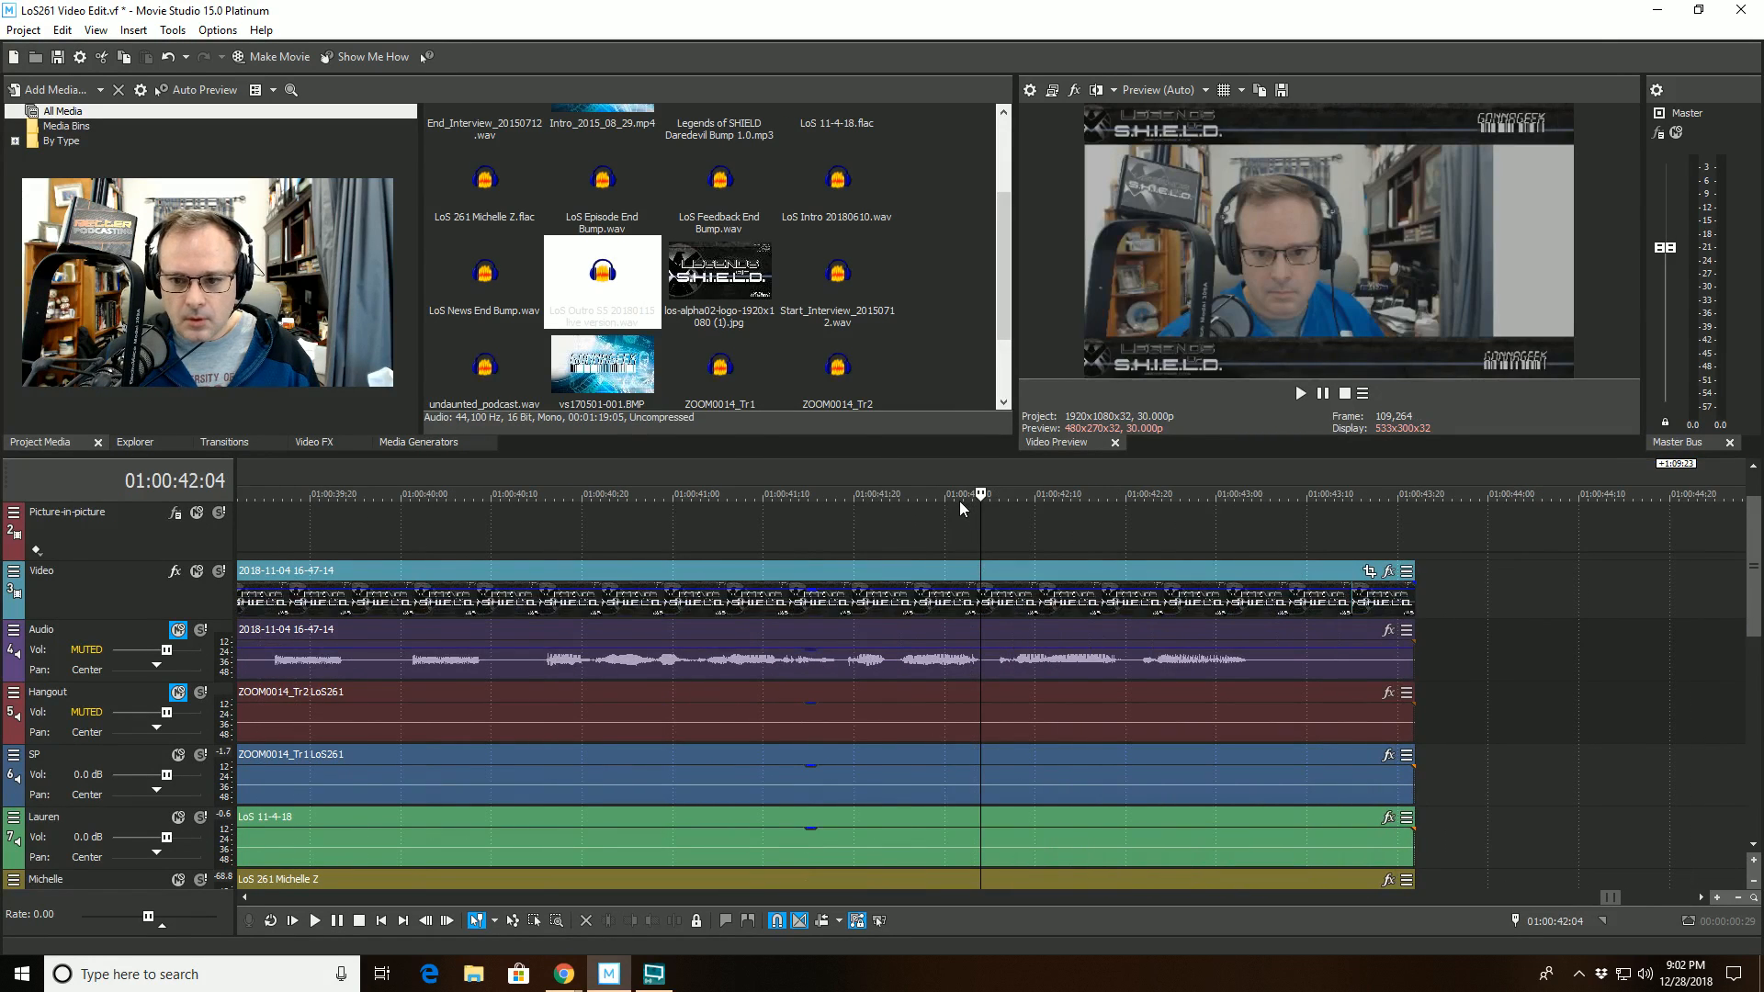
{"action": "key", "text": "space"}
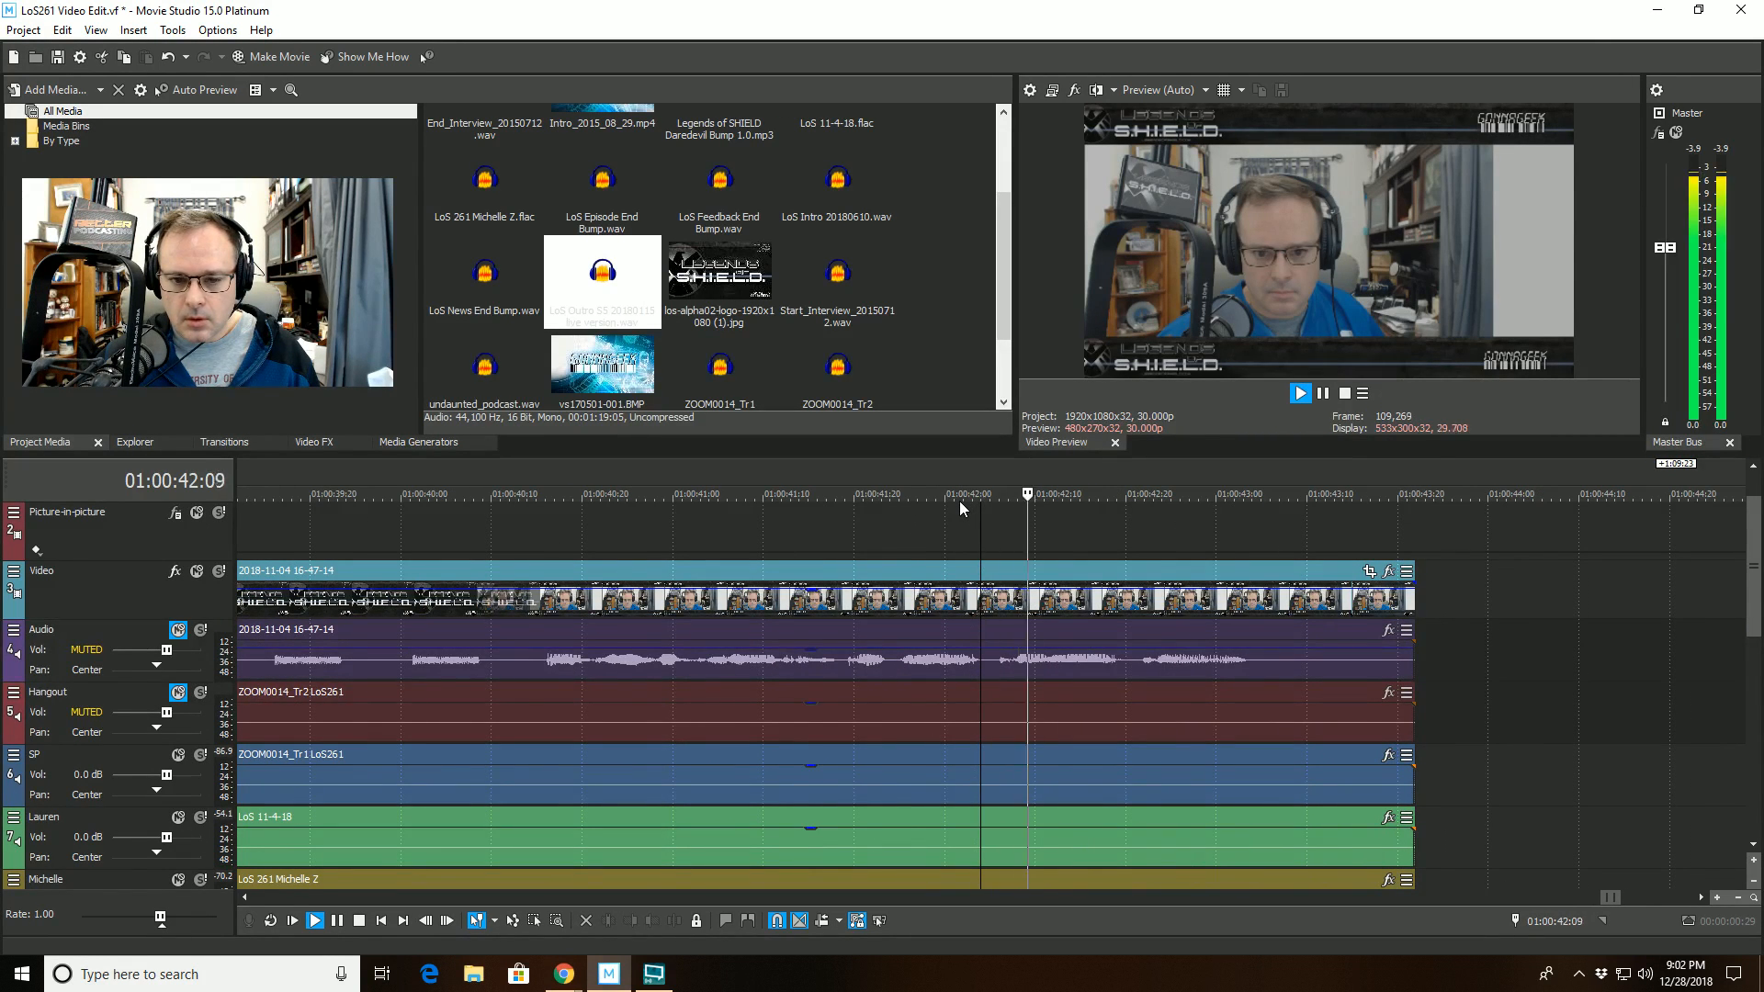
{"action": "scroll", "coordinate": [959, 500], "scroll_direction": "down", "scroll_amount": 3}
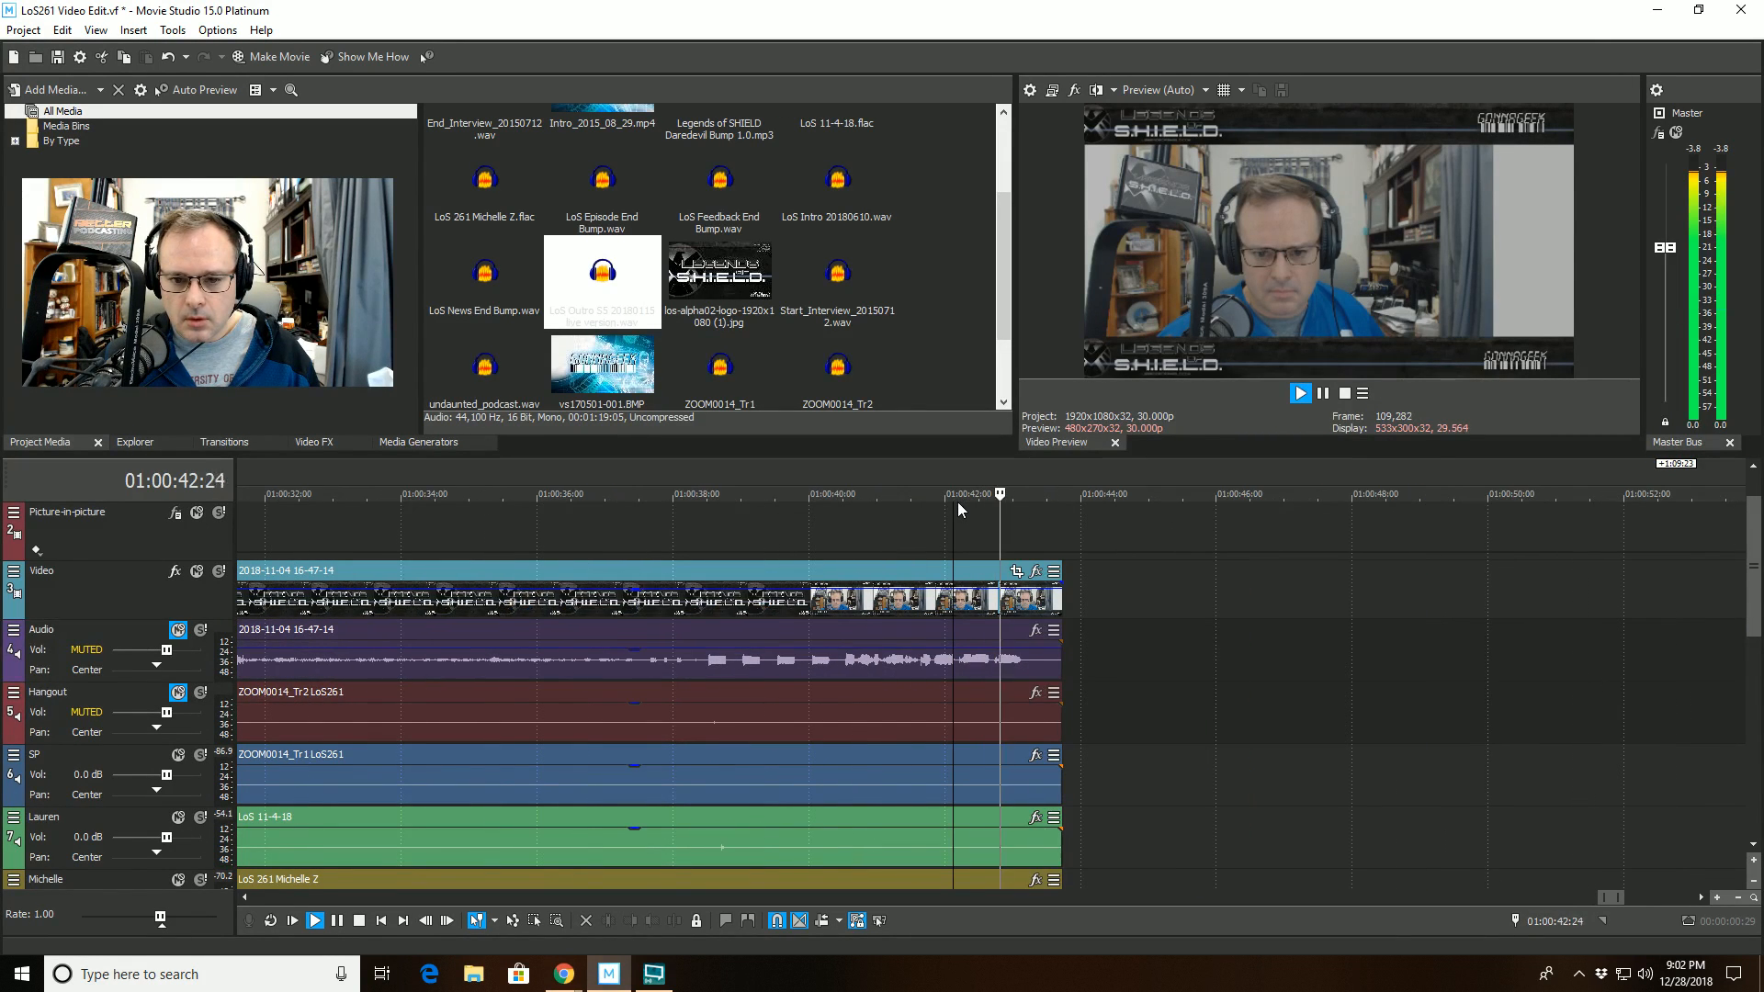
{"action": "left_click", "coordinate": [674, 493]}
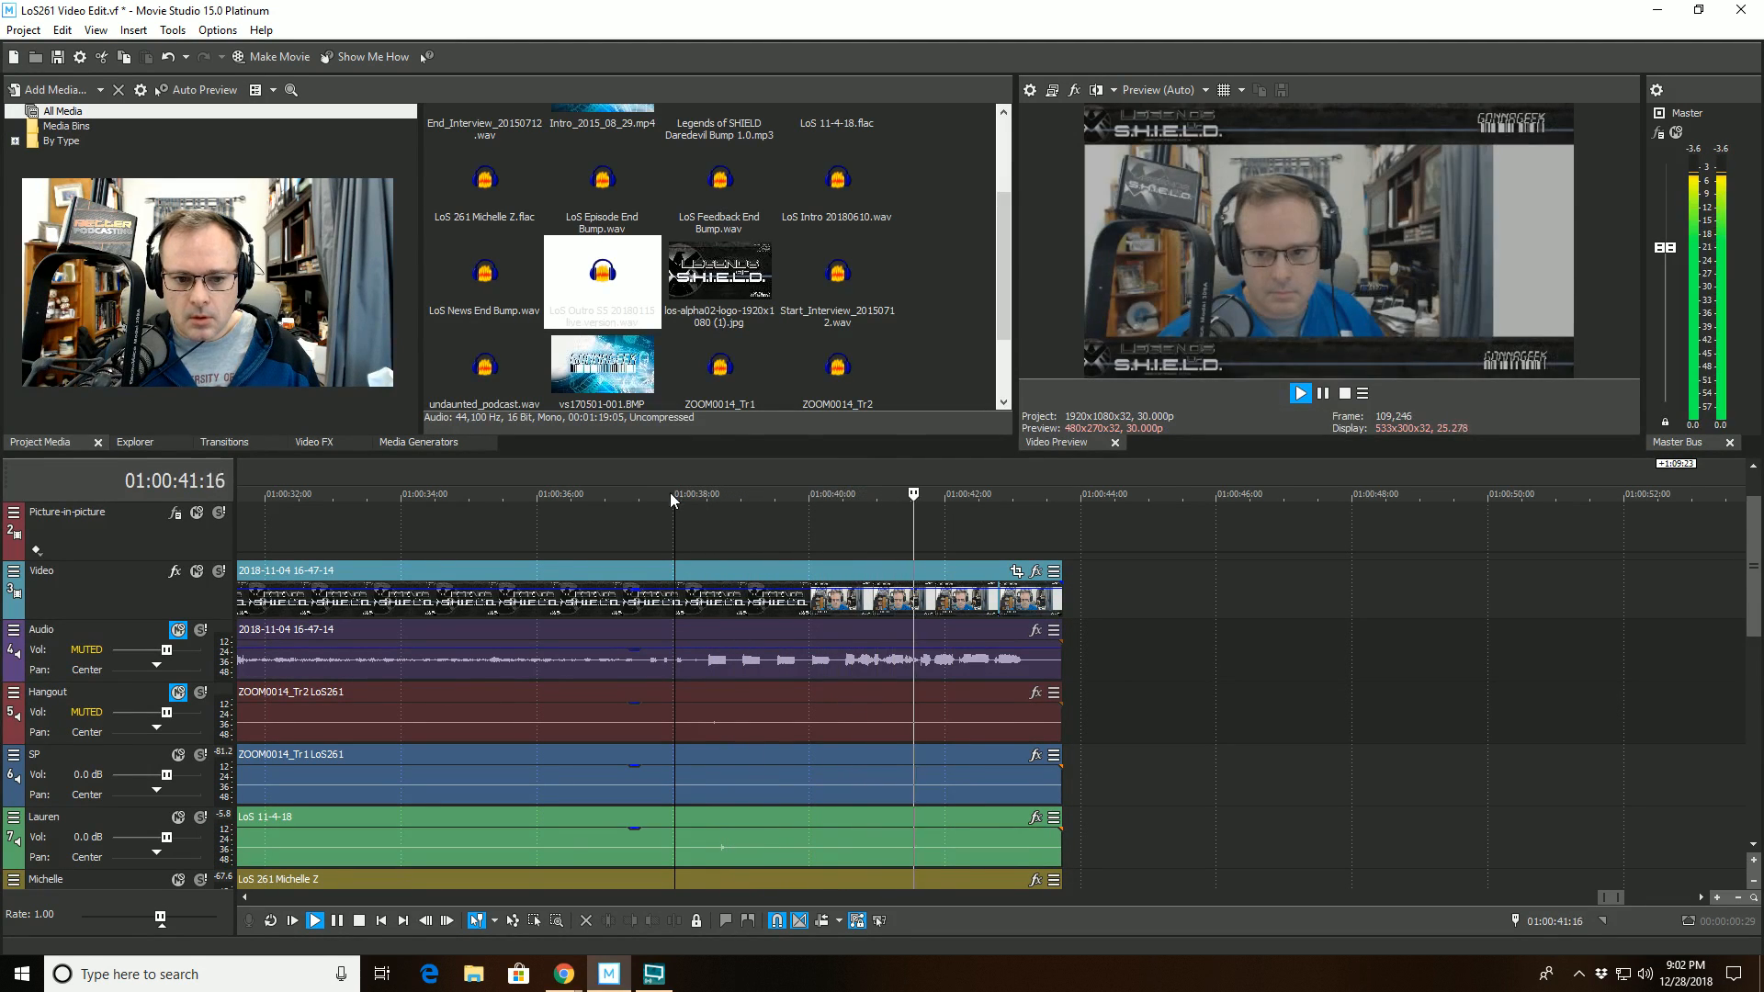
{"action": "key", "text": "space"}
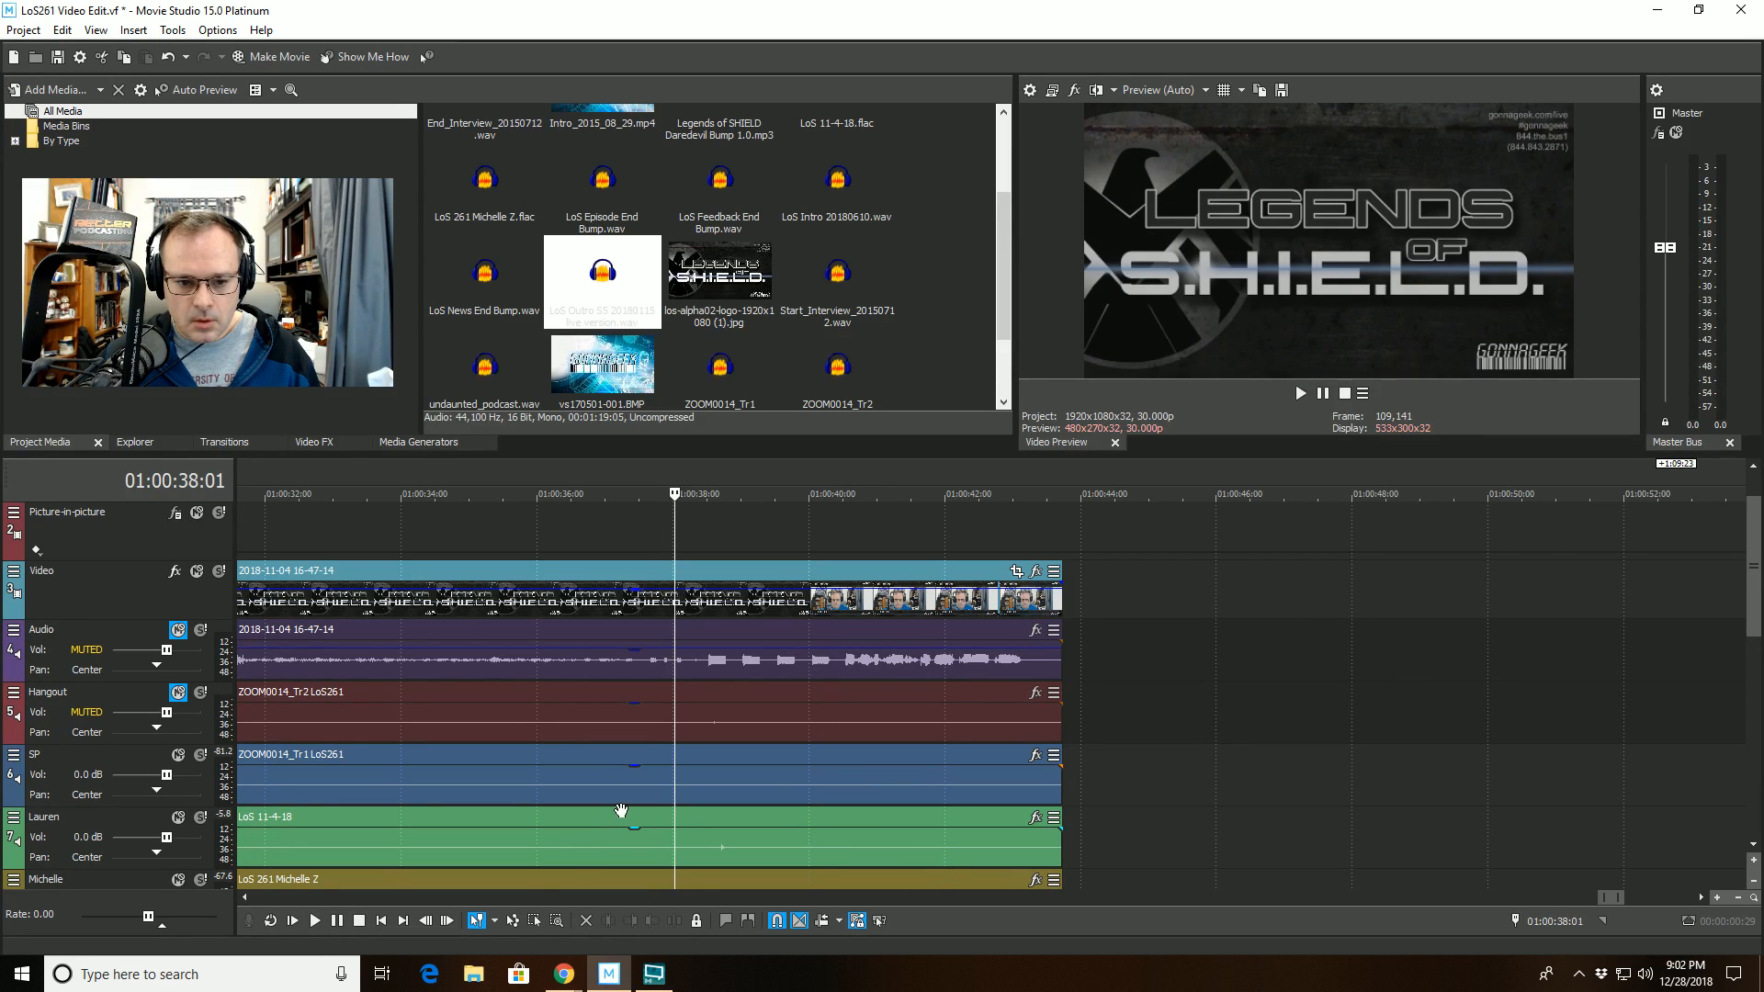
- Trim the end of the green LoS 11-4-18 clip on track 7 to 00:59:46:25, just before the outro video begins
{"action": "scroll", "coordinate": [621, 810], "scroll_direction": "down", "scroll_amount": 10}
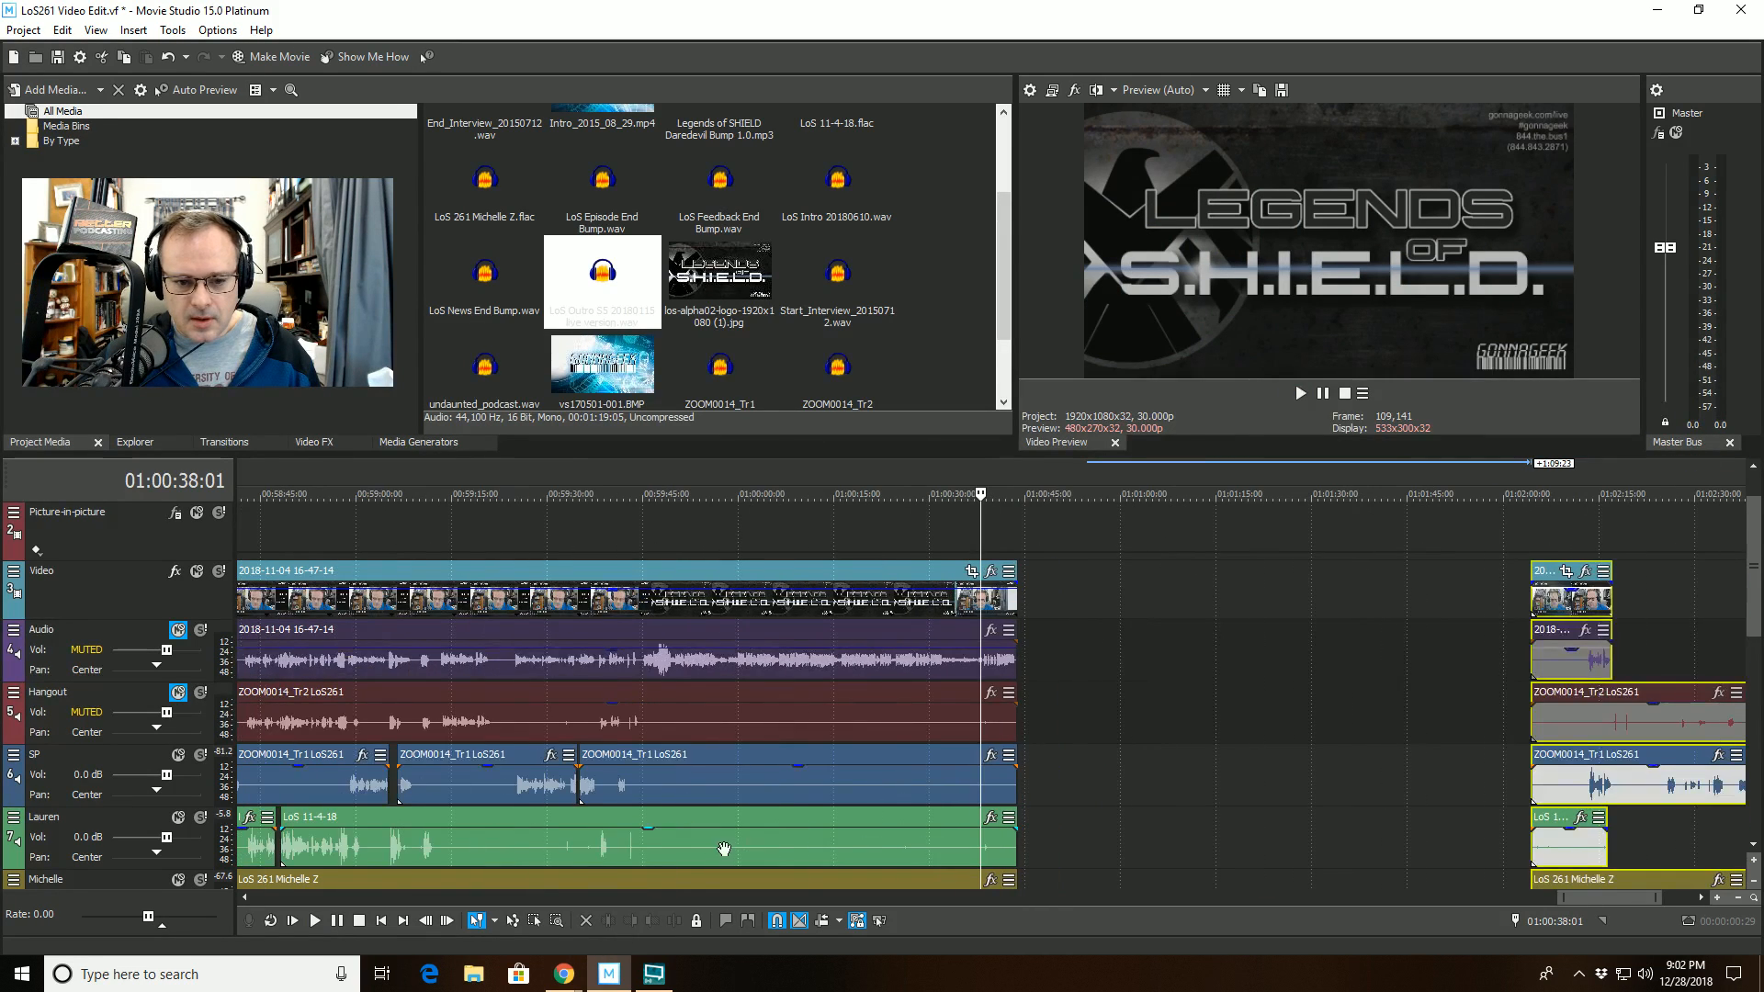
{"action": "left_click", "coordinate": [654, 817]}
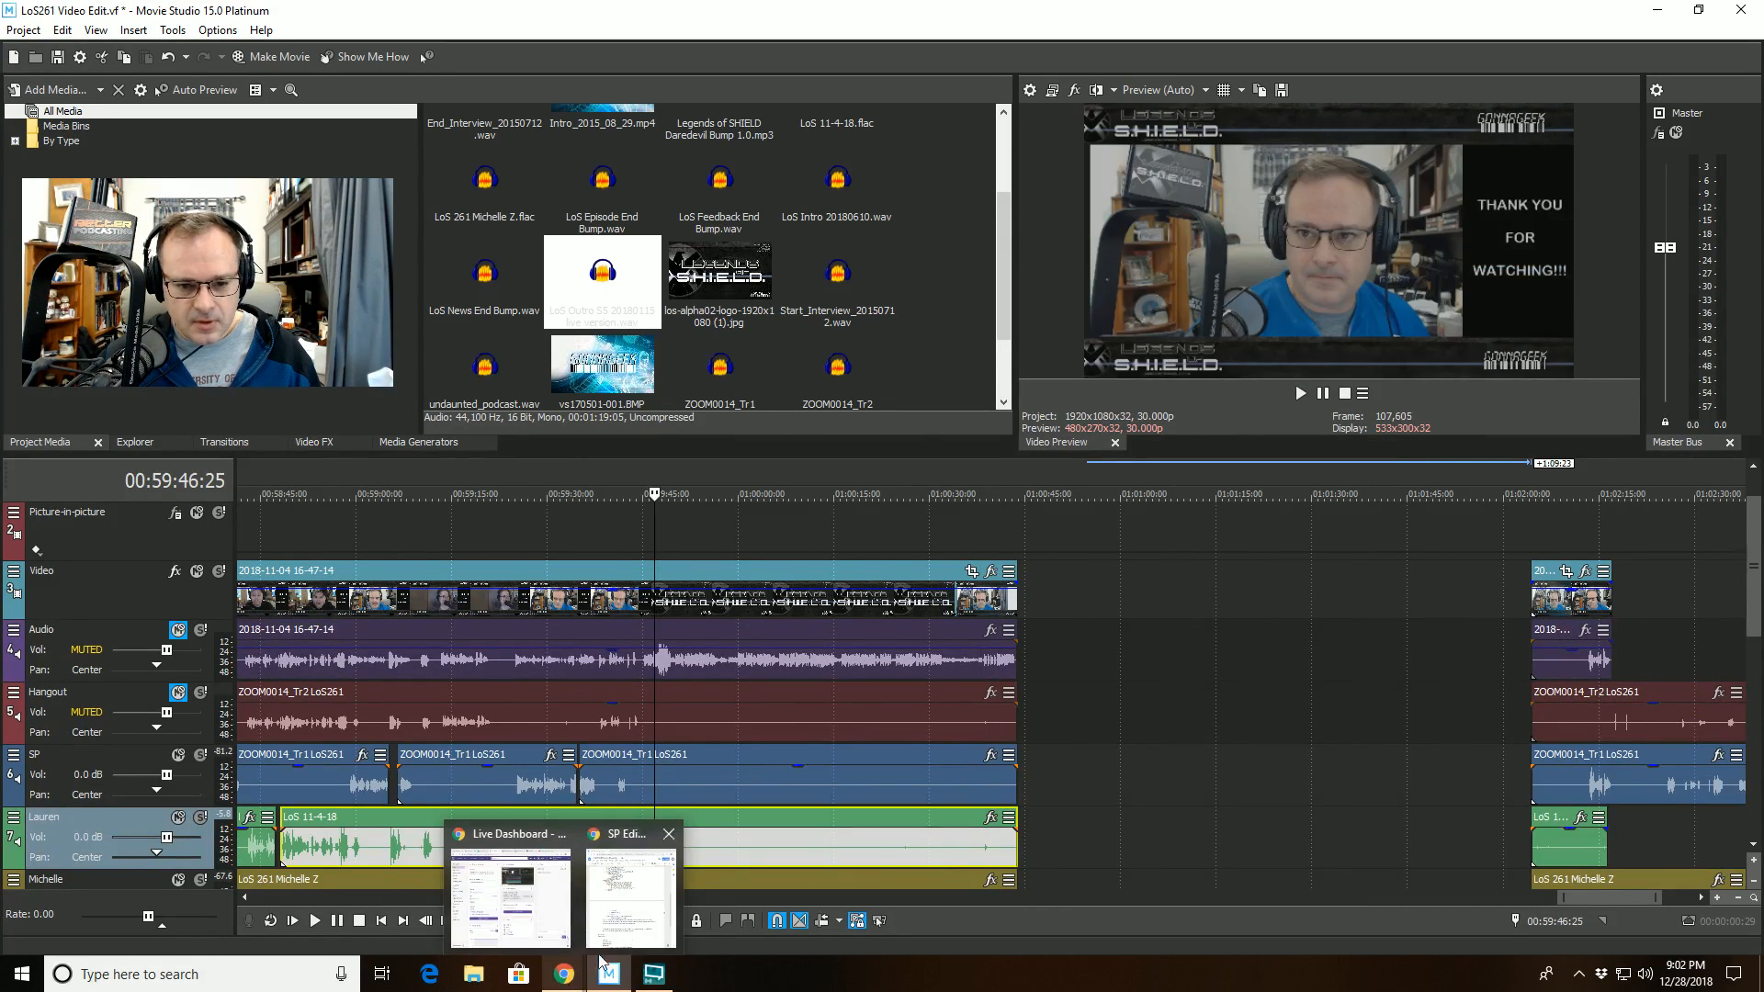
{"action": "left_click", "coordinate": [650, 923]}
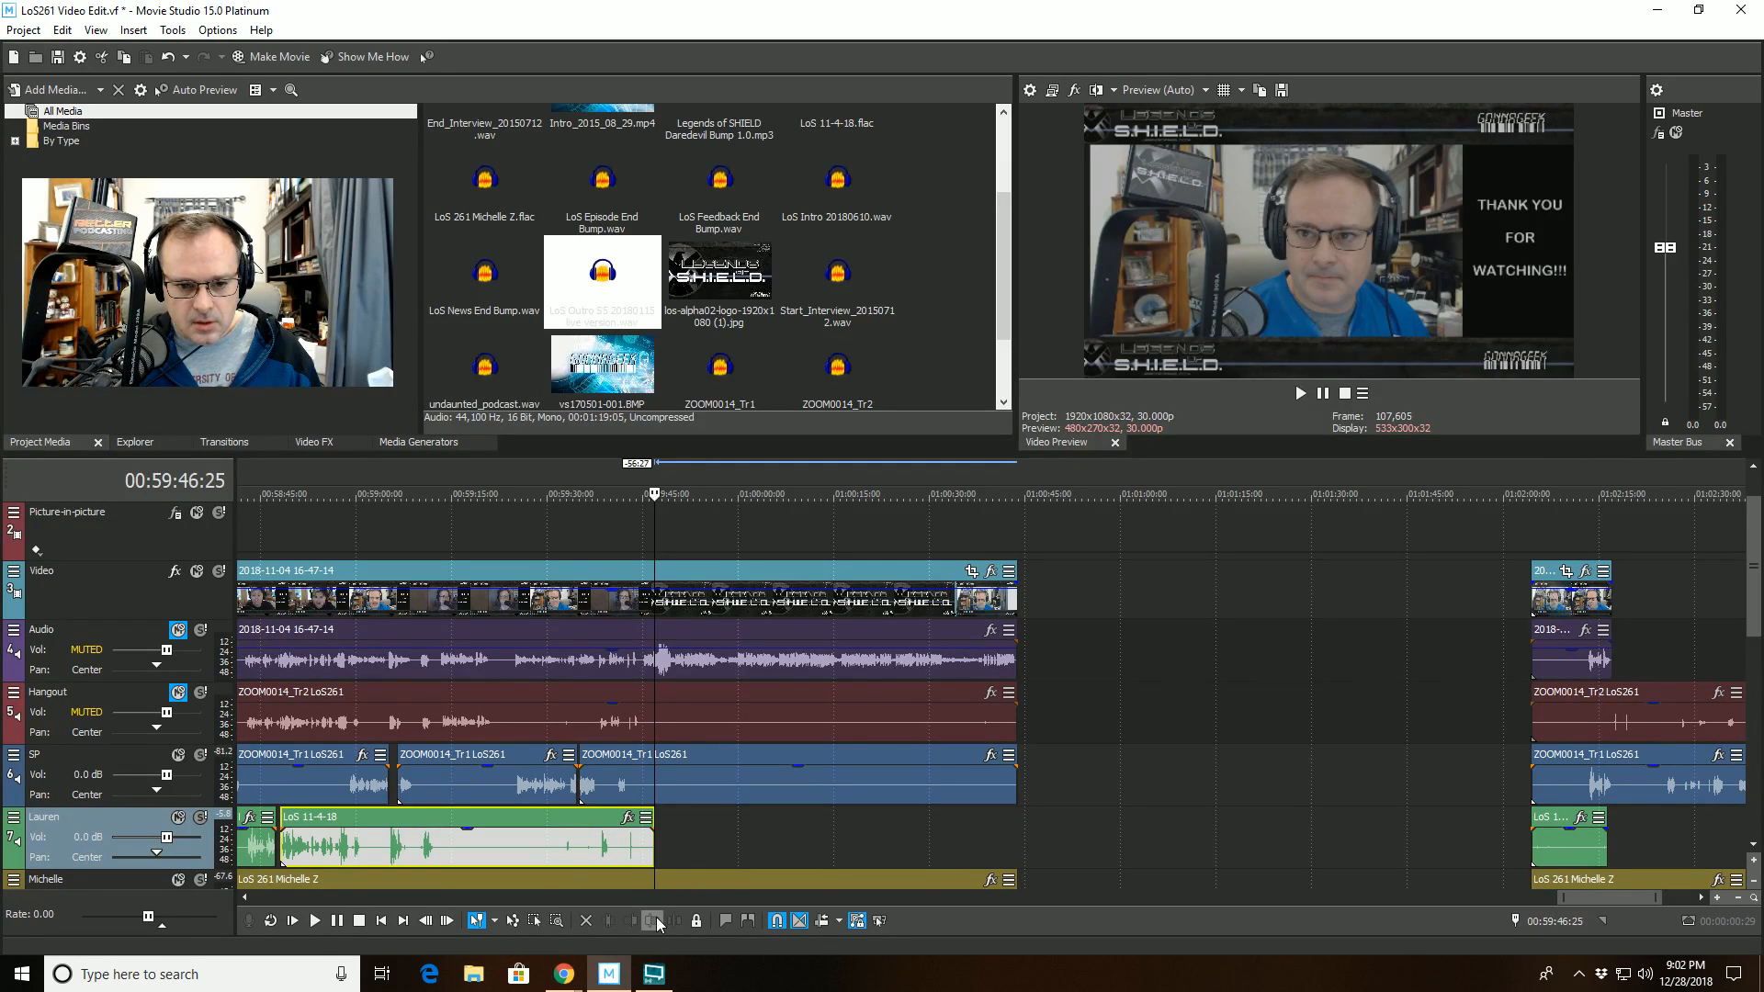
- Replay the end of the outro from 01:00:37:24 to check its sound after the trim on track 7
{"action": "key", "text": "space"}
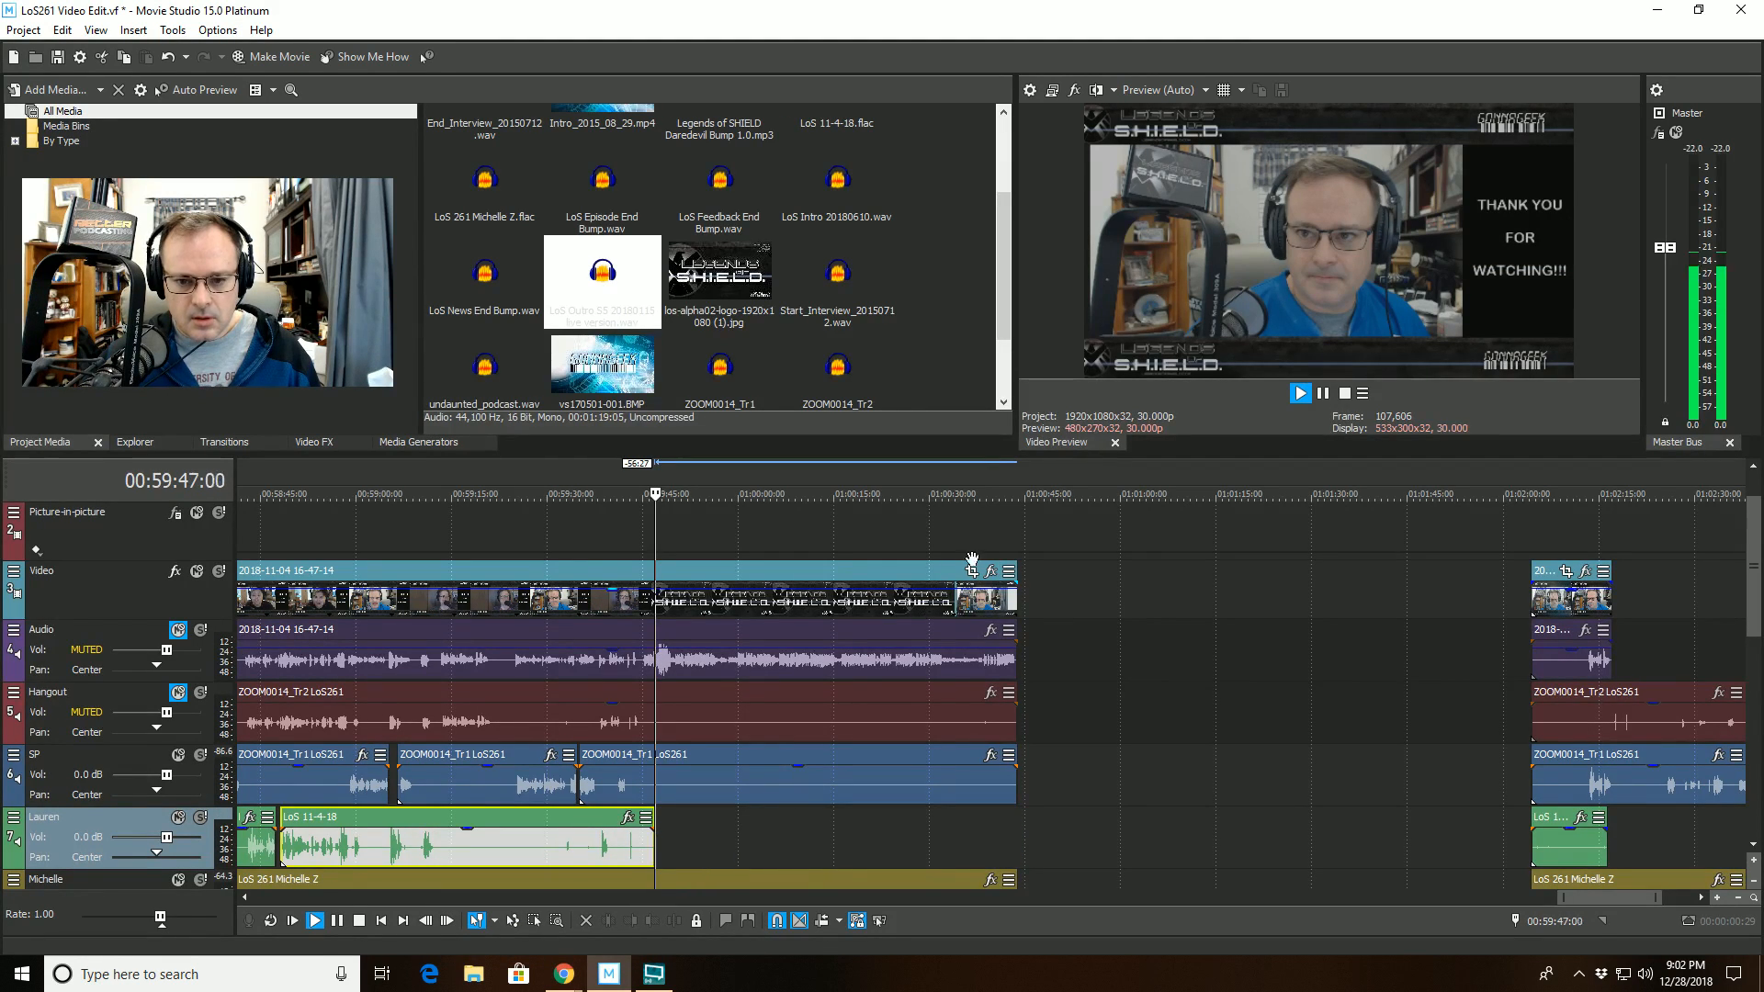
{"action": "left_click", "coordinate": [983, 529]}
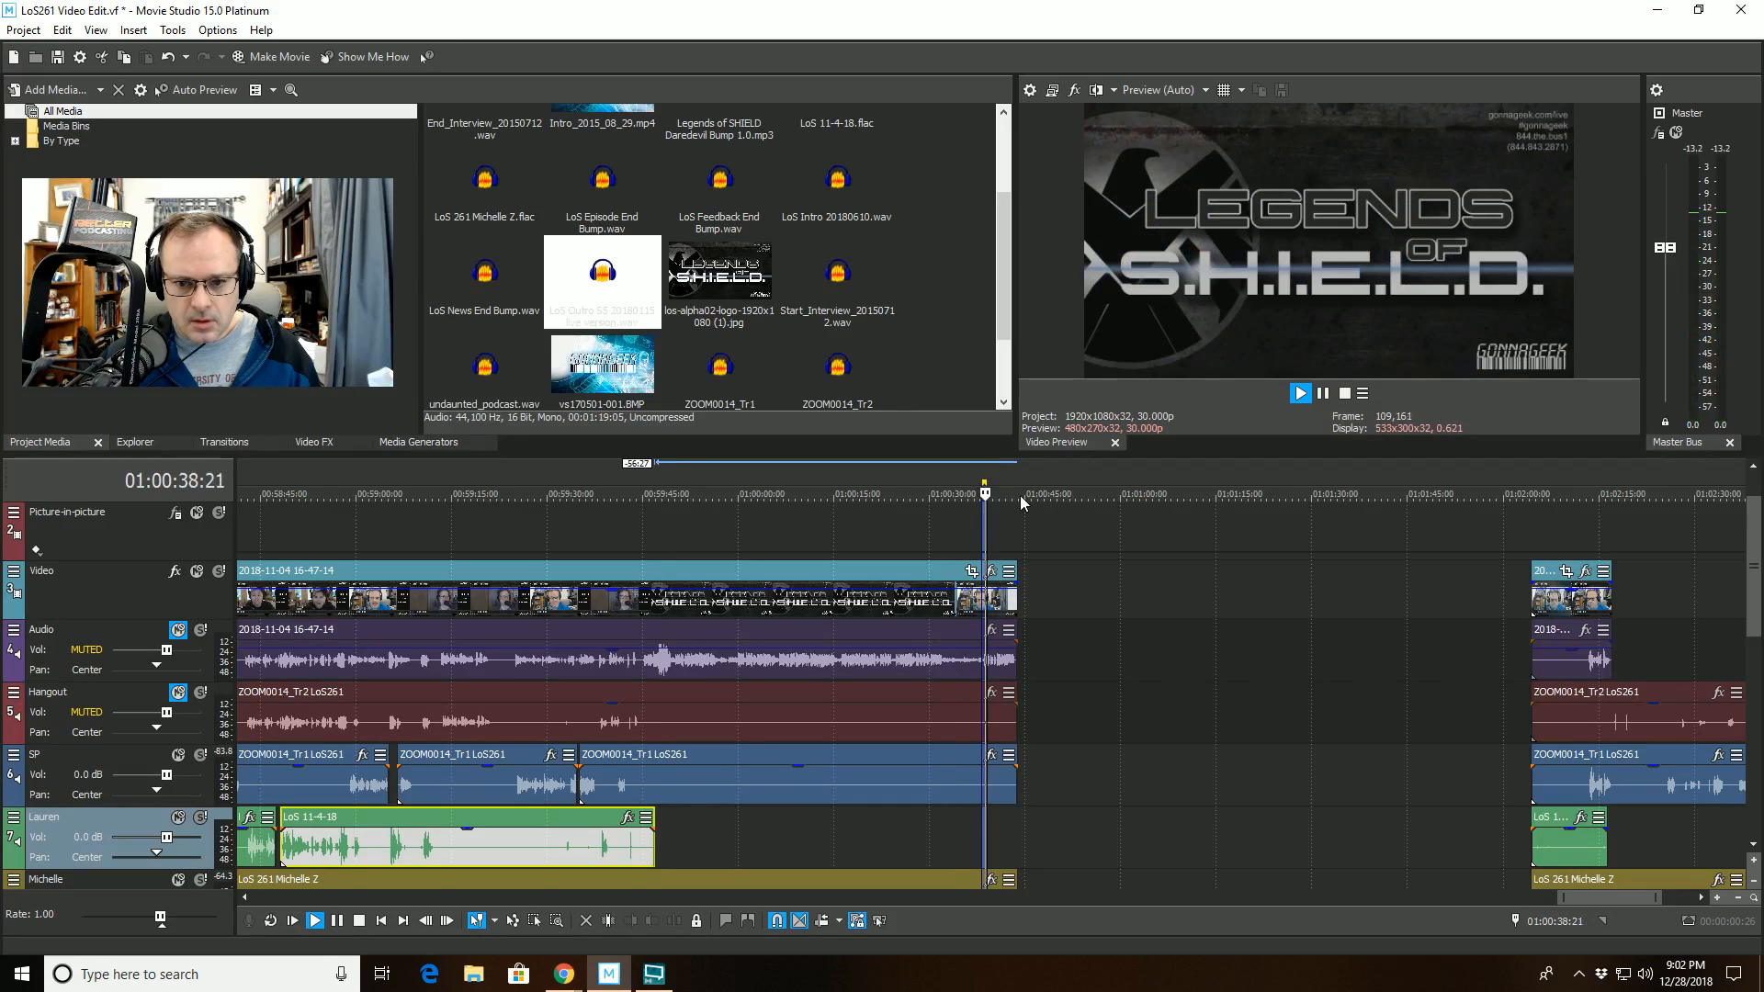
{"action": "scroll", "coordinate": [973, 590], "scroll_direction": "up", "scroll_amount": 7}
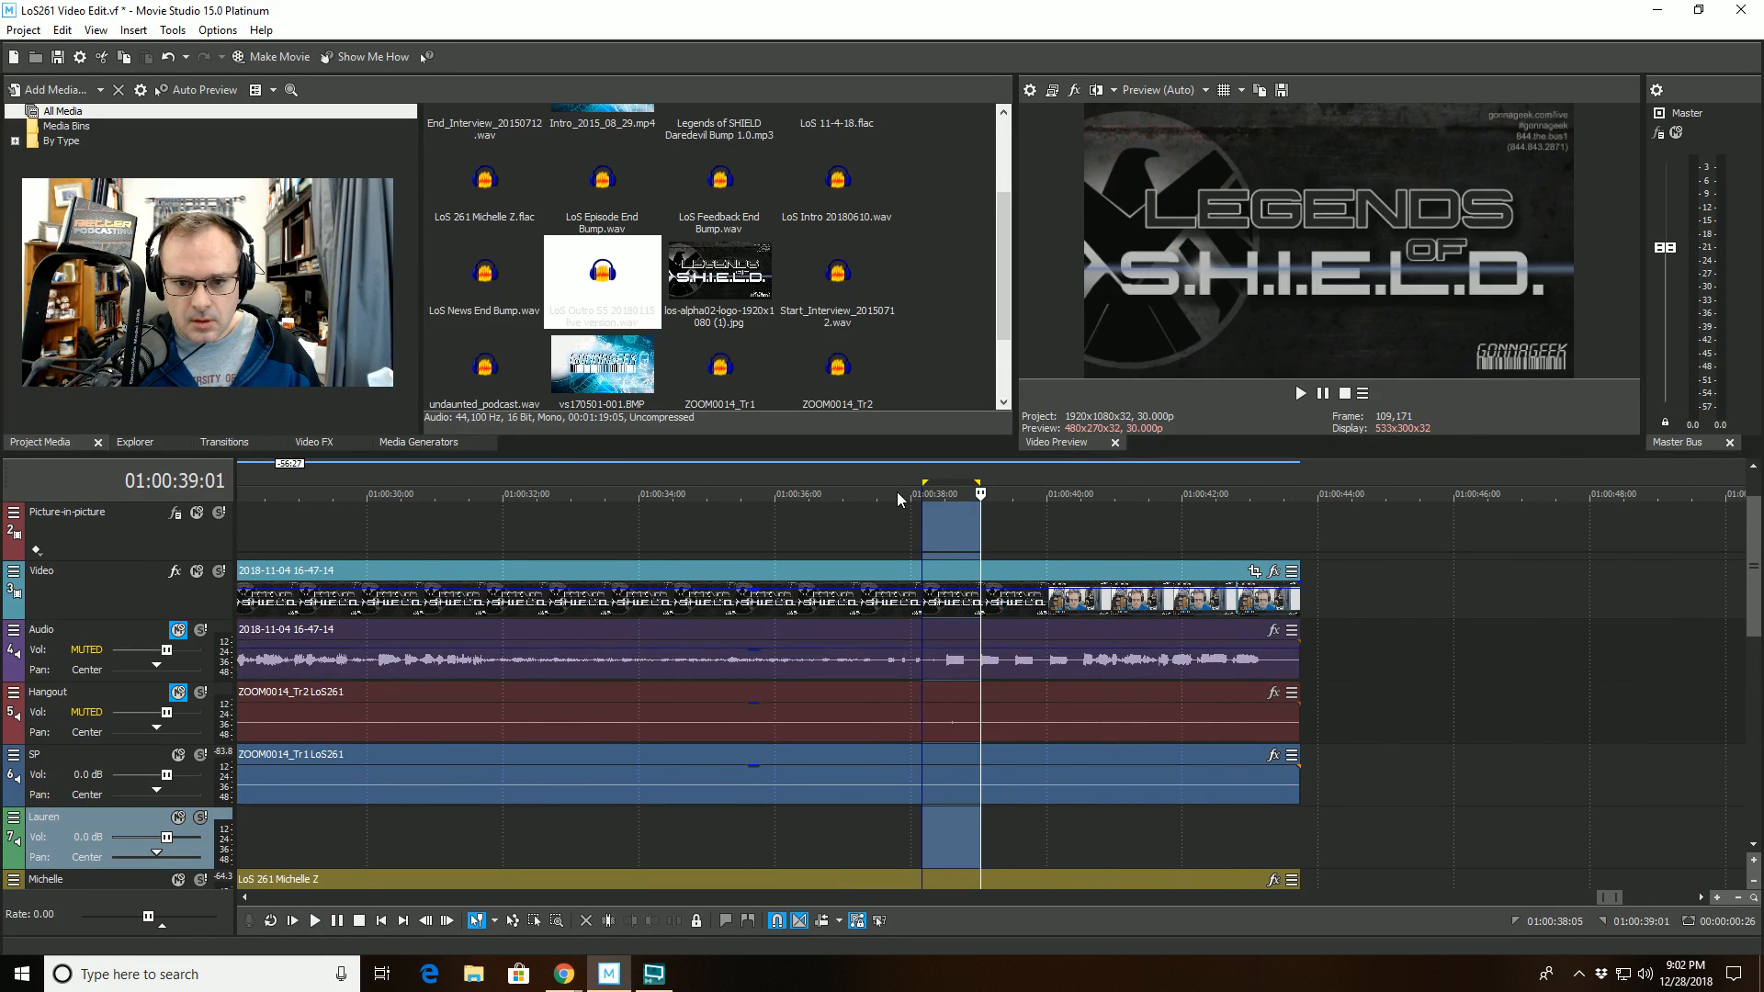
{"action": "left_click", "coordinate": [897, 499]}
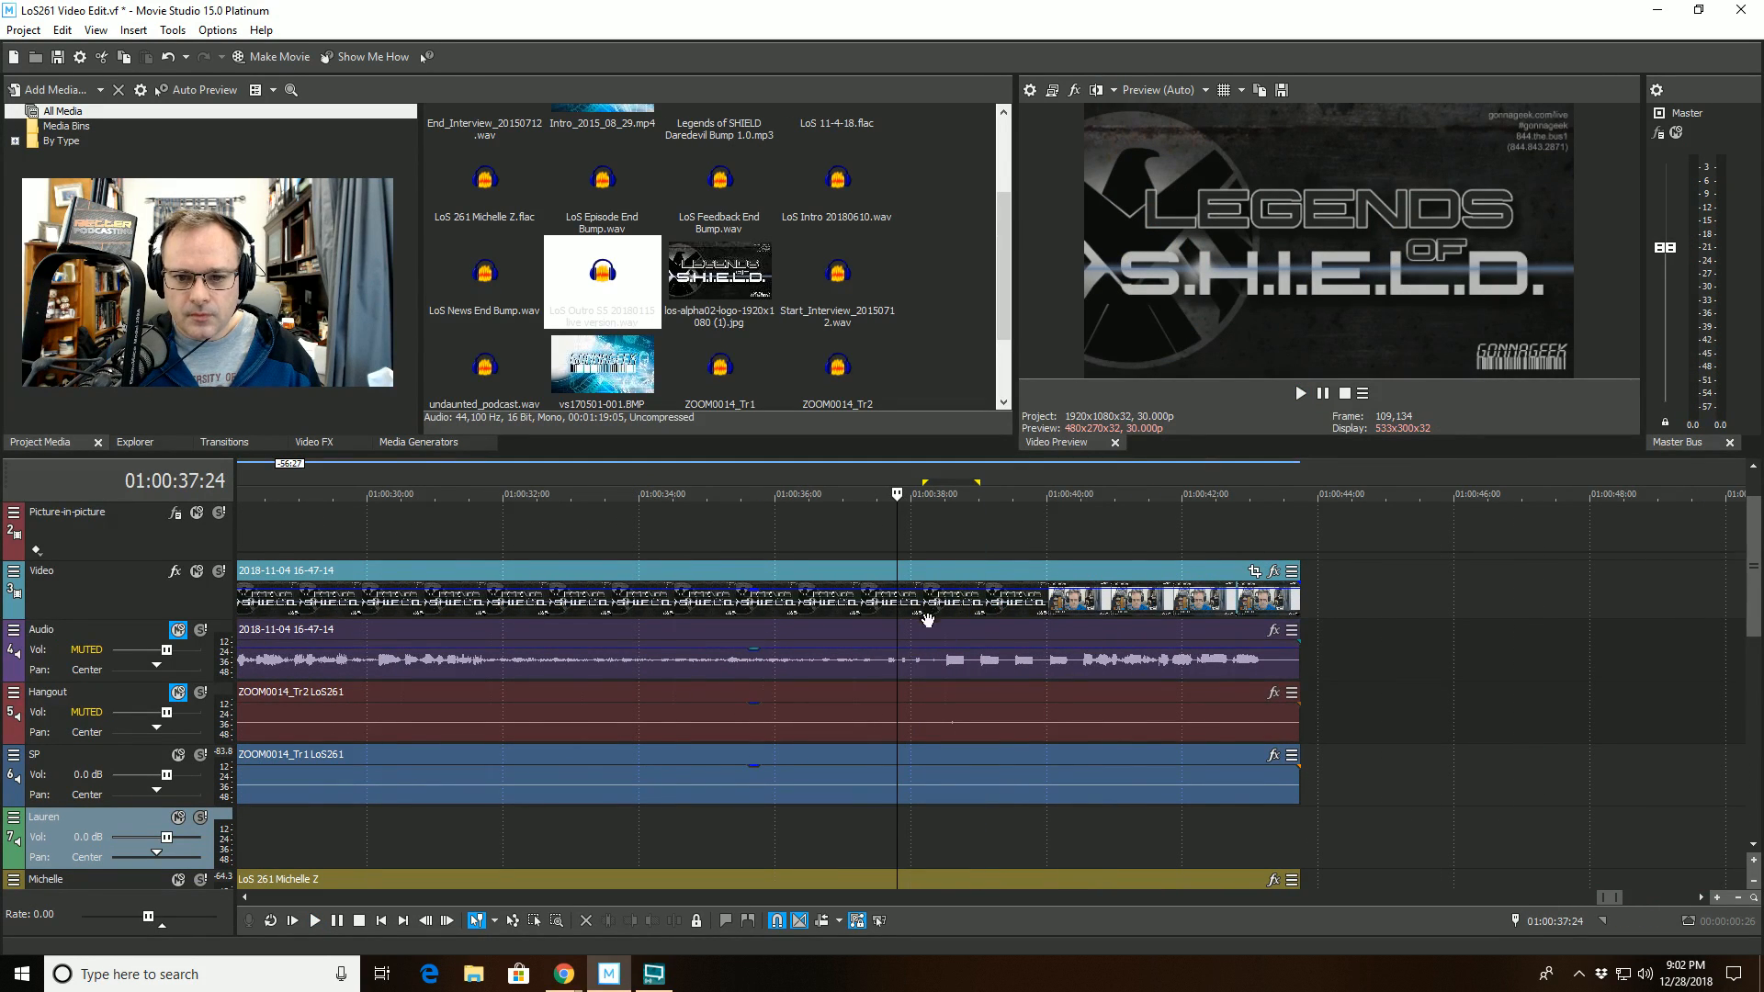
{"action": "key", "text": "space"}
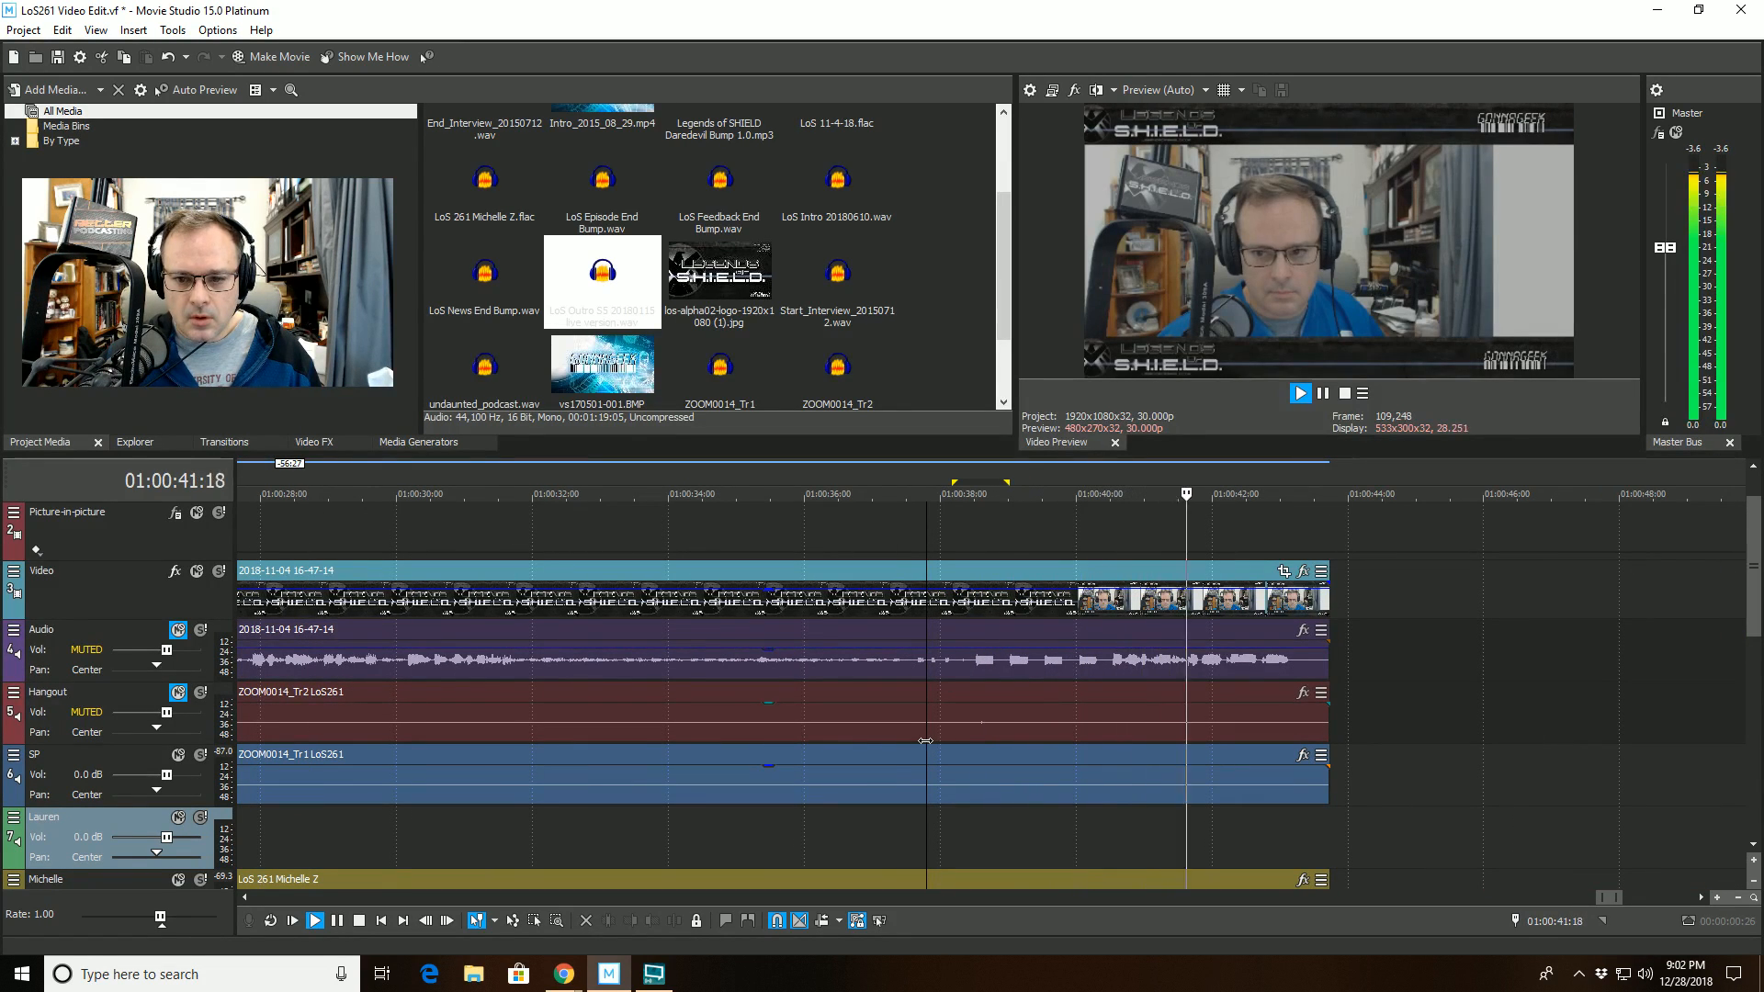
{"action": "key", "text": "space"}
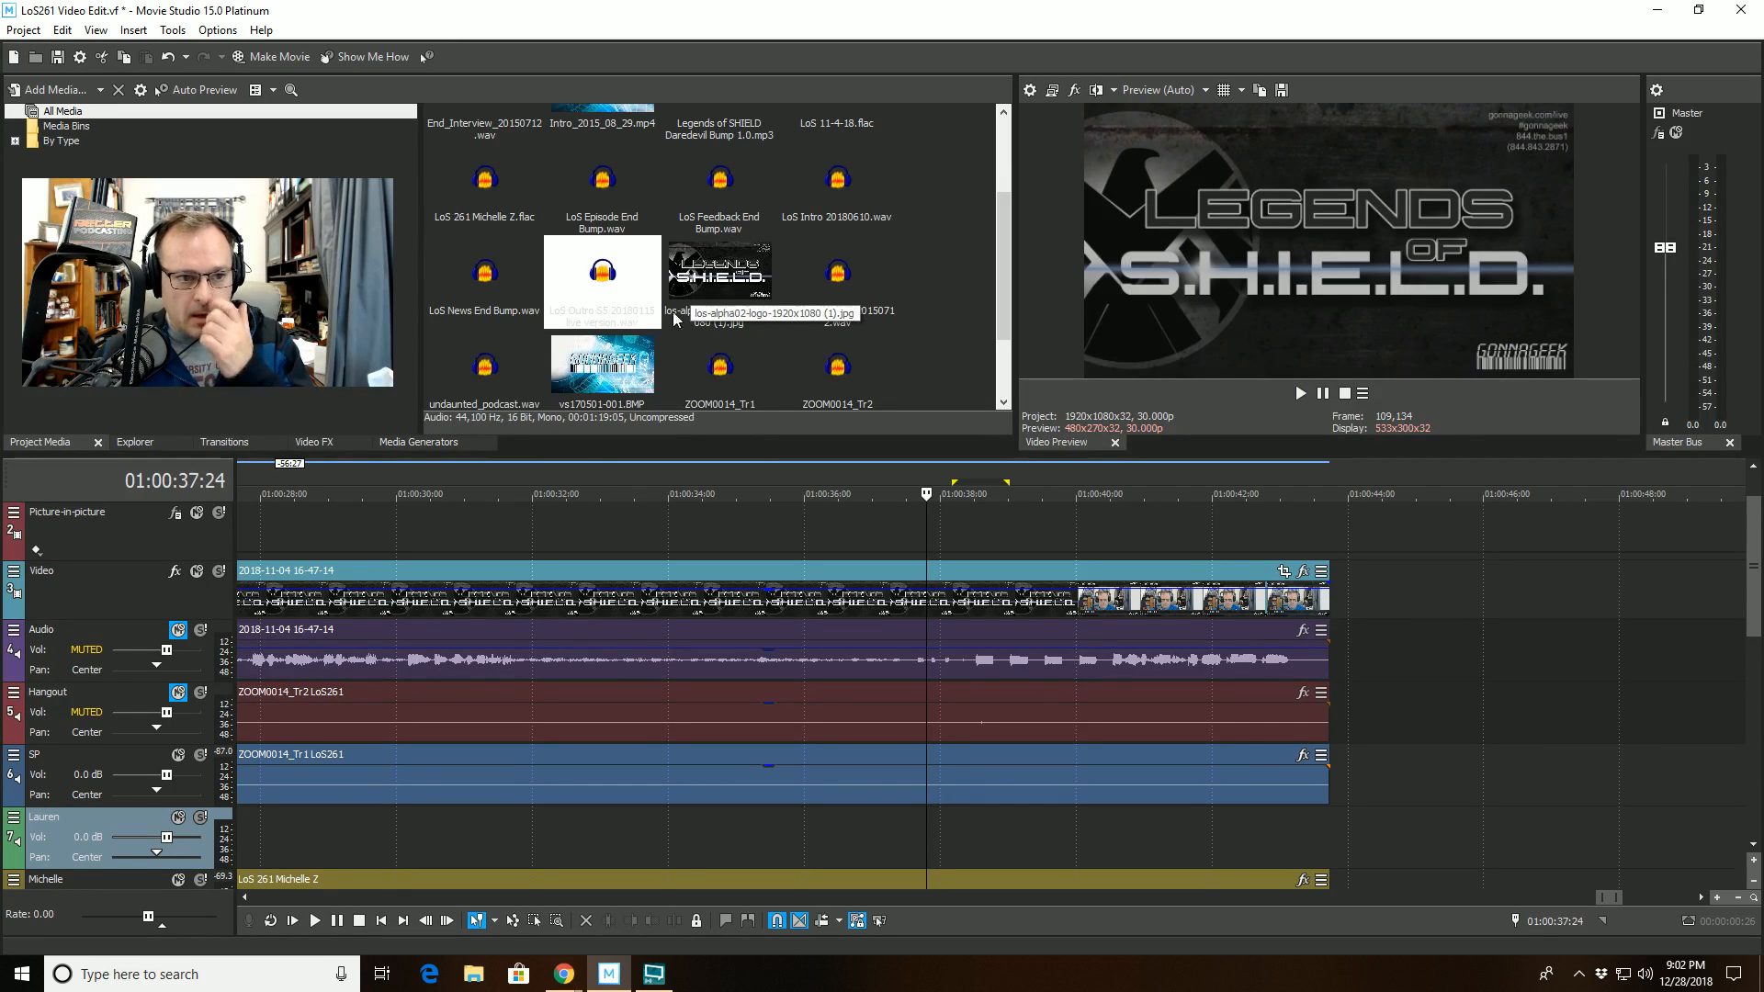
- Insert two new video tracks directly above the Video track
{"action": "right_click", "coordinate": [108, 593]}
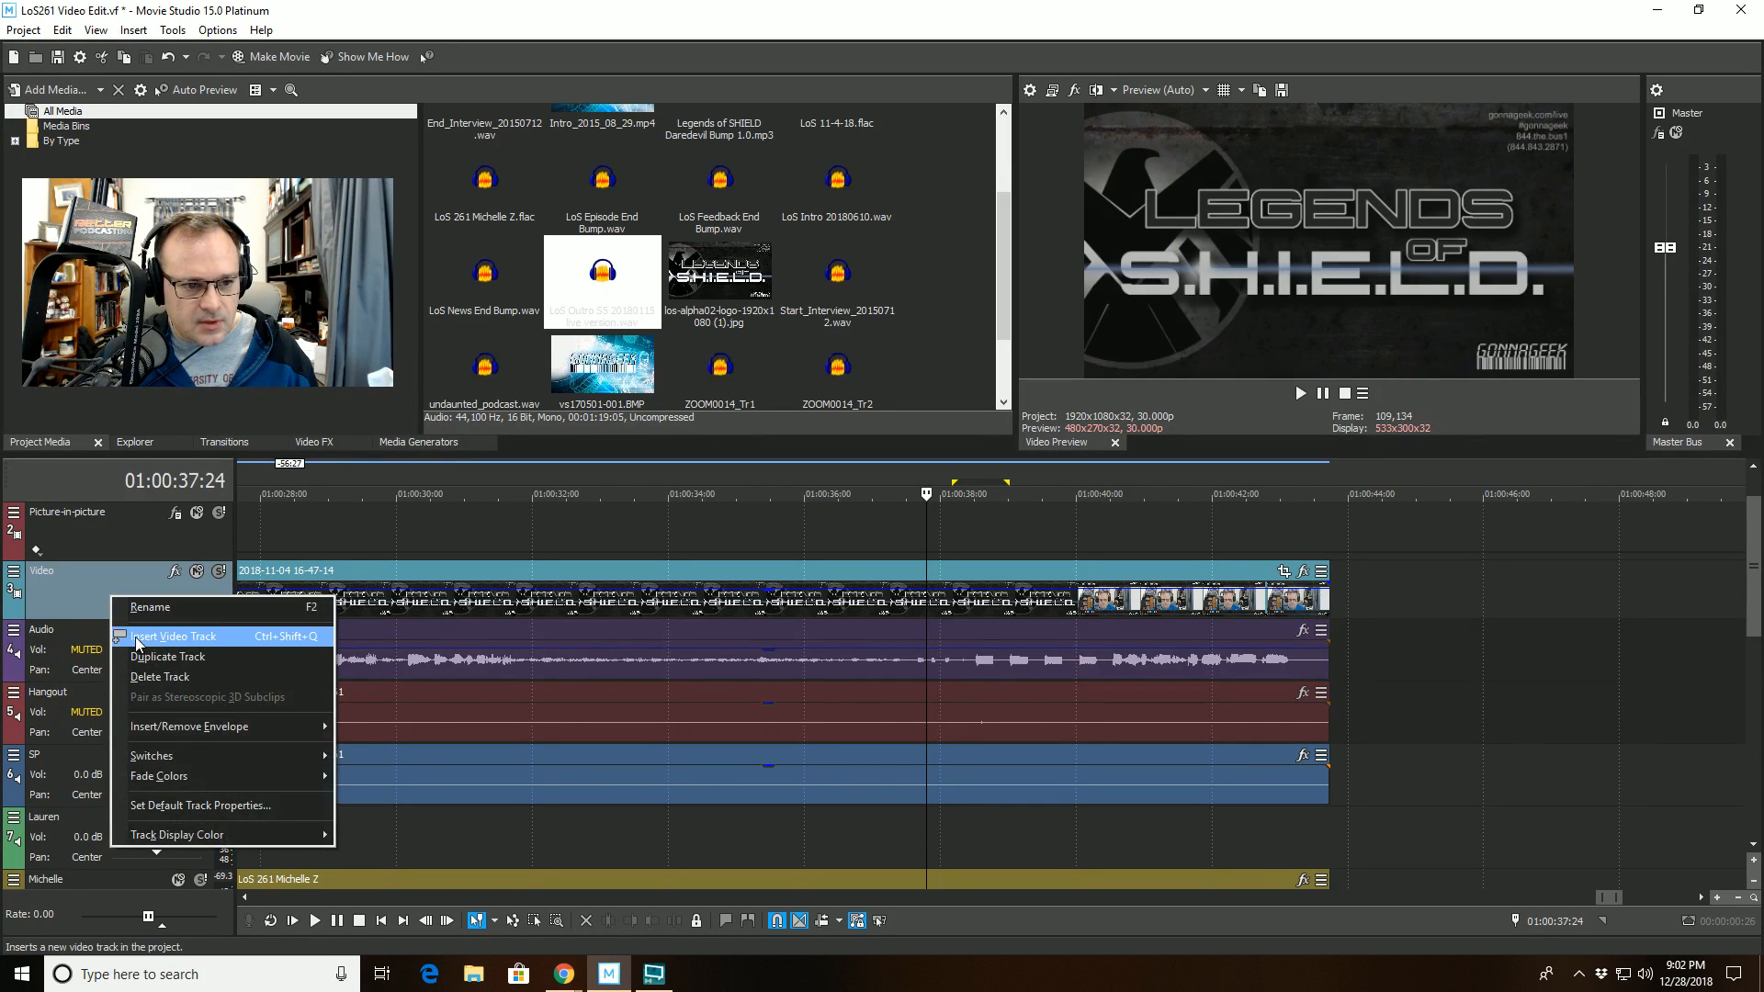
{"action": "left_click", "coordinate": [131, 636]}
{"action": "right_click", "coordinate": [101, 592]}
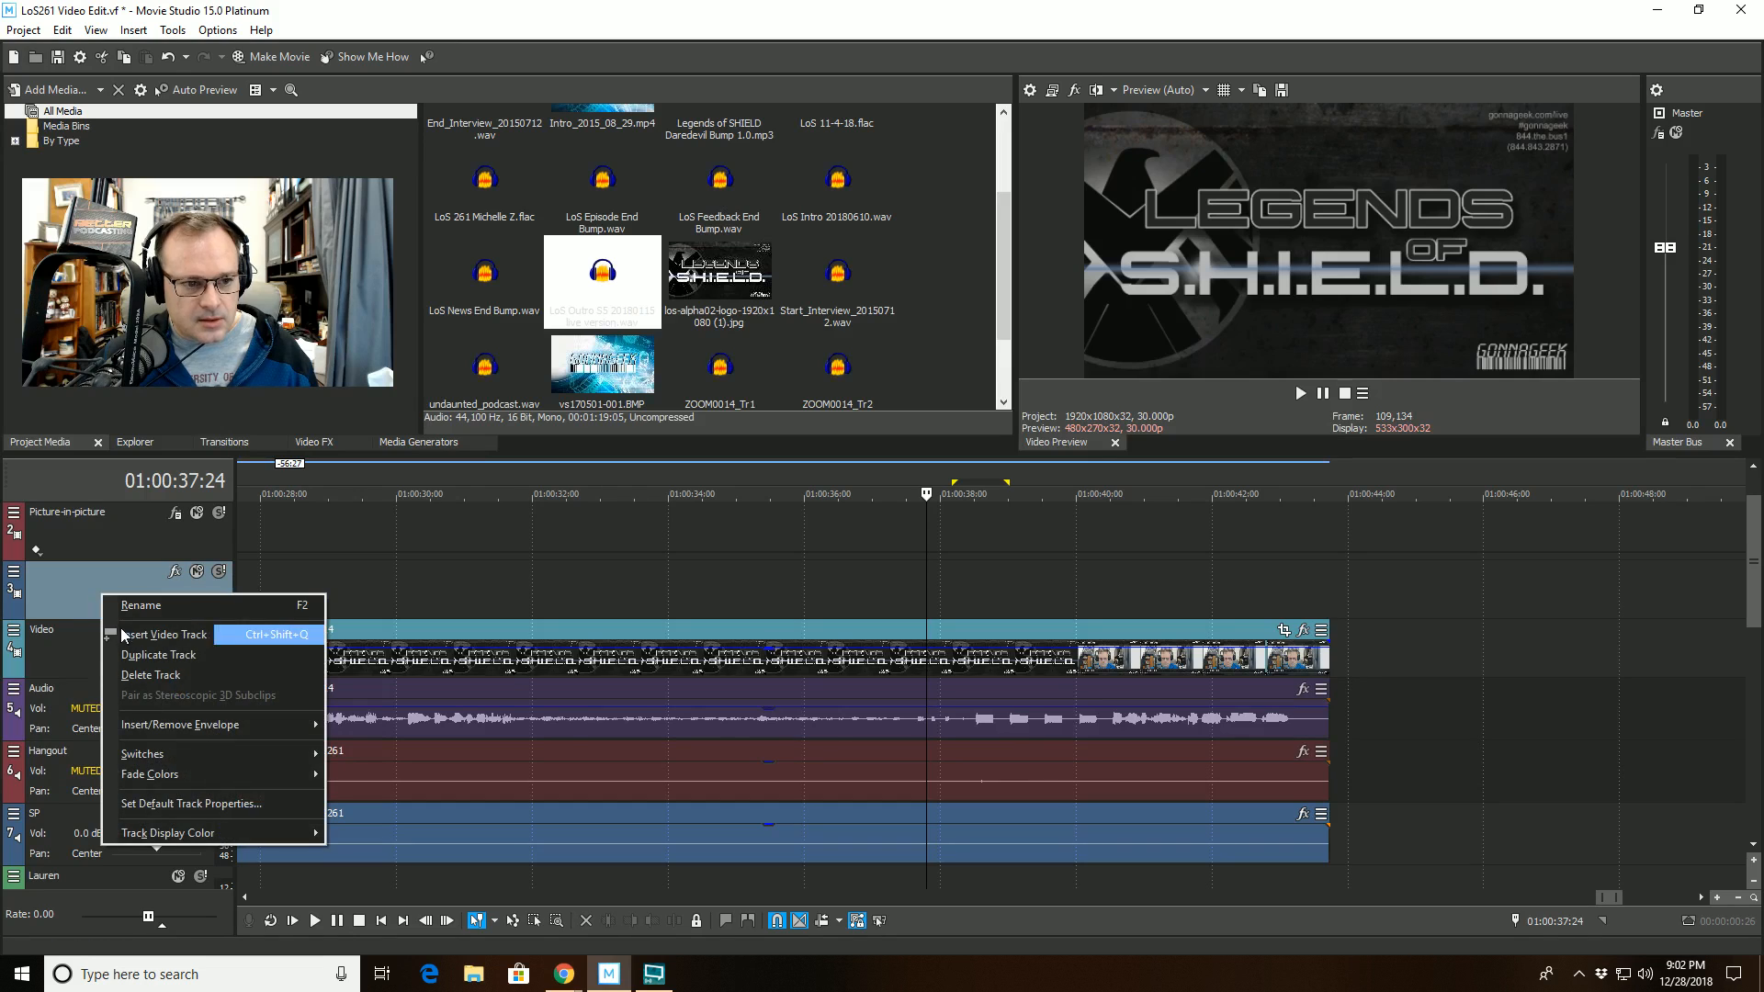
{"action": "left_click", "coordinate": [120, 629]}
- Place the los-alpha02-logo-1920x1080 (1).jpg still at about 01:00:37:01 on the lower new track and vs170501-001.BMP at about 01:00:40:14 on the upper one
{"action": "left_click_drag", "start_coordinate": [742, 280], "coordinate": [884, 654]}
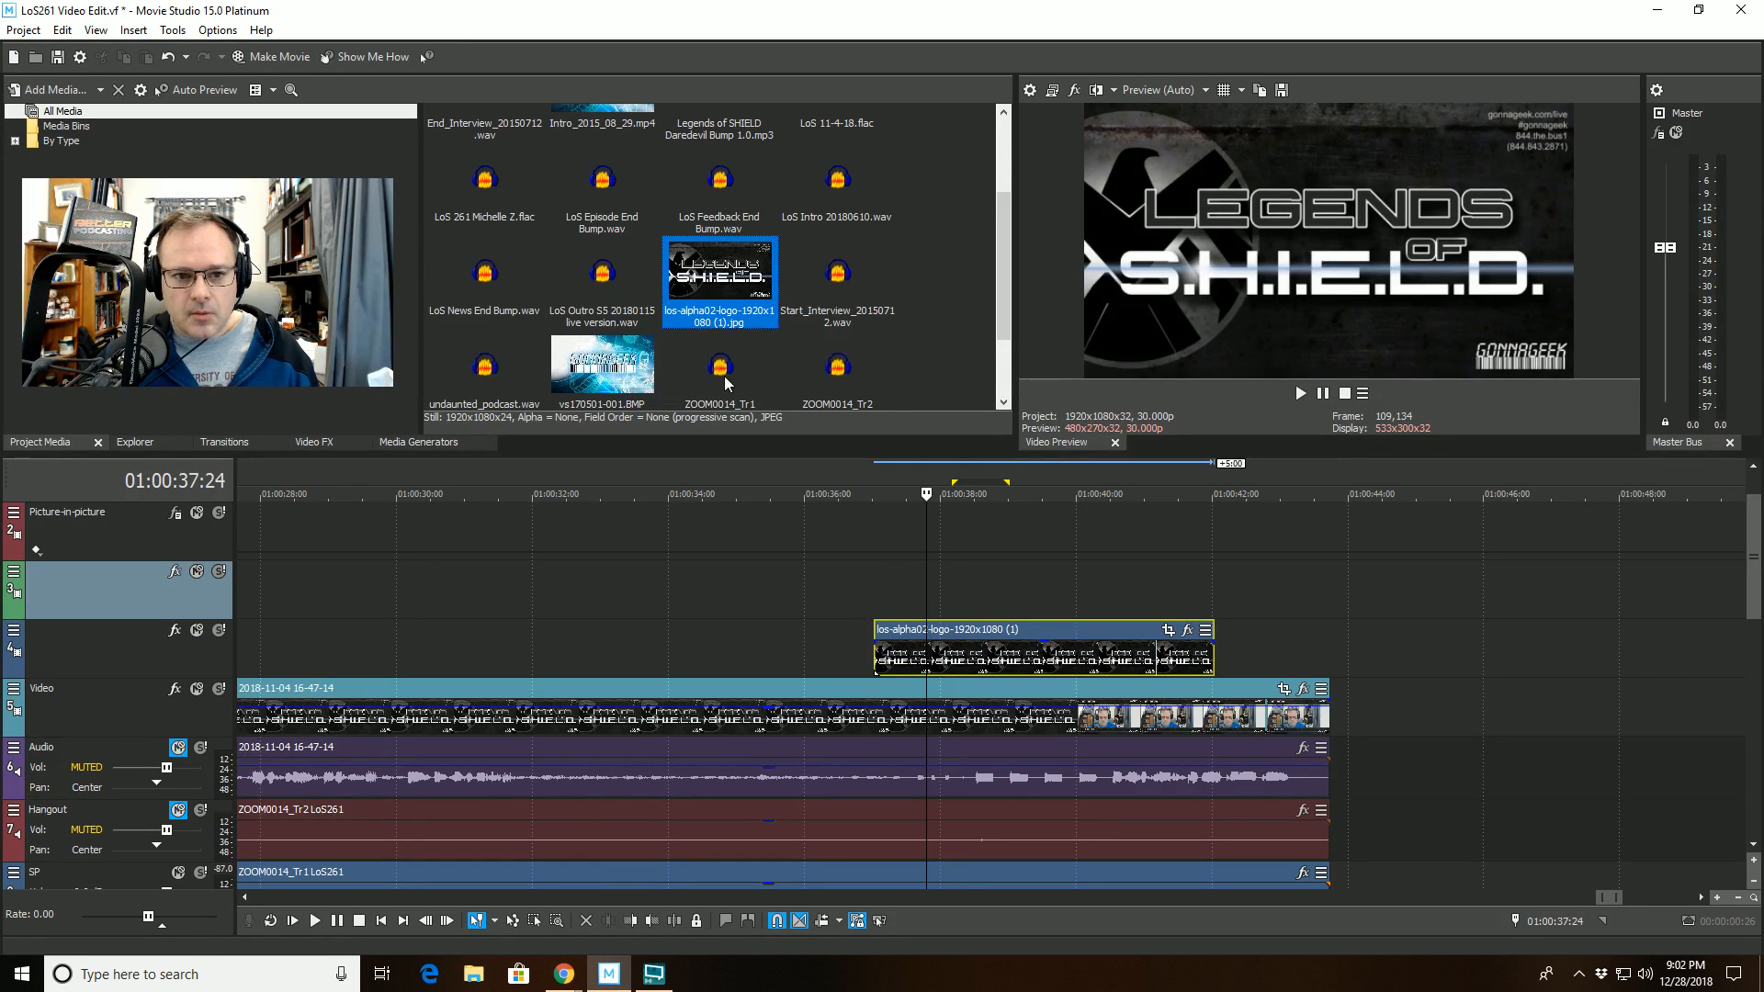
{"action": "left_click_drag", "start_coordinate": [620, 372], "coordinate": [1142, 582]}
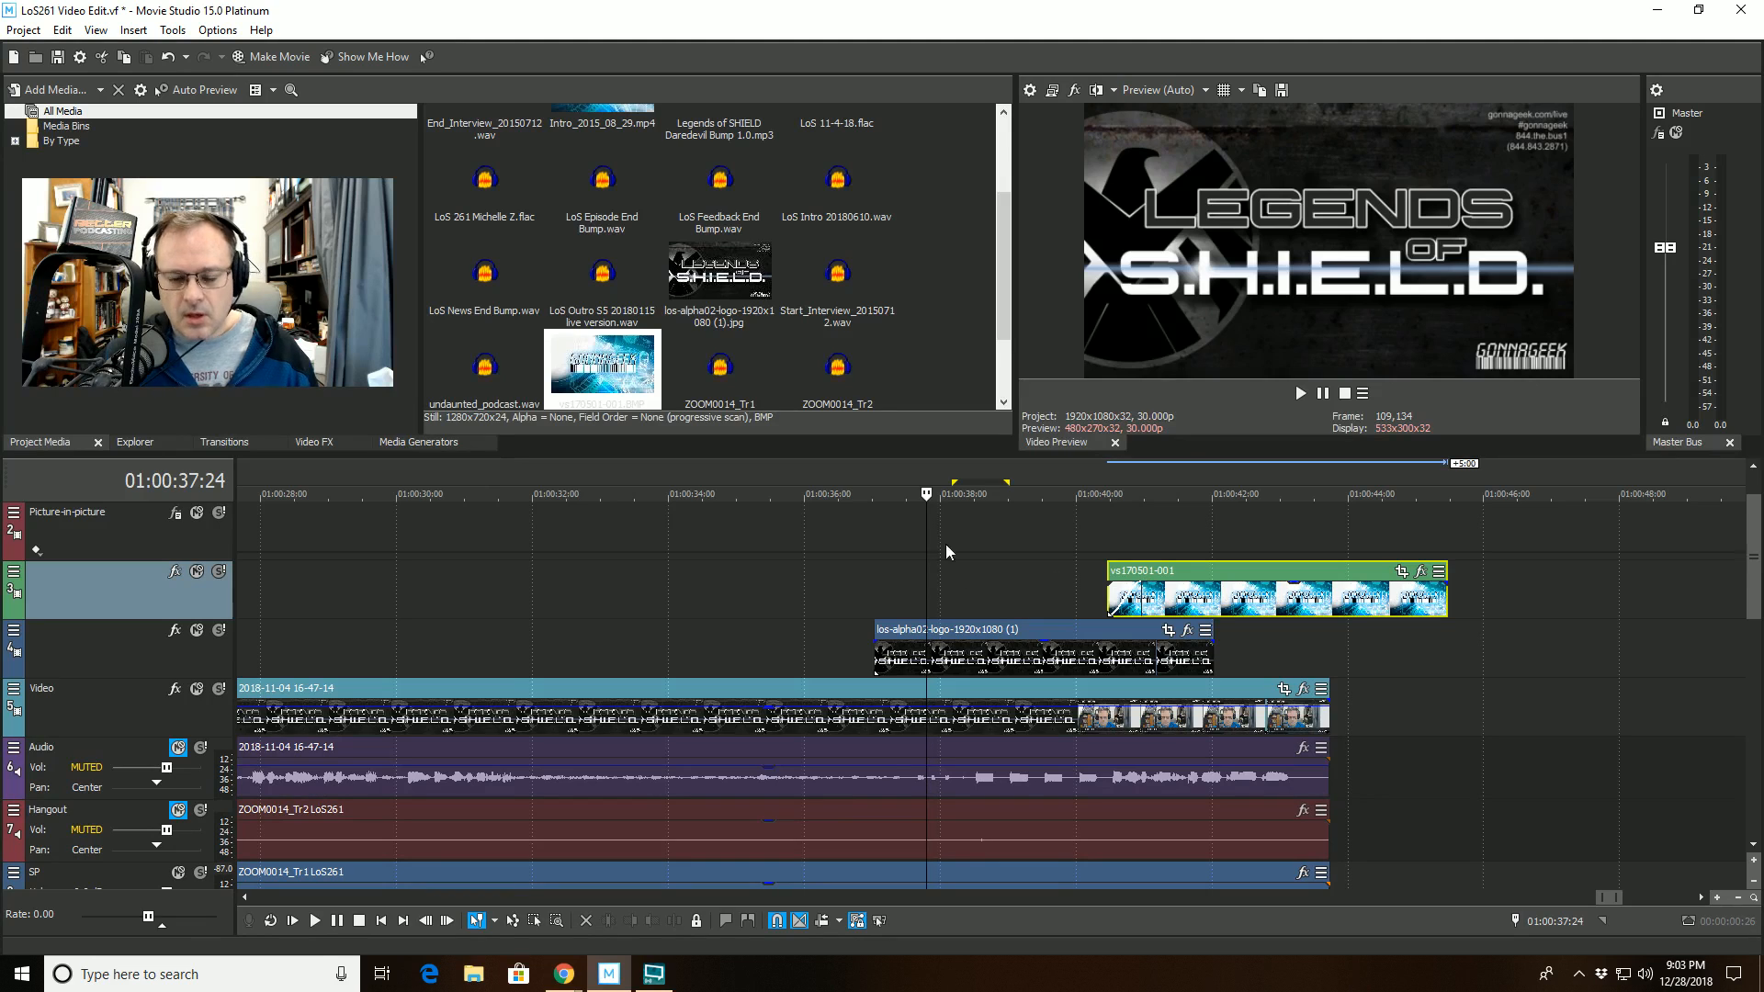
- Preview briefly from 01:00:36:13 and add a short fade-in to the los-alpha02-logo still
{"action": "left_click", "coordinate": [835, 493]}
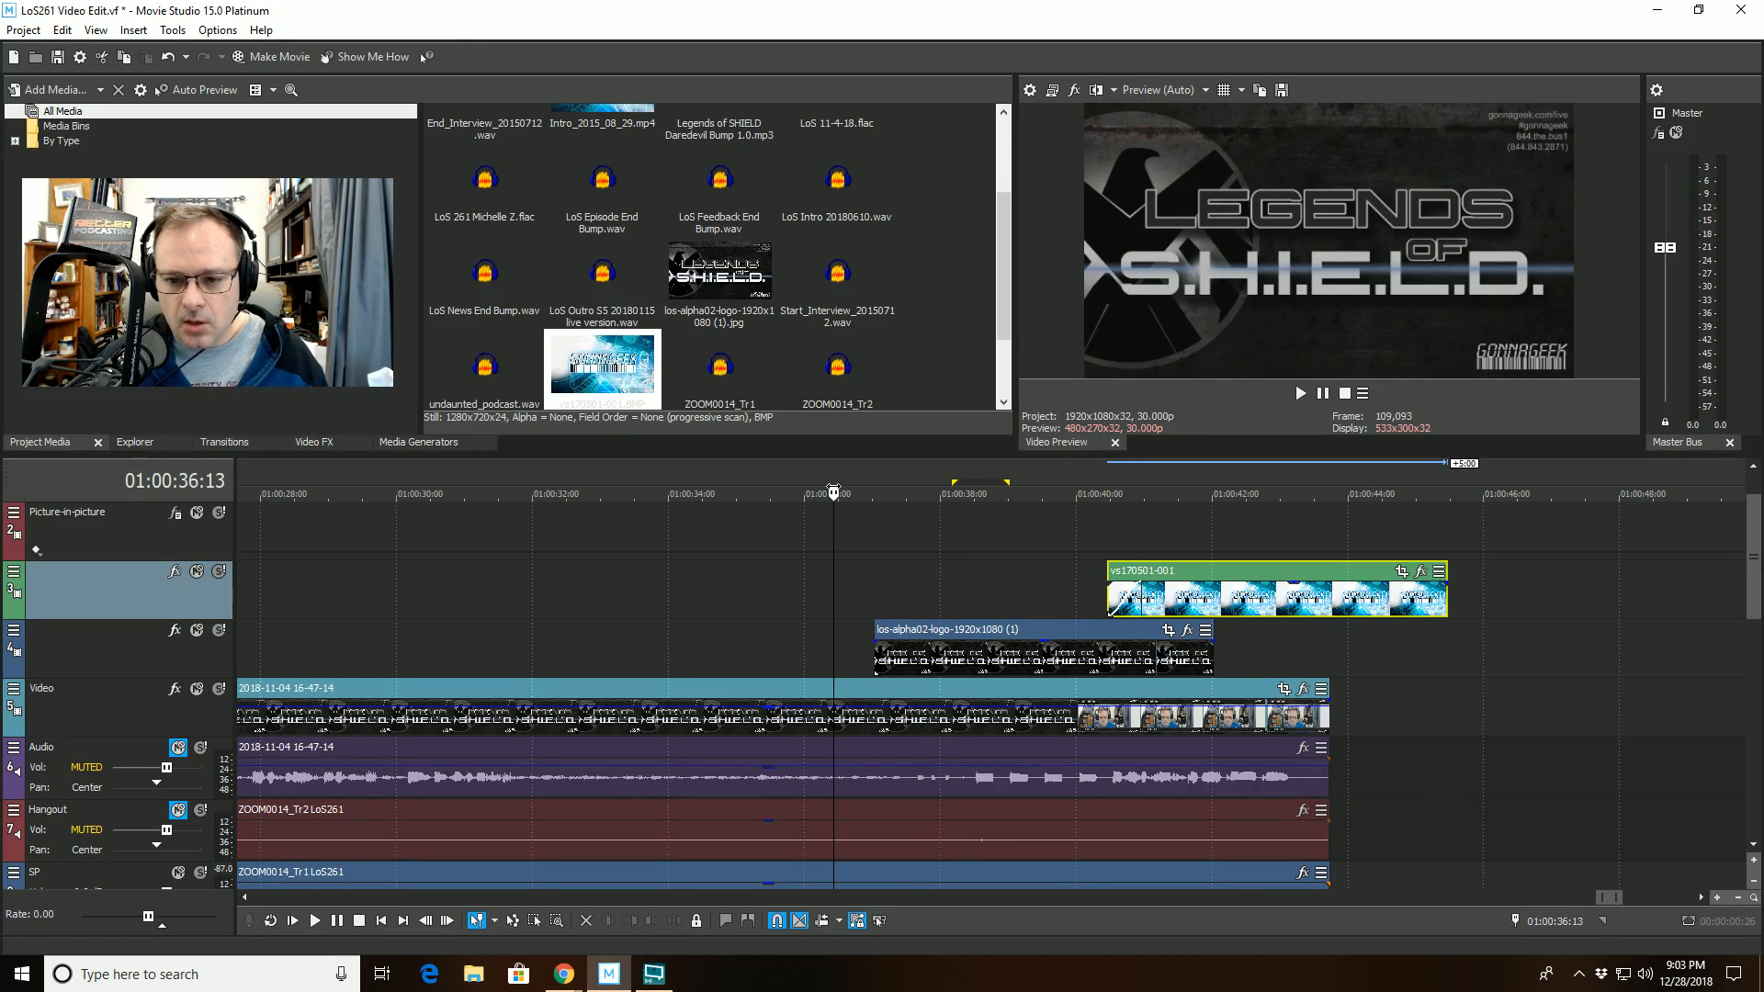
{"action": "key", "text": "space"}
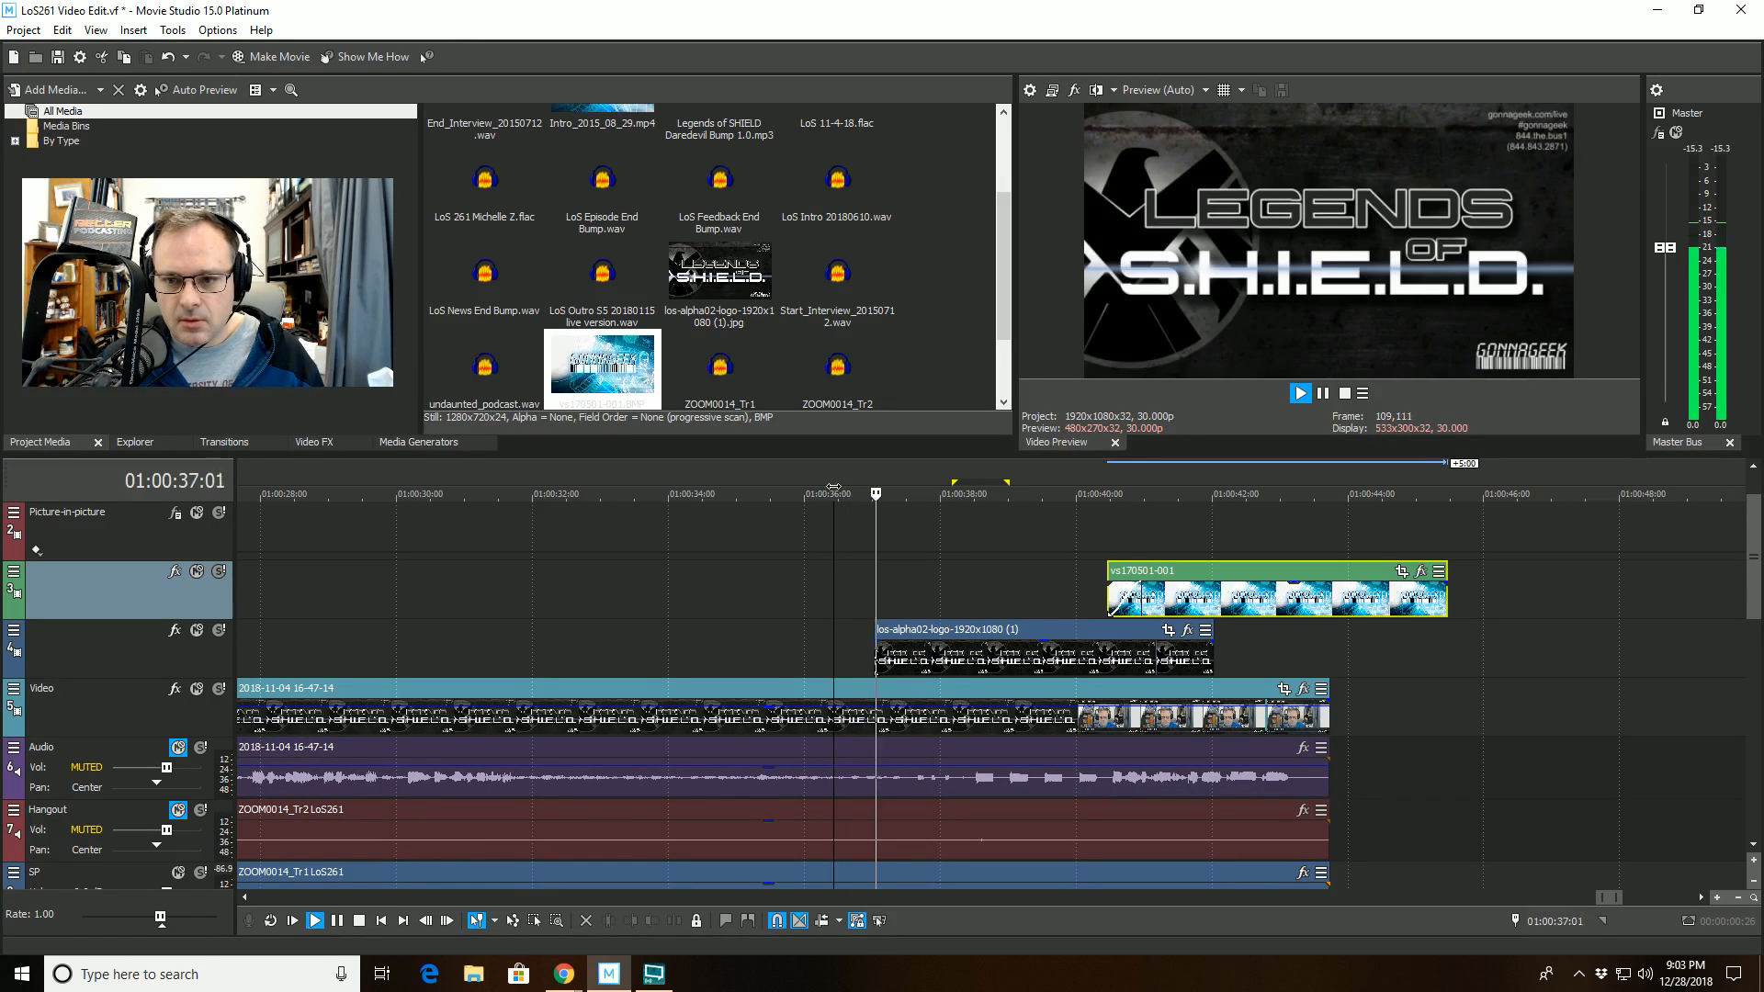
{"action": "key", "text": "space"}
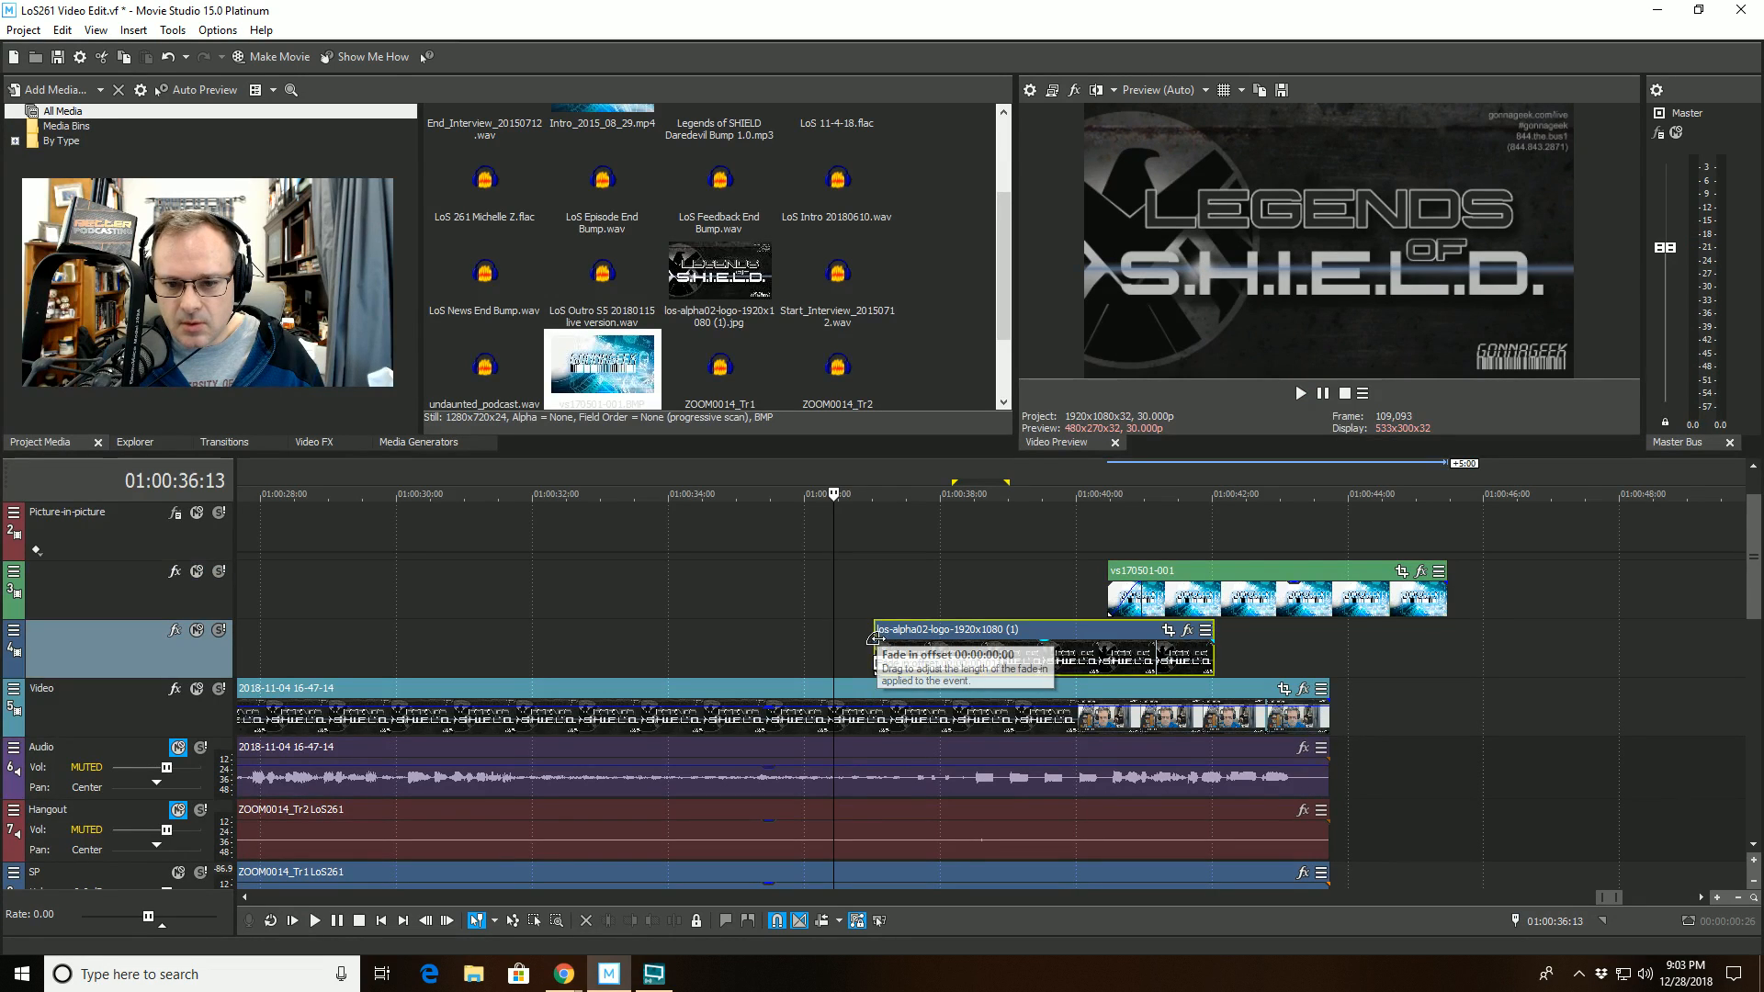
{"action": "left_click_drag", "start_coordinate": [884, 650], "coordinate": [906, 641]}
- Play from 01:00:34:08 through both stills to check their transitions against the outro's ending
{"action": "left_click", "coordinate": [671, 494]}
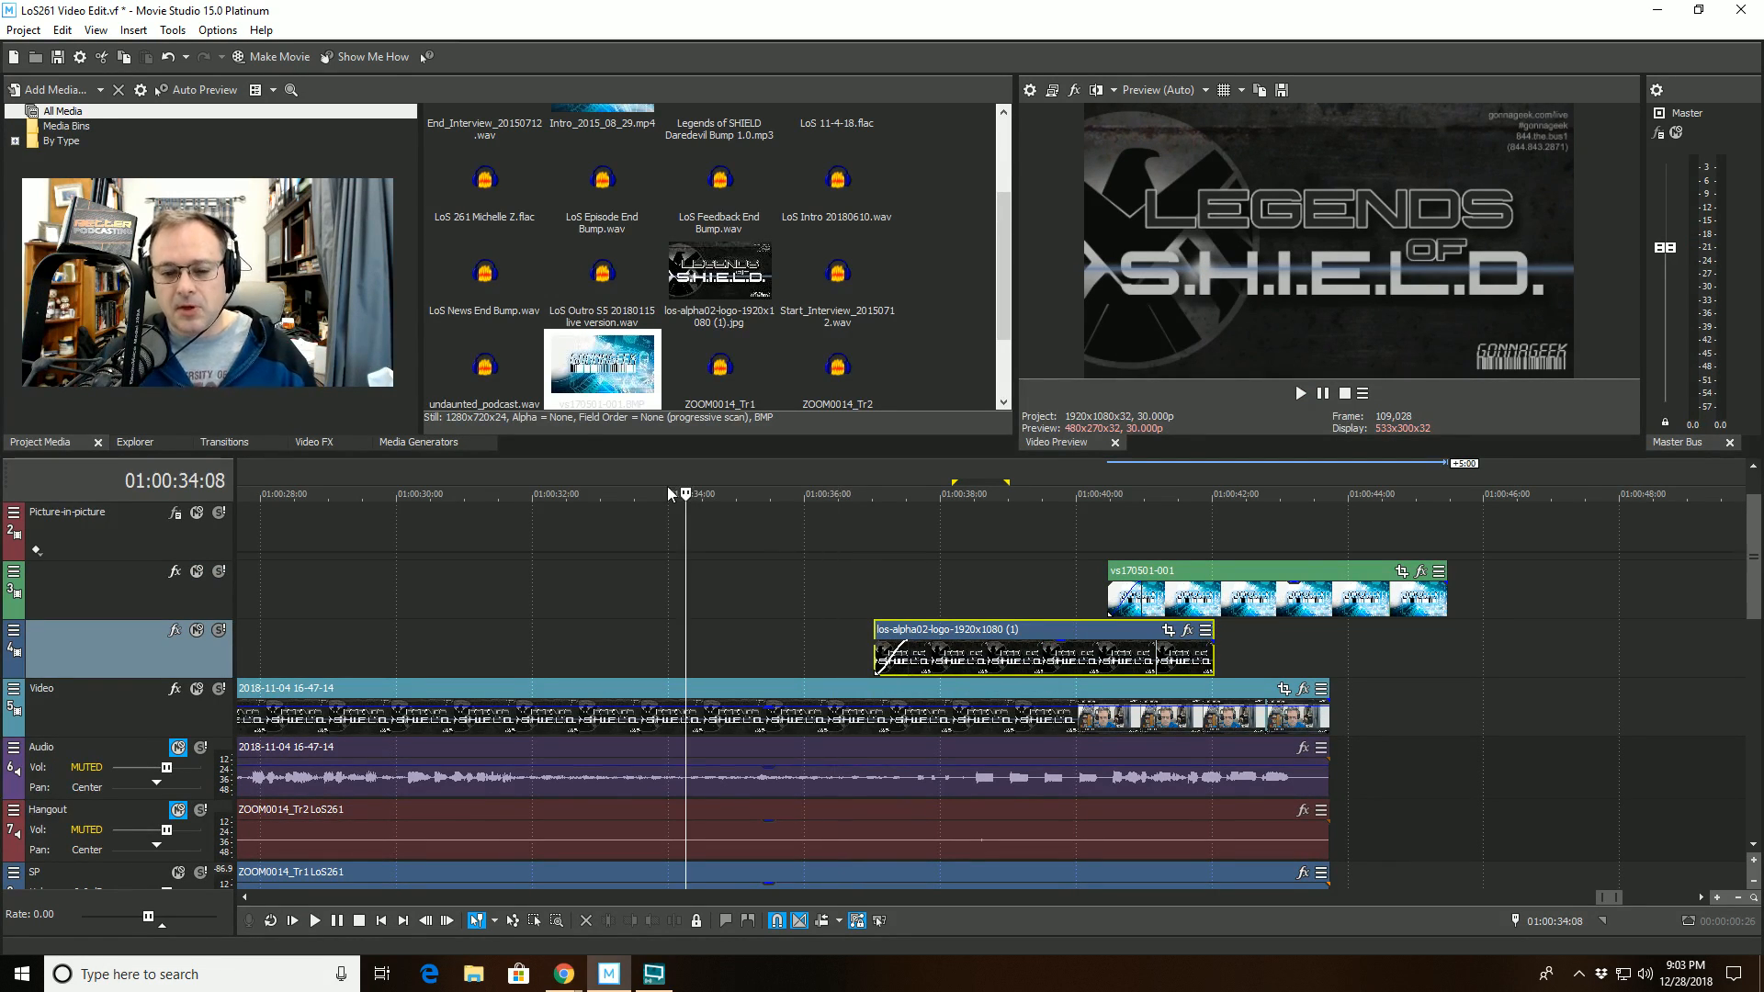
{"action": "key", "text": "space"}
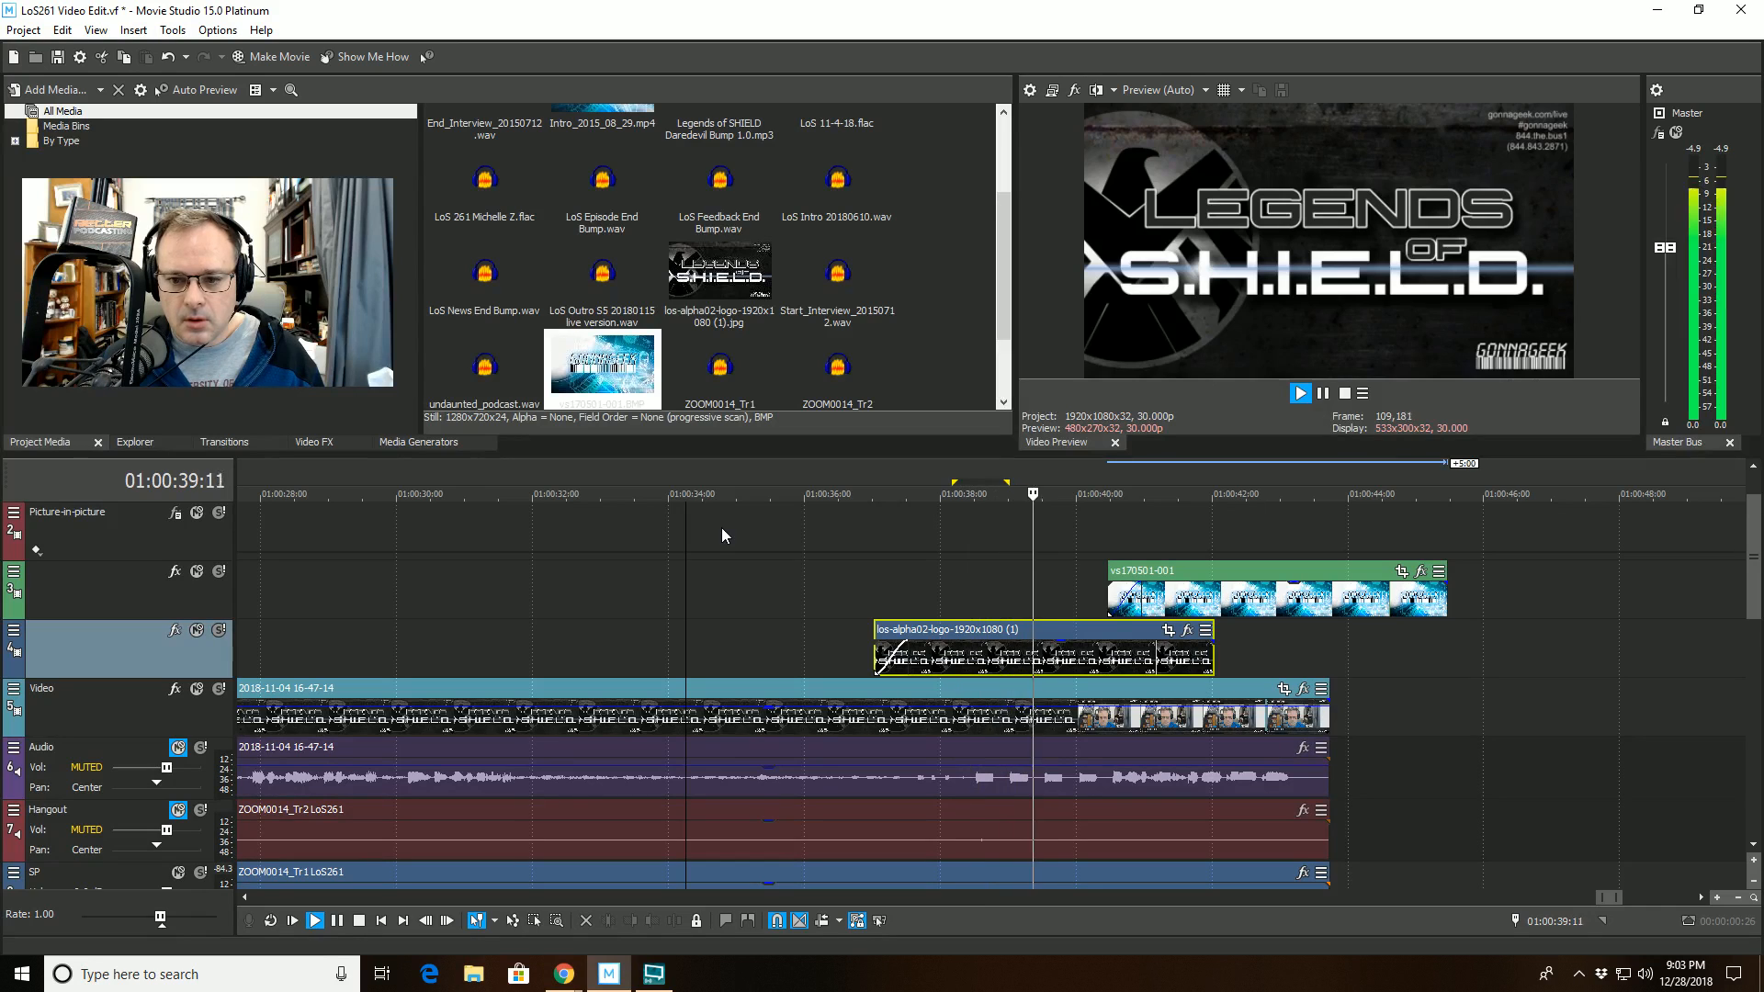
{"action": "scroll", "coordinate": [1166, 625], "scroll_direction": "down", "scroll_amount": 2}
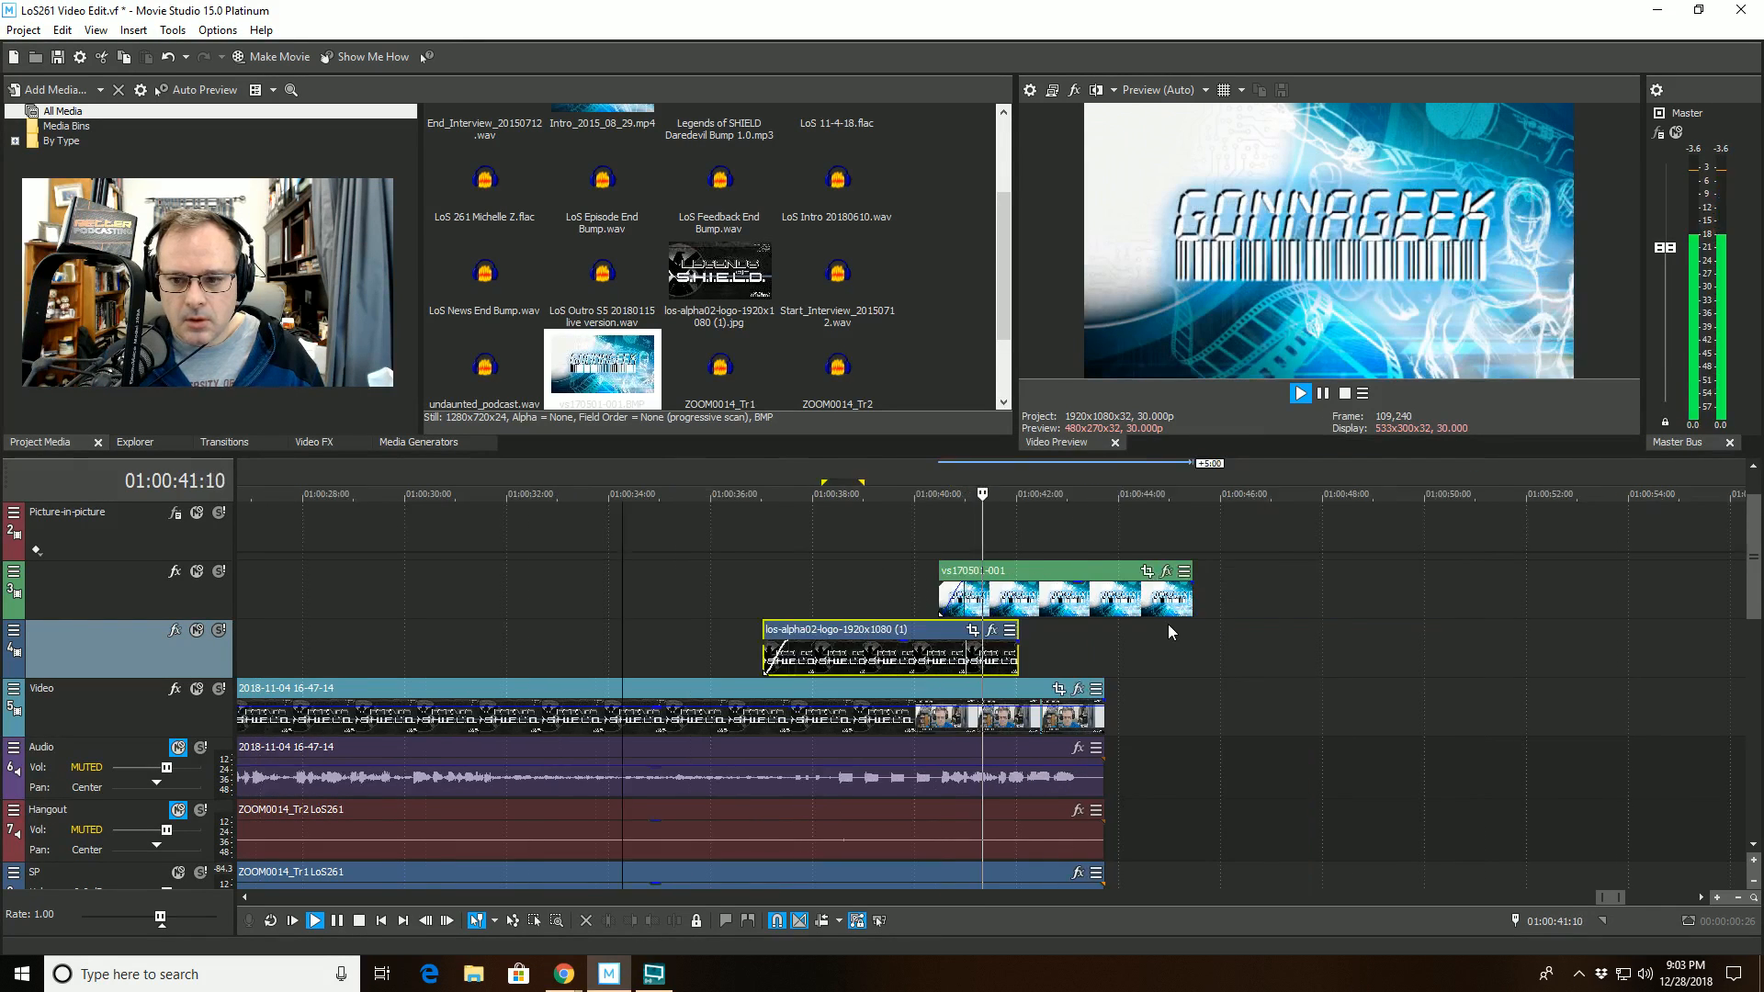
{"action": "scroll", "coordinate": [1159, 621], "scroll_direction": "up", "scroll_amount": 3}
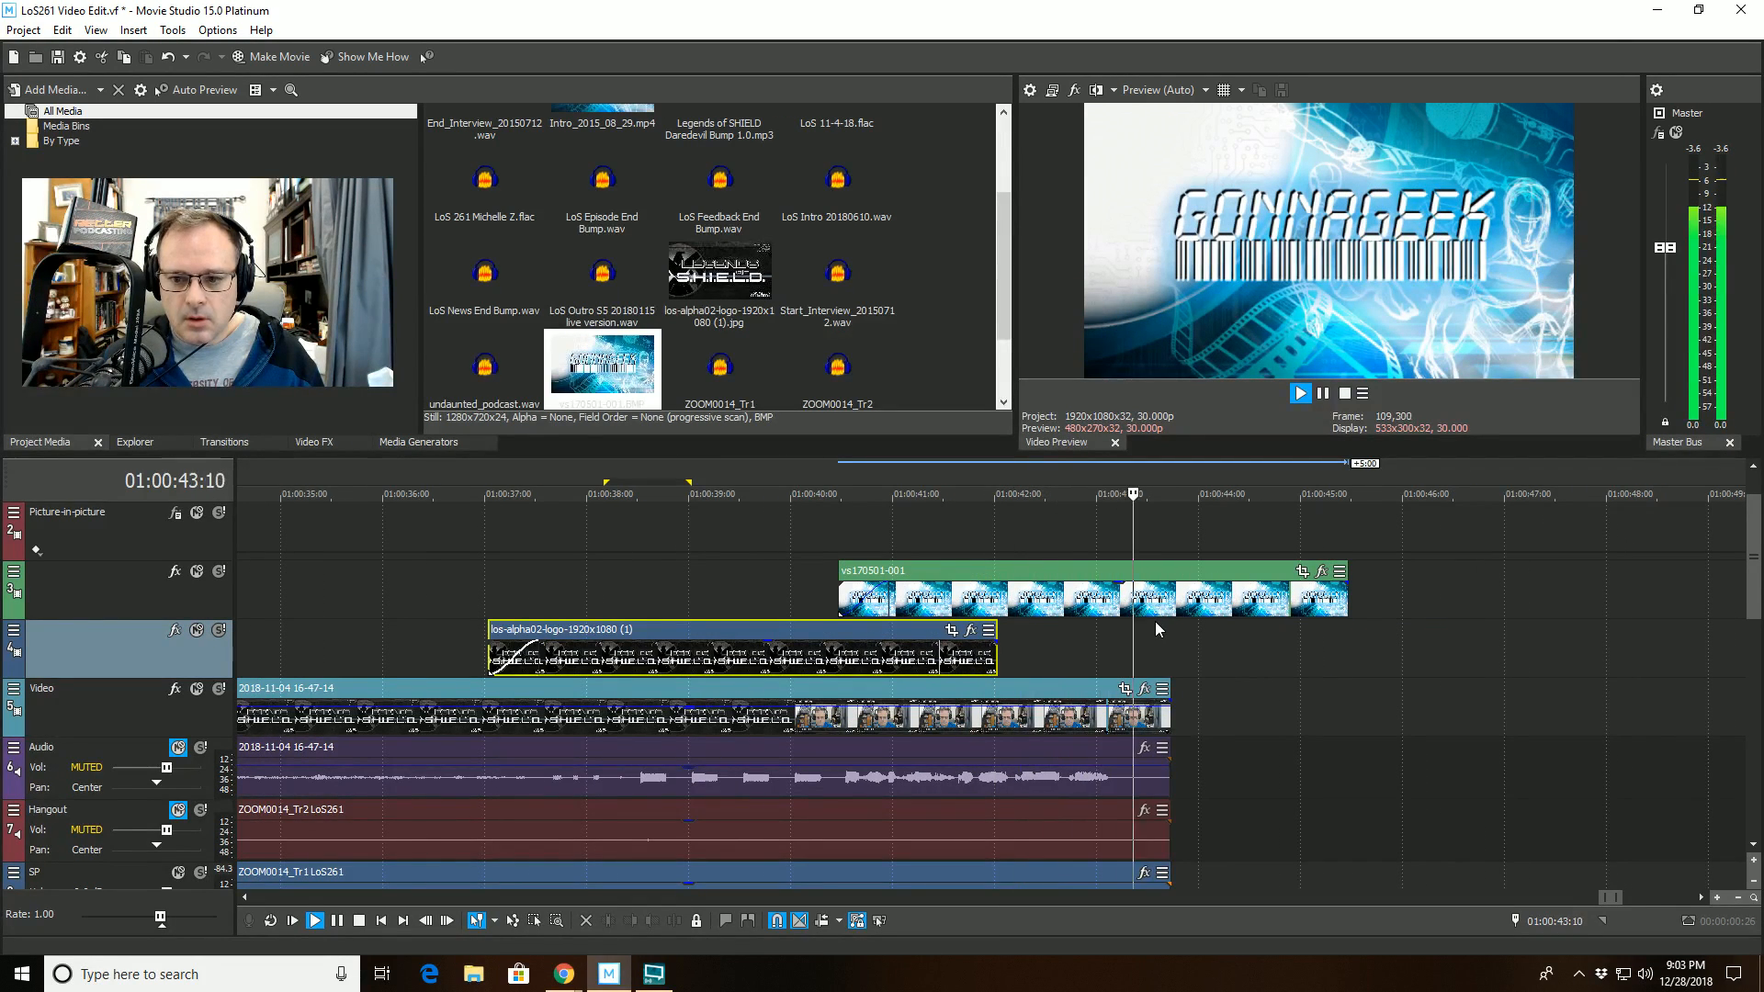
- Trim the end of the vs170501-001 still to 01:00:43:22, flush with the end of the recorded footage
{"action": "key", "text": "space"}
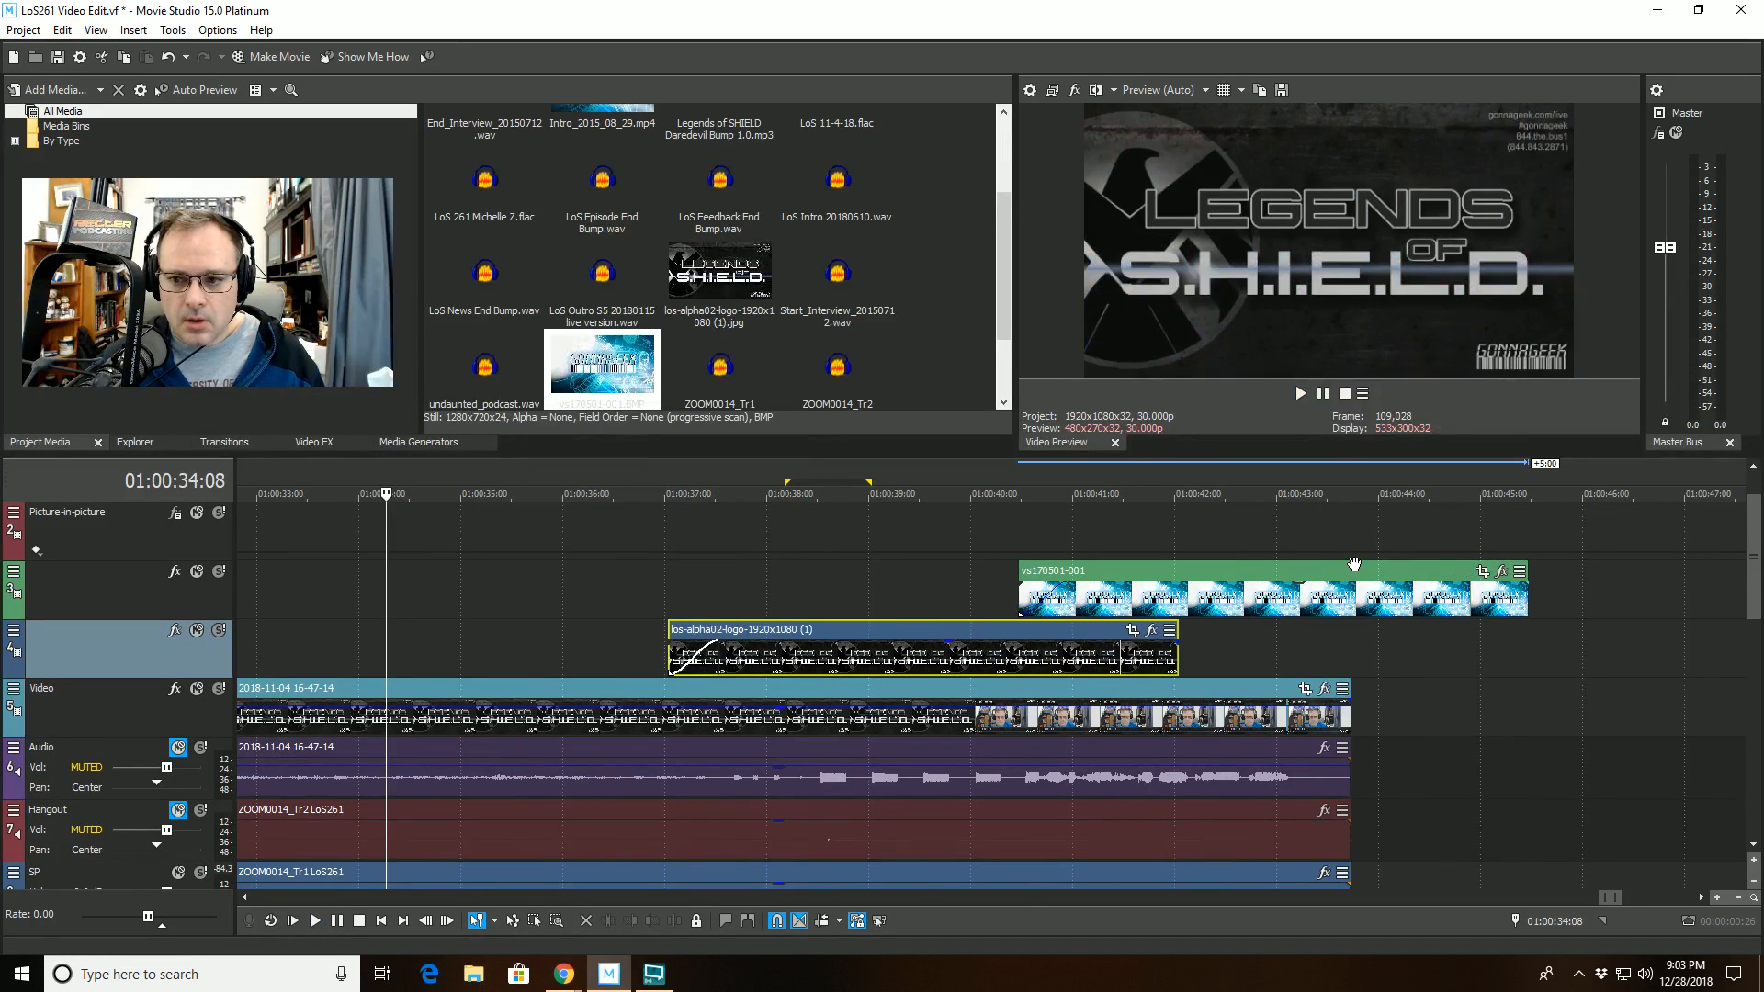
{"action": "left_click", "coordinate": [1352, 545]}
{"action": "scroll", "coordinate": [1337, 548], "scroll_direction": "up", "scroll_amount": 3}
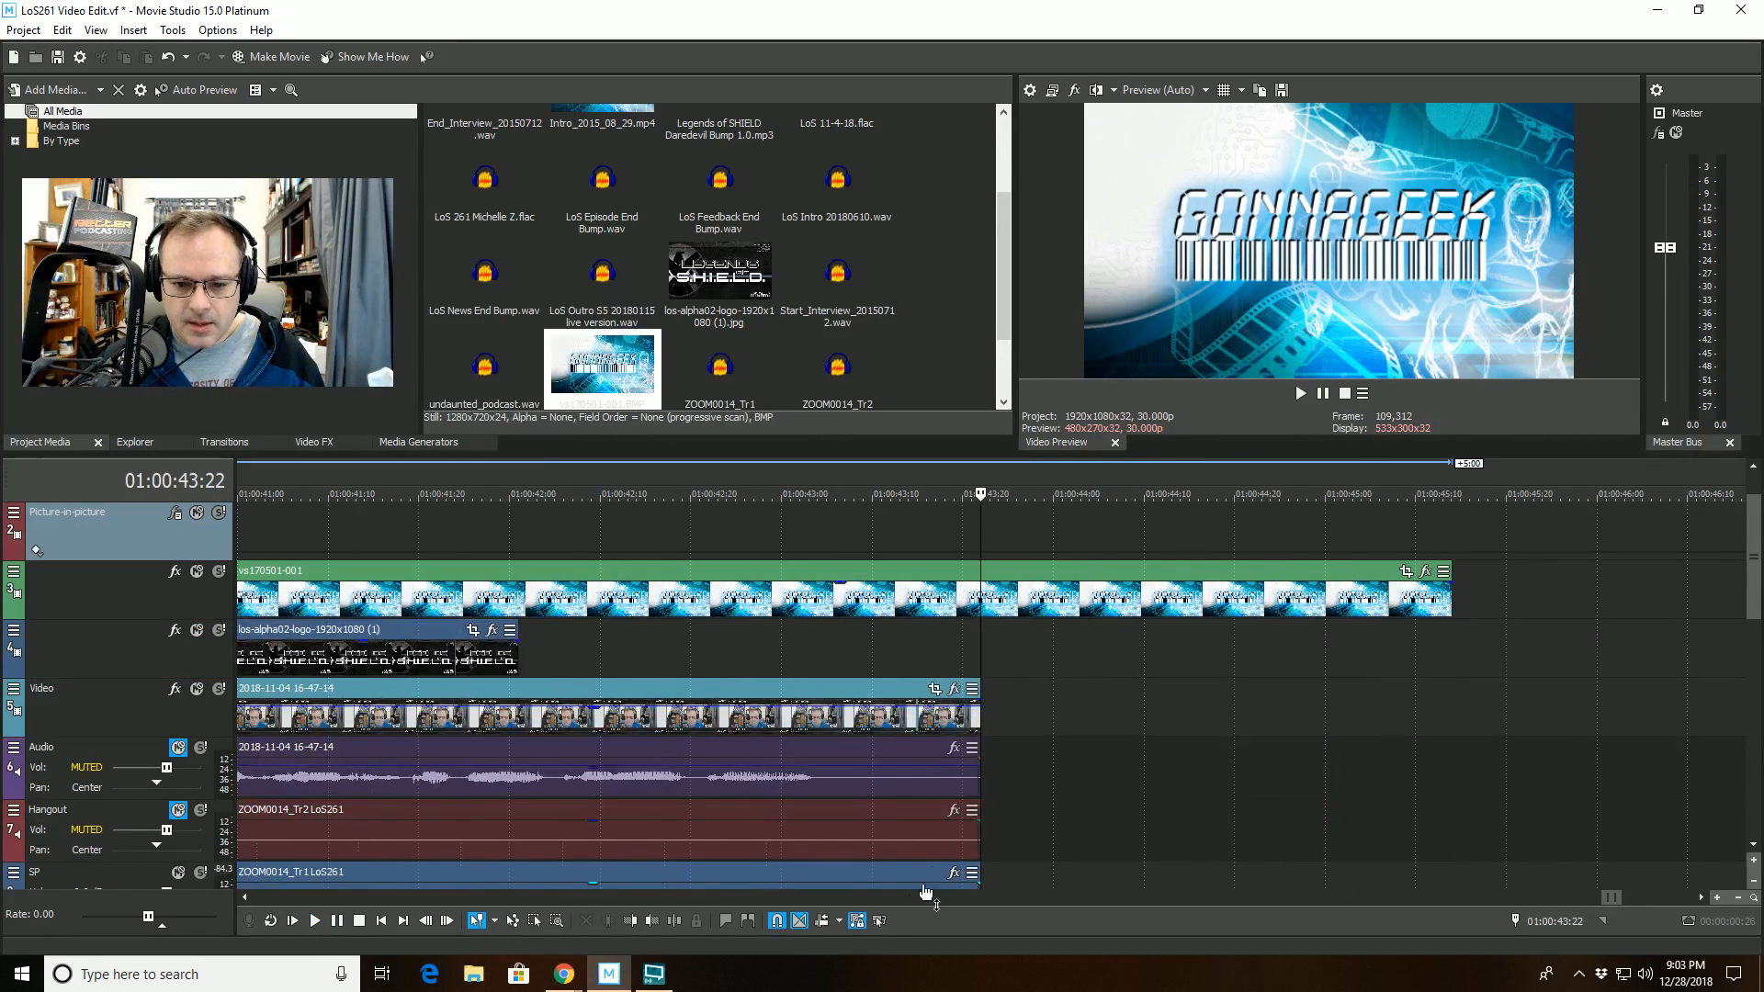
{"action": "left_click", "coordinate": [634, 922]}
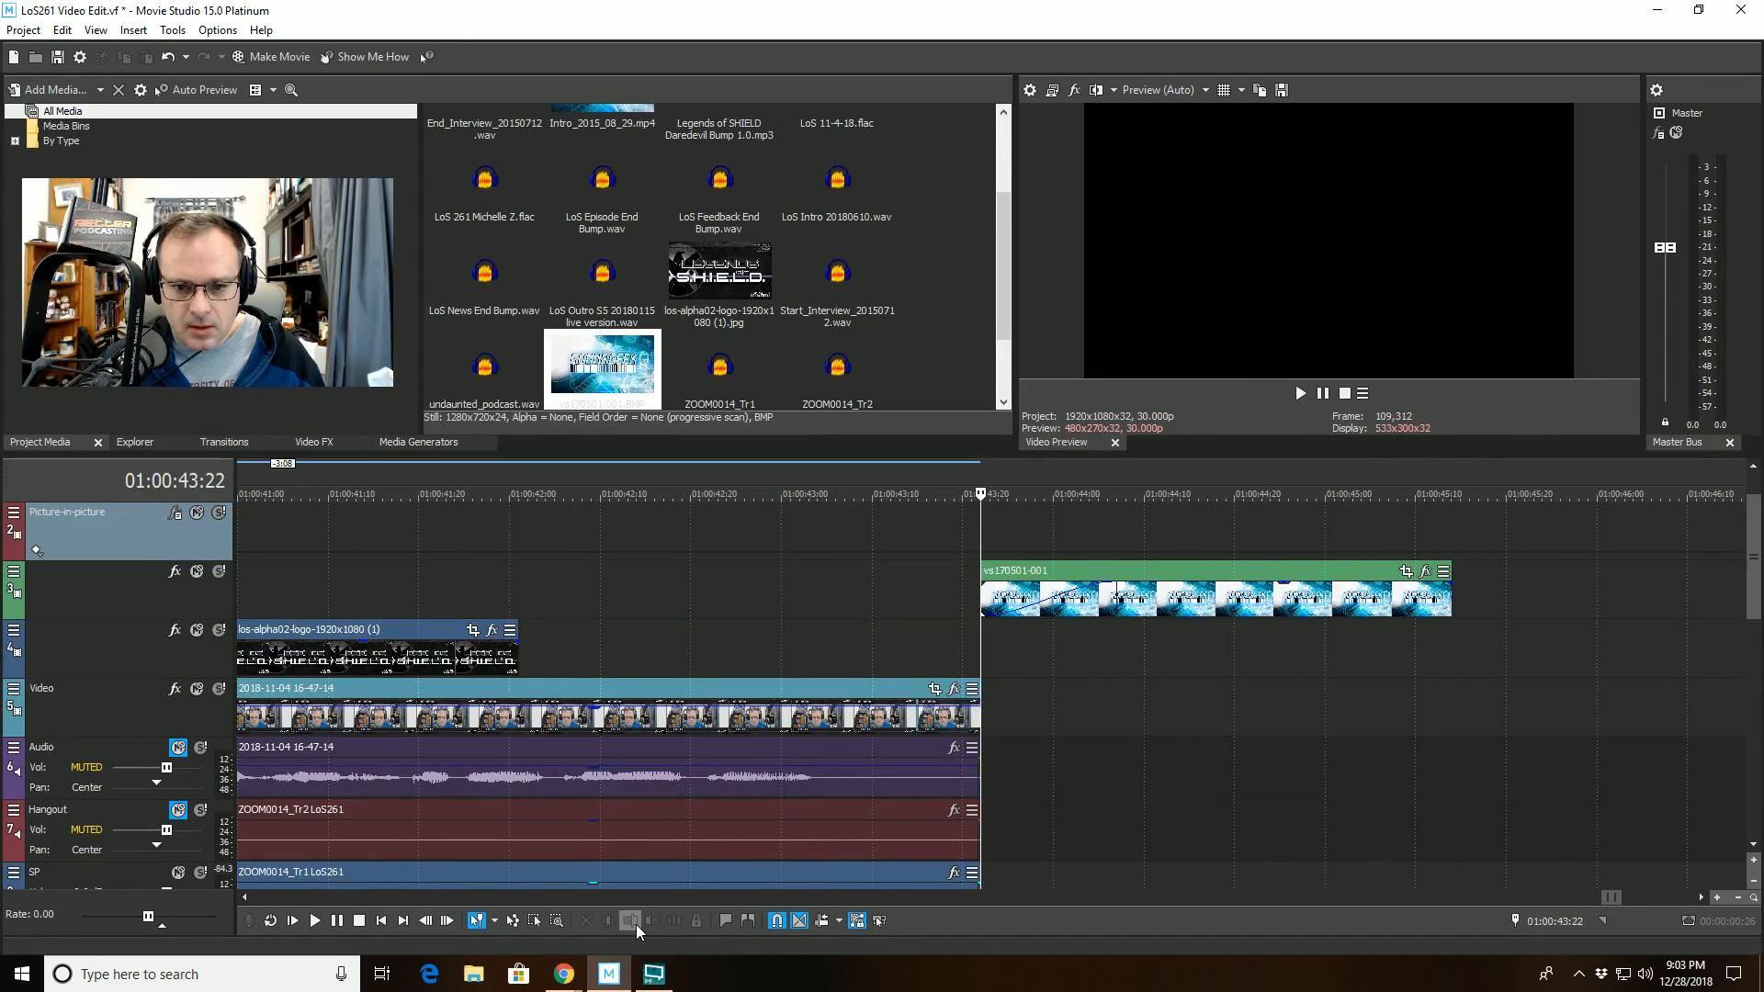
{"action": "key", "text": "ctrl+z"}
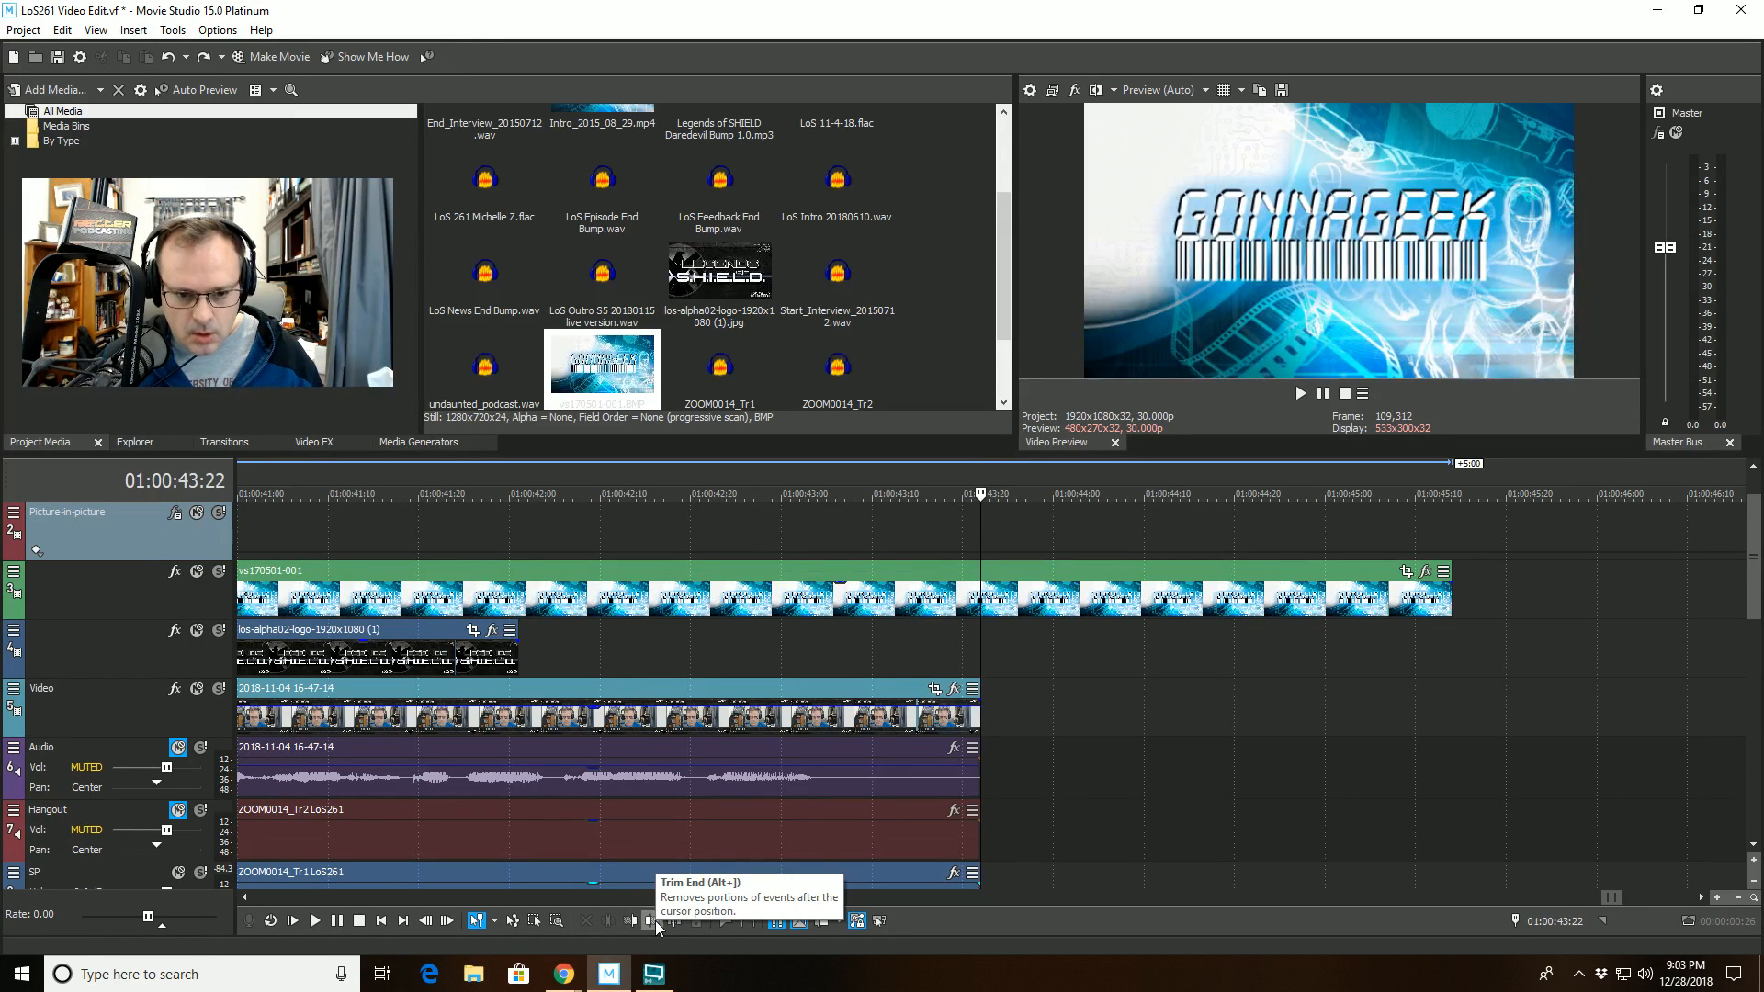
{"action": "left_click", "coordinate": [654, 920]}
- Insert a new video track directly above the track holding the vs170501-001 still
{"action": "right_click", "coordinate": [96, 601]}
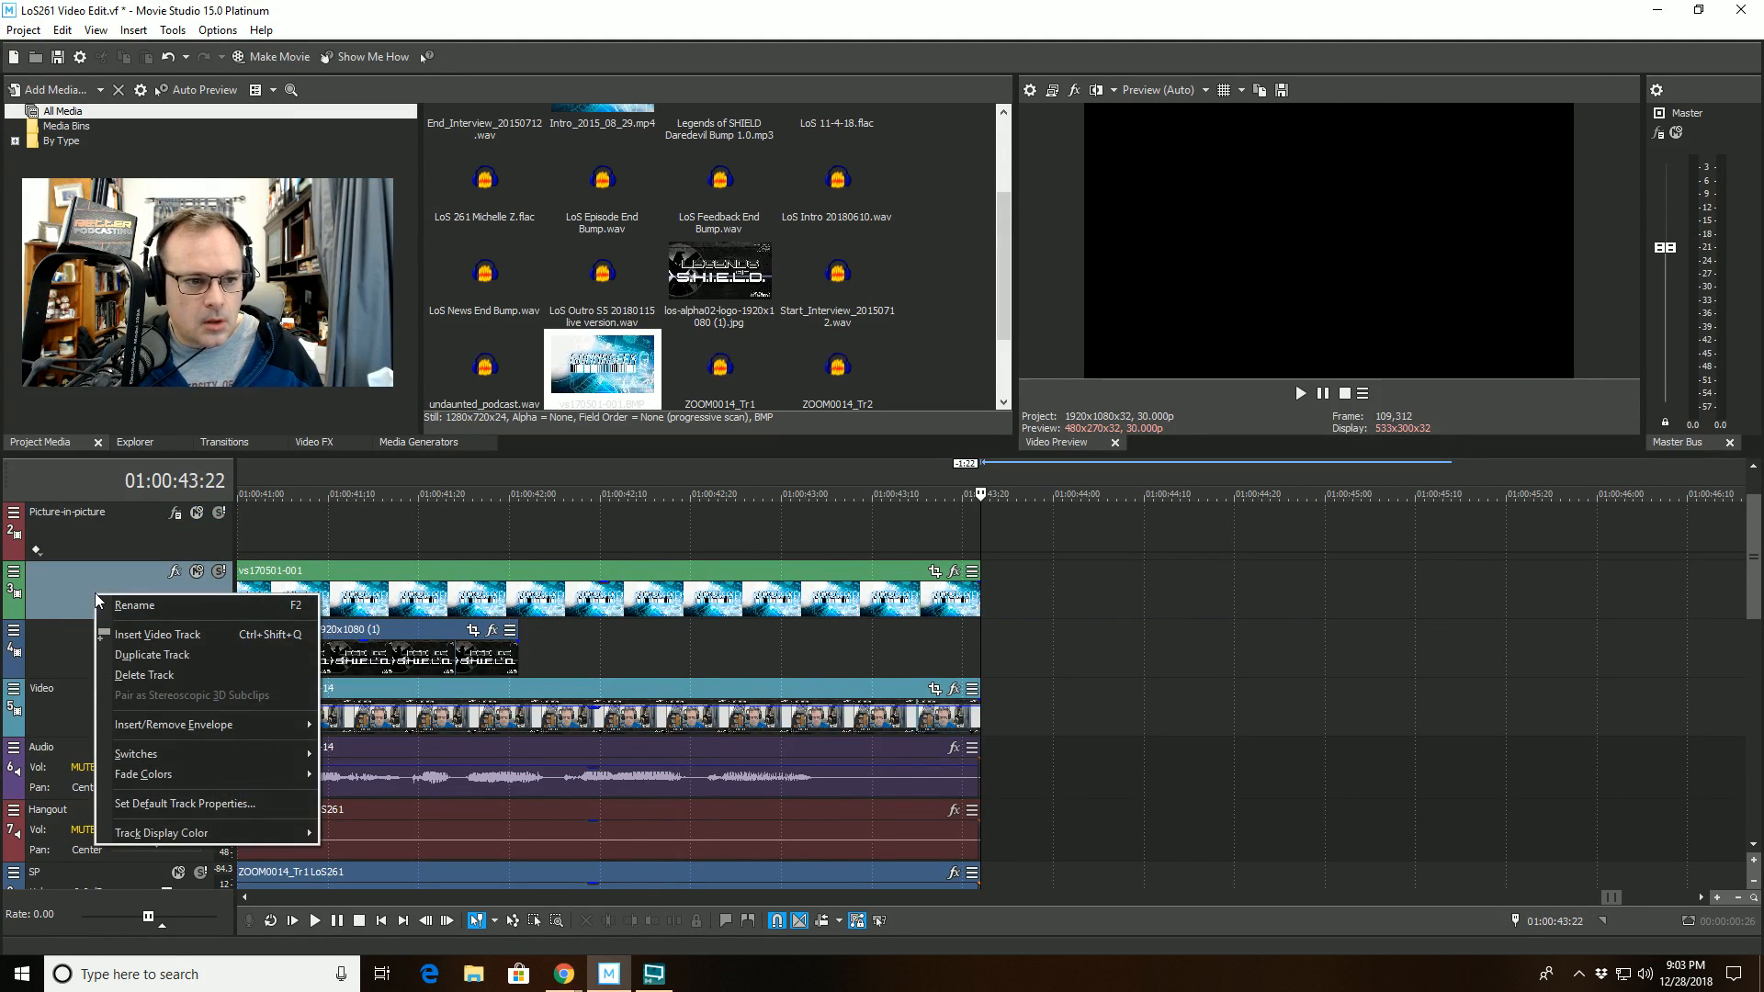
{"action": "left_click", "coordinate": [118, 641]}
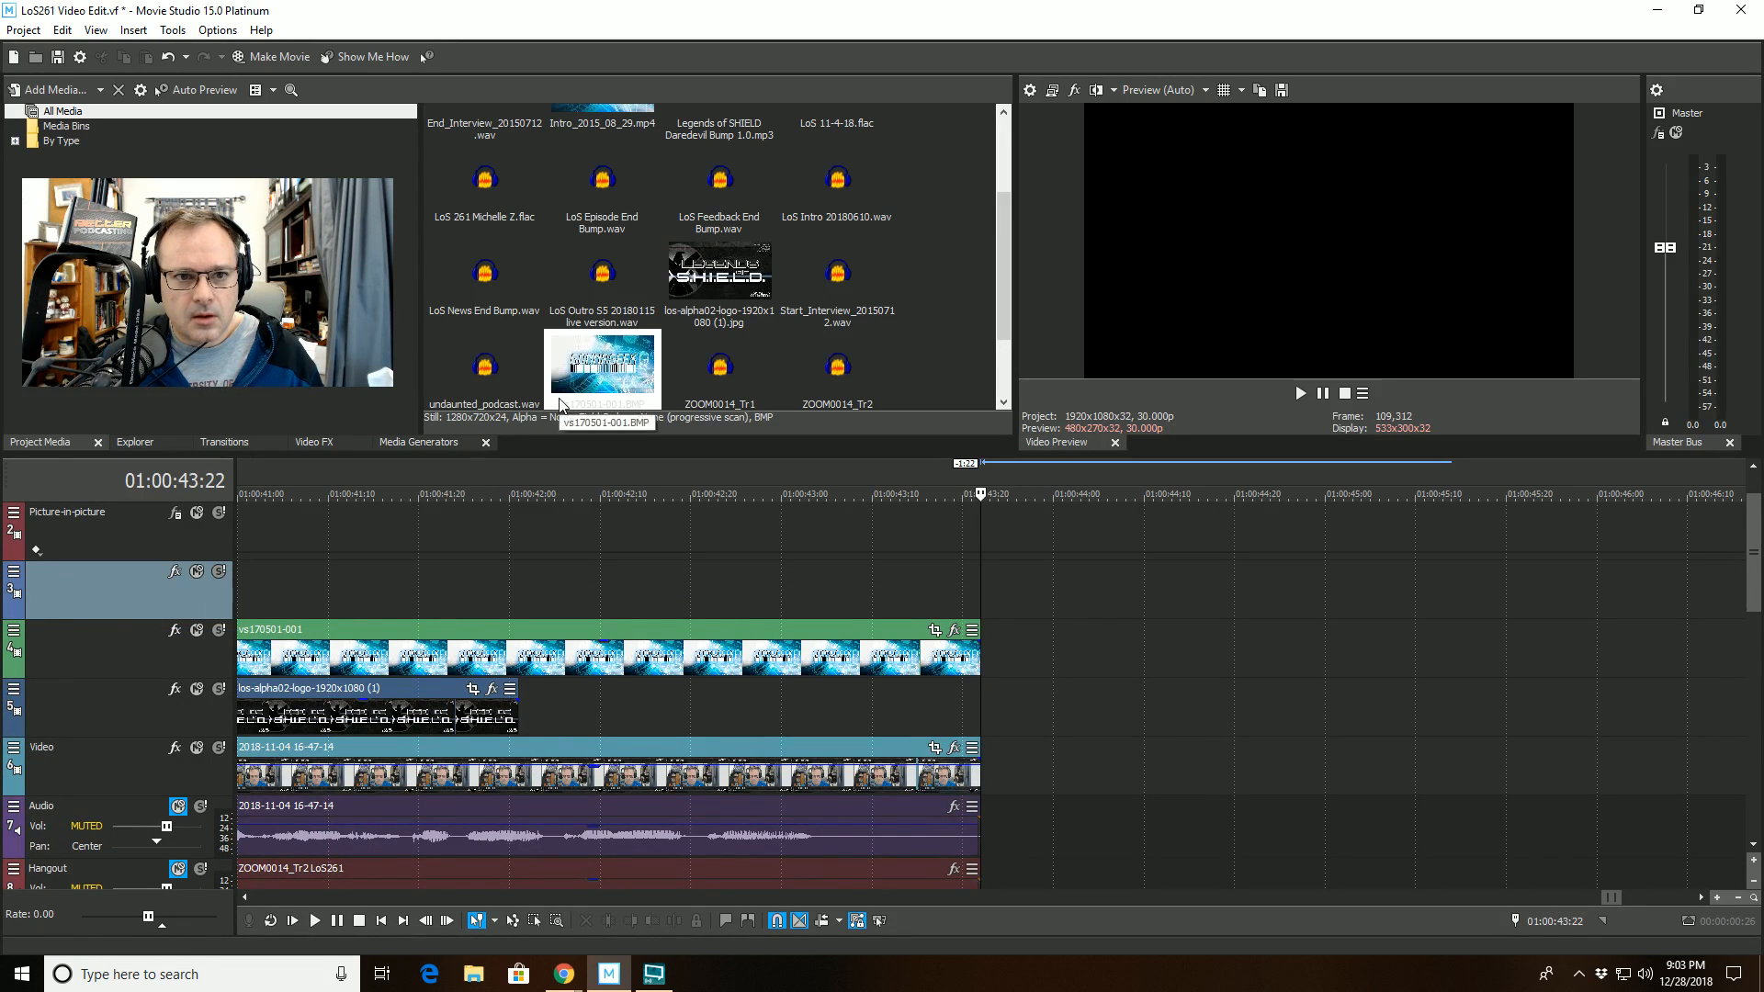
{"action": "left_click_drag", "start_coordinate": [1001, 294], "coordinate": [997, 159]}
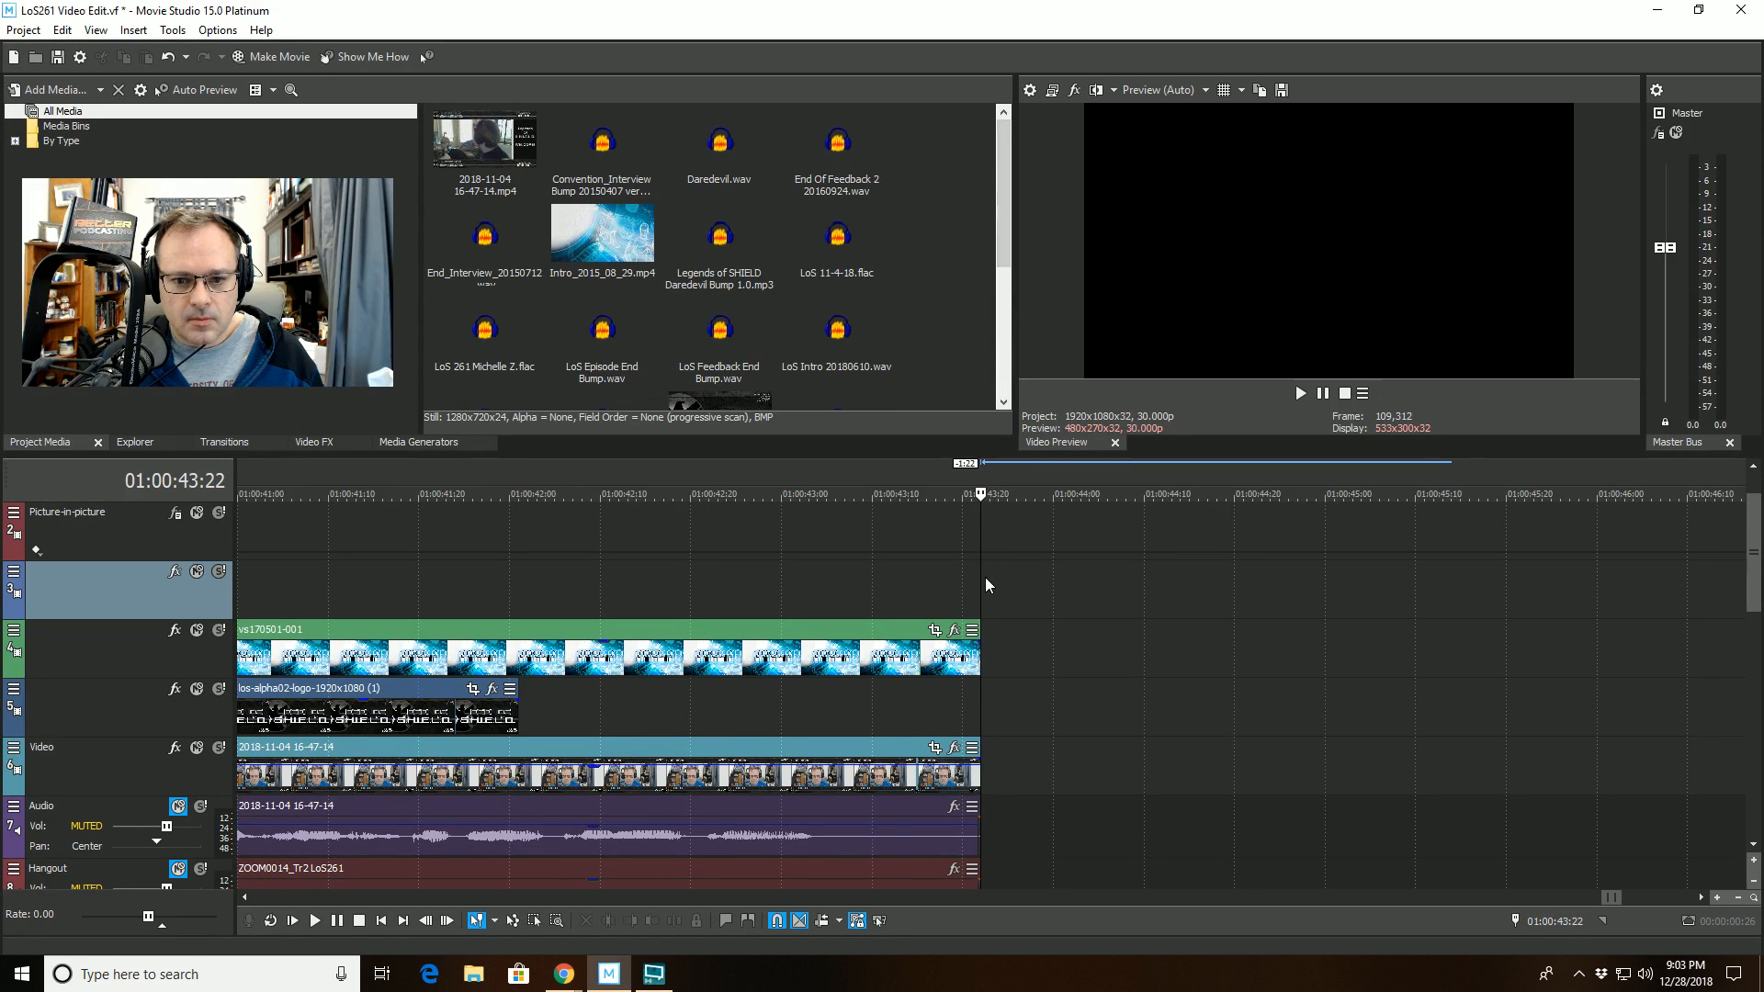
- Generate a VEGAS Solid Color event at 01:00:43:22 on the new track, using the Black preset
{"action": "right_click", "coordinate": [959, 584]}
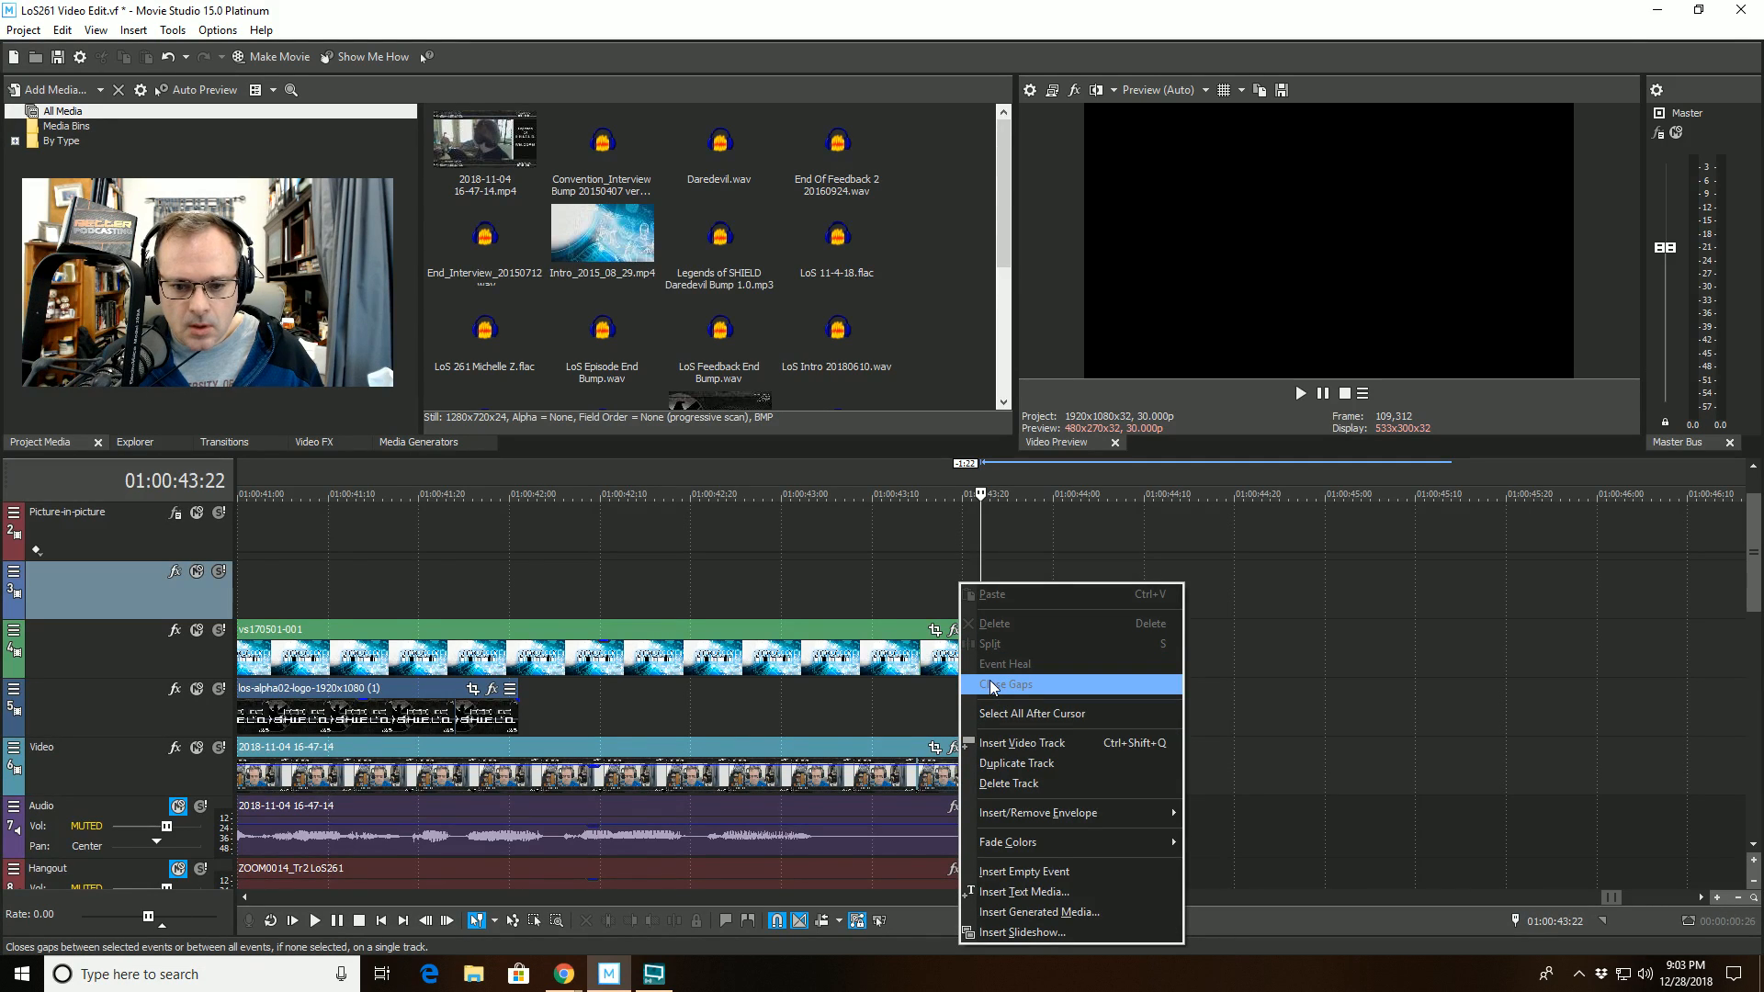
{"action": "left_click", "coordinate": [1029, 911]}
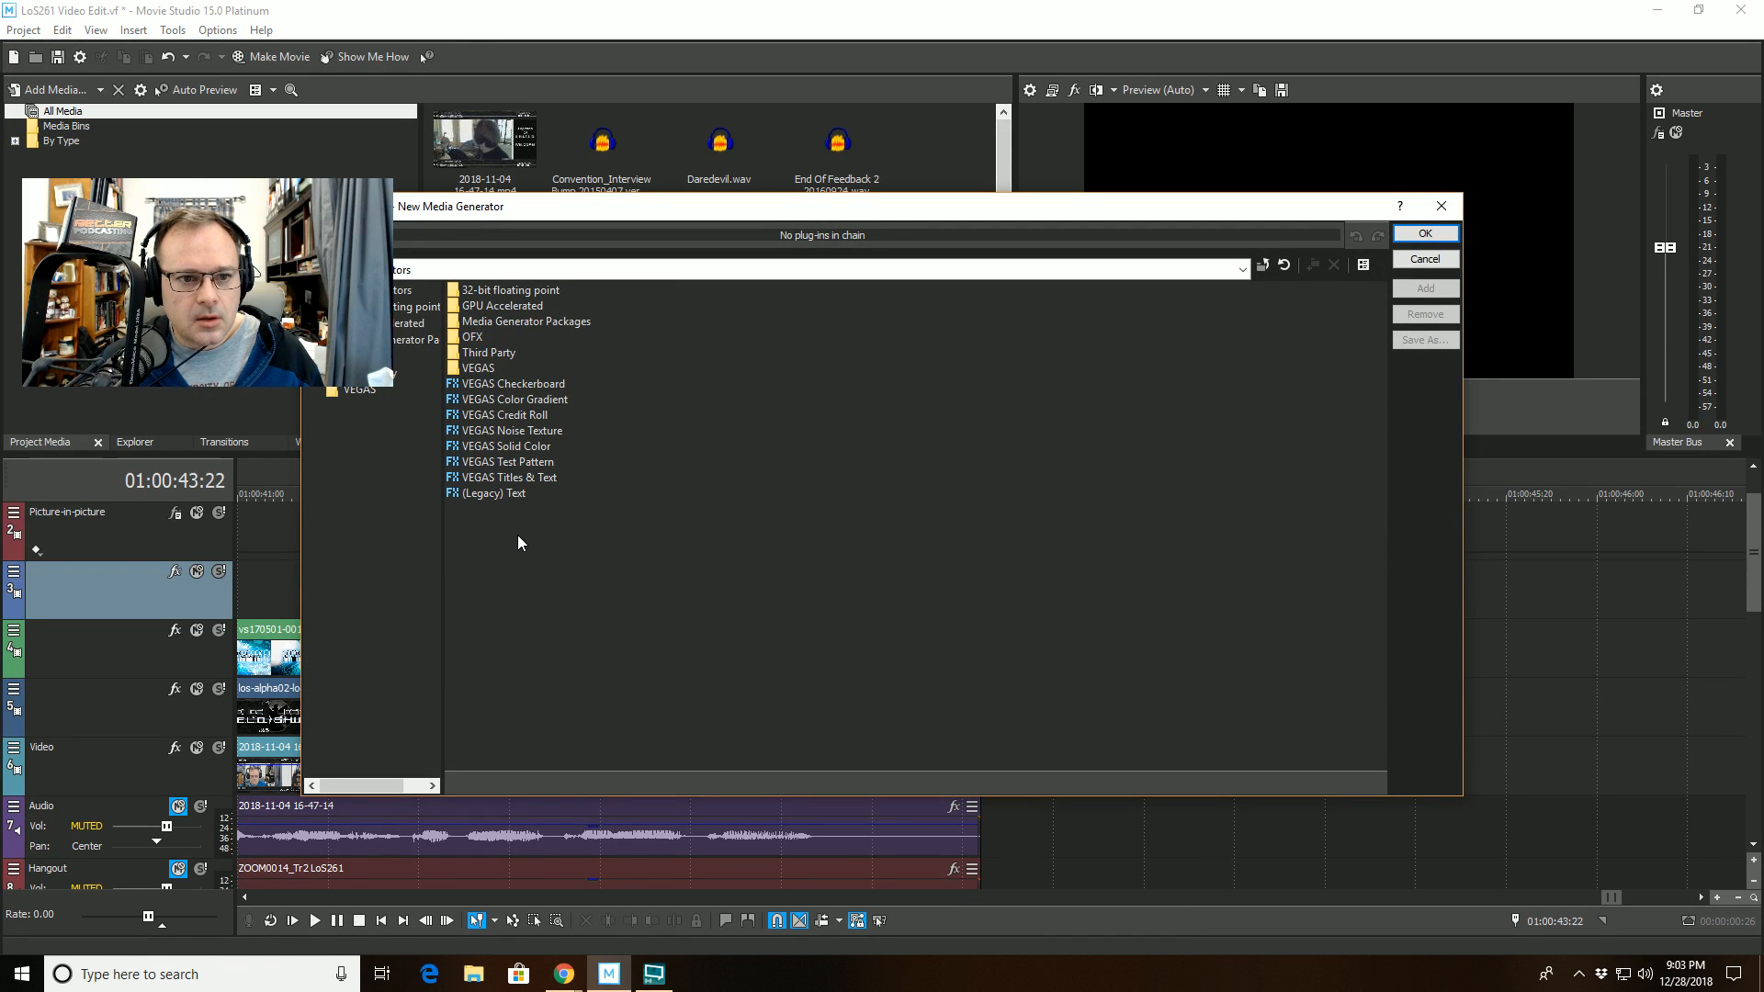
{"action": "left_click", "coordinate": [408, 306]}
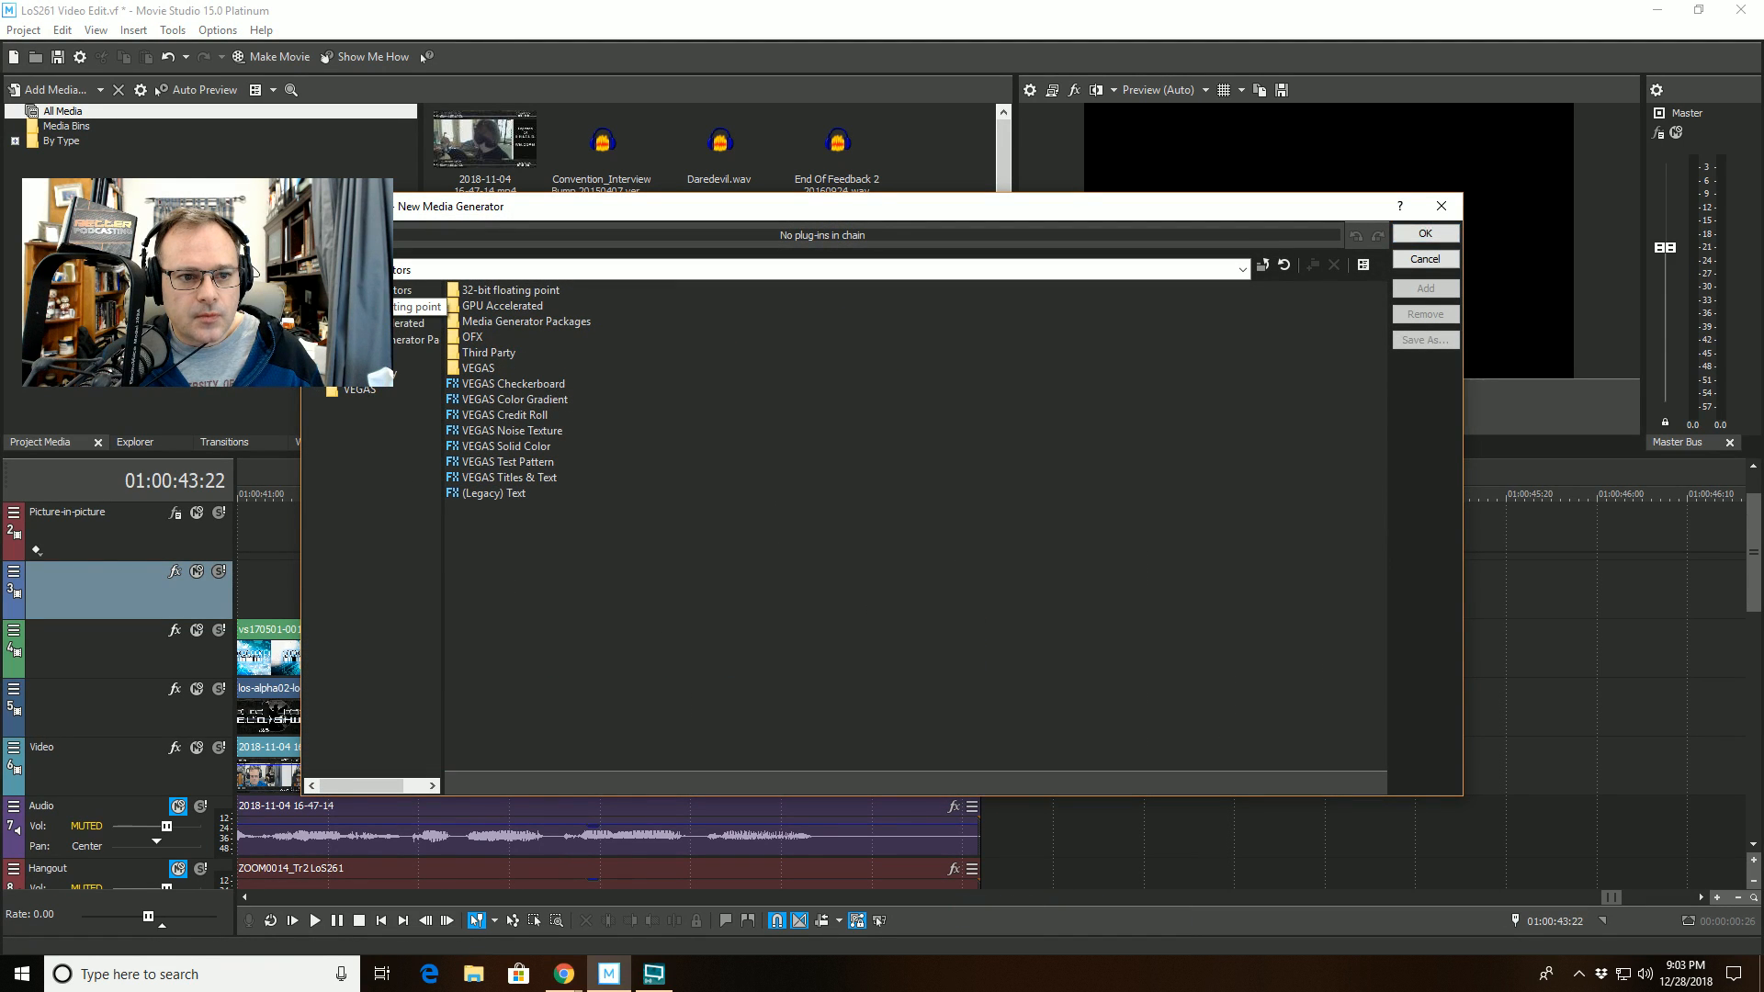
{"action": "left_click", "coordinate": [409, 324]}
{"action": "left_click", "coordinate": [408, 307]}
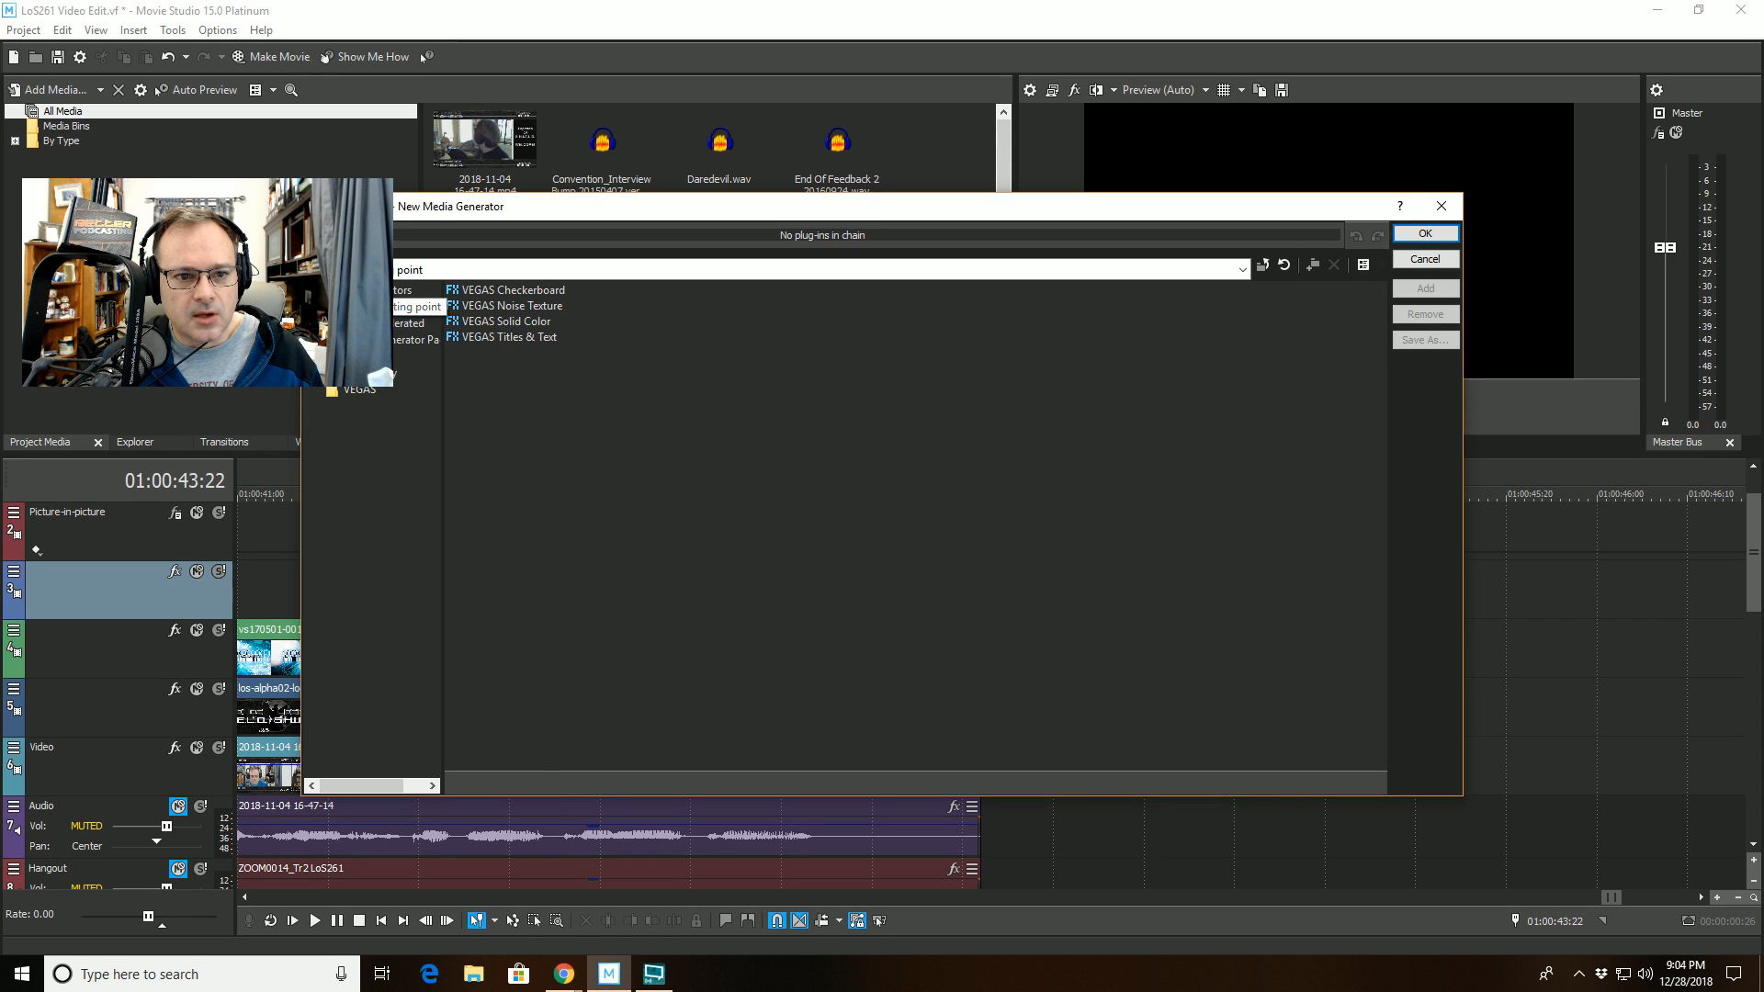
{"action": "left_click", "coordinate": [505, 321]}
{"action": "left_click", "coordinate": [1440, 290]}
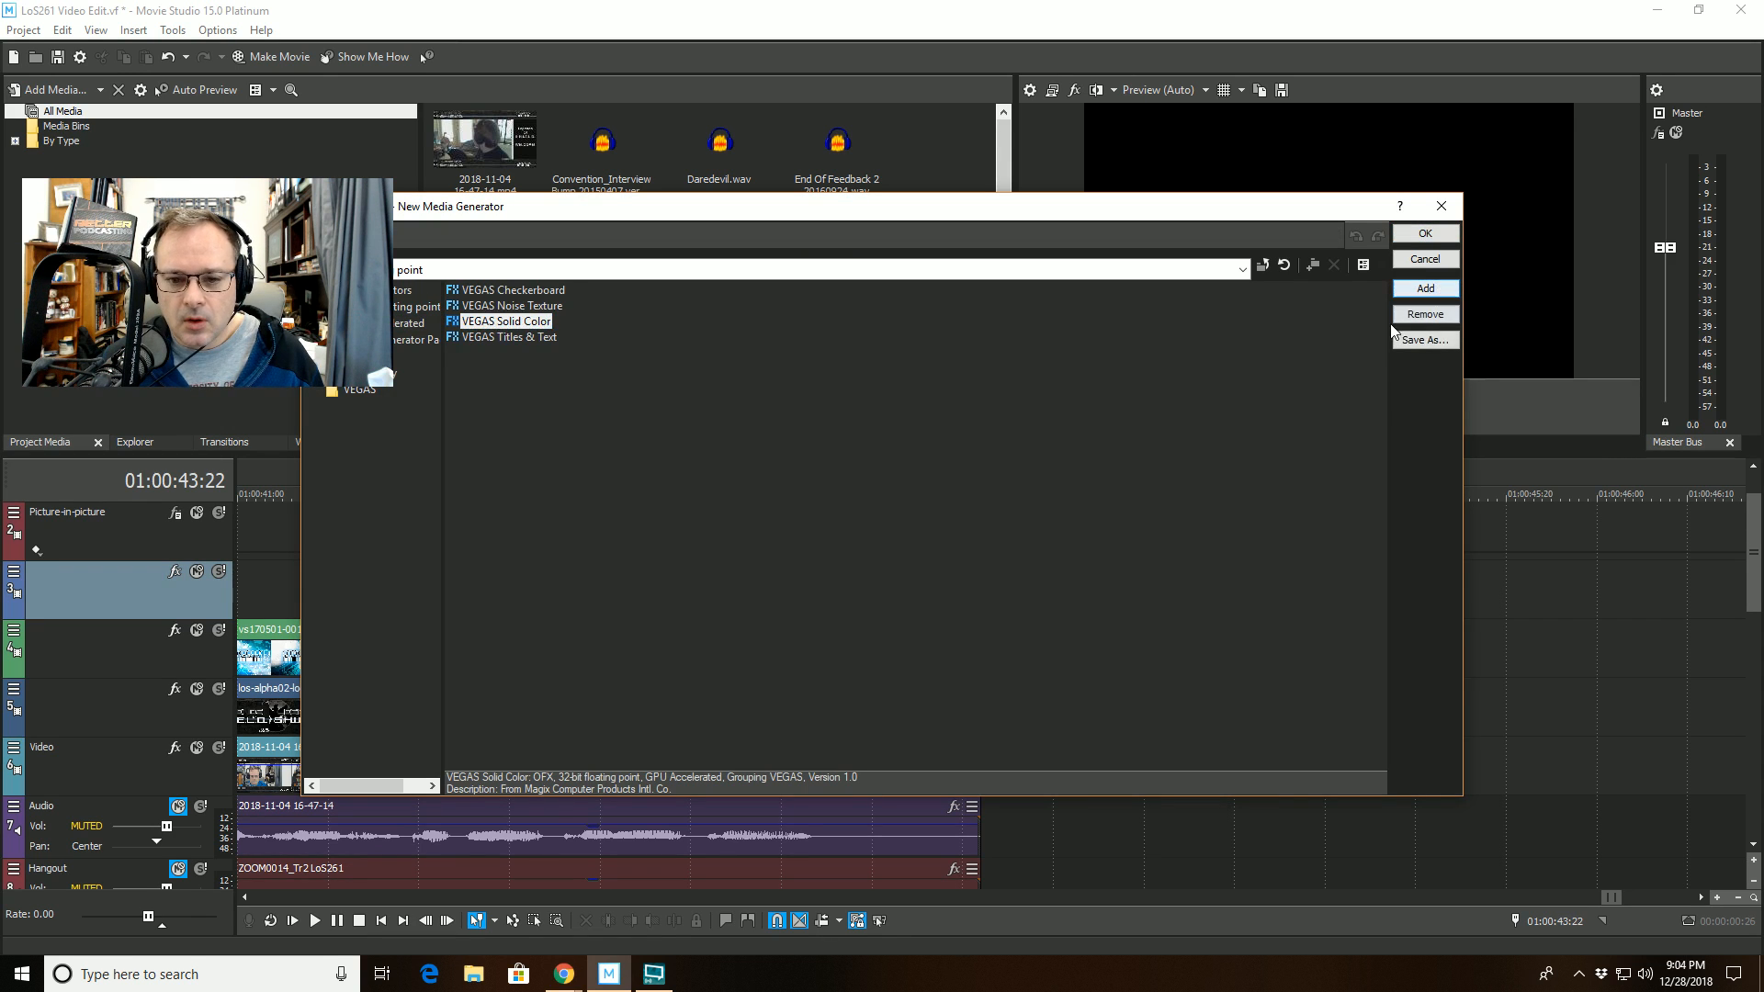
{"action": "left_click", "coordinate": [1422, 234]}
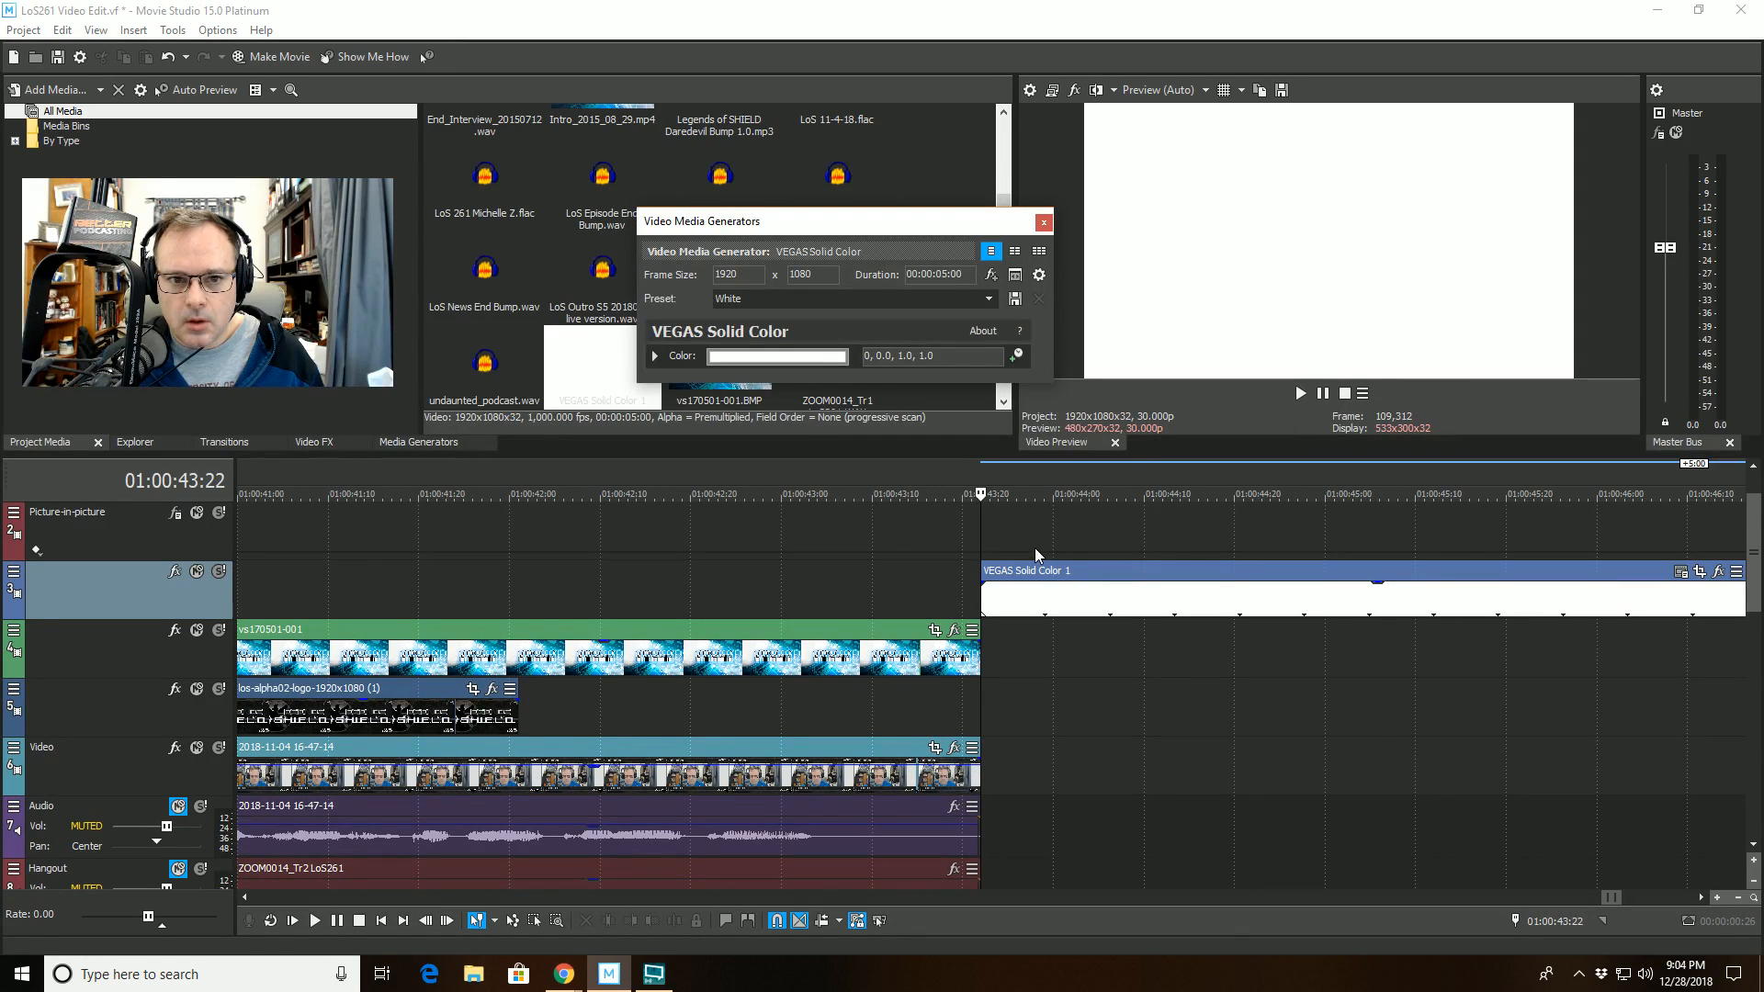
{"action": "left_click", "coordinate": [965, 299]}
{"action": "left_click", "coordinate": [951, 331]}
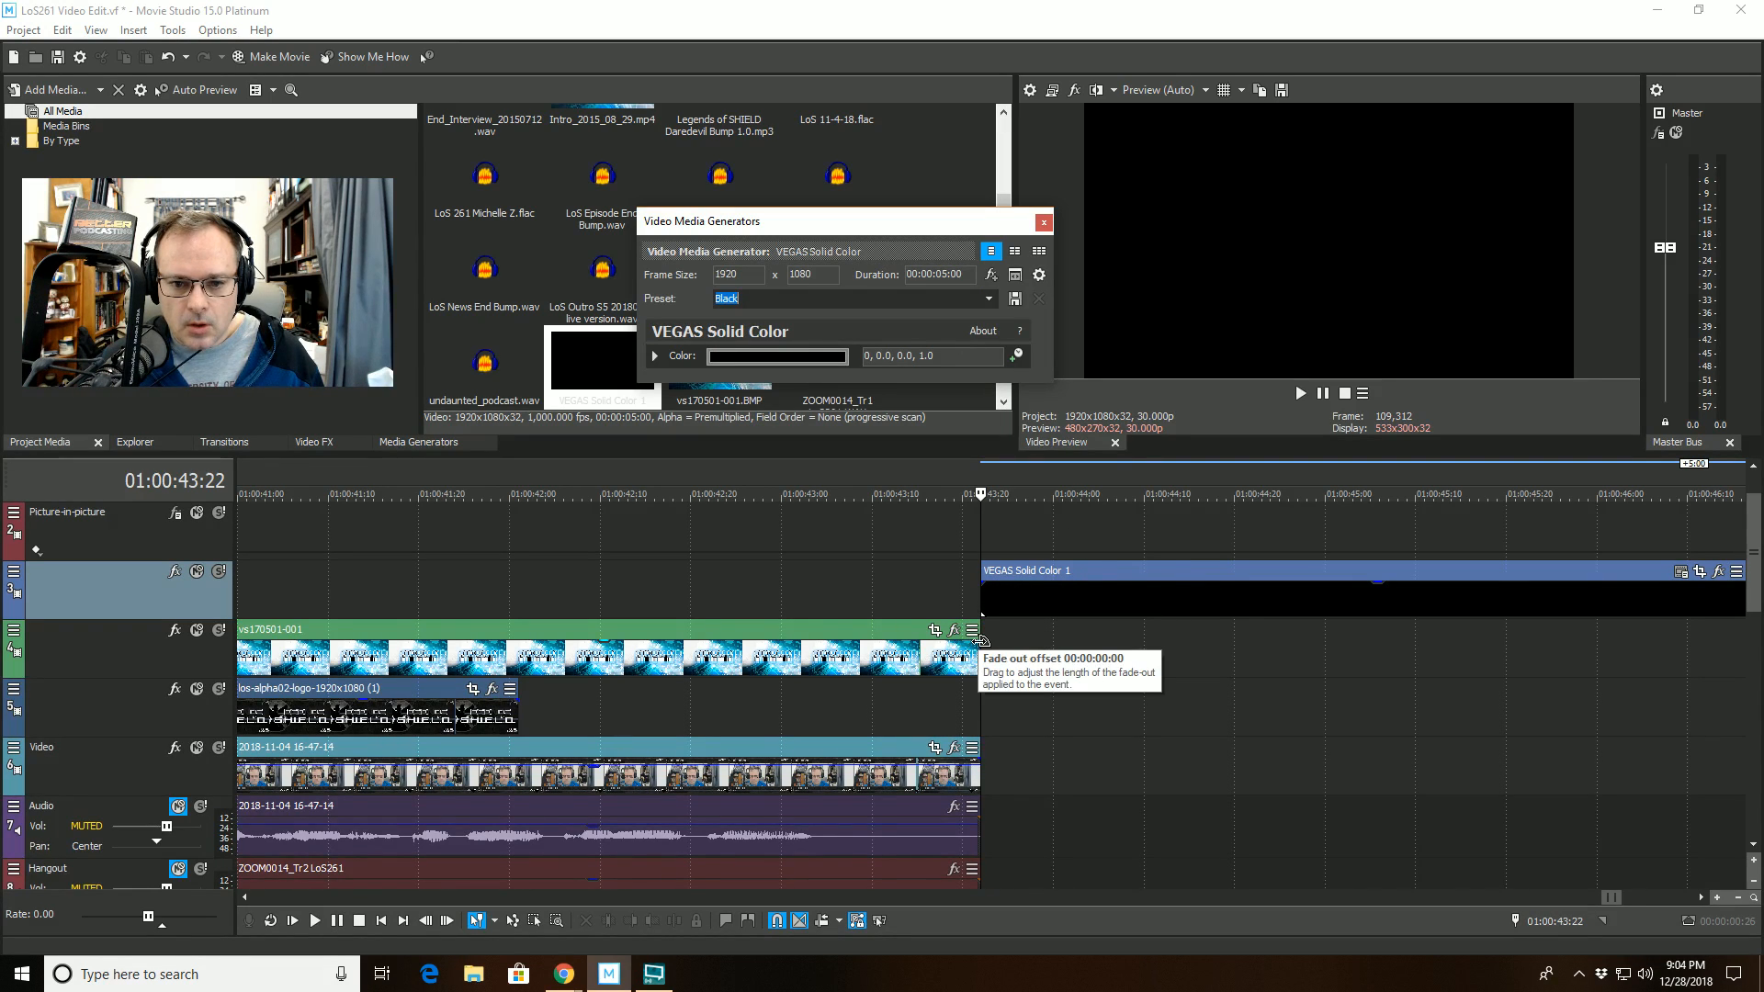
- Add a short fade-out to the vs170501-001 still and move the black solid to the los-alpha02-logo track at about 01:00:43:00
{"action": "left_click_drag", "start_coordinate": [978, 636], "coordinate": [851, 640]}
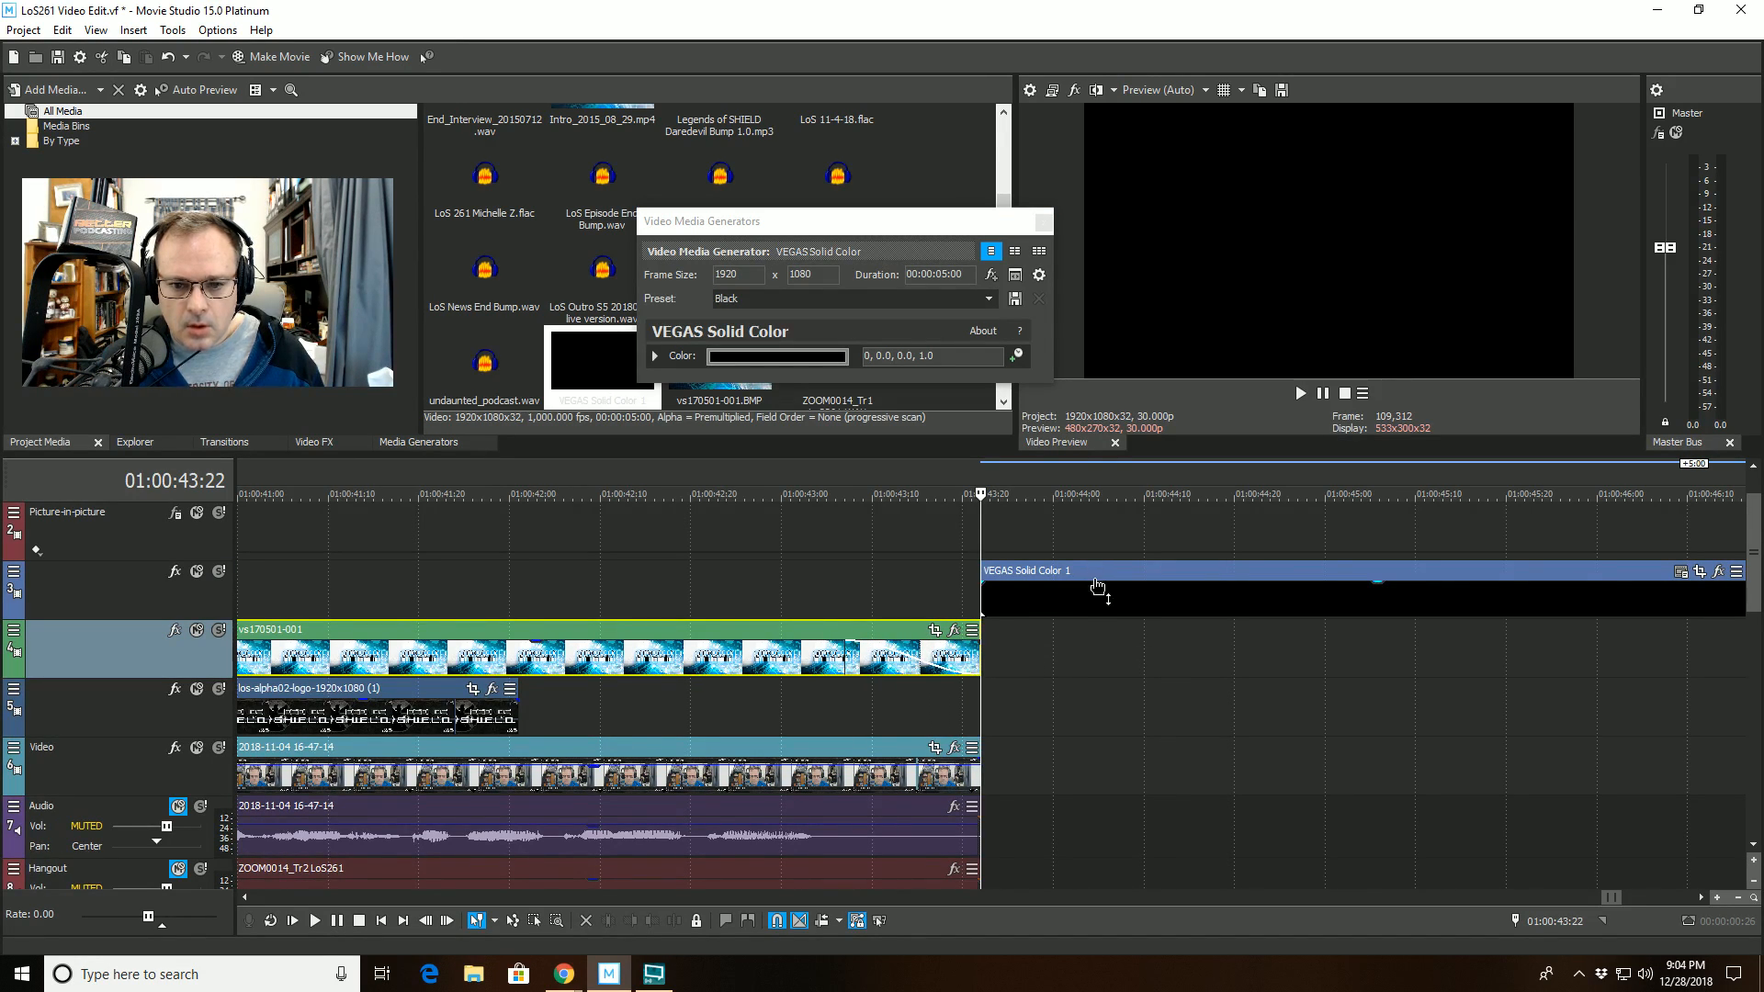
{"action": "left_click_drag", "start_coordinate": [1099, 587], "coordinate": [981, 710]}
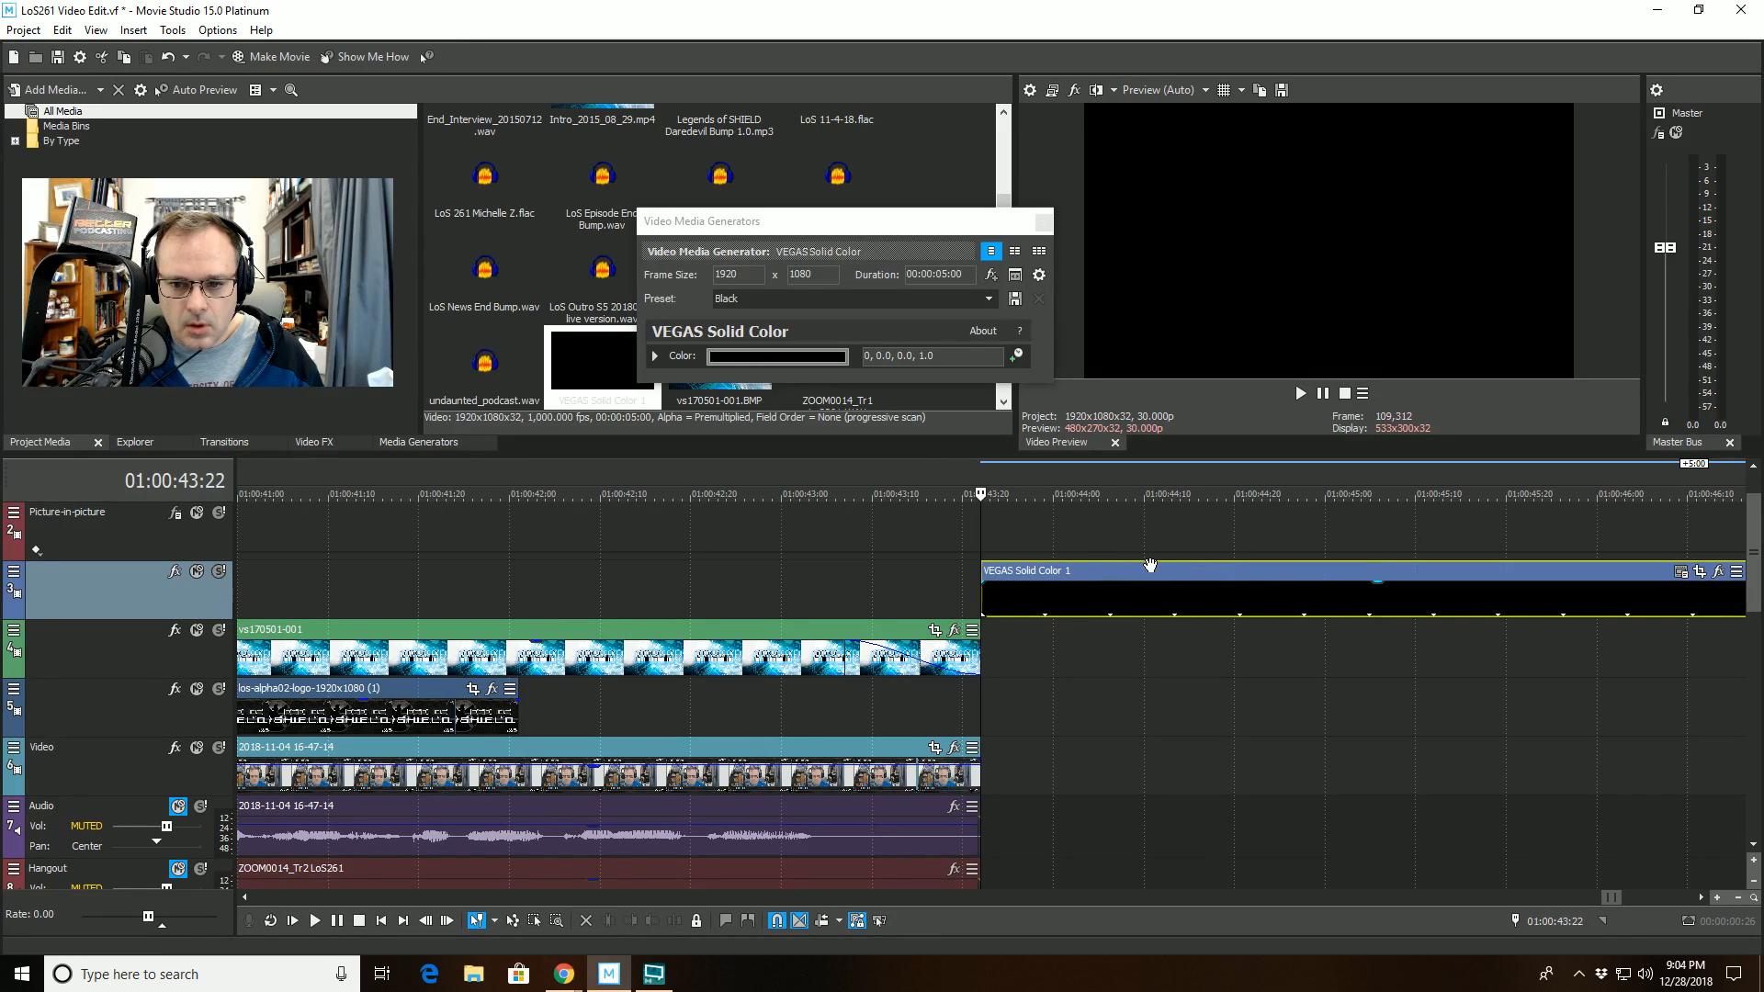
{"action": "left_click_drag", "start_coordinate": [1150, 565], "coordinate": [950, 682]}
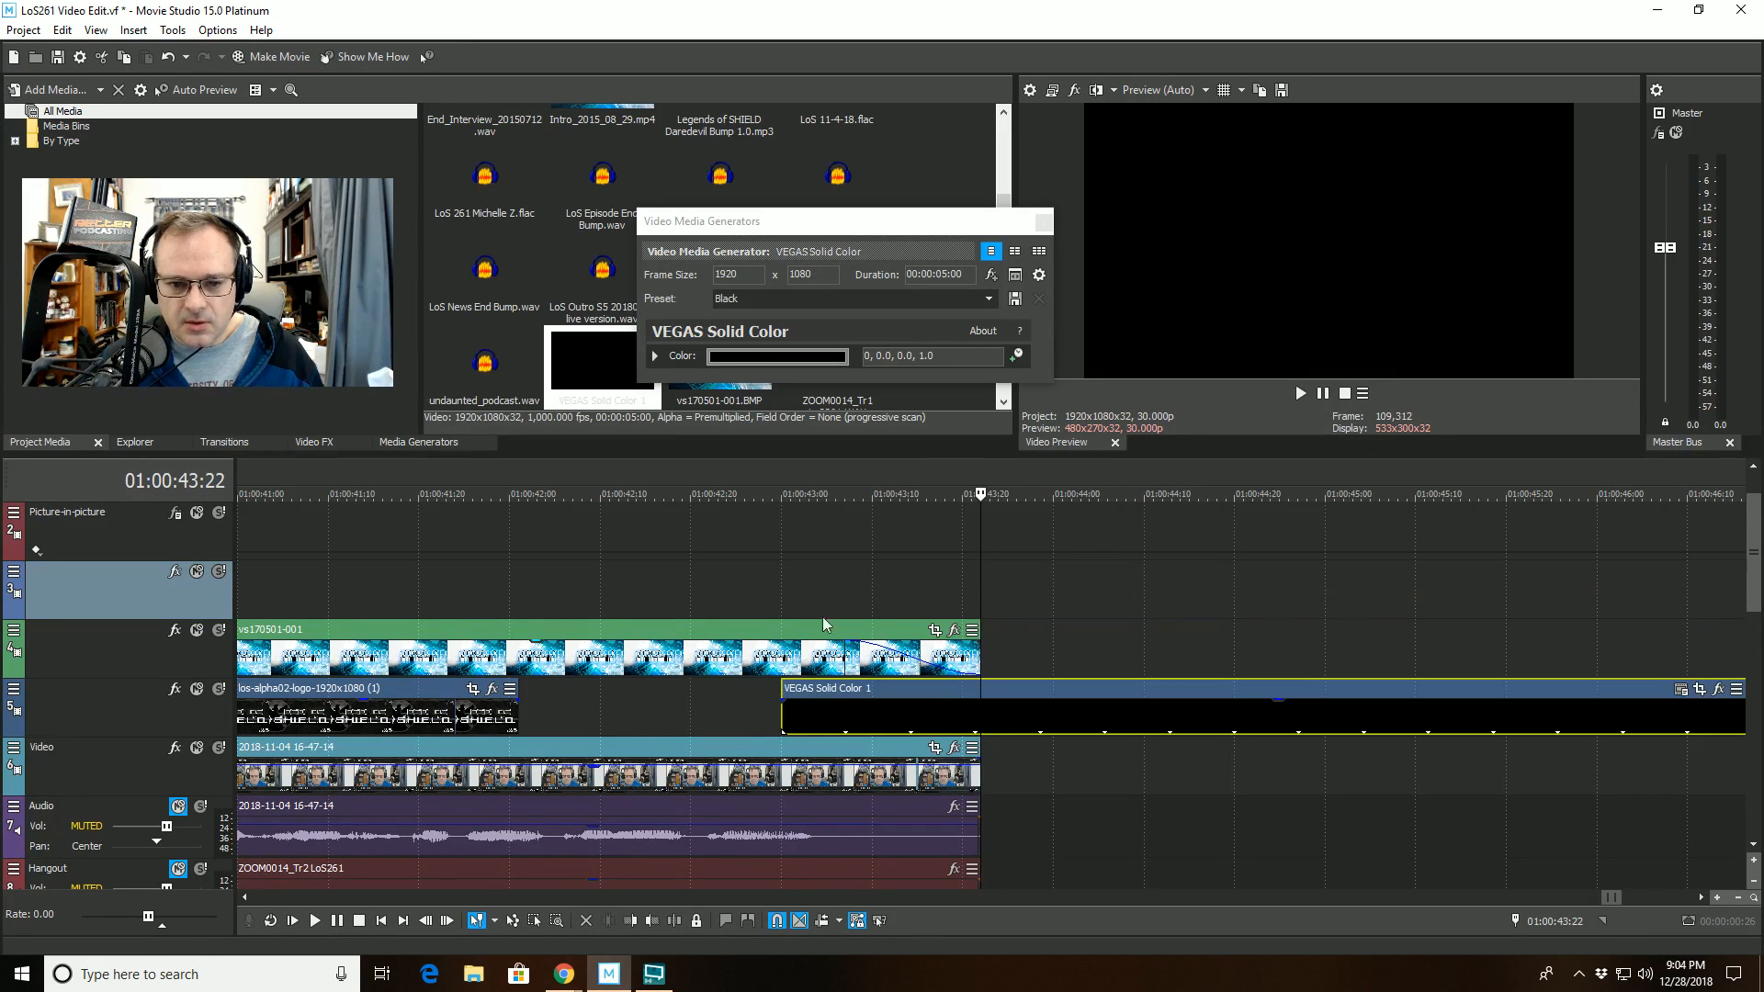
- Play from 01:00:42:12 to check the vs170501-001 still's fade into the black solid
{"action": "left_click", "coordinate": [619, 487]}
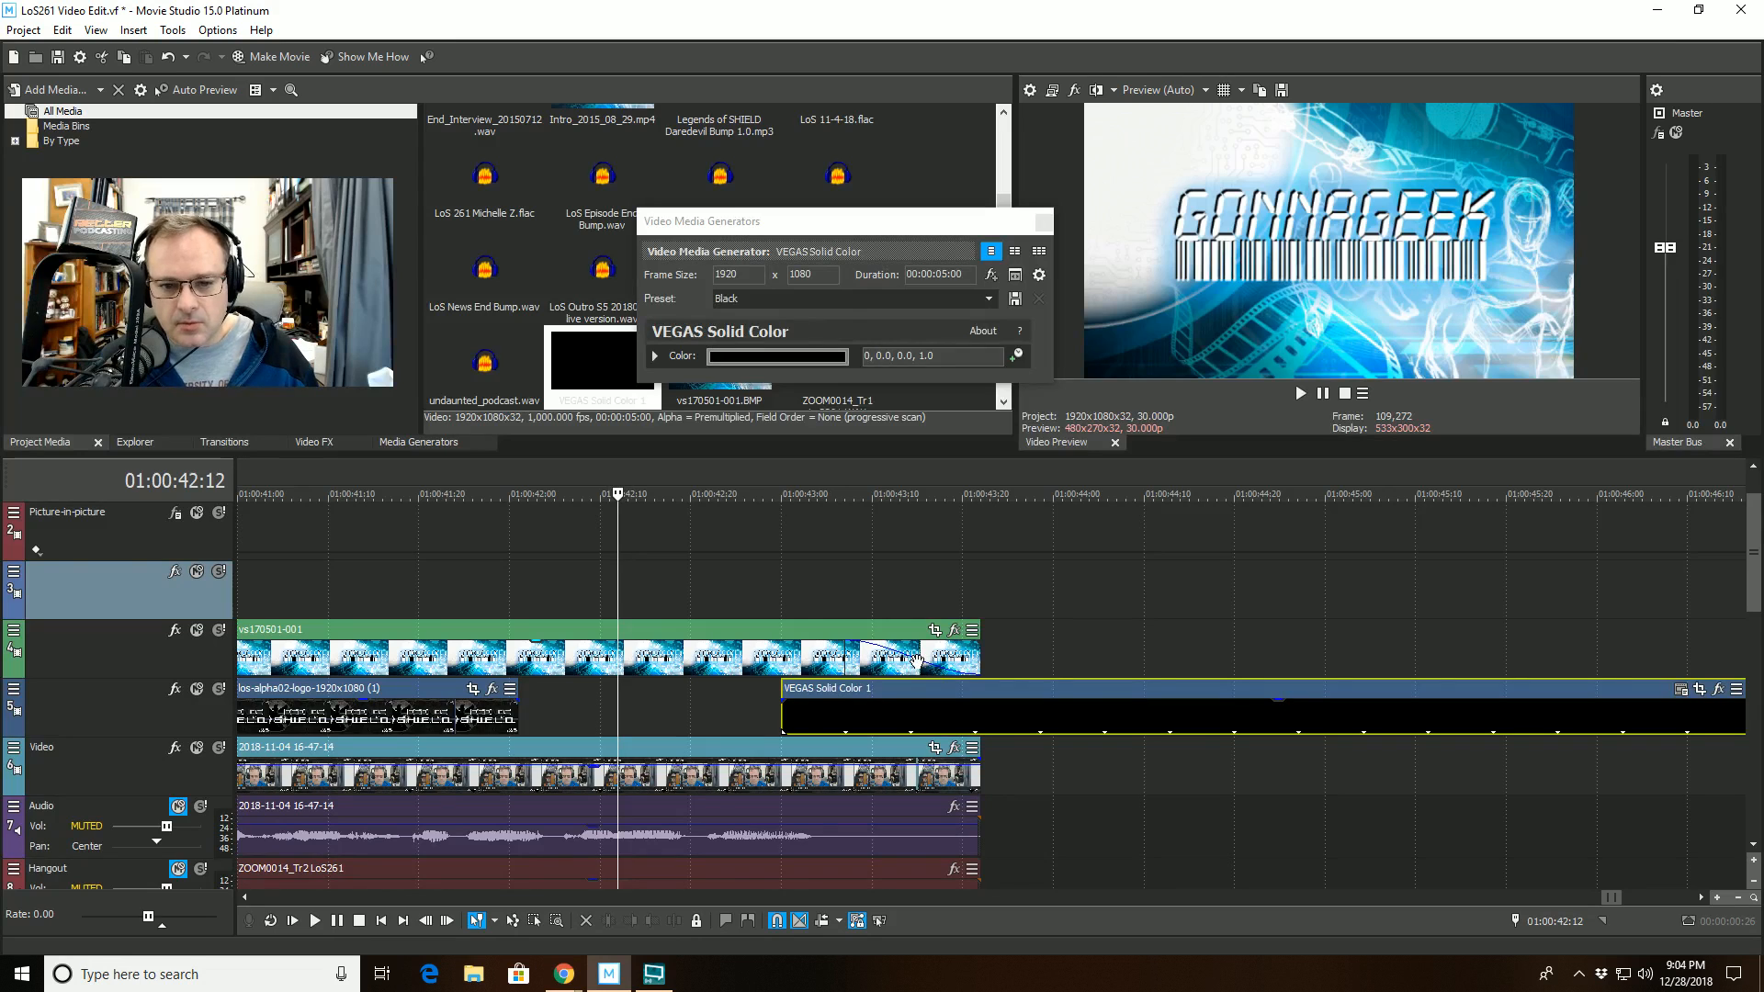
{"action": "key", "text": "space"}
{"action": "scroll", "coordinate": [831, 672], "scroll_direction": "down", "scroll_amount": 4}
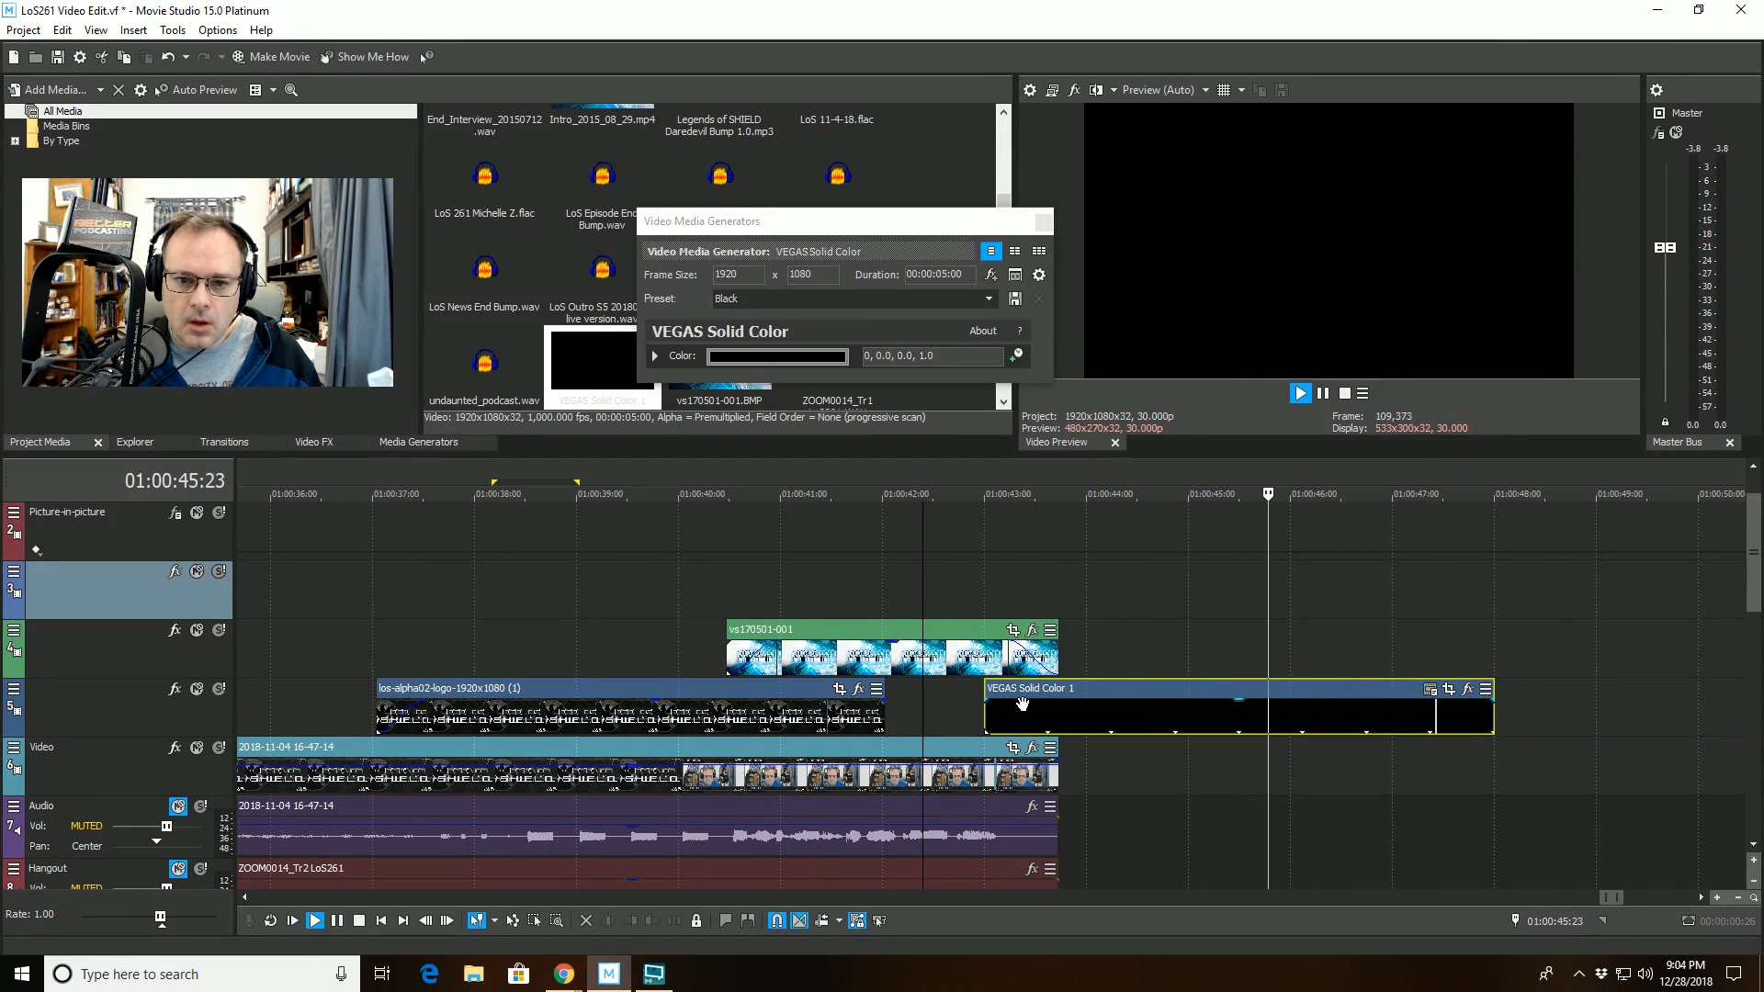
{"action": "key", "text": "space"}
- Insert a text event at 01:00:42:12 on the vs170501-001 track reading "Video Produced By" followed by the producer's name
{"action": "right_click", "coordinate": [1119, 654]}
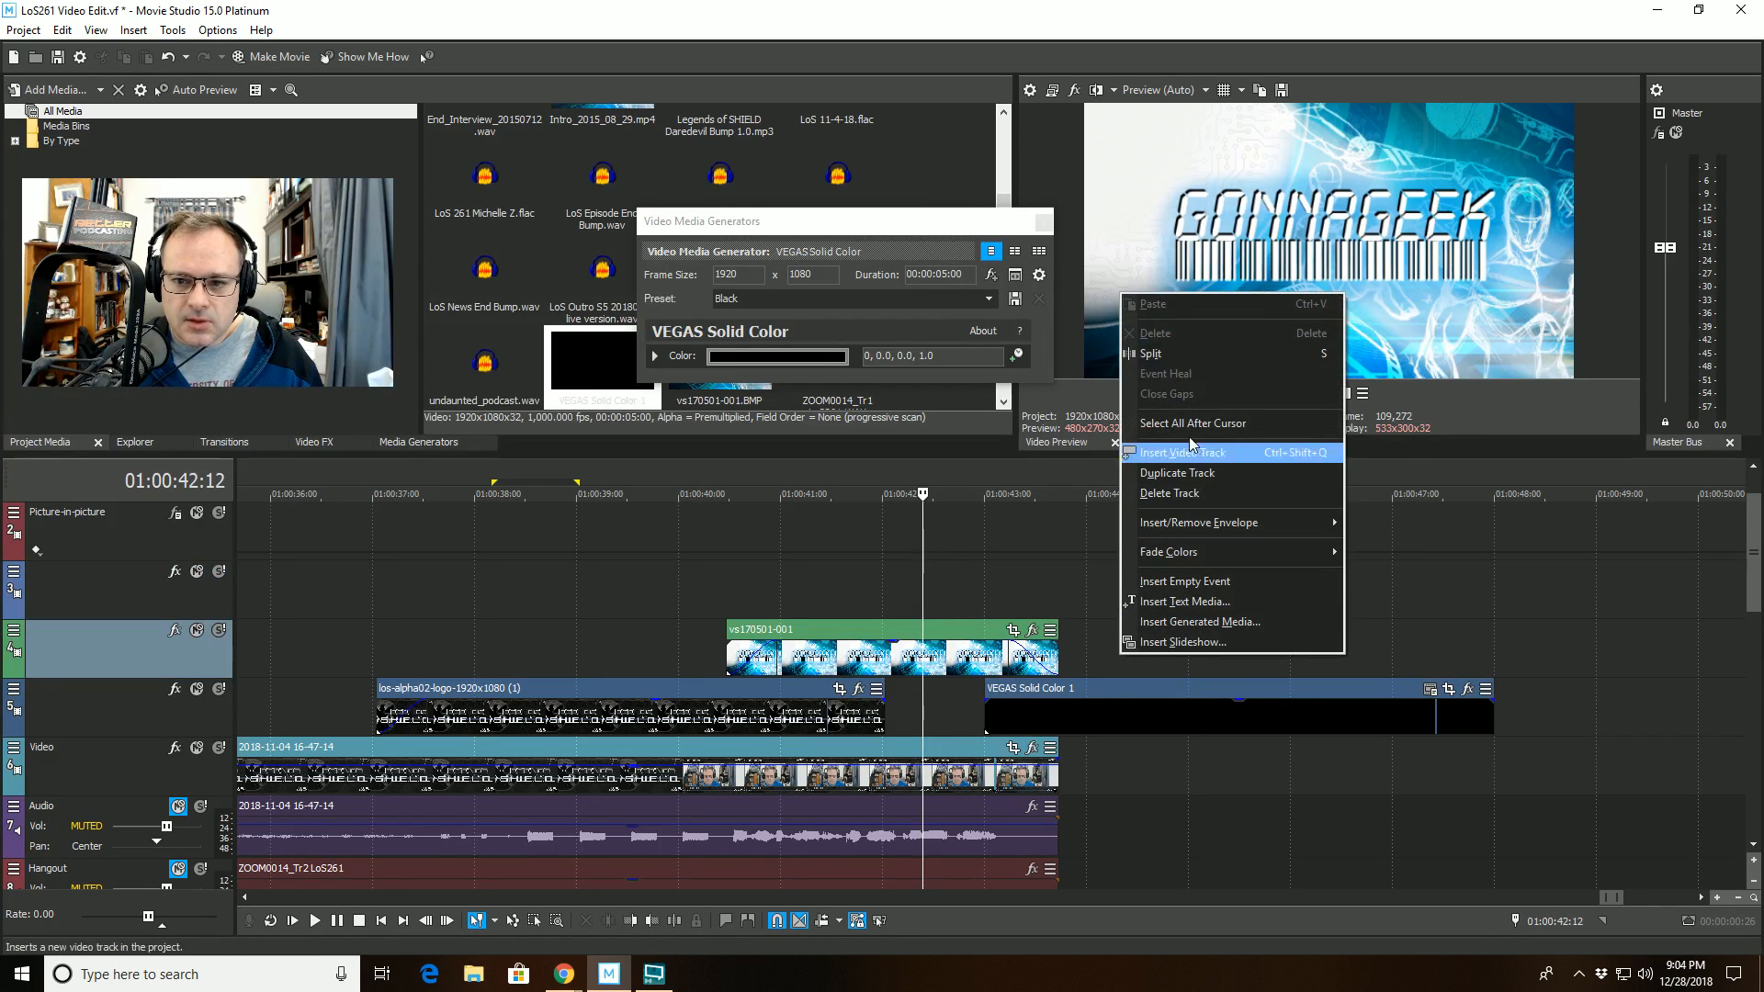
{"action": "left_click", "coordinate": [1183, 602]}
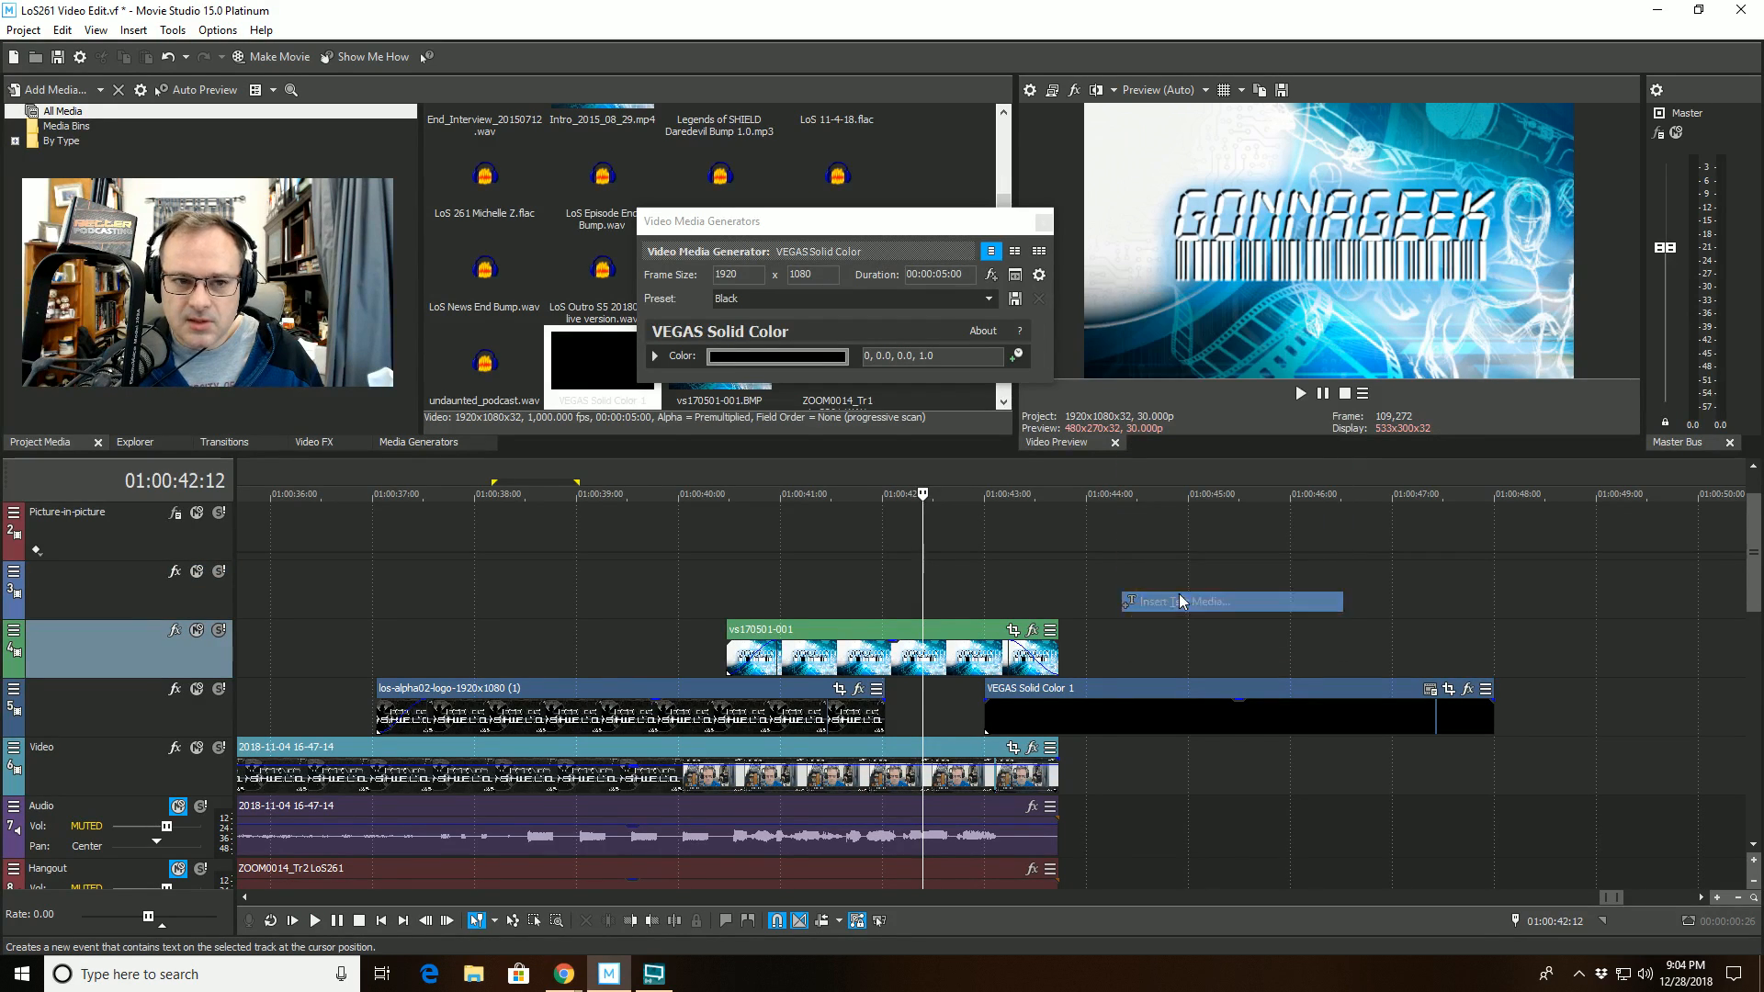
{"action": "left_click_drag", "start_coordinate": [835, 413], "coordinate": [570, 417]}
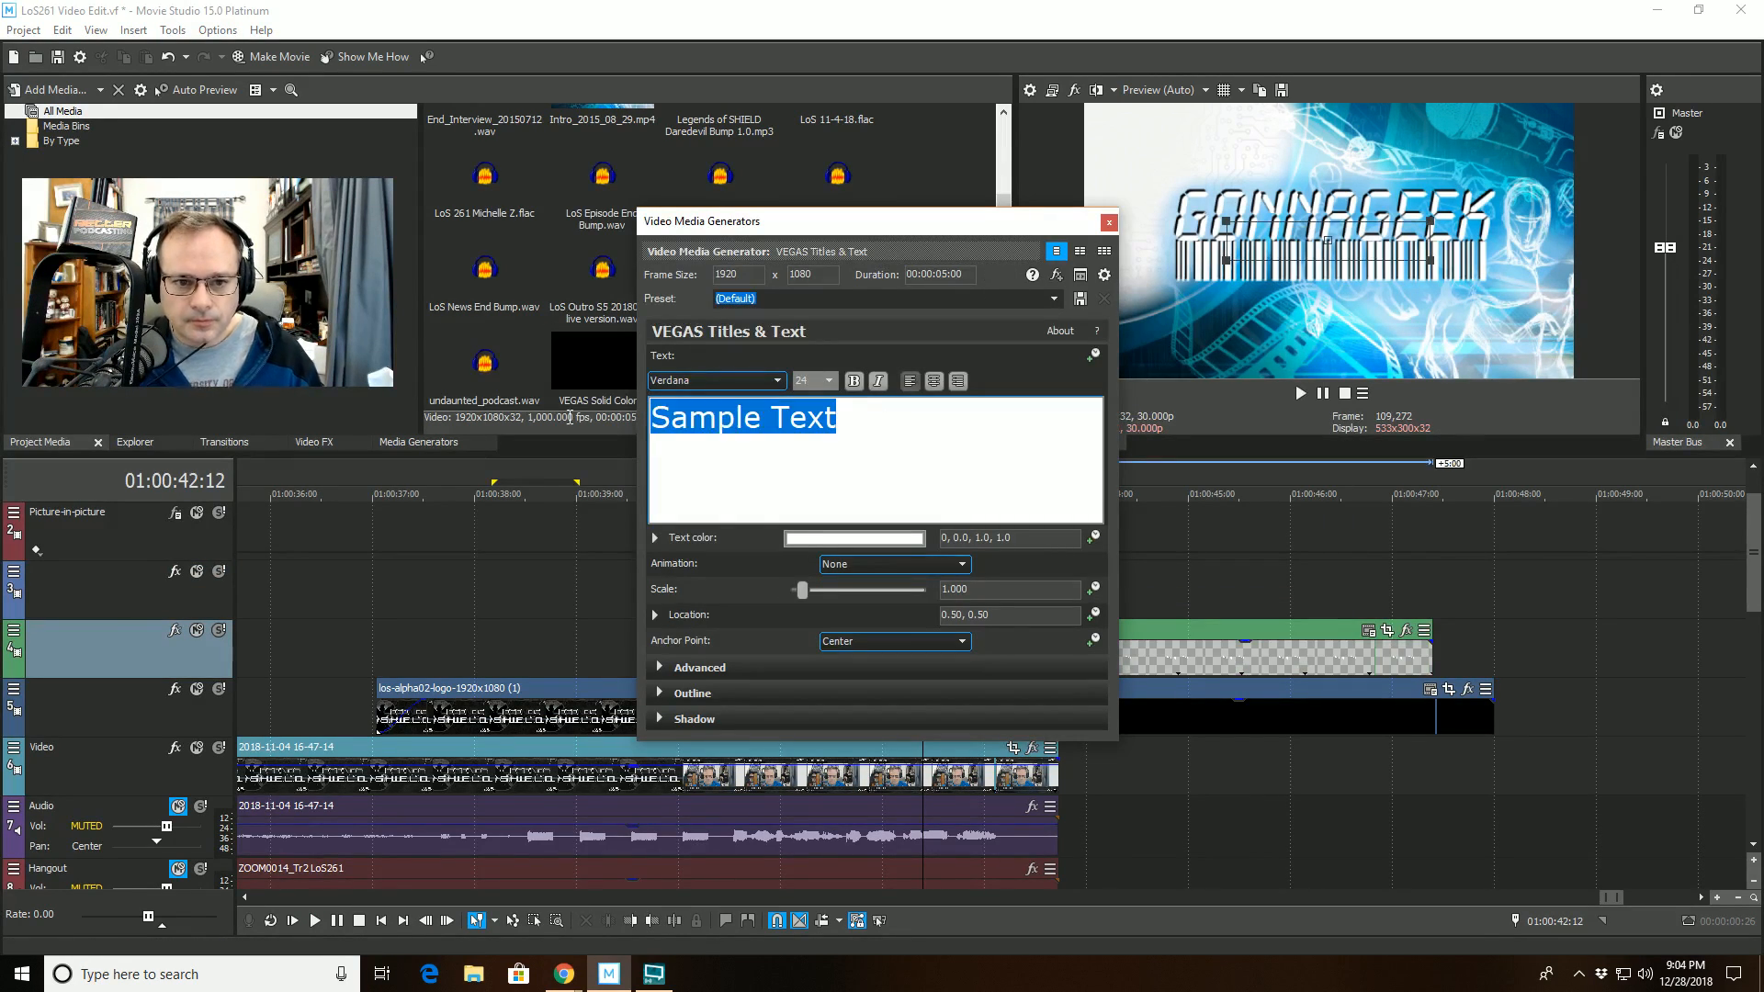
{"action": "type", "text": "Video Pro"}
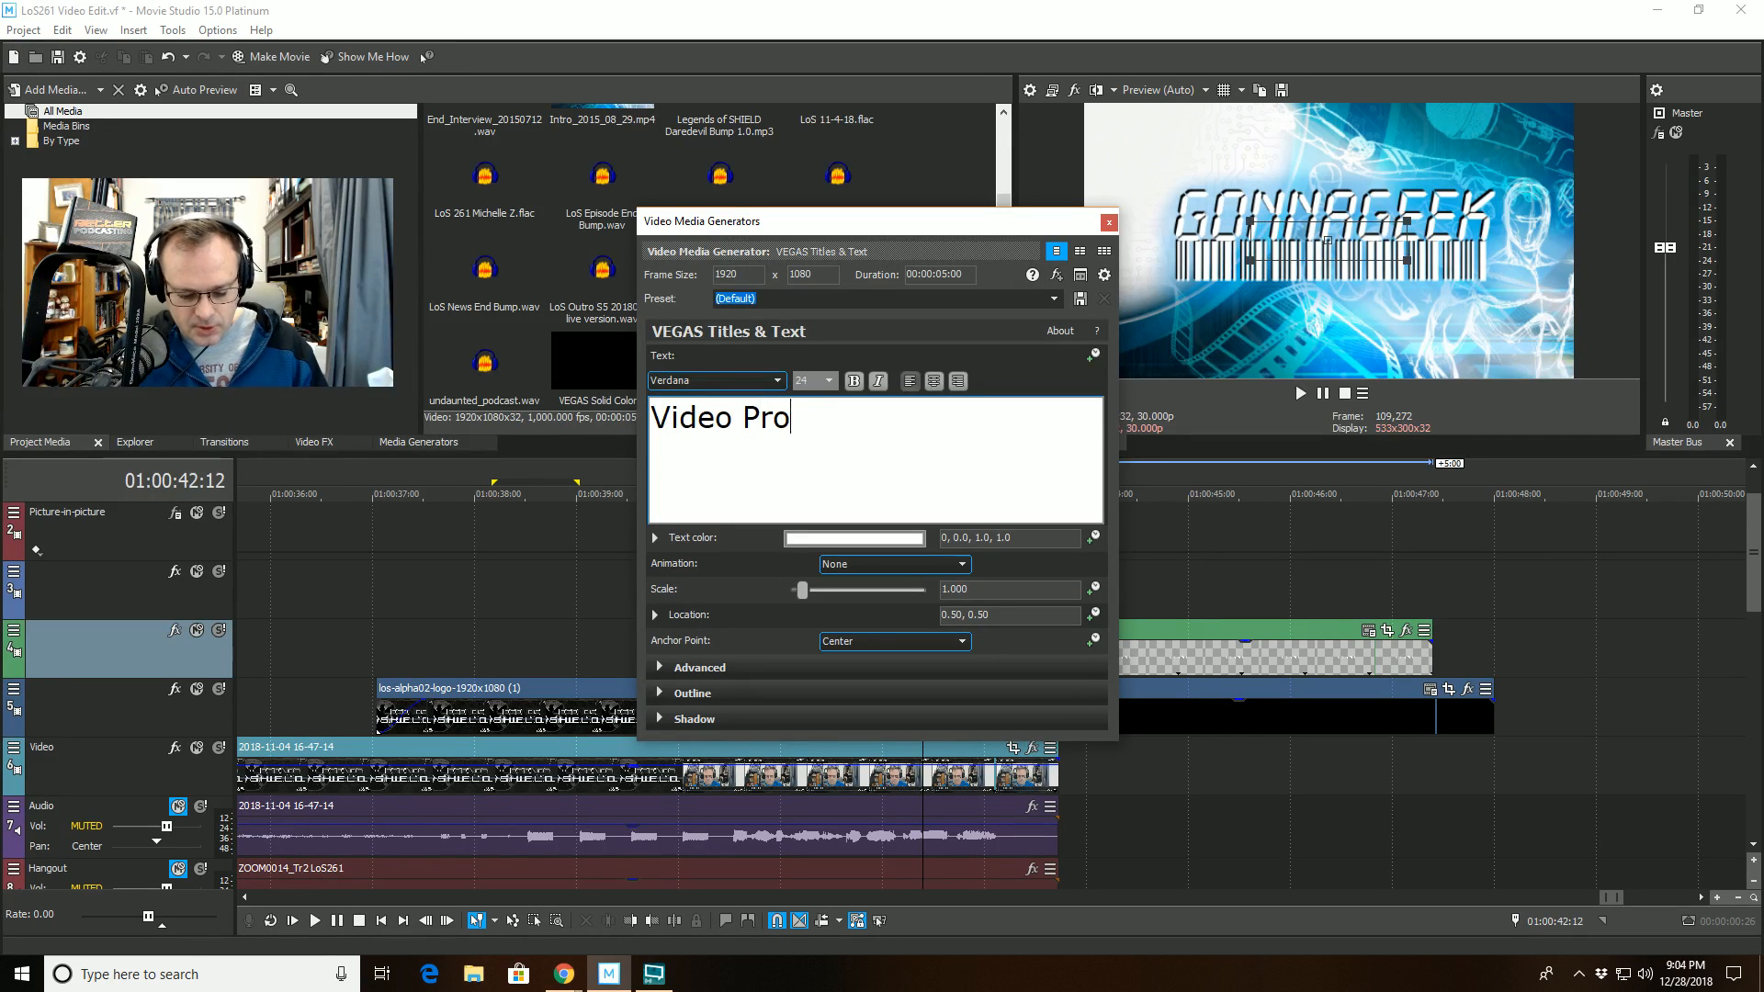
{"action": "type", "text": "duced By S"}
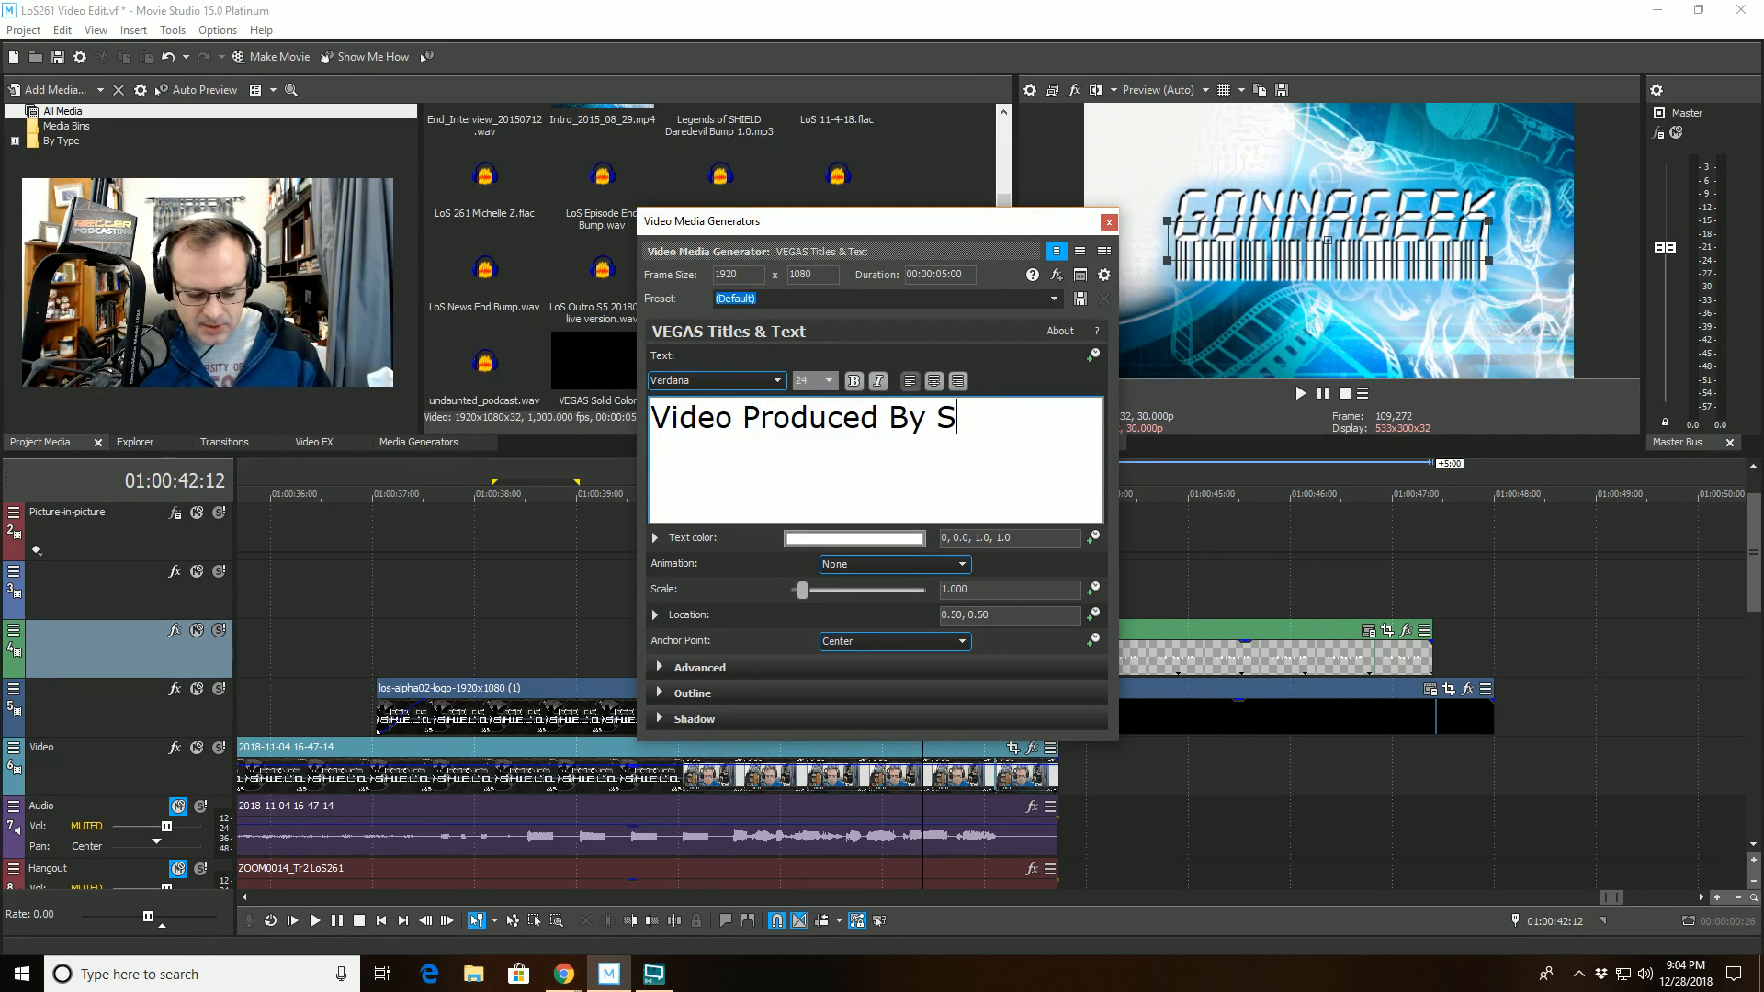
{"action": "type", "text": "targate Pioneer"}
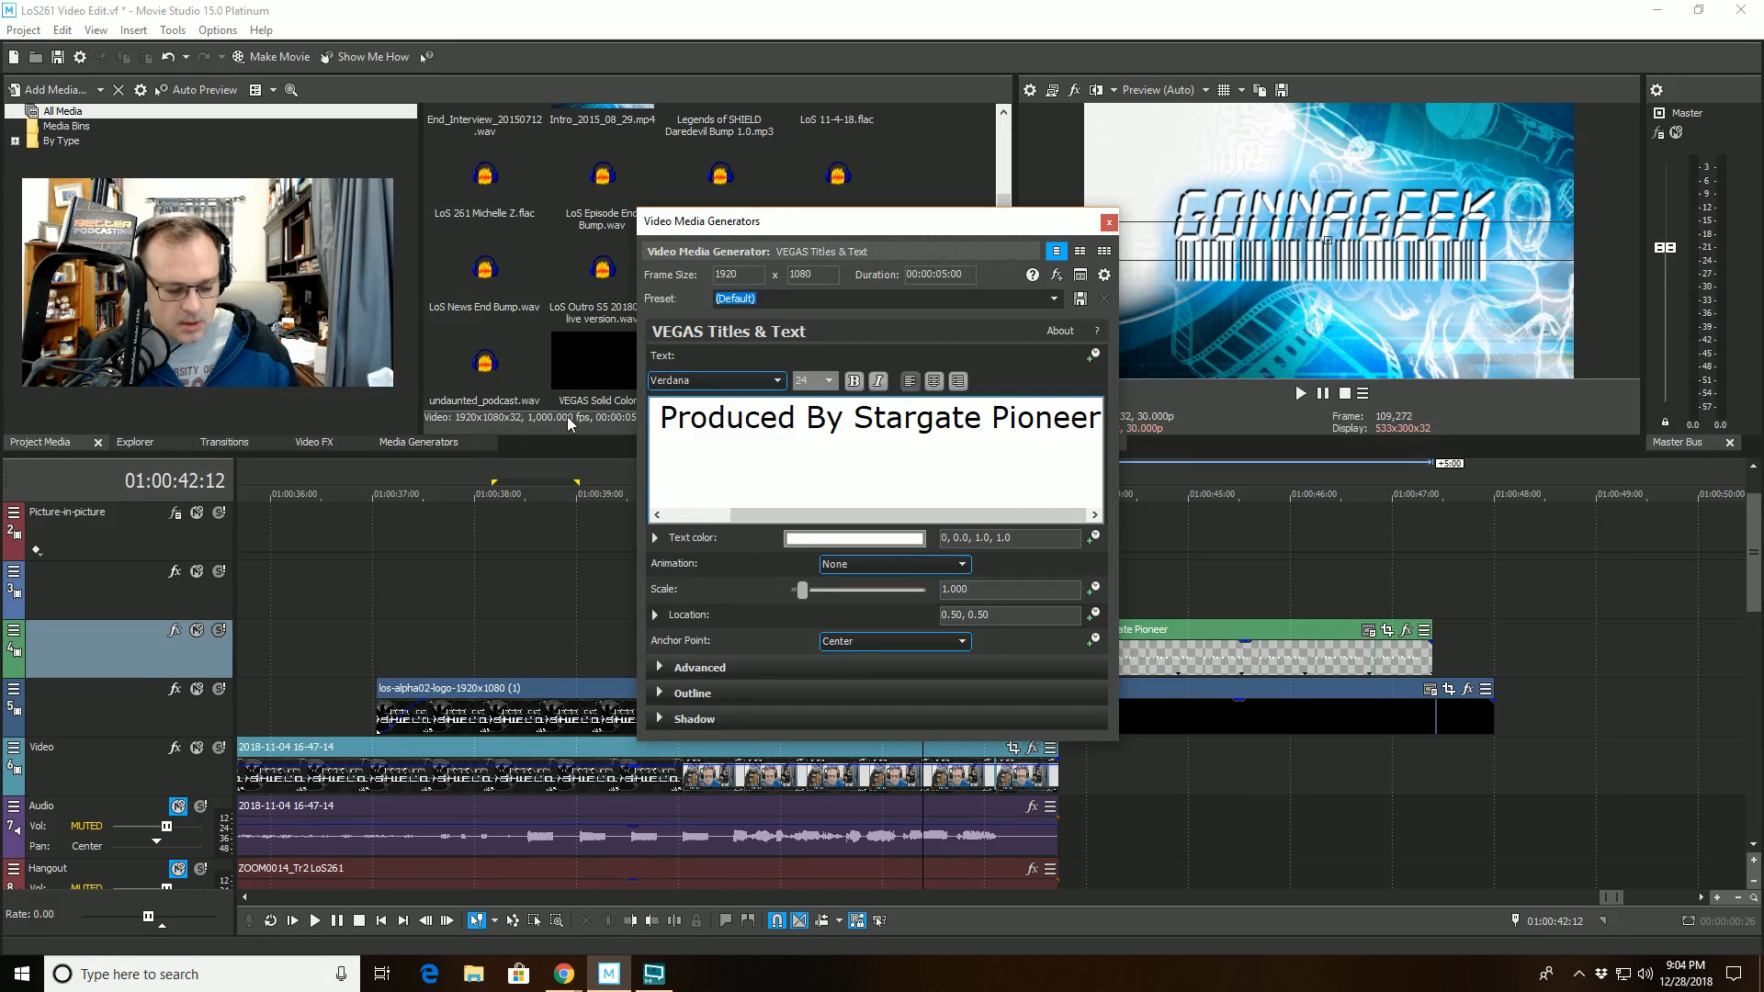
- Set the whole credit text to size 16 and close its generator settings
{"action": "key", "text": "ctrl+a"}
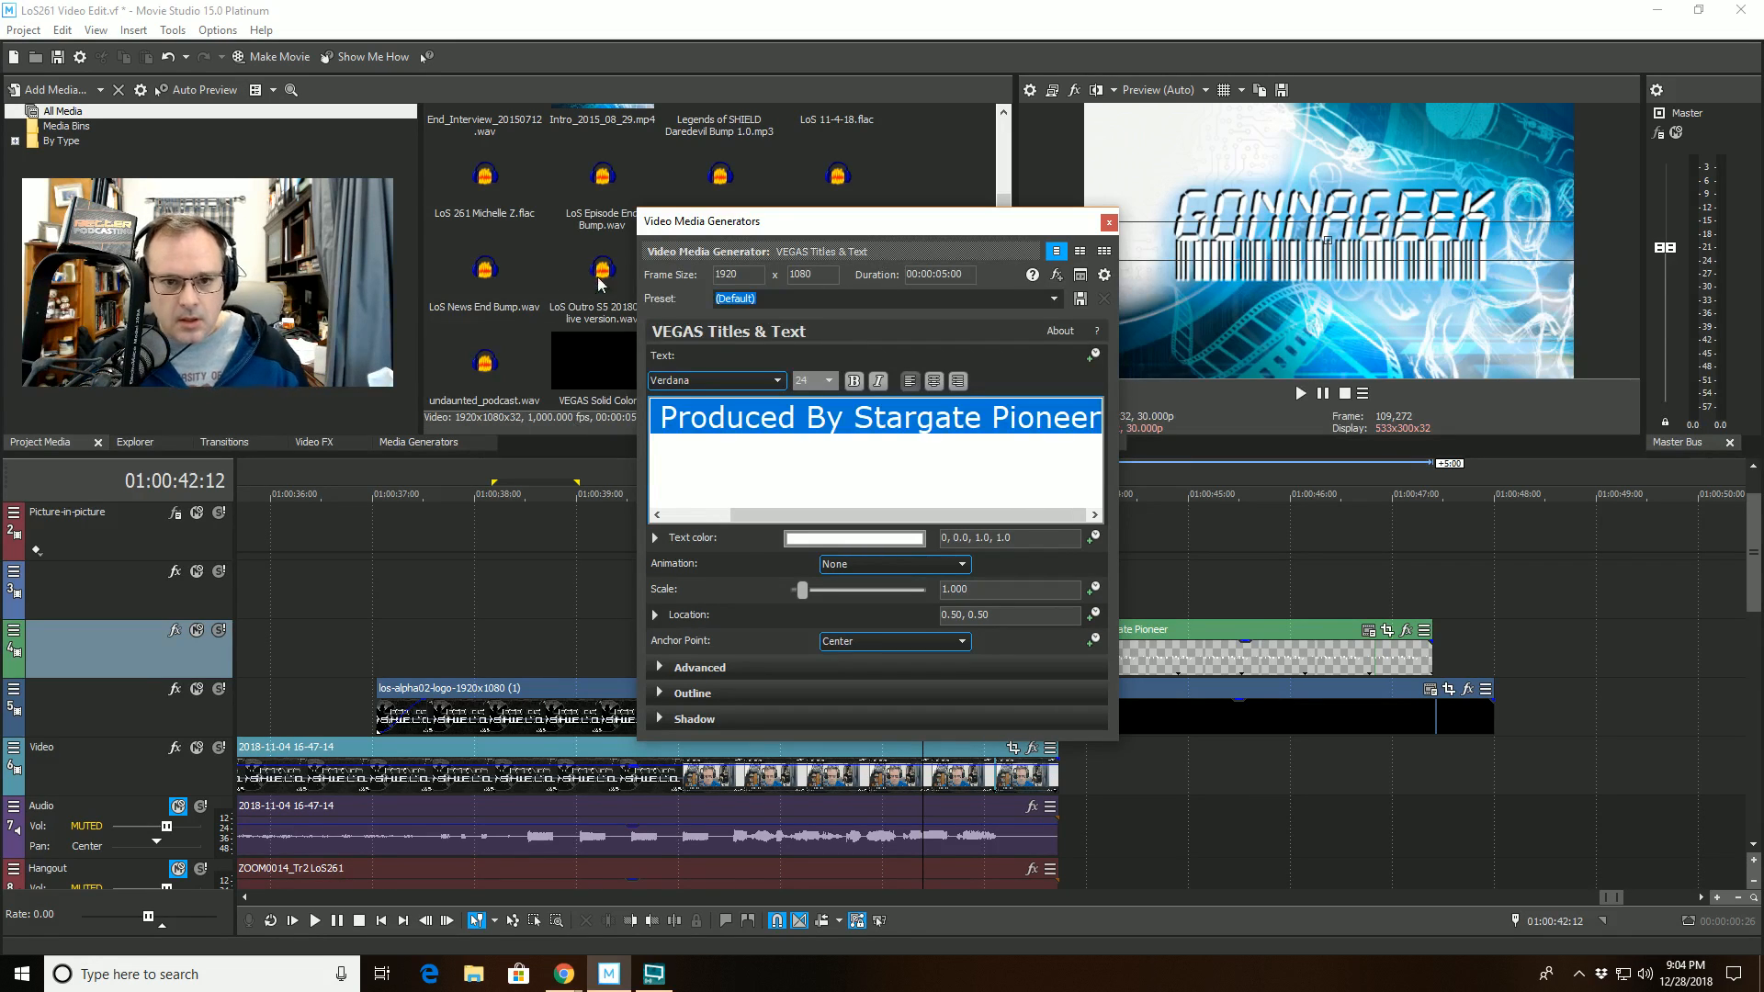
{"action": "left_click", "coordinate": [831, 380]}
{"action": "left_click", "coordinate": [813, 449]}
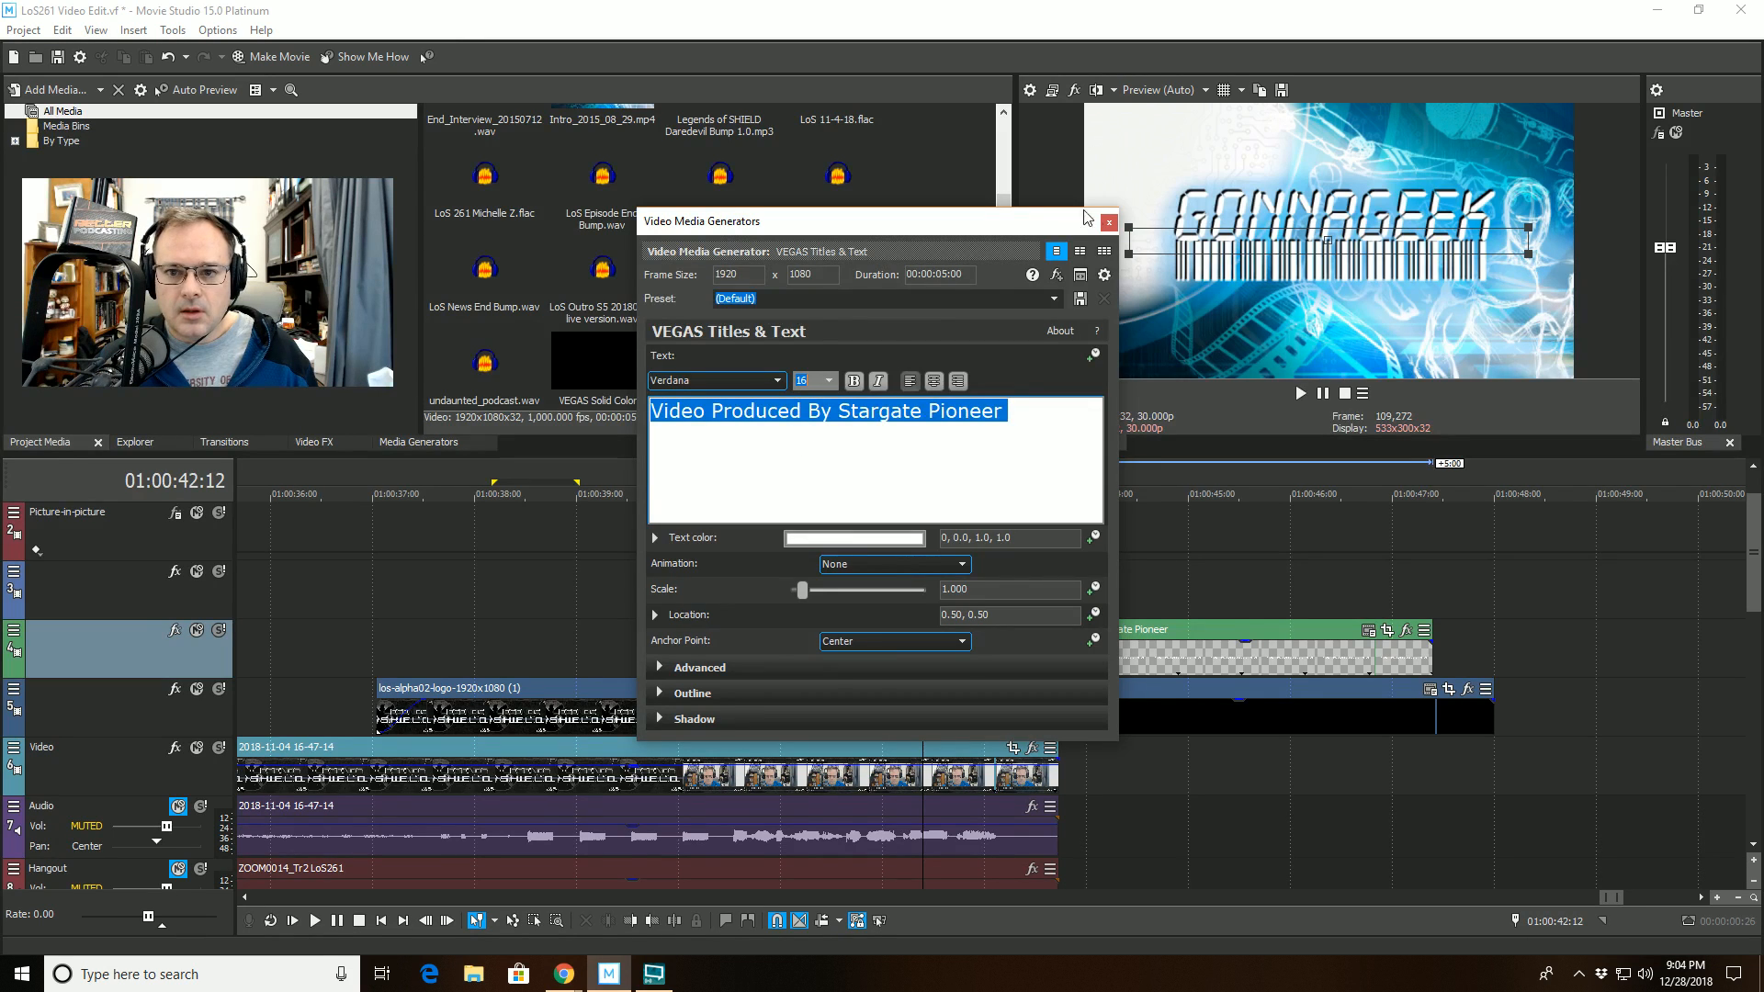
{"action": "left_click", "coordinate": [1108, 221]}
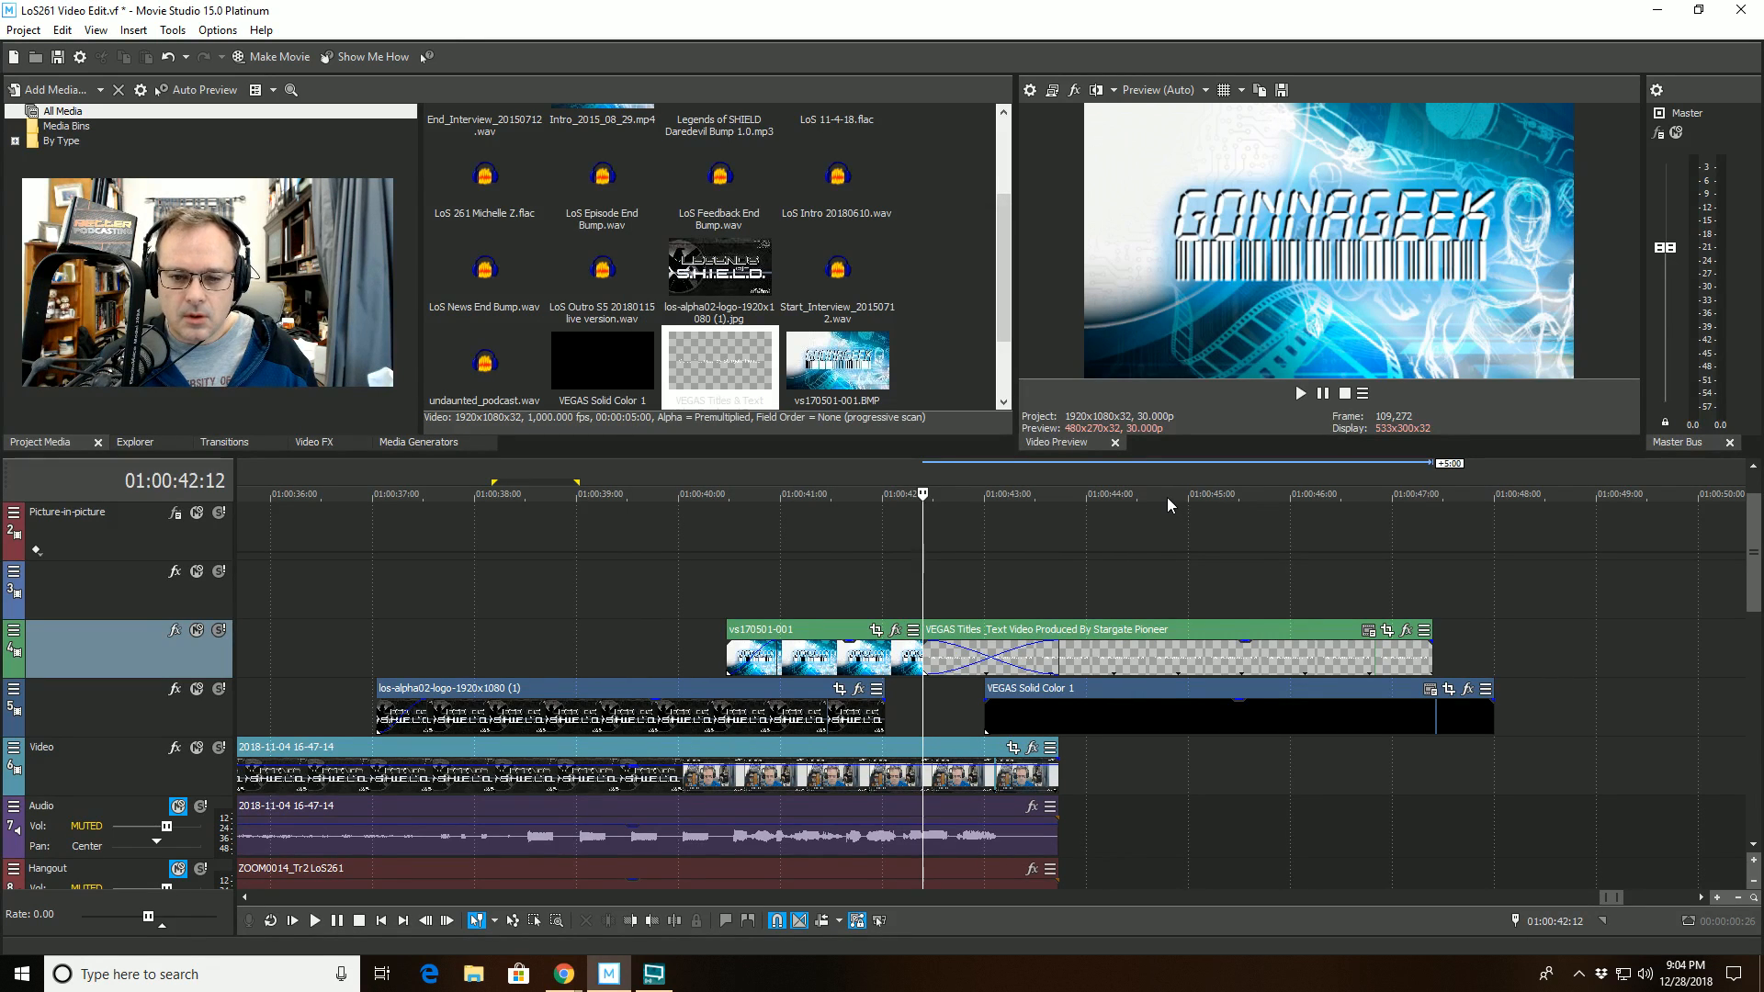
- Move the credit title to start at about 01:00:43:07, preview it from 01:00:41:11, and extend the black solid to the title's end
{"action": "left_click_drag", "start_coordinate": [1218, 634], "coordinate": [1301, 633]}
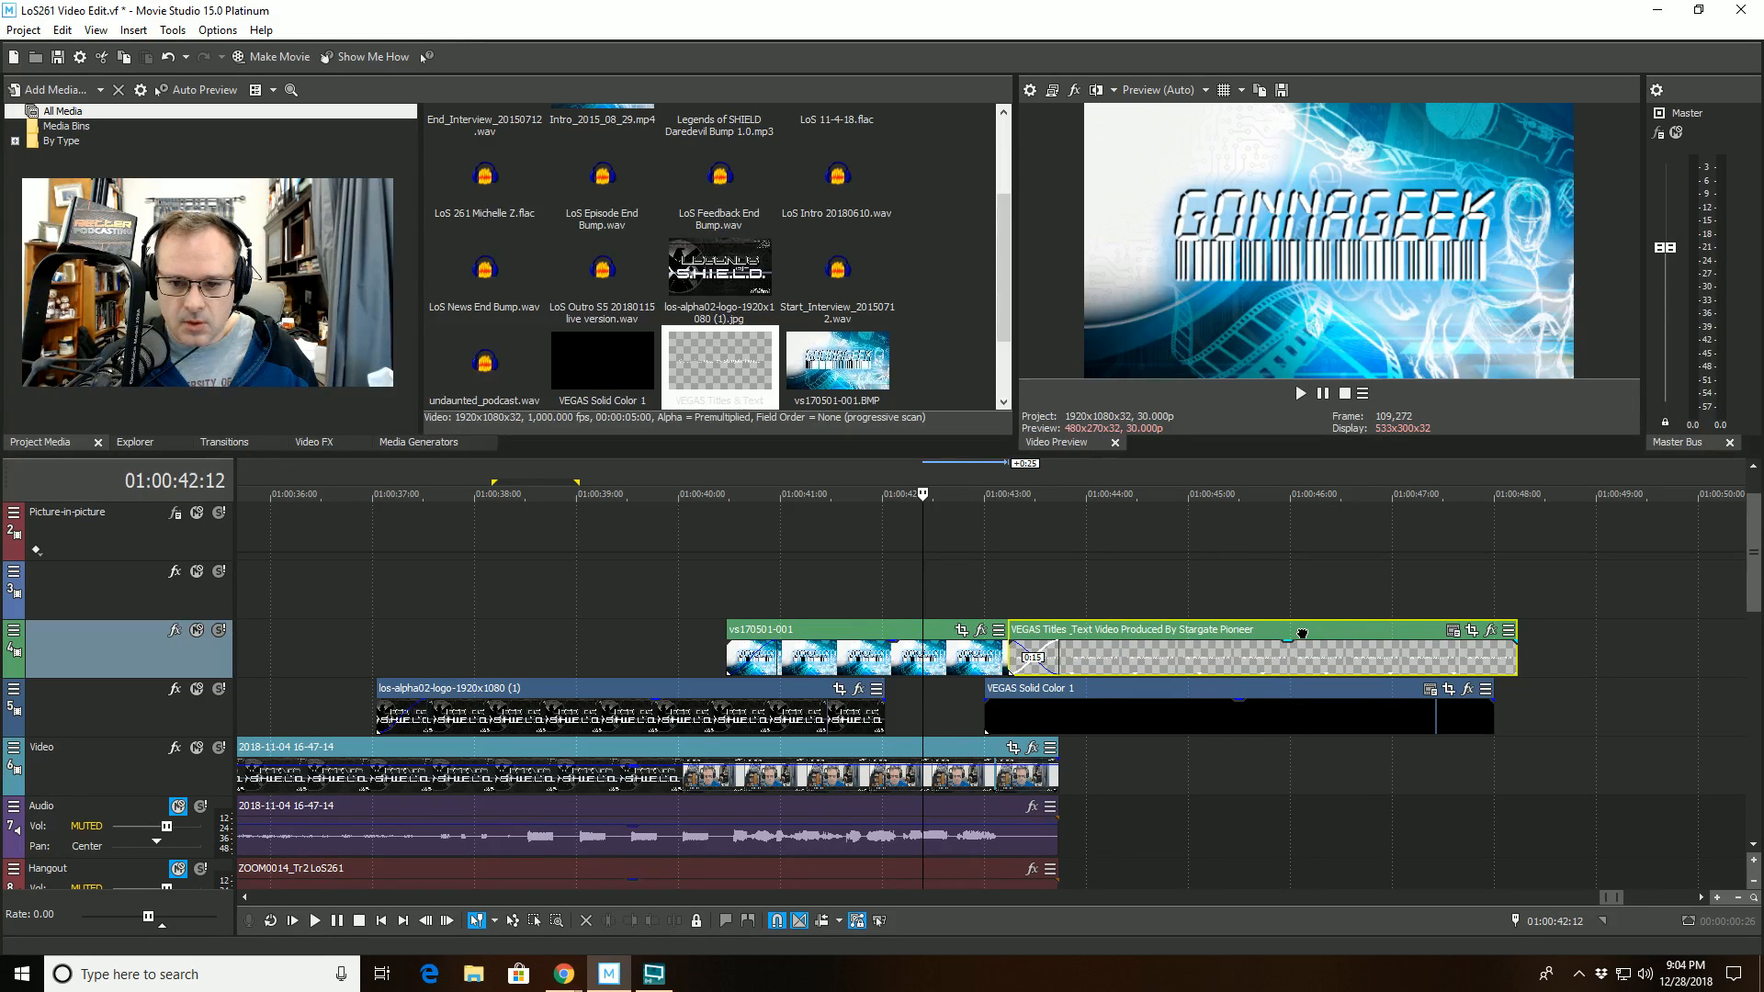
{"action": "left_click", "coordinate": [817, 493]}
{"action": "key", "text": "space"}
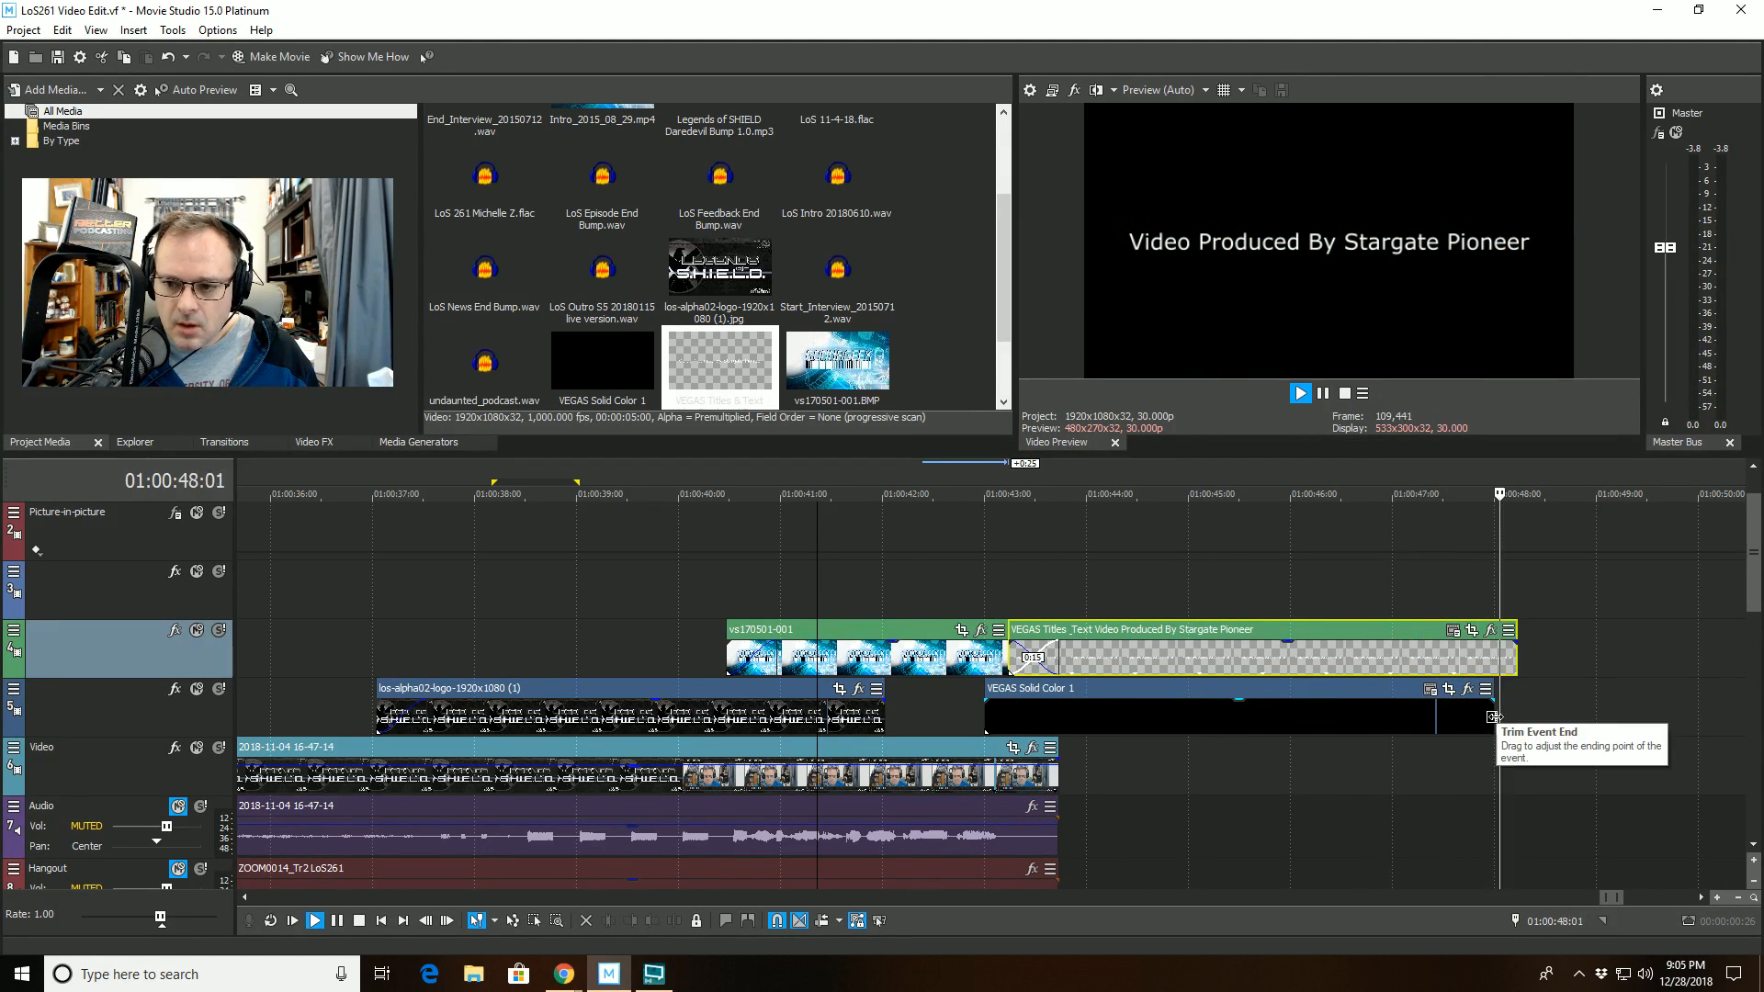
{"action": "key", "text": "space"}
{"action": "left_click_drag", "start_coordinate": [1495, 717], "coordinate": [1515, 717]}
- Examine the end of the timeline across all tracks, including the leftover clips starting at 01:02:04:14
{"action": "scroll", "coordinate": [1471, 735], "scroll_direction": "down", "scroll_amount": 4}
{"action": "scroll", "coordinate": [1472, 729], "scroll_direction": "down", "scroll_amount": 4}
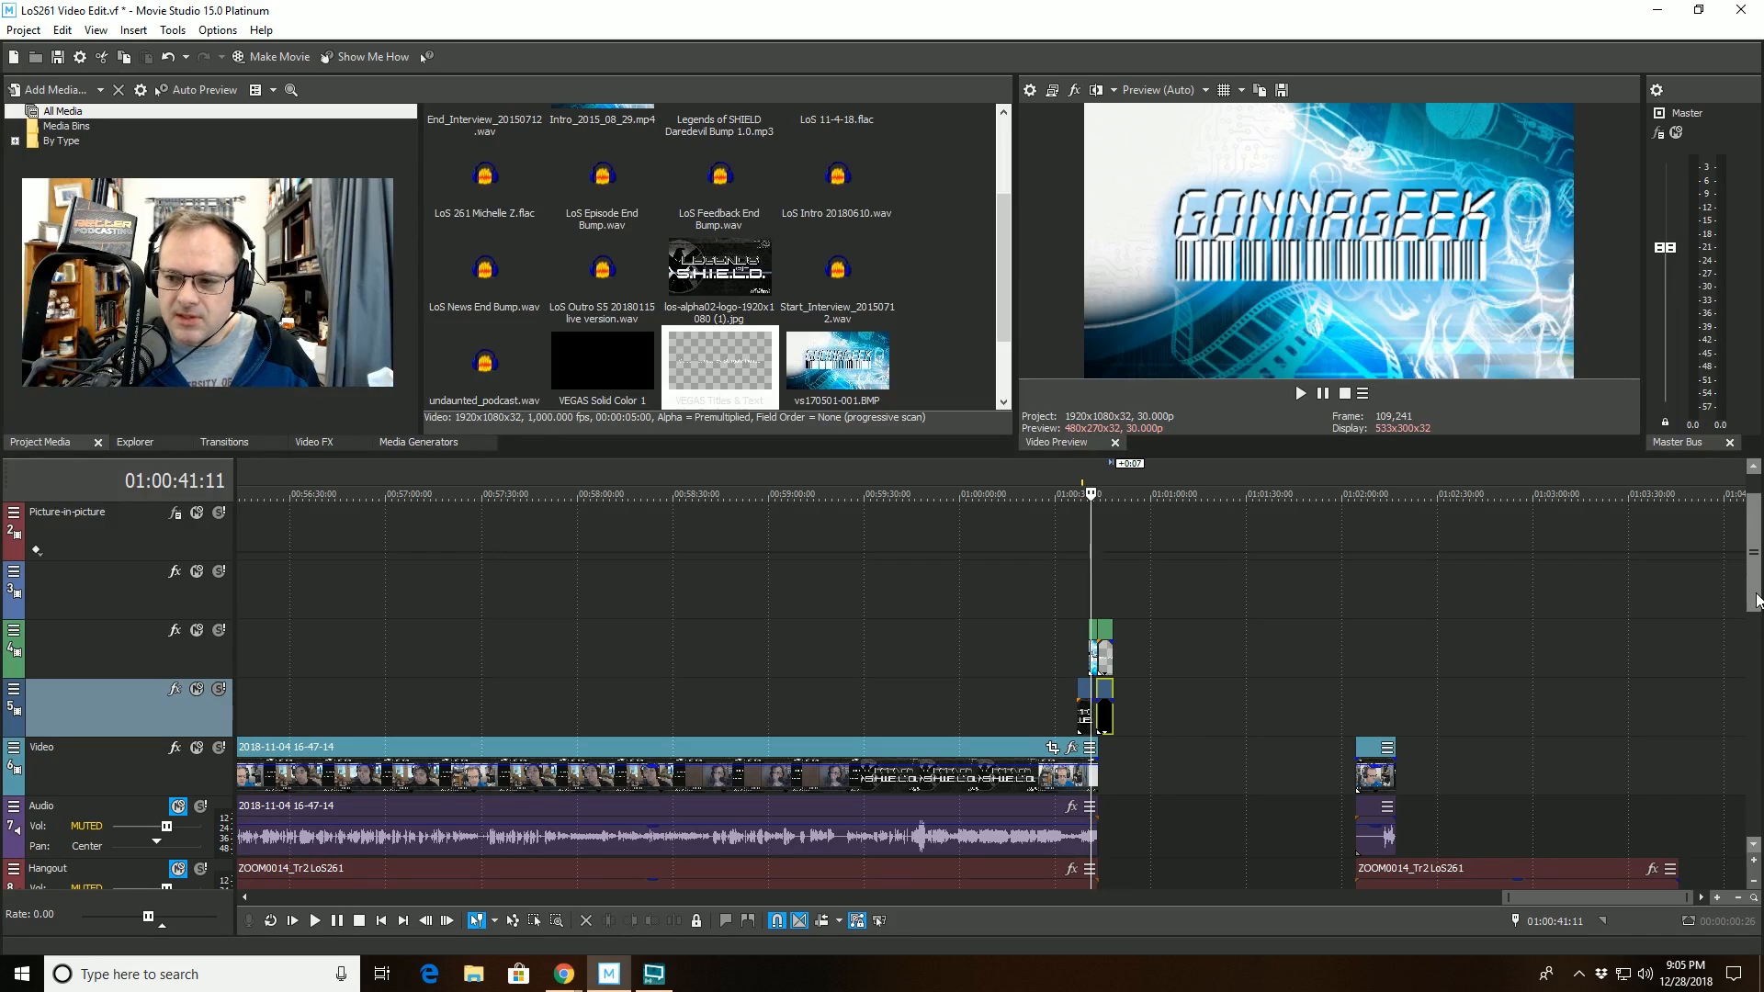
{"action": "left_click_drag", "start_coordinate": [1754, 601], "coordinate": [1754, 709]}
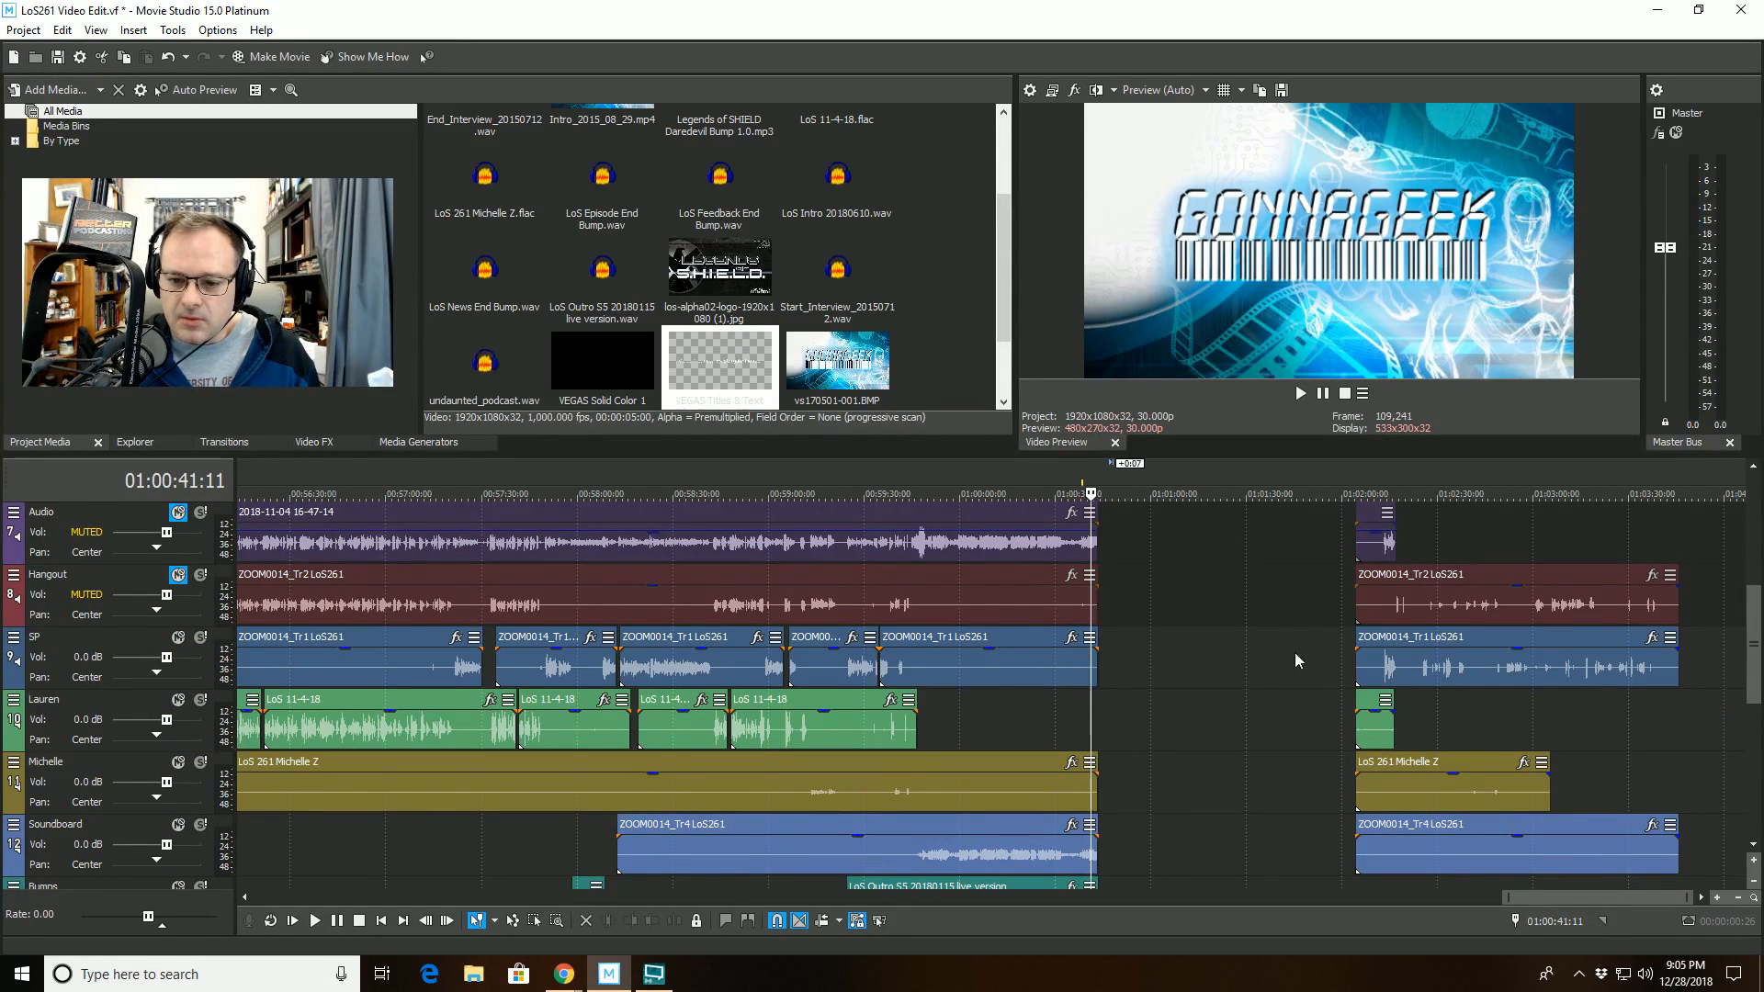
{"action": "left_click", "coordinate": [1354, 885]}
{"action": "scroll", "coordinate": [1529, 719], "scroll_direction": "down", "scroll_amount": 2}
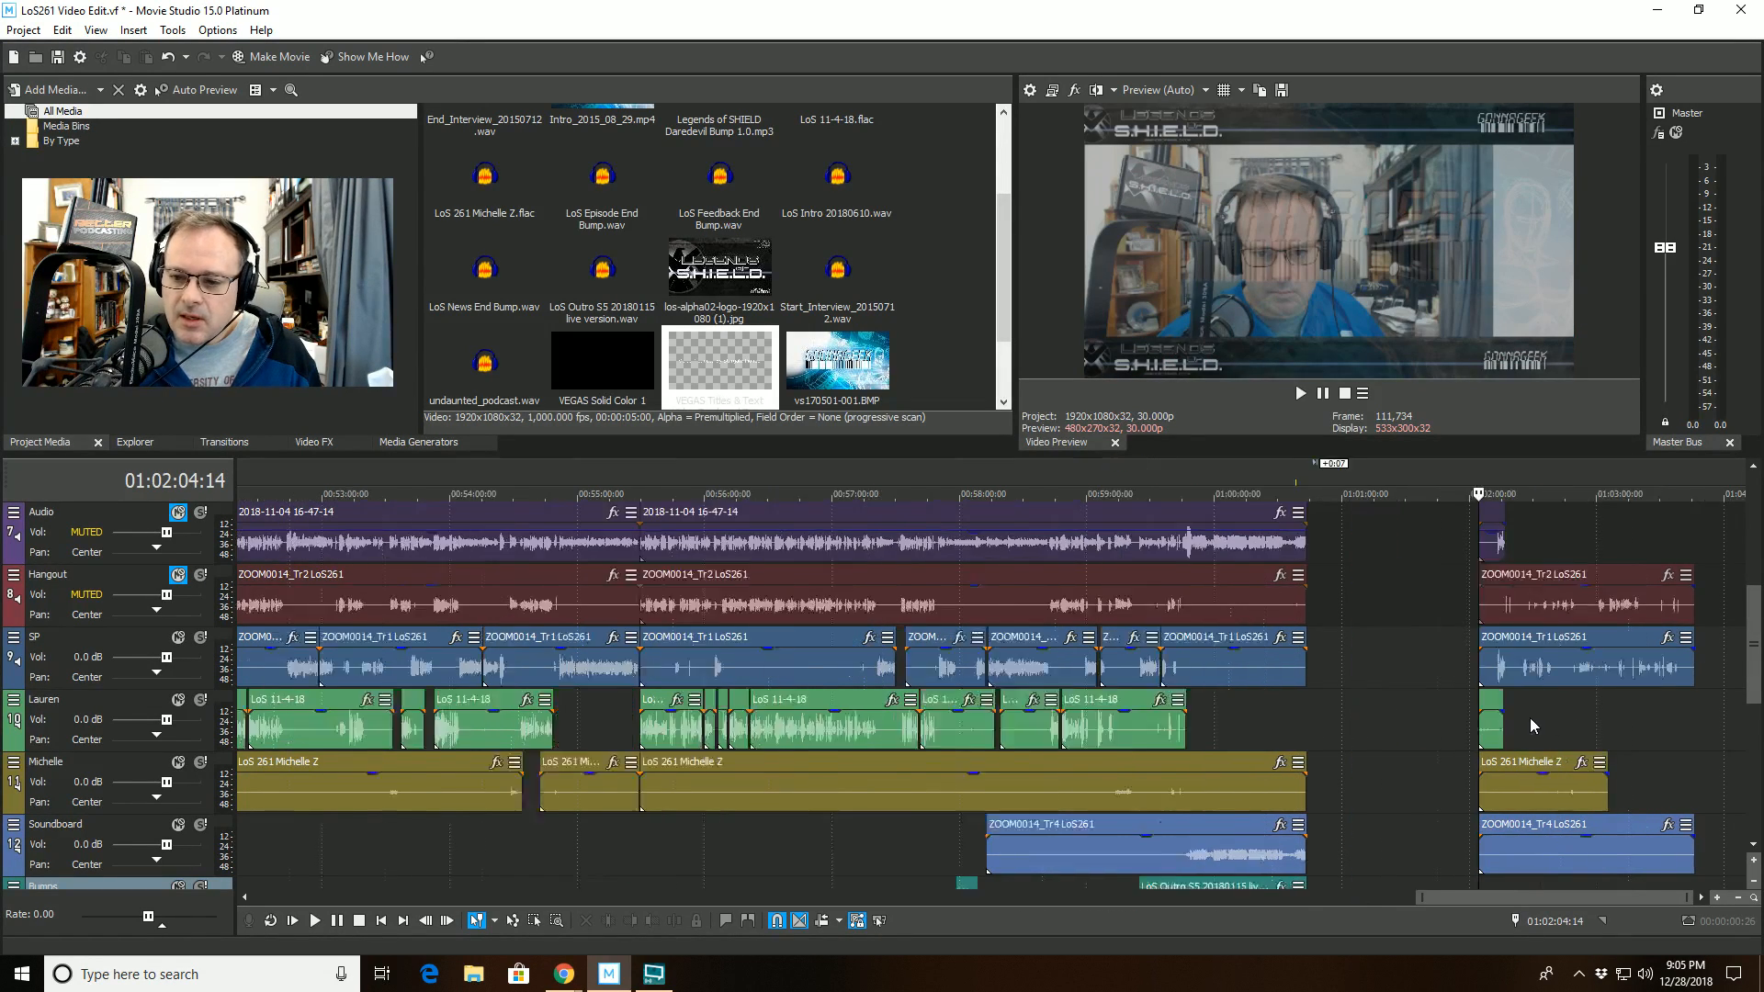
{"action": "scroll", "coordinate": [1529, 719], "scroll_direction": "down", "scroll_amount": 1}
{"action": "scroll", "coordinate": [1514, 707], "scroll_direction": "up", "scroll_amount": 2}
{"action": "scroll", "coordinate": [1505, 703], "scroll_direction": "down", "scroll_amount": 1}
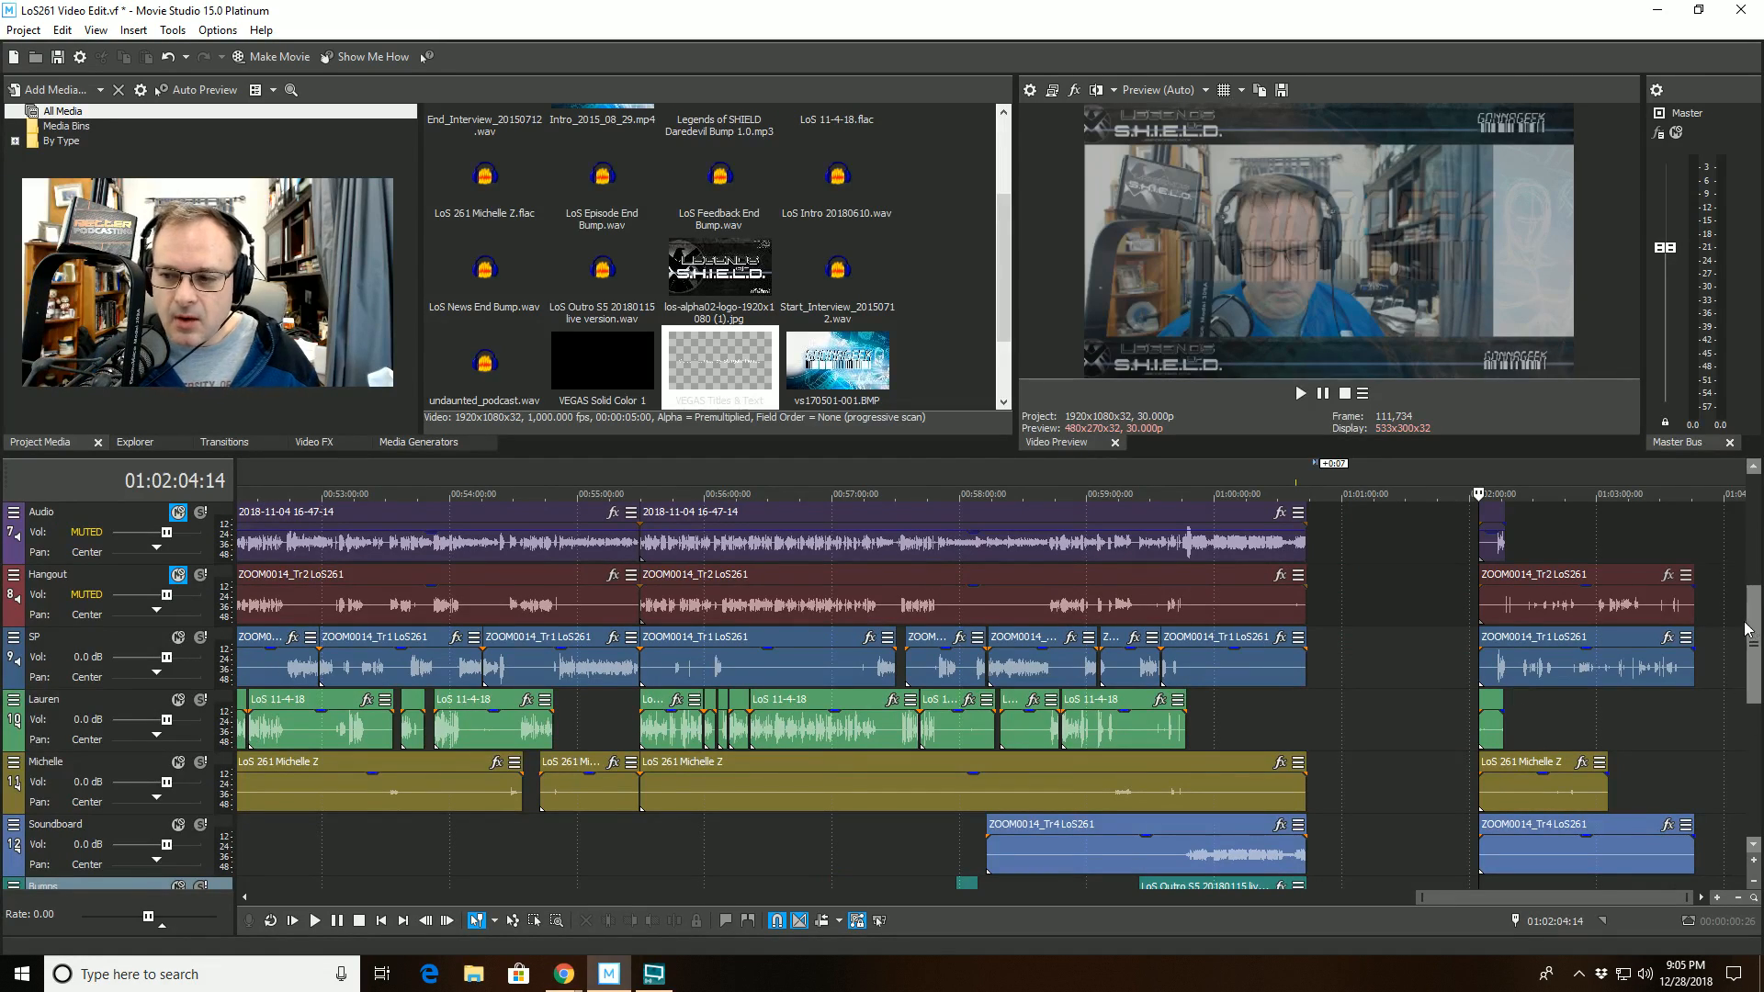
{"action": "left_click_drag", "start_coordinate": [1752, 631], "coordinate": [1745, 557]}
{"action": "scroll", "coordinate": [1739, 578], "scroll_direction": "down", "scroll_amount": 2}
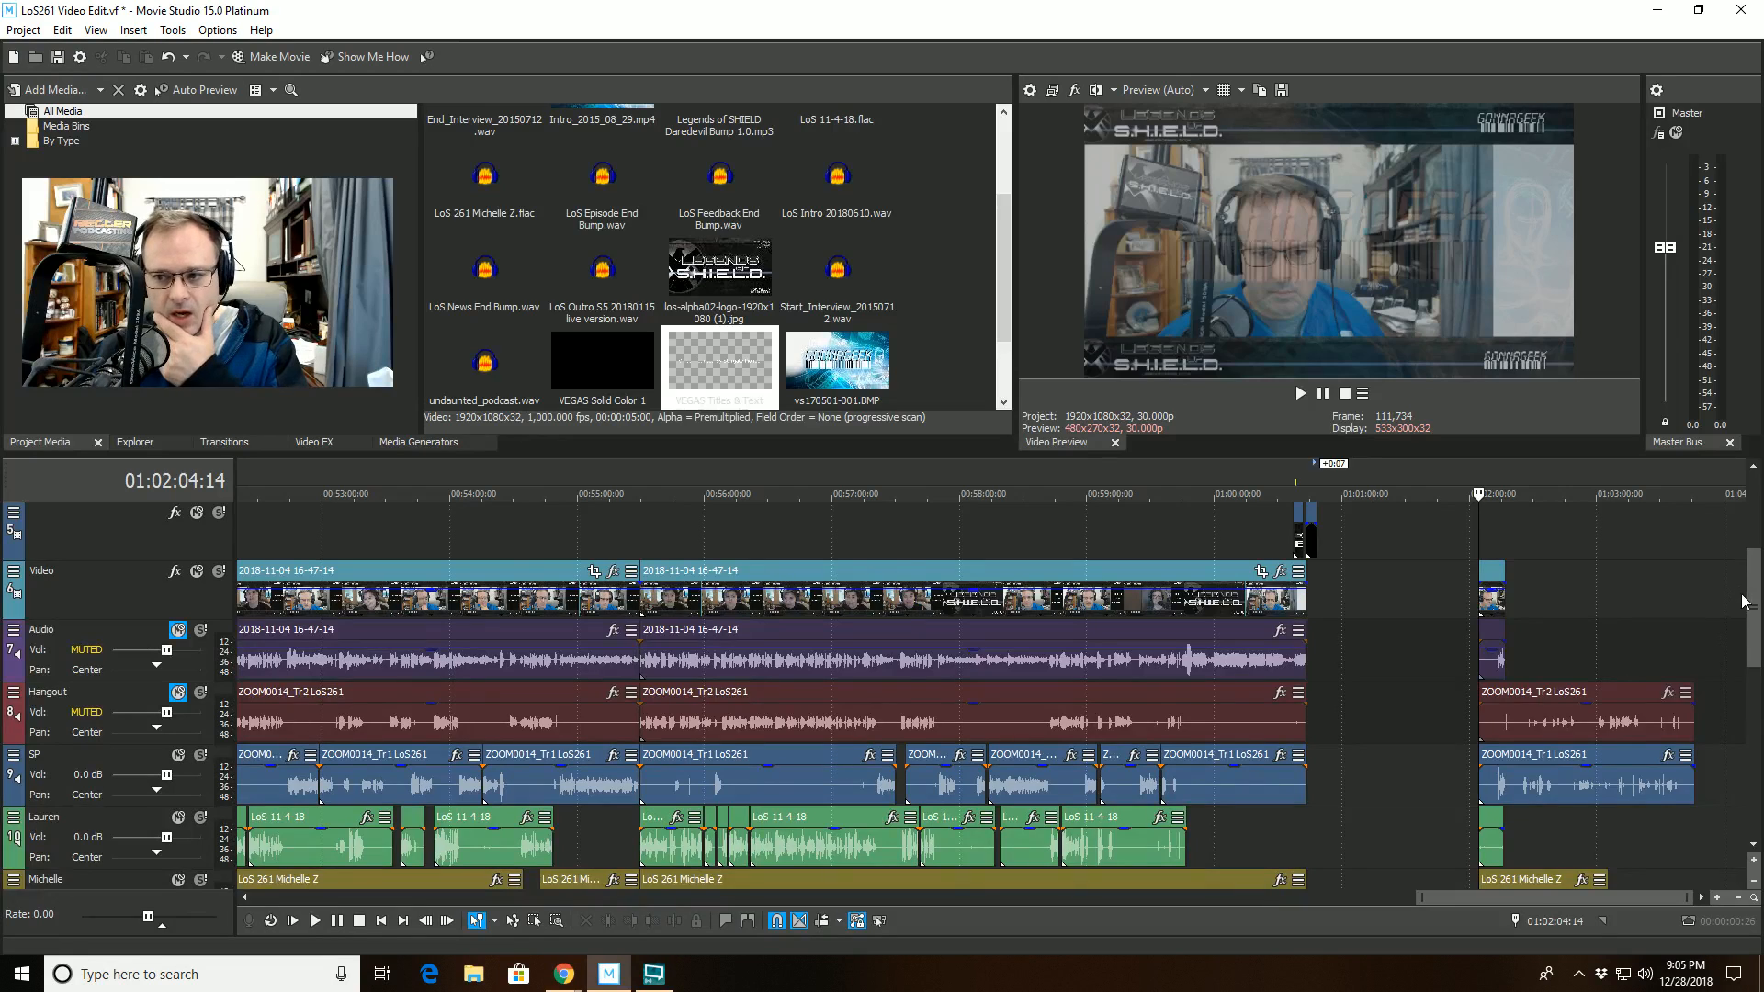
- Set the RX 7 De-click algorithm on the SP track to Multi-band (random clicks) and close its track effects
{"action": "scroll", "coordinate": [1750, 659], "scroll_direction": "down", "scroll_amount": 2}
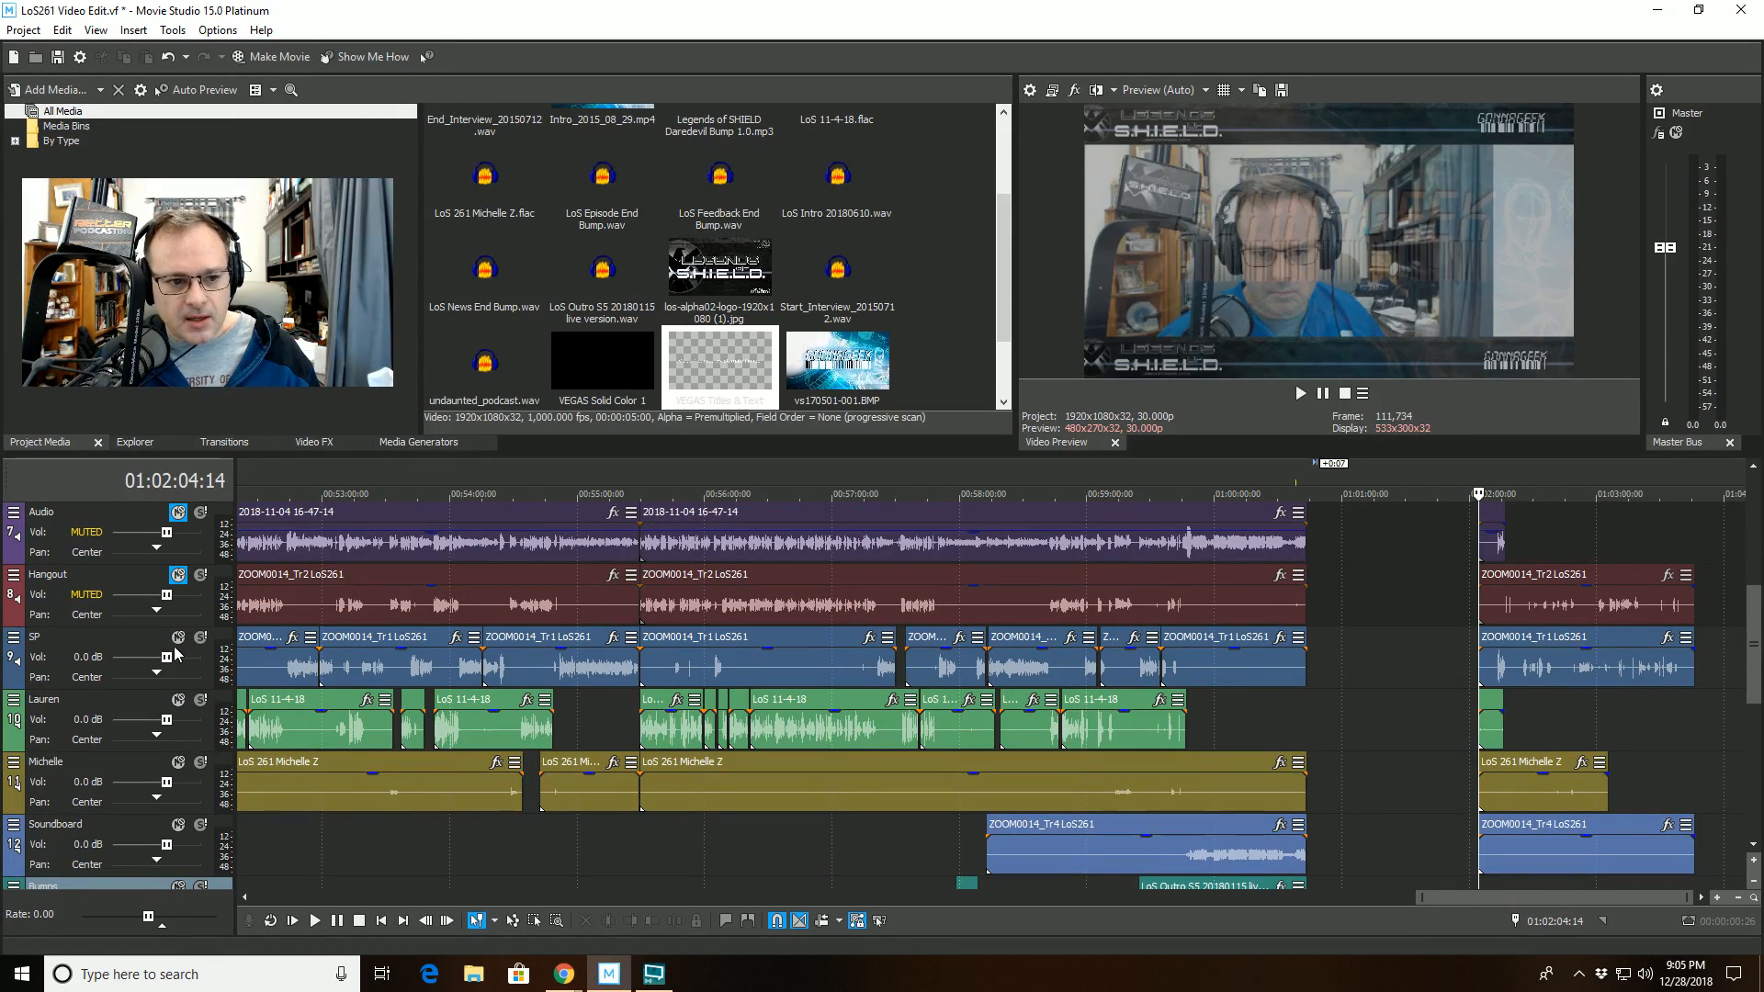
{"action": "left_click", "coordinate": [26, 640]}
{"action": "left_click", "coordinate": [55, 654]}
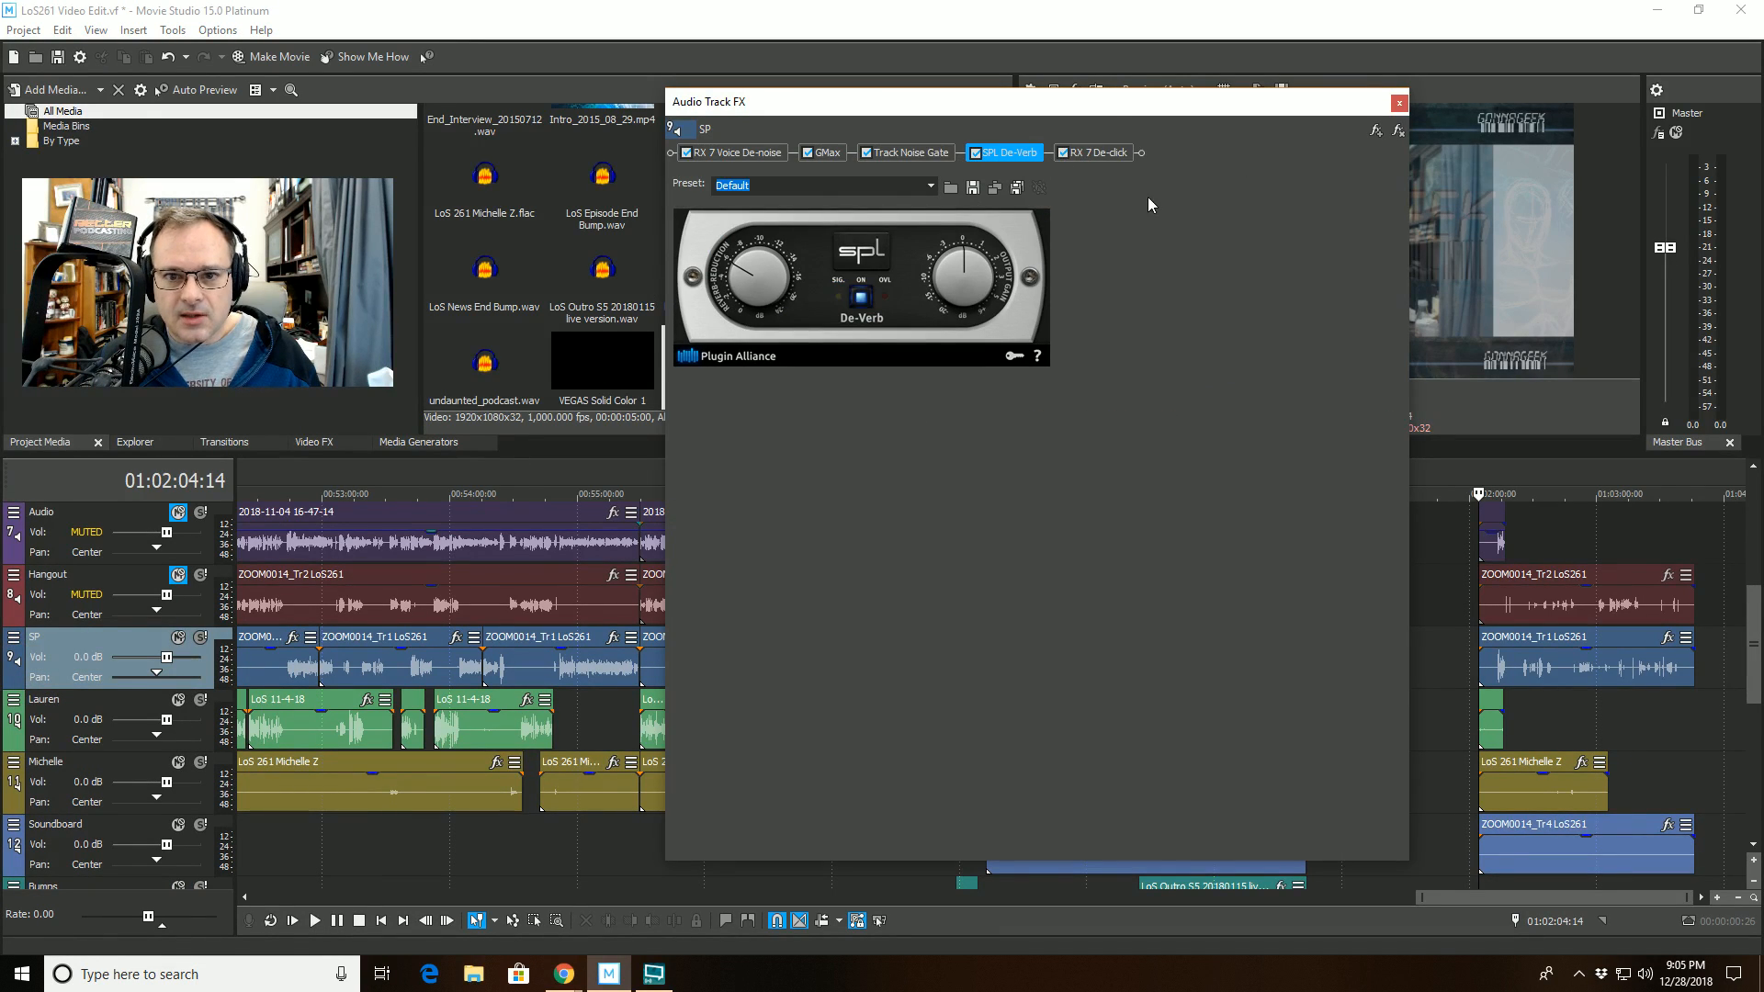
{"action": "left_click", "coordinate": [1103, 154]}
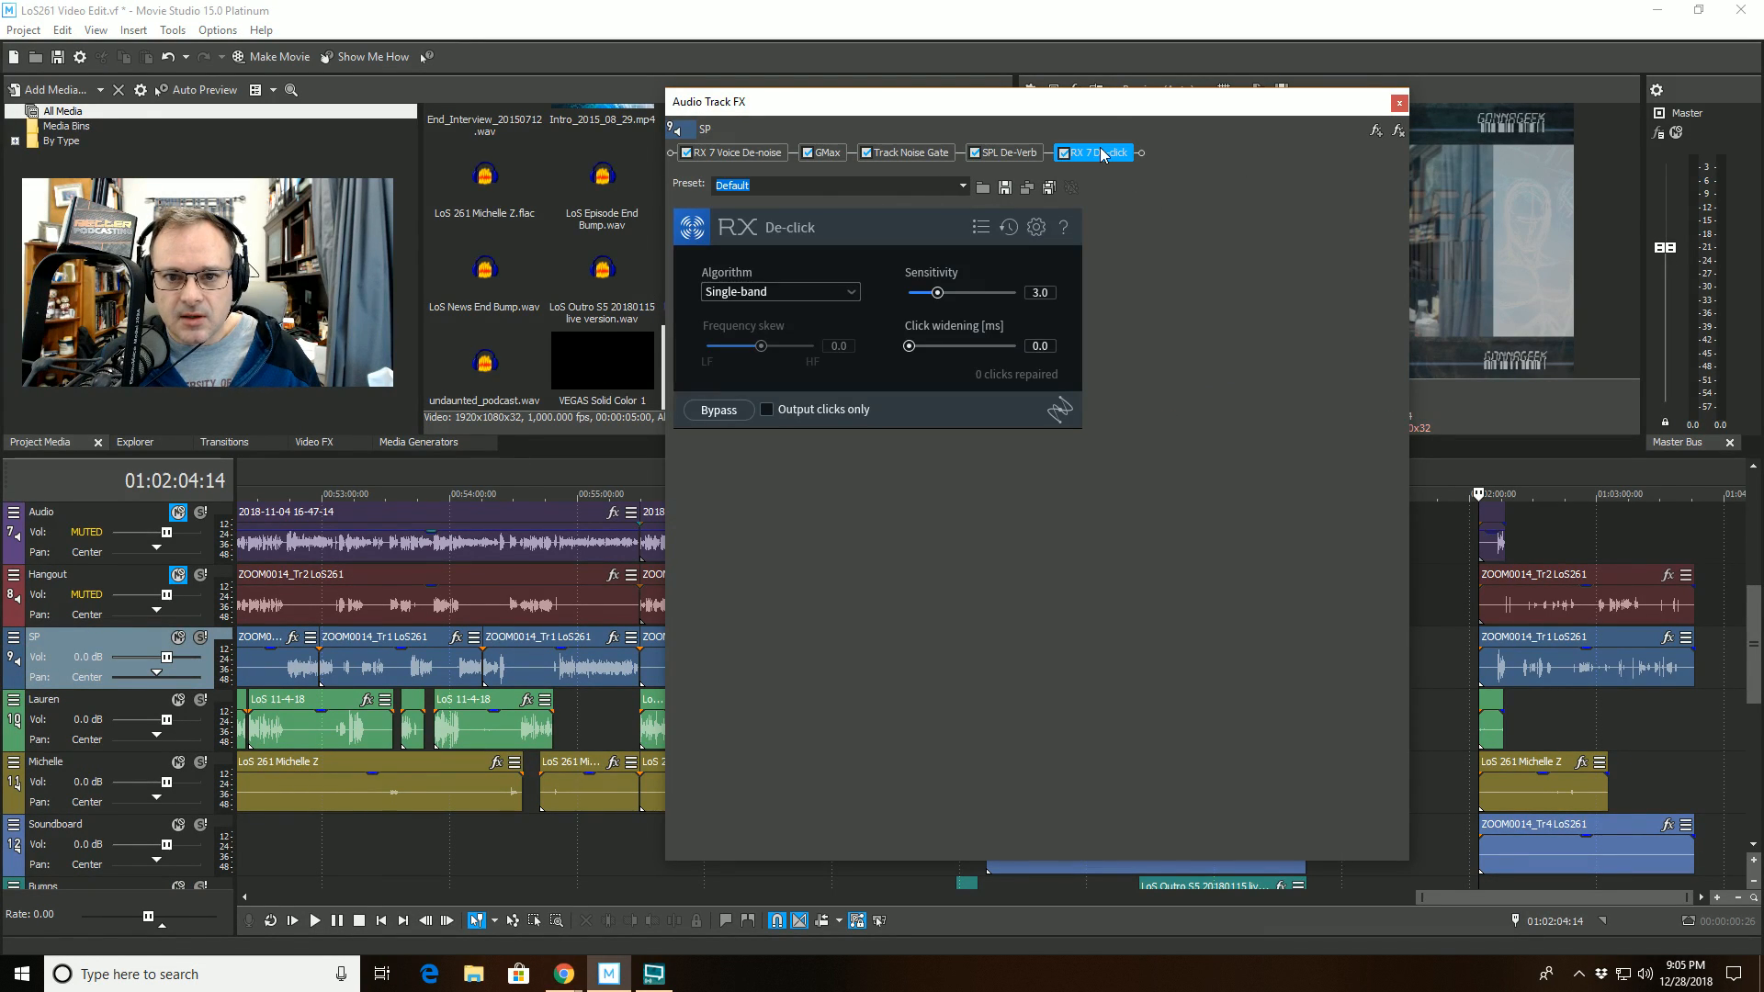
{"action": "left_click", "coordinate": [804, 294]}
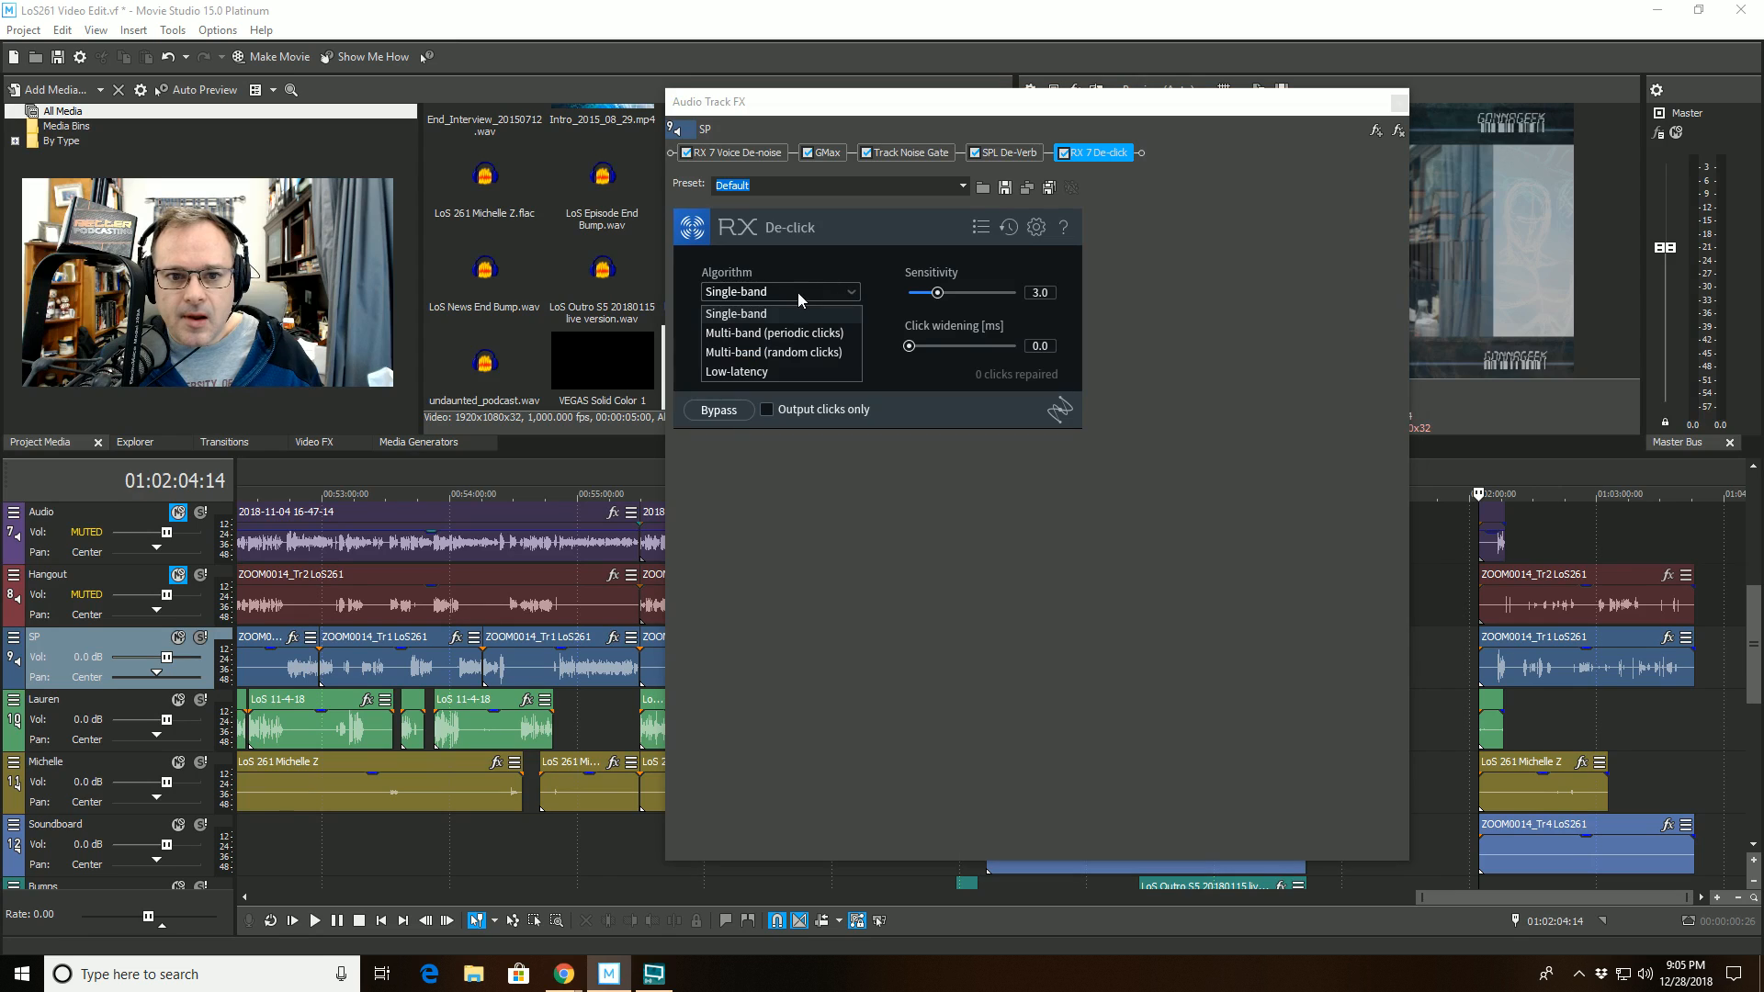
{"action": "left_click", "coordinate": [779, 354]}
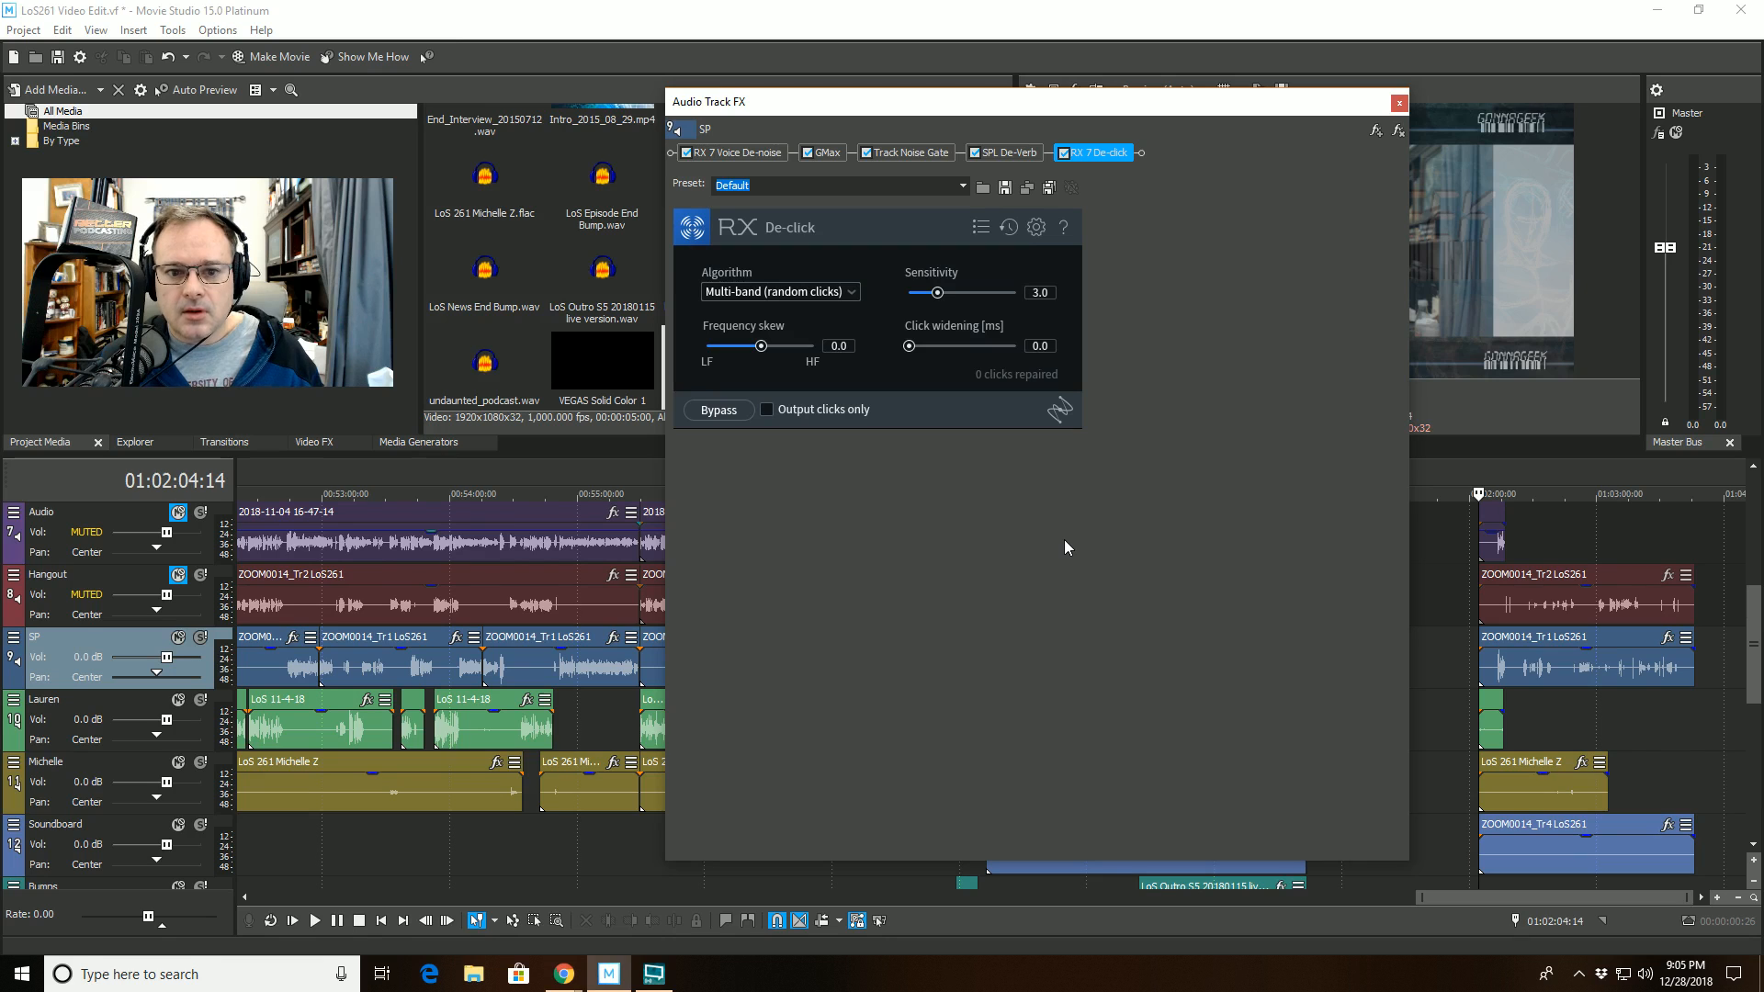
{"action": "left_click", "coordinate": [1398, 103]}
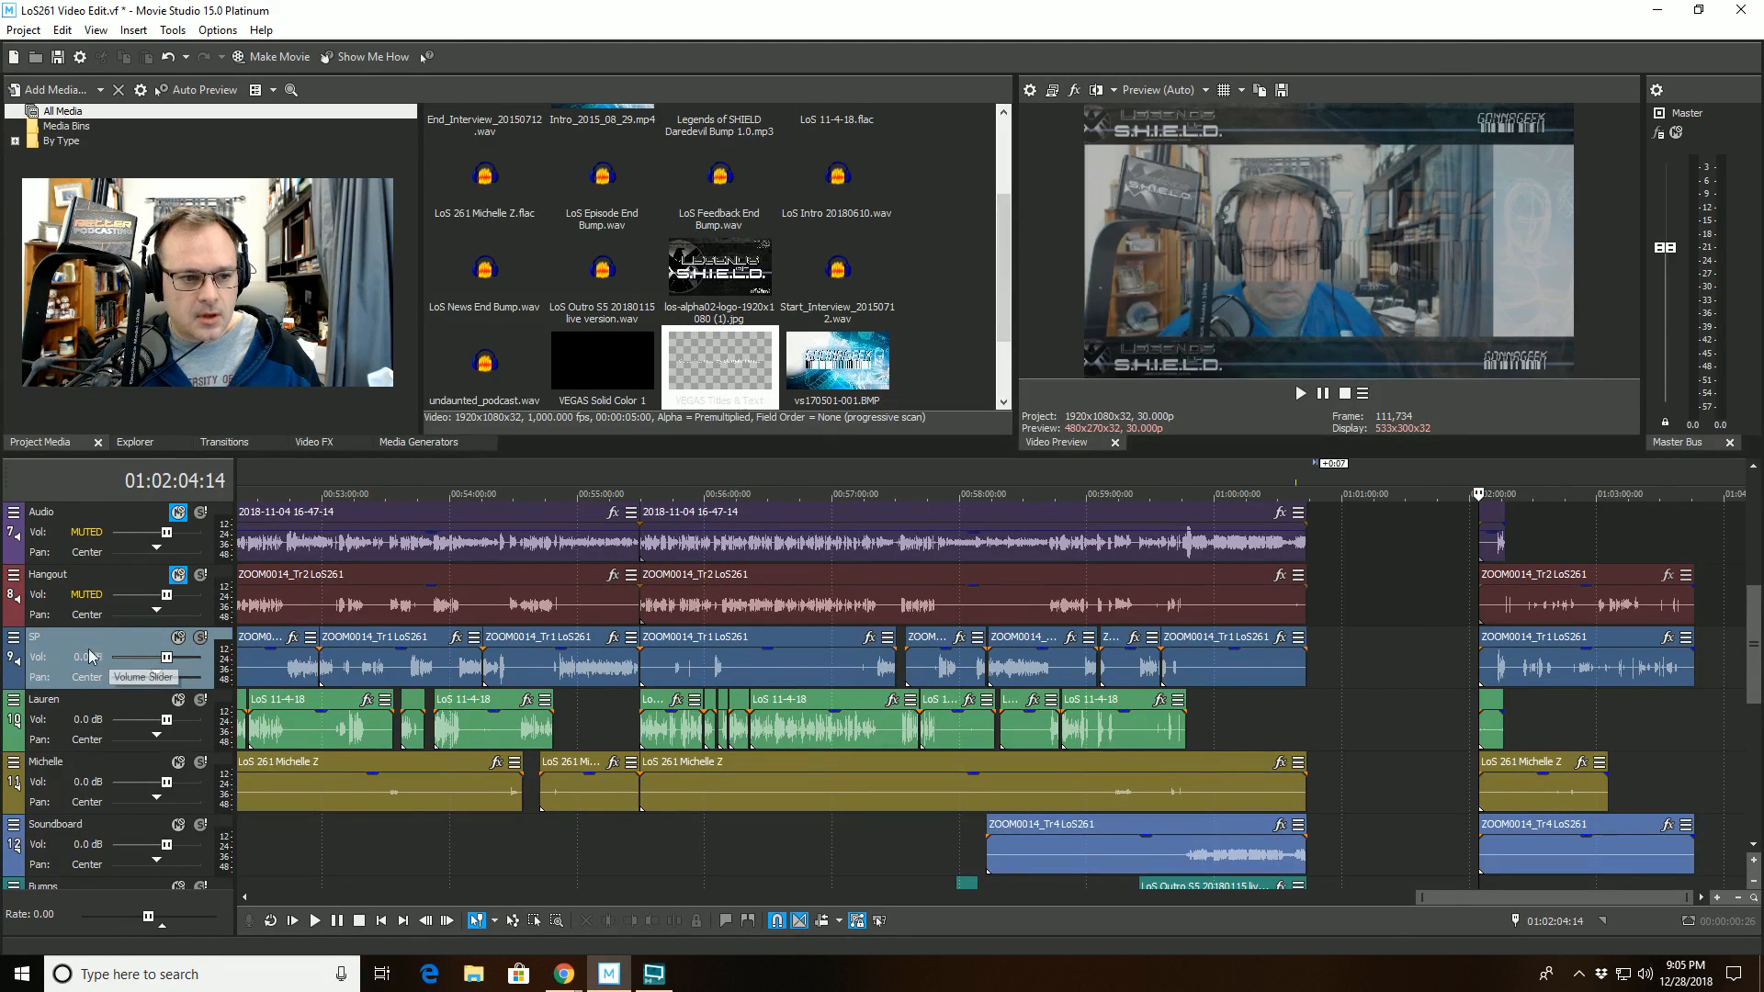
- Enable iZotope RX 5 De-click on audio track 10 with the M-band (random clicks) algorithm and close its track effects
{"action": "left_click", "coordinate": [14, 701]}
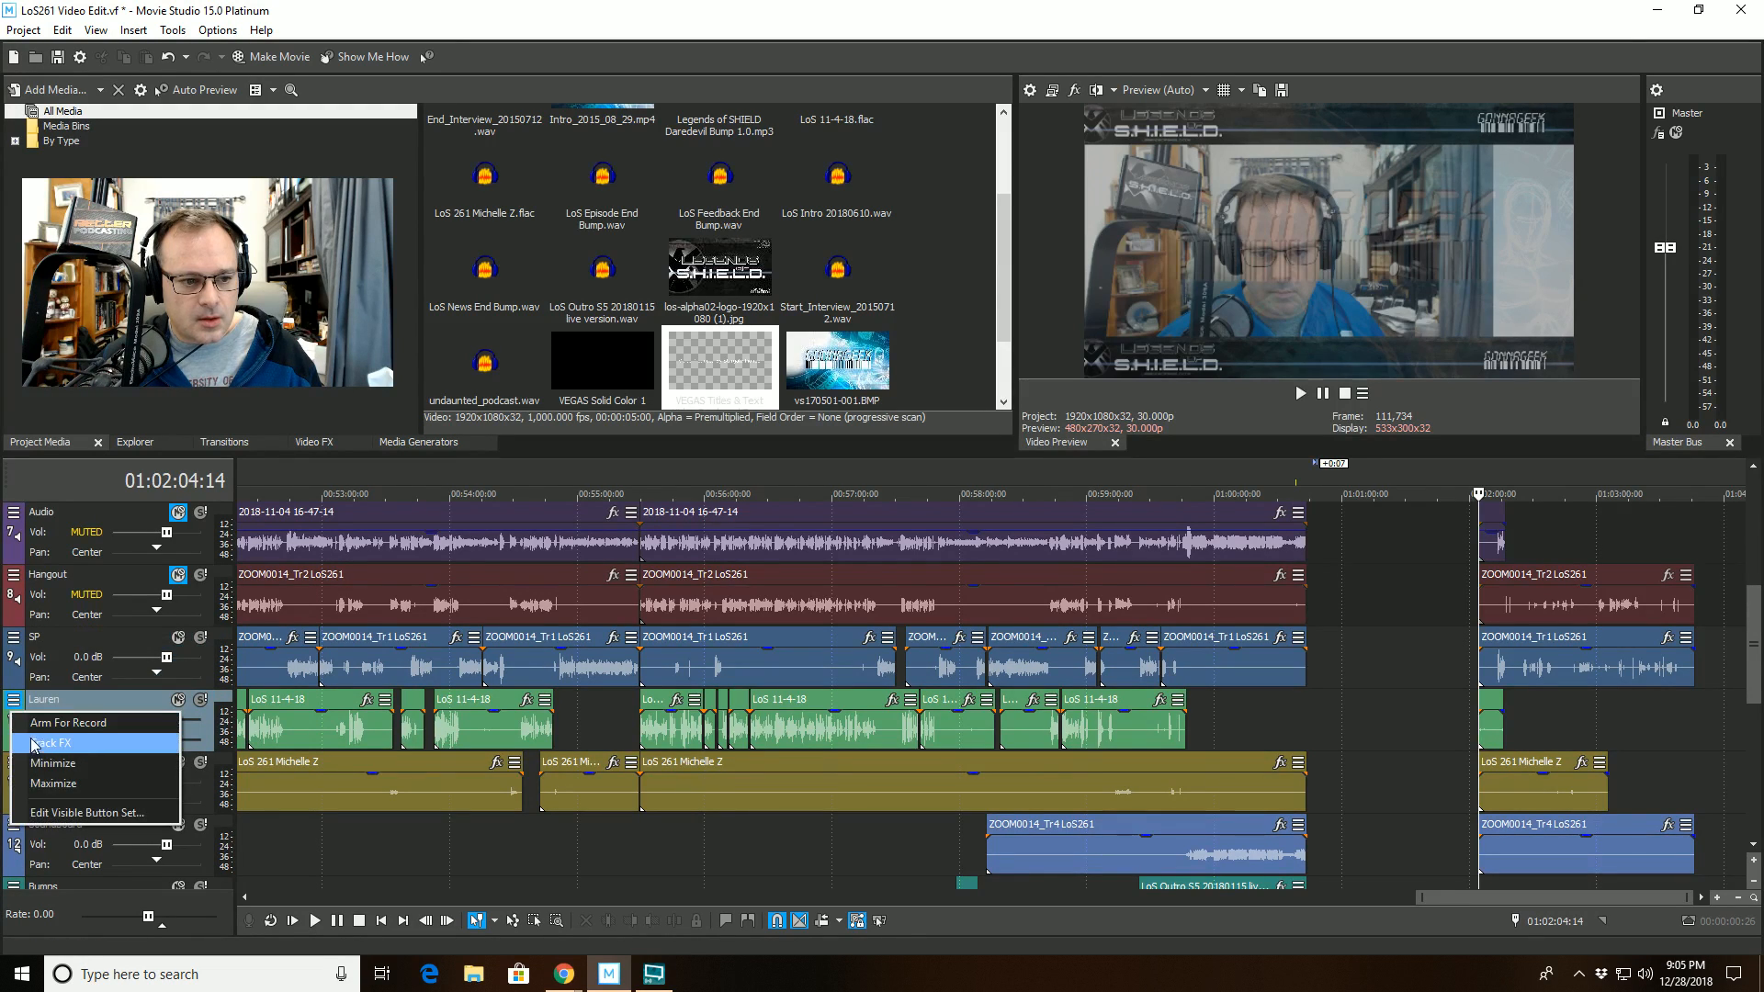
{"action": "left_click", "coordinate": [37, 744]}
{"action": "left_click", "coordinate": [763, 310]}
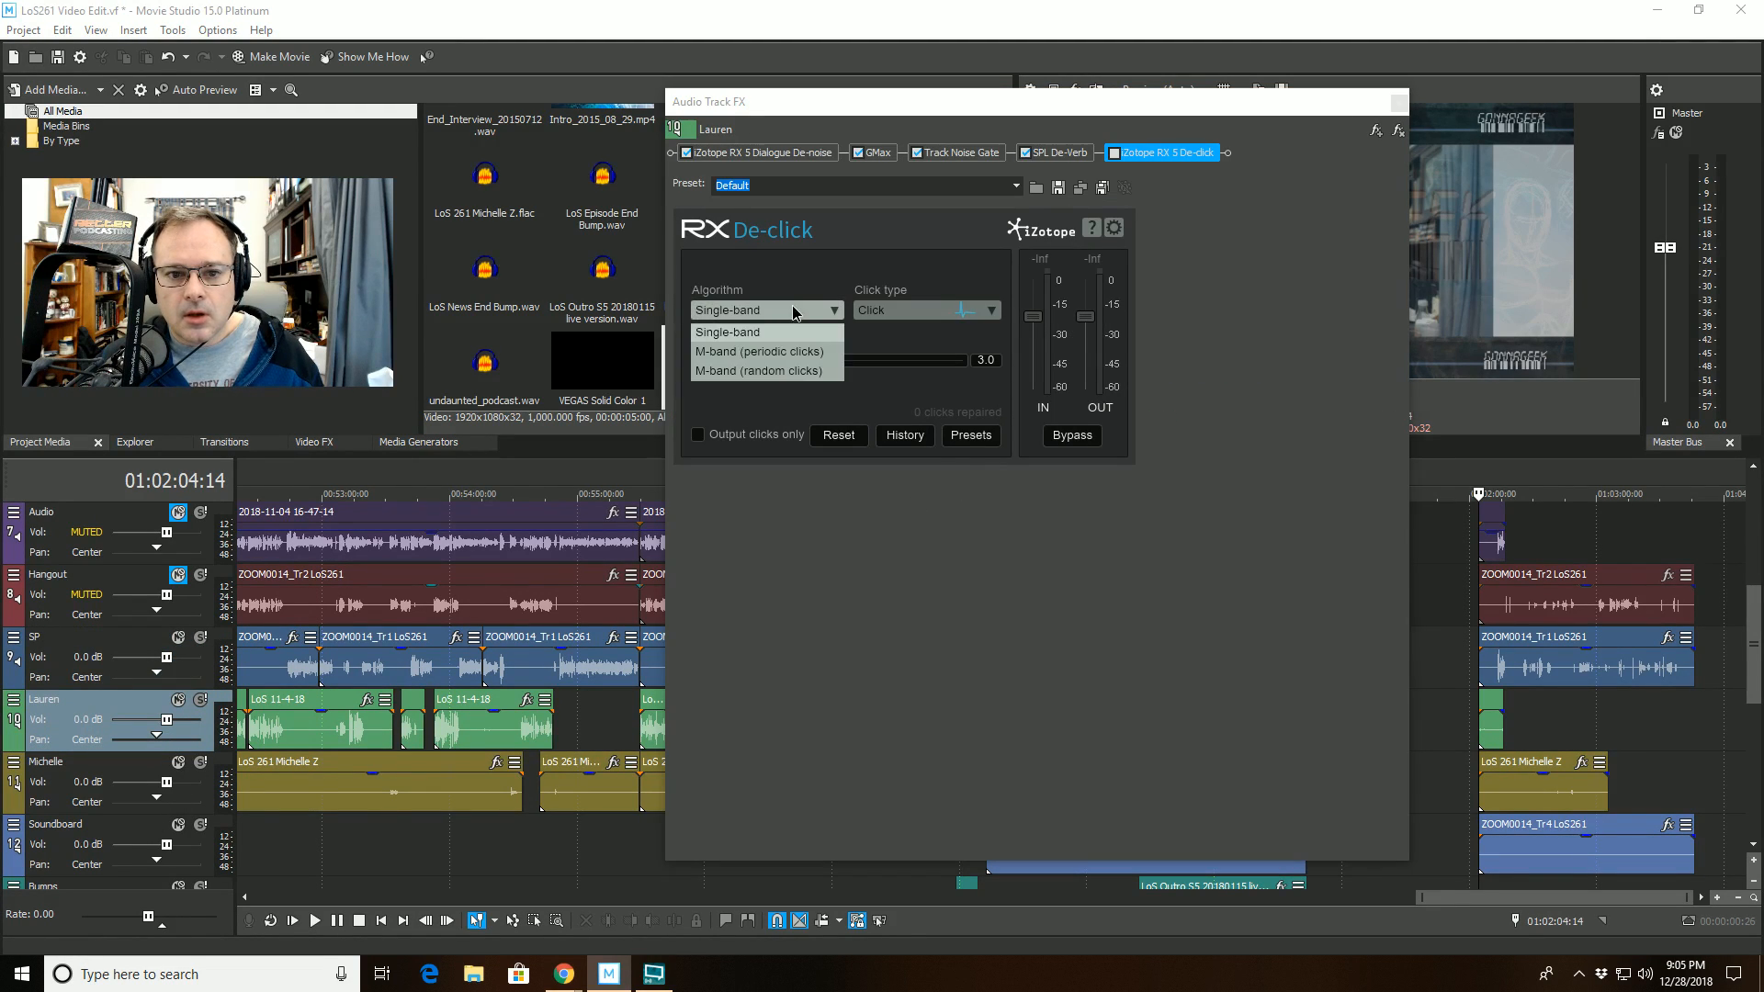
{"action": "left_click", "coordinate": [748, 380]}
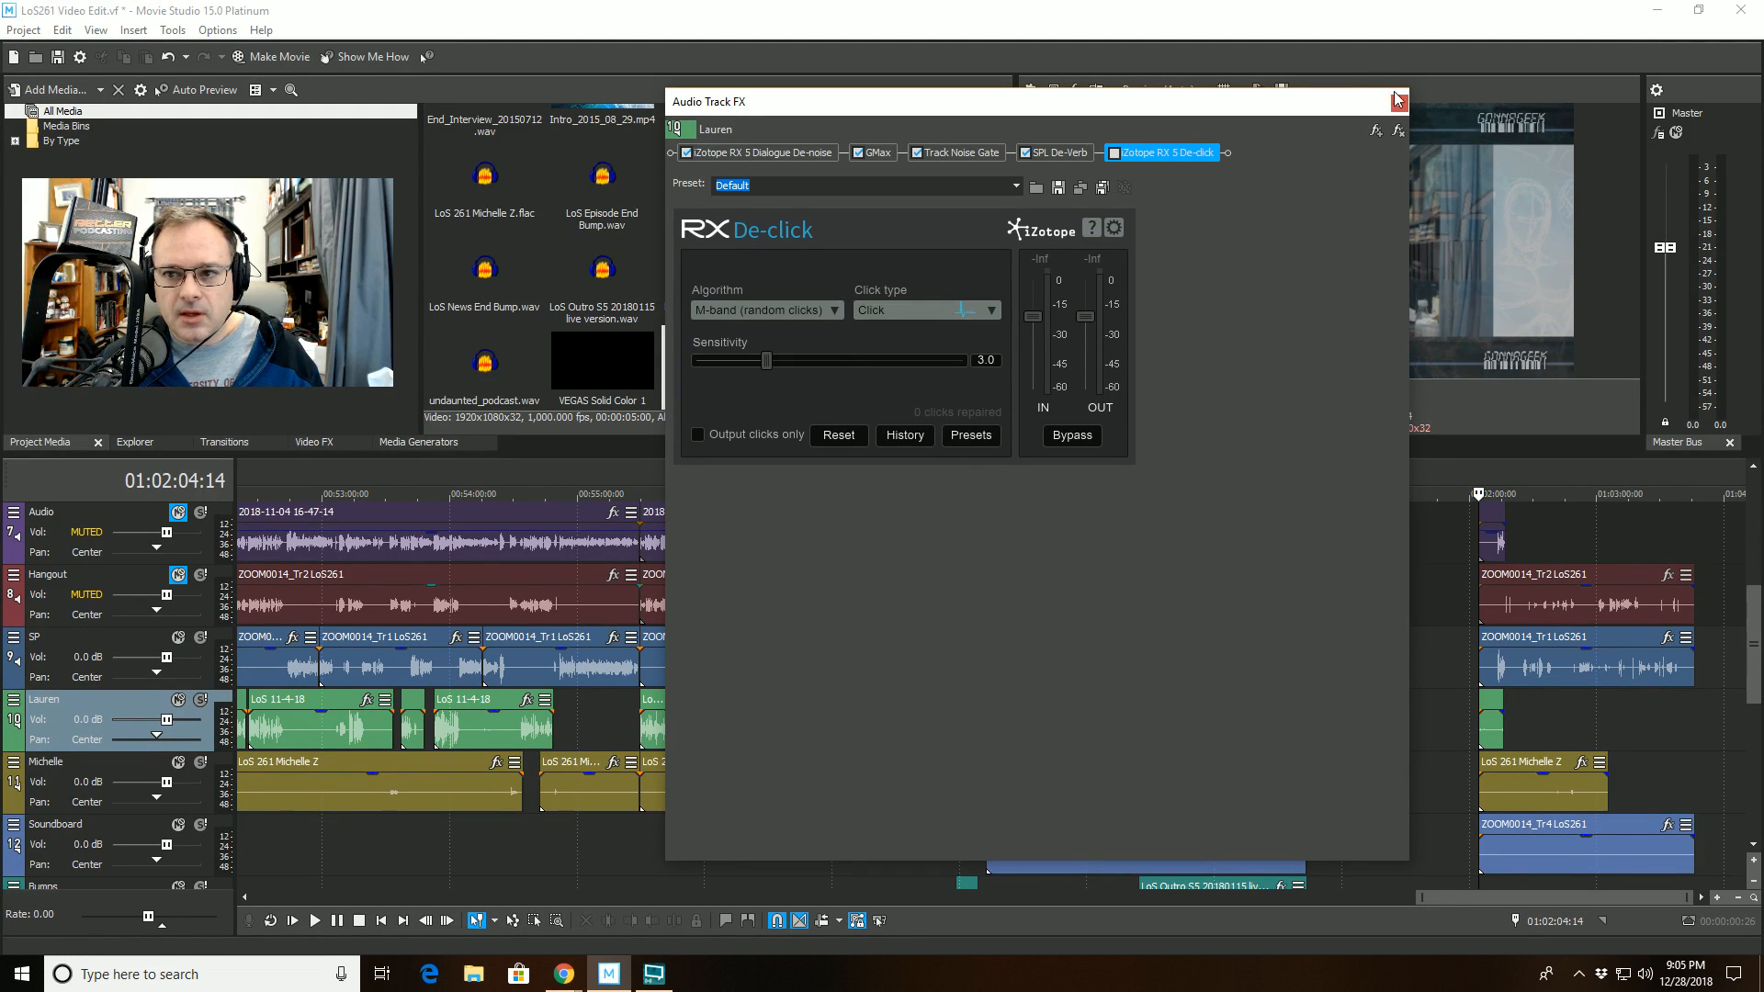
{"action": "left_click", "coordinate": [1114, 153]}
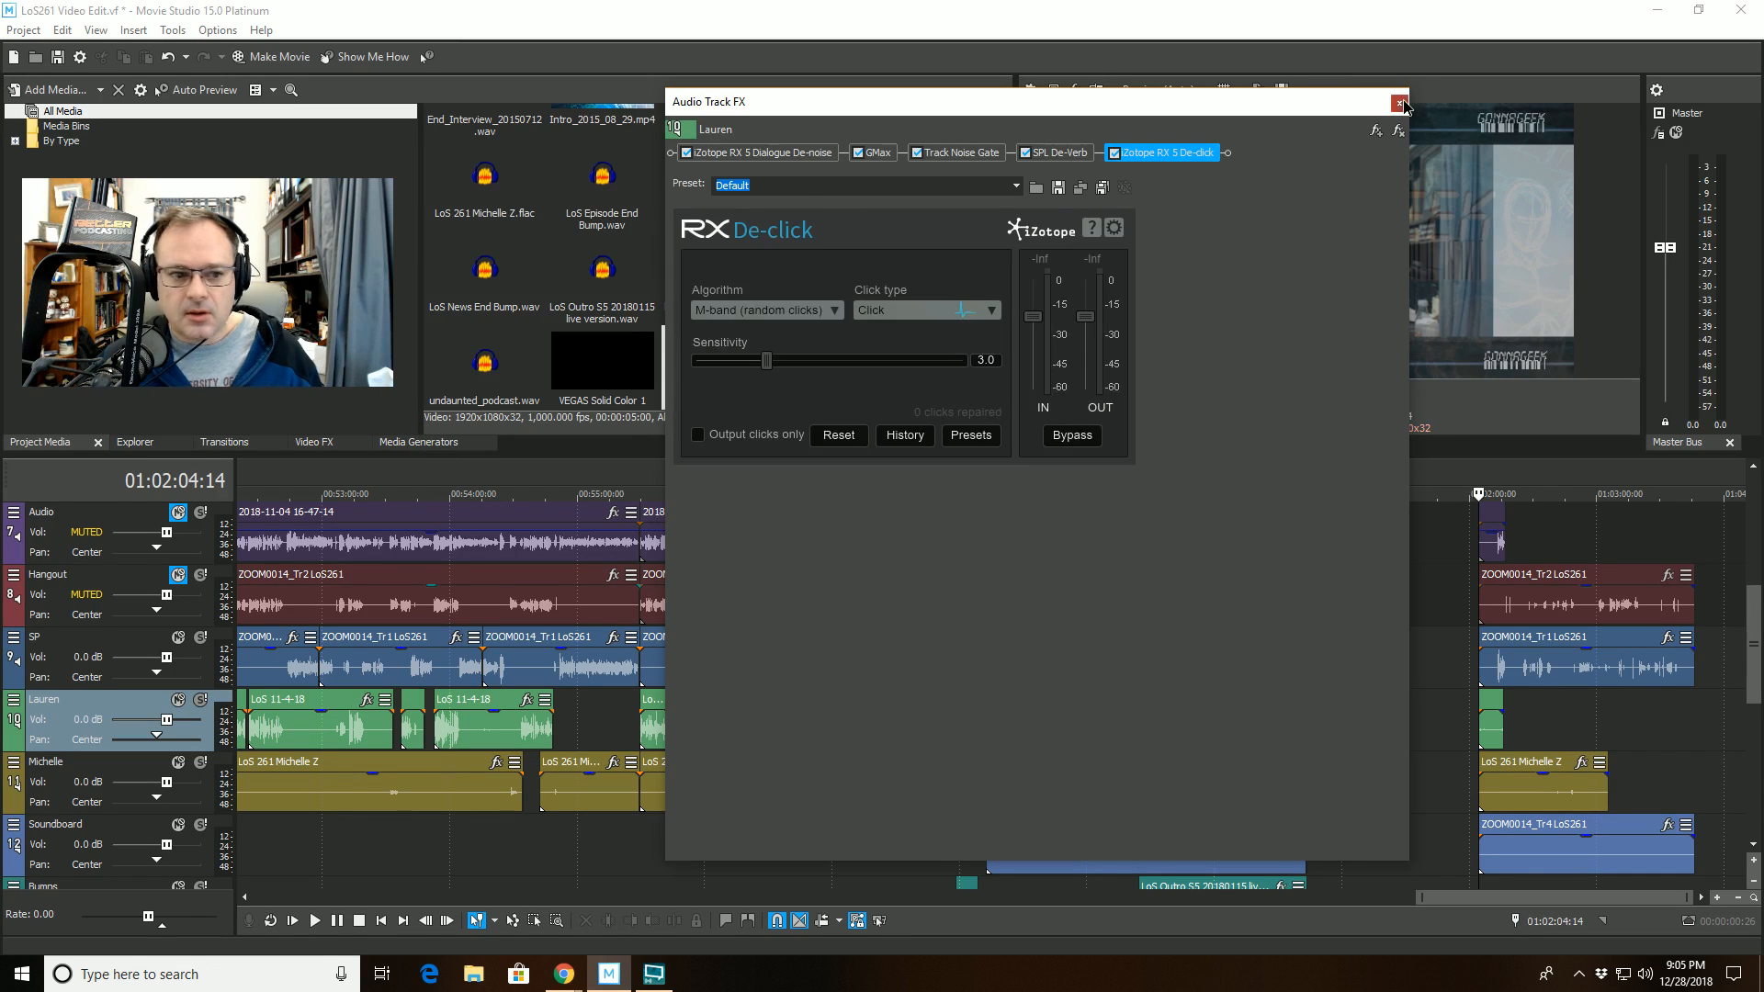
{"action": "left_click", "coordinate": [1401, 104]}
- Enable iZotope RX 5 De-click on audio track 11 with the M-band (random clicks) algorithm and close its track effects
{"action": "left_click", "coordinate": [13, 763]}
{"action": "left_click", "coordinate": [52, 805]}
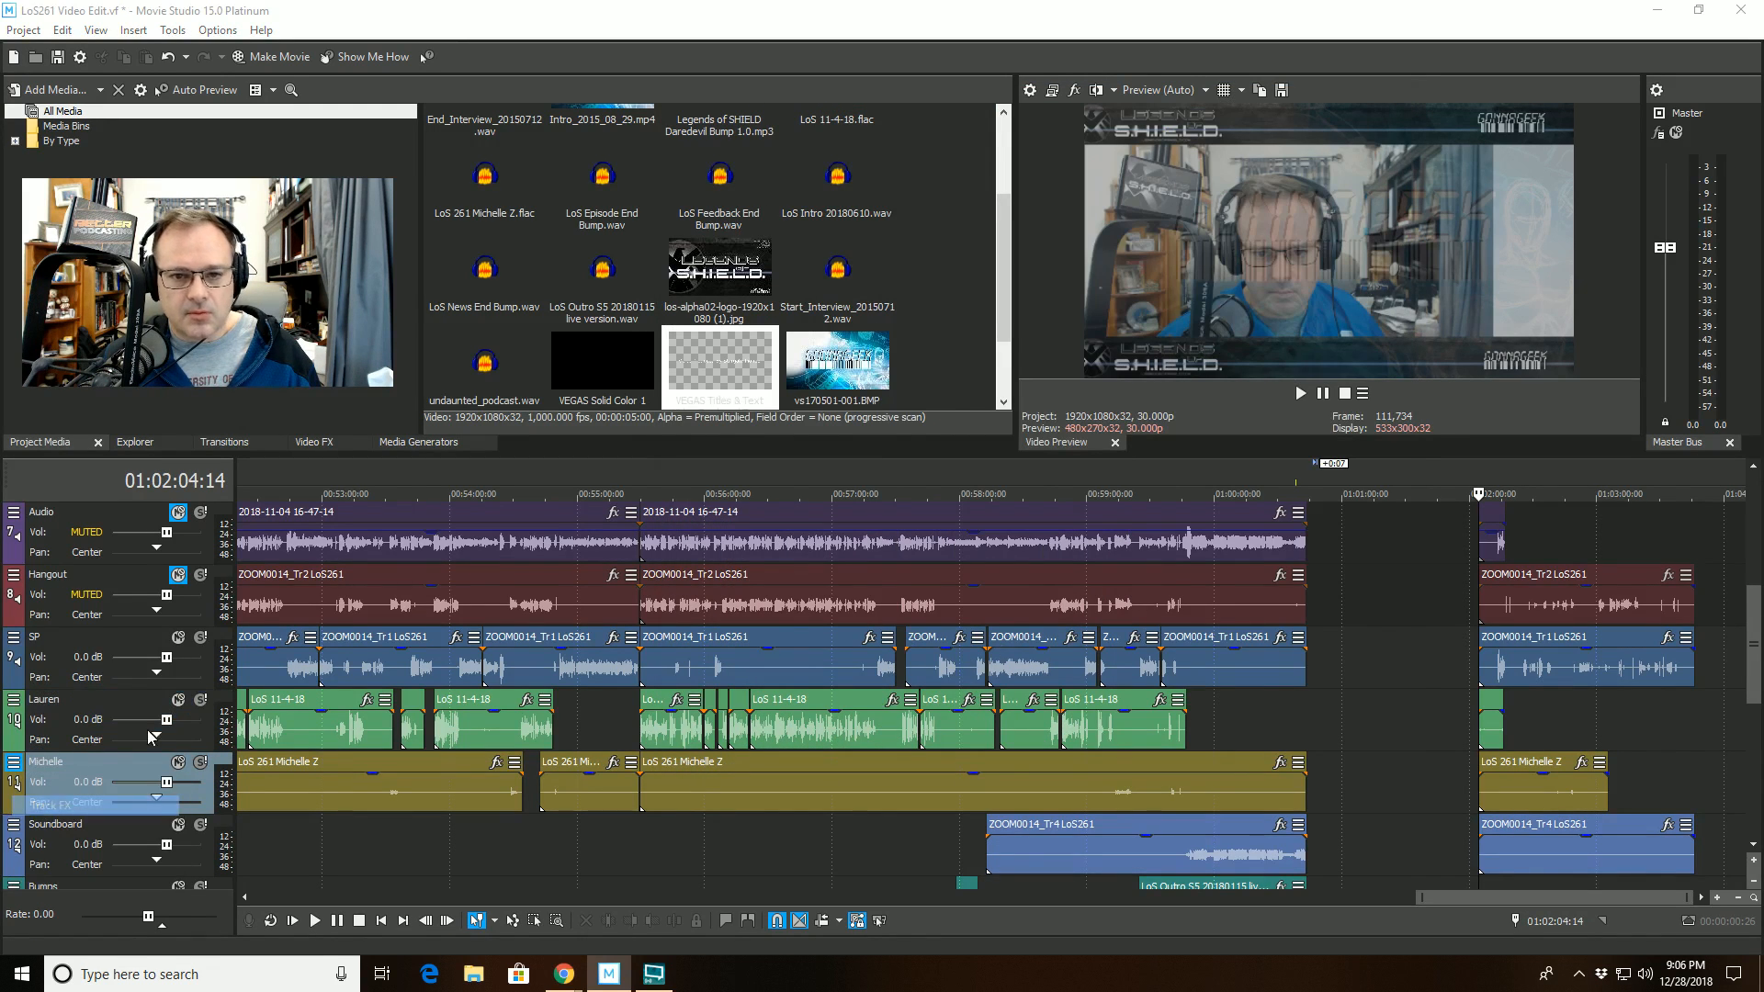
{"action": "left_click", "coordinate": [1024, 155]}
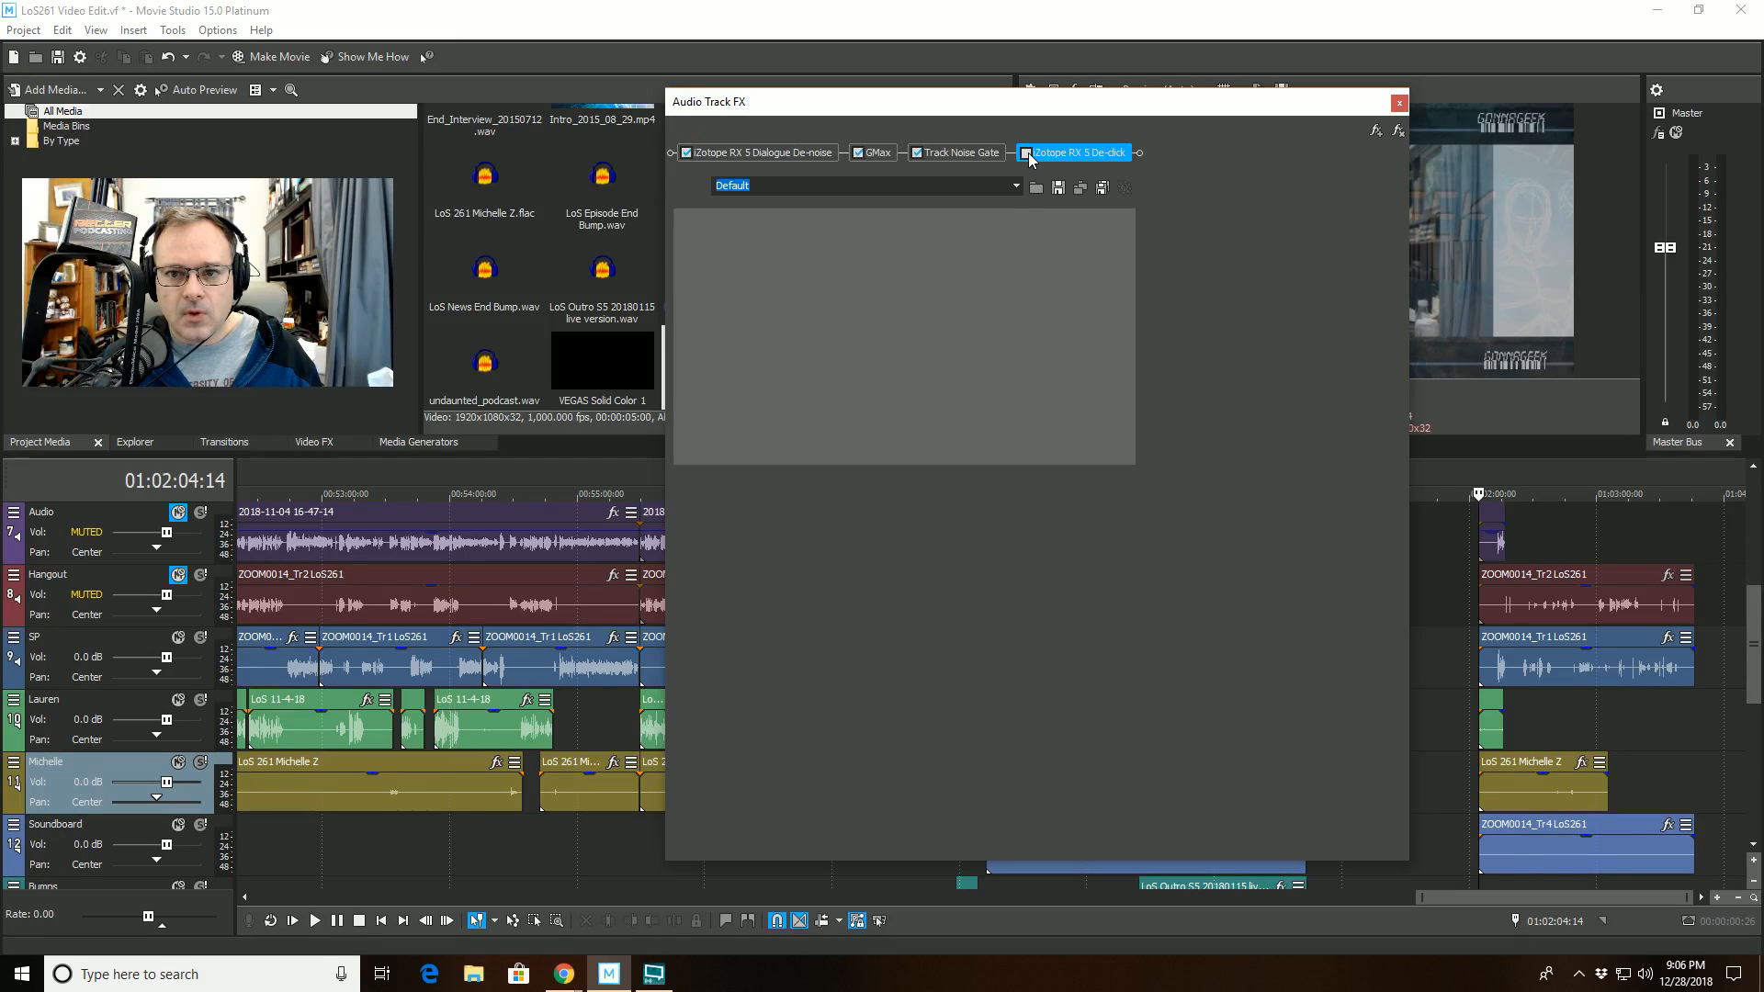
{"action": "left_click", "coordinate": [765, 310]}
{"action": "left_click", "coordinate": [768, 371]}
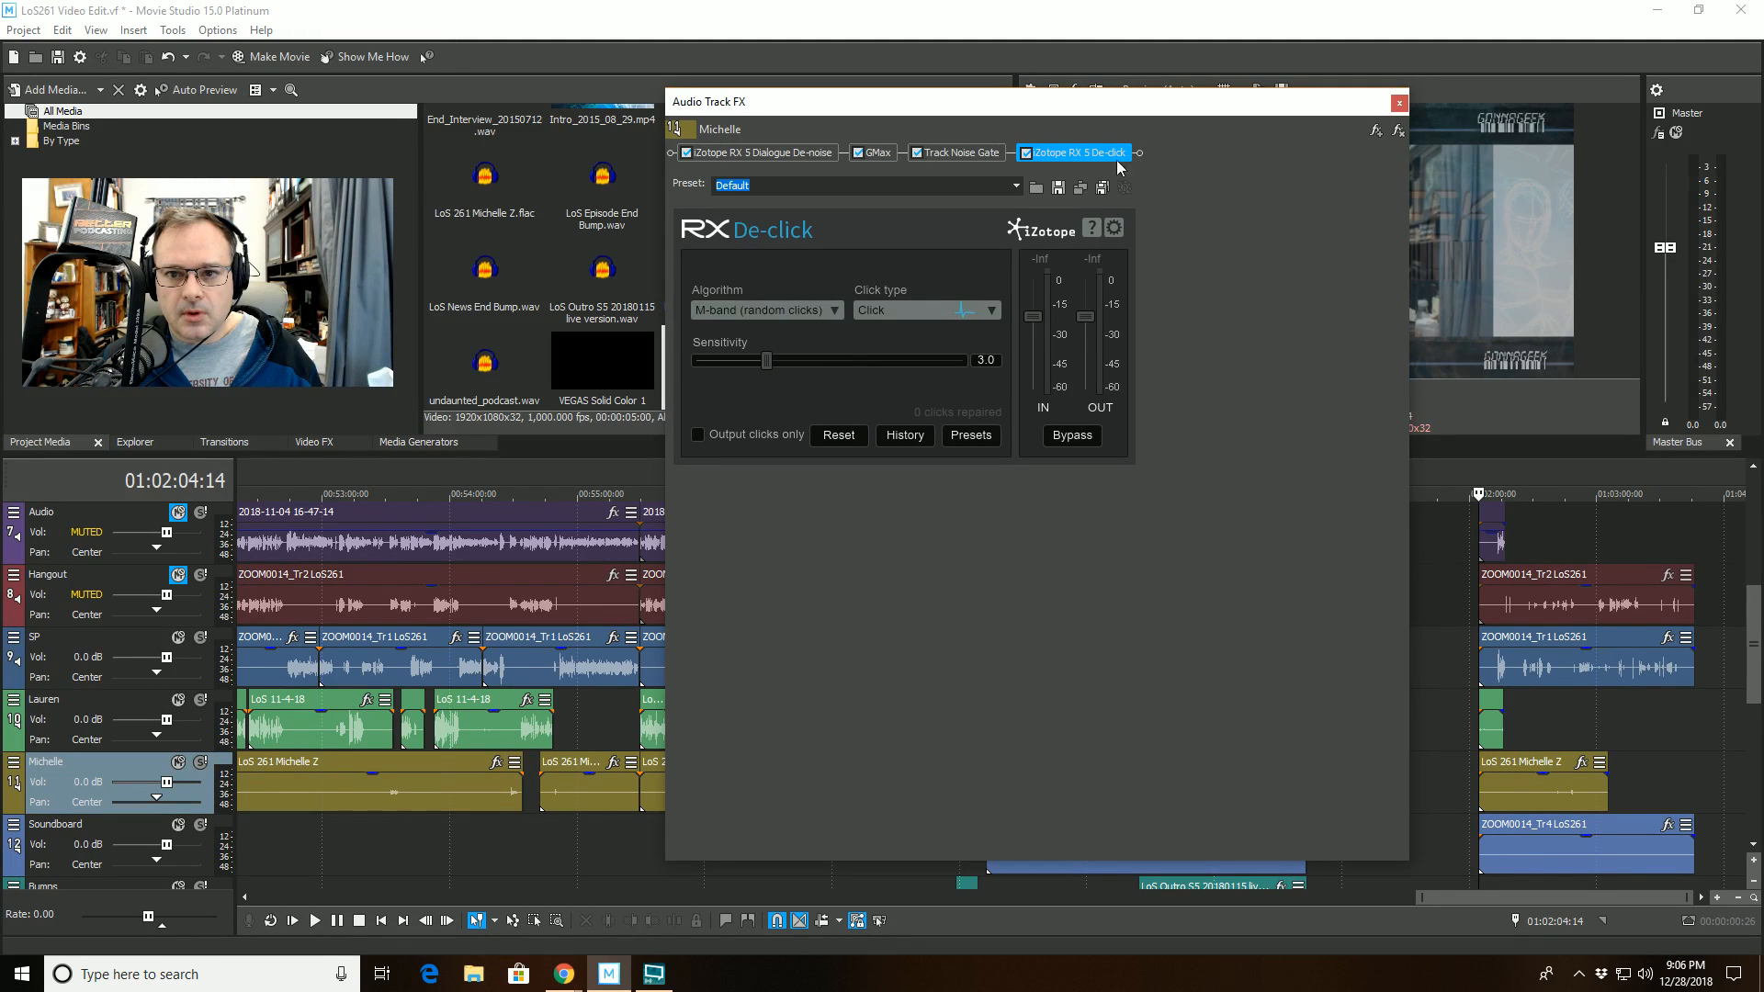
{"action": "left_click", "coordinate": [1398, 102]}
- Save the project and bring the remaining lower audio tracks into view
{"action": "left_click", "coordinate": [23, 29]}
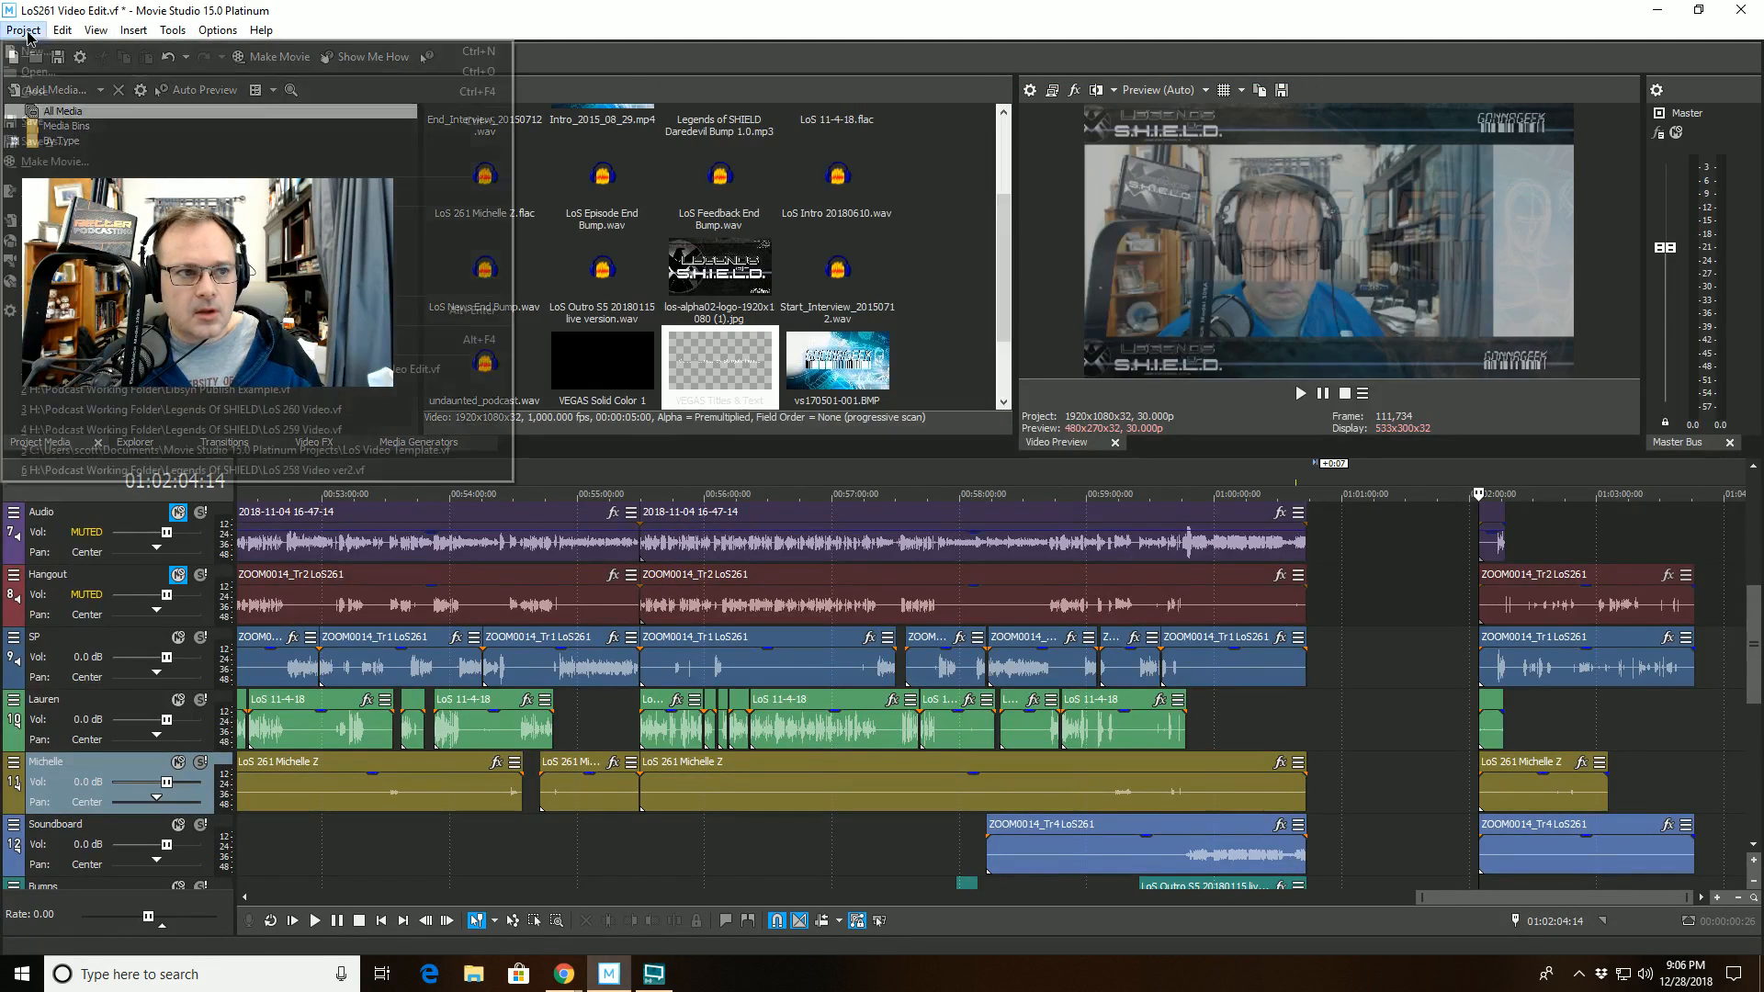
{"action": "left_click", "coordinate": [37, 121]}
{"action": "scroll", "coordinate": [1481, 628], "scroll_direction": "down", "scroll_amount": 1}
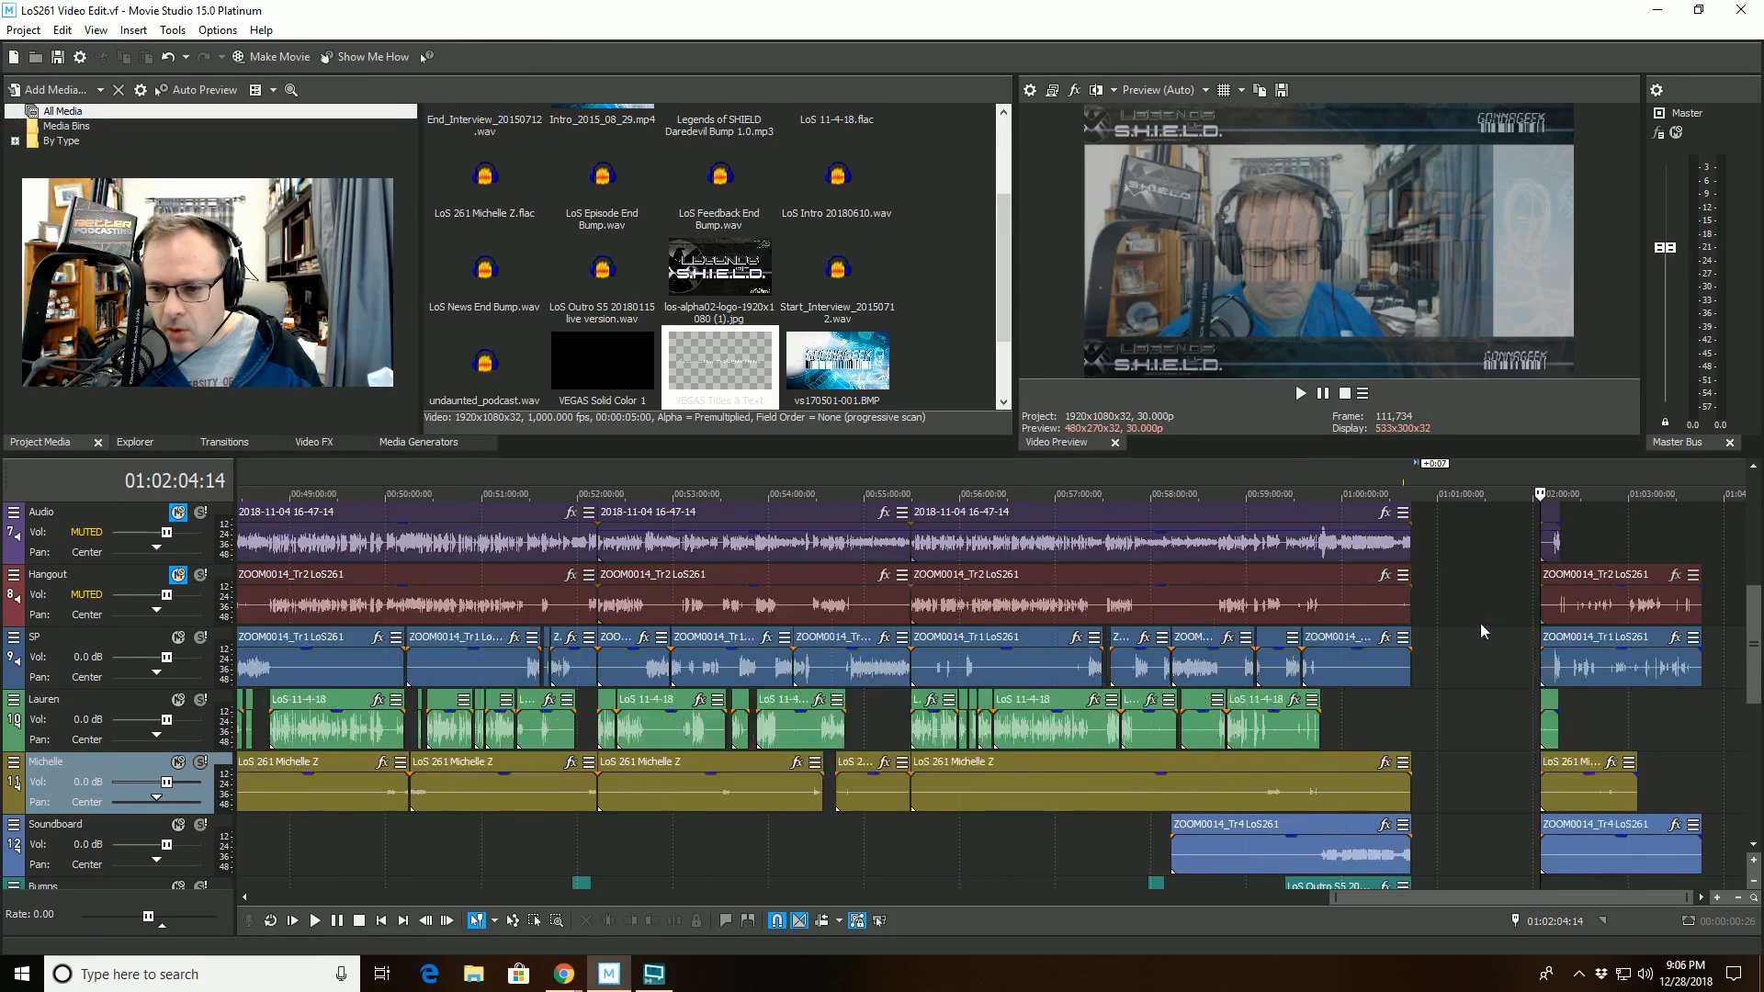
{"action": "left_click_drag", "start_coordinate": [1753, 599], "coordinate": [1753, 639]}
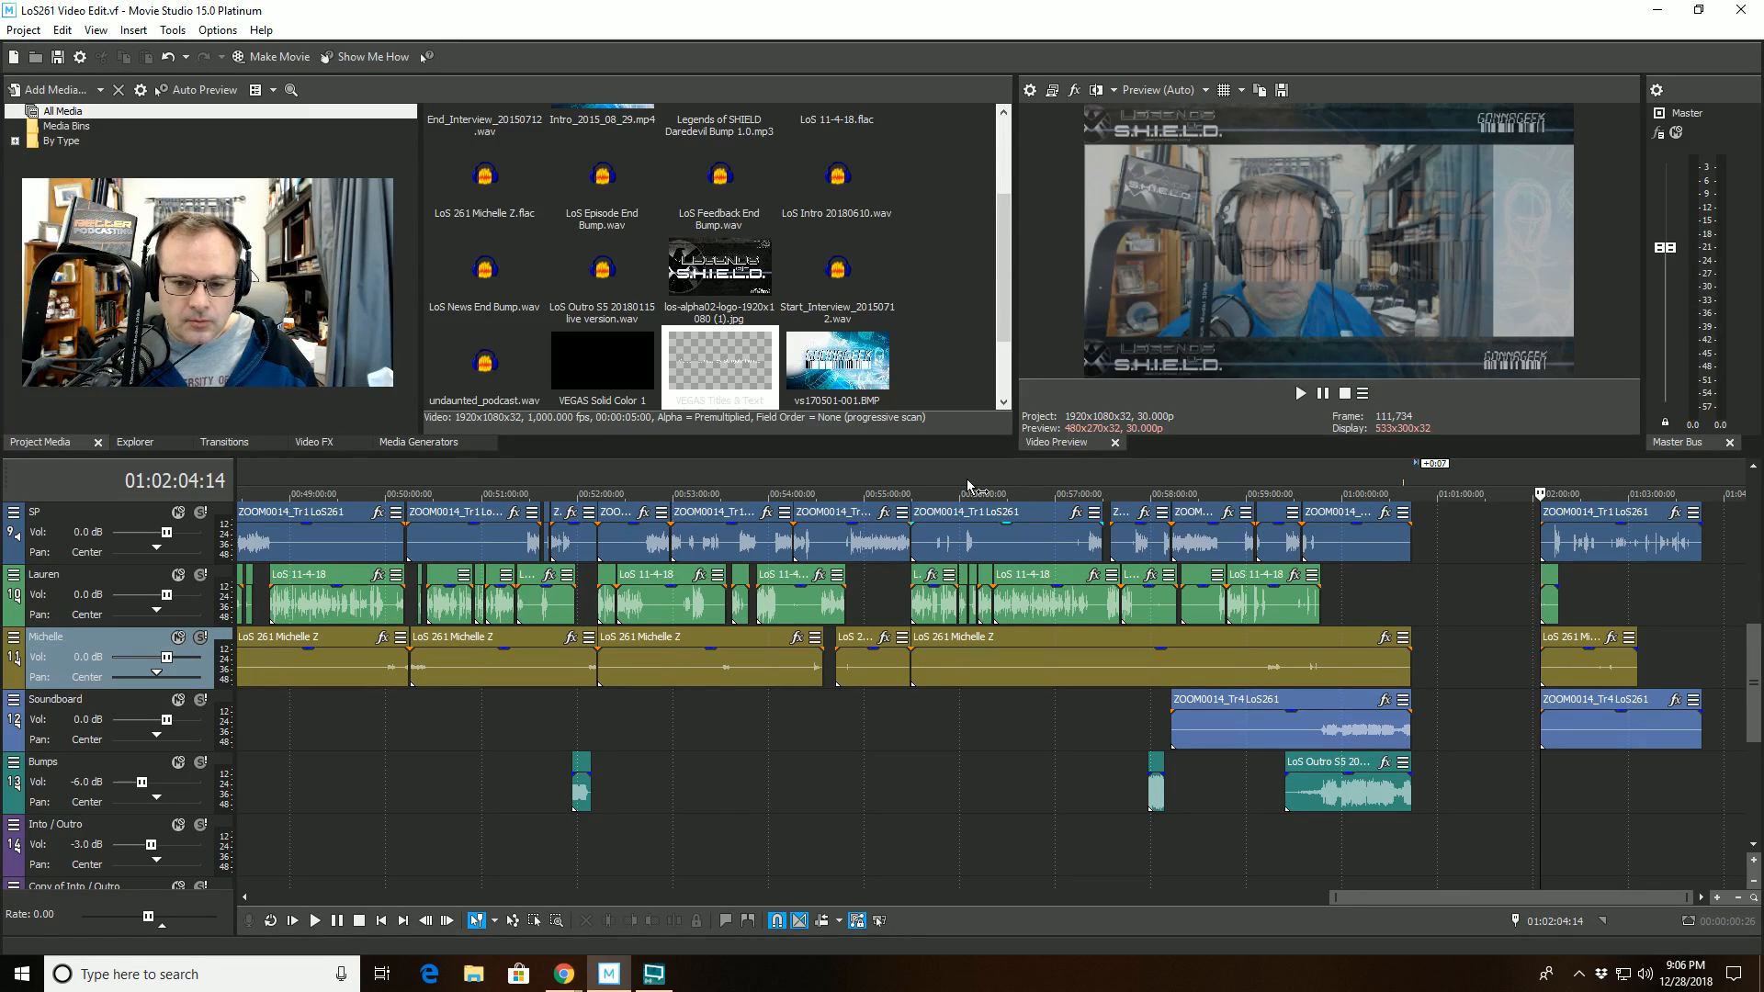
- Start making a movie saved to the hard drive and open the folder selection for its save location
{"action": "left_click", "coordinate": [36, 31]}
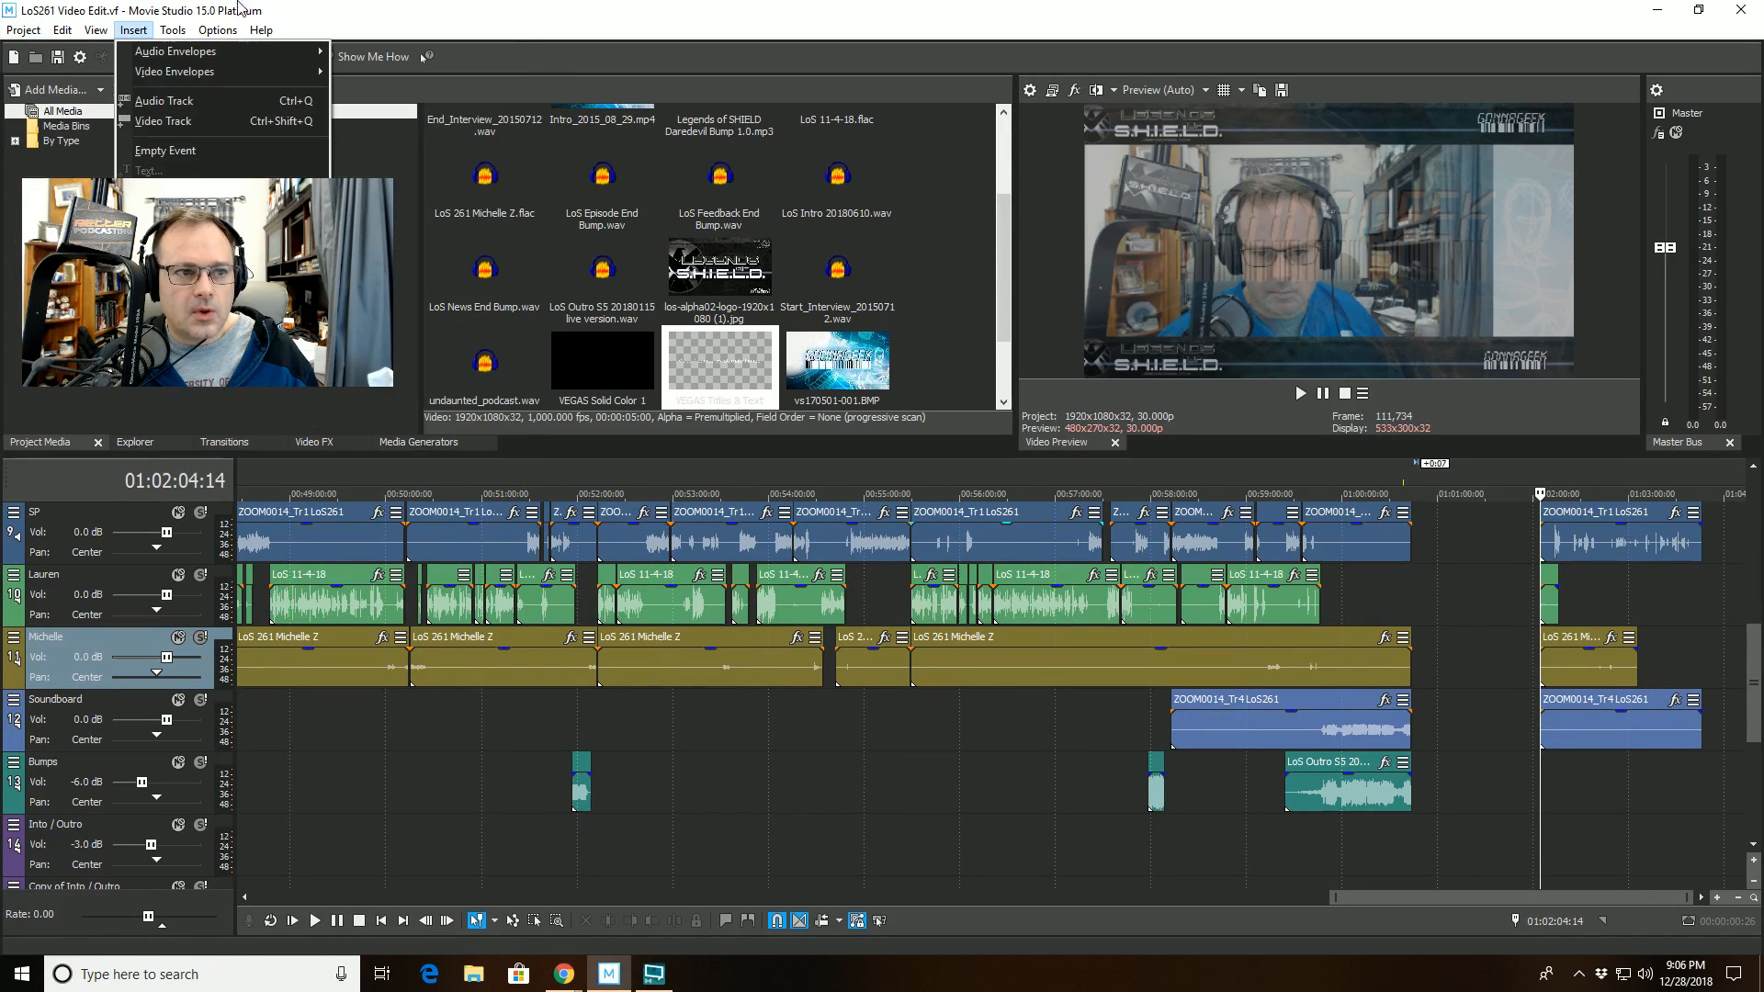
{"action": "left_click", "coordinate": [298, 9]}
{"action": "left_click", "coordinate": [276, 56]}
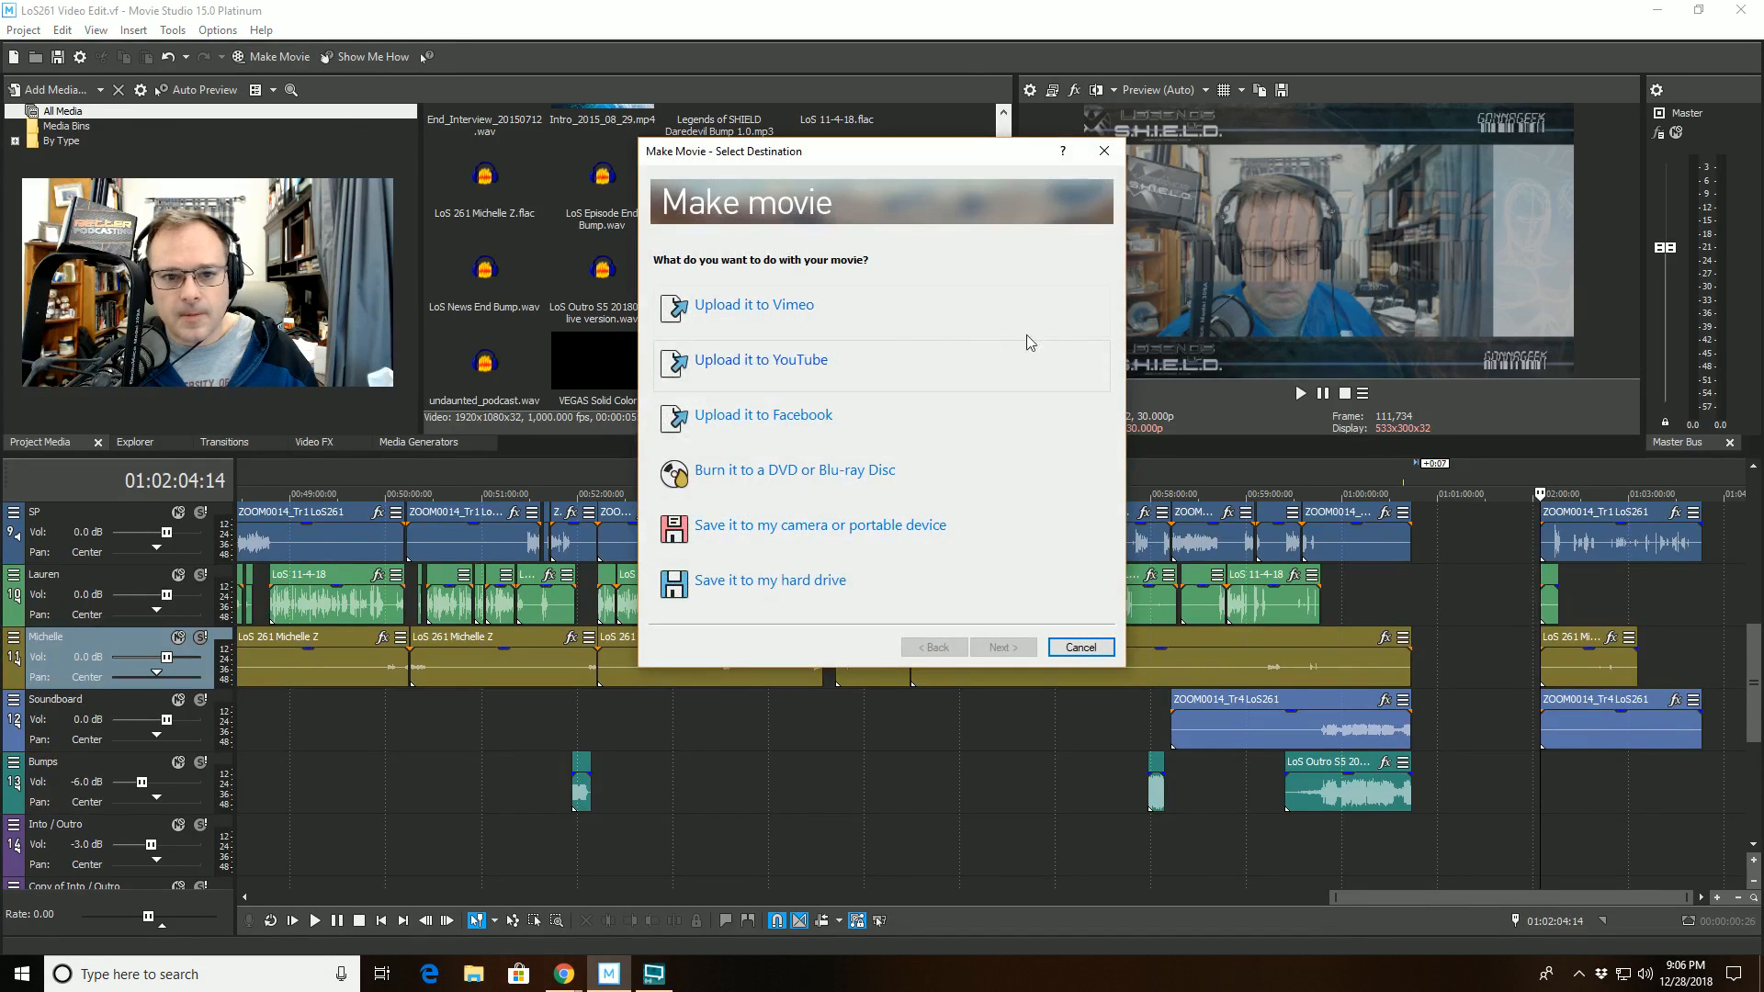
{"action": "left_click", "coordinate": [812, 578]}
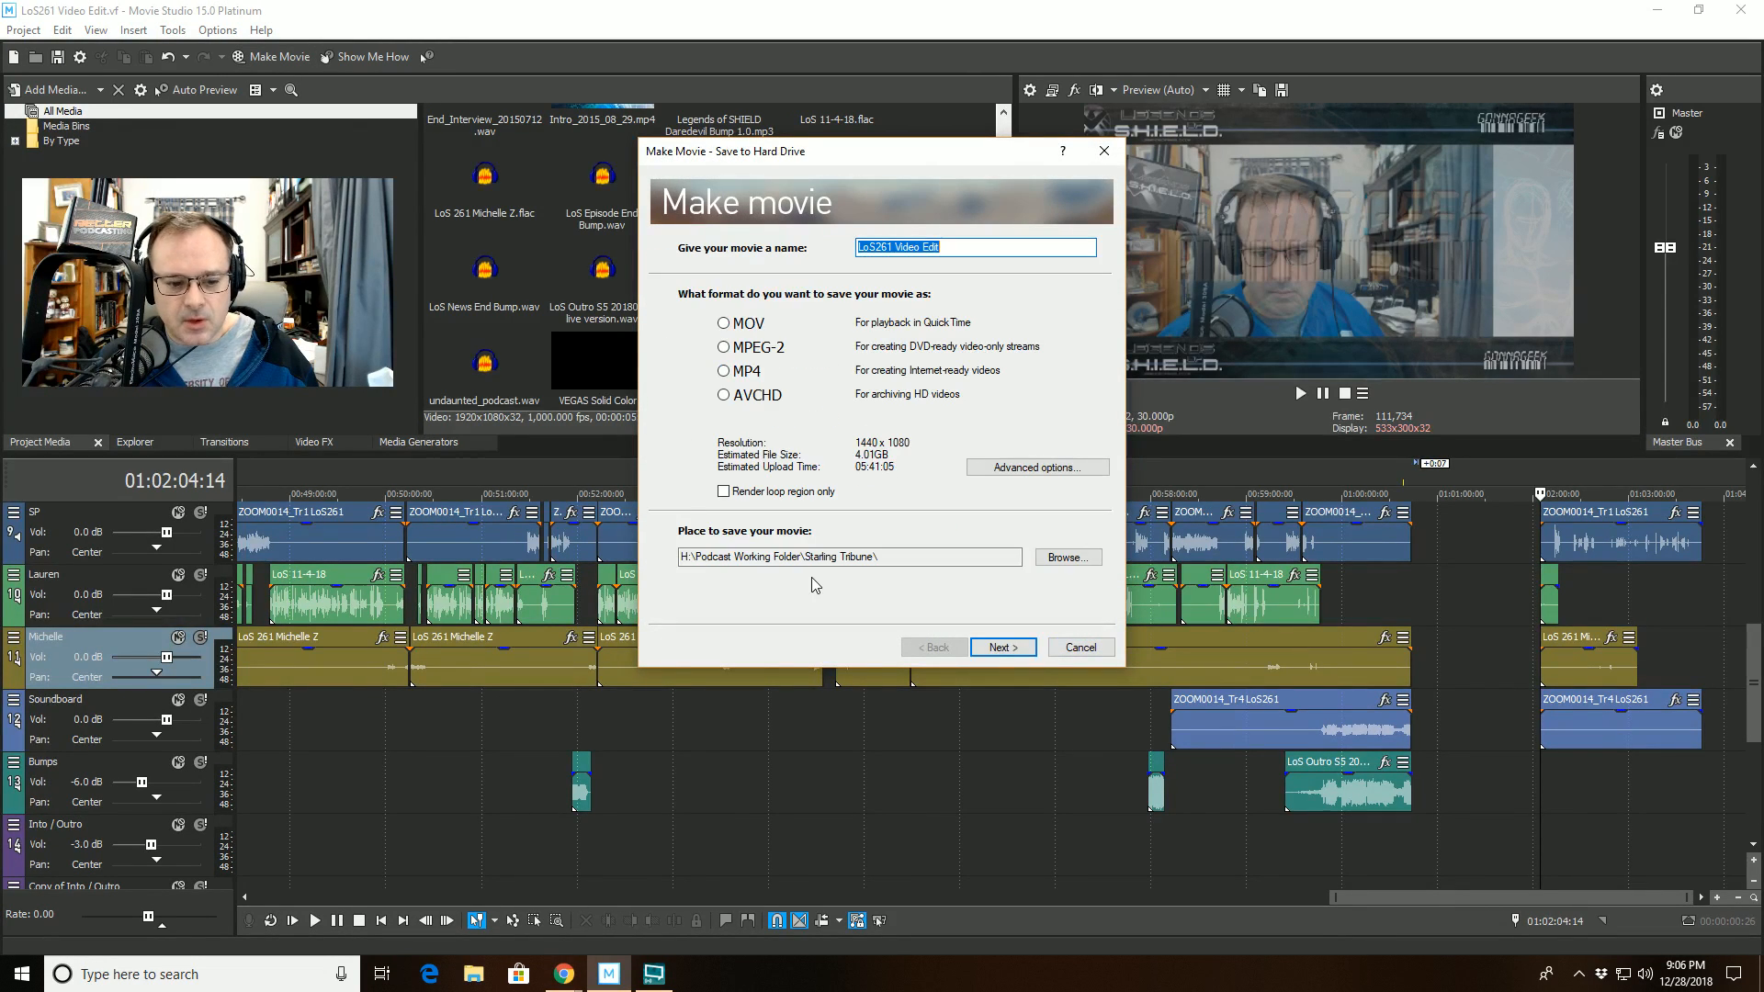
{"action": "left_click", "coordinate": [1060, 556]}
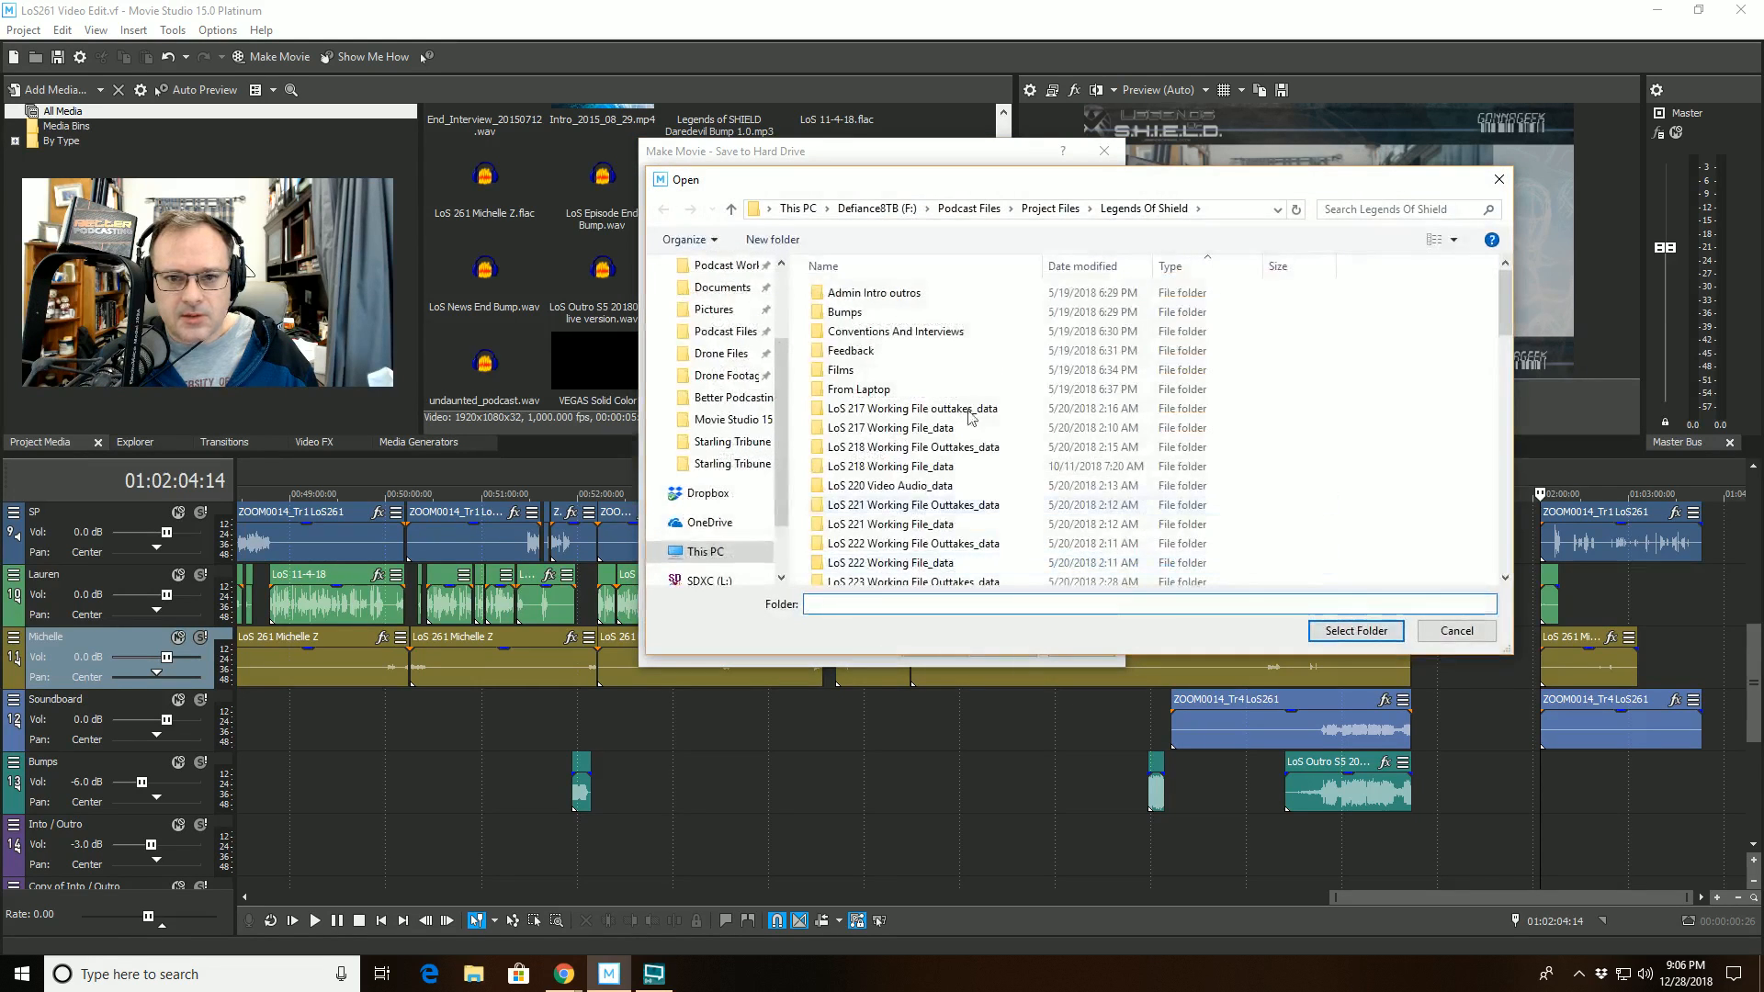
{"action": "left_click", "coordinate": [1034, 217]}
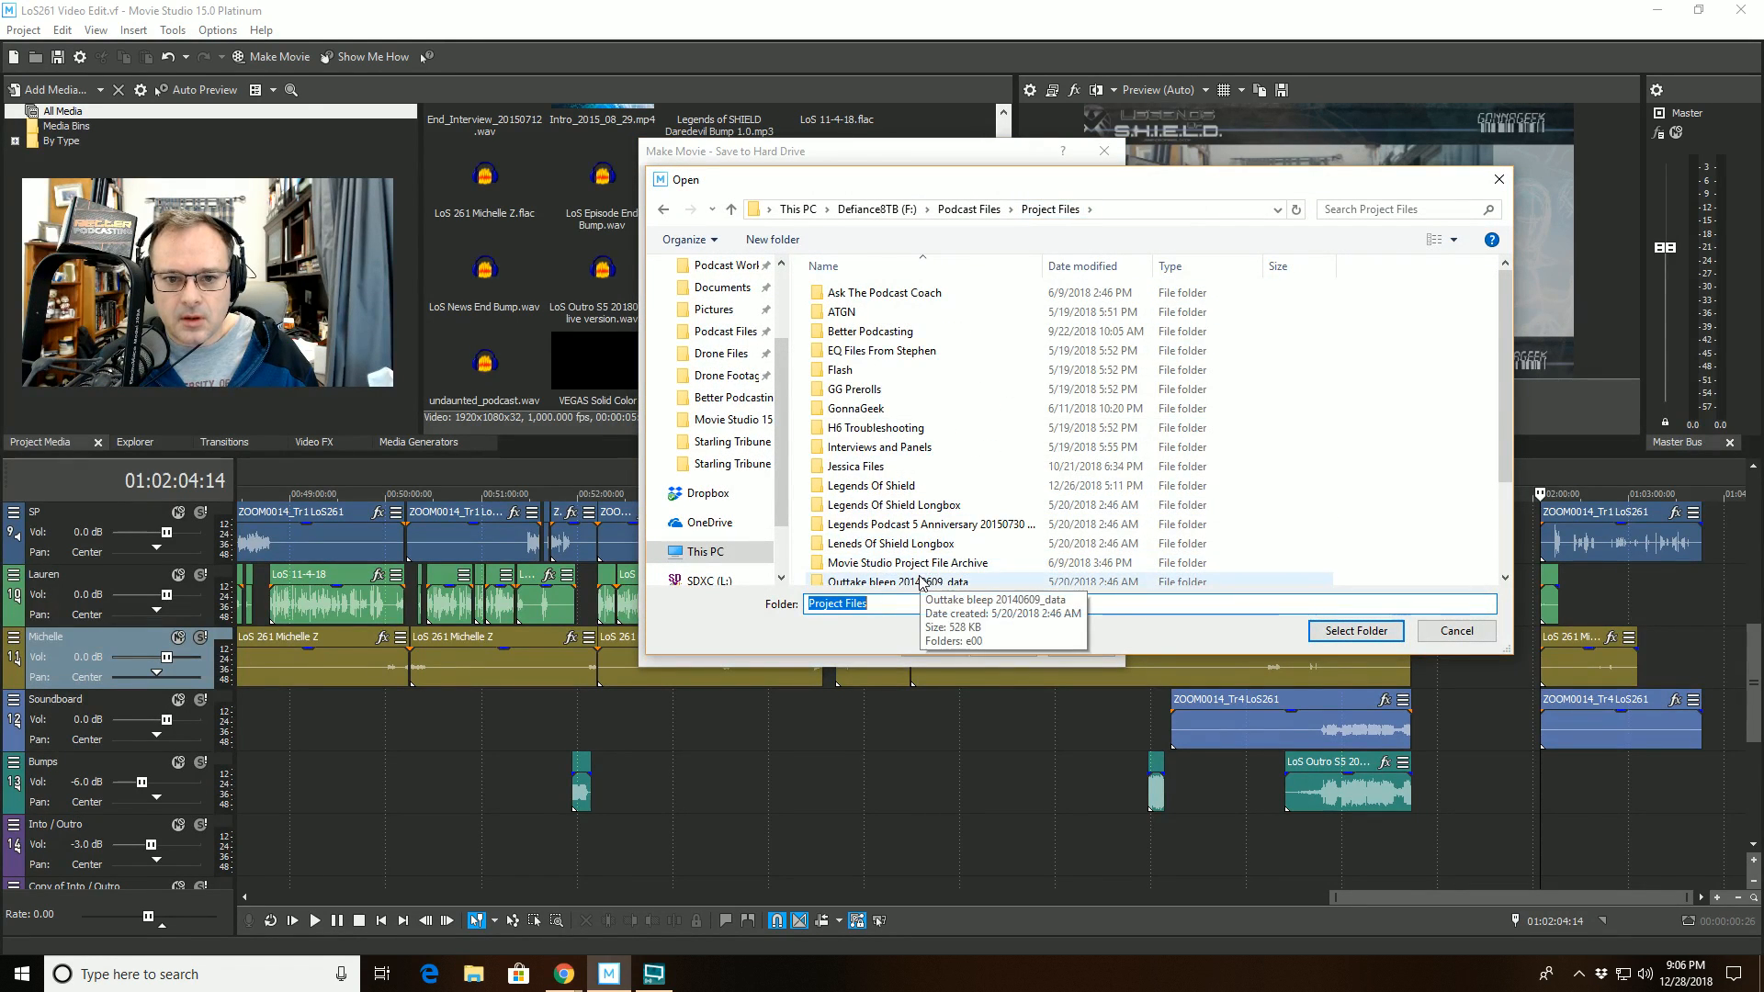
{"action": "scroll", "coordinate": [914, 529], "scroll_direction": "down", "scroll_amount": 2}
{"action": "double_click", "coordinate": [908, 382]}
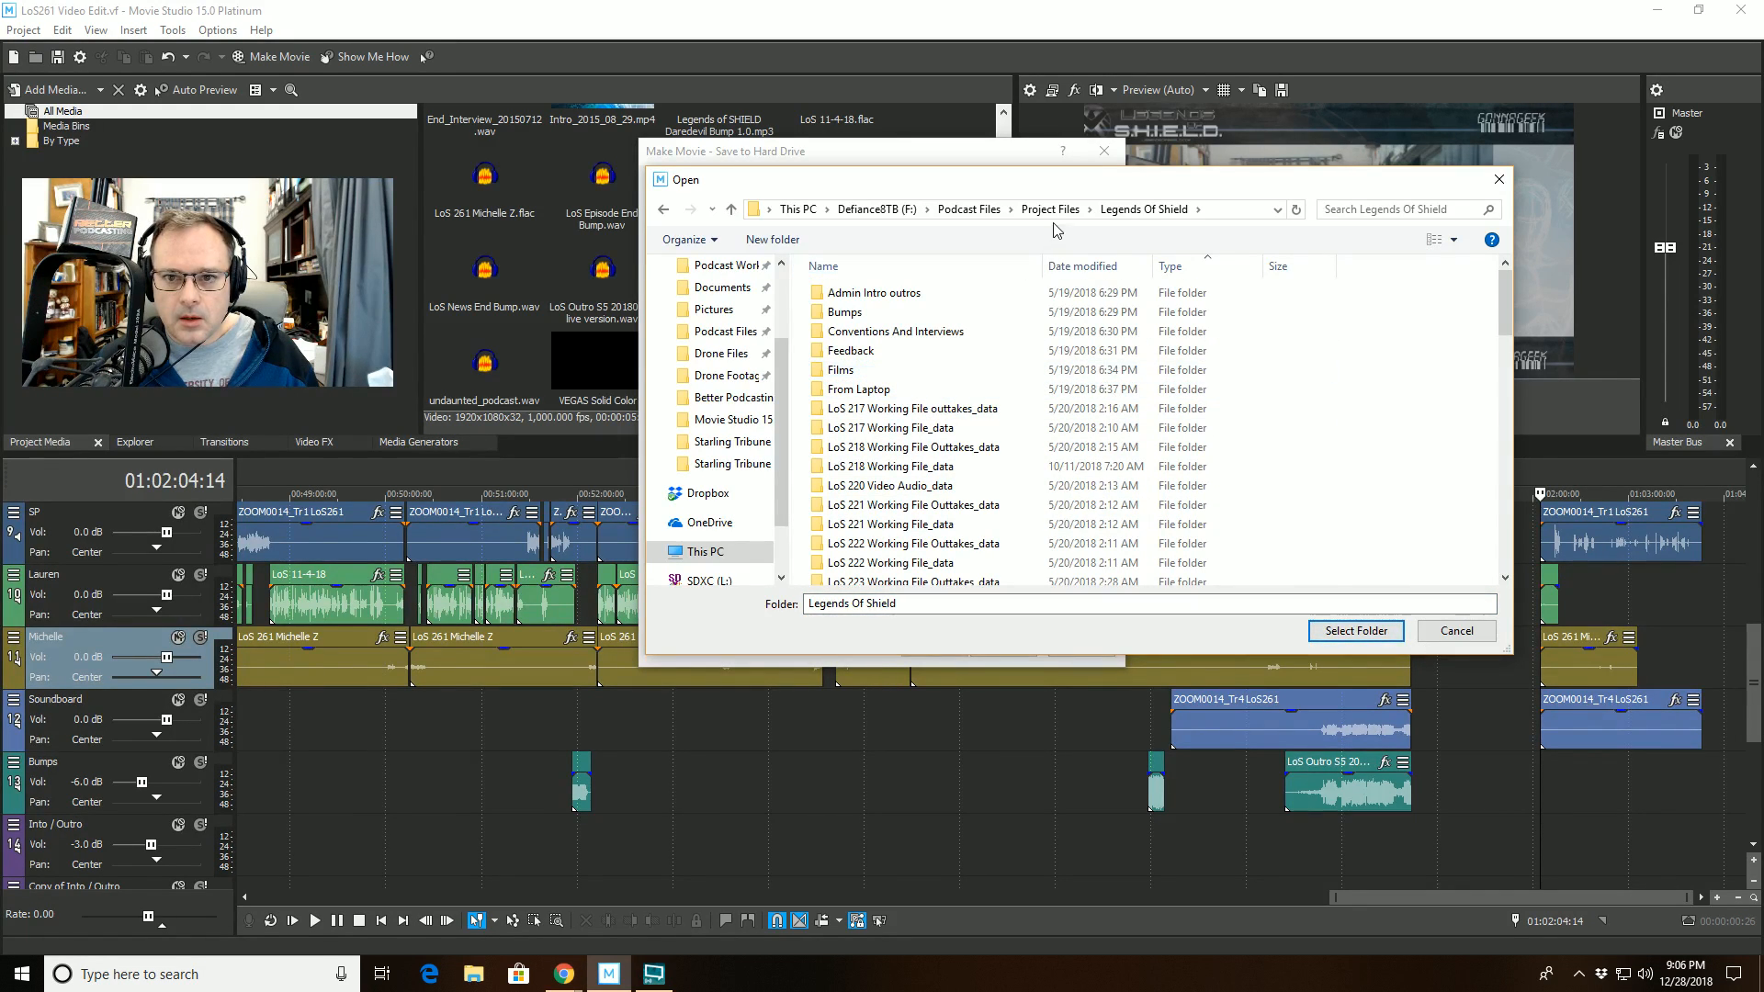
- Choose H:\Podcast Working Folder\Legends Of SHIELD as the place to save the movie
{"action": "left_click", "coordinate": [732, 442]}
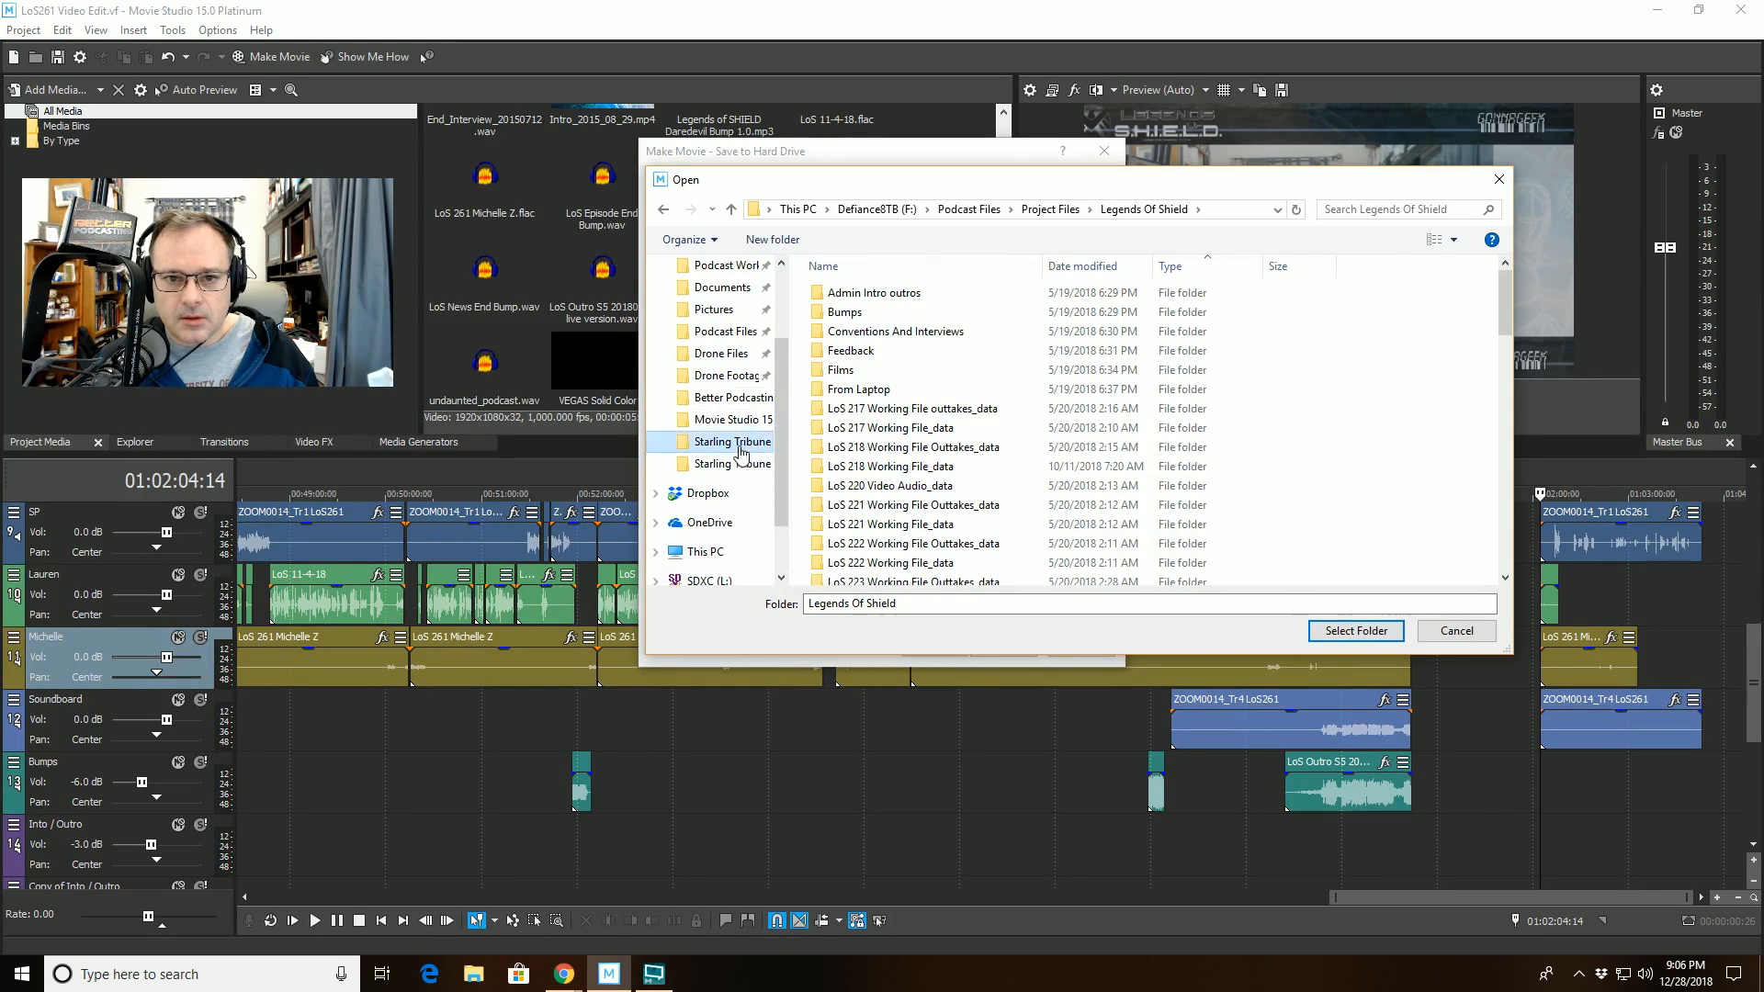
{"action": "left_click", "coordinate": [955, 210]}
{"action": "scroll", "coordinate": [928, 400], "scroll_direction": "down", "scroll_amount": 3}
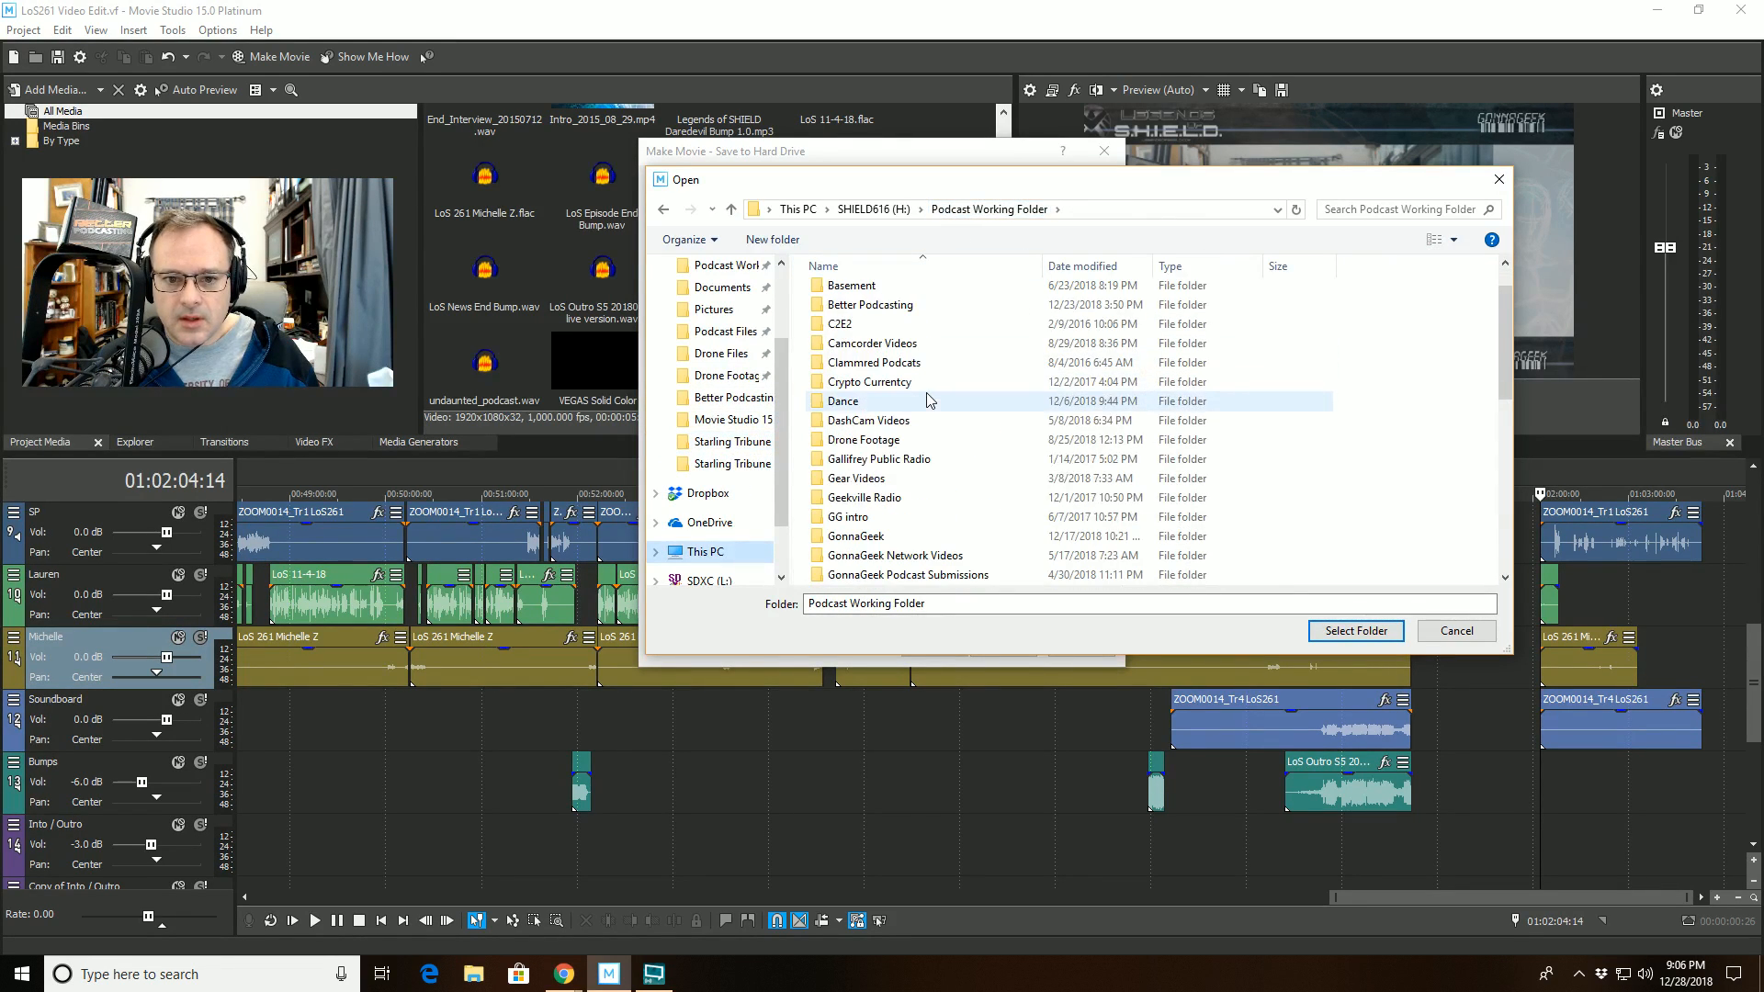
{"action": "scroll", "coordinate": [928, 400], "scroll_direction": "down", "scroll_amount": 1}
{"action": "left_click", "coordinate": [873, 517]}
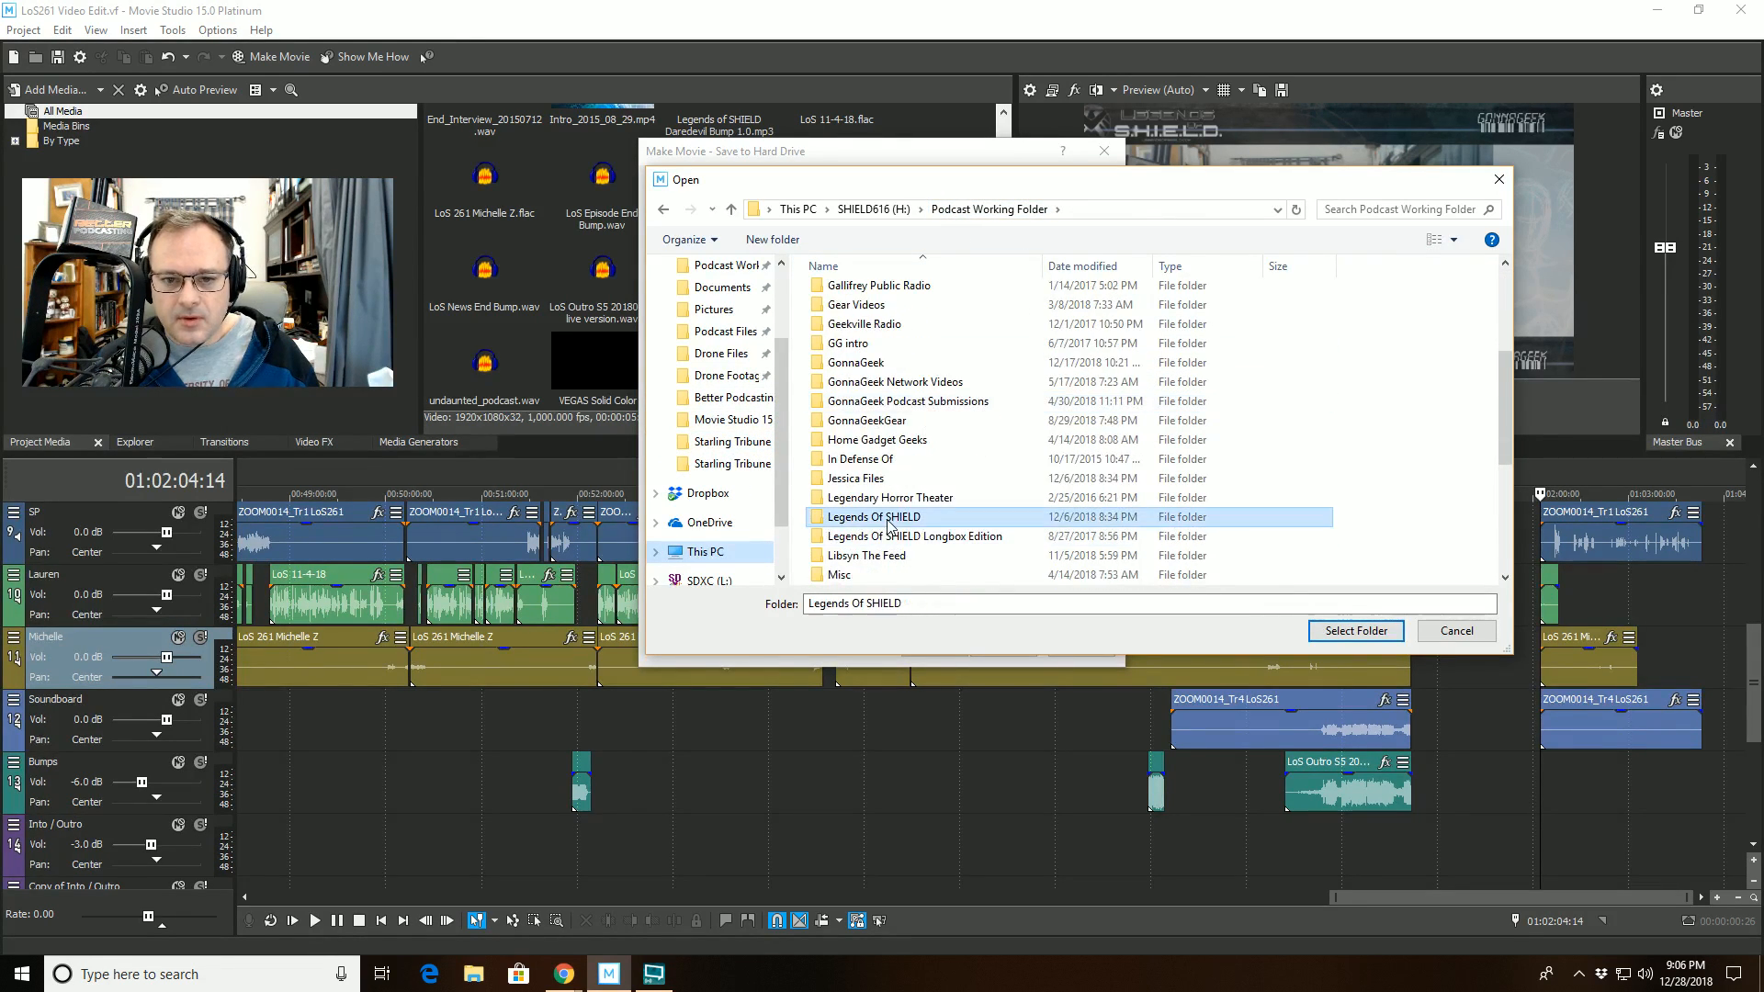
{"action": "left_click", "coordinate": [1323, 630]}
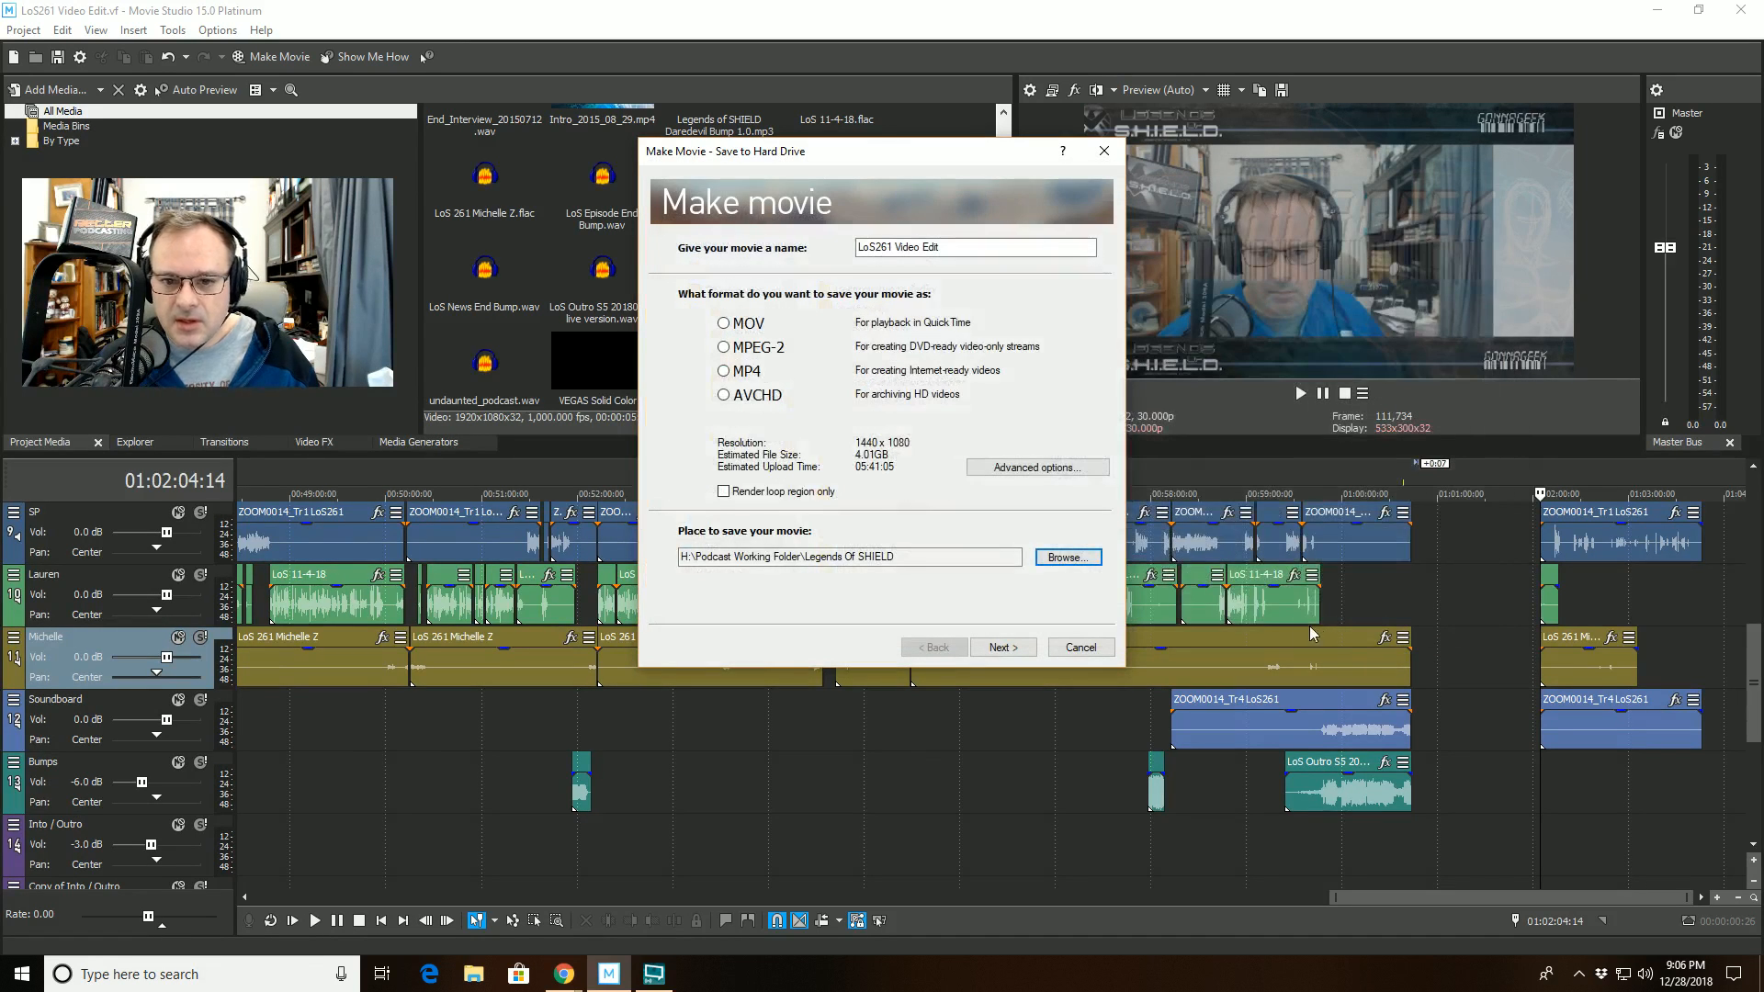
- Open the movie's advanced render settings and check the additional render options
{"action": "left_click", "coordinate": [1017, 467]}
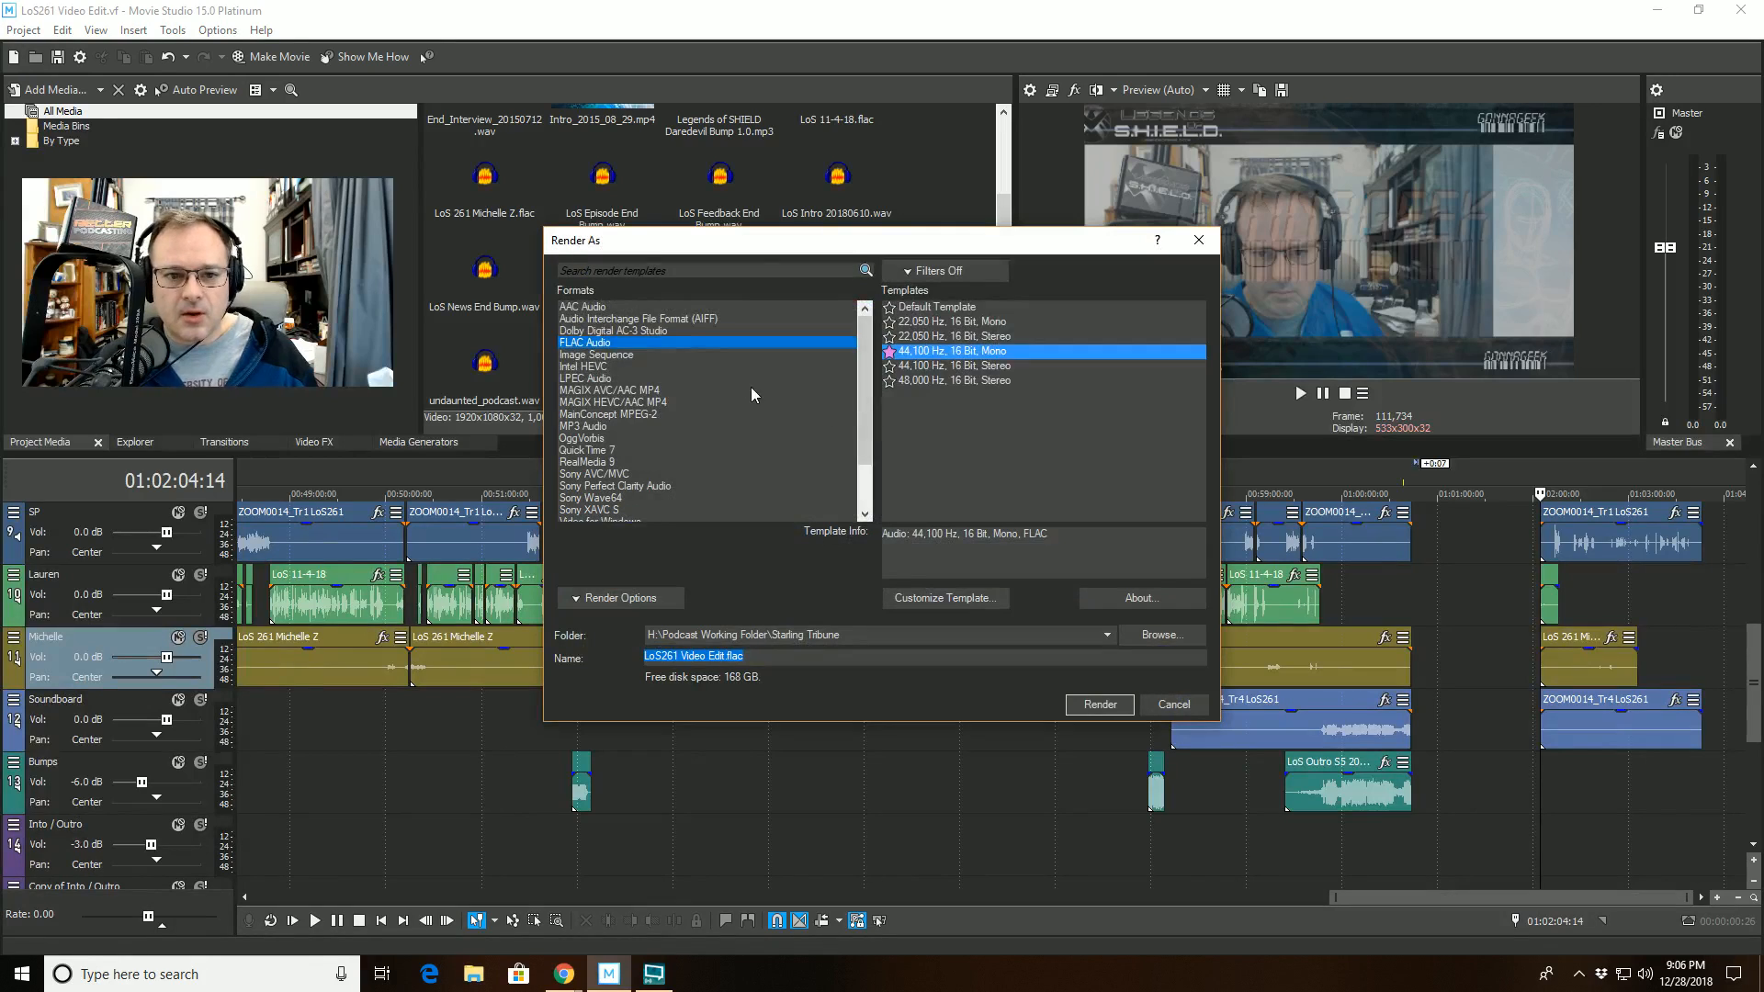
{"action": "left_click", "coordinate": [632, 598]}
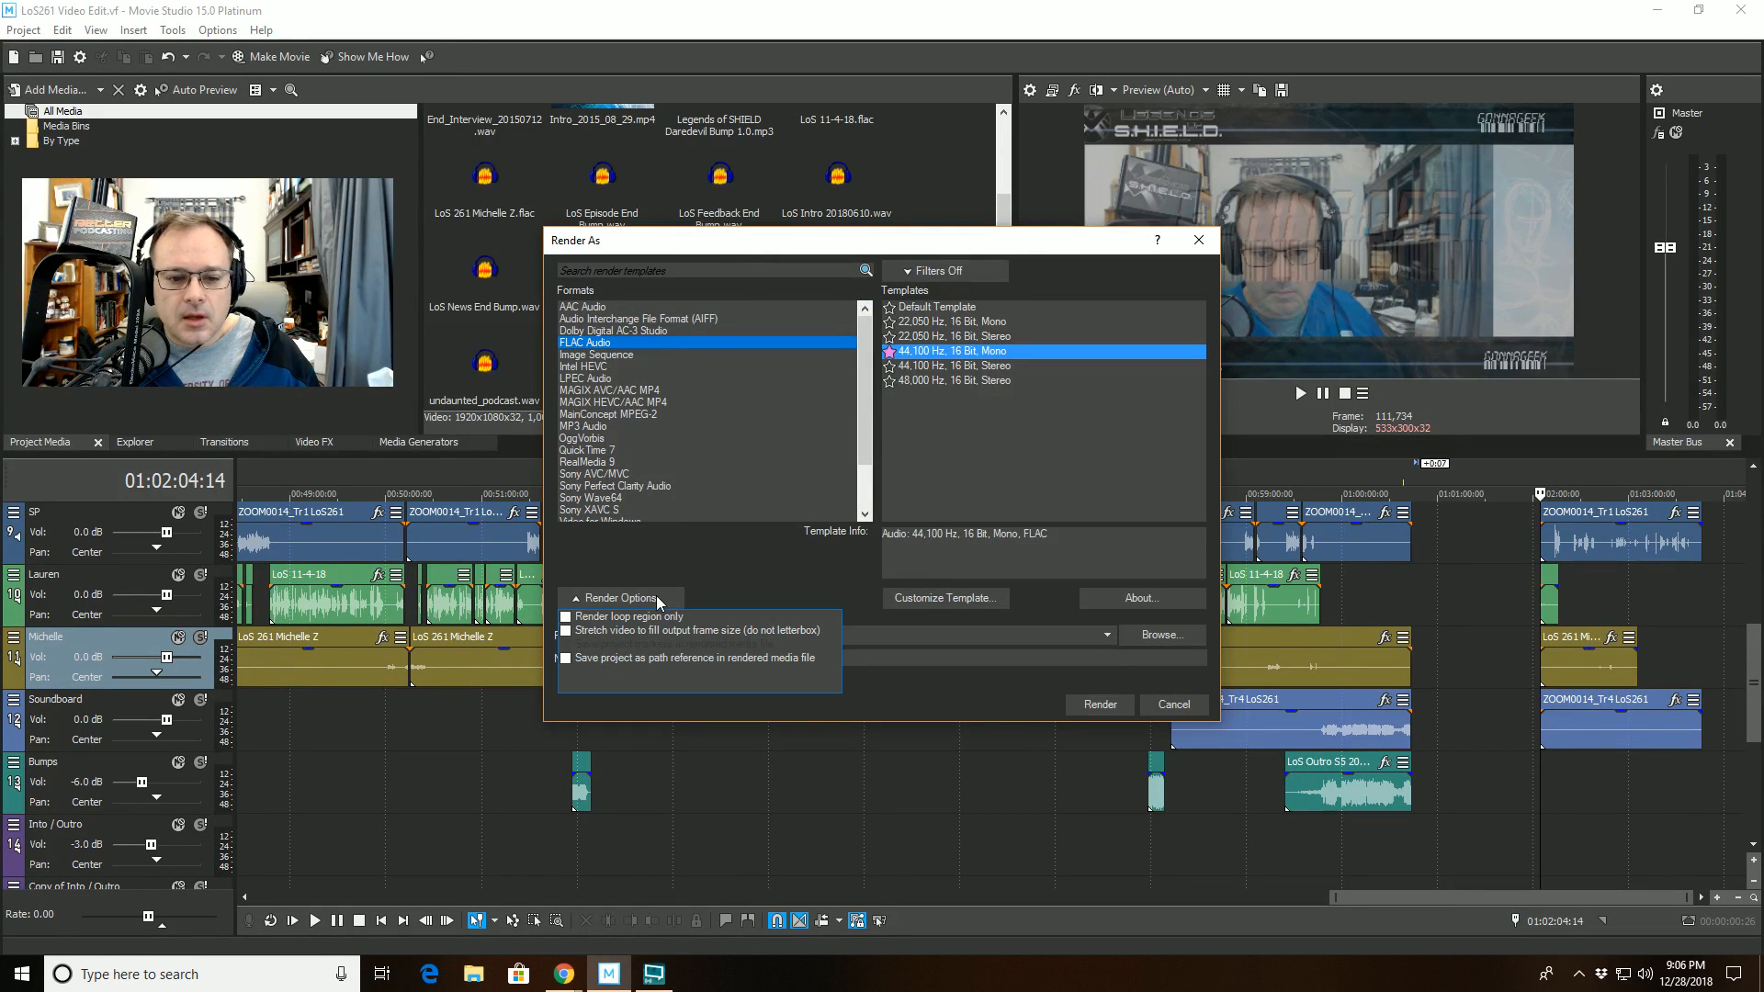
{"action": "left_click", "coordinate": [637, 601]}
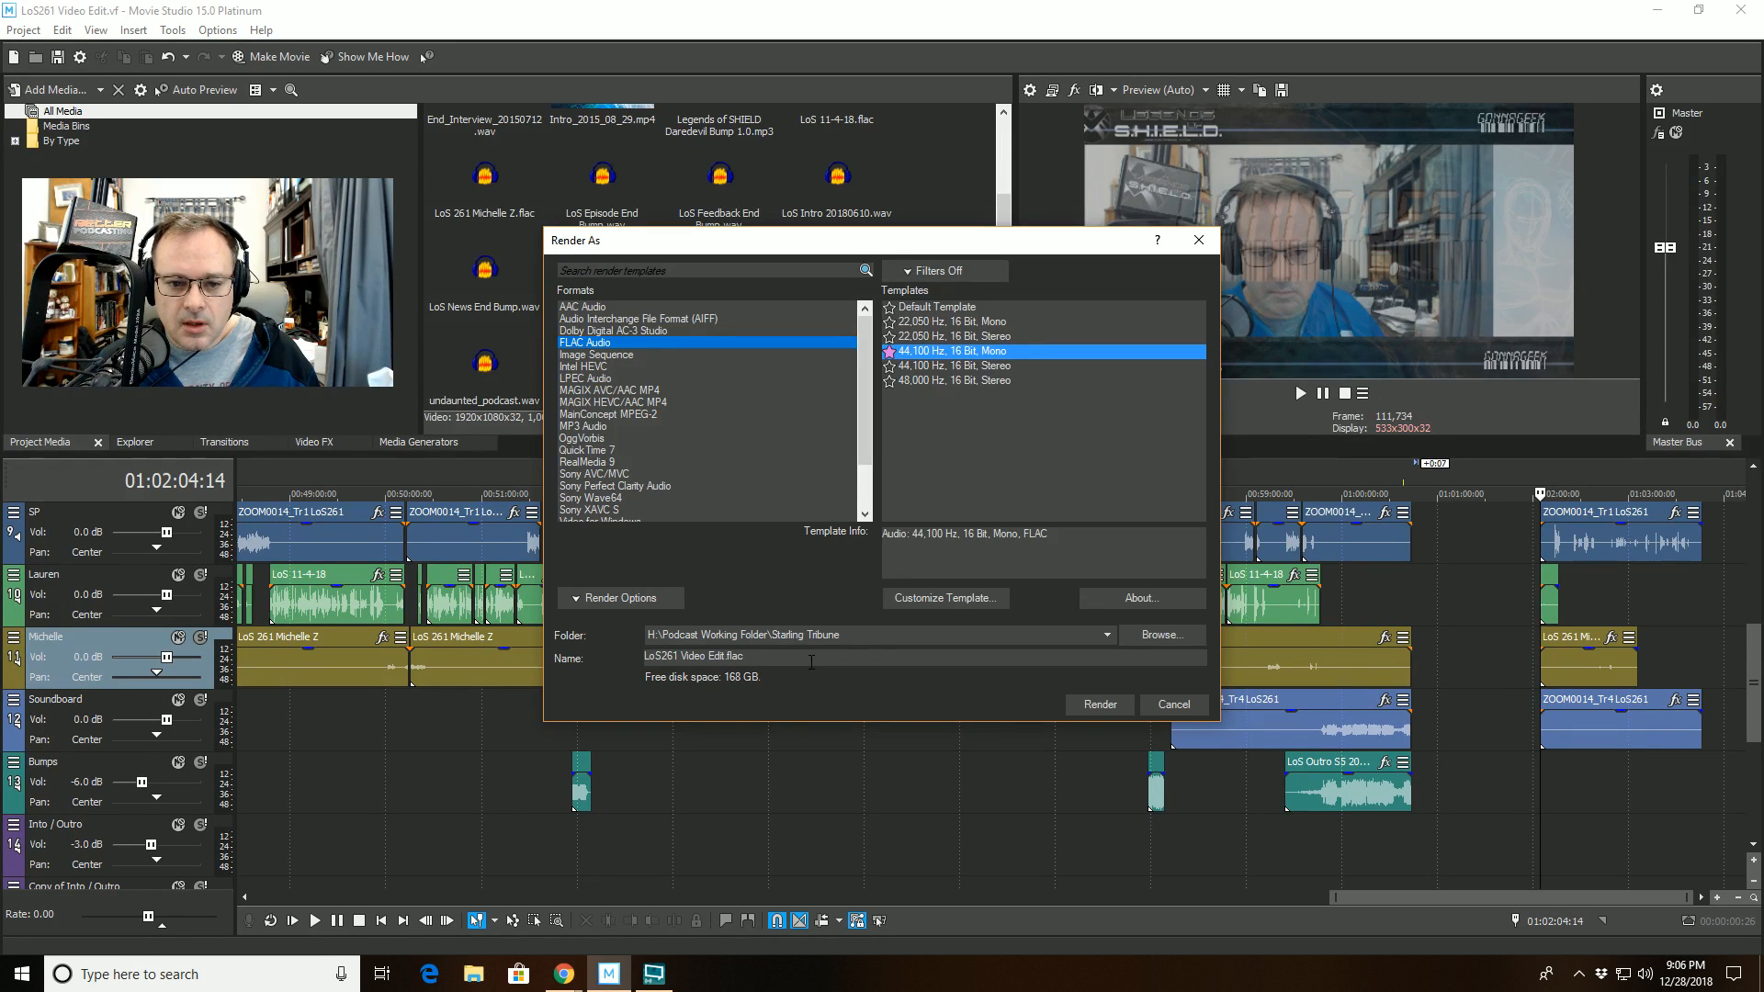
- Set the render folder to H:\Podcast Working Folder\Legends Of SHIELD and render LoS261 Video Edit.flac as 44,100 Hz, 16 Bit, Mono FLAC
{"action": "left_click", "coordinate": [1144, 641]}
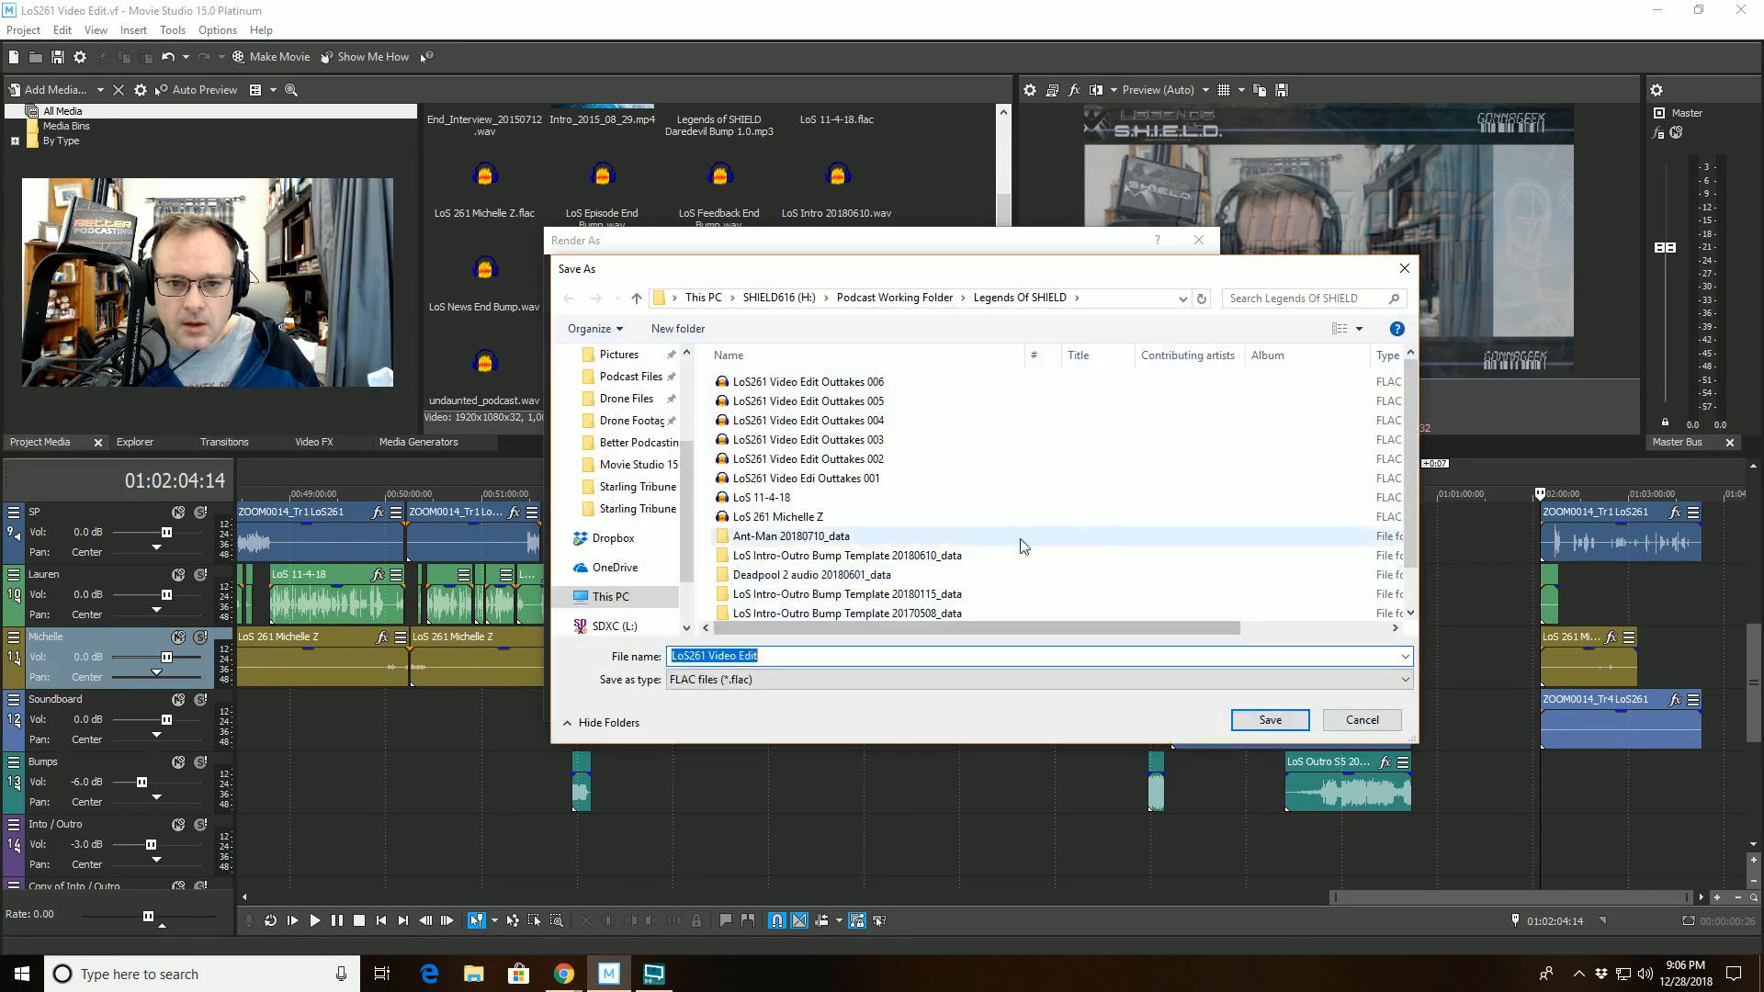
{"action": "left_click", "coordinate": [902, 301]}
{"action": "scroll", "coordinate": [864, 599], "scroll_direction": "down", "scroll_amount": 6}
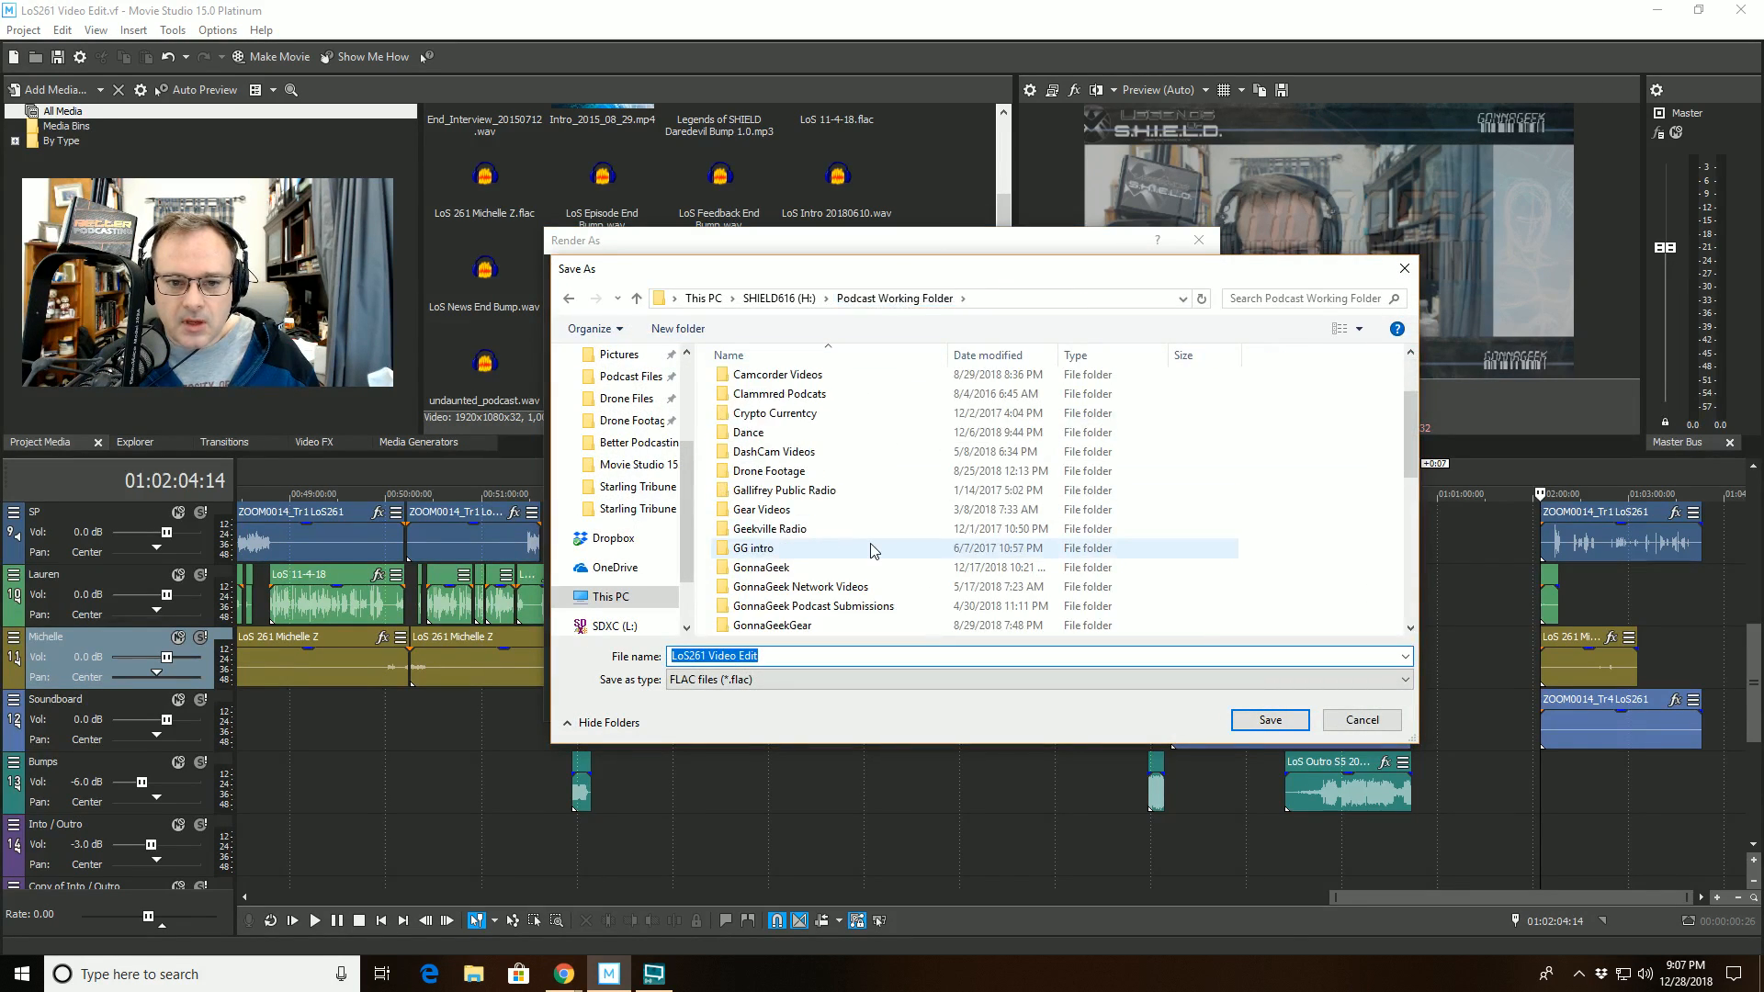
{"action": "left_click", "coordinate": [827, 606]}
{"action": "left_click", "coordinate": [1271, 719]}
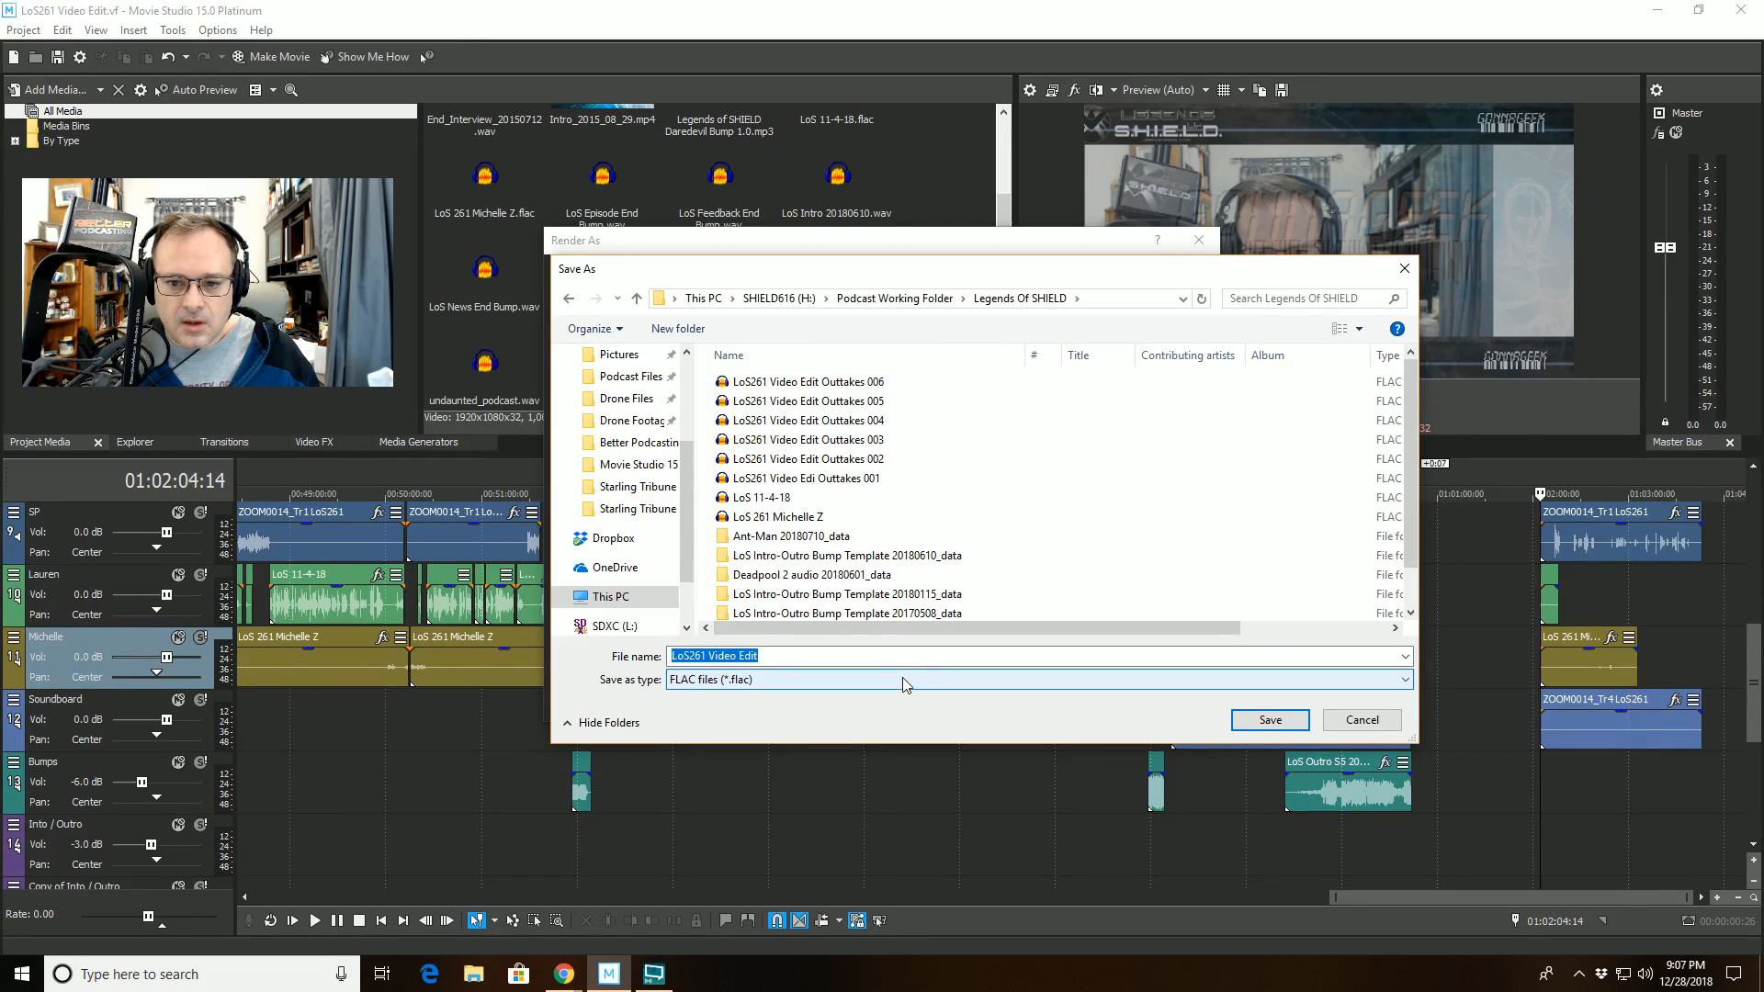
{"action": "left_click", "coordinate": [1272, 721]}
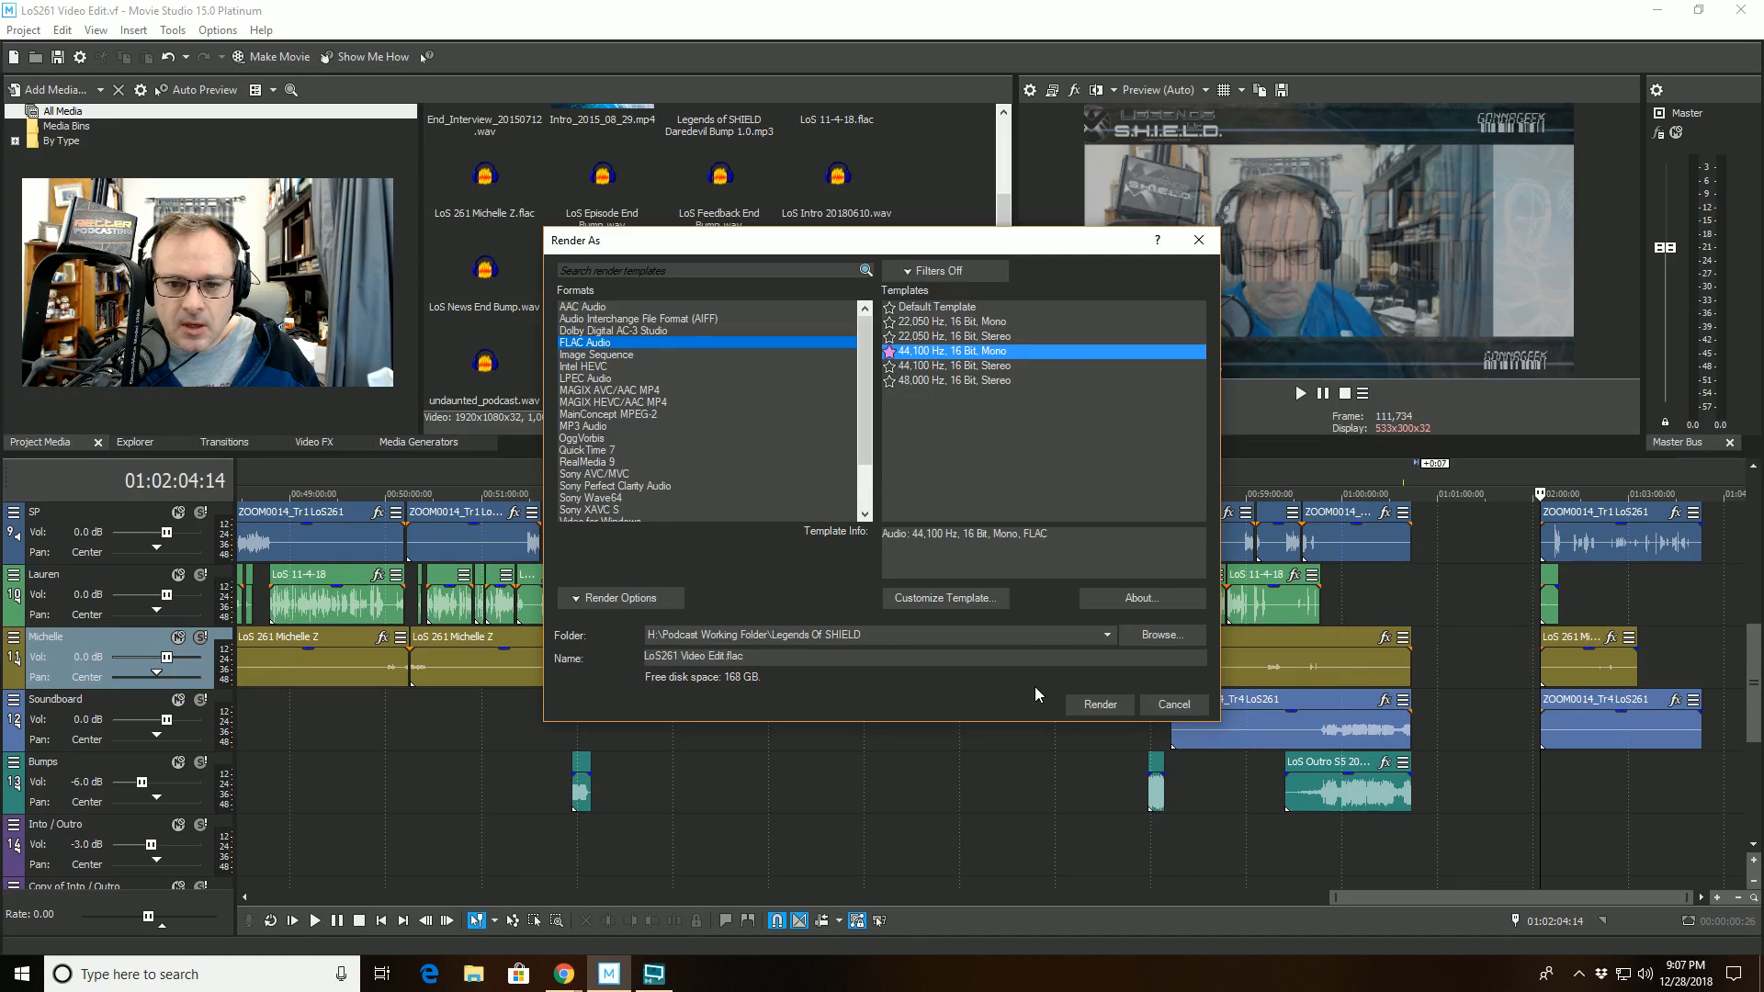
{"action": "left_click", "coordinate": [1101, 704]}
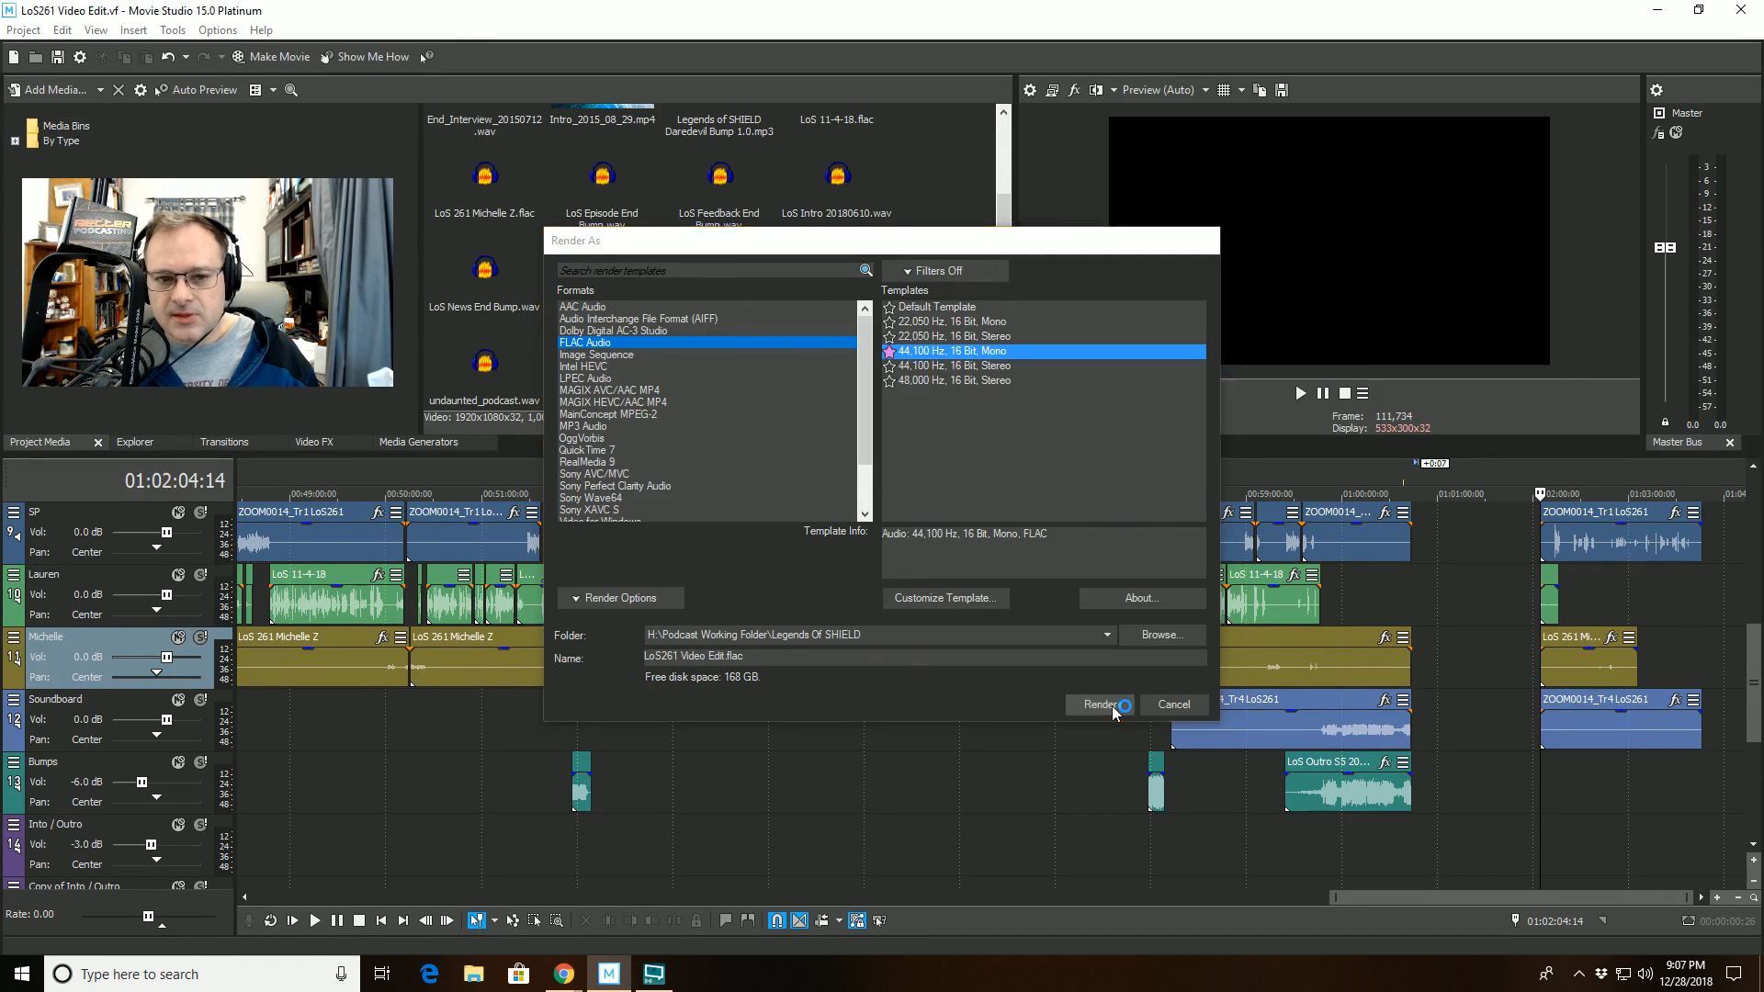